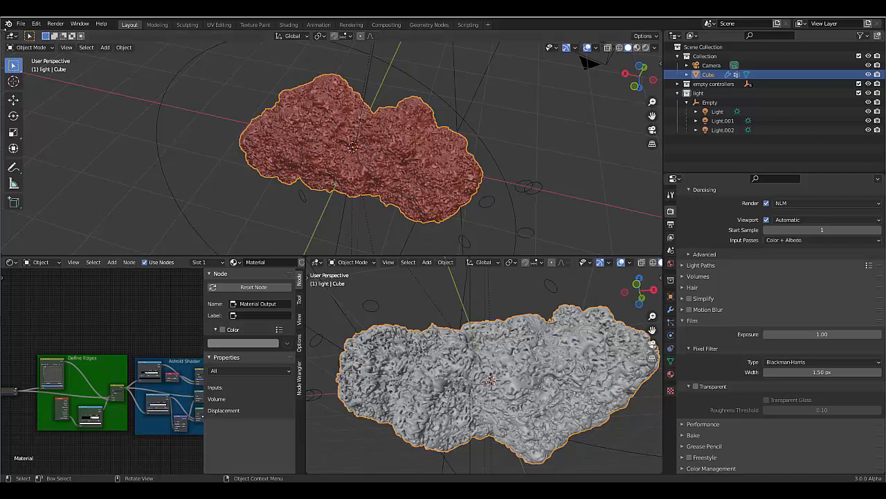
# - Start a new file from the General template
pyautogui.click(21, 23)
pyautogui.moveTo(26, 36)
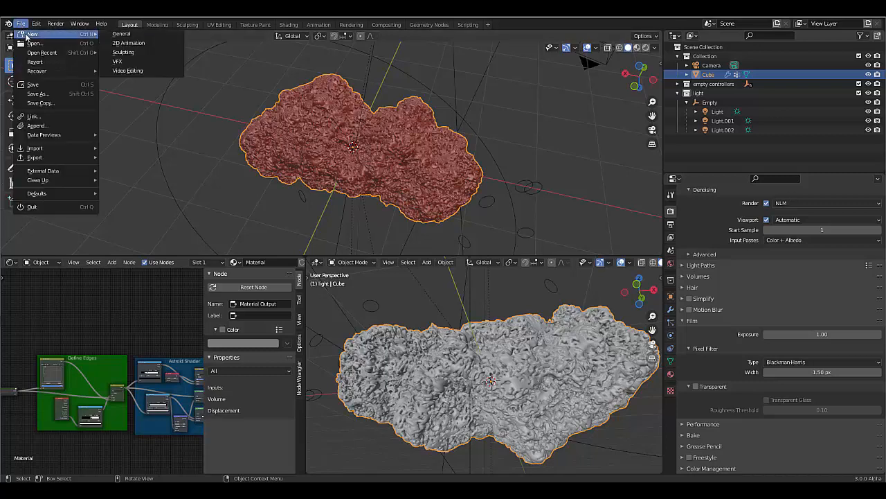
pyautogui.click(123, 43)
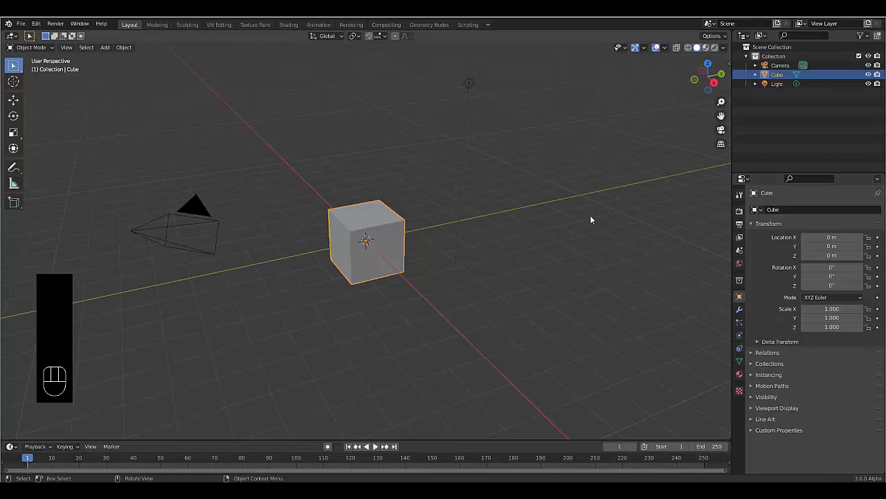
# - Switch the viewport's solid shading lighting to MatCap with the red clay material preview
pyautogui.click(718, 48)
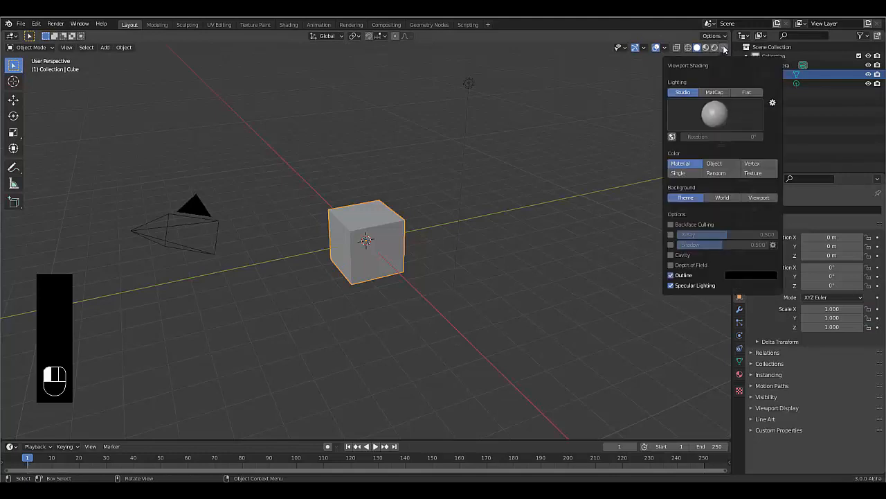
pyautogui.click(715, 92)
pyautogui.click(718, 115)
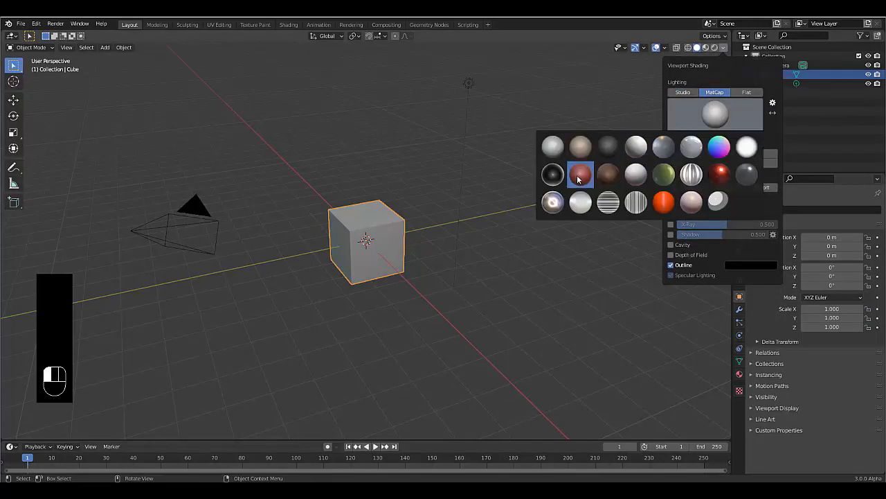
pyautogui.click(579, 178)
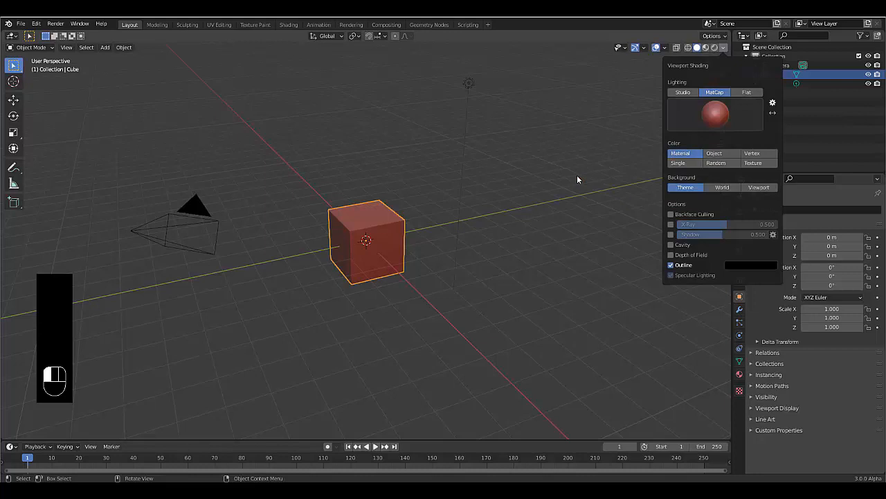
pyautogui.click(731, 50)
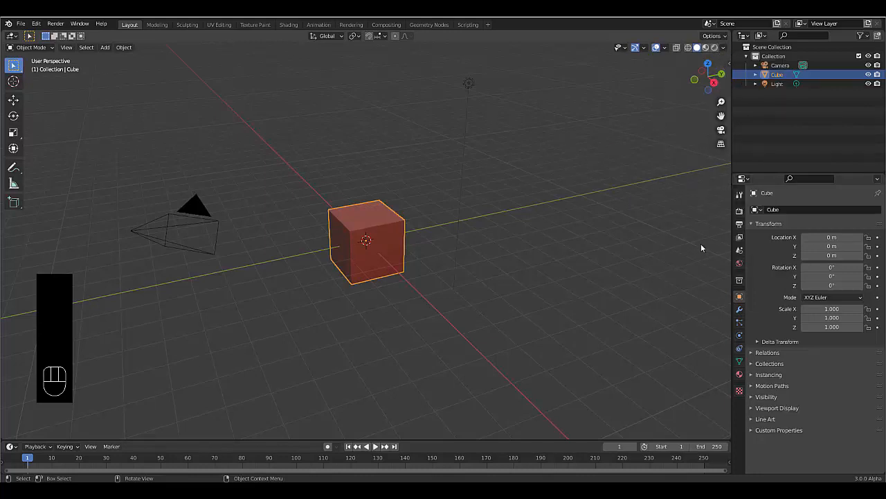
# - Add a Subdivision Surface modifier with viewport level 4 to the default cube and apply it
pyautogui.click(740, 309)
pyautogui.click(783, 209)
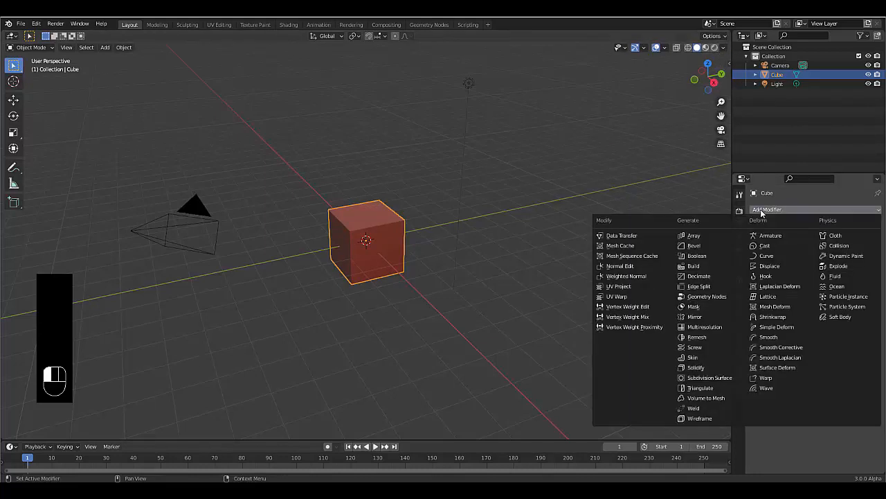
pyautogui.click(721, 378)
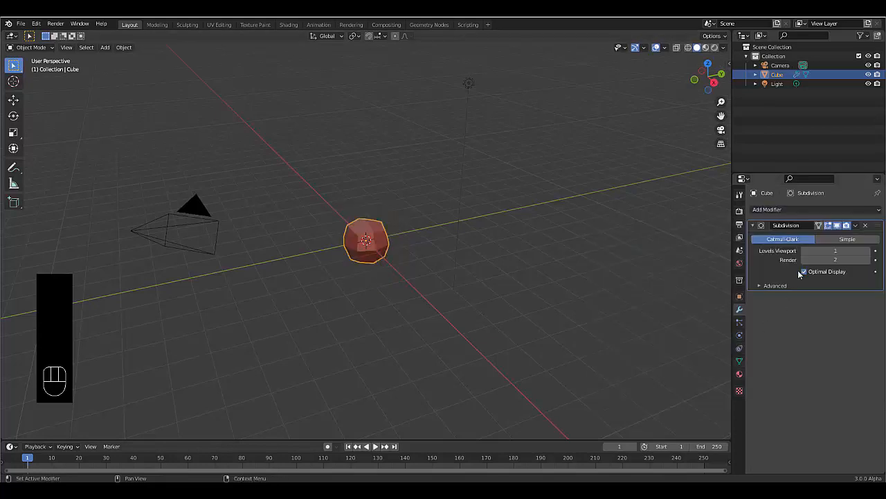
pyautogui.click(829, 250)
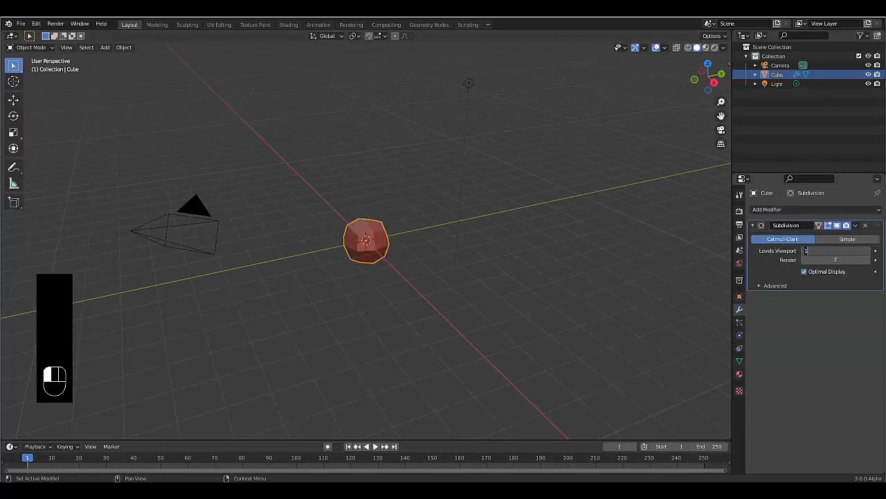
pyautogui.write('4')
pyautogui.press('Return')
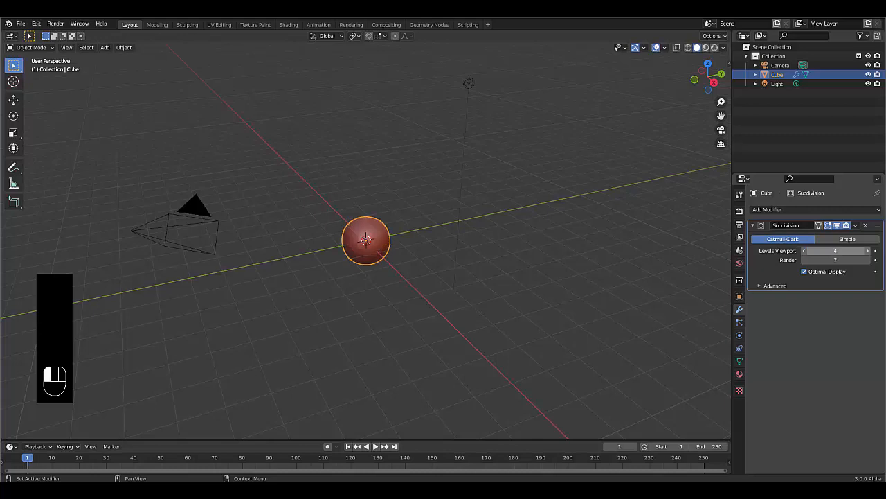
pyautogui.click(856, 226)
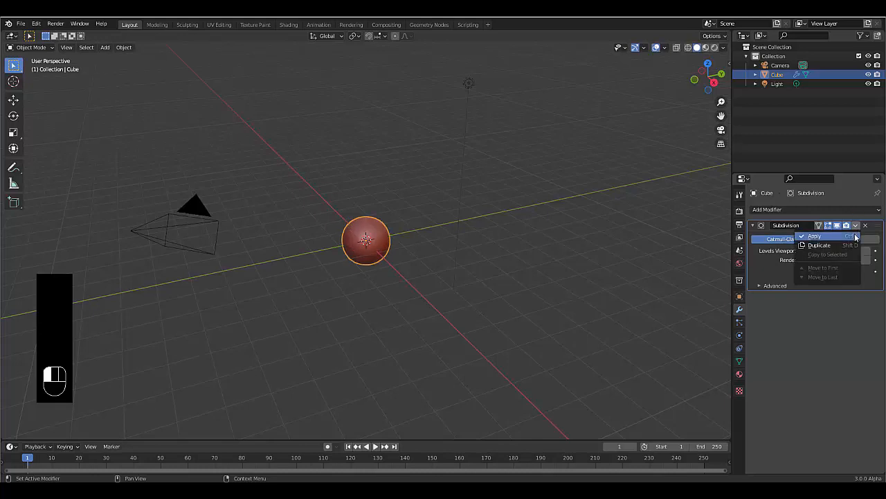
pyautogui.click(858, 235)
# - Shade the subdivided cube smooth, working from the front view
pyautogui.press('KP_1')
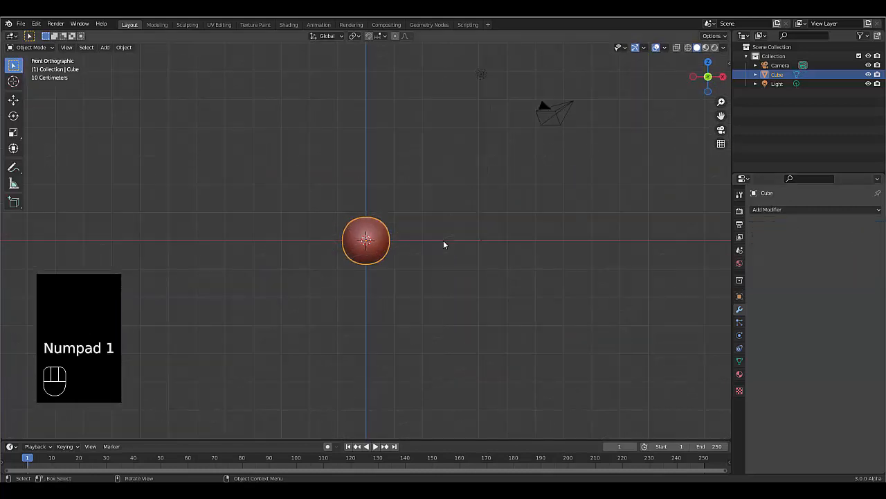
pyautogui.scroll(10, 367, 229)
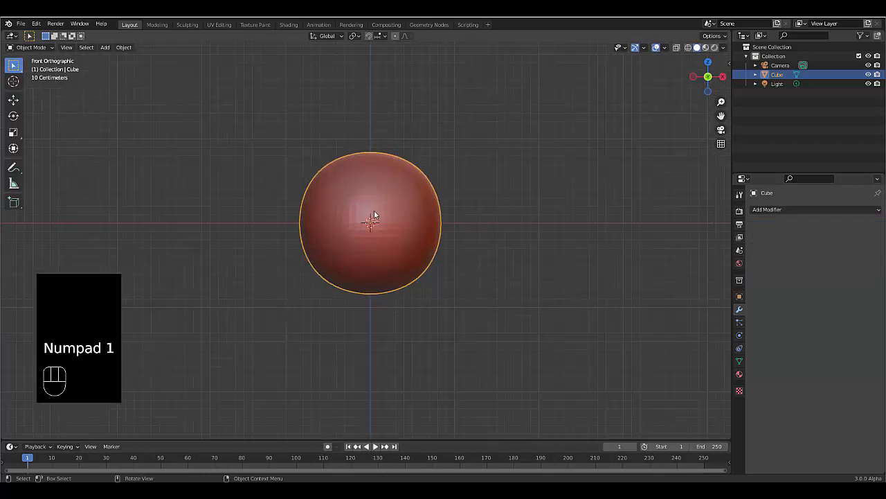
pyautogui.rightClick(355, 236)
pyautogui.click(354, 236)
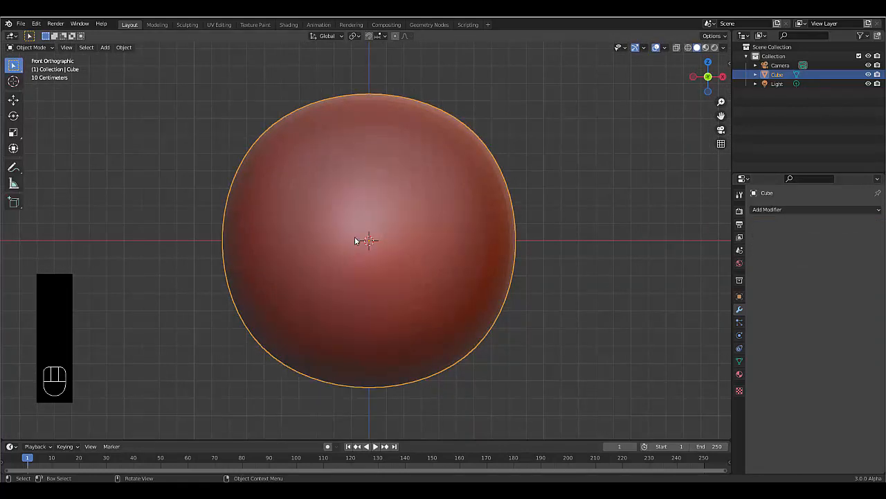
pyautogui.scroll(-1, 403, 236)
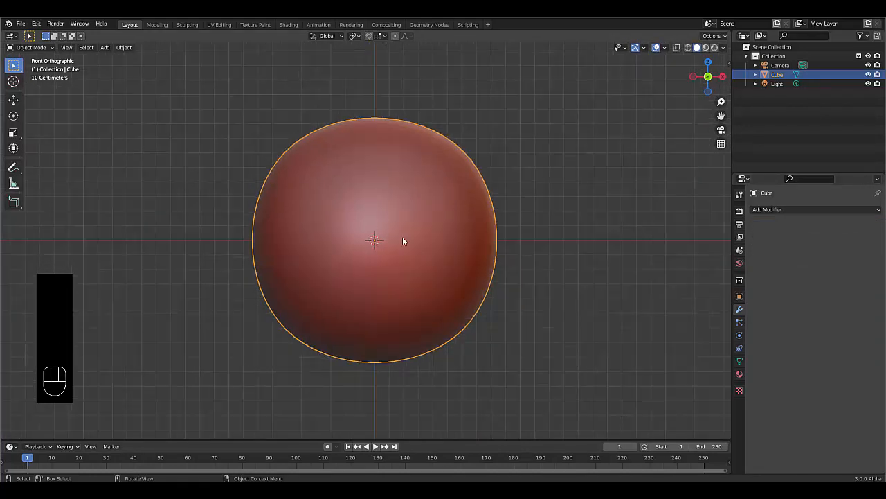
# - Round the whole mesh into a ball with To Sphere in Edit Mode, then return to Object Mode
pyautogui.press('Tab')
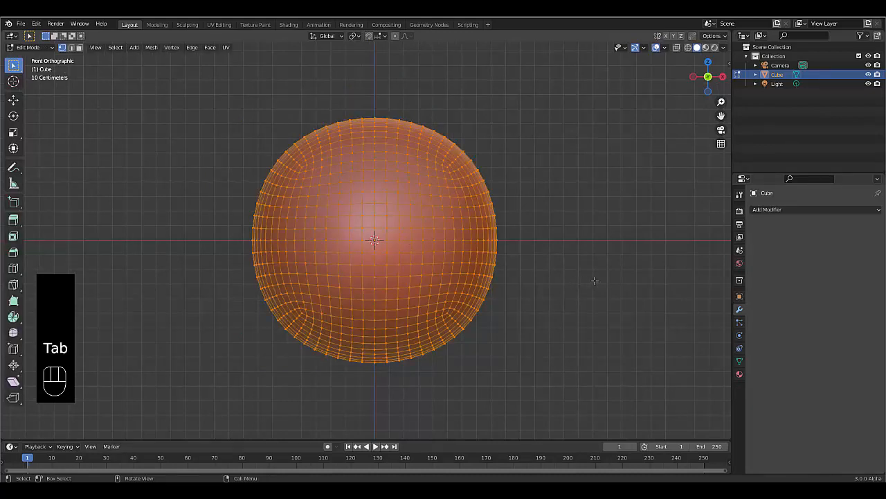
pyautogui.hotkey('shift', 'alt', 's')
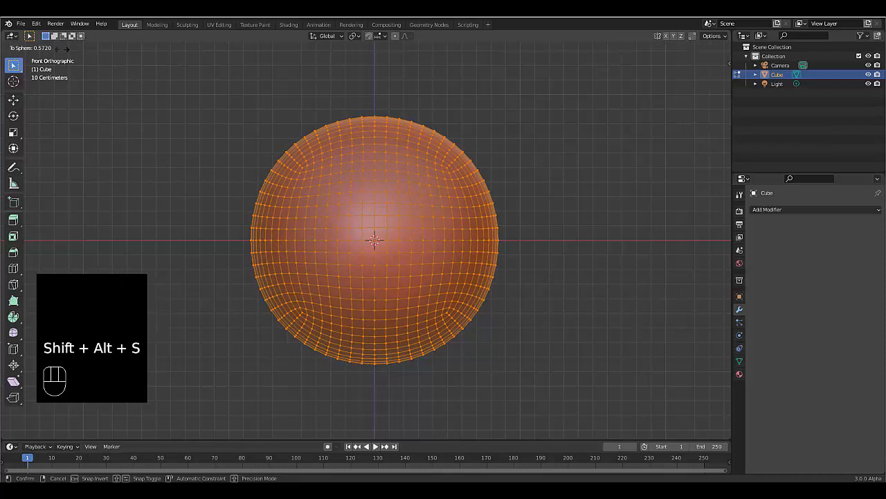
pyautogui.click(515, 75)
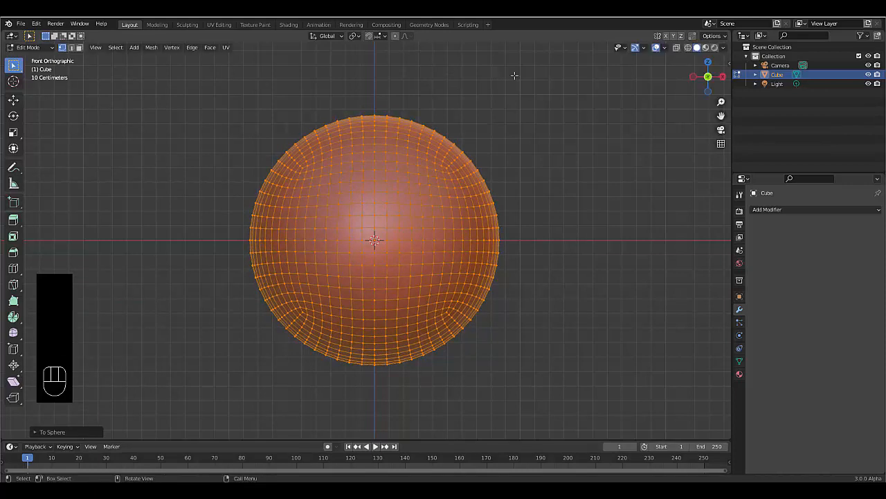
pyautogui.press('Tab')
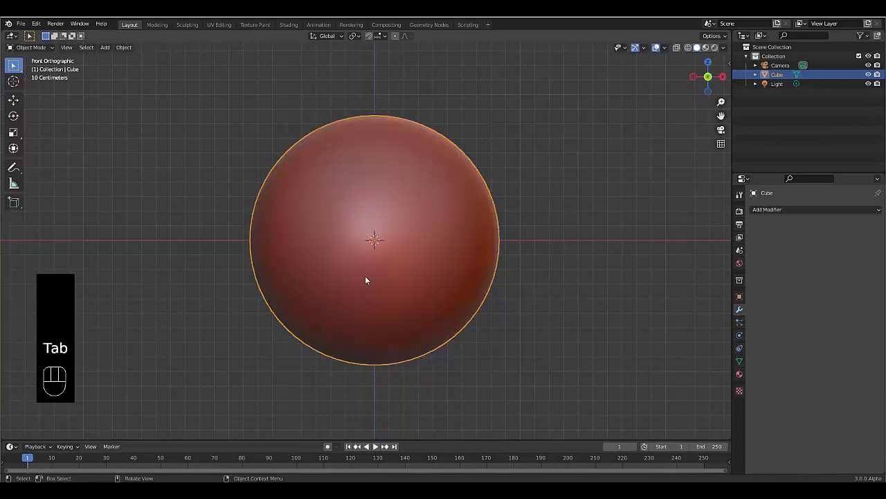
# - Add another Subdivision Surface modifier with viewport level 2 and rename it Subdivision 1
pyautogui.scroll(-3, 369, 278)
pyautogui.scroll(2, 373, 279)
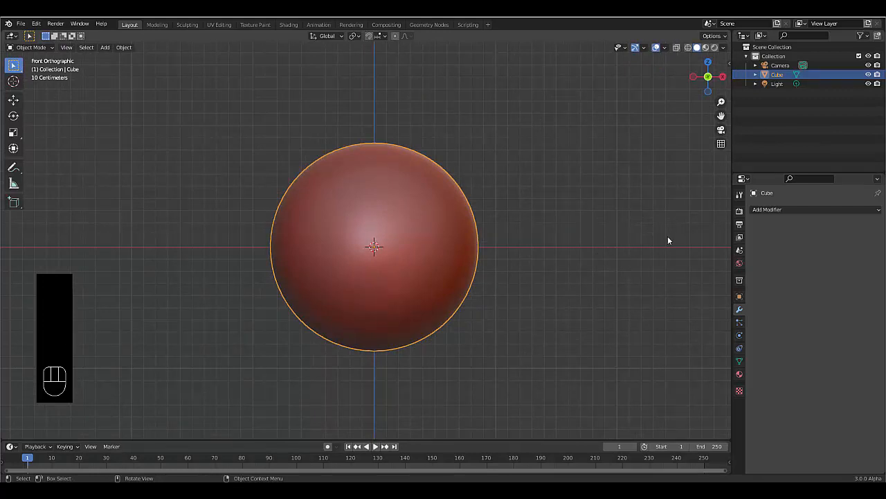
pyautogui.click(772, 209)
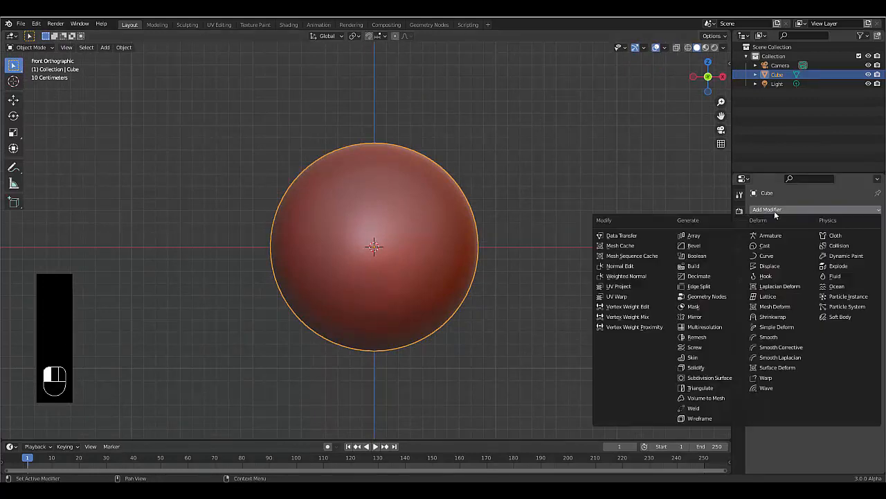
pyautogui.click(729, 378)
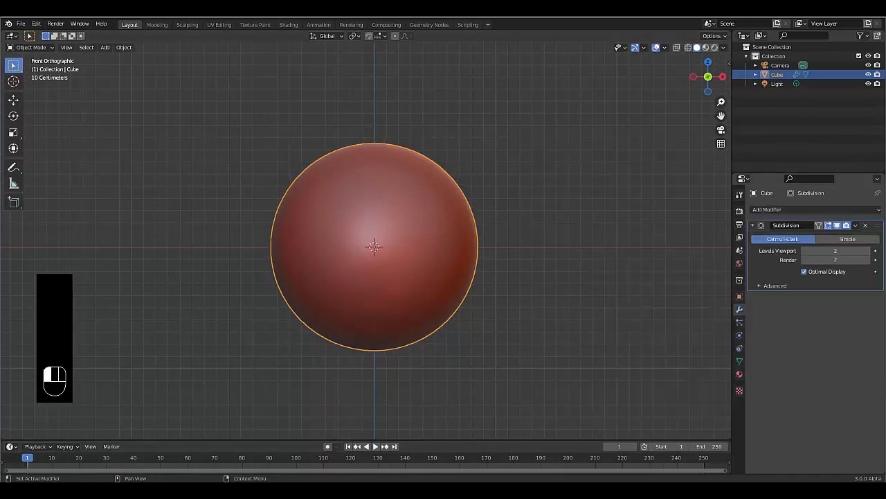
pyautogui.click(803, 226)
pyautogui.write('1')
pyautogui.press('Return')
pyautogui.click(753, 226)
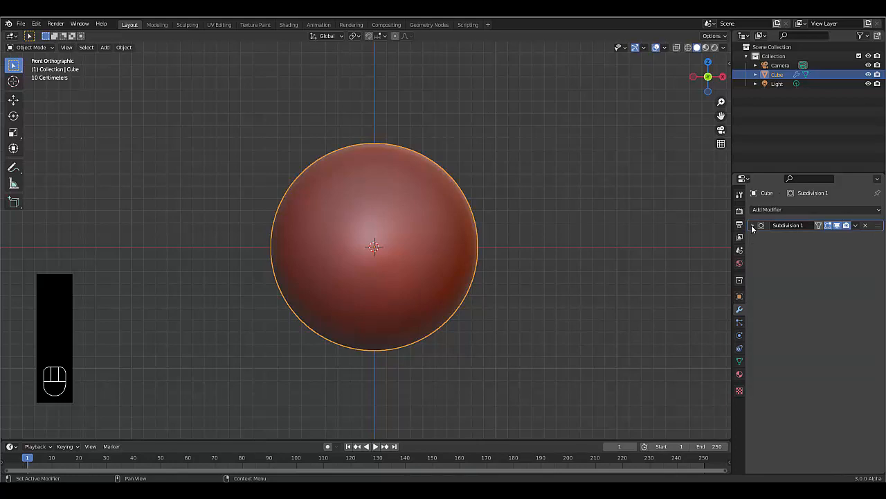
# - Add a Displace modifier to the sphere and create a new texture for it
pyautogui.click(795, 210)
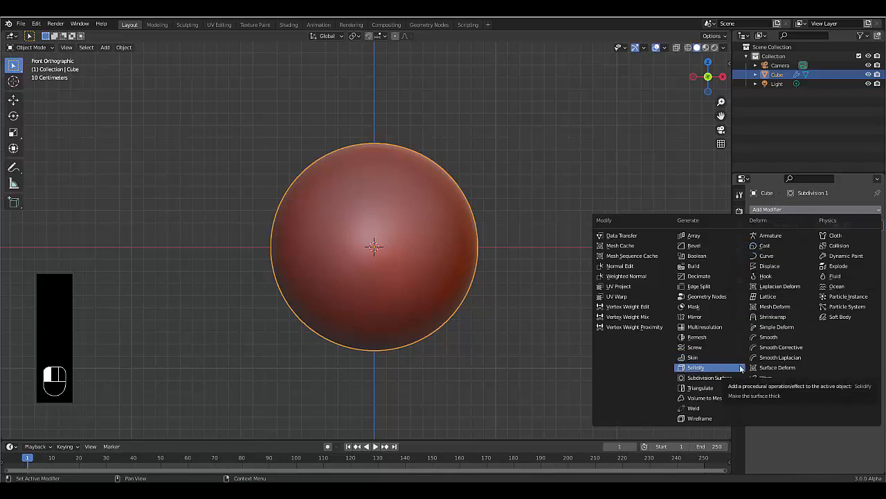
pyautogui.click(776, 265)
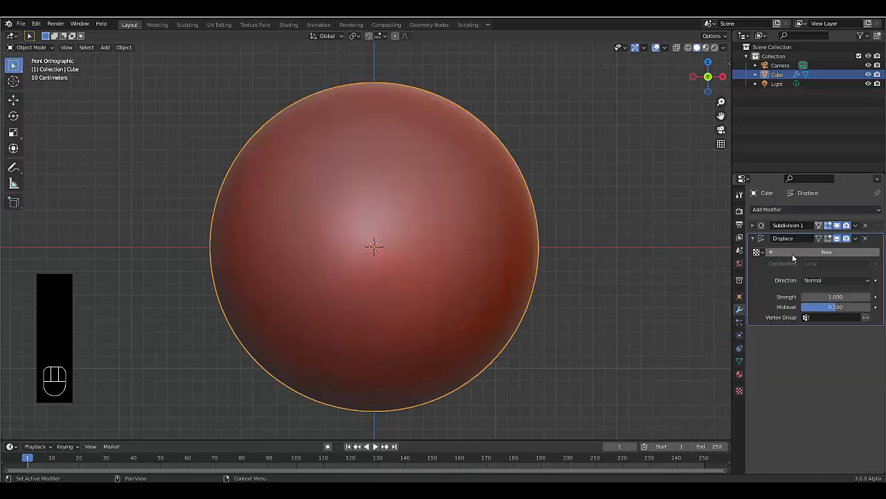
pyautogui.click(794, 252)
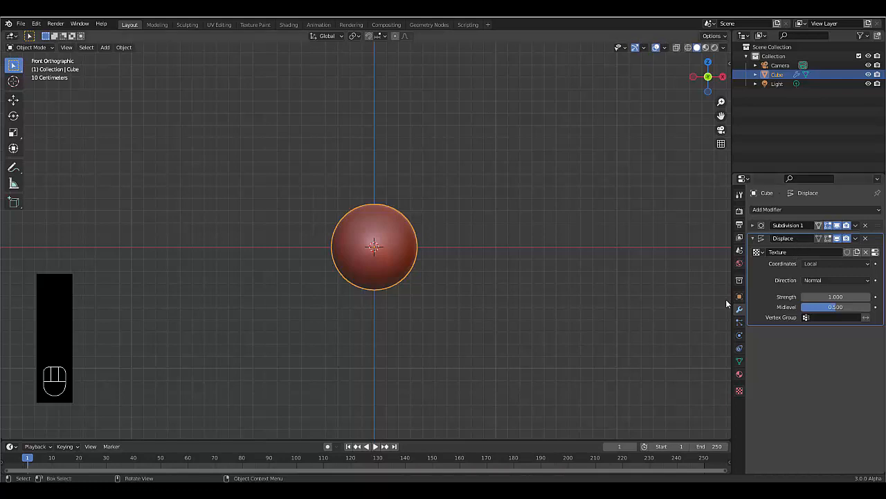
# - Widen the properties area, rename the Displace modifier Displace_Large_Voronio and copy that name
pyautogui.moveTo(732, 302); pyautogui.dragTo(591, 309)
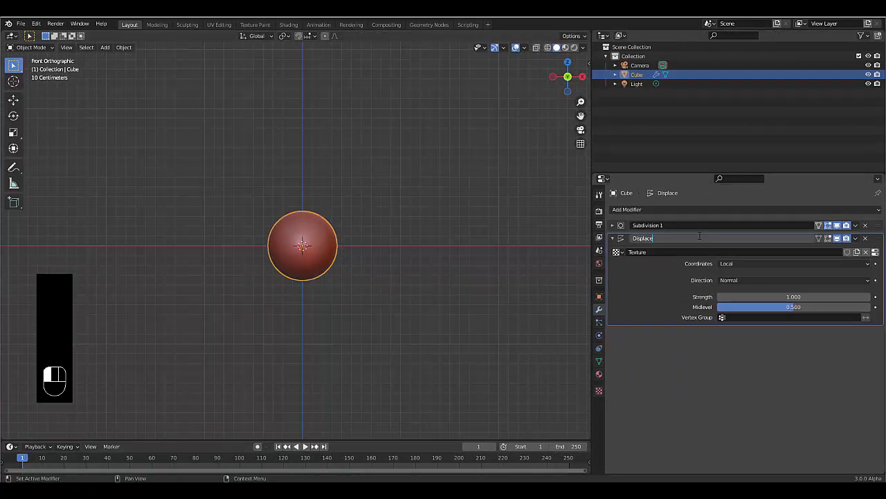
pyautogui.write('_Large')
pyautogui.write('_')
pyautogui.press('Return')
pyautogui.click(599, 392)
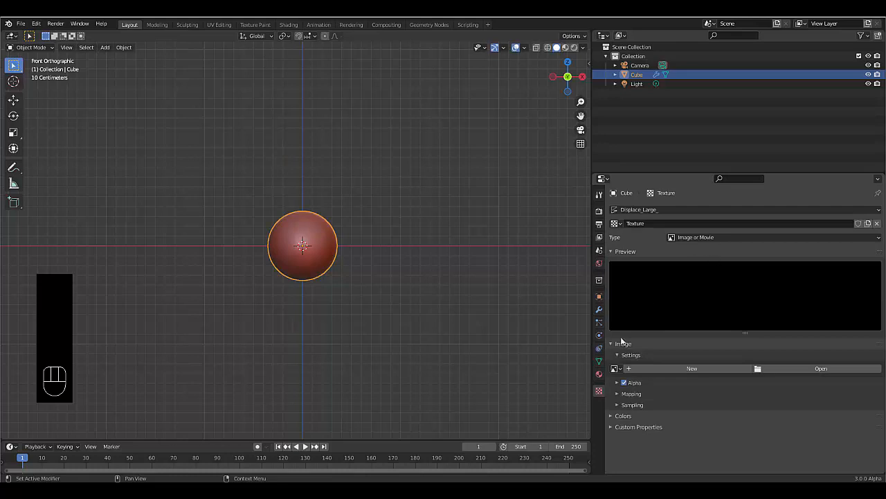
pyautogui.click(599, 309)
pyautogui.click(676, 237)
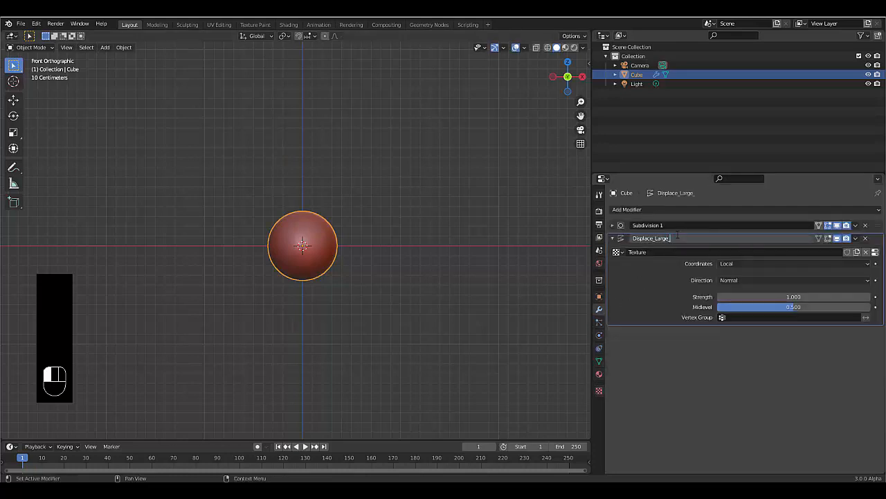
pyautogui.write('Ve')
pyautogui.write('ronoi')
pyautogui.hotkey('ctrl', 'a')
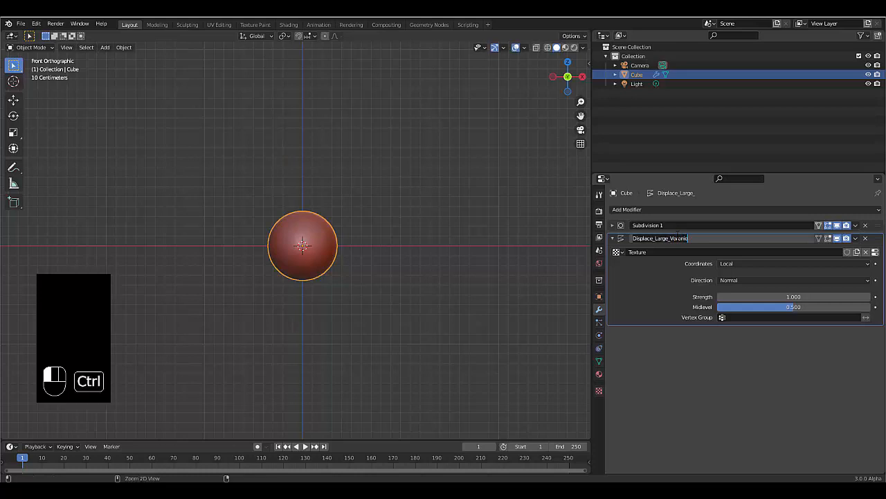
pyautogui.hotkey('ctrl', 'c')
pyautogui.press('Return')
# - Rename the modifier's texture Displace_Large_Voronio using the copied name
pyautogui.doubleClick(654, 252)
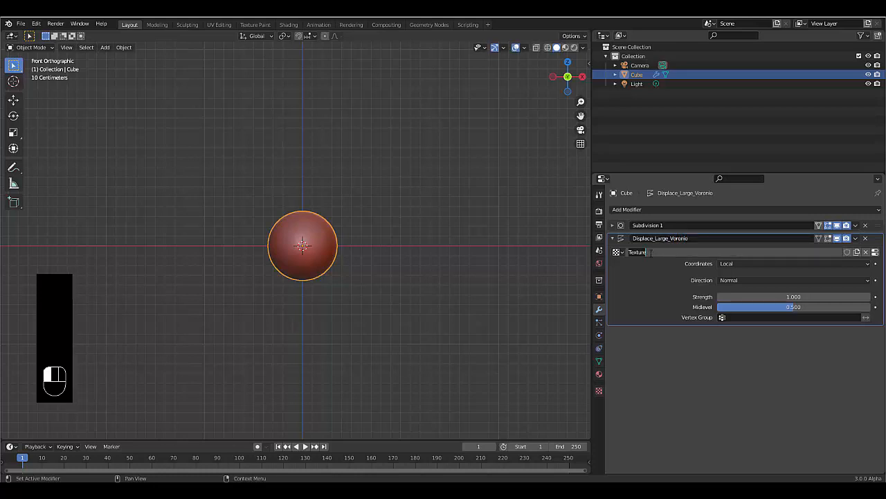
pyautogui.hotkey('ctrl', 'v')
pyautogui.press('Return')
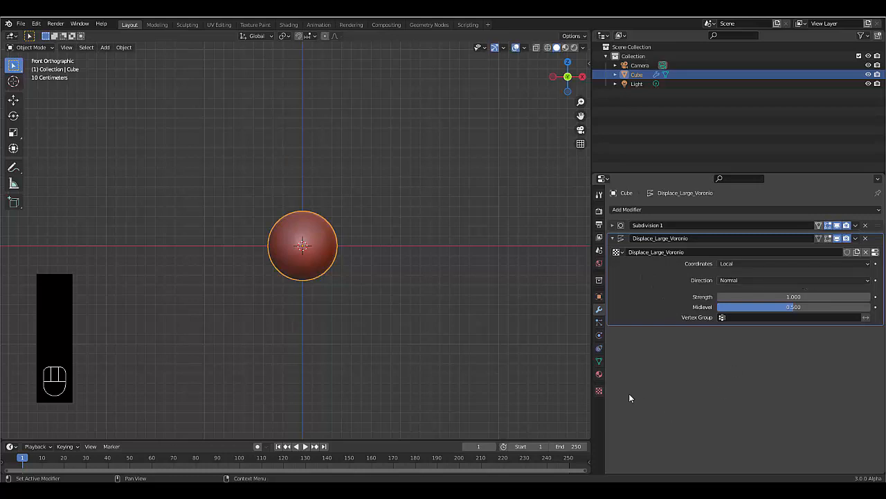
# - Change the displacement texture's type from Image or Movie to Voronoi
pyautogui.click(599, 390)
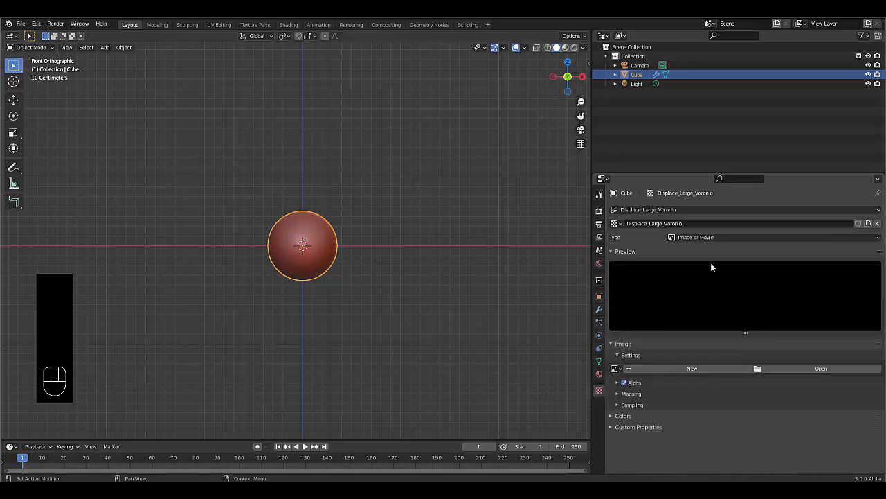
pyautogui.moveTo(715, 238); pyautogui.dragTo(712, 349)
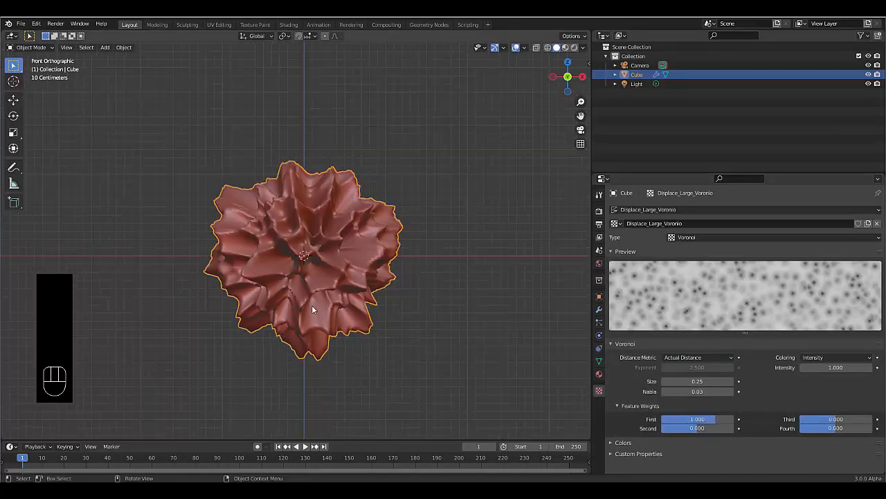
pyautogui.scroll(2, 313, 300)
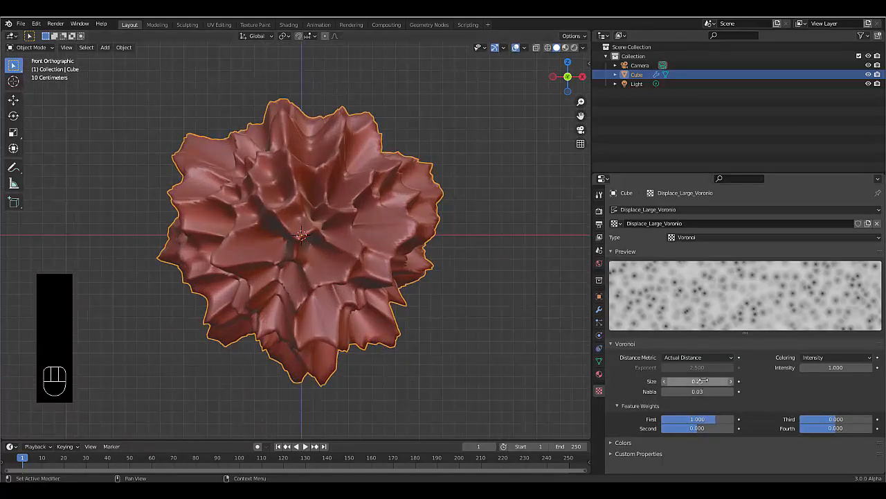
# - Increase the Voronoi texture's size to 0.95
pyautogui.keyDown('shift'); pyautogui.moveTo(702, 380); pyautogui.dragTo(754, 381); pyautogui.keyUp('shift')
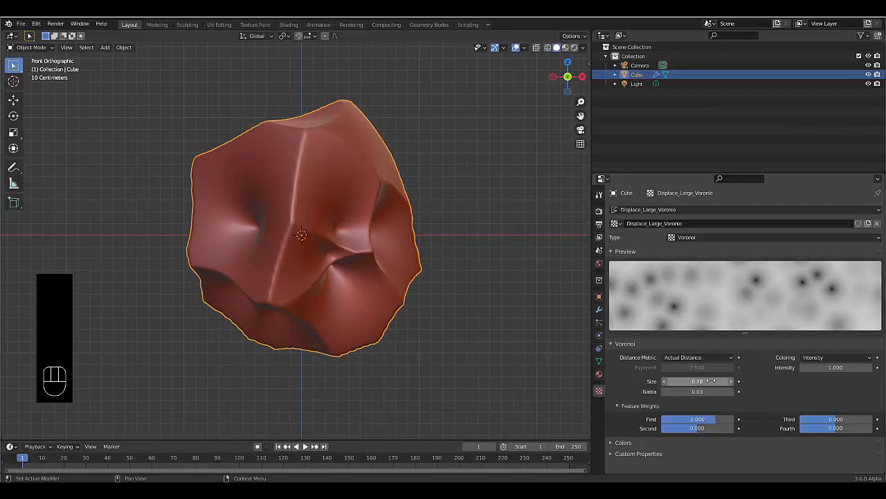
pyautogui.click(711, 381)
pyautogui.write('0.95')
pyautogui.press('Return')
# - Scale the asteroid by 2 along the global X axis and apply its scale
pyautogui.scroll(-3, 344, 270)
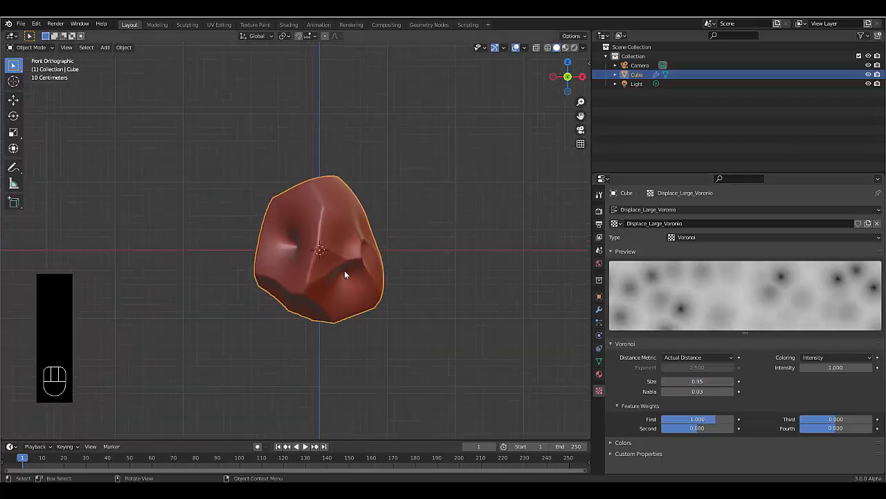
pyautogui.scroll(2, 345, 275)
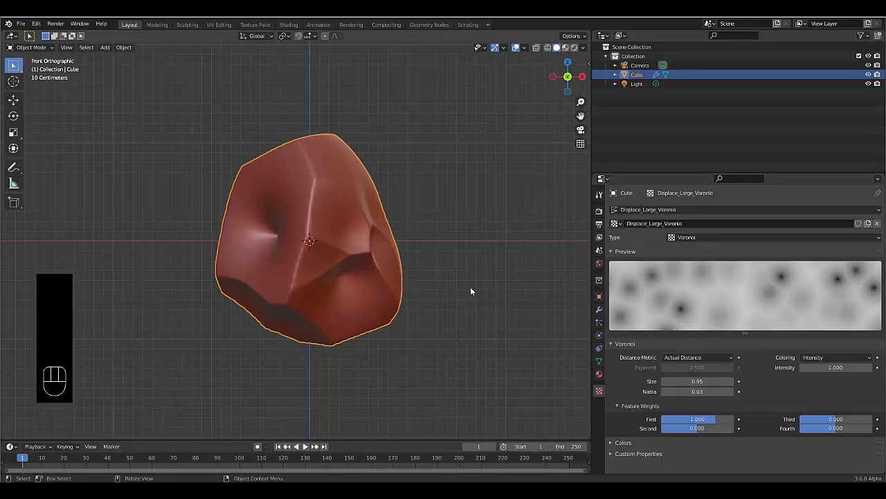
pyautogui.scroll(-3, 417, 294)
pyautogui.scroll(1, 357, 285)
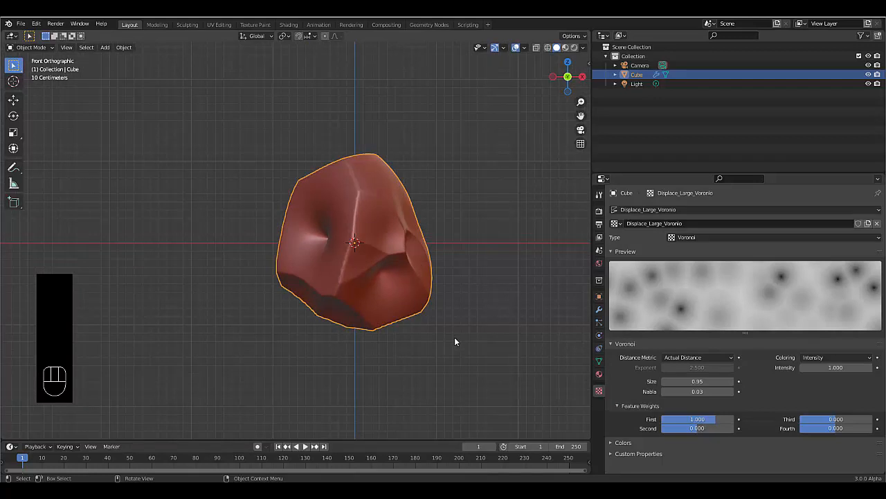
pyautogui.press('s')
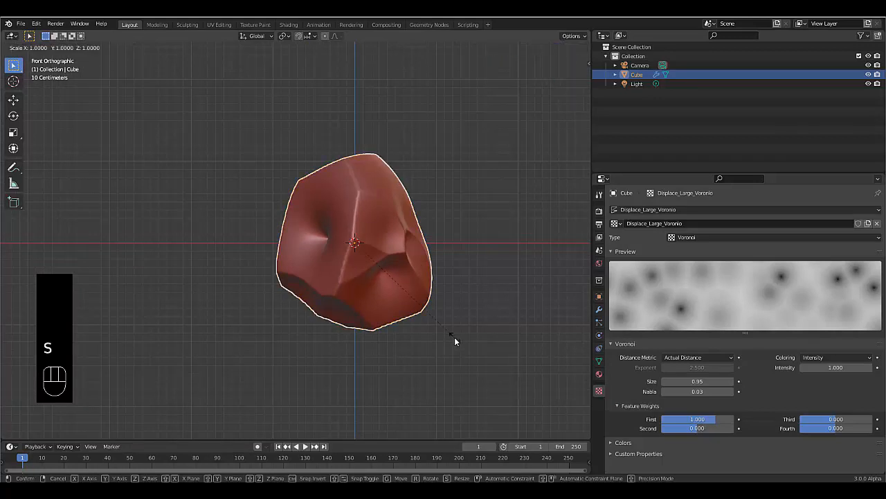
pyautogui.write('x')
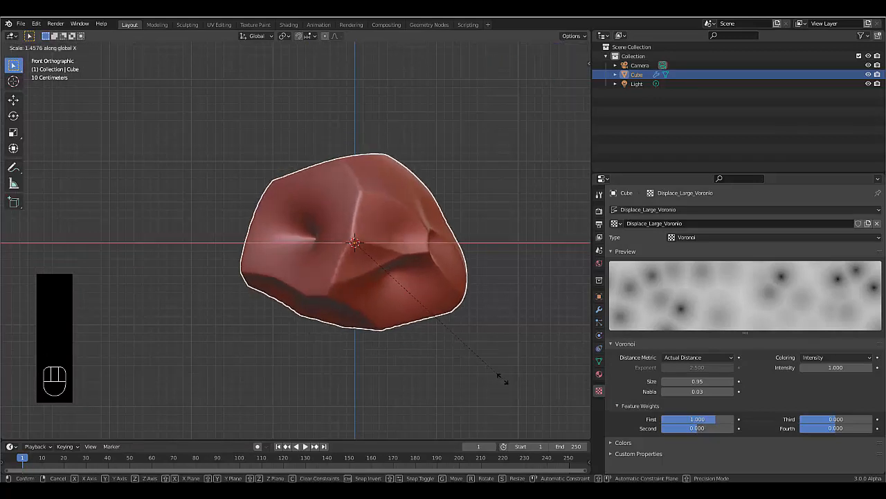
pyautogui.write('2')
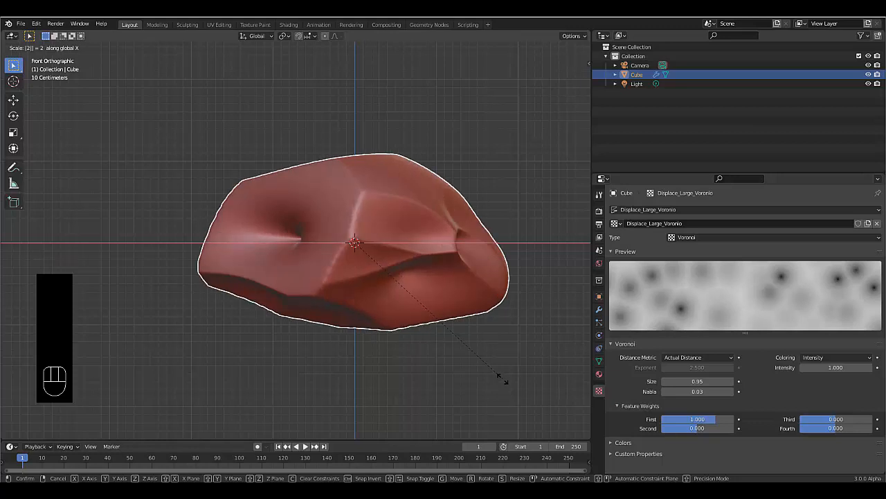
pyautogui.press('Return')
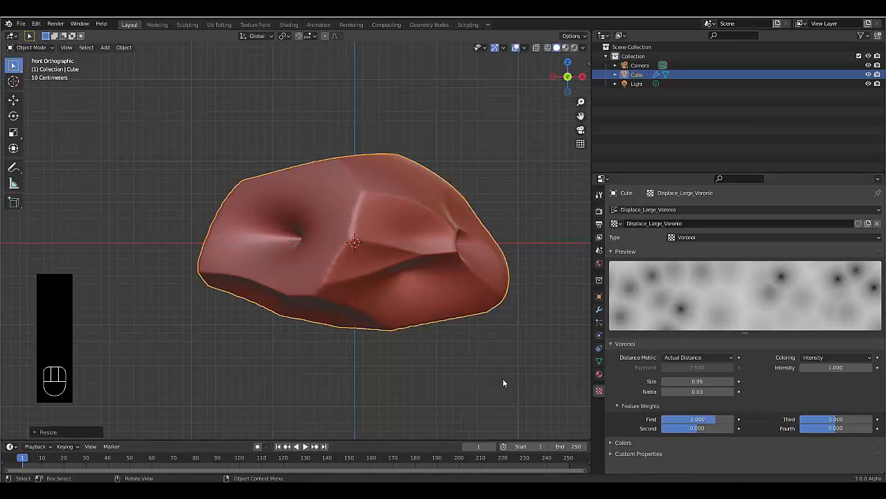
pyautogui.hotkey('ctrl', 'a')
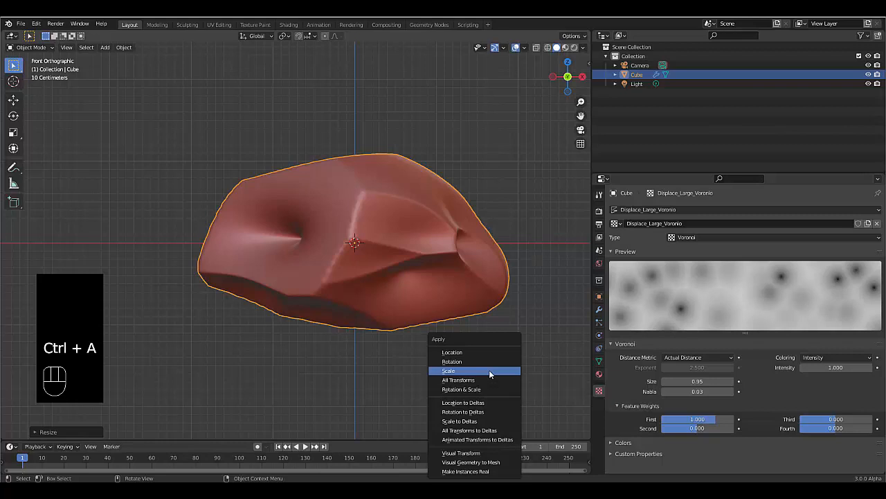
pyautogui.click(489, 371)
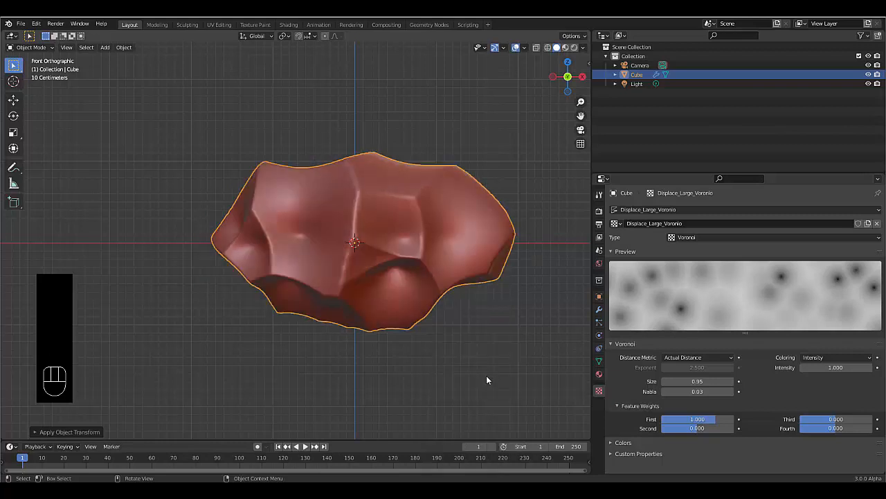
# - Scale the asteroid by 0.75 along the global Z axis and apply its scale
pyautogui.press('s')
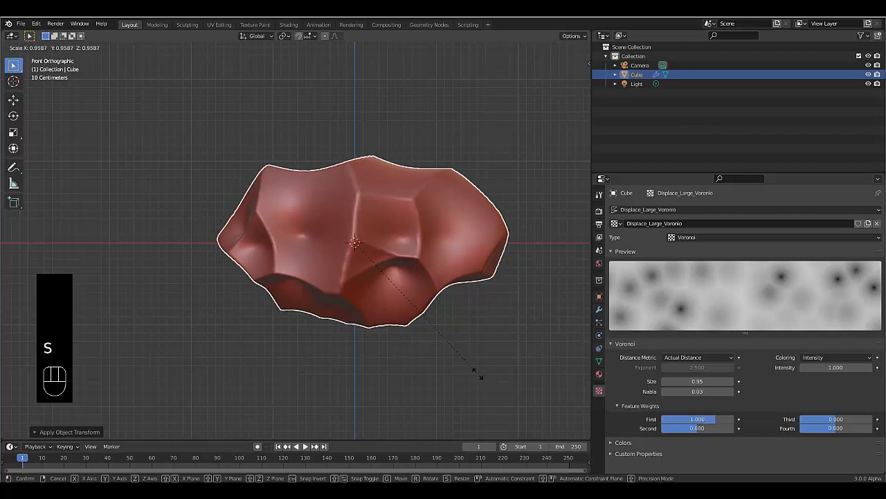
pyautogui.write('z')
pyautogui.write('0.75')
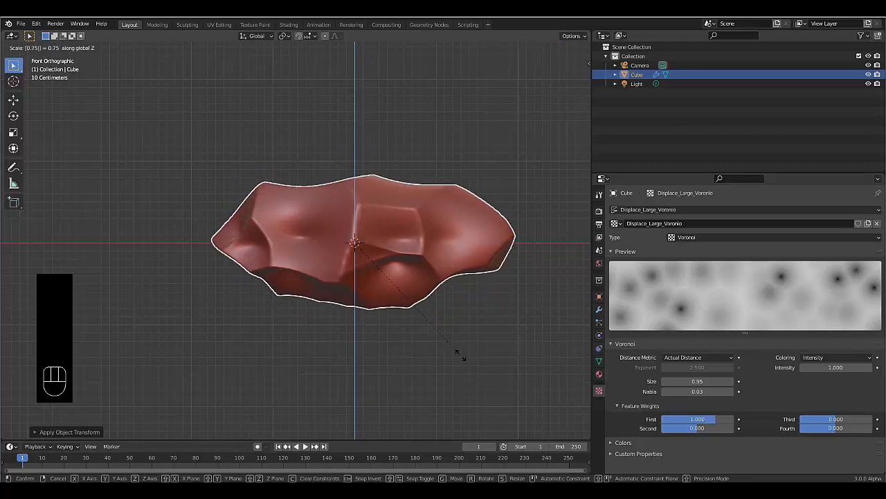
pyautogui.click(461, 354)
pyautogui.hotkey('ctrl', 'a')
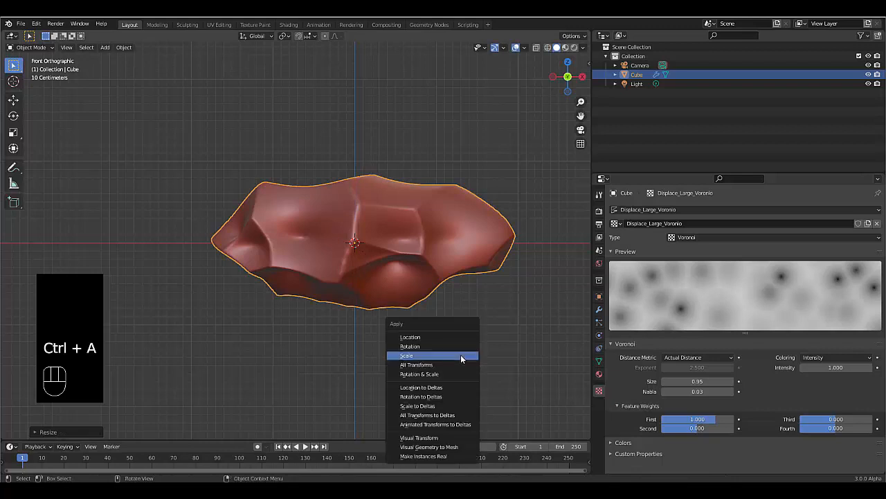
pyautogui.click(460, 357)
pyautogui.scroll(-2, 349, 285)
pyautogui.moveTo(349, 286); pyautogui.dragTo(378, 173, button='middle')
pyautogui.scroll(3, 374, 252)
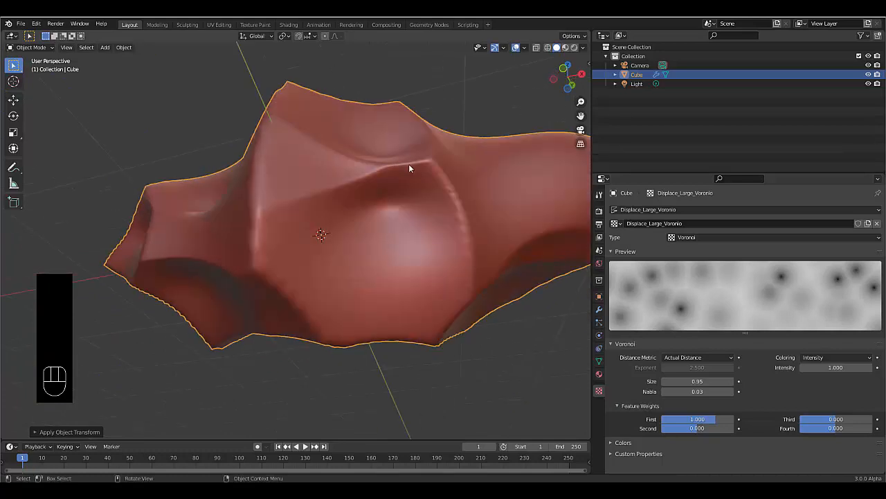
pyautogui.scroll(-3, 368, 212)
pyautogui.moveTo(368, 212); pyautogui.dragTo(502, 261, button='middle')
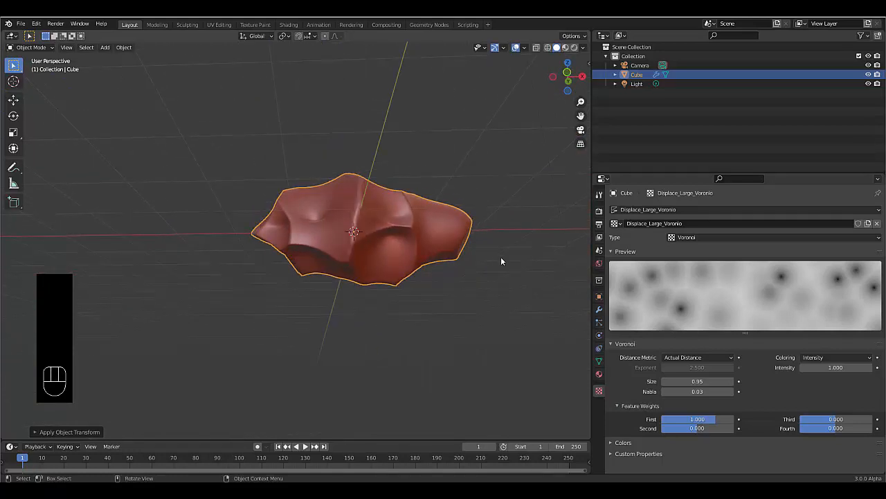
pyautogui.press('KP_1')
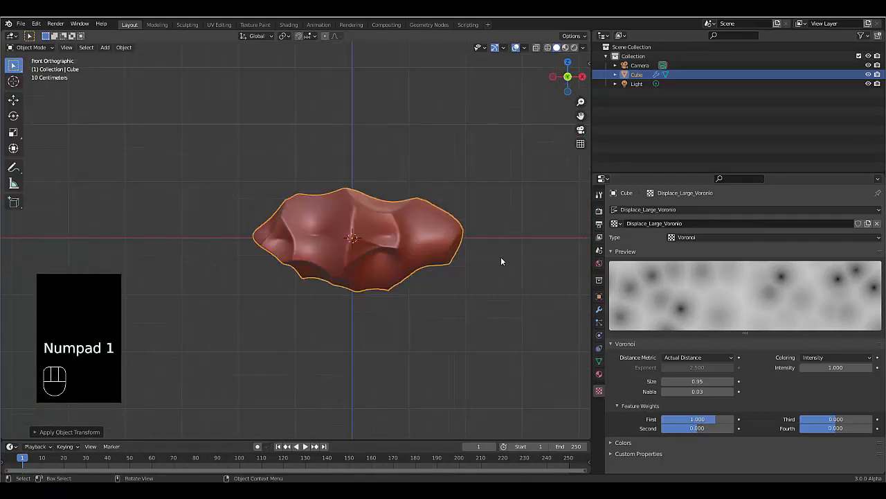
# - Show the asteroid's modifiers, then create a new scene collection and name it Empty controllers
pyautogui.click(599, 309)
pyautogui.rightClick(644, 108)
pyautogui.click(644, 109)
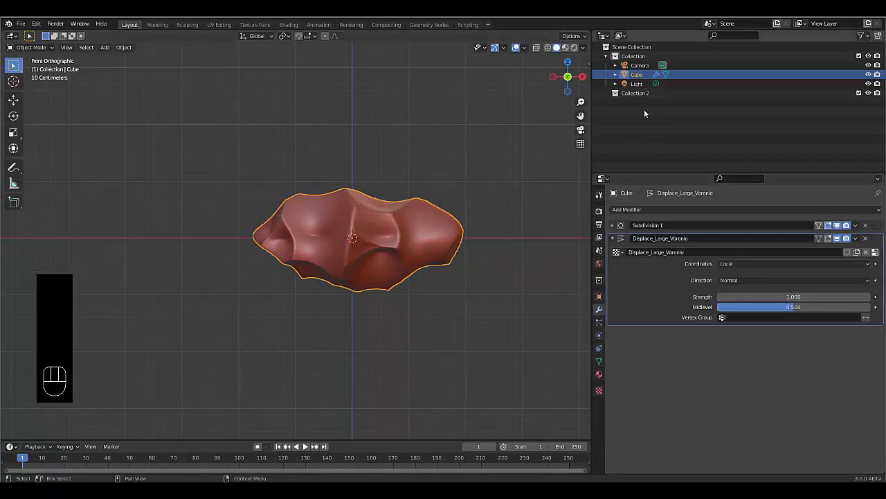
pyautogui.doubleClick(636, 93)
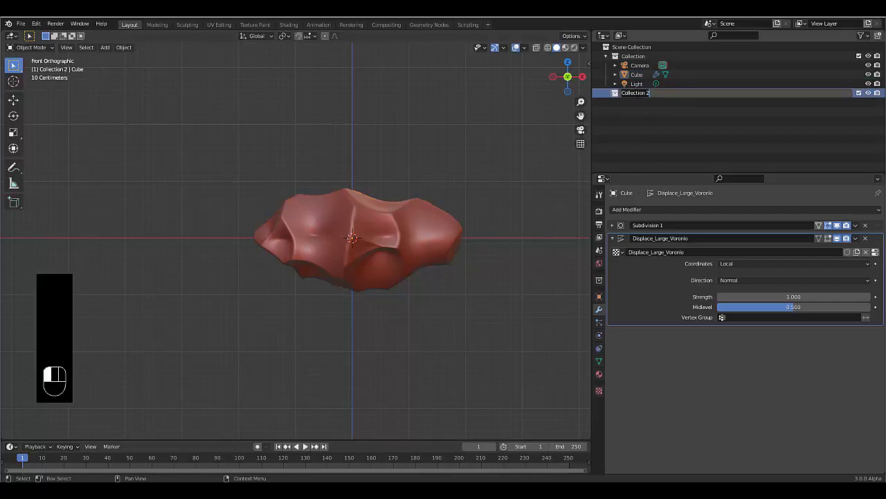
pyautogui.write('Env')
pyautogui.write('ty co')
pyautogui.write('ntrollers')
pyautogui.press('Return')
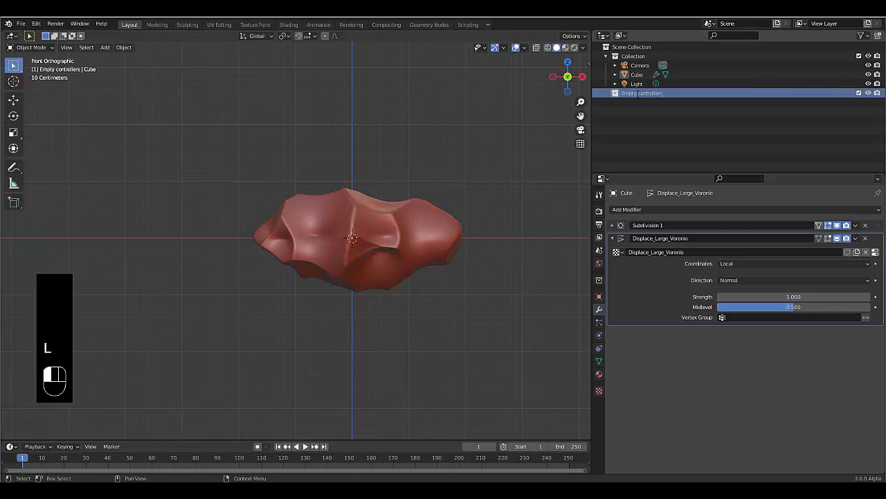
pyautogui.click(631, 123)
# - Add a circle-shaped empty at the world origin in the Empty controllers collection
pyautogui.scroll(-2, 270, 270)
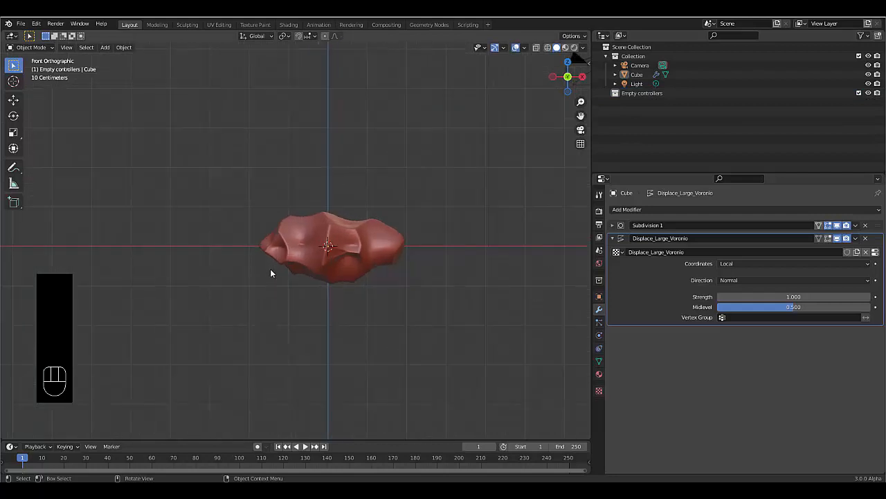
pyautogui.scroll(2, 311, 264)
pyautogui.hotkey('shift', 'a')
pyautogui.moveTo(311, 264)
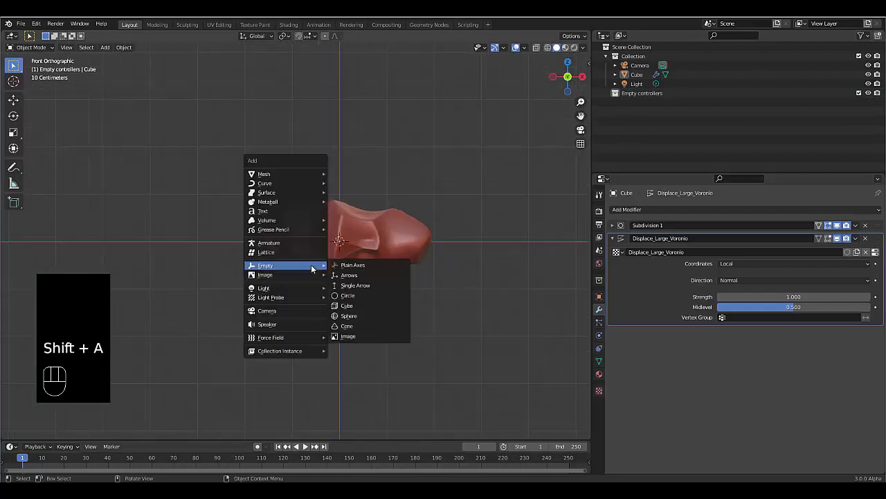
pyautogui.click(355, 295)
# - Move the circle empty -10 m along the global X axis
pyautogui.scroll(-3, 424, 283)
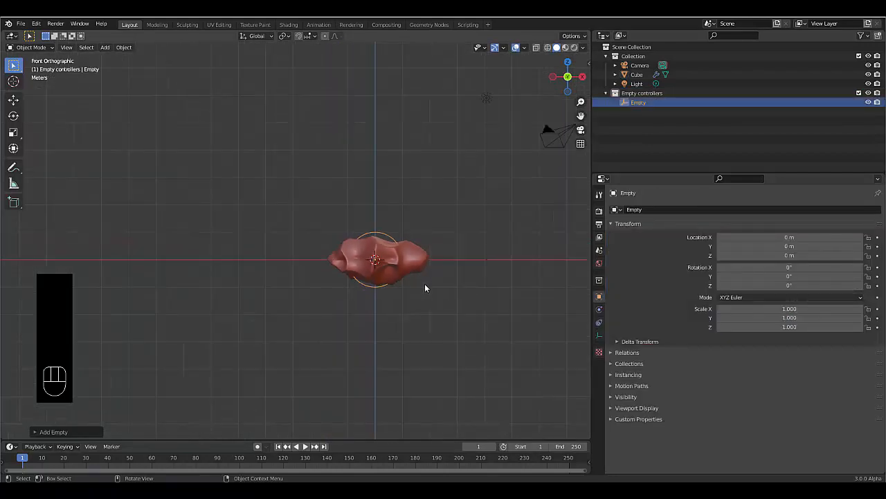
pyautogui.press('g')
pyautogui.press('x')
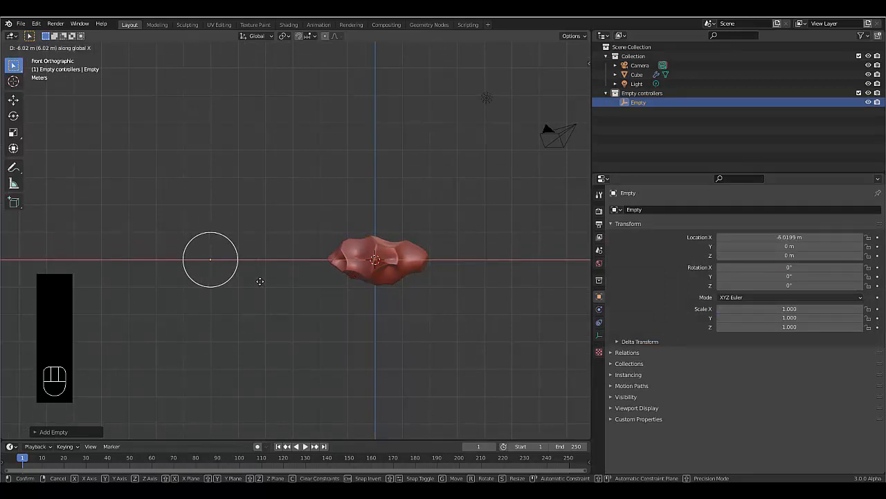
pyautogui.write('-10')
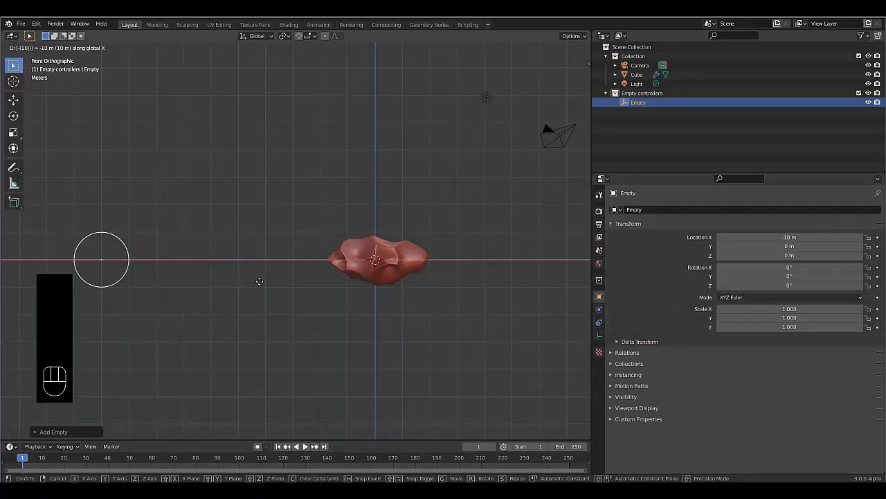
pyautogui.press('Return')
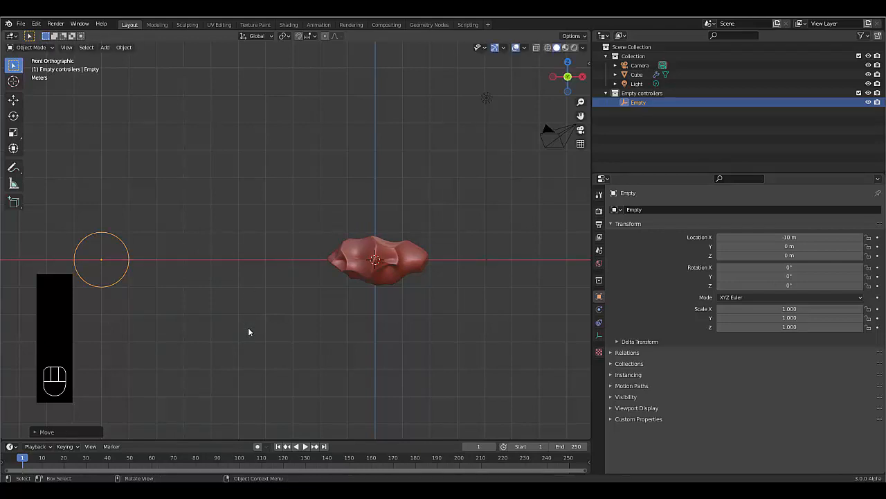
# - Scale the circle empty uniformly by 0.25 and apply its scale
pyautogui.write('s0.25')
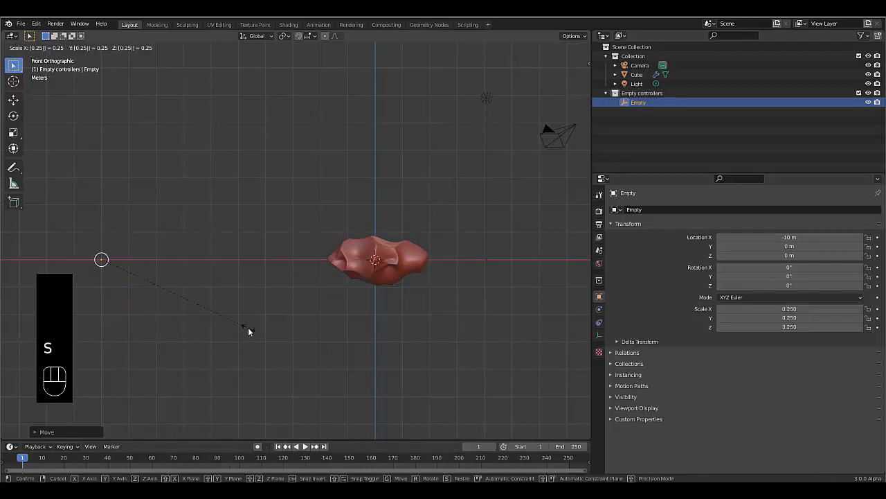
pyautogui.click(248, 327)
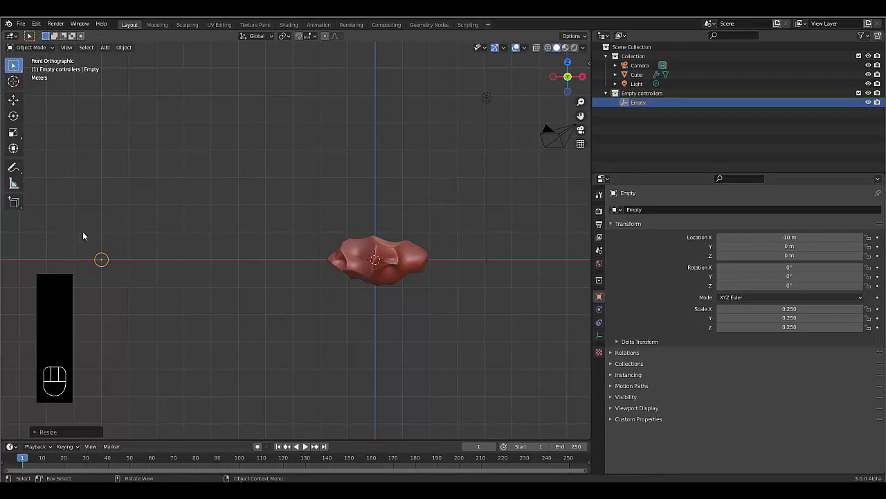
pyautogui.hotkey('ctrl', 'a')
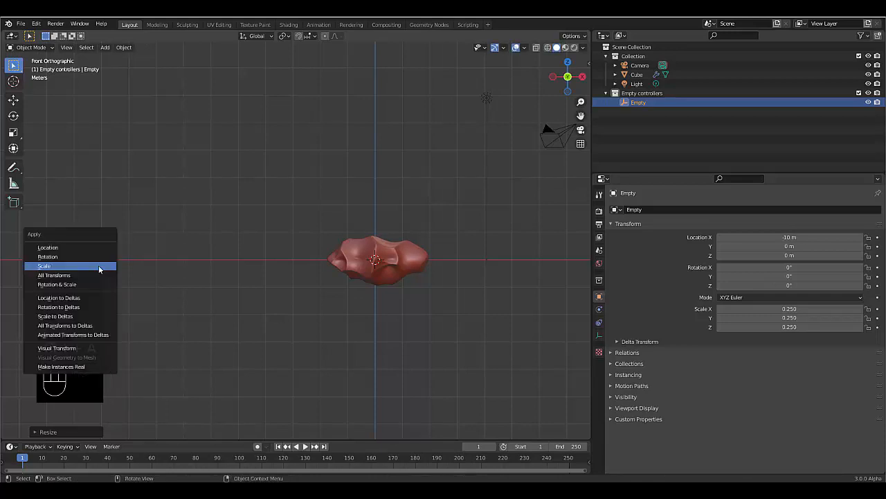
pyautogui.click(99, 265)
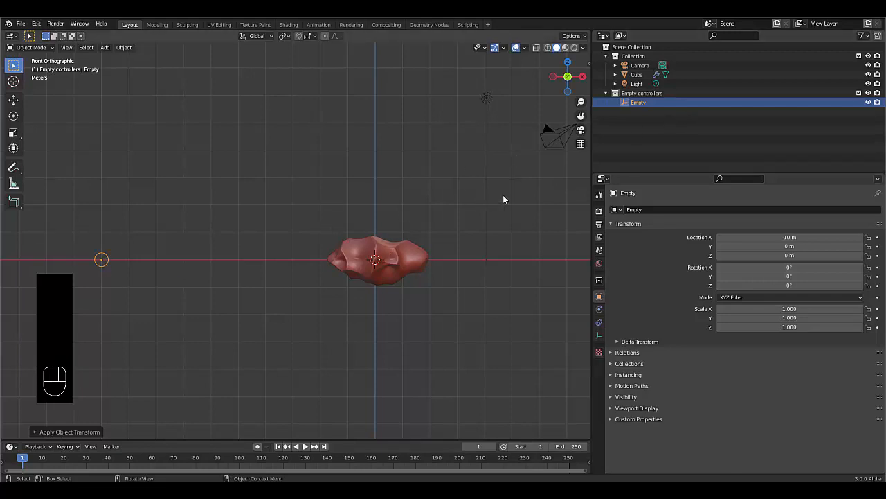
# - Rename the empty Displace_Large_Voronio_Empty using the asteroid's copied displacement texture name, and select the empty in the viewport
pyautogui.click(368, 247)
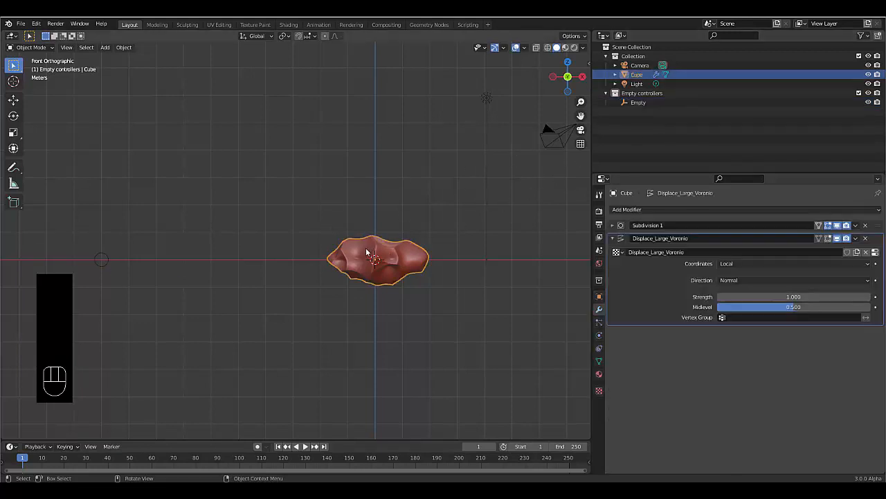
pyautogui.click(719, 253)
pyautogui.hotkey('ctrl', 'c')
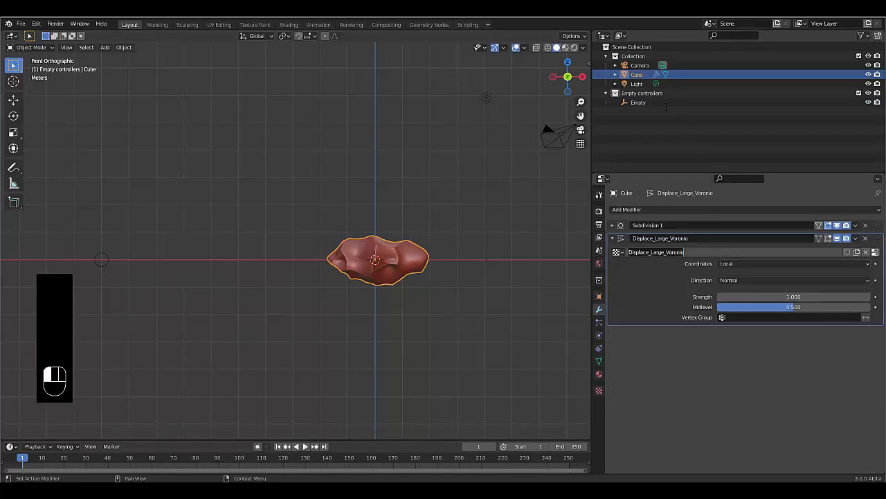
pyautogui.doubleClick(639, 102)
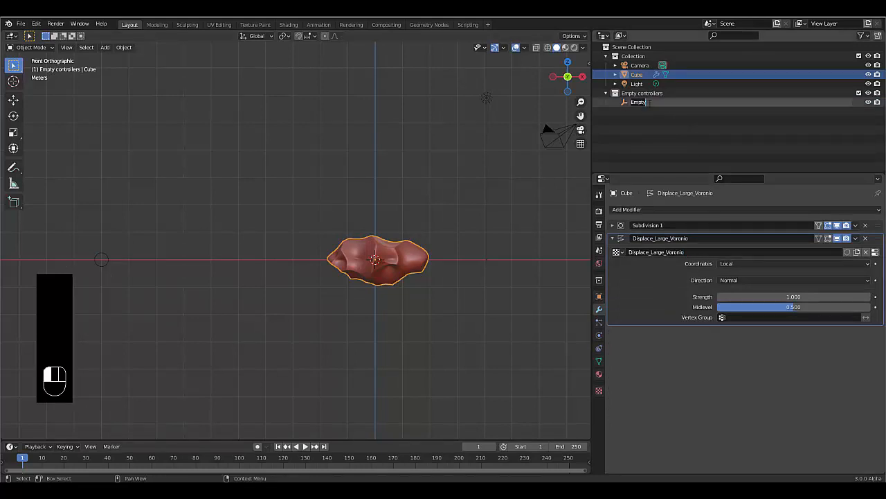
pyautogui.hotkey('ctrl', 'v')
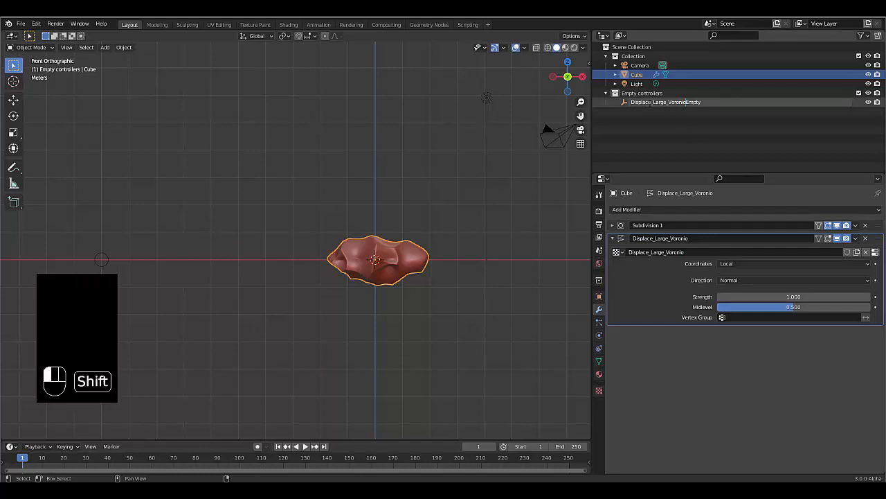
pyautogui.write('_')
pyautogui.click(621, 144)
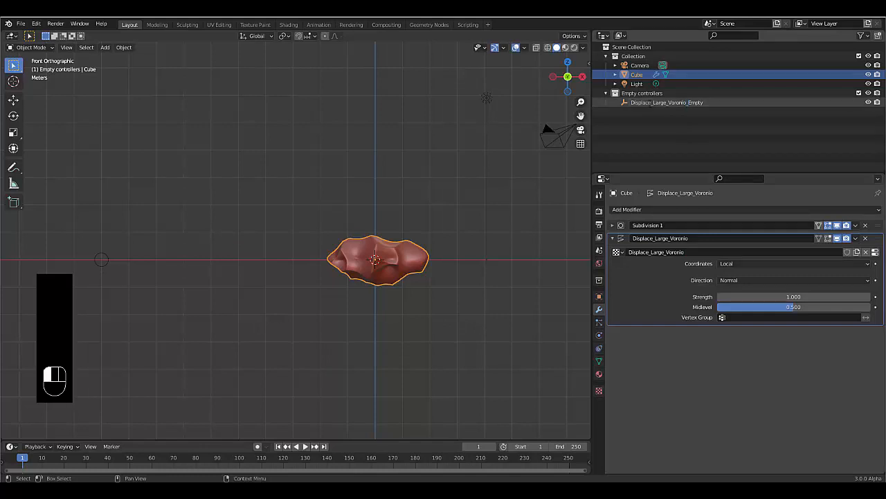
pyautogui.click(110, 257)
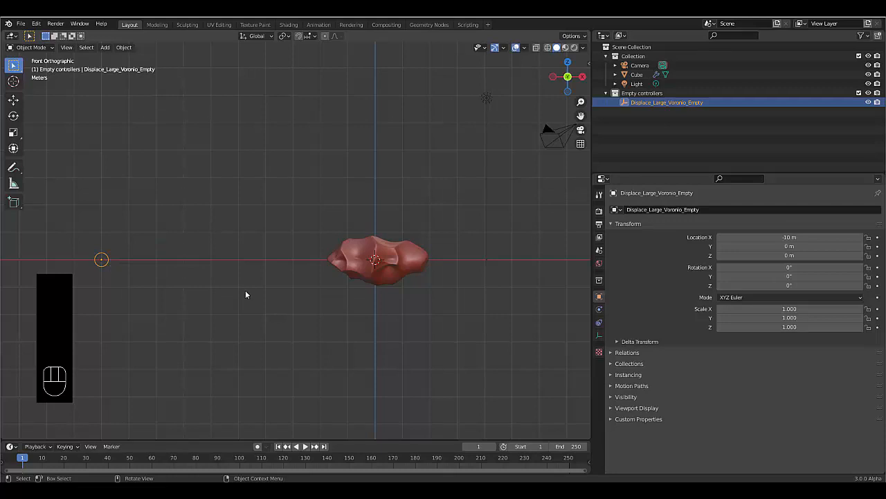
# - Set the asteroid's Displace_Large_Voronio modifier to Object coordinates, using Displace_Large_Voronio_Empty as the object
pyautogui.click(374, 270)
pyautogui.click(756, 263)
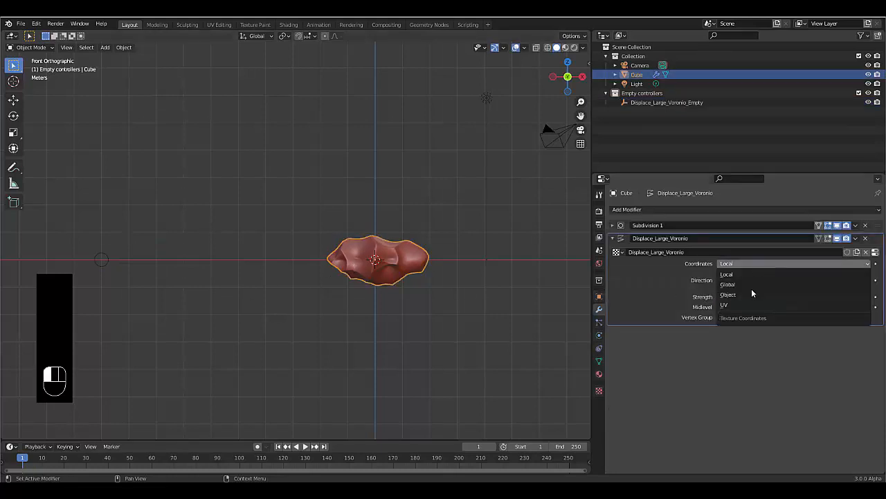
pyautogui.click(746, 294)
pyautogui.click(743, 272)
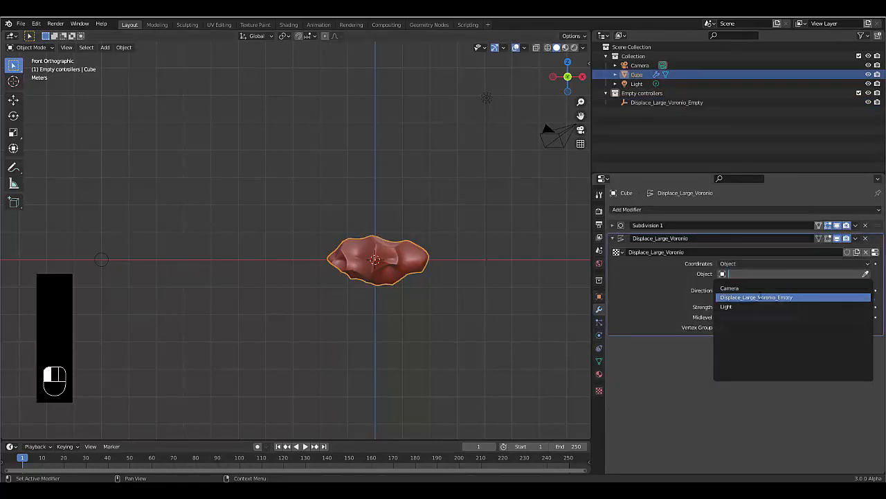
pyautogui.click(761, 297)
# - Move Displace_Large_Voronio_Empty freely to about X -7.07 m and Z -1.64 m to reshape the asteroid
pyautogui.click(108, 260)
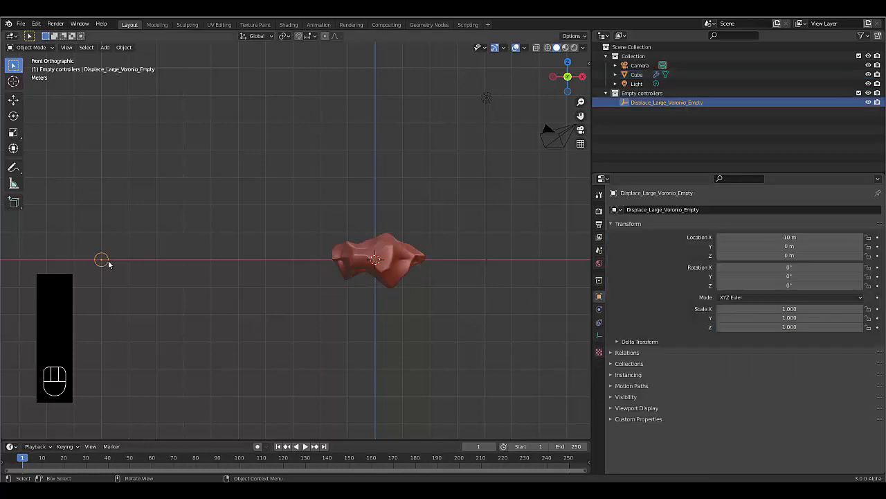
pyautogui.press('g')
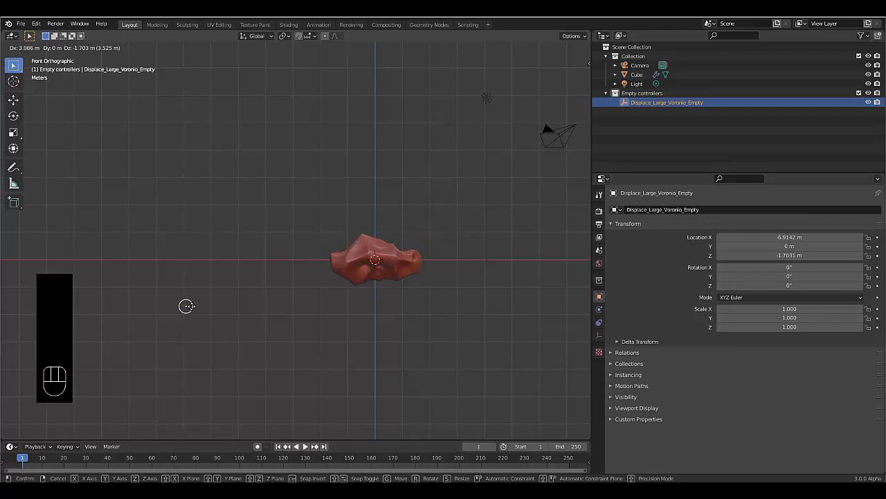
pyautogui.click(181, 304)
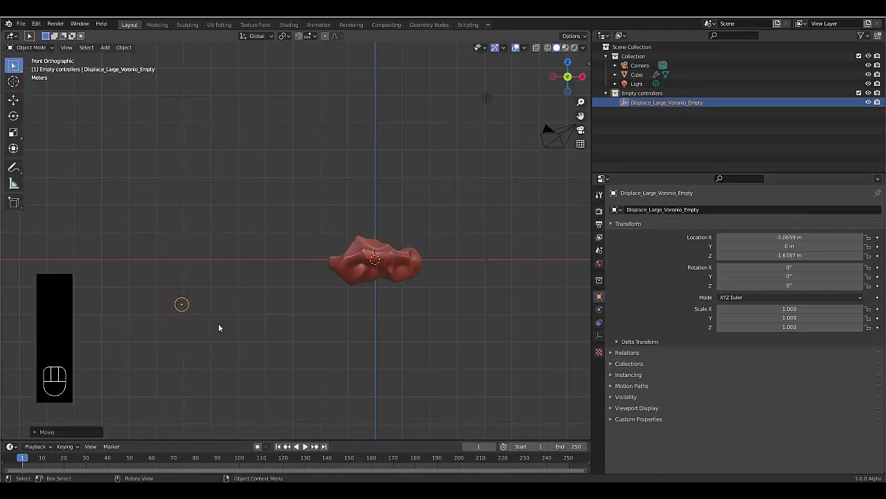
# - Rotate Displace_Large_Voronio_Empty about 55.3° around the global Z axis and inspect the reshaped asteroid
pyautogui.press('r')
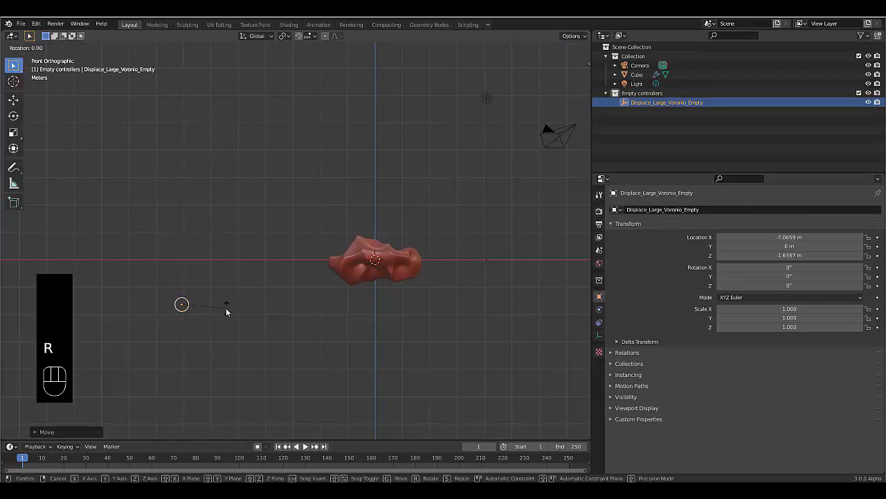
pyautogui.press('z')
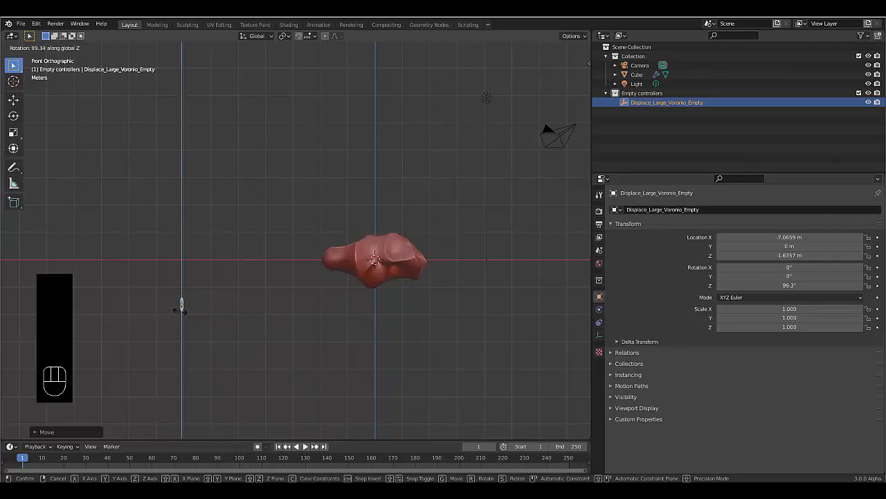
pyautogui.press('shift')
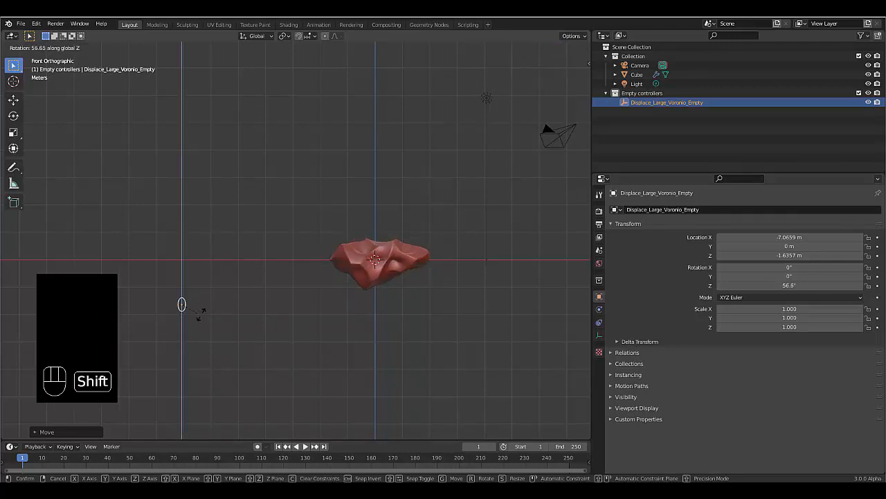
pyautogui.click(308, 288)
pyautogui.scroll(4, 415, 260)
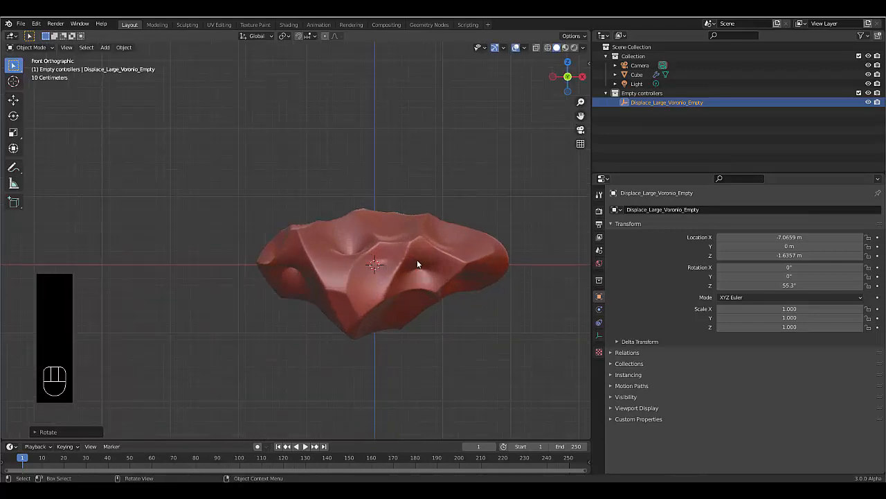
pyautogui.scroll(-3, 412, 262)
pyautogui.scroll(-2, 330, 283)
pyautogui.scroll(2, 264, 291)
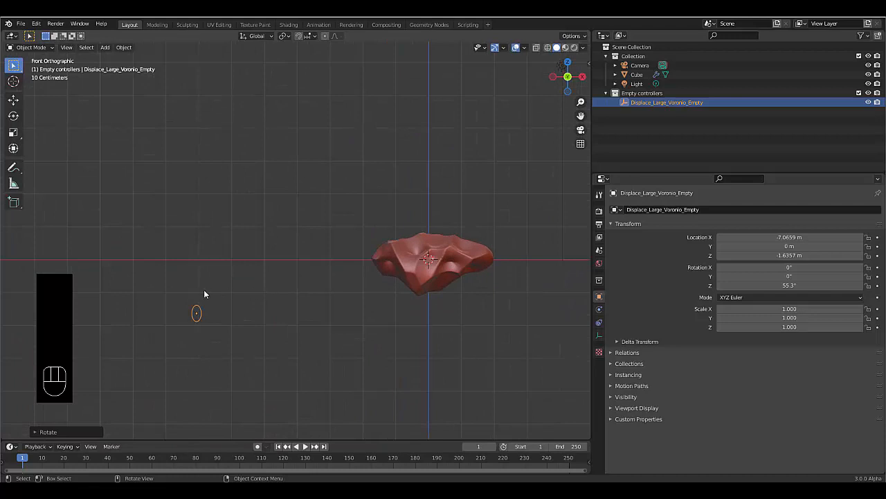
# - Add a second Displace modifier to the asteroid below Displace_Large_Voronio and give it a new texture
pyautogui.click(445, 272)
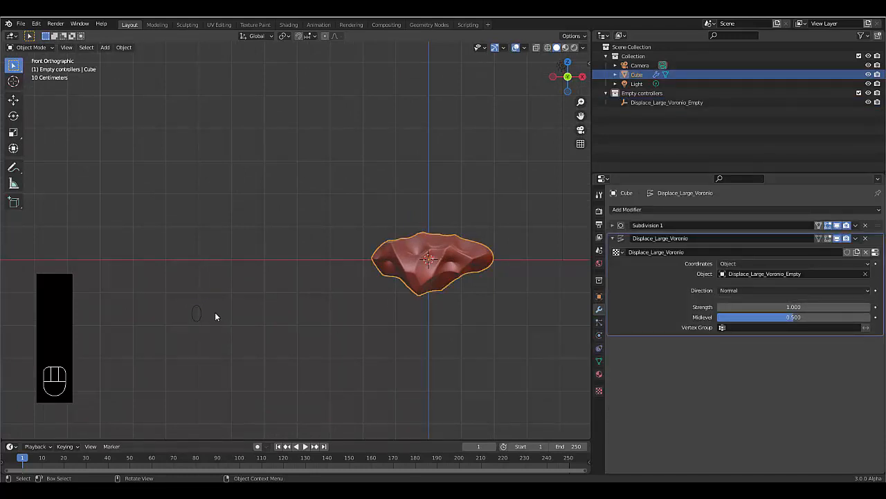
pyautogui.click(612, 238)
pyautogui.click(625, 210)
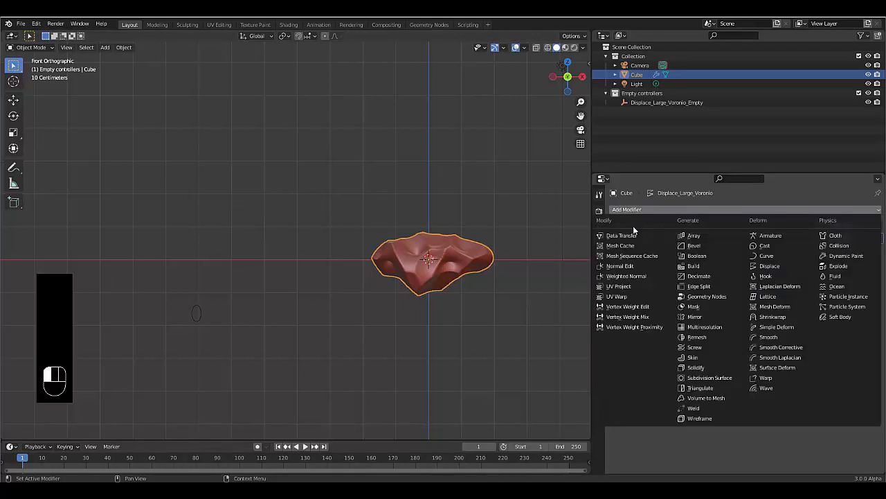
pyautogui.click(777, 265)
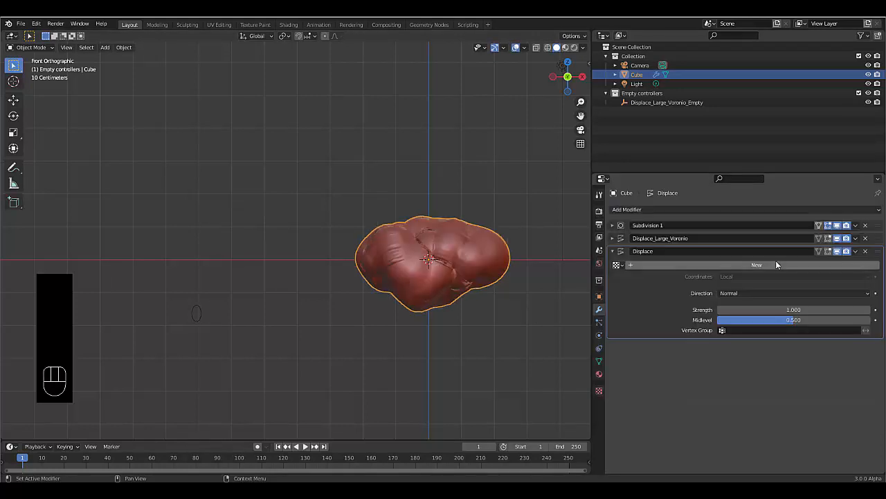
pyautogui.click(717, 267)
# - Rename the asteroid's new Displace modifier as Displace_Large_Musgrave
pyautogui.doubleClick(681, 252)
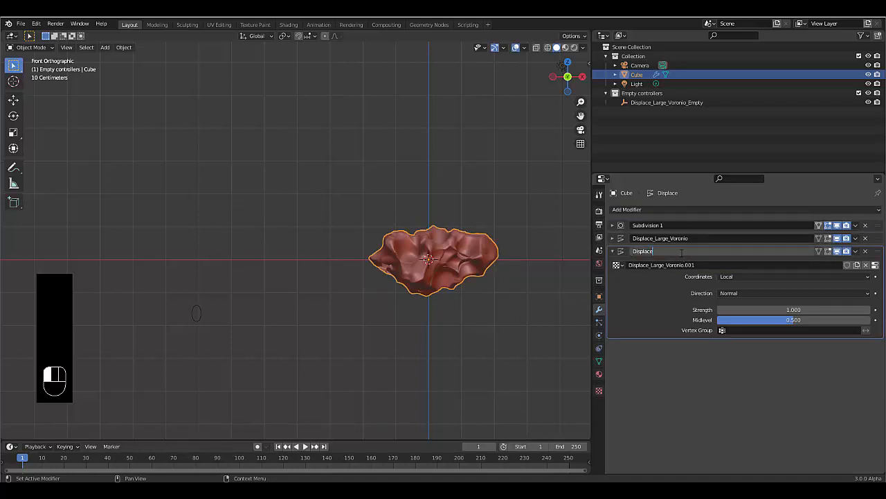
pyautogui.write('_L')
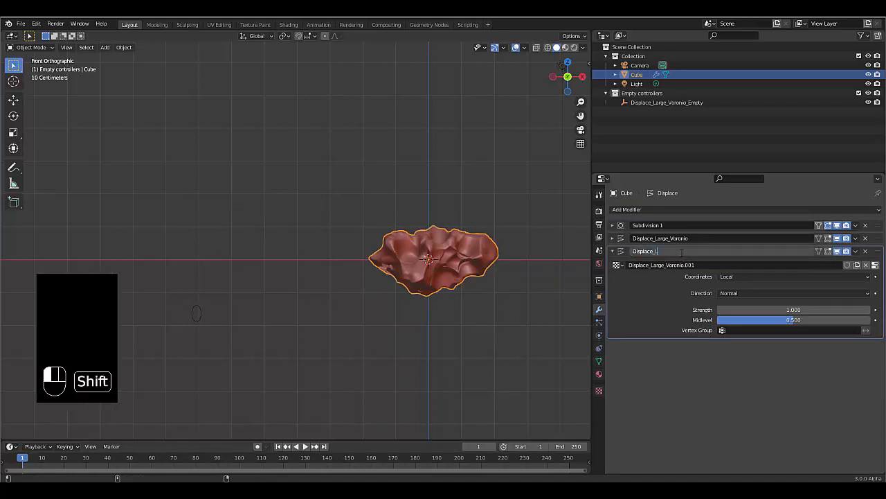
pyautogui.write('arge_')
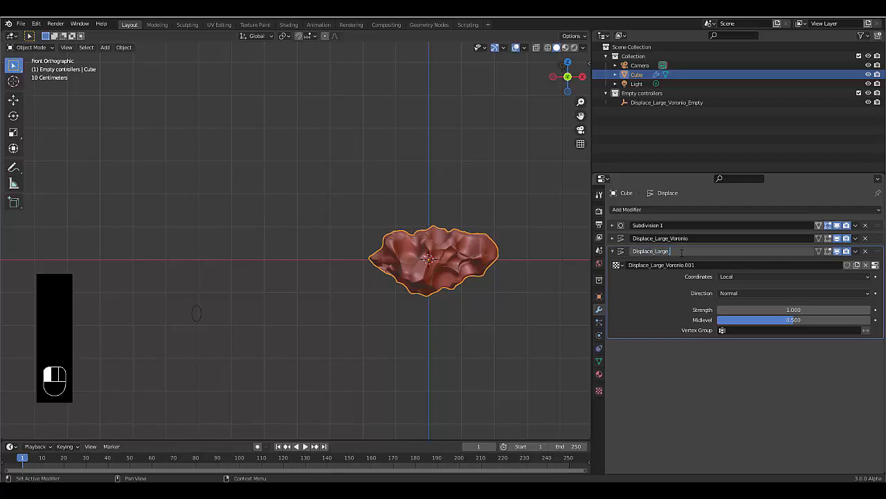
pyautogui.write('Musgrave')
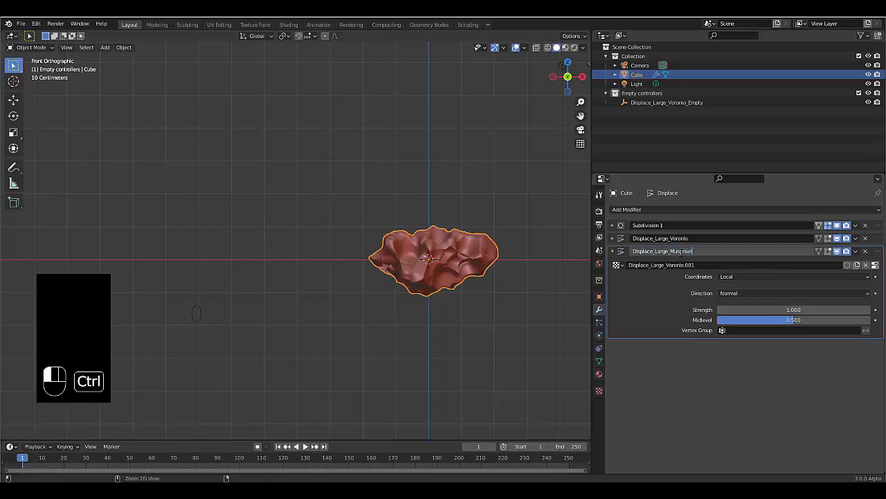
pyautogui.press('Return')
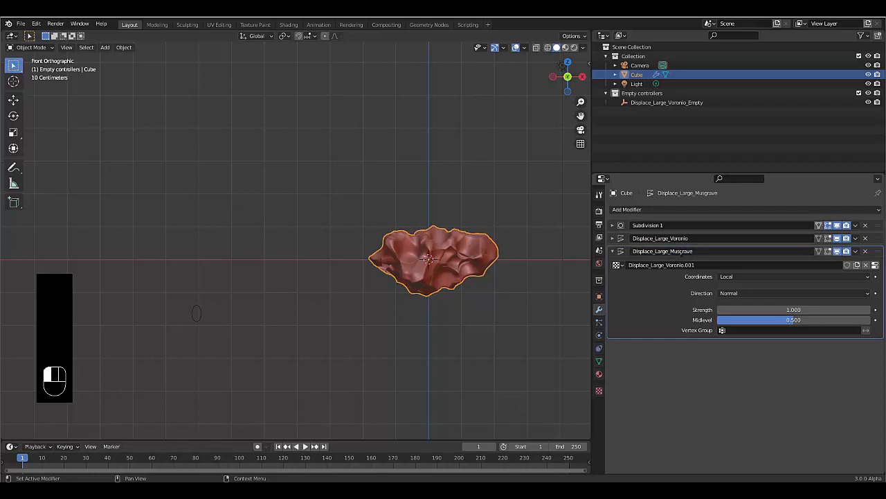
# - Rename the new modifier's texture as Displace_Large_Musgrave
pyautogui.click(697, 263)
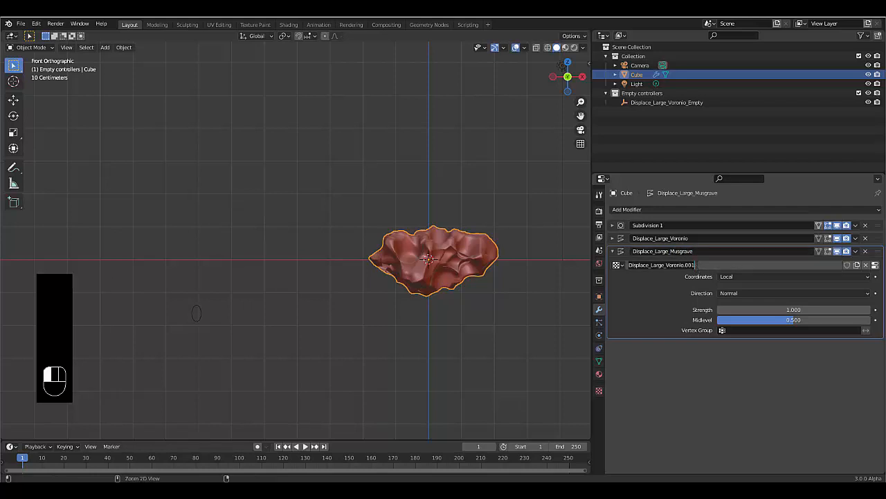
pyautogui.write('Displace_Large_Musgrave')
pyautogui.press('Return')
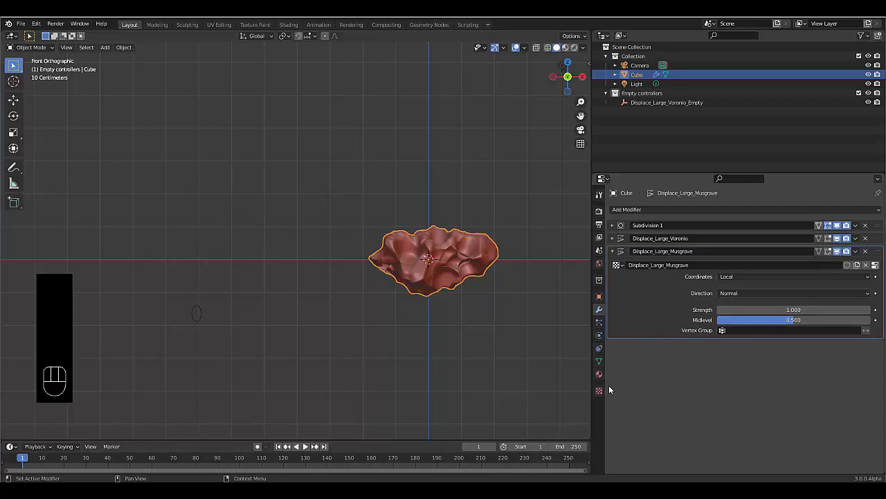
# - Duplicate Displace_Large_Voronio_Empty and place the copy about -0.38 m away along the global X axis
pyautogui.click(191, 315)
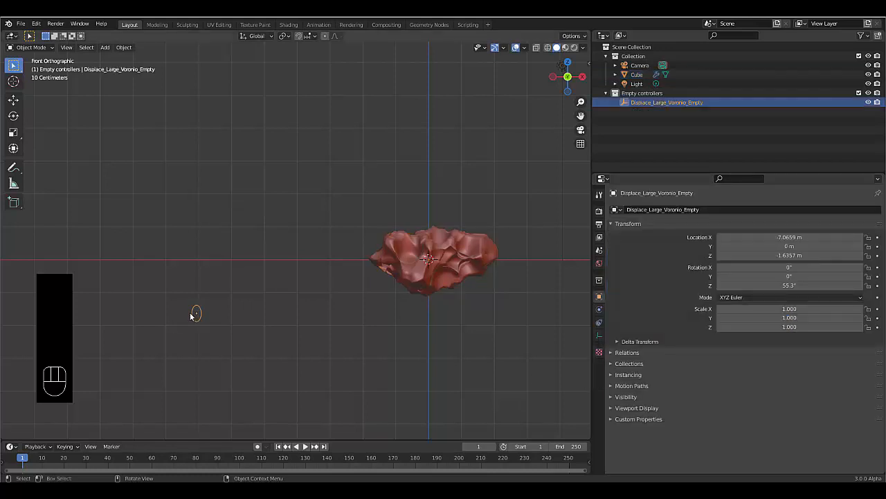
pyautogui.hotkey('shift', 'd')
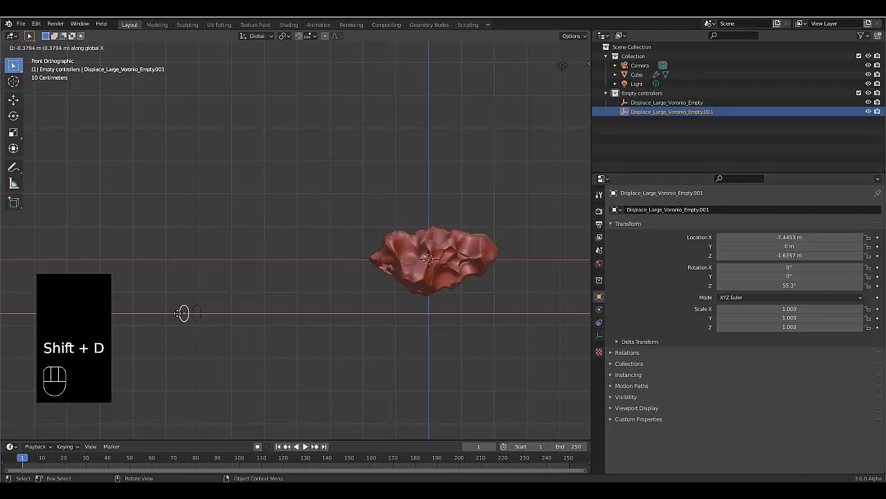
pyautogui.click(185, 314)
# - Rename the duplicated empty as Displace_Large_Musgrave_Empty, reusing the name copied from the asteroid's Musgrave displacement texture
pyautogui.click(403, 227)
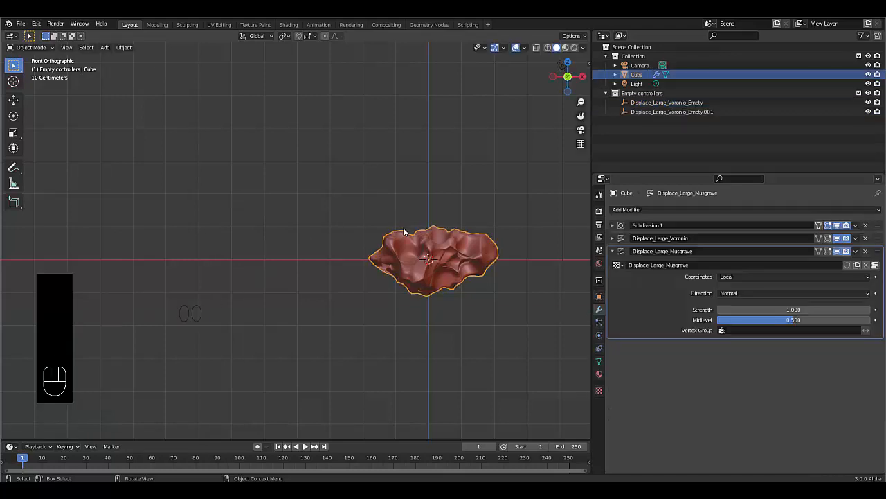
pyautogui.click(686, 265)
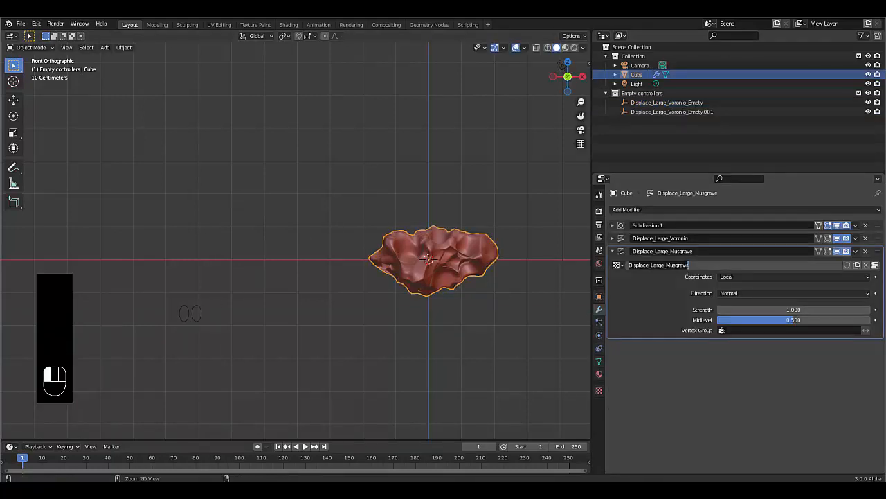
pyautogui.doubleClick(681, 112)
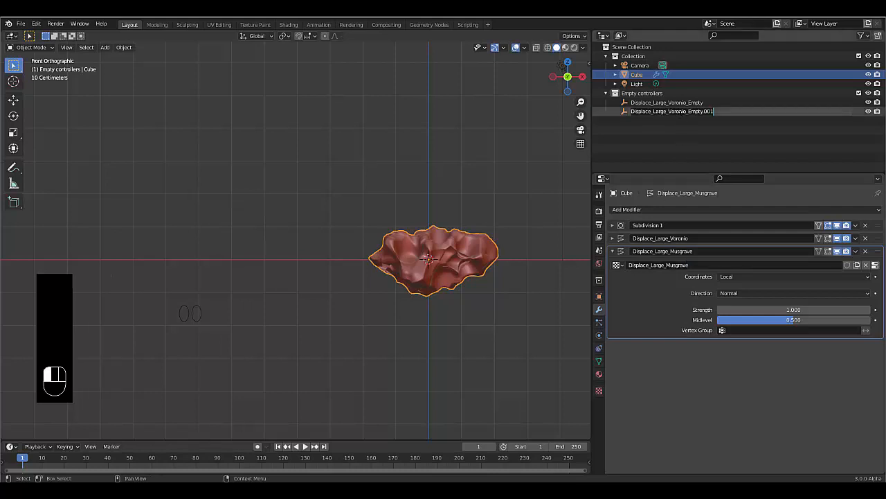
pyautogui.write('Displace_Large_Musgrave')
pyautogui.write('_Emp')
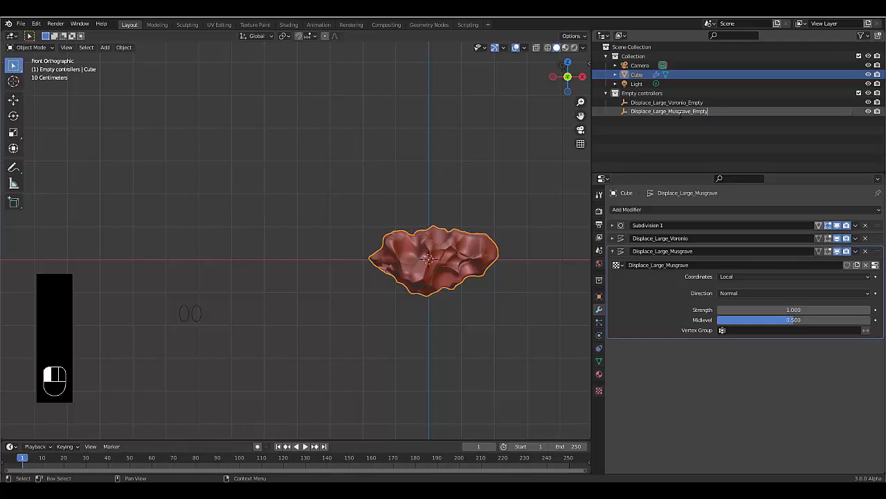
pyautogui.write('ty')
pyautogui.click(681, 115)
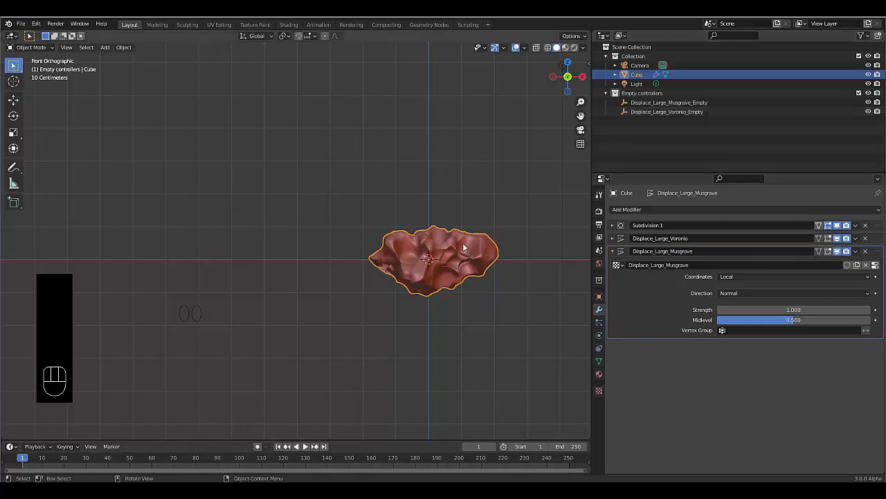
# - Set the Displace_Large_Musgrave modifier to Object coordinates, using Displace_Large_Musgrave_Empty as the object
pyautogui.click(734, 277)
pyautogui.click(727, 305)
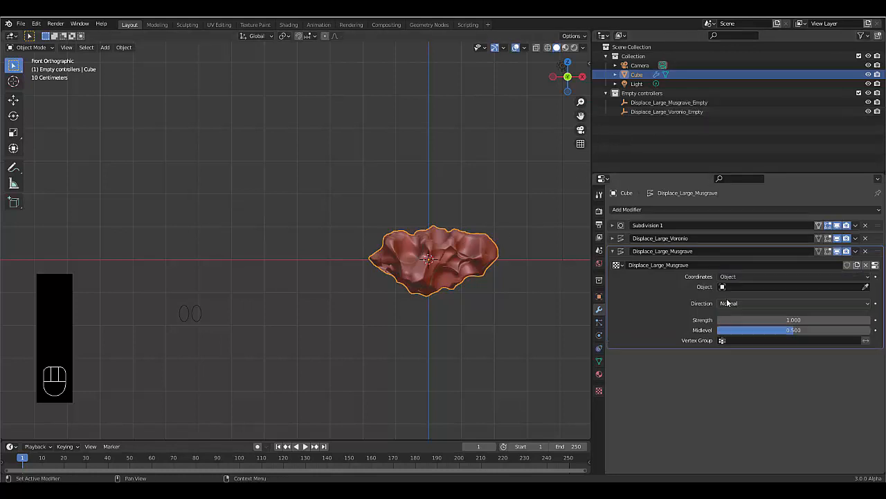
pyautogui.click(734, 286)
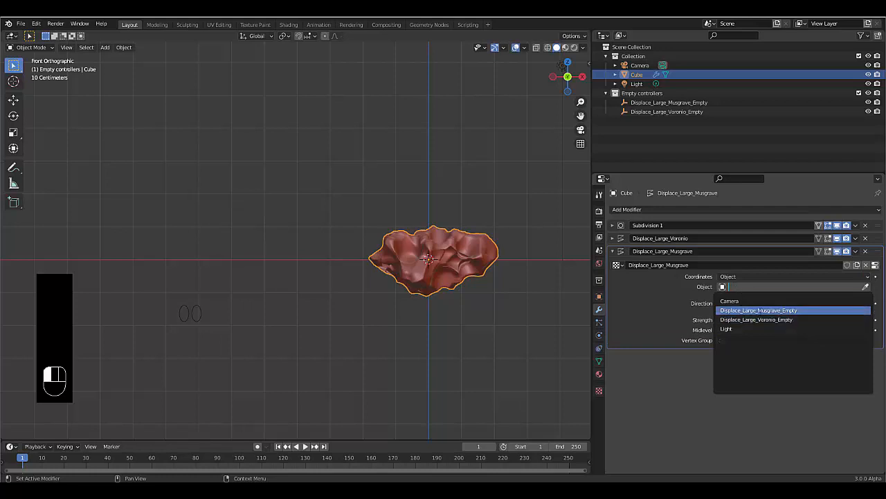
pyautogui.click(759, 310)
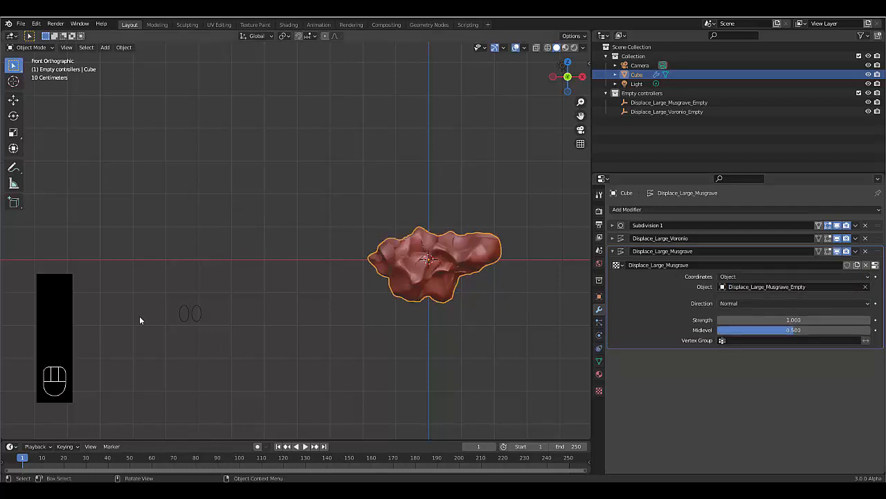
pyautogui.click(187, 319)
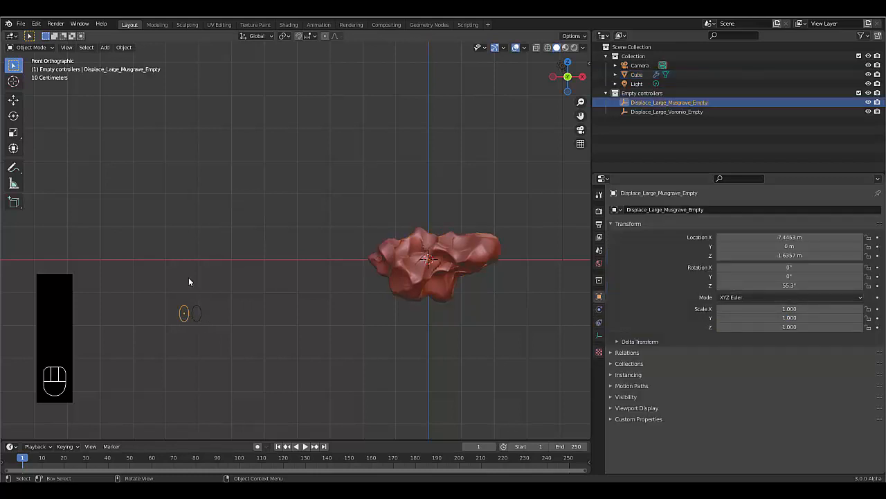
pyautogui.press('g')
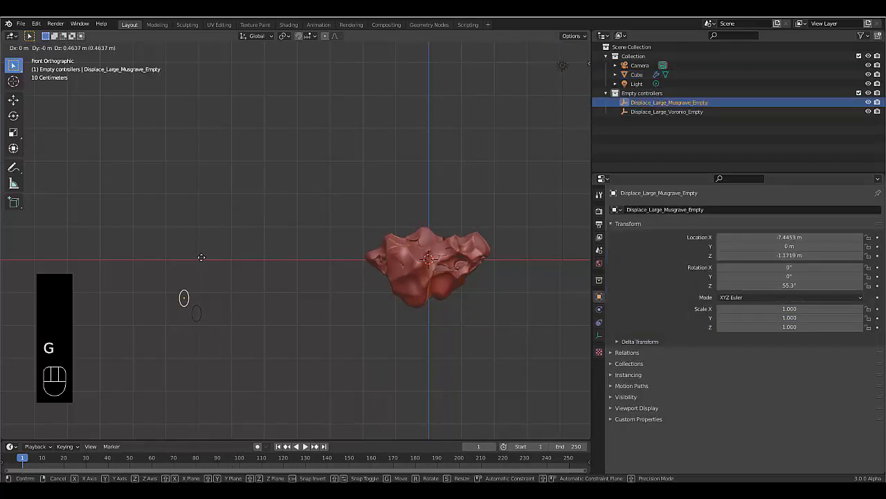
pyautogui.click(193, 286)
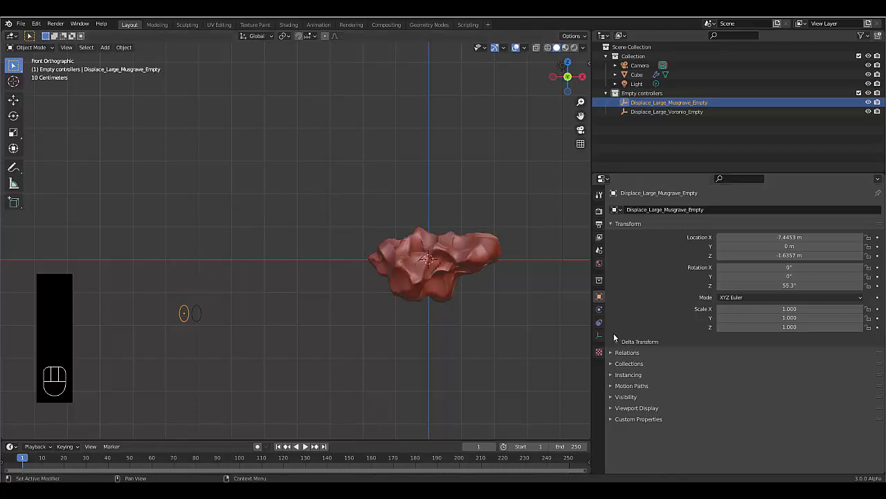
# - Select the asteroid, display its Displace_Large_Musgrave texture and change the texture type to Musgrave
pyautogui.click(599, 353)
pyautogui.click(444, 270)
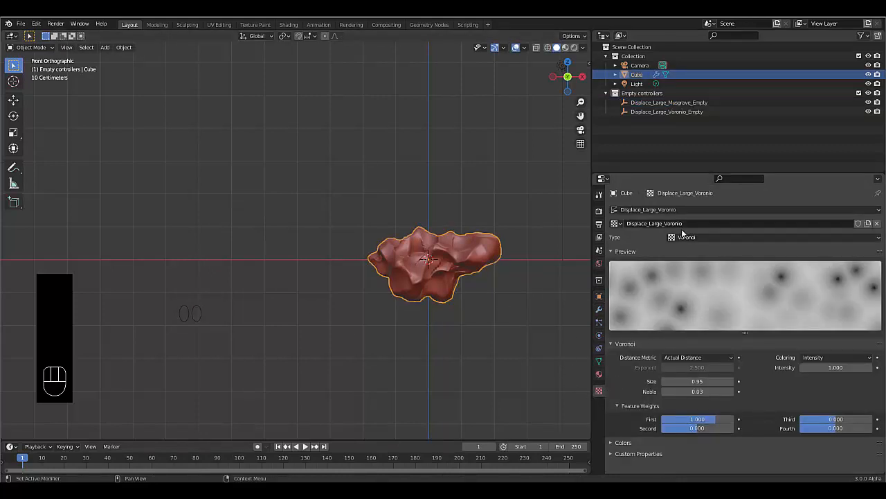
pyautogui.click(663, 210)
pyautogui.click(663, 209)
pyautogui.click(663, 210)
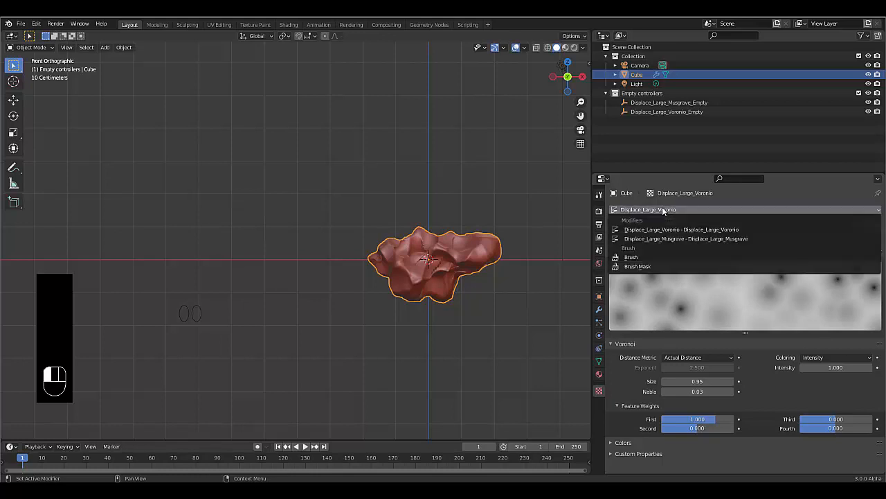
pyautogui.click(665, 209)
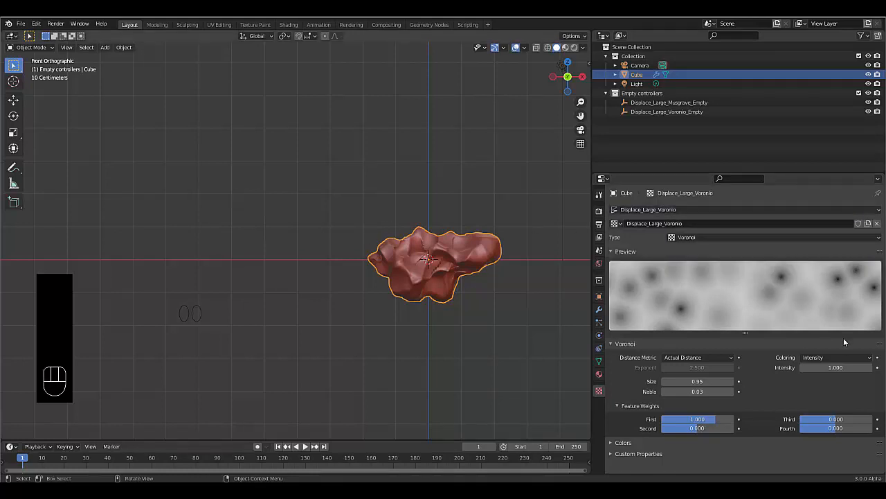
pyautogui.click(626, 210)
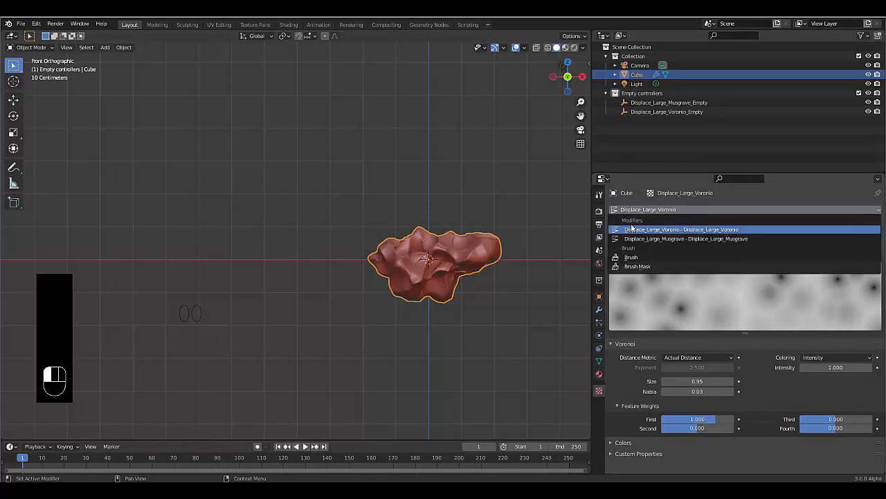
pyautogui.click(652, 238)
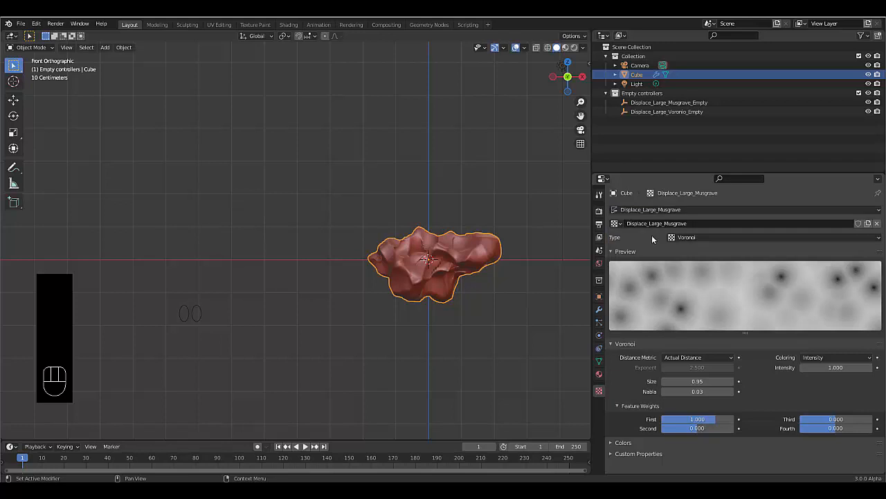
pyautogui.moveTo(711, 240); pyautogui.dragTo(704, 319)
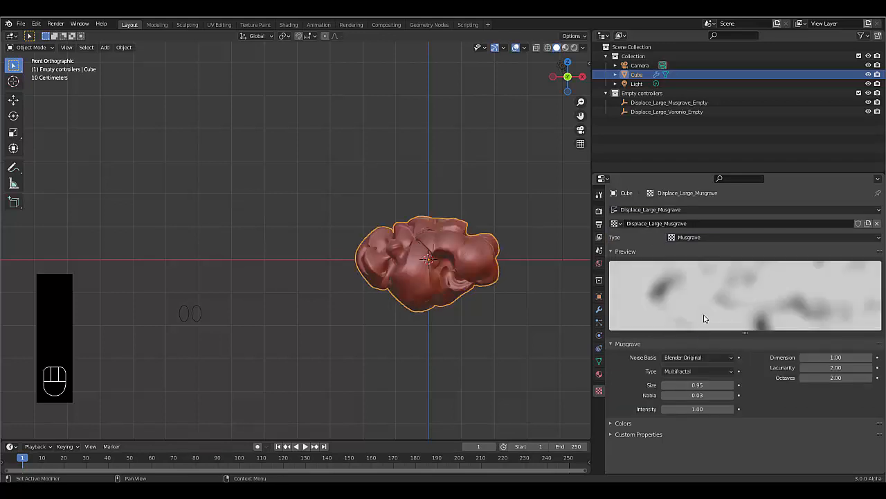
# - Set the noise size of the Displace_Large_Musgrave texture to 0.36
pyautogui.click(706, 385)
pyautogui.write('0.36')
pyautogui.press('Return')
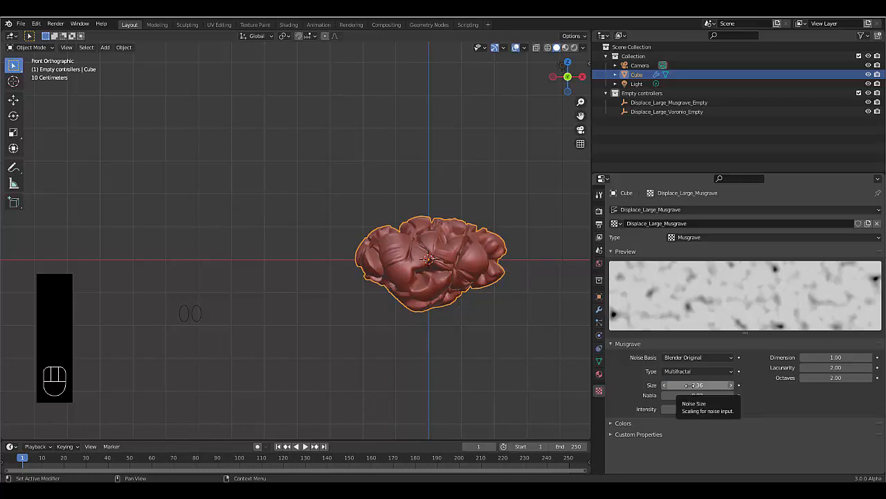
# - Enable the color ramp in the Musgrave texture's color settings and set the contrast to 0.5
pyautogui.click(627, 423)
pyautogui.scroll(-2, 626, 422)
pyautogui.click(625, 458)
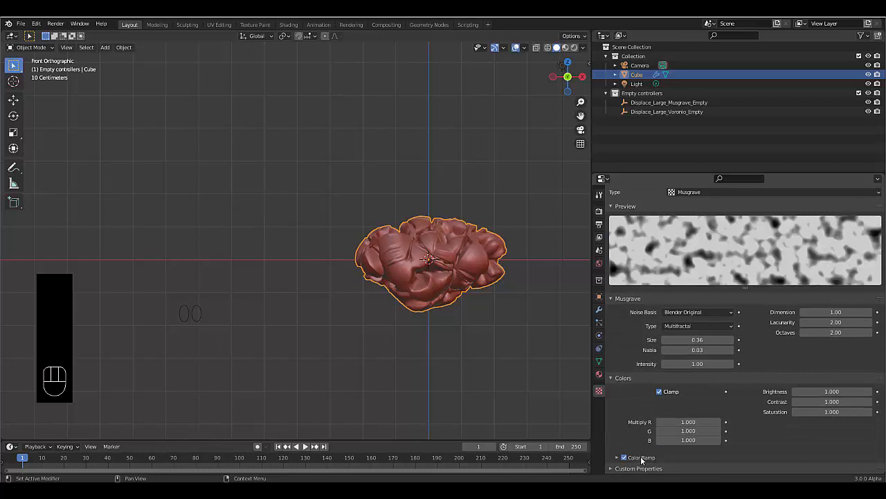
pyautogui.click(641, 458)
pyautogui.scroll(-2, 644, 460)
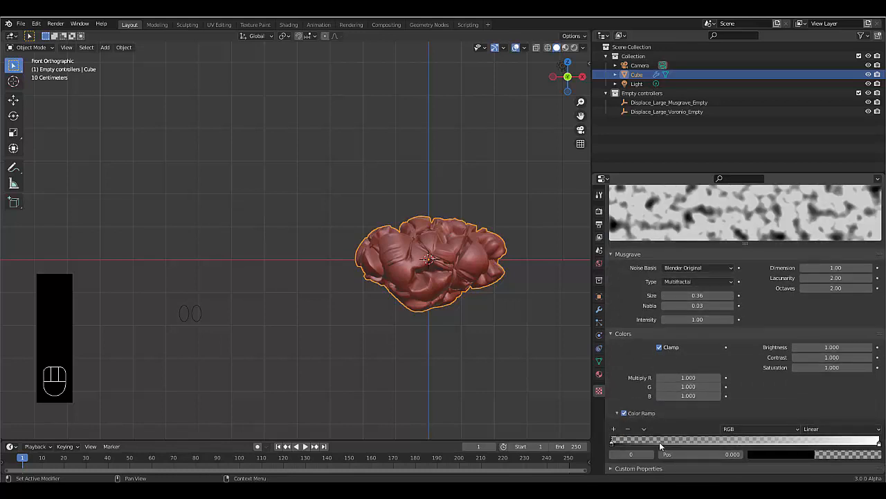
pyautogui.click(821, 358)
pyautogui.write('0.5')
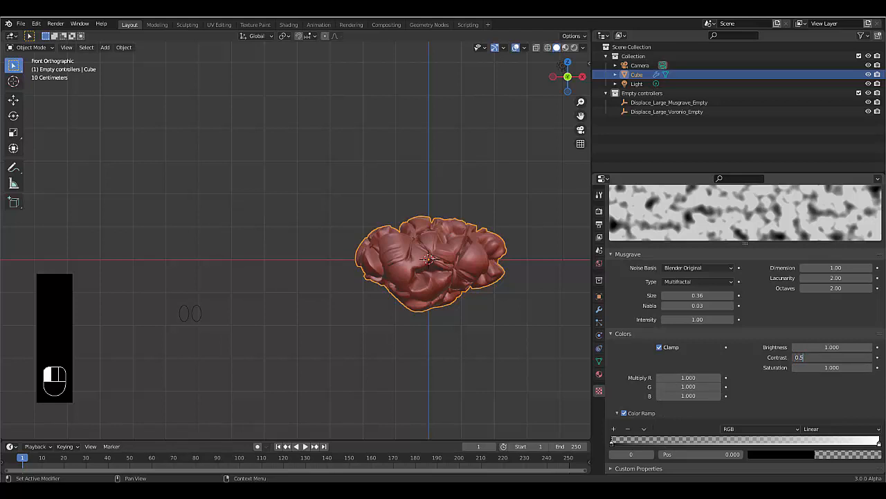
pyautogui.press('Return')
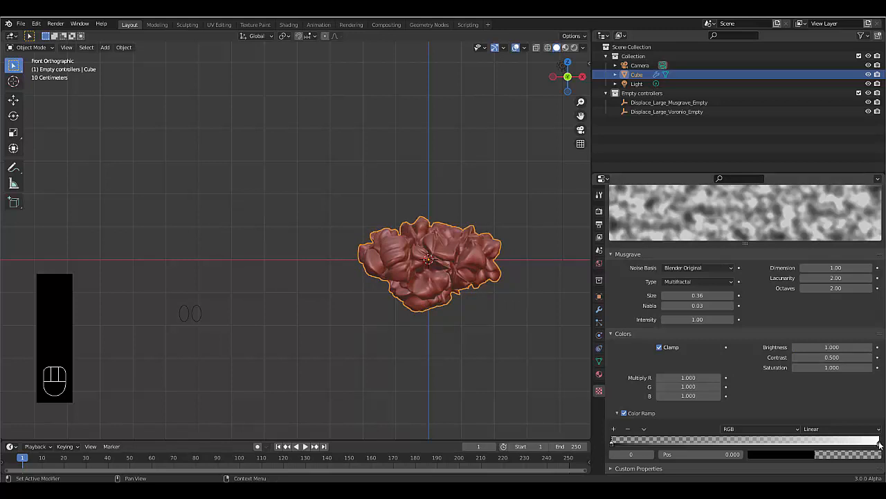
# - Position the color ramp's white stop at 0.7 and its black stop at 0.25
pyautogui.moveTo(878, 444); pyautogui.dragTo(807, 450)
pyautogui.click(700, 454)
pyautogui.write('0.7')
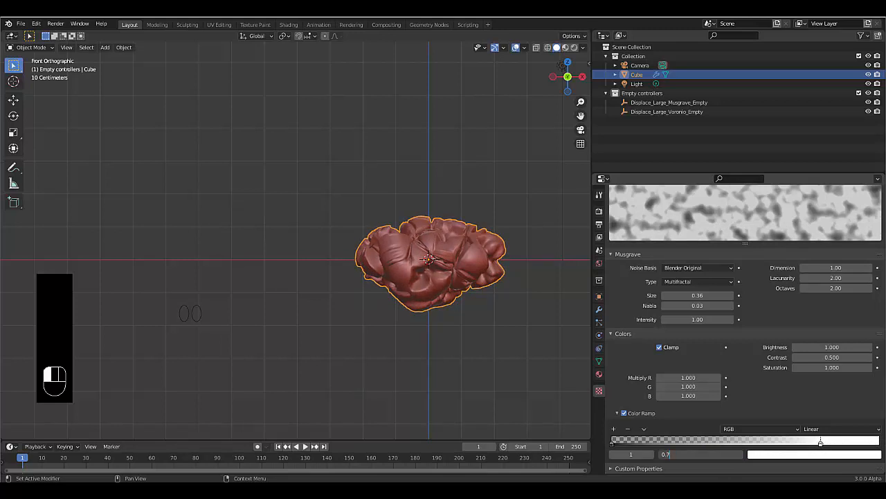
pyautogui.press('Return')
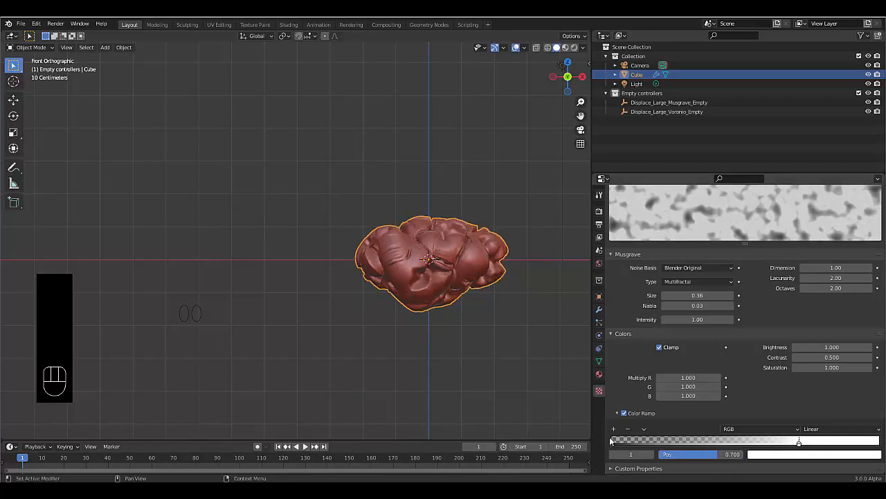
pyautogui.moveTo(612, 440); pyautogui.dragTo(660, 444)
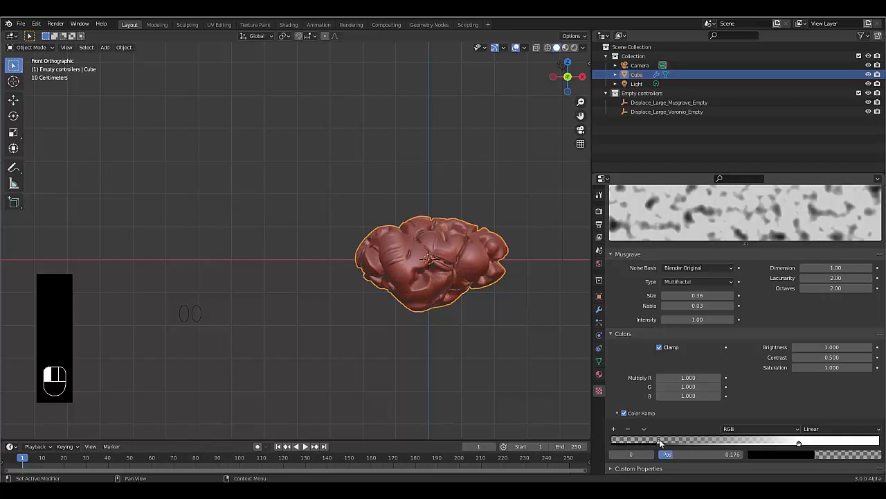
pyautogui.click(695, 454)
pyautogui.write('0.25')
pyautogui.press('Return')
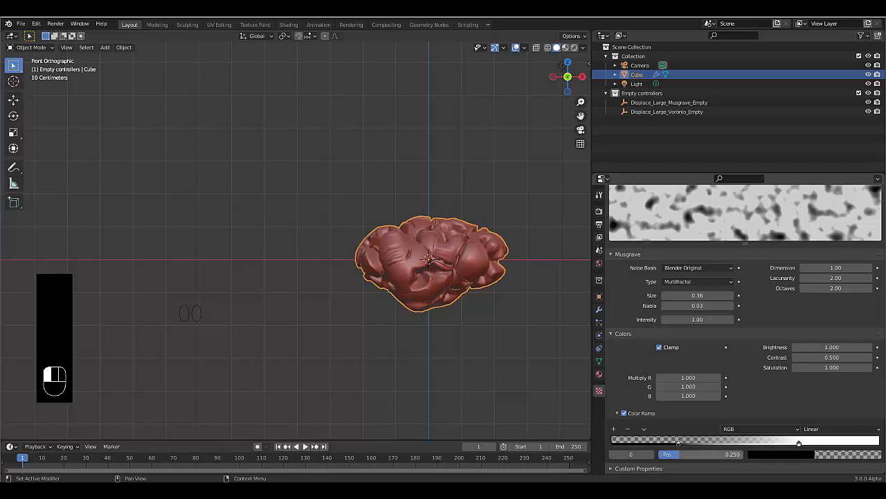
# - Try strengths of 0.1 and 0.4 on the Displace_Large_Musgrave modifier, and settle on 0.3
pyautogui.scroll(2, 410, 256)
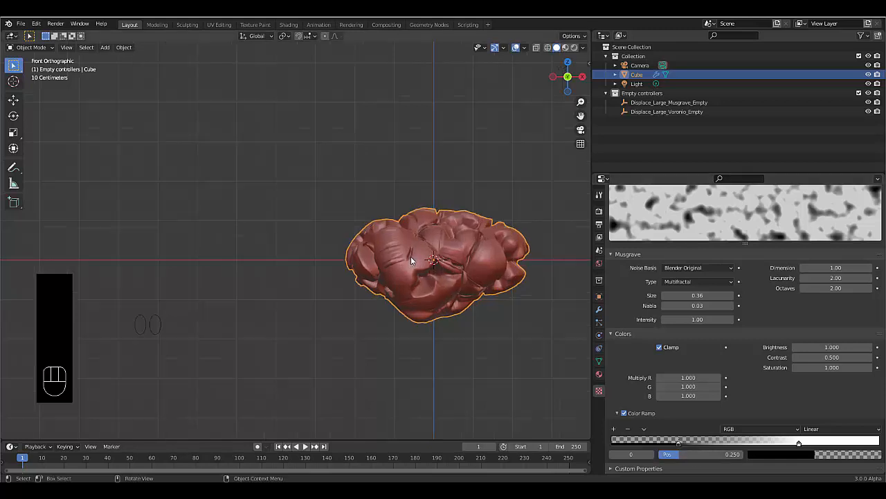
pyautogui.click(599, 310)
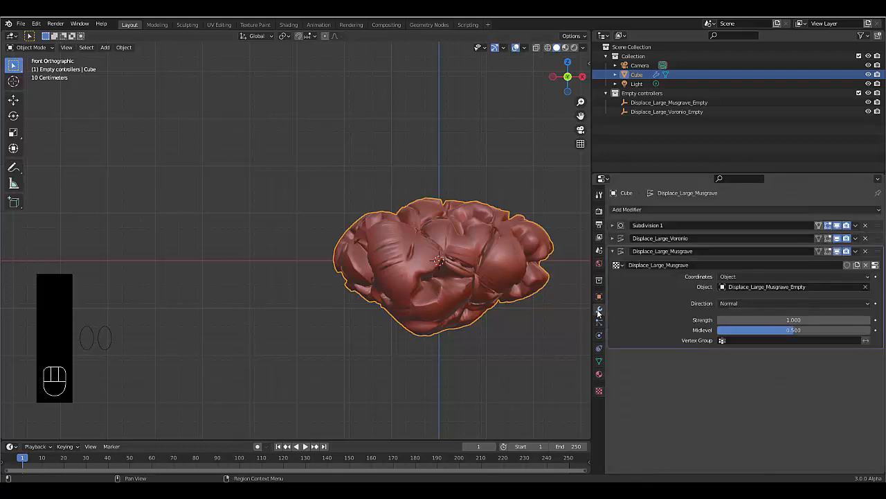
pyautogui.click(789, 320)
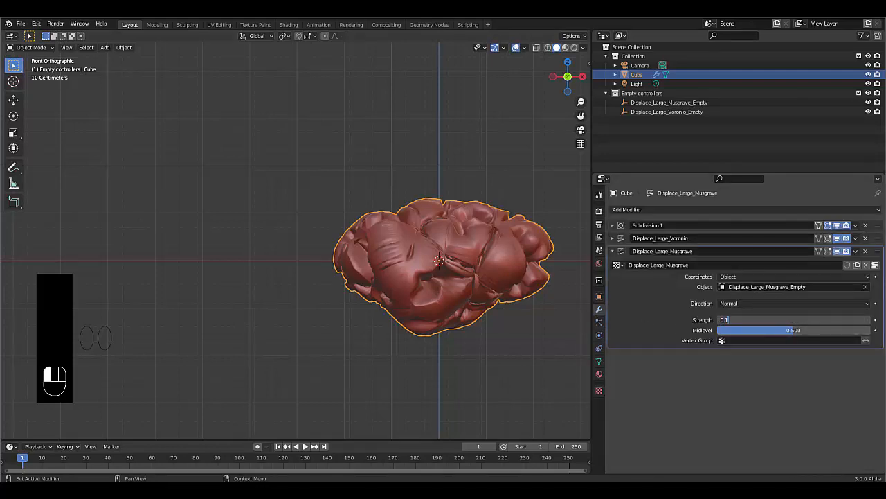
pyautogui.press('Return')
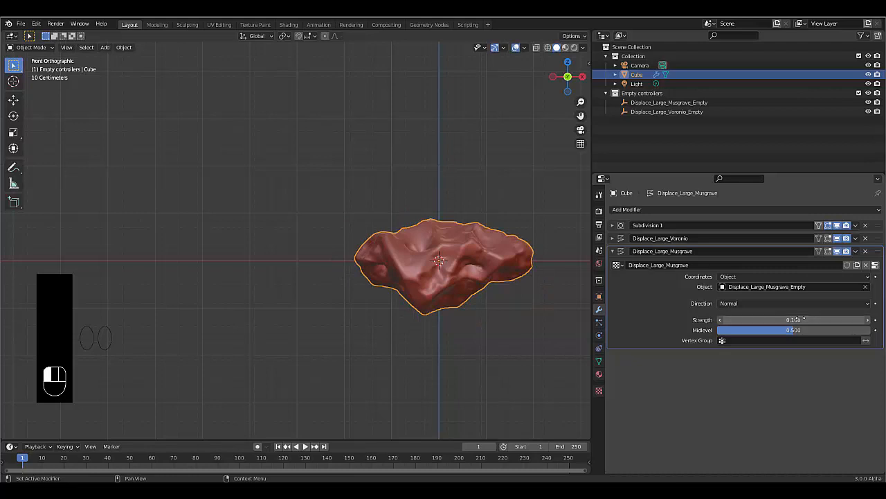
pyautogui.keyDown('shift'); pyautogui.moveTo(798, 319); pyautogui.dragTo(828, 320); pyautogui.keyUp('shift')
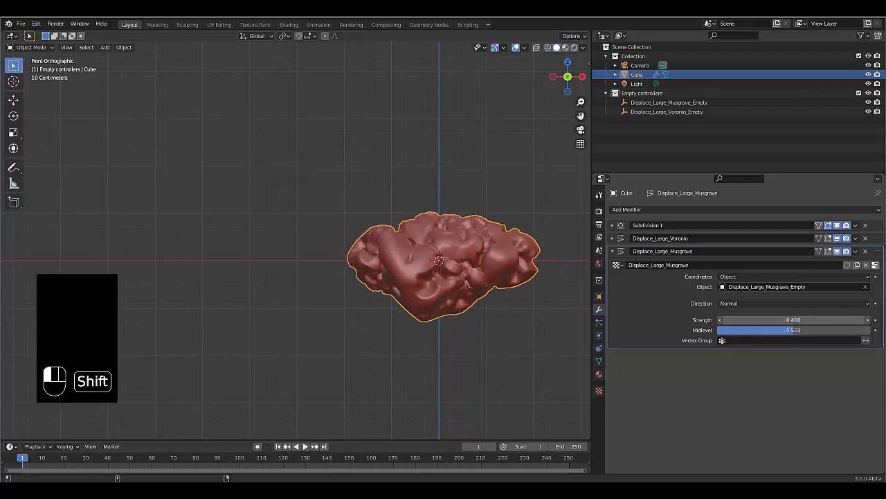
pyautogui.click(828, 320)
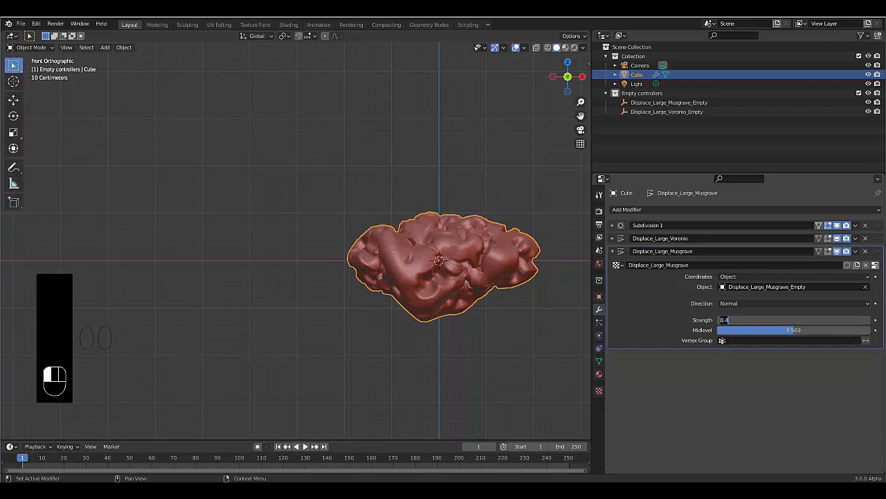
pyautogui.write('0.3')
pyautogui.press('Return')
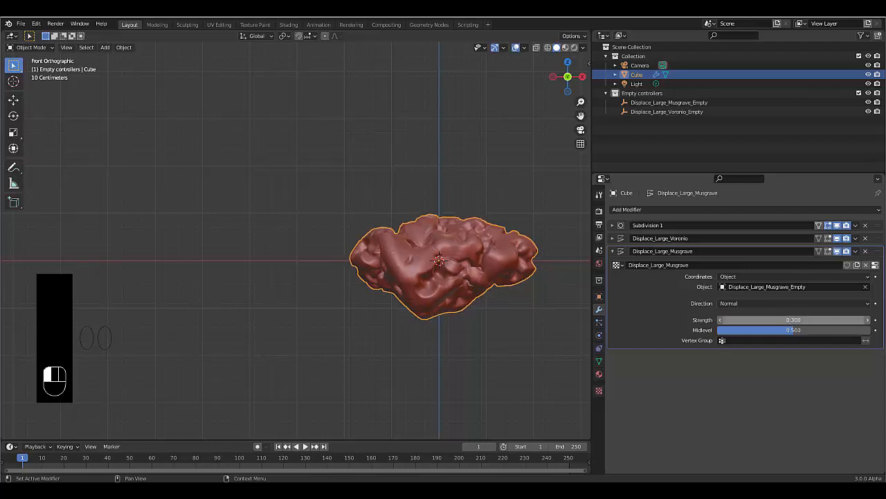
# - Examine the asteroid's displaced surface up close from several angles and return to the front view
pyautogui.scroll(5, 461, 264)
pyautogui.moveTo(461, 263); pyautogui.dragTo(426, 272, button='middle')
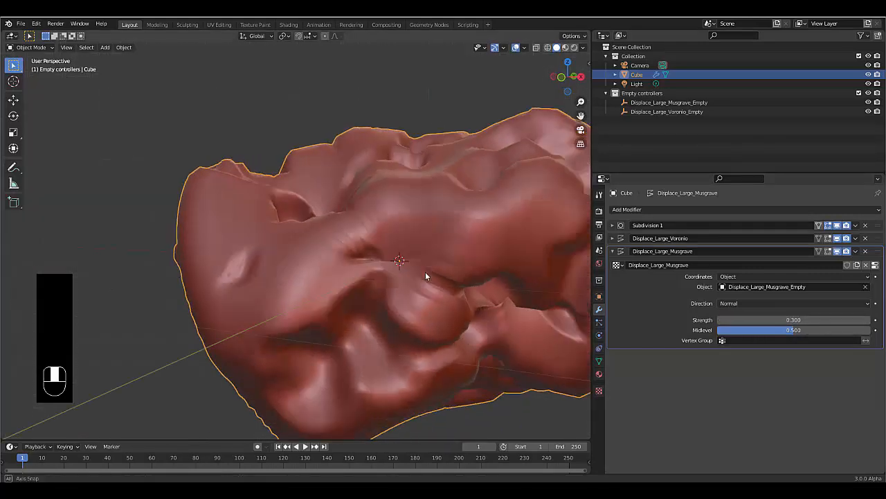
pyautogui.scroll(-3, 420, 274)
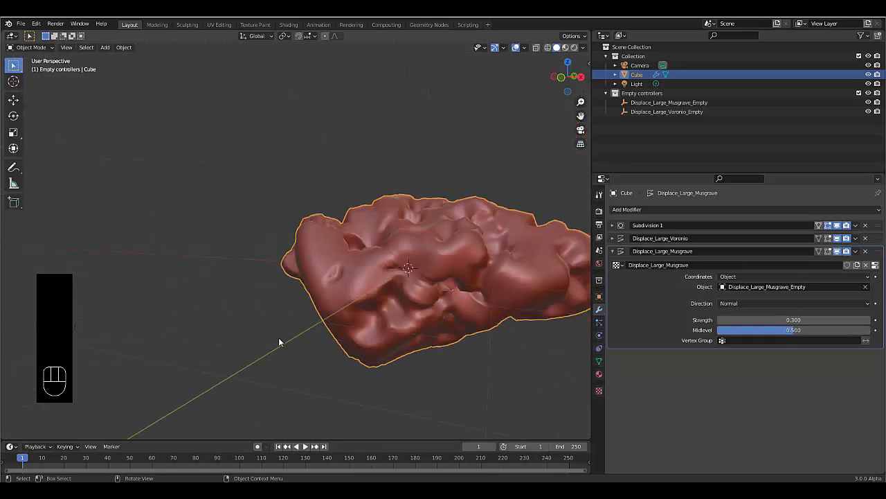
pyautogui.scroll(-3, 358, 329)
pyautogui.scroll(3, 358, 330)
pyautogui.moveTo(357, 330); pyautogui.dragTo(302, 273, button='middle')
pyautogui.scroll(3, 340, 281)
pyautogui.press('KP_1')
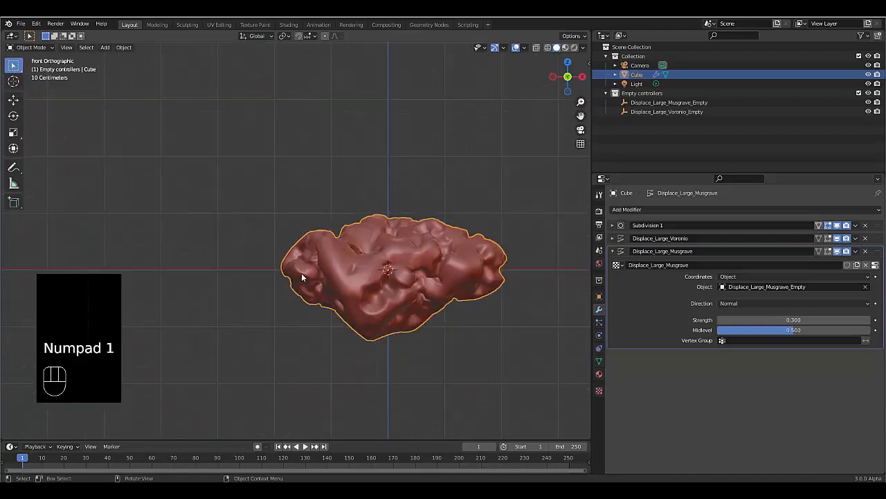
# - Move Displace_Large_Musgrave_Empty about -0.12 m along X and 0.07 m along Z to shift the asteroid's Musgrave pattern
pyautogui.scroll(-5, 303, 285)
pyautogui.scroll(2, 196, 297)
pyautogui.click(194, 294)
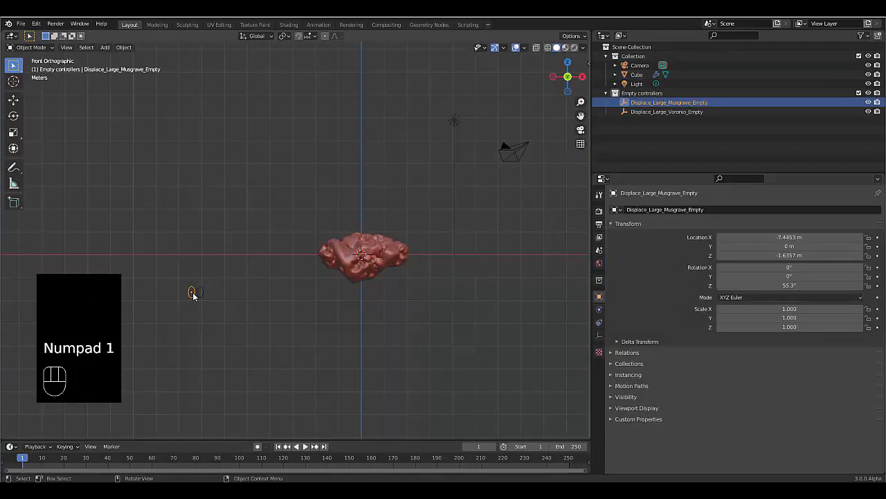
pyautogui.scroll(4, 287, 250)
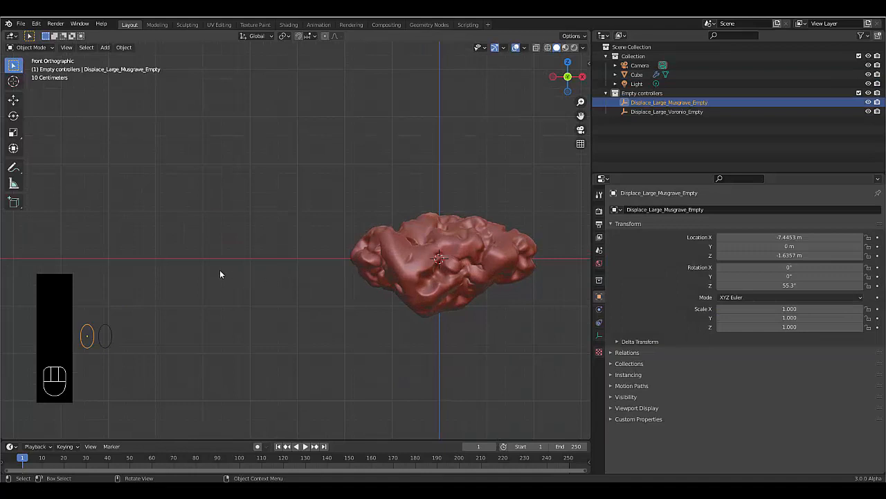
pyautogui.press('g')
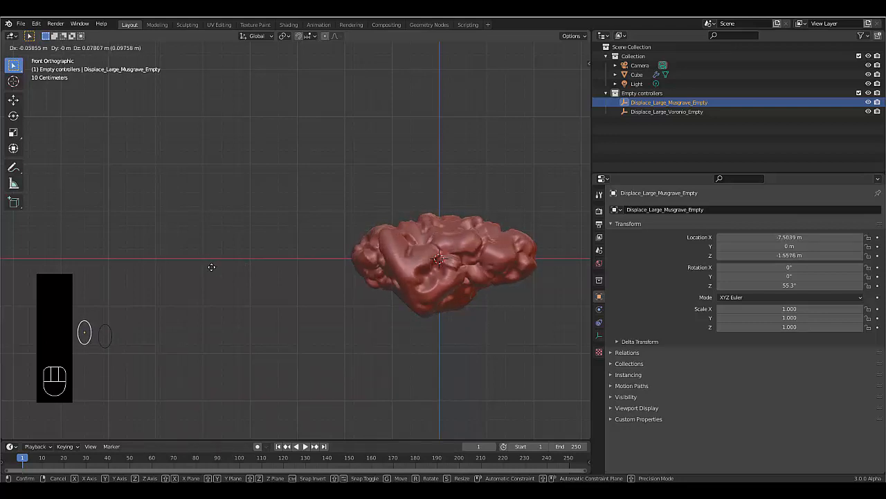
pyautogui.click(211, 264)
pyautogui.scroll(2, 315, 266)
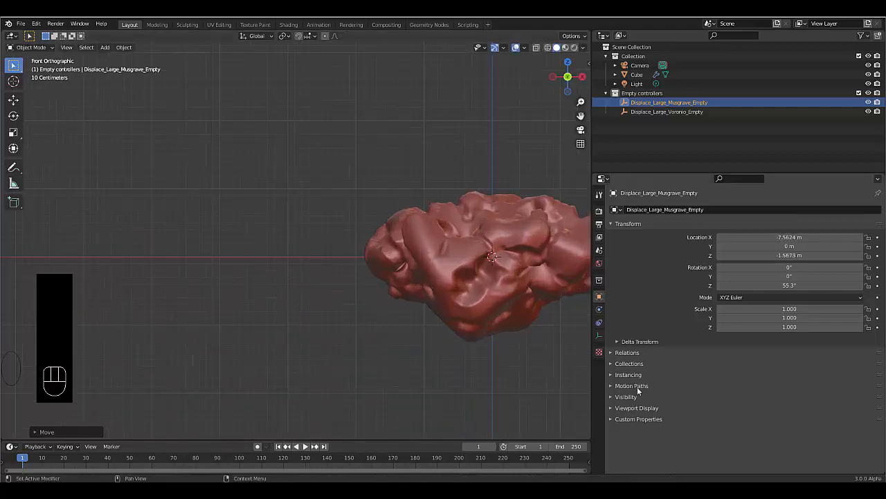
# - Try a strength of 0.5 on the asteroid's Displace_Large_Musgrave modifier, and settle on 0.11
pyautogui.click(599, 352)
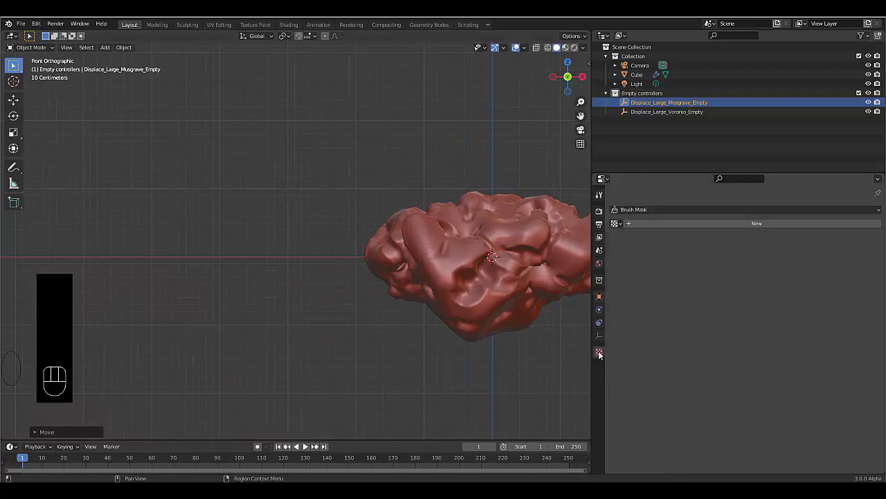
pyautogui.click(539, 314)
pyautogui.scroll(-2, 709, 325)
pyautogui.scroll(2, 776, 310)
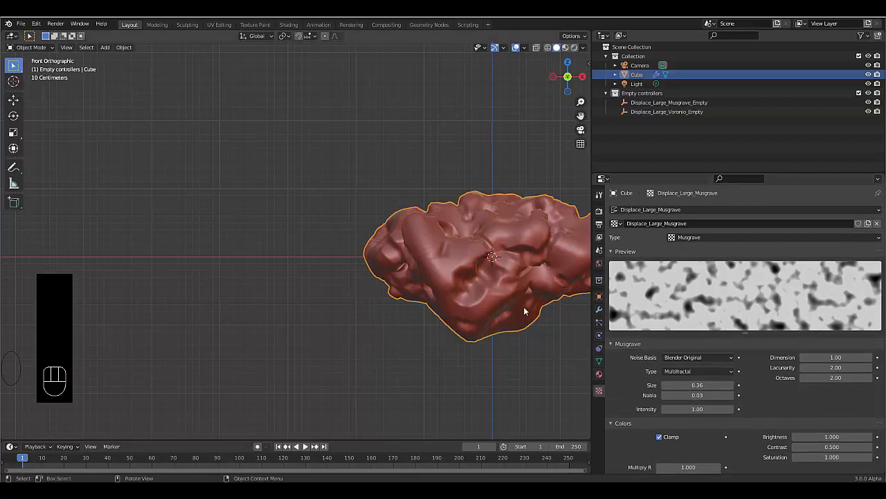
pyautogui.scroll(-2, 290, 313)
pyautogui.scroll(1, 219, 350)
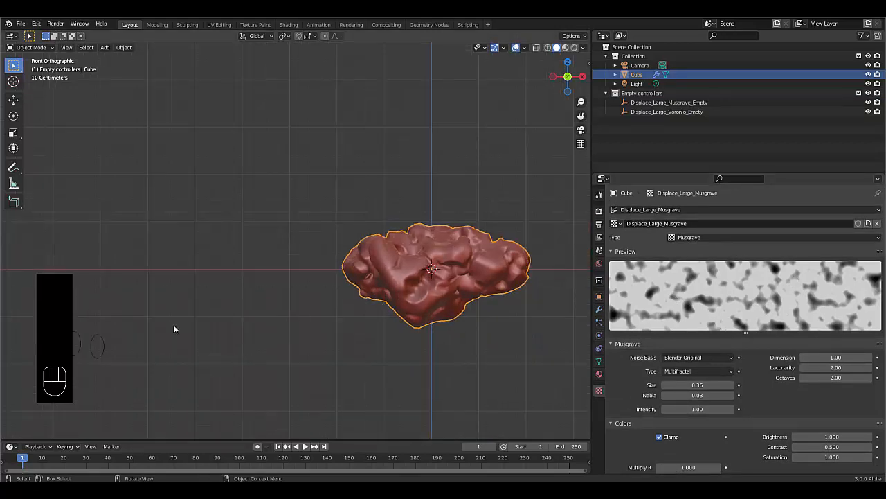
pyautogui.click(599, 309)
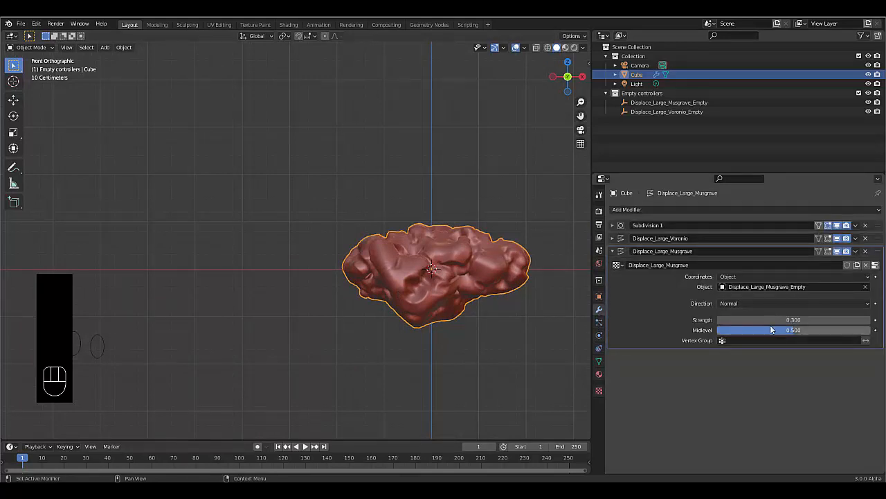
pyautogui.moveTo(771, 320); pyautogui.dragTo(797, 320)
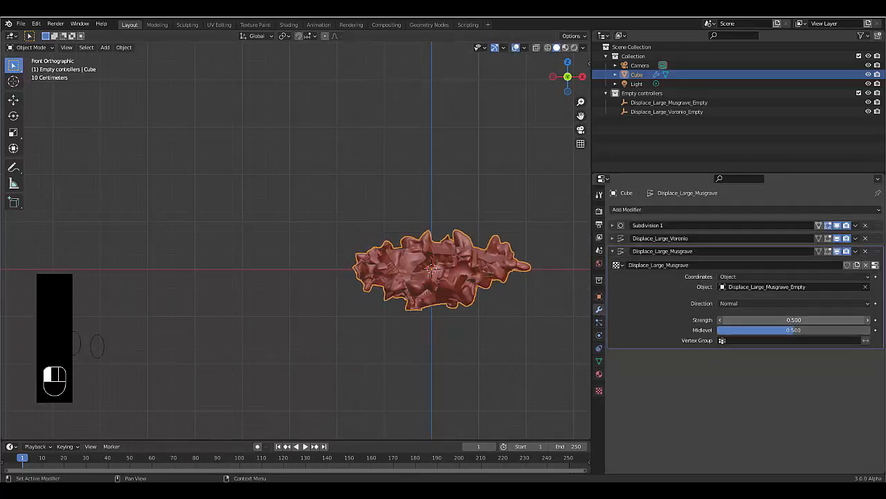
pyautogui.click(777, 319)
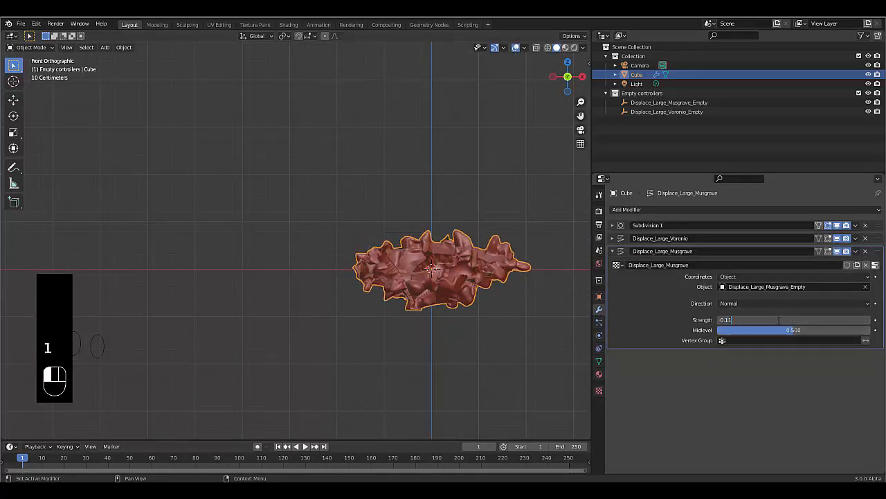
pyautogui.press('Return')
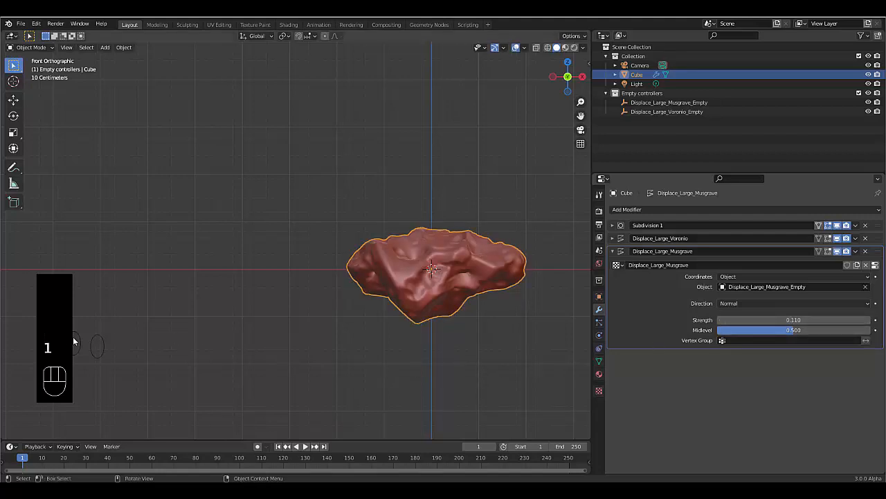
# - Try shifting Displace_Large_Musgrave_Empty along X to preview a different Musgrave pattern on the asteroid
pyautogui.click(79, 346)
pyautogui.press('g')
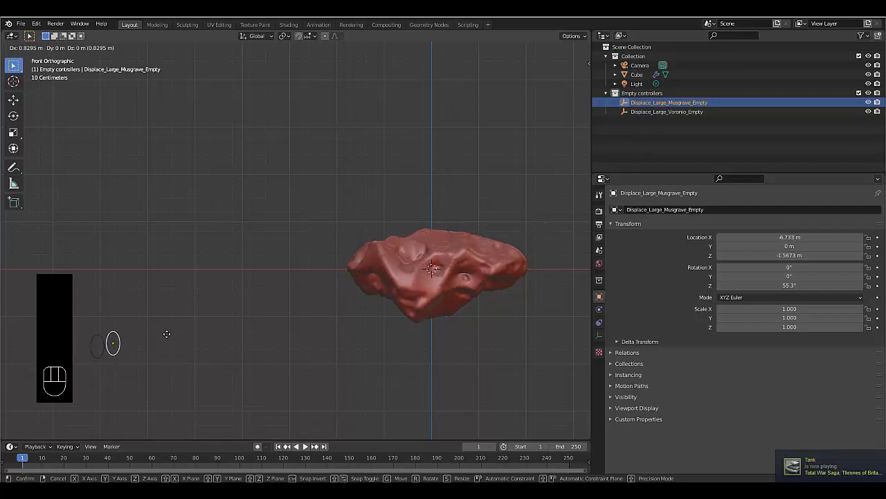
pyautogui.click(202, 319)
# - Examine the asteroid's surface from several angles, close up around the pinched crease on its front side
pyautogui.scroll(2, 459, 281)
pyautogui.moveTo(460, 277); pyautogui.dragTo(425, 310, button='middle')
pyautogui.scroll(-2, 436, 315)
pyautogui.scroll(2, 440, 313)
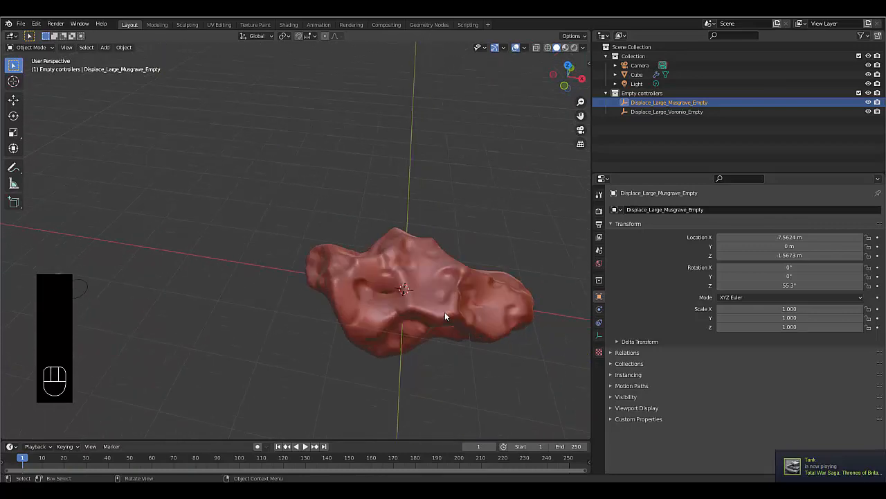
pyautogui.press('KP_1')
pyautogui.scroll(6, 444, 316)
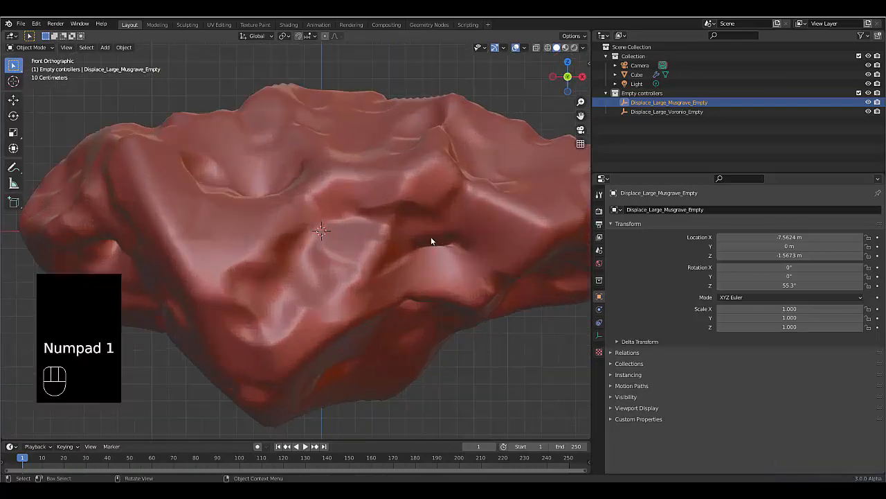
pyautogui.moveTo(431, 242); pyautogui.dragTo(406, 251, button='middle')
pyautogui.scroll(-3, 406, 253)
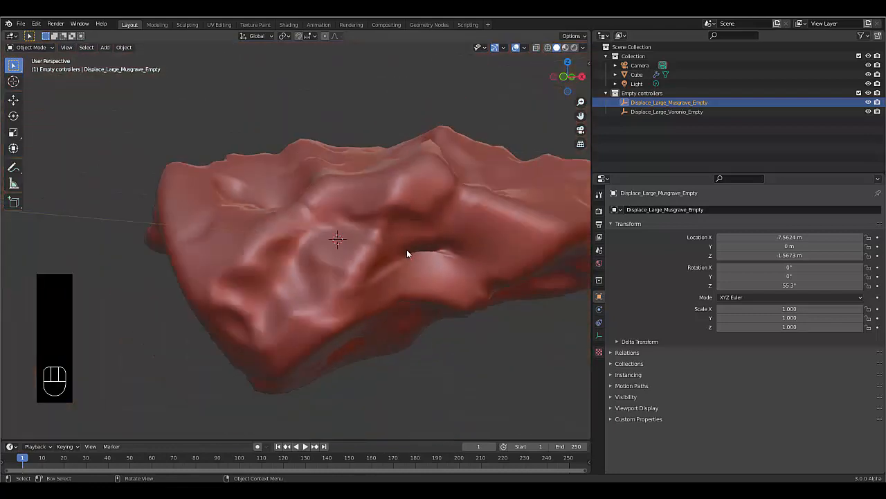
pyautogui.scroll(4, 407, 253)
pyautogui.scroll(-5, 410, 264)
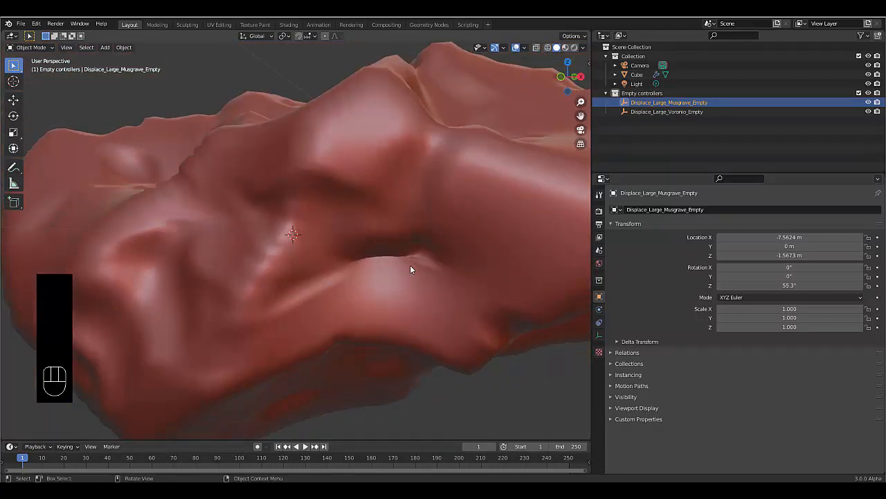
pyautogui.moveTo(357, 289); pyautogui.dragTo(385, 283, button='middle')
# - Add a Smooth modifier to the asteroid below Displace_Large_Musgrave and set its factor to 1
pyautogui.click(329, 266)
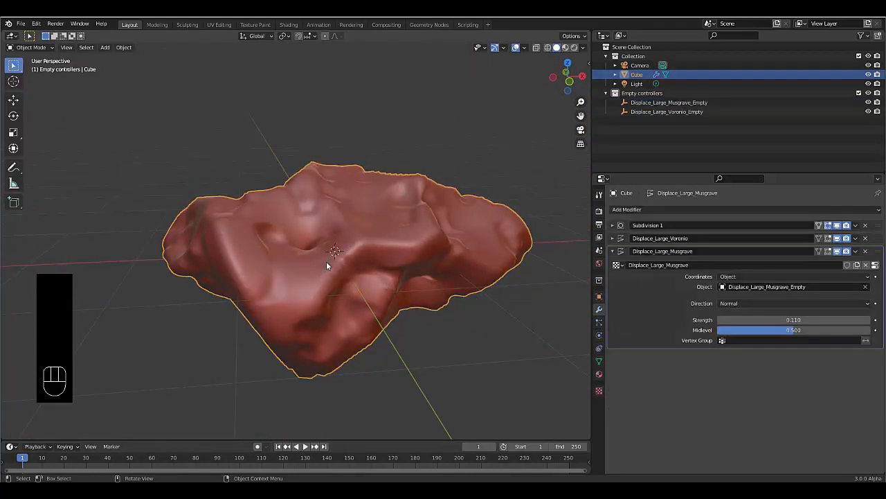
pyautogui.click(612, 251)
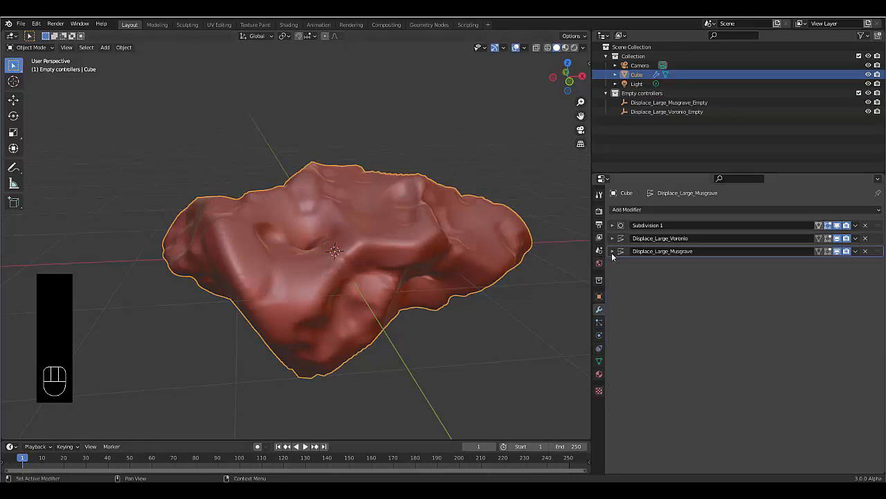
pyautogui.click(627, 209)
pyautogui.click(768, 337)
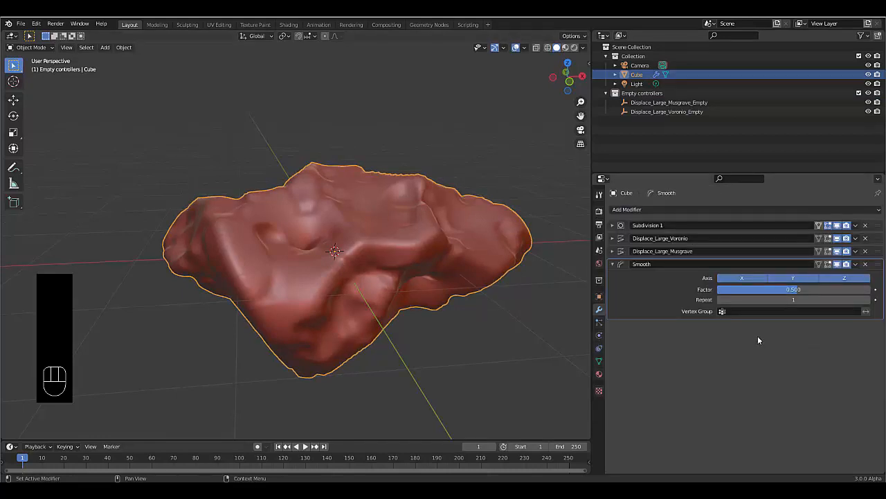
pyautogui.click(754, 292)
pyautogui.write('1')
pyautogui.press('Return')
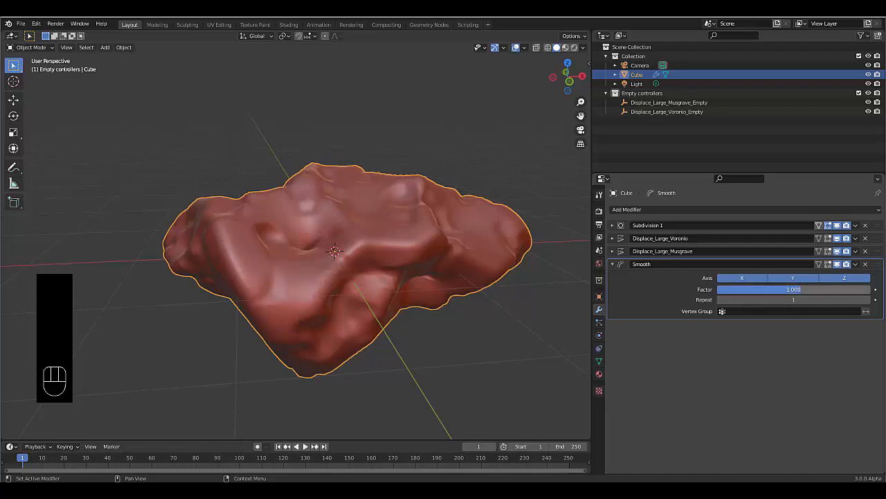
# - Create two vertex groups on the asteroid, named Standard and Smooth
pyautogui.click(600, 360)
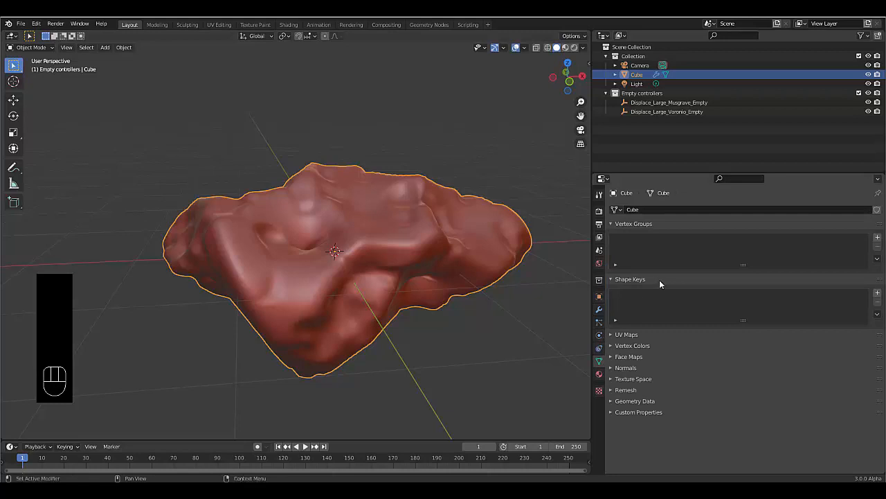
pyautogui.click(878, 238)
pyautogui.click(878, 238)
pyautogui.click(651, 240)
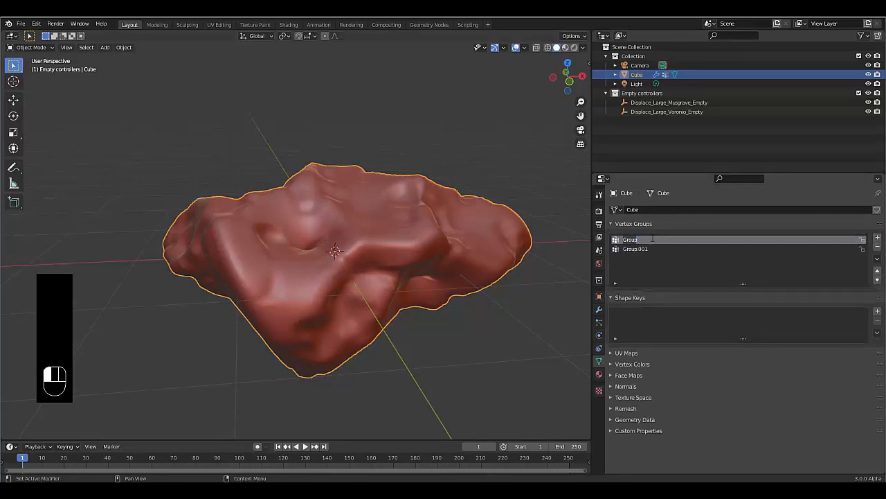
pyautogui.press('shift')
pyautogui.write('Standard')
pyautogui.doubleClick(638, 249)
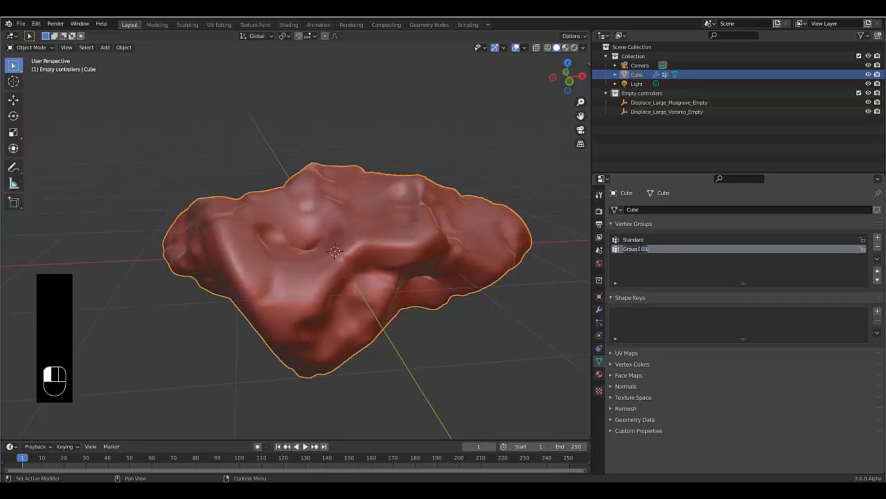
pyautogui.write('Smooth')
pyautogui.press('Return')
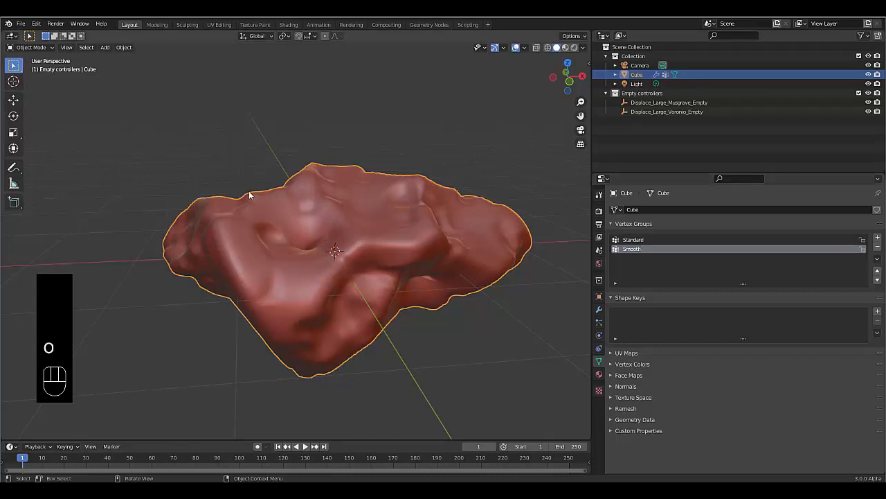
# - Enter weight paint mode and paint weight 1.0 for the Smooth group on the pinched crease at the asteroid's front
pyautogui.press('KP_1')
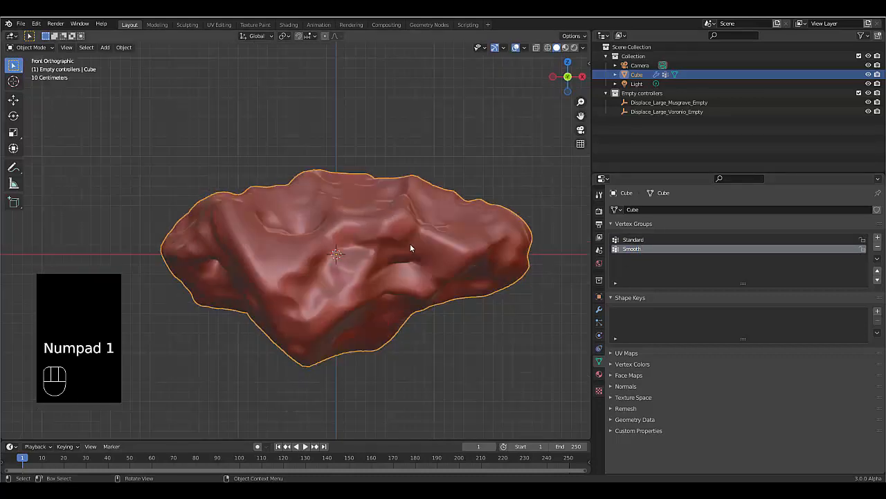
pyautogui.scroll(8, 410, 247)
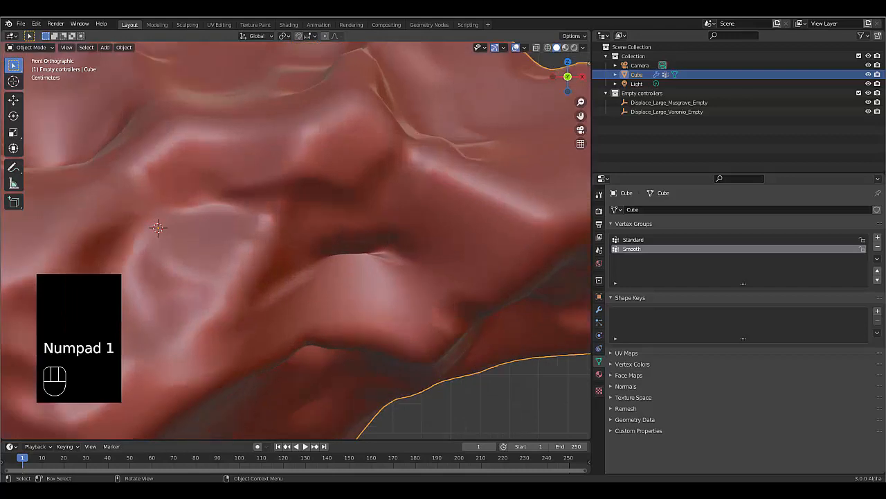
pyautogui.click(29, 47)
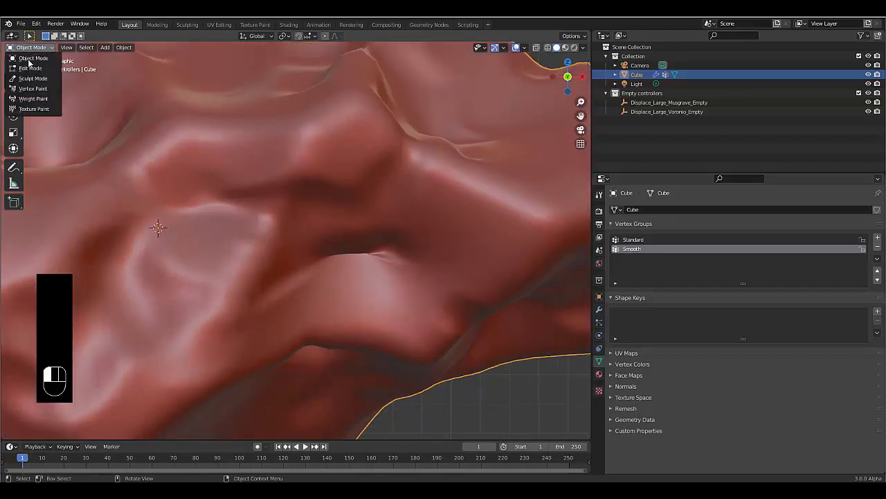
pyautogui.click(34, 97)
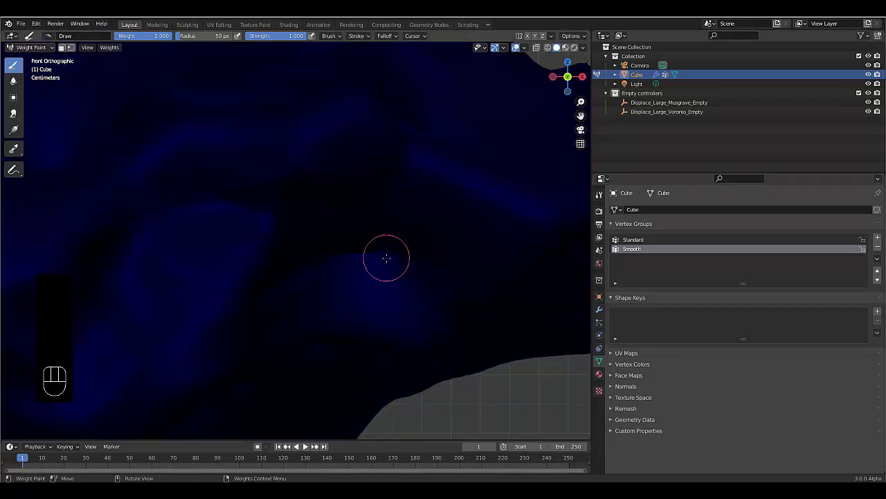
pyautogui.scroll(-1, 356, 254)
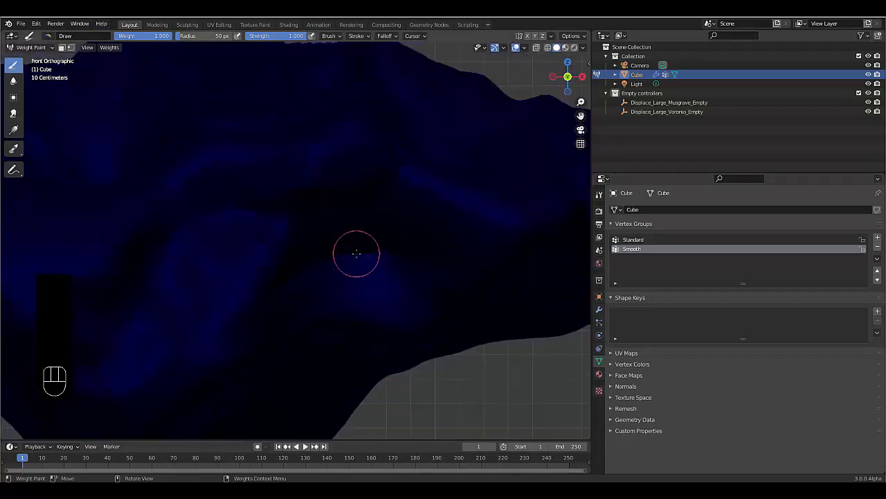
pyautogui.scroll(-2, 356, 254)
pyautogui.moveTo(356, 253)
pyautogui.mouseDown()
pyautogui.moveTo(343, 254)
pyautogui.moveTo(356, 254)
pyautogui.moveTo(354, 247)
pyautogui.mouseUp()
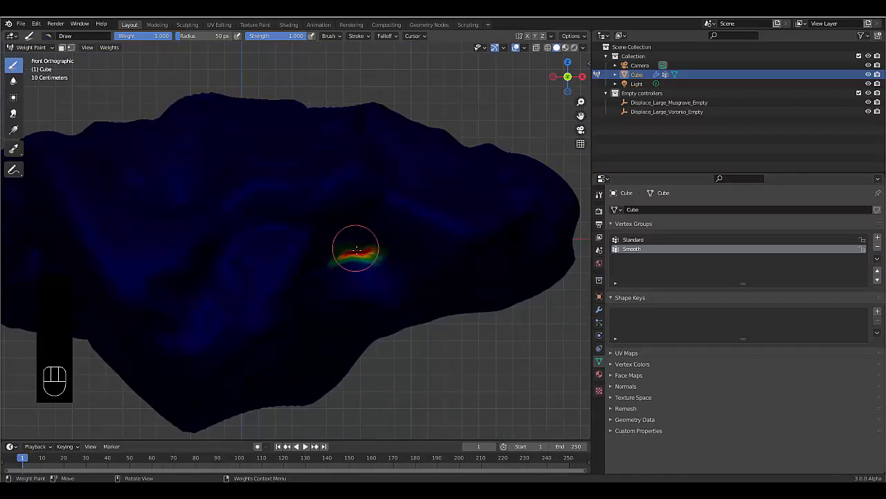
# - Extend the Smooth group's painted weight along both ends of the front crease
pyautogui.scroll(2, 353, 251)
pyautogui.moveTo(352, 252); pyautogui.dragTo(324, 240, button='middle')
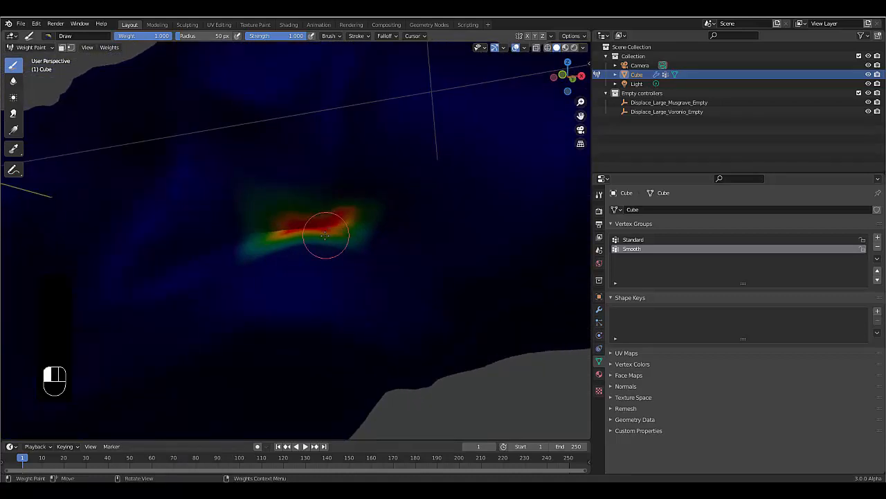
pyautogui.moveTo(320, 236); pyautogui.dragTo(297, 249)
pyautogui.scroll(-5, 290, 259)
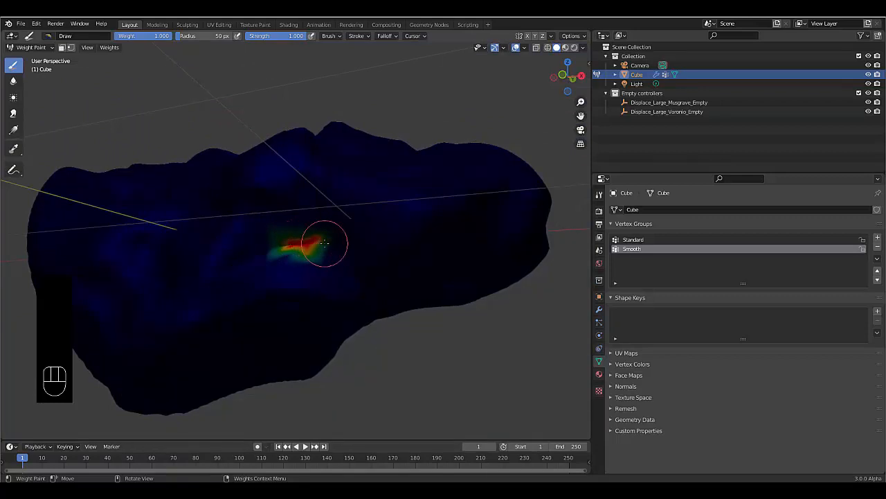
pyautogui.moveTo(324, 242); pyautogui.dragTo(269, 249)
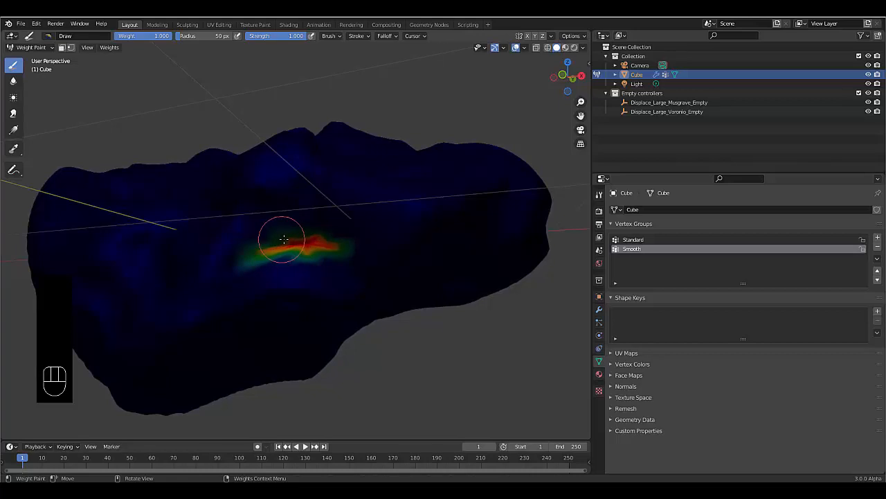
pyautogui.scroll(2, 282, 239)
pyautogui.moveTo(281, 240); pyautogui.dragTo(338, 201, button='middle')
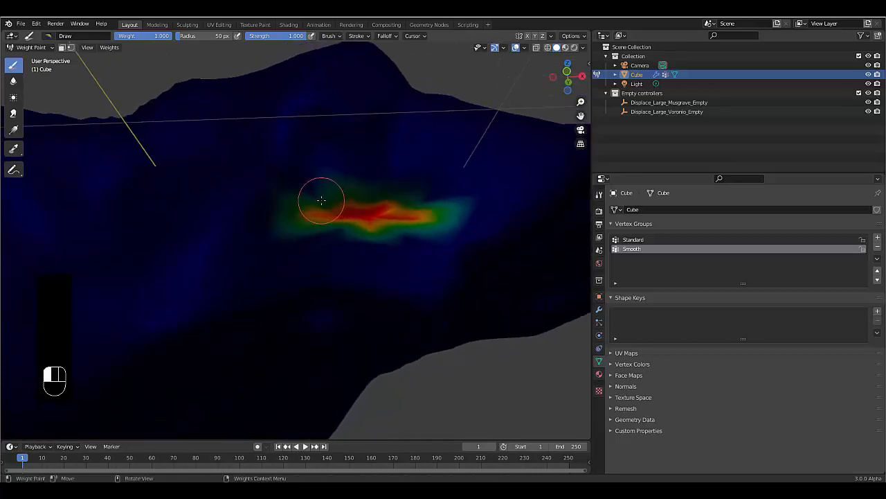
# - Return to object mode and inspect the crease covered by the painted weights
pyautogui.click(36, 48)
pyautogui.click(46, 61)
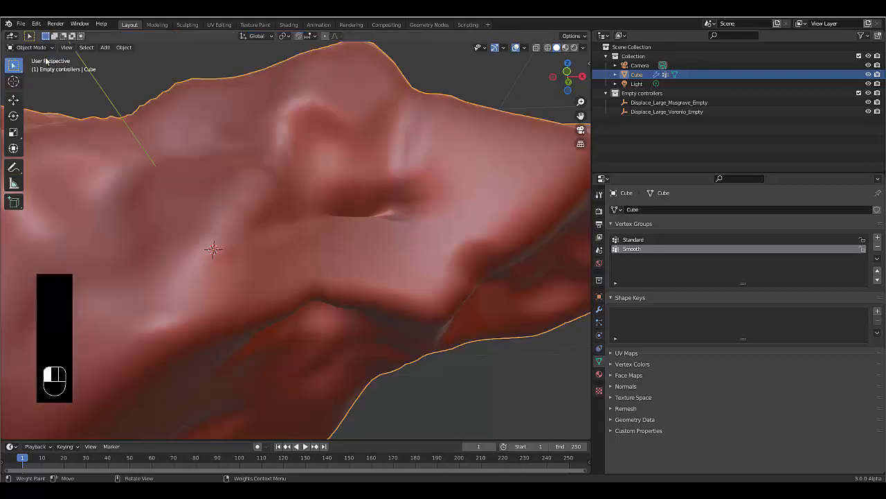
pyautogui.moveTo(343, 154)
pyautogui.mouseDown(button='middle')
pyautogui.moveTo(383, 210)
pyautogui.moveTo(330, 241)
pyautogui.moveTo(348, 244)
pyautogui.moveTo(324, 247)
pyautogui.mouseUp(button='middle')
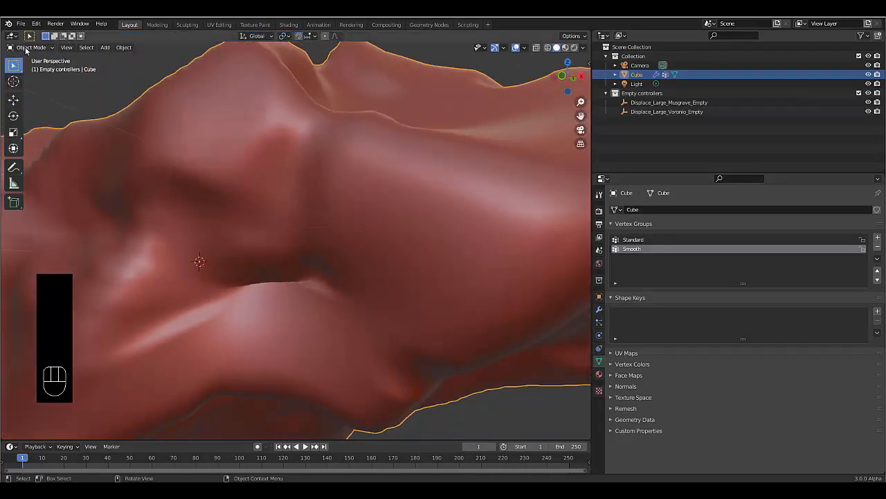
# - Re-enter weight paint mode and brush more Smooth group weight along the upper edge of the crease
pyautogui.moveTo(26, 48); pyautogui.dragTo(42, 103)
pyautogui.moveTo(66, 131); pyautogui.dragTo(66, 131)
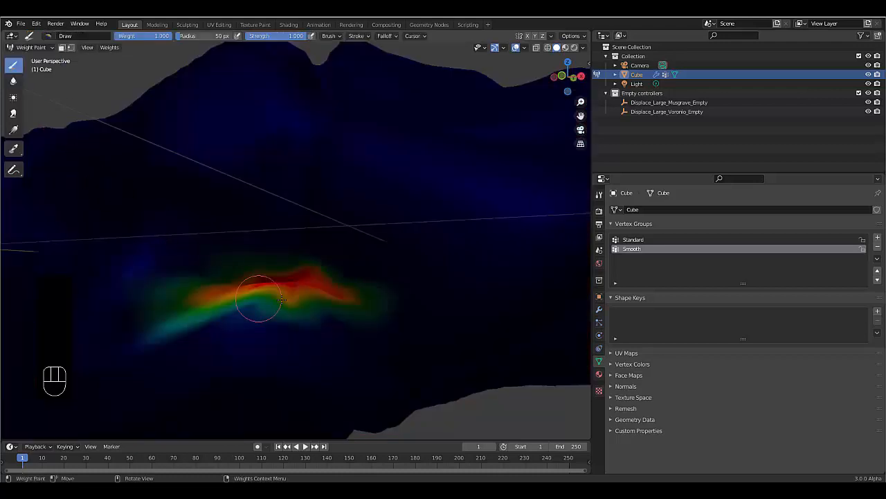
pyautogui.moveTo(357, 247); pyautogui.dragTo(347, 203, button='middle')
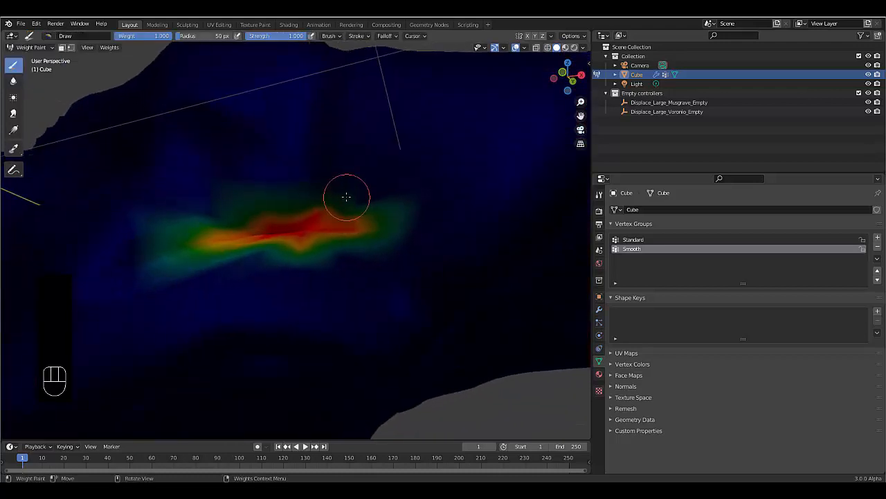
pyautogui.moveTo(321, 197)
pyautogui.mouseDown()
pyautogui.moveTo(212, 214)
pyautogui.moveTo(255, 223)
pyautogui.mouseUp()
pyautogui.scroll(-3, 263, 229)
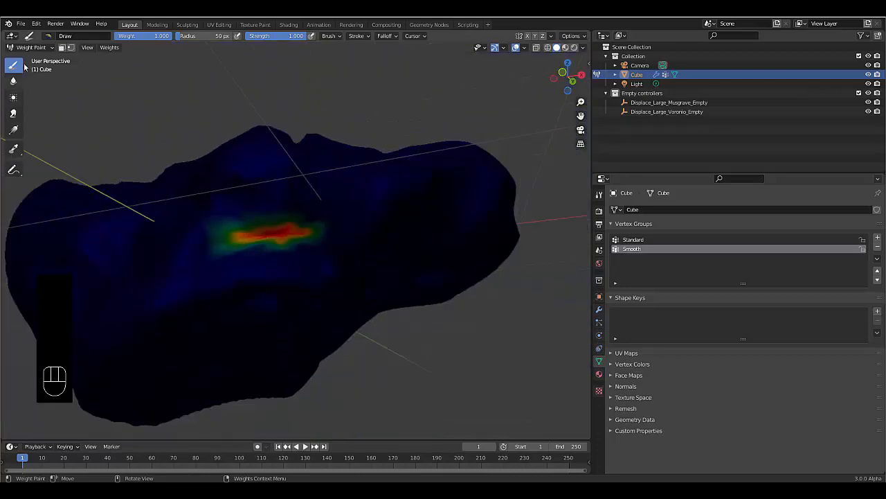
# - Return to object mode and examine the pinched creases on the asteroid's opposite side
pyautogui.click(31, 47)
pyautogui.click(33, 60)
pyautogui.scroll(-2, 215, 292)
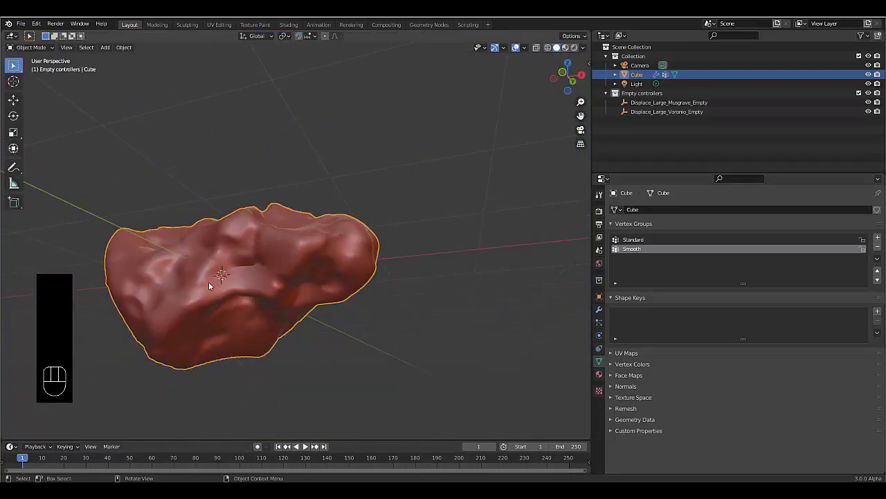
pyautogui.moveTo(210, 285); pyautogui.dragTo(392, 227, button='middle')
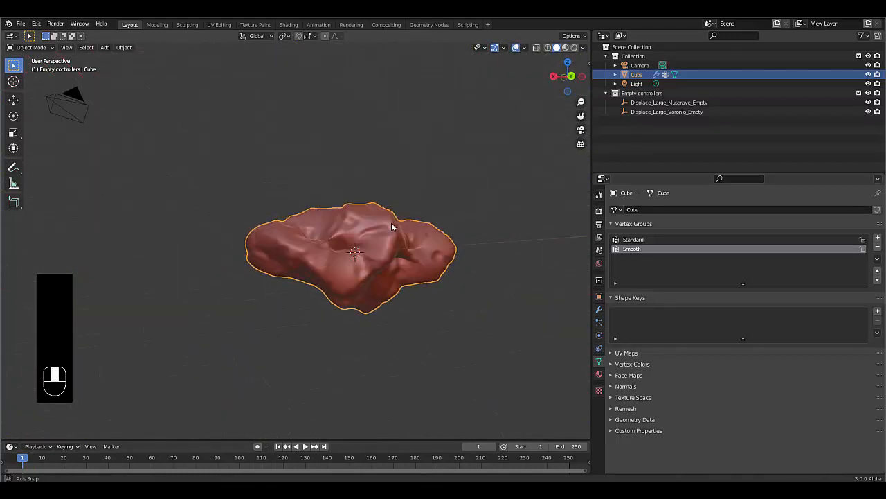
pyautogui.scroll(10, 328, 252)
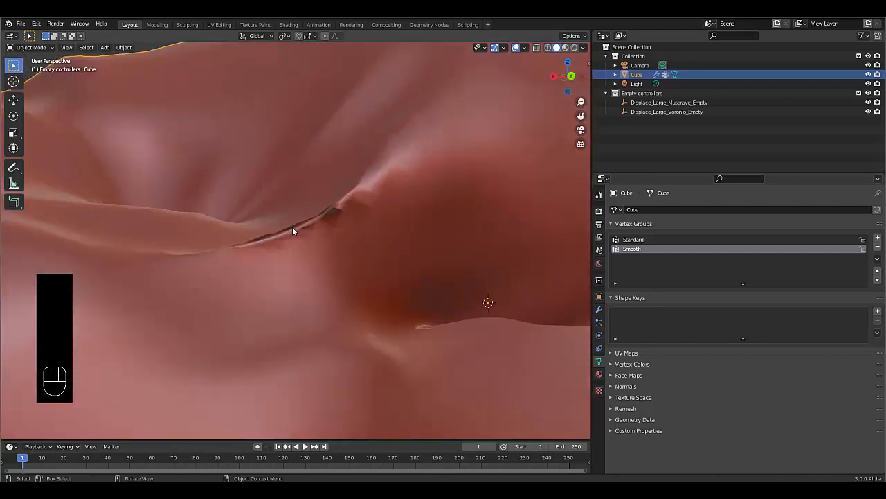
pyautogui.scroll(-5, 334, 219)
# - Enter weight paint mode and paint weight 1.0 for the Smooth group along the pinched crease on the asteroid's back
pyautogui.click(29, 47)
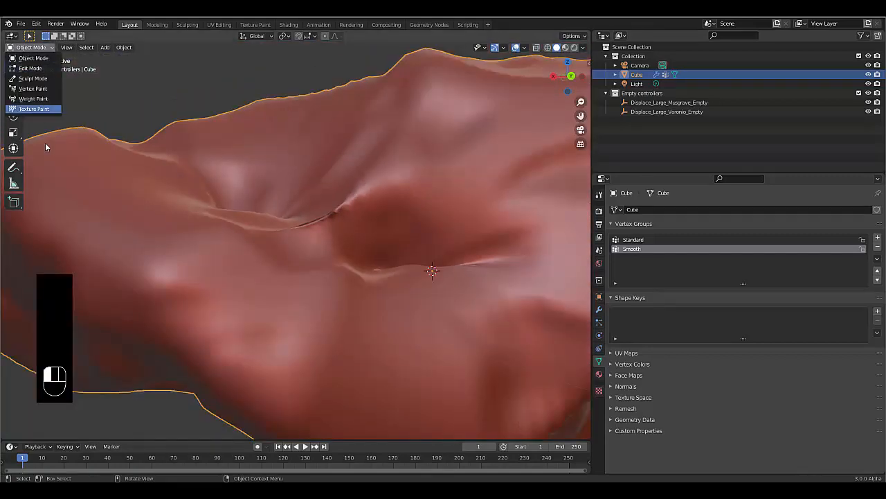
pyautogui.click(28, 47)
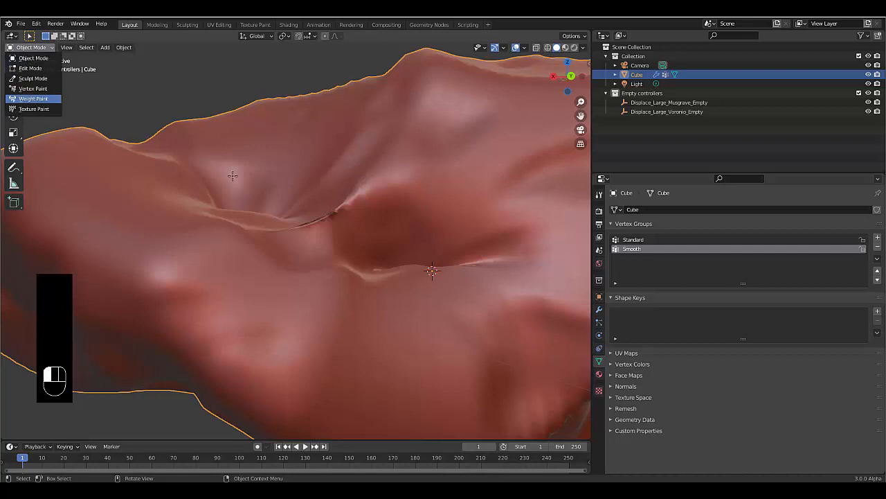
pyautogui.press('Return')
pyautogui.moveTo(316, 238)
pyautogui.mouseDown()
pyautogui.moveTo(372, 190)
pyautogui.moveTo(338, 226)
pyautogui.mouseUp()
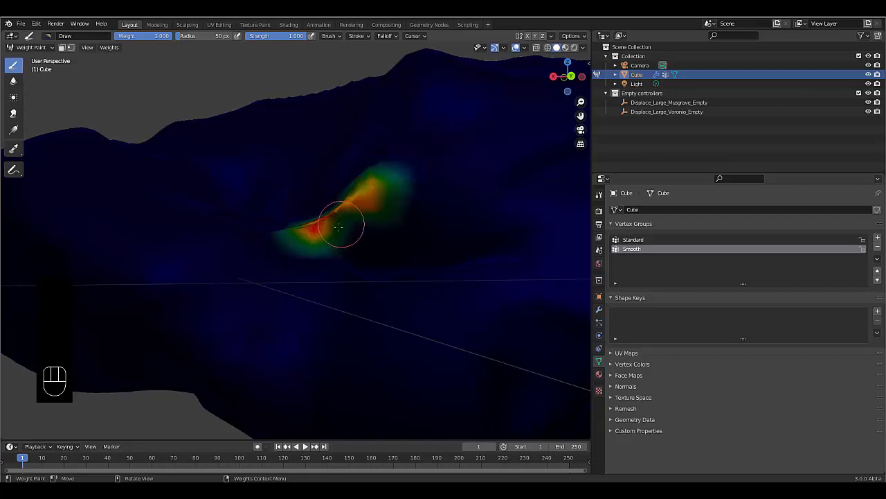
# - Fill in the Smooth group's weight on the back crease by brushing it from several viewing angles
pyautogui.moveTo(332, 230); pyautogui.dragTo(383, 251, button='middle')
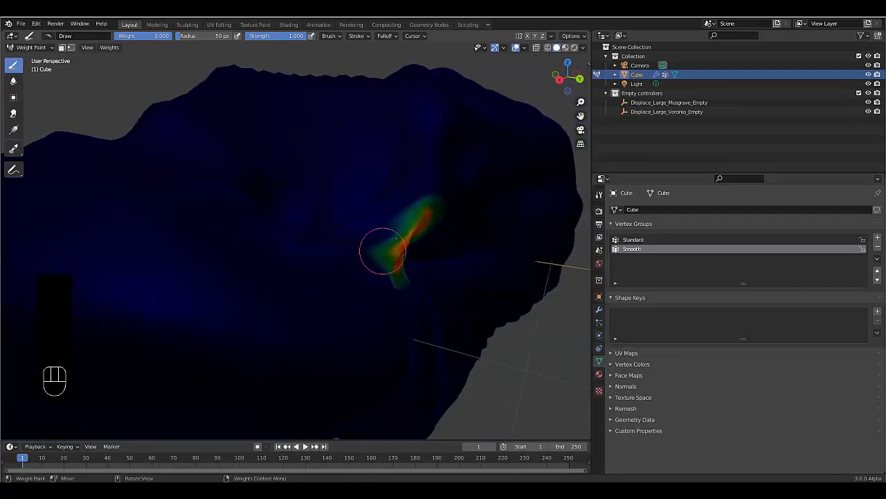
pyautogui.moveTo(411, 232); pyautogui.dragTo(417, 214)
pyautogui.moveTo(402, 236); pyautogui.dragTo(339, 216, button='middle')
pyautogui.scroll(-1, 405, 235)
pyautogui.scroll(-1, 335, 219)
pyautogui.moveTo(314, 220)
pyautogui.mouseDown()
pyautogui.moveTo(341, 216)
pyautogui.moveTo(329, 217)
pyautogui.mouseUp()
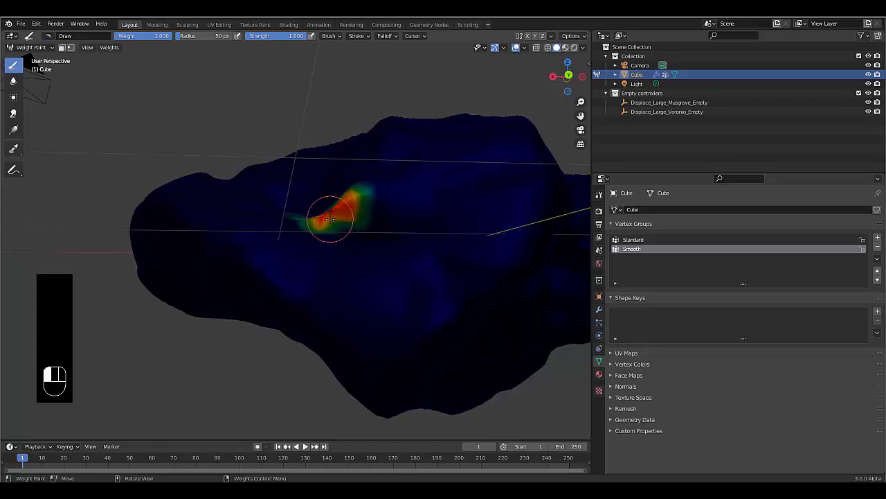
pyautogui.scroll(4, 327, 215)
# - Return to object mode and inspect the back crease up close for uncovered folds
pyautogui.click(22, 47)
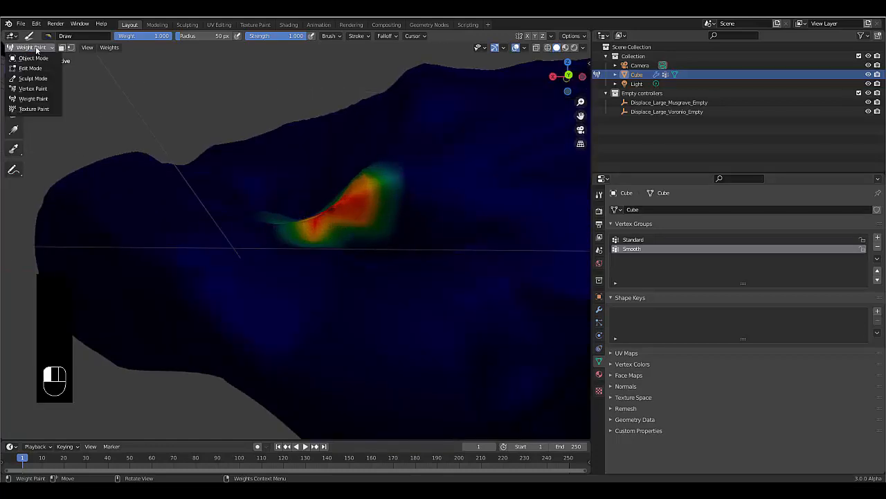
pyautogui.click(41, 59)
pyautogui.scroll(5, 291, 212)
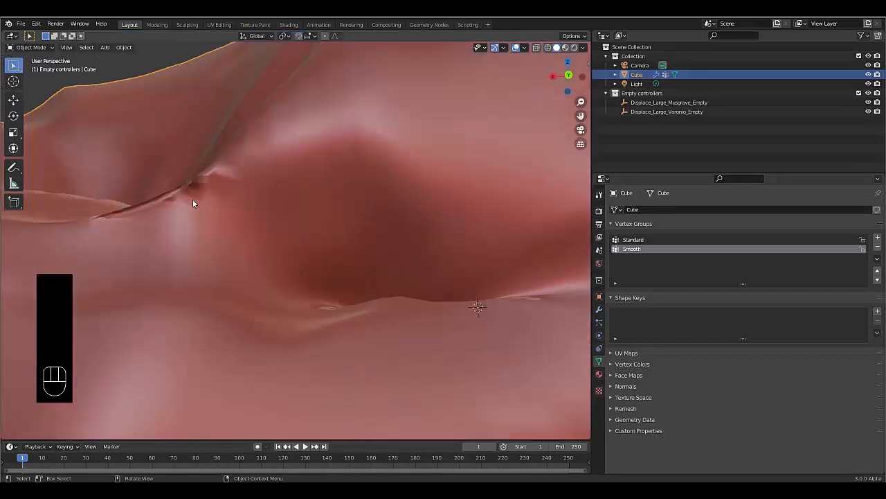
pyautogui.moveTo(192, 202); pyautogui.dragTo(332, 291, button='middle')
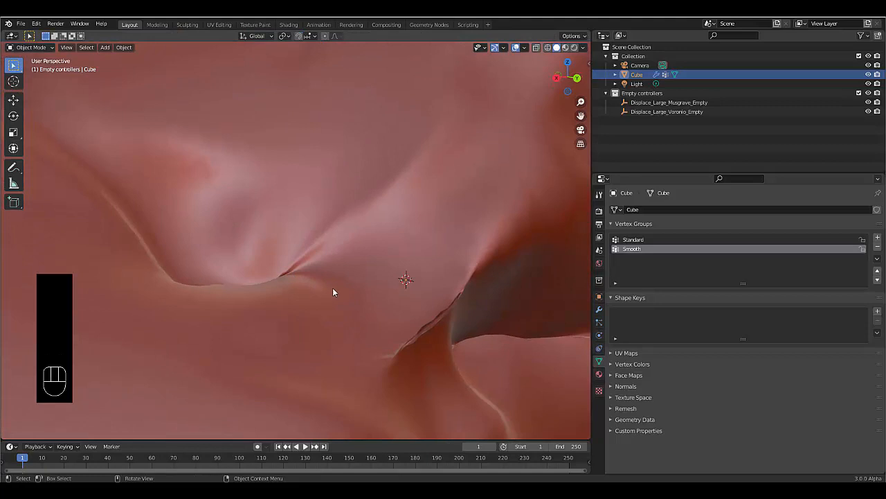
# - Re-enter weight paint mode and brush more Smooth group weight over the lower end of the back crease
pyautogui.click(28, 47)
pyautogui.click(36, 100)
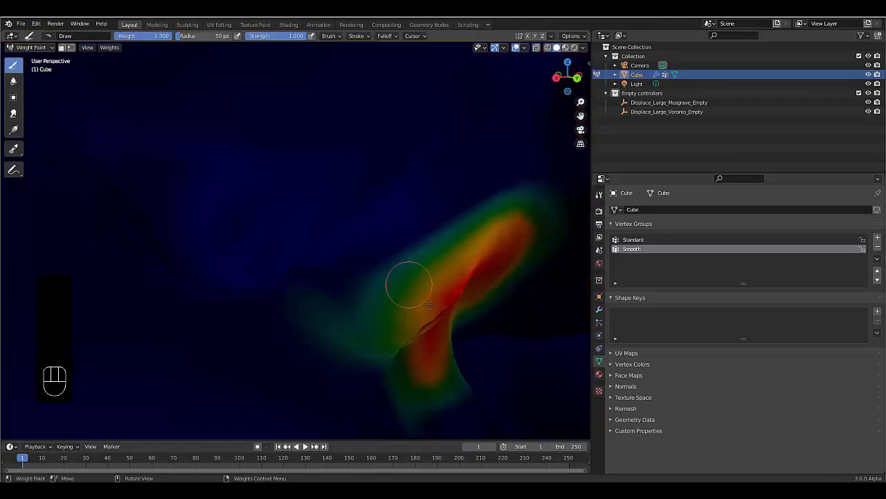
pyautogui.scroll(-5, 398, 281)
pyautogui.moveTo(417, 340)
pyautogui.mouseDown()
pyautogui.moveTo(411, 356)
pyautogui.moveTo(429, 343)
pyautogui.moveTo(421, 321)
pyautogui.moveTo(429, 315)
pyautogui.mouseUp()
# - Switch to object mode and examine the back crease and the sharp fold next to it
pyautogui.click(31, 47)
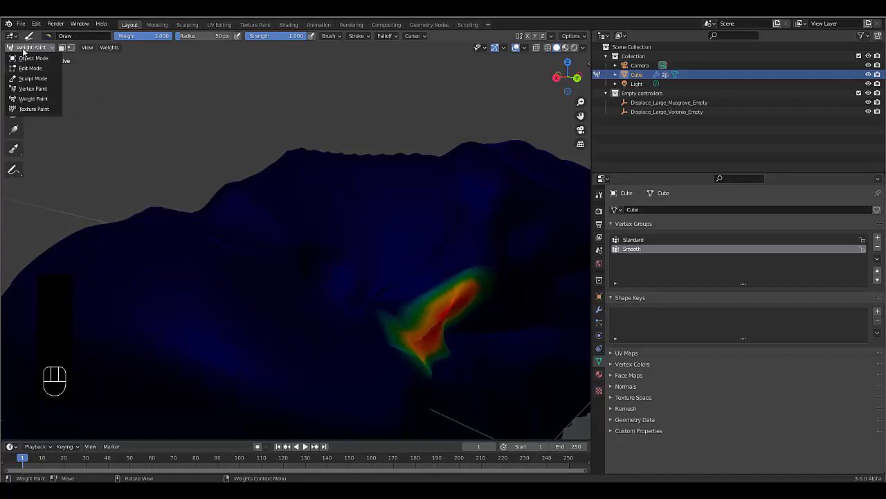
pyautogui.click(35, 58)
pyautogui.scroll(3, 519, 302)
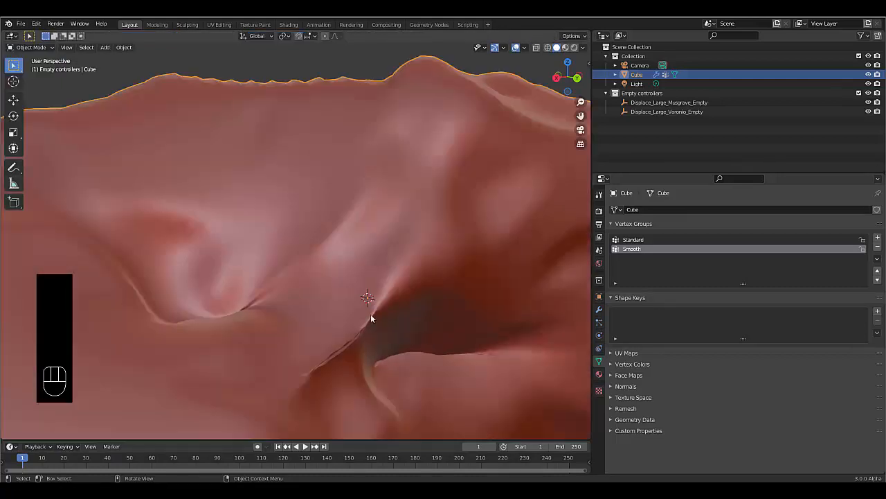
pyautogui.moveTo(351, 340); pyautogui.dragTo(302, 320, button='middle')
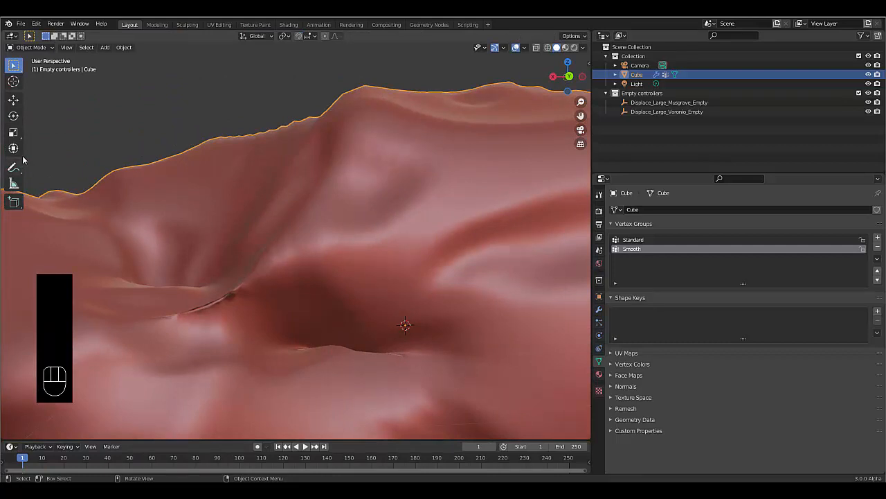
# - In weight paint mode, paint the Smooth group's weight along the neighbouring fold and join it to the back crease
pyautogui.click(25, 48)
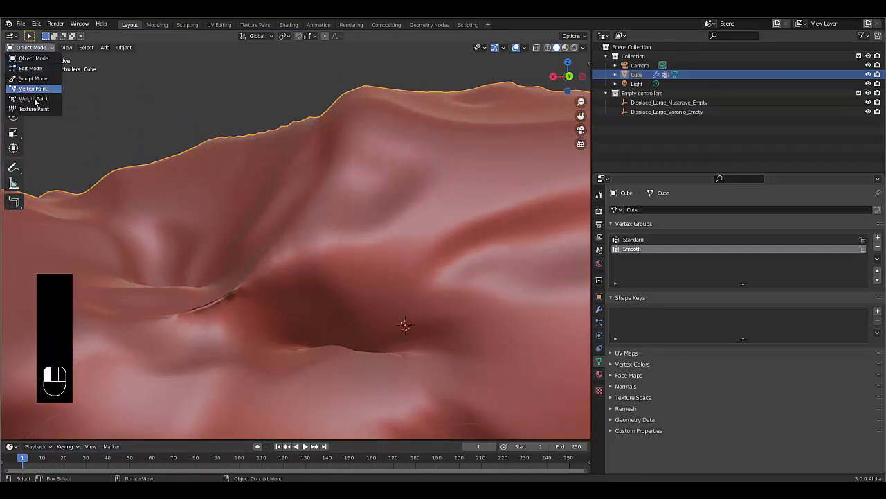
pyautogui.click(33, 99)
pyautogui.scroll(-4, 354, 359)
pyautogui.click(358, 357)
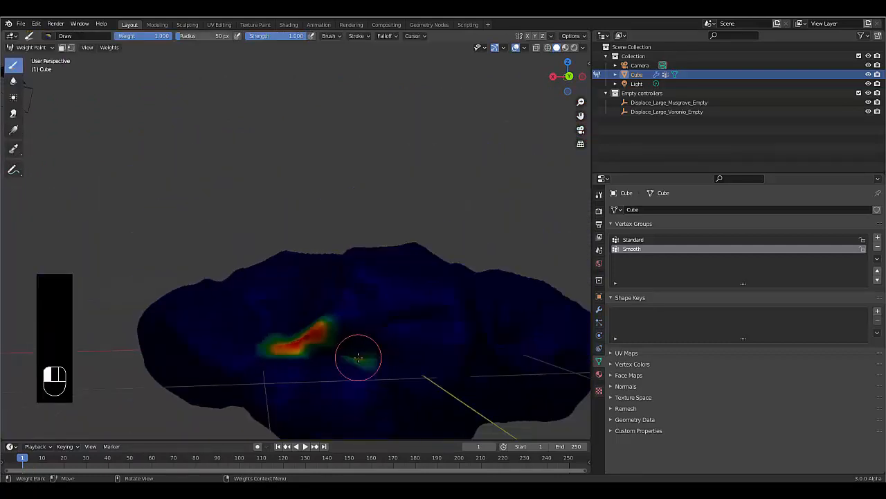
pyautogui.click(365, 346)
pyautogui.moveTo(362, 352)
pyautogui.mouseDown()
pyautogui.moveTo(339, 355)
pyautogui.moveTo(376, 356)
pyautogui.moveTo(309, 346)
pyautogui.mouseUp()
pyautogui.click(351, 352)
pyautogui.click(344, 361)
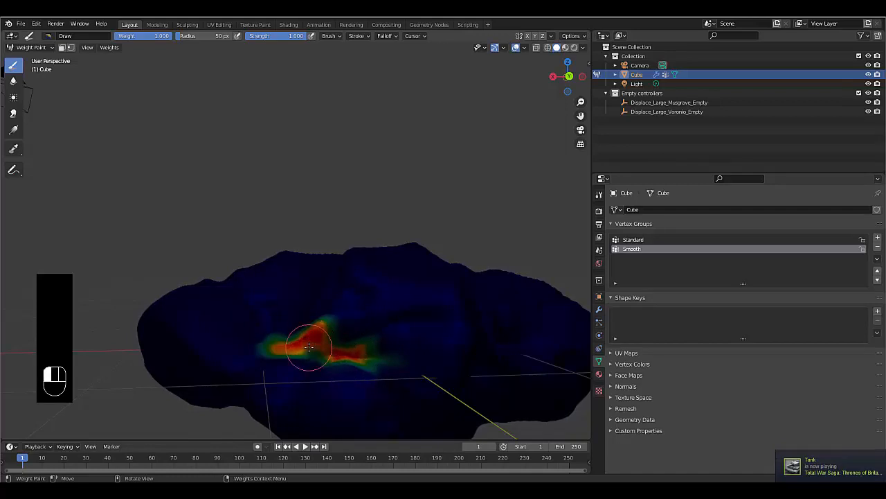
# - Paint Smooth group weight on the pinched hollow beside the back crease and check the area in object mode
pyautogui.moveTo(309, 346); pyautogui.dragTo(296, 332, button='middle')
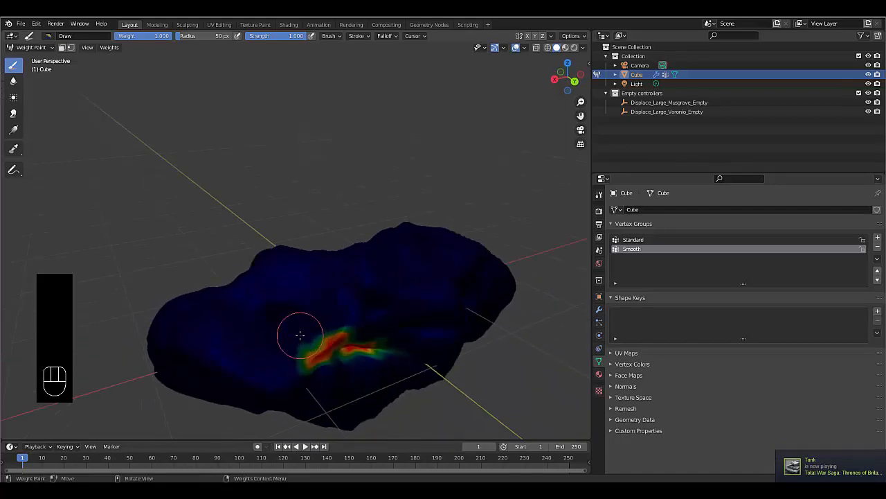
pyautogui.moveTo(293, 334)
pyautogui.mouseDown()
pyautogui.moveTo(289, 322)
pyautogui.moveTo(300, 332)
pyautogui.moveTo(313, 325)
pyautogui.moveTo(302, 331)
pyautogui.mouseUp()
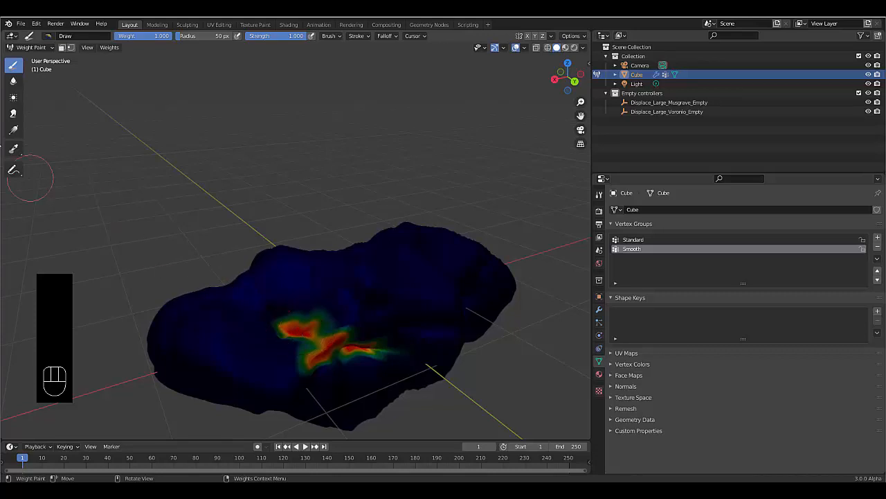
pyautogui.click(23, 47)
pyautogui.click(31, 58)
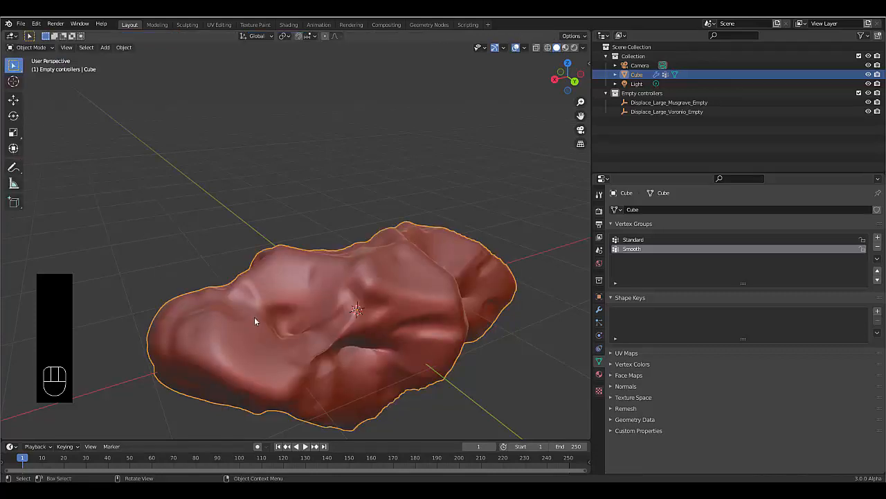
pyautogui.scroll(3, 312, 341)
pyautogui.moveTo(311, 341); pyautogui.dragTo(340, 356, button='middle')
pyautogui.scroll(2, 337, 319)
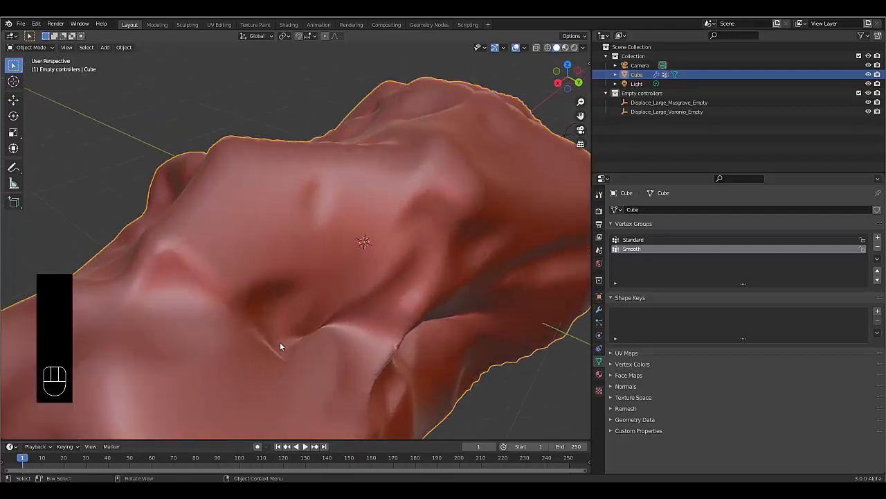
# - Re-enter weight paint mode and widen the Smooth group's weight around the edges of the pinched hollow
pyautogui.click(32, 47)
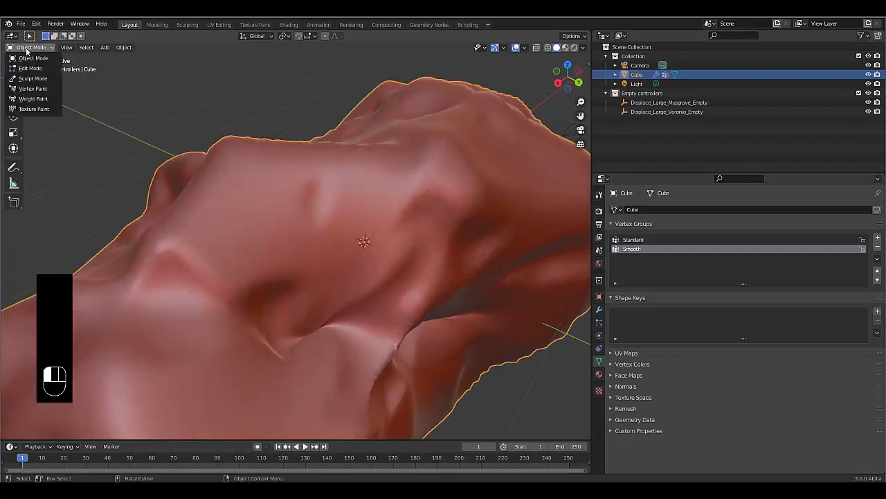
pyautogui.click(33, 98)
pyautogui.moveTo(345, 309)
pyautogui.mouseDown()
pyautogui.moveTo(348, 297)
pyautogui.moveTo(332, 300)
pyautogui.mouseUp()
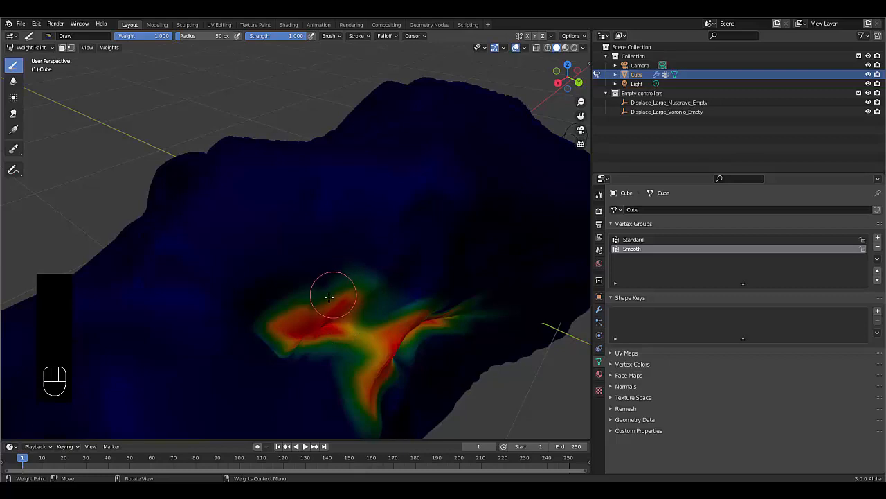
pyautogui.moveTo(300, 359)
pyautogui.mouseDown()
pyautogui.moveTo(286, 362)
pyautogui.moveTo(298, 344)
pyautogui.moveTo(288, 348)
pyautogui.mouseUp()
pyautogui.moveTo(288, 349)
pyautogui.mouseDown()
pyautogui.moveTo(280, 365)
pyautogui.moveTo(253, 321)
pyautogui.mouseUp()
# - Return to object mode and look for remaining pinched spots on the asteroid's front side
pyautogui.moveTo(253, 321)
pyautogui.mouseDown(button='middle')
pyautogui.moveTo(269, 362)
pyautogui.moveTo(267, 336)
pyautogui.moveTo(386, 311)
pyautogui.moveTo(273, 303)
pyautogui.moveTo(228, 288)
pyautogui.moveTo(273, 306)
pyautogui.moveTo(423, 263)
pyautogui.moveTo(326, 318)
pyautogui.moveTo(293, 366)
pyautogui.moveTo(218, 293)
pyautogui.moveTo(192, 226)
pyautogui.moveTo(200, 249)
pyautogui.moveTo(274, 217)
pyautogui.moveTo(312, 268)
pyautogui.moveTo(304, 267)
pyautogui.mouseUp(button='middle')
pyautogui.scroll(-3, 326, 318)
pyautogui.click(40, 46)
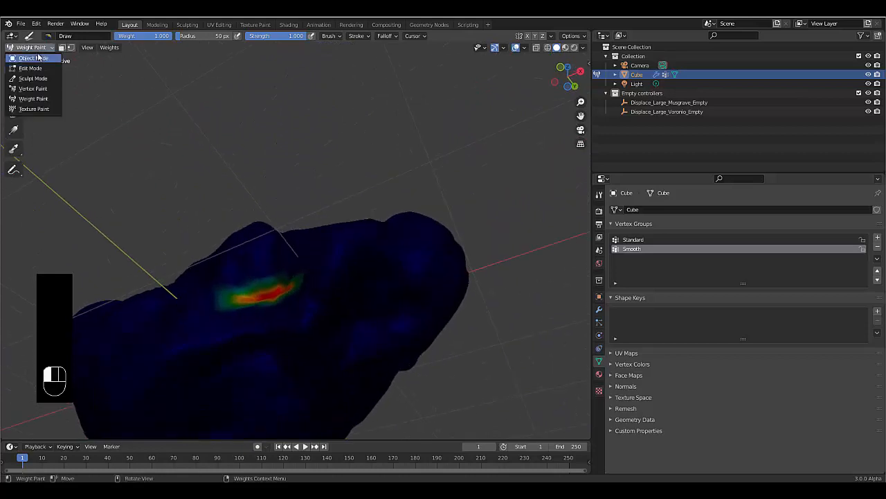
pyautogui.click(38, 58)
pyautogui.moveTo(176, 279); pyautogui.dragTo(218, 332, button='middle')
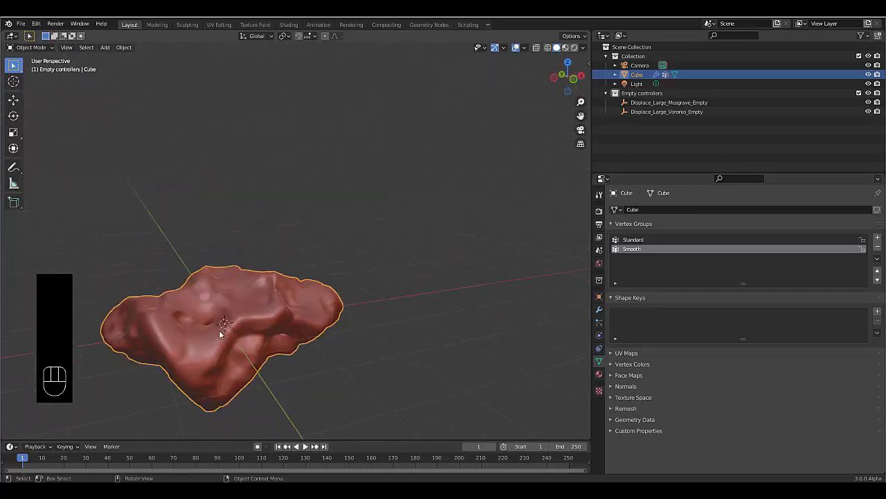
pyautogui.scroll(6, 201, 331)
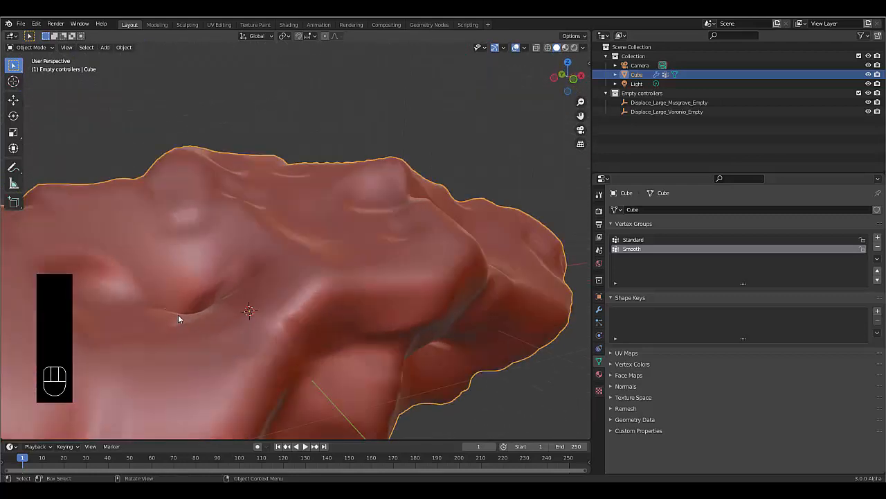
# - Enter weight paint mode and paint weight 1.0 for the Smooth group over the small pinched hollow on the front side
pyautogui.click(31, 47)
pyautogui.click(33, 99)
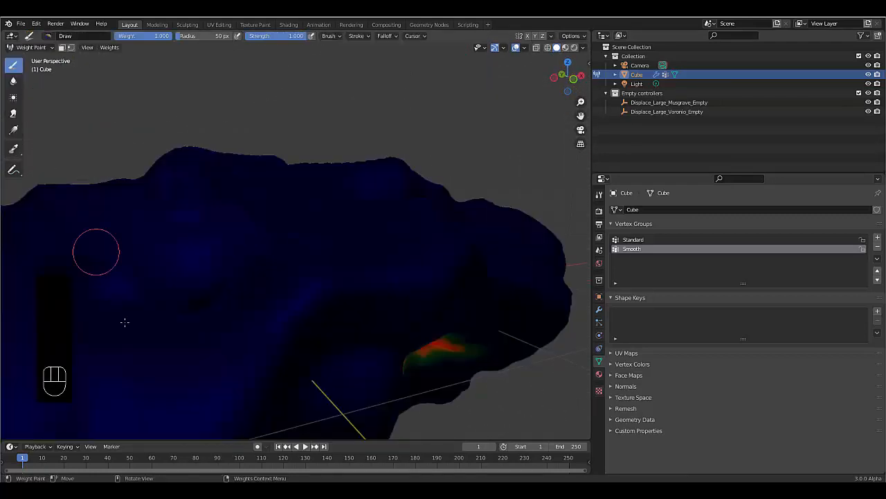
pyautogui.scroll(-4, 178, 326)
pyautogui.moveTo(174, 315)
pyautogui.mouseDown()
pyautogui.moveTo(200, 323)
pyautogui.moveTo(174, 325)
pyautogui.mouseUp()
pyautogui.moveTo(173, 326); pyautogui.dragTo(247, 370, button='middle')
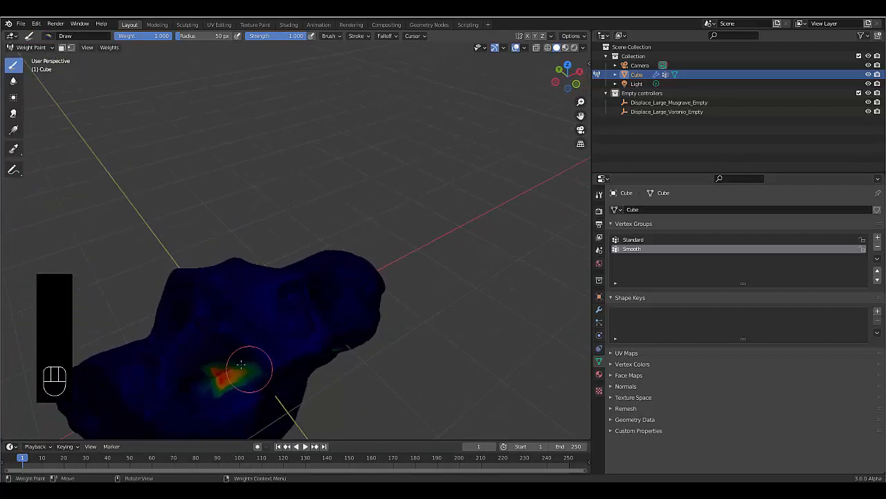
pyautogui.moveTo(247, 370)
pyautogui.mouseDown()
pyautogui.moveTo(228, 361)
pyautogui.moveTo(199, 385)
pyautogui.moveTo(237, 366)
pyautogui.moveTo(231, 357)
pyautogui.mouseUp()
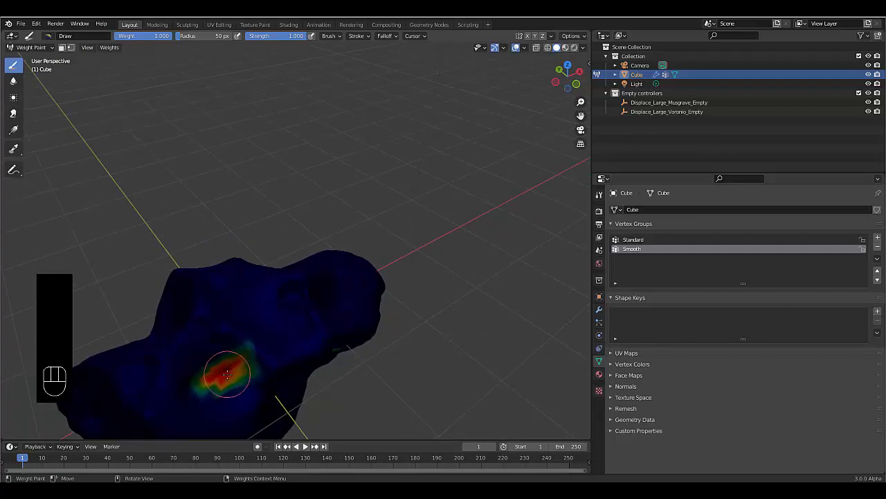
pyautogui.click(227, 374)
# - Return to object mode, examine the asteroid's surface from several angles and switch to the front orthographic view
pyautogui.click(46, 45)
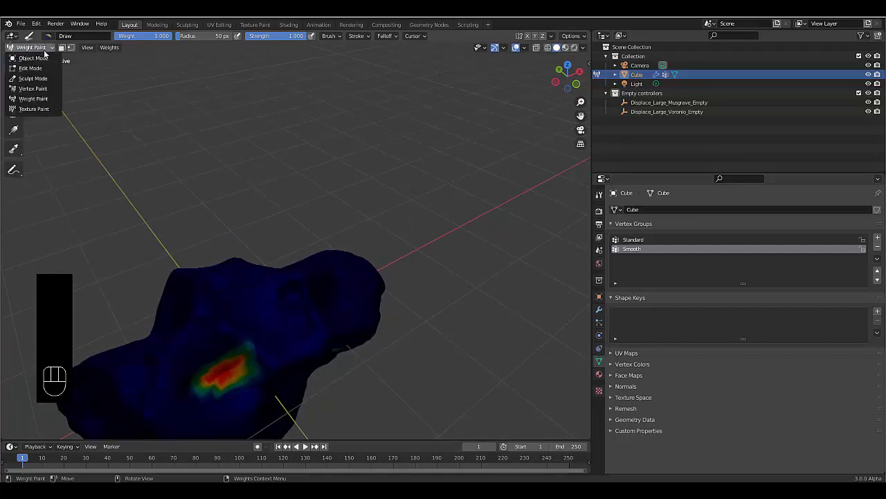
pyautogui.click(35, 58)
pyautogui.scroll(3, 290, 391)
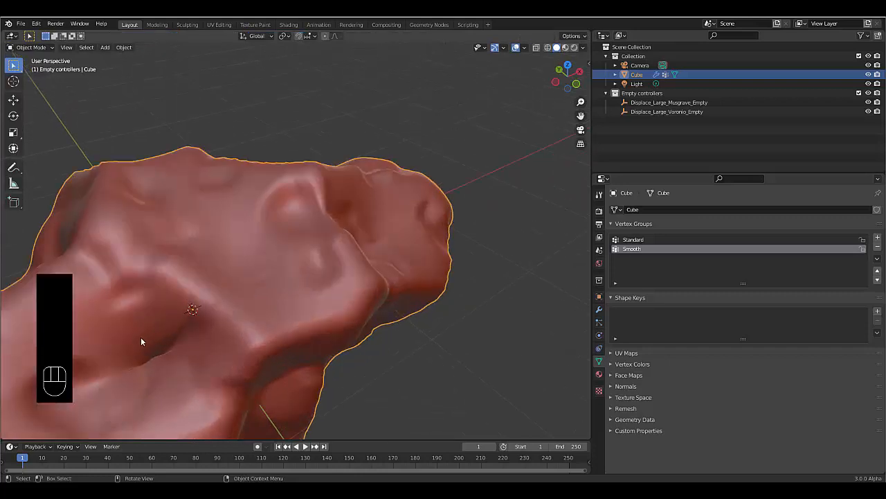
pyautogui.scroll(3, 139, 347)
pyautogui.moveTo(138, 347); pyautogui.dragTo(218, 164, button='middle')
pyautogui.scroll(-5, 166, 338)
pyautogui.scroll(-5, 229, 336)
pyautogui.scroll(3, 235, 337)
pyautogui.press('KP_1')
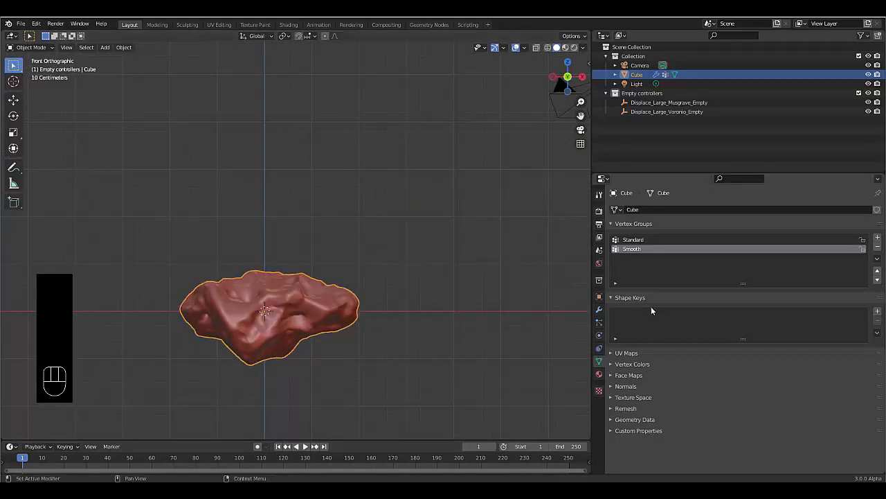
# - Assign the Smooth vertex group to the asteroid's Smooth modifier
pyautogui.click(600, 309)
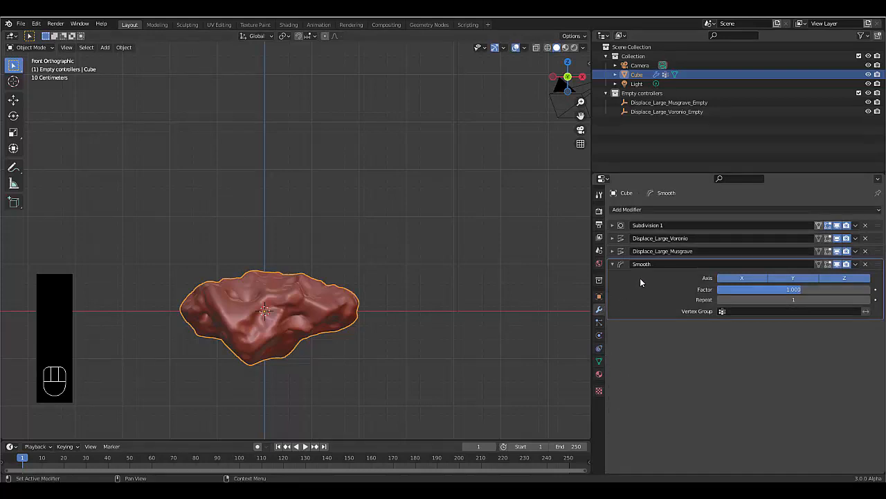
pyautogui.click(748, 313)
pyautogui.click(734, 334)
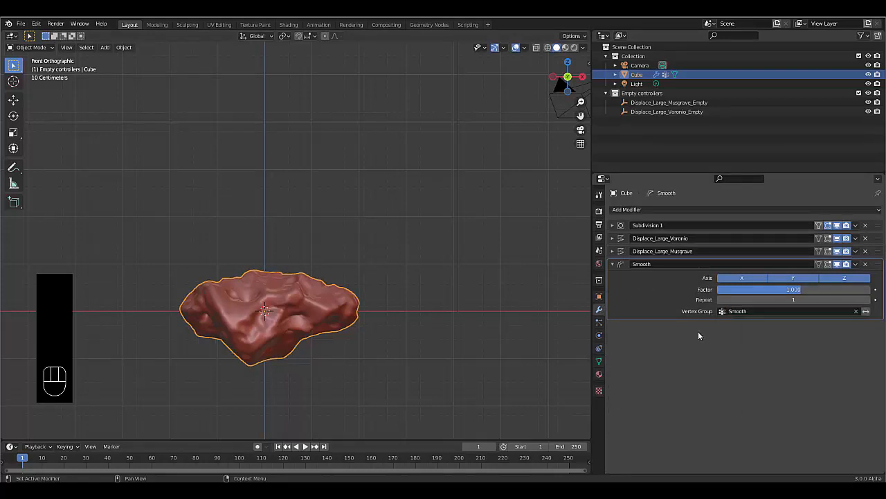
# - In weight paint mode, paint weight 1.0 over the gap between the already painted hollows, and return to object mode
pyautogui.scroll(8, 293, 307)
pyautogui.moveTo(299, 312); pyautogui.dragTo(250, 365, button='middle')
pyautogui.scroll(-5, 306, 315)
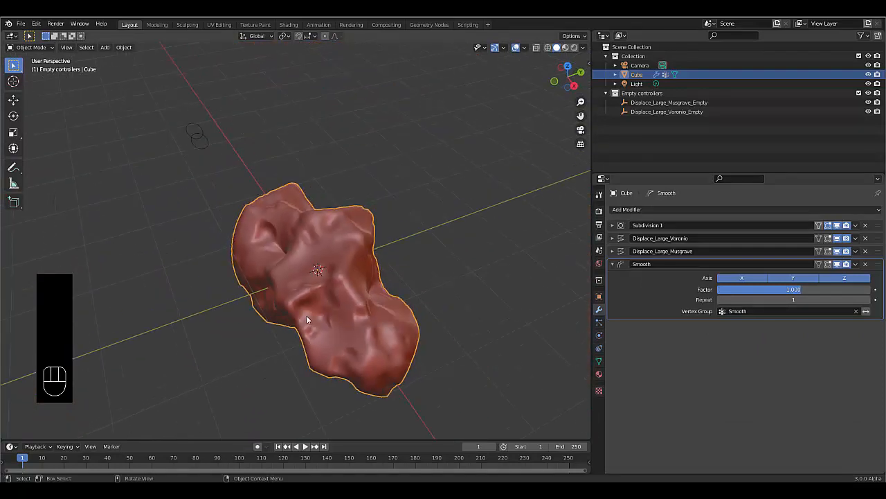
pyautogui.scroll(8, 352, 282)
pyautogui.moveTo(351, 283); pyautogui.dragTo(205, 316, button='middle')
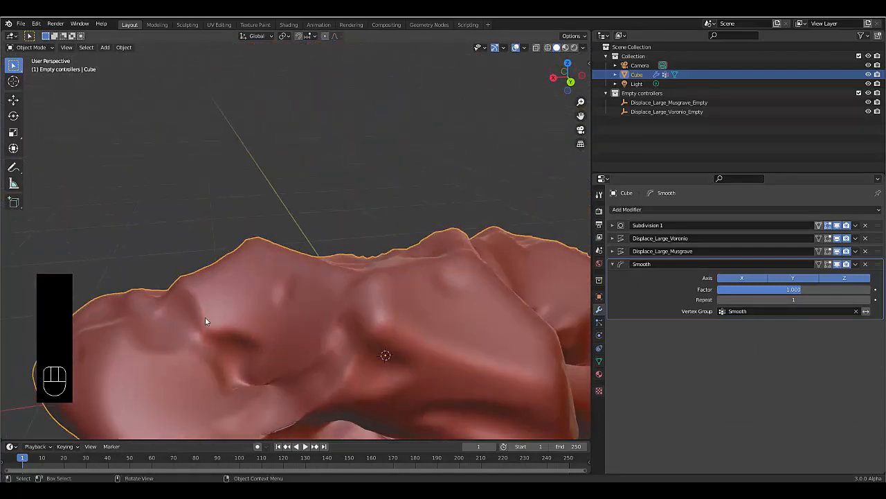
pyautogui.scroll(-5, 213, 333)
pyautogui.scroll(6, 220, 350)
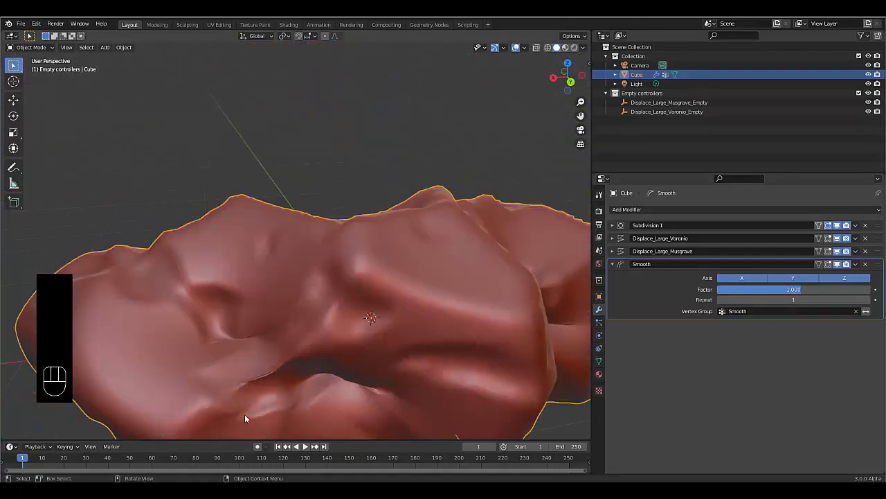
pyautogui.moveTo(45, 49); pyautogui.dragTo(26, 111)
pyautogui.click(31, 47)
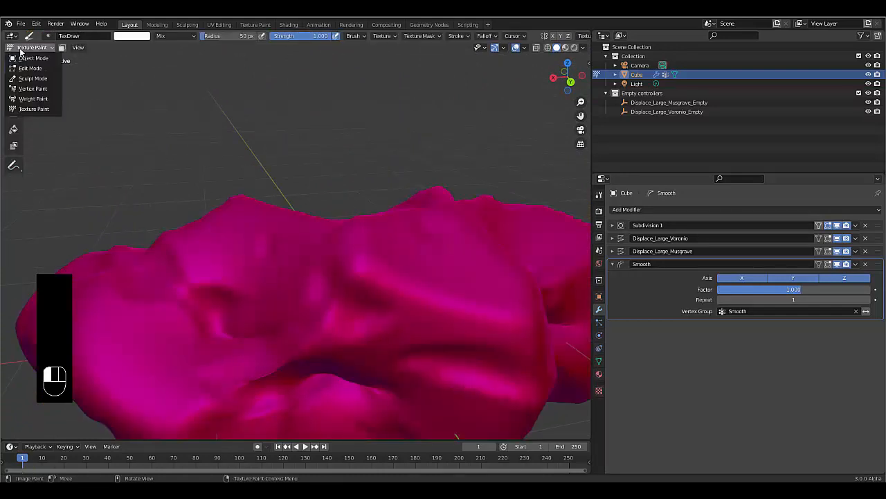
pyautogui.click(45, 99)
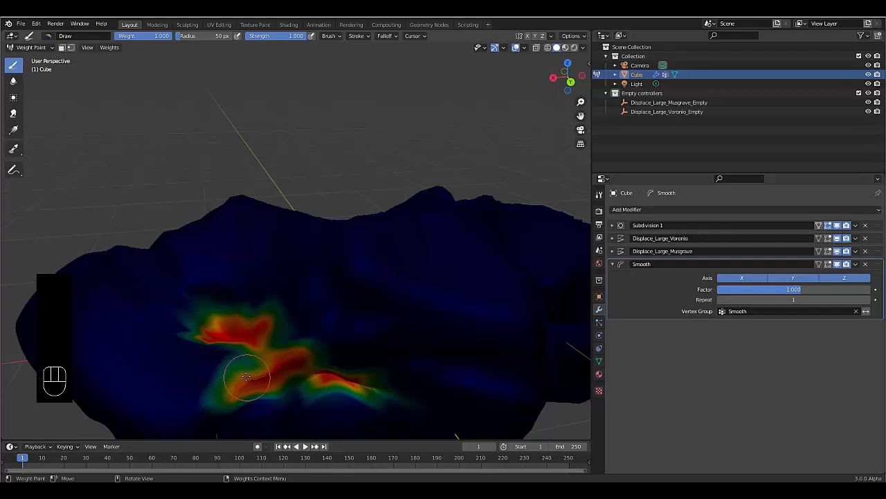
pyautogui.moveTo(254, 369); pyautogui.dragTo(262, 363)
pyautogui.moveTo(31, 47); pyautogui.dragTo(35, 61)
# - Set the Smooth modifier's Repeat to 30, examine the smoothed hollows up close and return to the front orthographic view
pyautogui.moveTo(195, 283)
pyautogui.mouseDown(button='middle')
pyautogui.moveTo(196, 328)
pyautogui.moveTo(300, 374)
pyautogui.moveTo(406, 333)
pyautogui.moveTo(421, 291)
pyautogui.moveTo(390, 275)
pyautogui.moveTo(348, 309)
pyautogui.moveTo(669, 327)
pyautogui.mouseUp(button='middle')
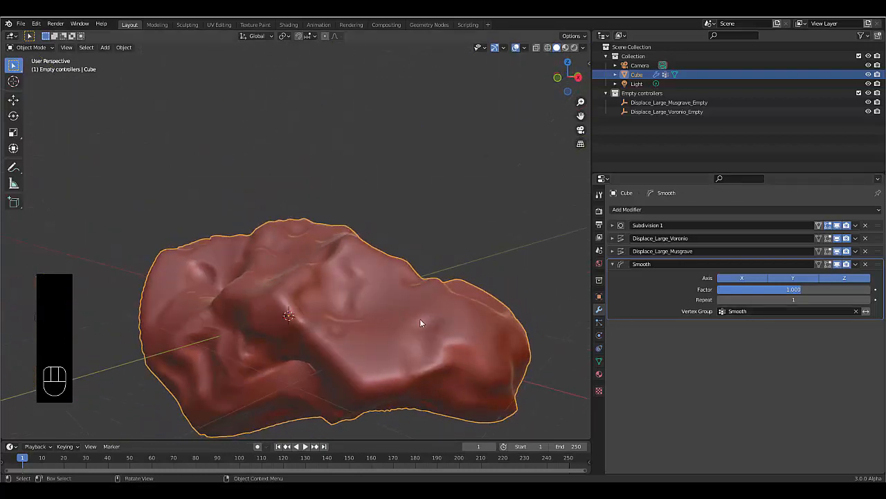
pyautogui.click(779, 300)
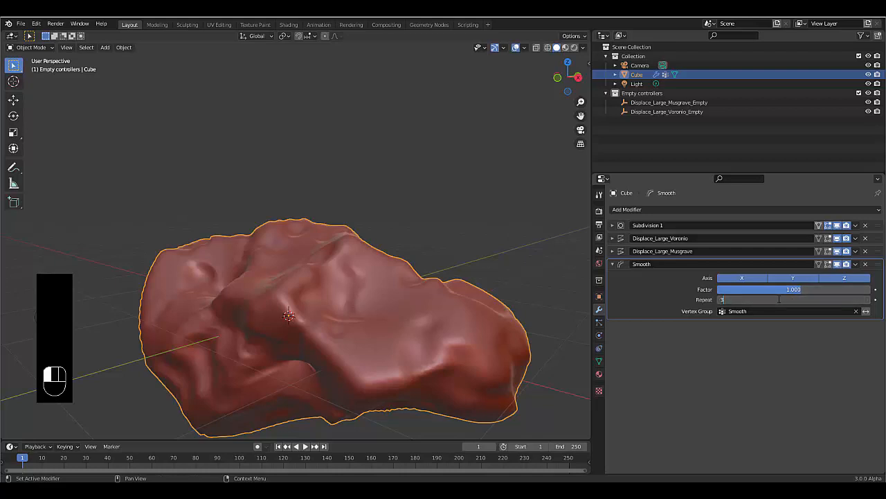
pyautogui.press('Return')
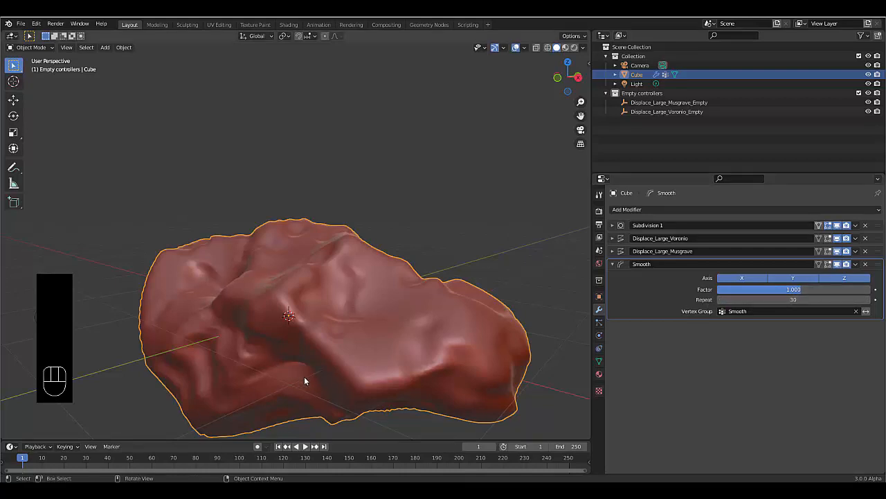
pyautogui.scroll(7, 308, 367)
pyautogui.moveTo(313, 362); pyautogui.dragTo(338, 361, button='middle')
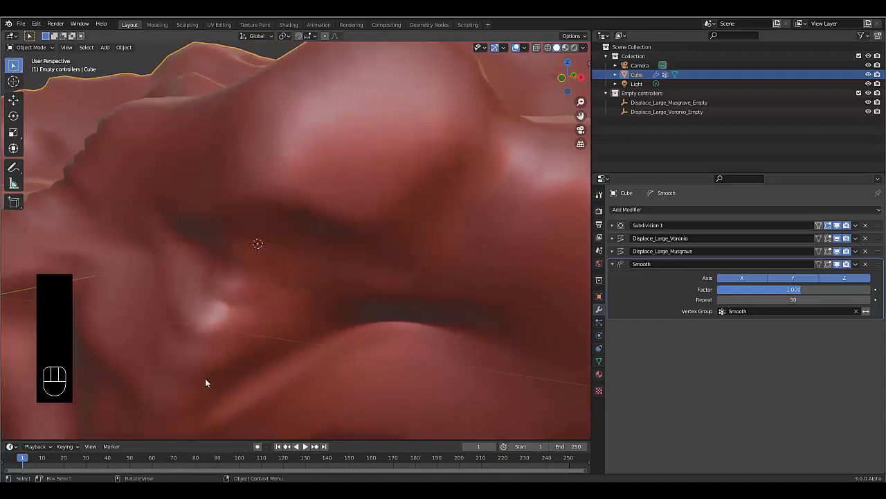
pyautogui.moveTo(206, 382)
pyautogui.mouseDown(button='middle')
pyautogui.moveTo(124, 327)
pyautogui.moveTo(177, 318)
pyautogui.moveTo(255, 324)
pyautogui.moveTo(241, 302)
pyautogui.moveTo(357, 243)
pyautogui.moveTo(317, 247)
pyautogui.moveTo(389, 309)
pyautogui.moveTo(364, 218)
pyautogui.moveTo(317, 159)
pyautogui.mouseUp(button='middle')
pyautogui.press('KP_1')
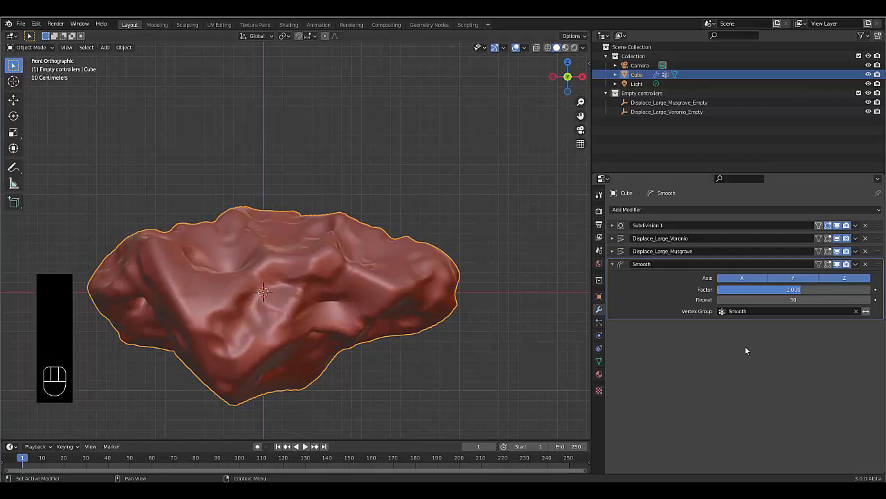
pyautogui.scroll(-1, 344, 318)
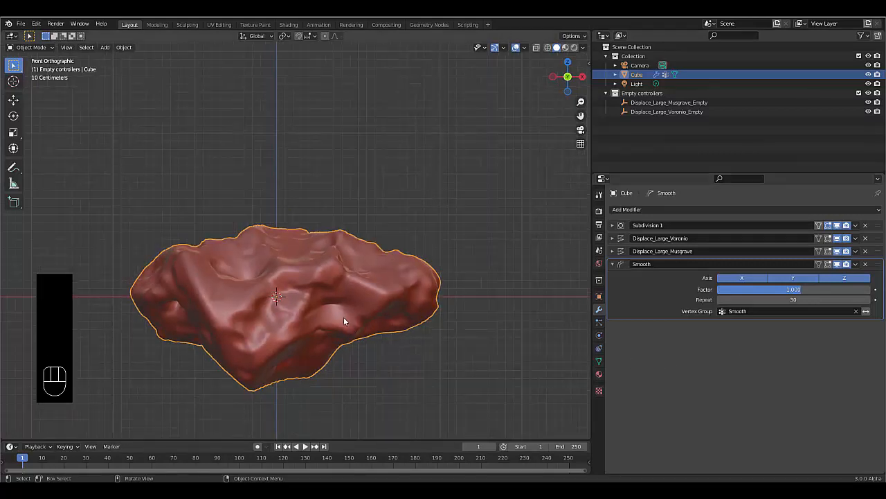
pyautogui.scroll(1, 283, 323)
# - Add a second Subdivision Surface modifier with a render level of 1 and rename it Subdivision 2
pyautogui.click(619, 263)
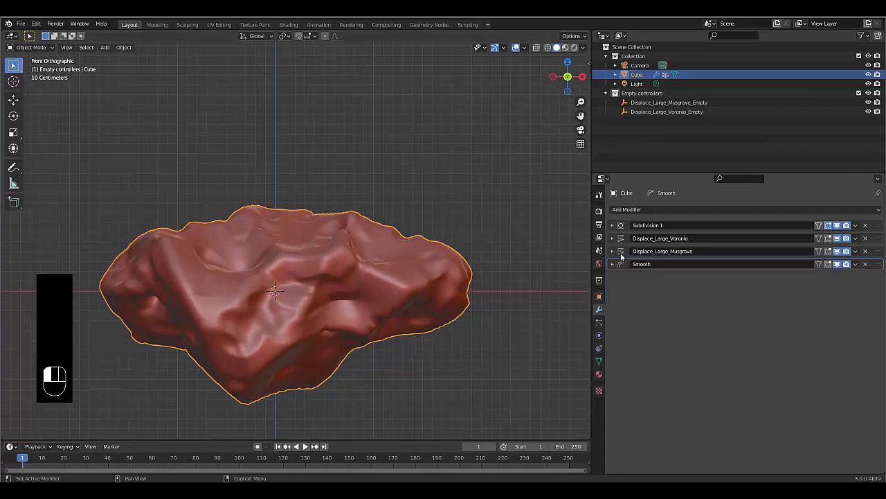
pyautogui.click(638, 211)
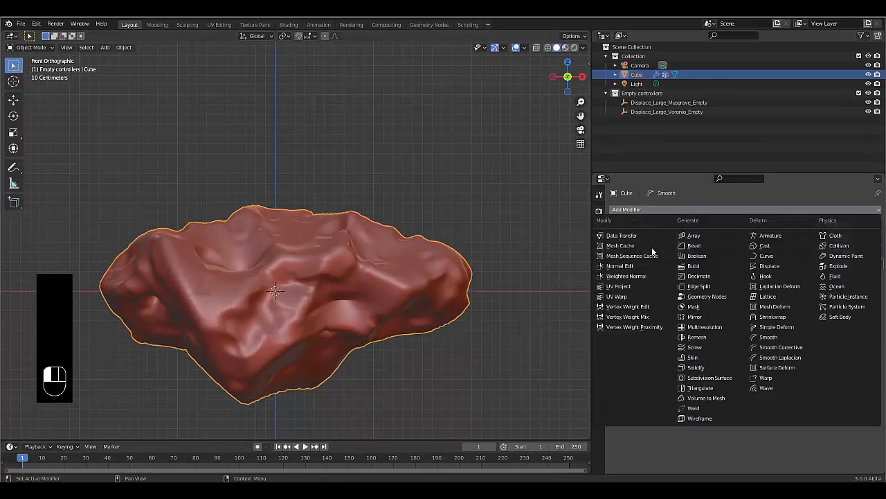
pyautogui.click(710, 376)
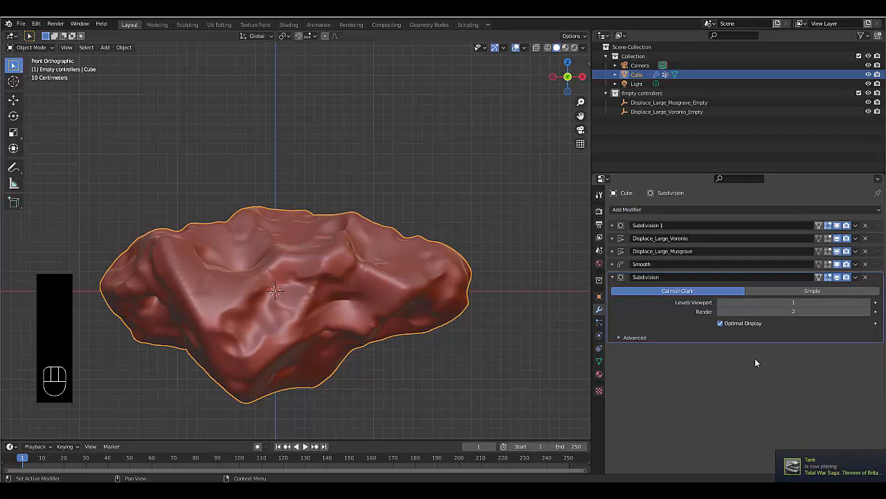
pyautogui.click(721, 312)
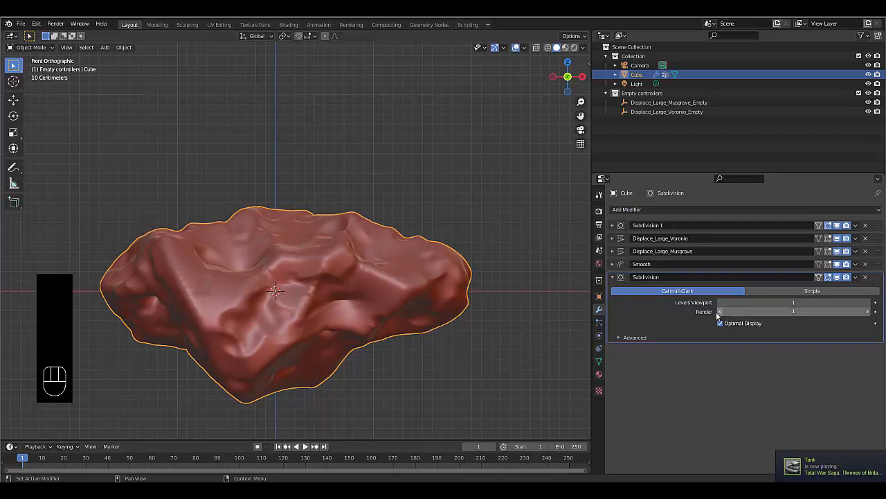
pyautogui.doubleClick(679, 277)
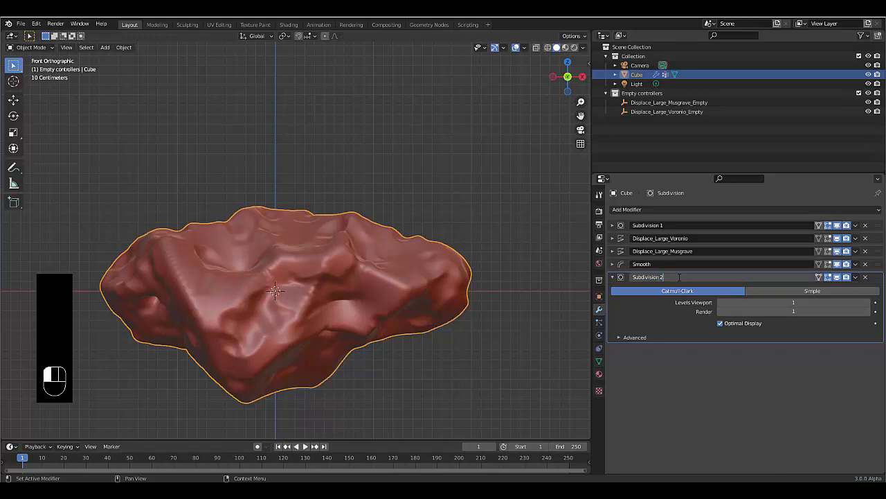
pyautogui.write('2')
pyautogui.press('Return')
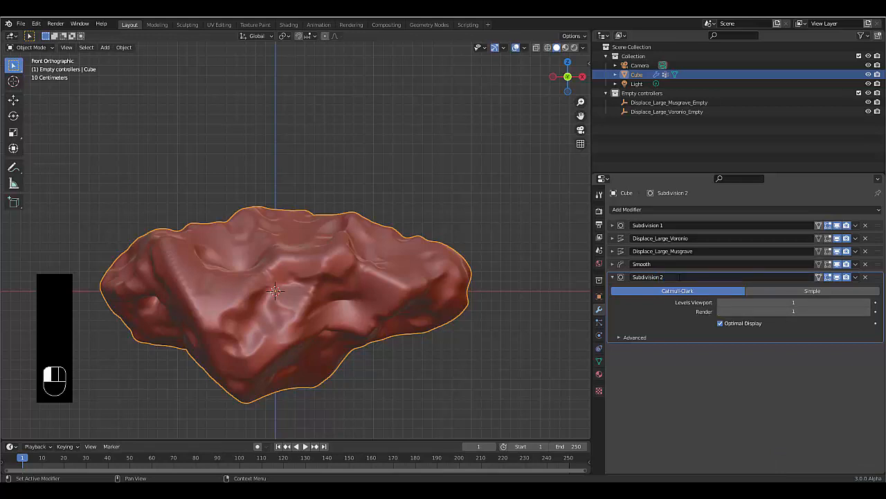
pyautogui.click(612, 277)
# - Add a Displace modifier after Subdivision 2 and create a new texture for it
pyautogui.click(627, 210)
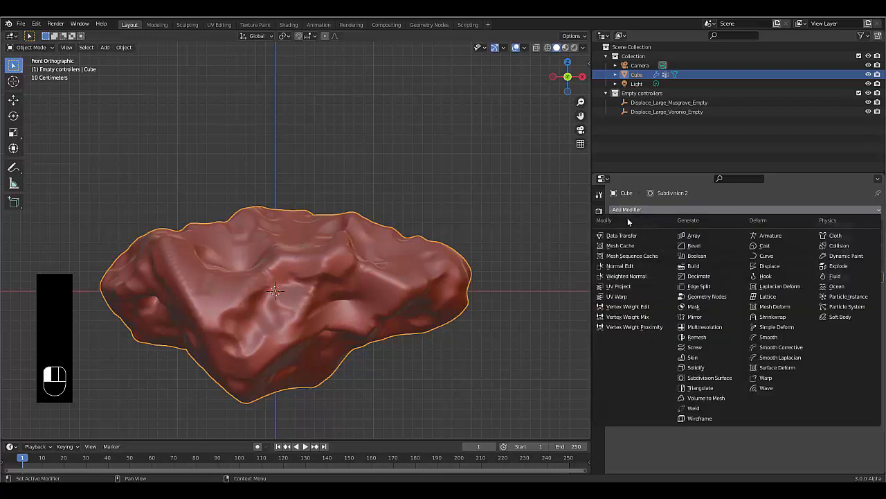
pyautogui.click(769, 266)
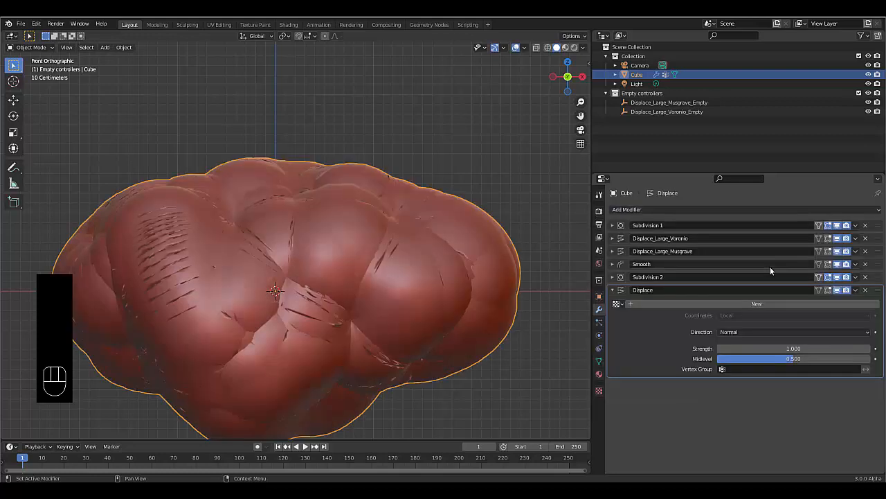
pyautogui.click(707, 304)
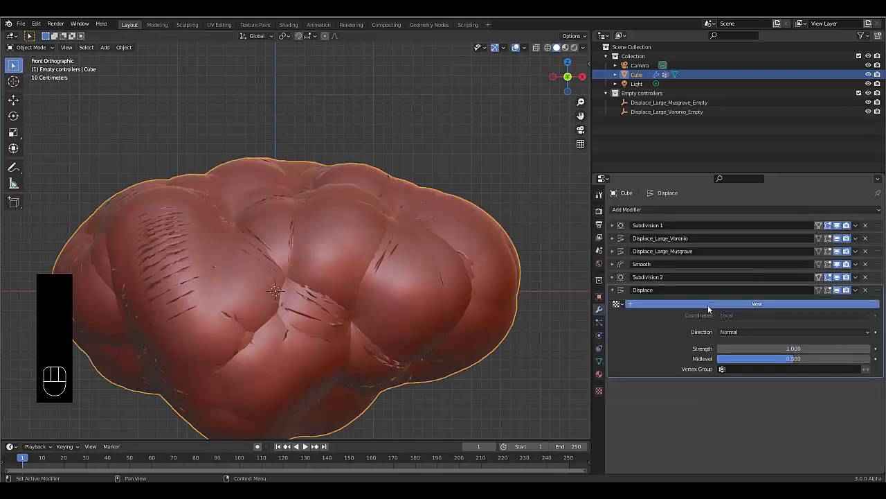
# - Name both the new Displace modifier and its texture Displace_Medium_Stucci
pyautogui.doubleClick(675, 290)
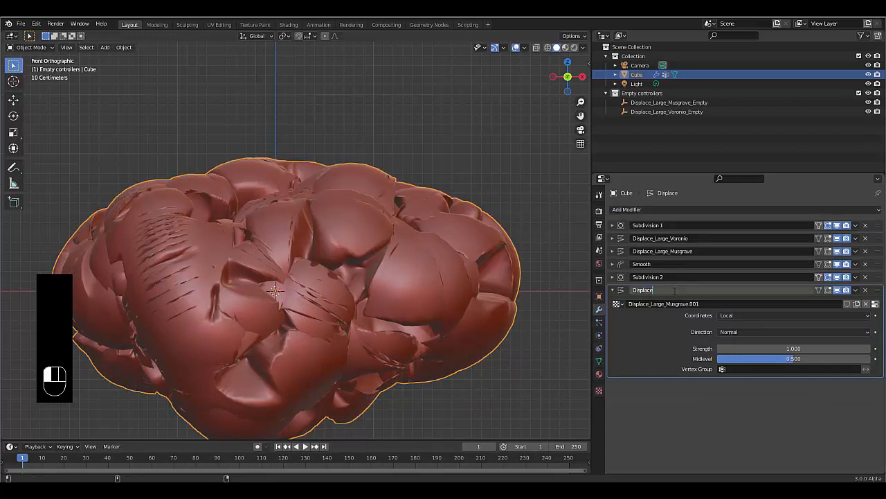
pyautogui.write('_Medi')
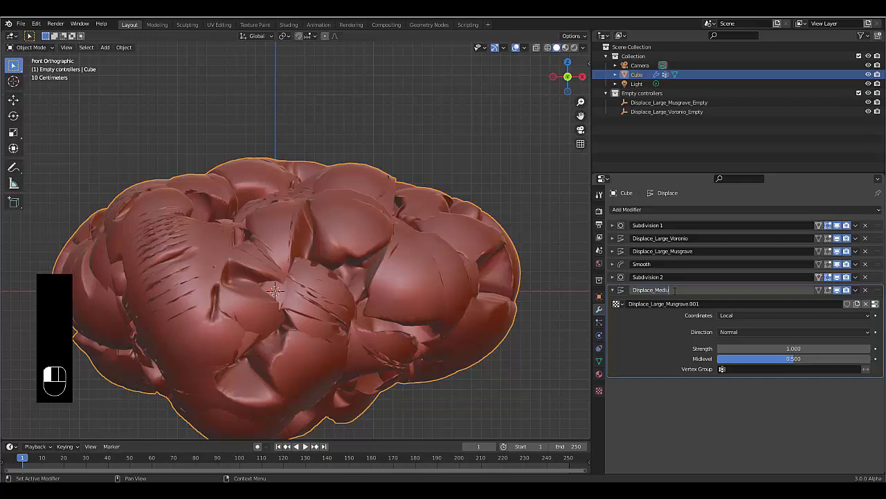
pyautogui.write('um_Stucc')
pyautogui.press('ctrl')
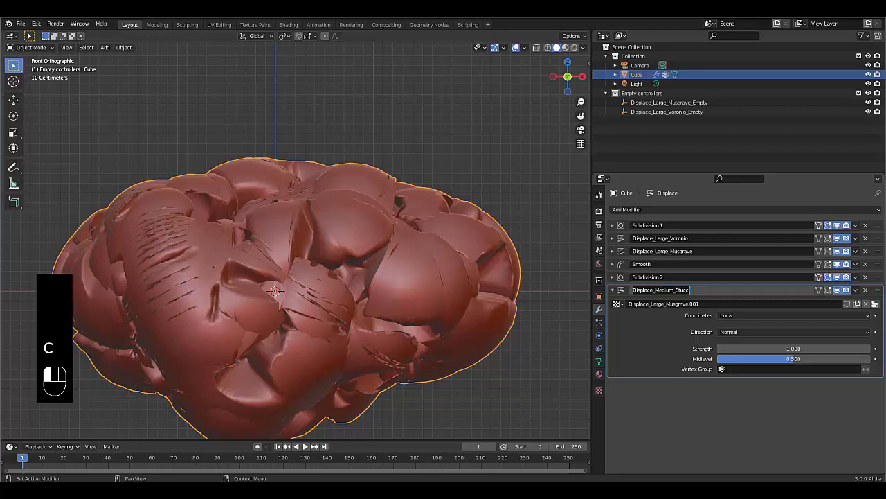
pyautogui.click(689, 313)
pyautogui.click(690, 305)
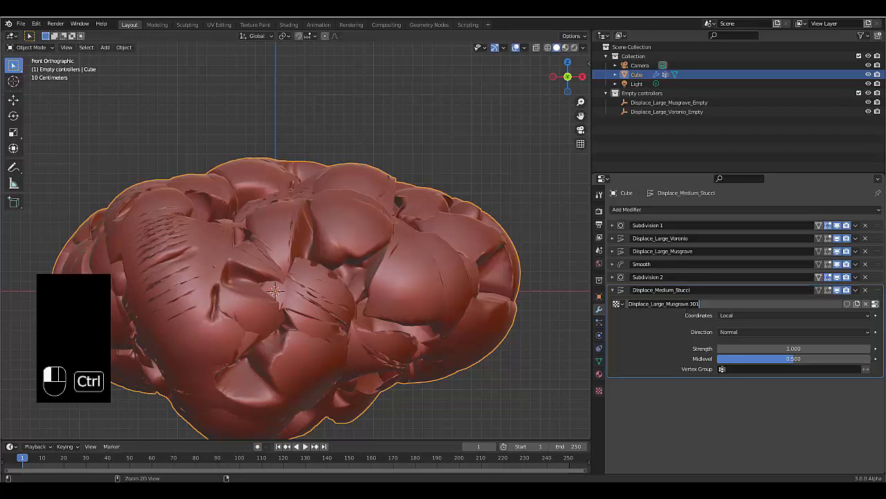
pyautogui.write('Displace_Medium_Stucci')
pyautogui.press('Return')
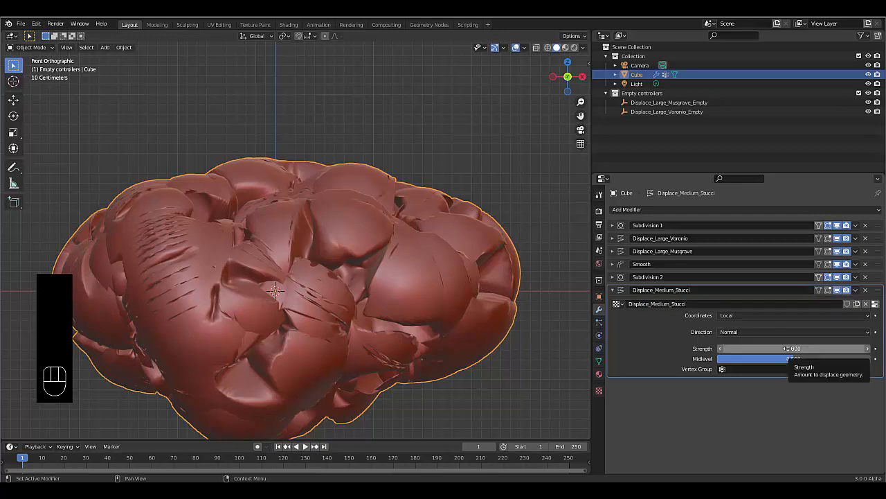
# - Change the Displace_Medium_Stucci texture's type to Stucci and set its pattern to Wall In
pyautogui.click(599, 392)
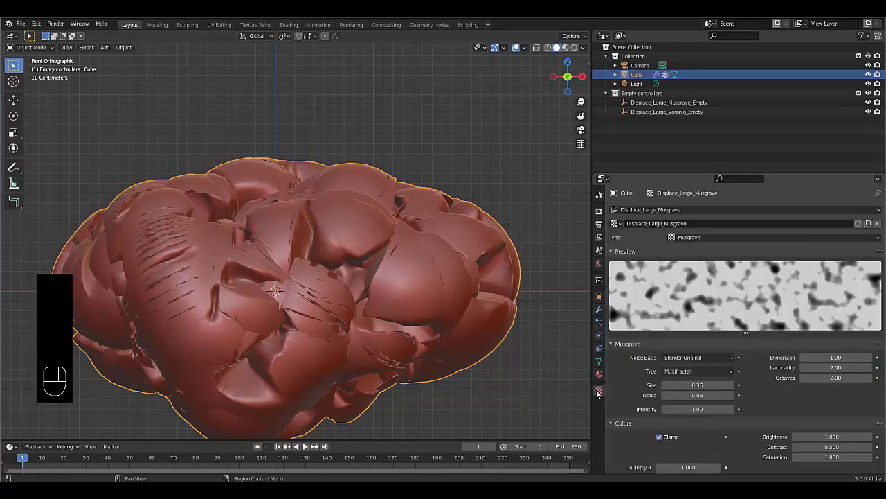
pyautogui.click(649, 209)
pyautogui.click(666, 249)
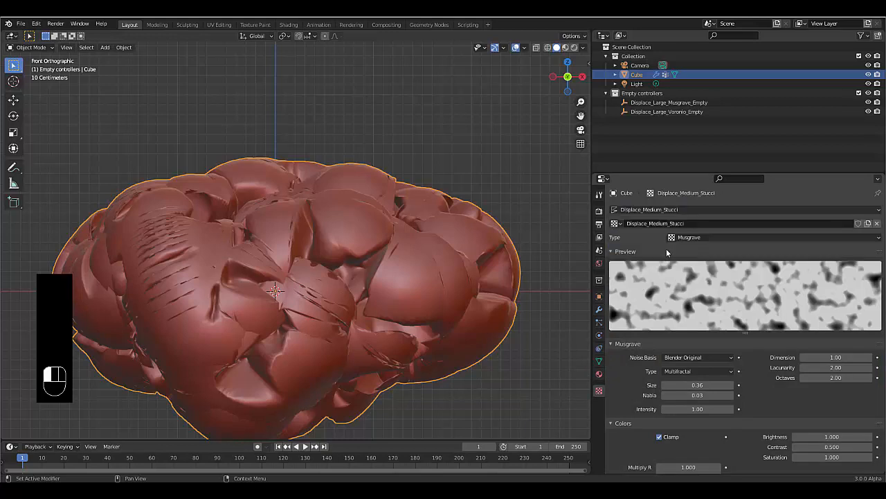
pyautogui.click(696, 238)
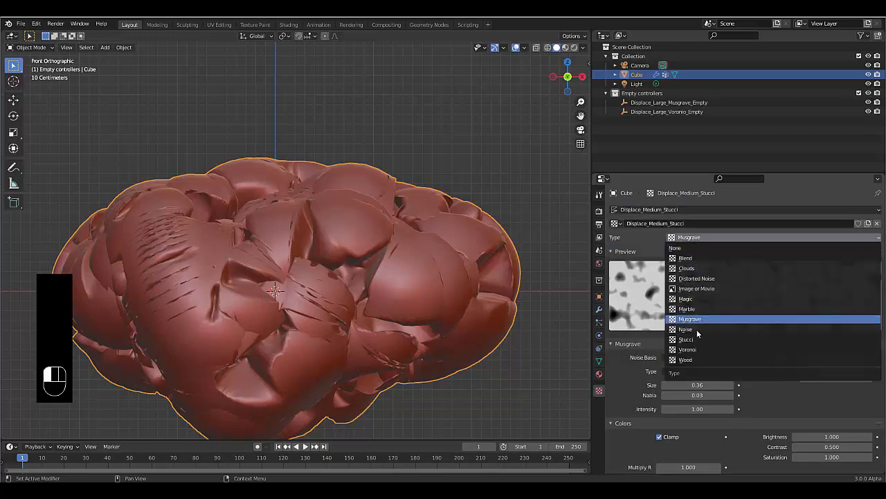
pyautogui.click(685, 339)
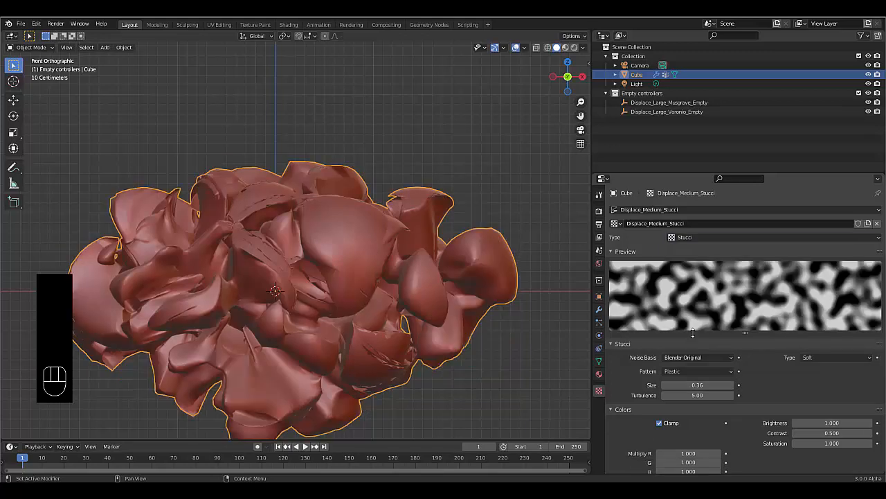
pyautogui.moveTo(707, 381); pyautogui.dragTo(695, 309, button='middle')
pyautogui.moveTo(696, 299); pyautogui.dragTo(696, 323)
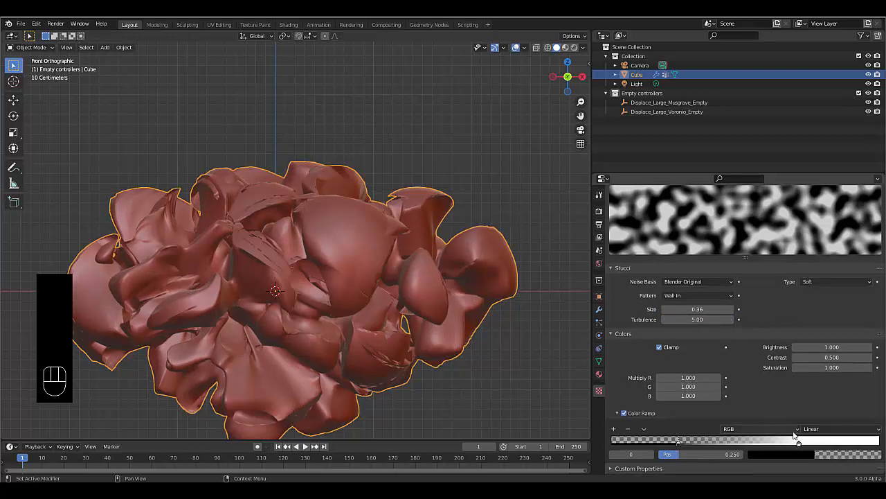
# - Set the Stucci noise type to Hard and move the colour ramp's black stop to 0.361 and white stop to 0.374
pyautogui.moveTo(678, 445); pyautogui.dragTo(758, 449)
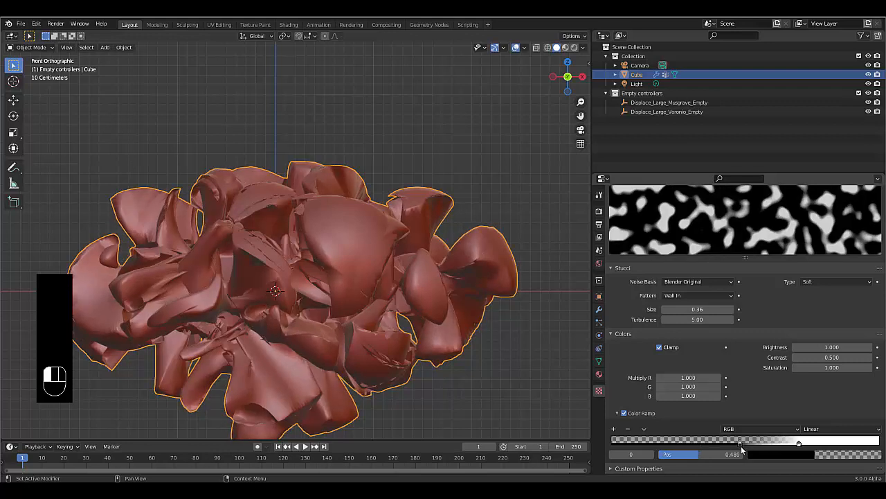
pyautogui.click(808, 281)
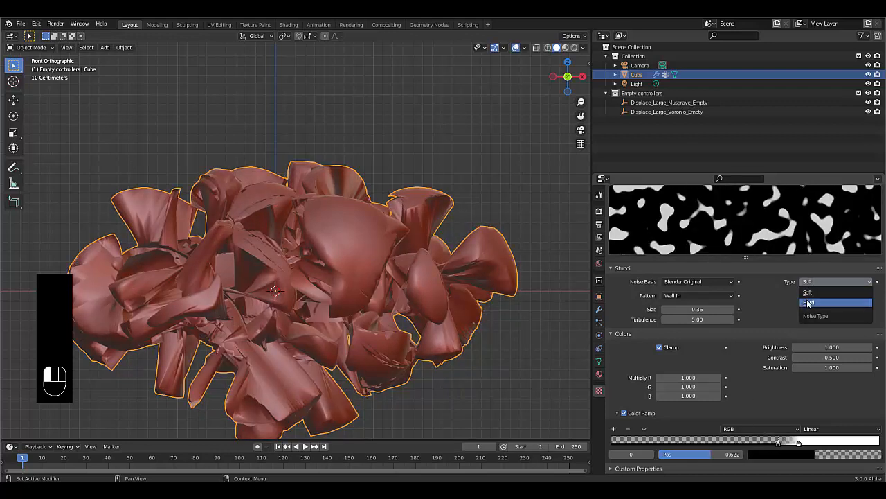
pyautogui.click(808, 303)
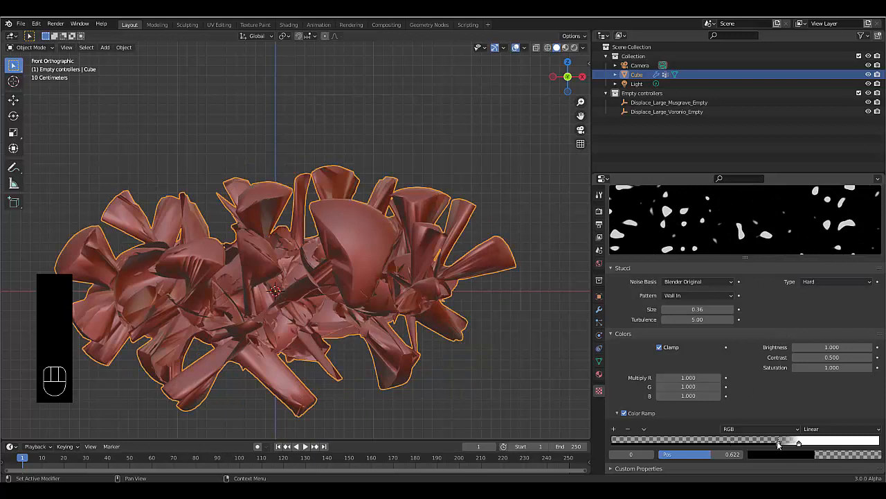
pyautogui.moveTo(787, 444)
pyautogui.mouseDown()
pyautogui.moveTo(802, 443)
pyautogui.moveTo(688, 447)
pyautogui.moveTo(743, 451)
pyautogui.moveTo(787, 448)
pyautogui.moveTo(677, 443)
pyautogui.moveTo(704, 449)
pyautogui.mouseUp()
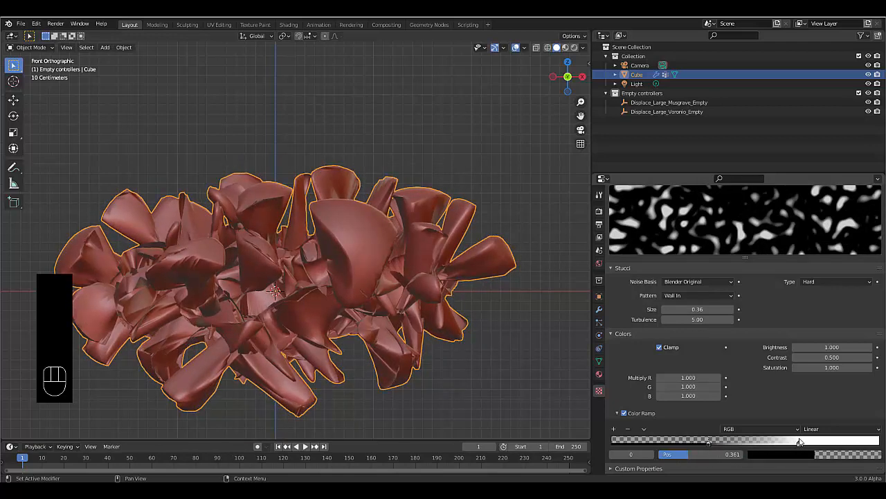
pyautogui.moveTo(799, 445); pyautogui.dragTo(710, 465)
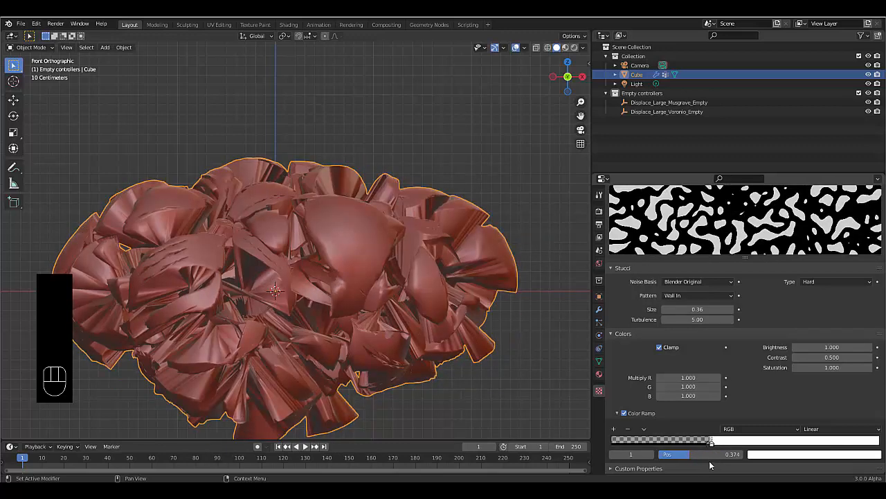
# - Select the color ramp's black stop and reduce the Stucci texture's size to about 0.26
pyautogui.scroll(2, 725, 457)
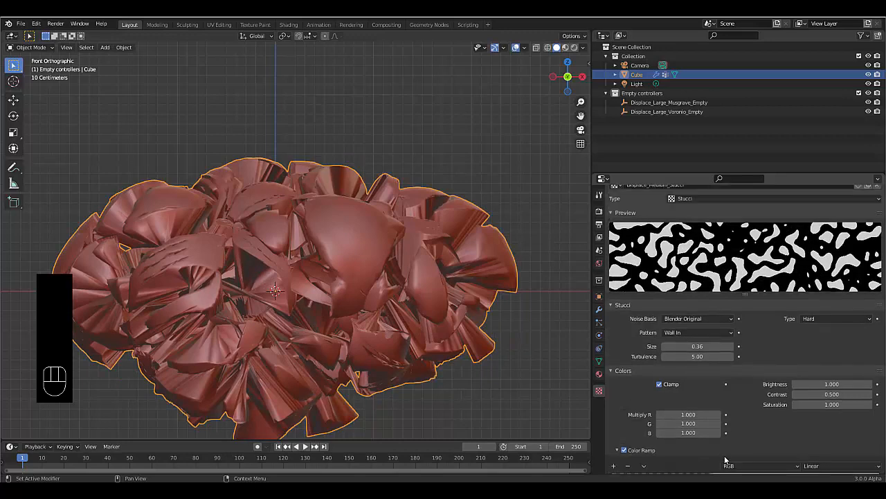
pyautogui.scroll(-2, 724, 458)
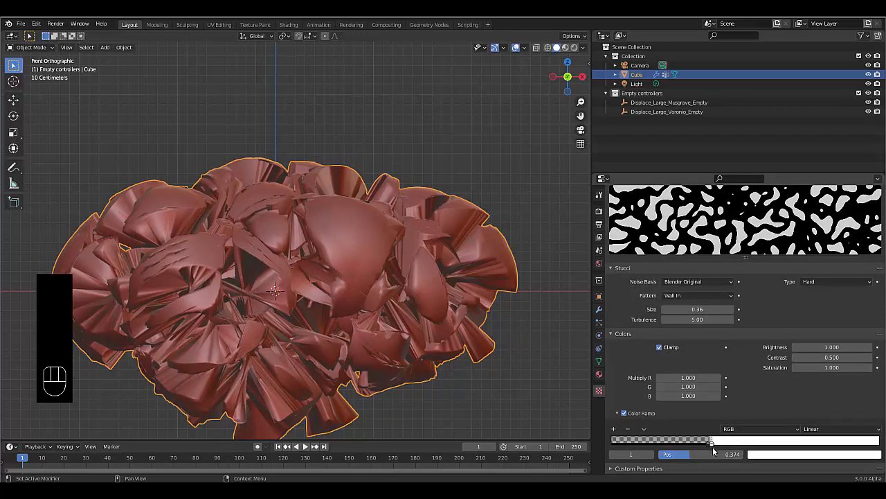
pyautogui.moveTo(712, 446); pyautogui.dragTo(708, 448)
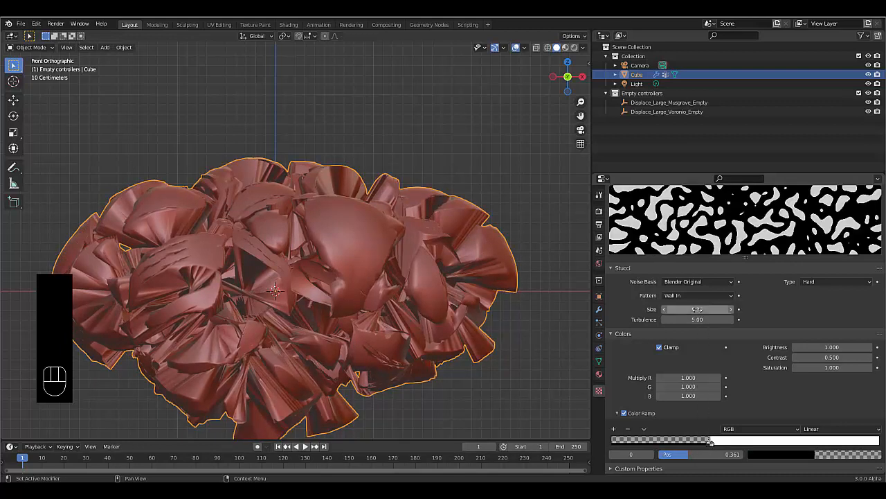
pyautogui.keyDown('shift'); pyautogui.moveTo(697, 309); pyautogui.dragTo(656, 308); pyautogui.keyUp('shift')
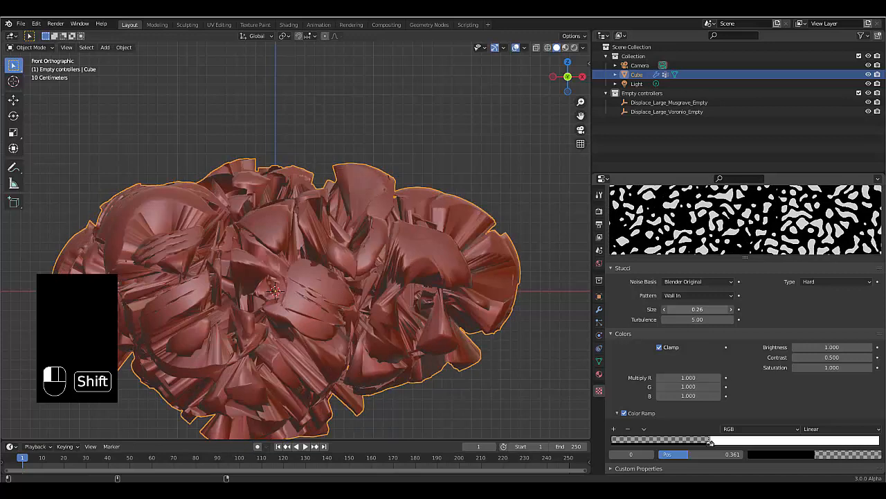
# - Try the Soft noise type with the color ramp's white stop moved to 0.354
pyautogui.click(808, 282)
pyautogui.click(812, 293)
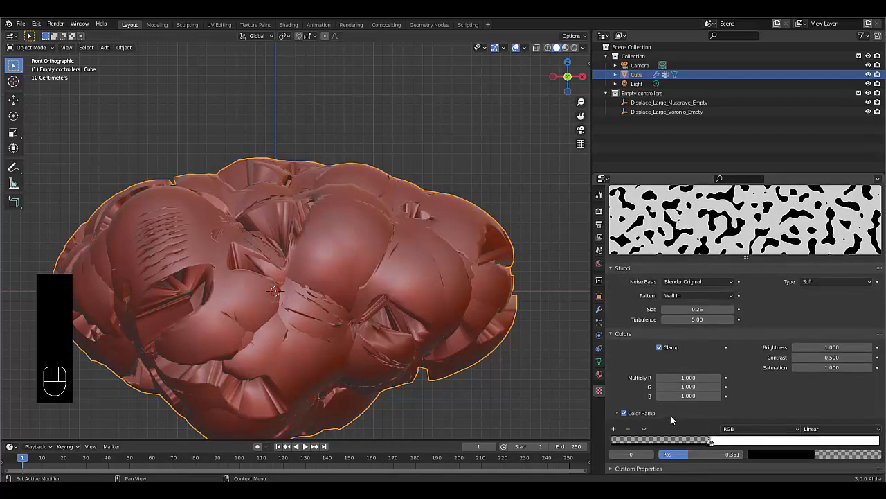
pyautogui.moveTo(711, 447); pyautogui.dragTo(707, 445)
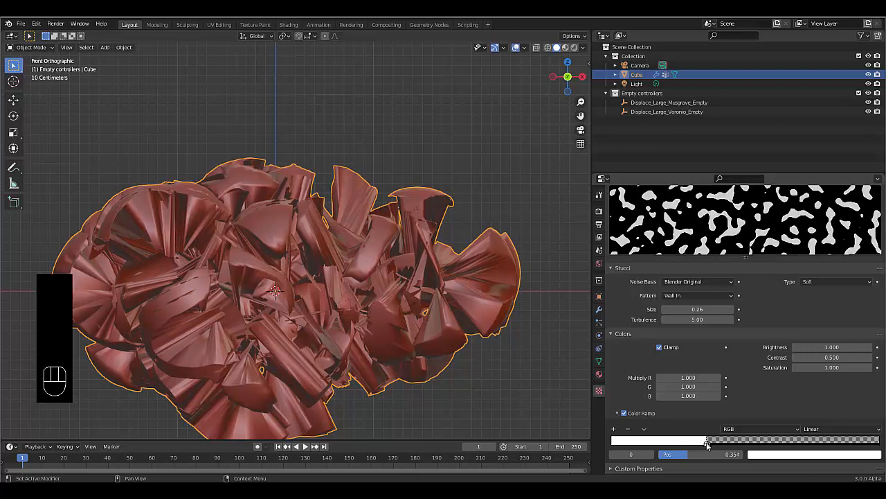
# - Set the Stucci texture's size to 0.35 and its color contrast to 1.5
pyautogui.click(692, 310)
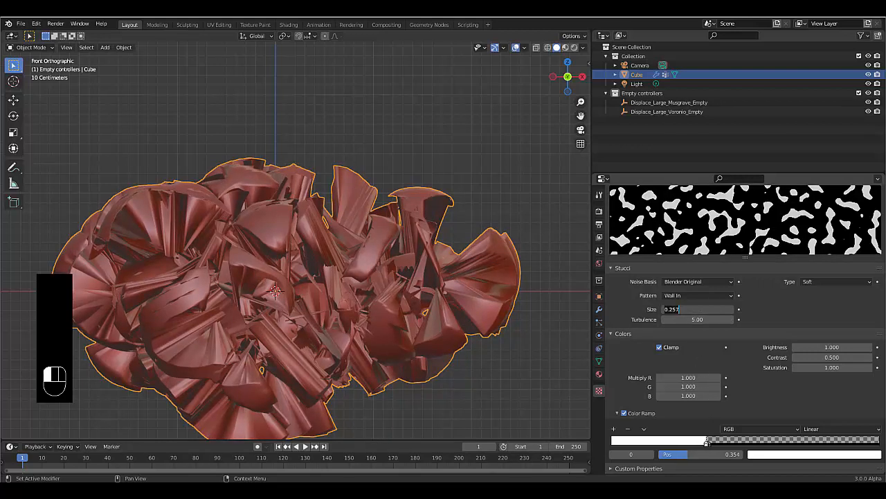
pyautogui.write('0.35')
pyautogui.press('Return')
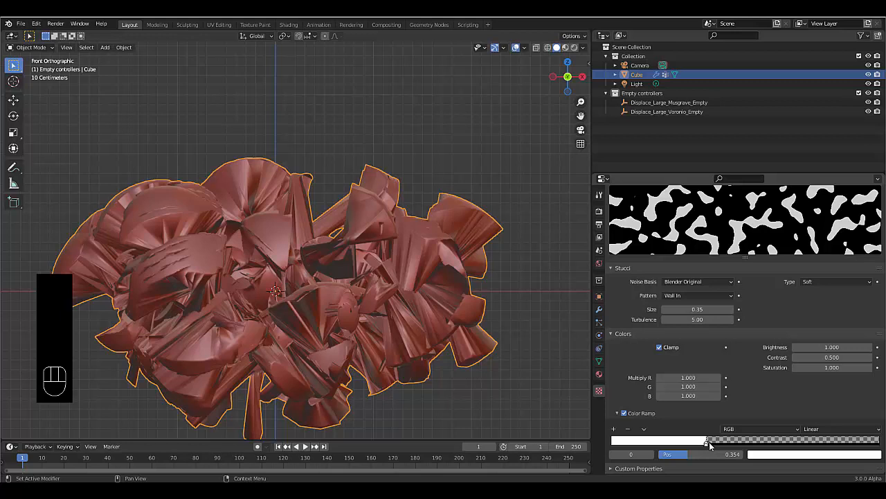
pyautogui.click(812, 357)
pyautogui.write('1.5')
pyautogui.press('Return')
# - Return the Stucci noise type to Hard and move the color ramp's black stop to 0.350
pyautogui.click(817, 282)
pyautogui.click(810, 304)
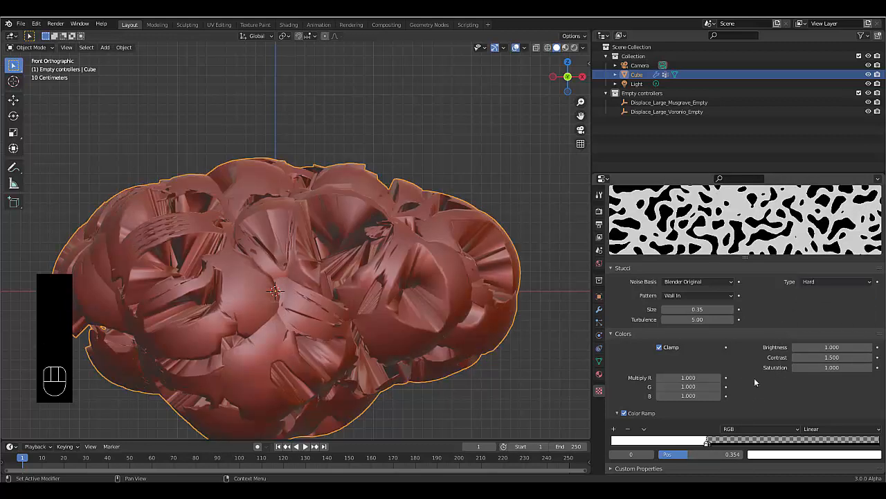
pyautogui.moveTo(704, 444)
pyautogui.mouseDown()
pyautogui.moveTo(669, 453)
pyautogui.moveTo(702, 444)
pyautogui.mouseUp()
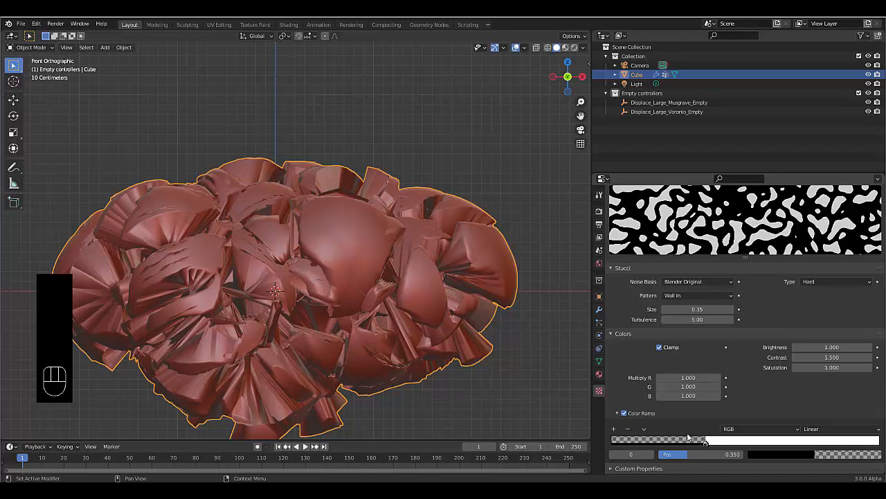
# - Flip the Stucci texture's color ramp and move its black stop to 0.637
pyautogui.click(646, 429)
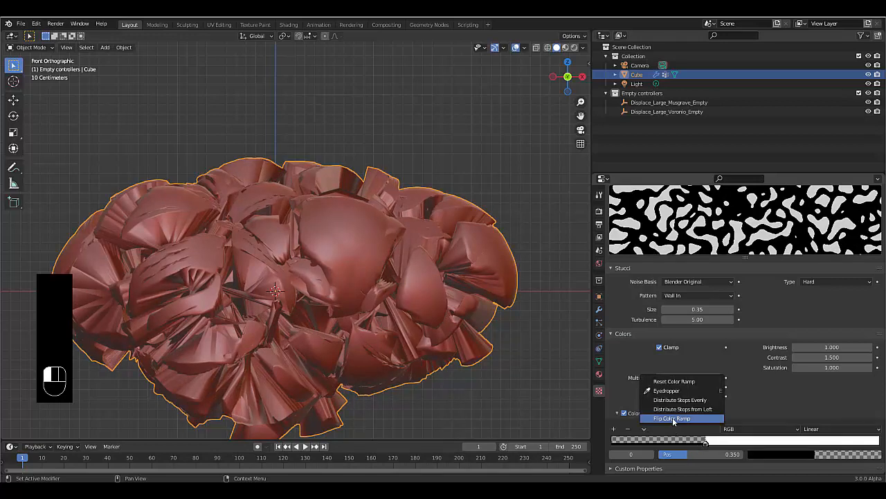
pyautogui.click(673, 417)
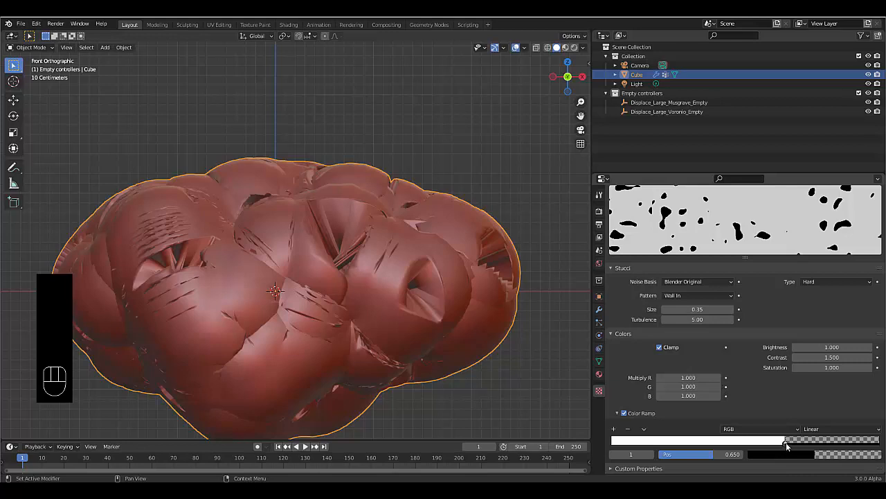
pyautogui.moveTo(786, 445); pyautogui.dragTo(784, 447)
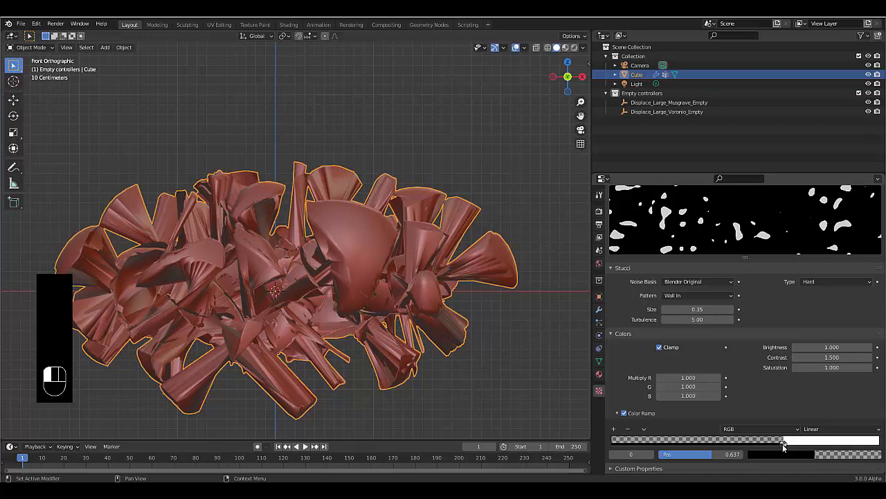
pyautogui.moveTo(784, 447); pyautogui.dragTo(784, 447)
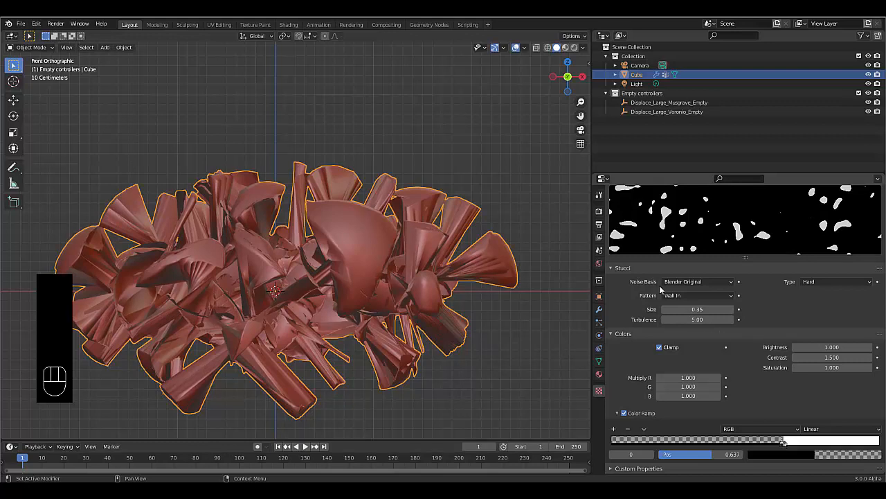
# - Reduce the Displace_Medium_Stucci modifier's strength to 0.11
pyautogui.click(599, 309)
pyautogui.click(781, 350)
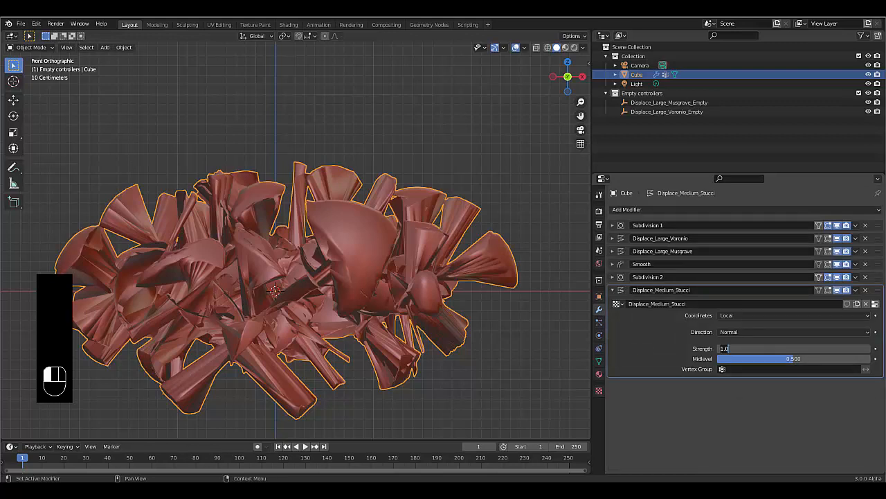
pyautogui.write('0.11')
pyautogui.press('Return')
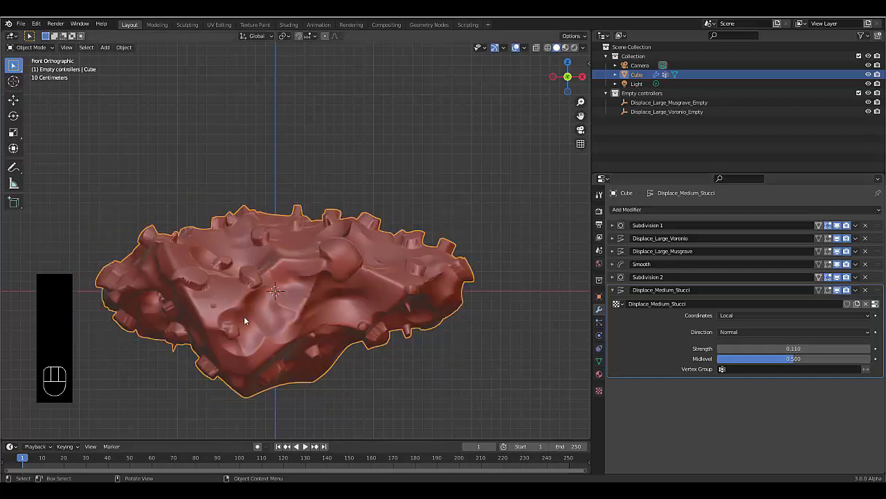
# - Move the black stop of the Stucci texture's color ramp past the white stop to 0.660
pyautogui.scroll(5, 244, 316)
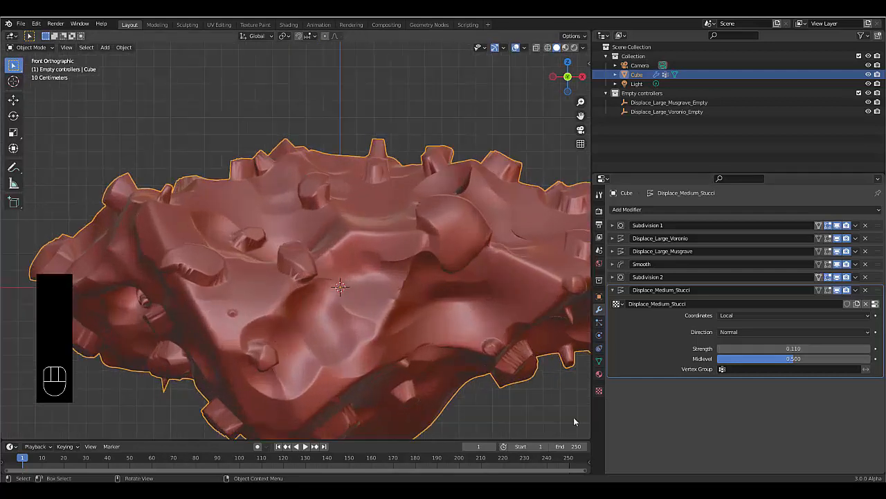
pyautogui.click(600, 392)
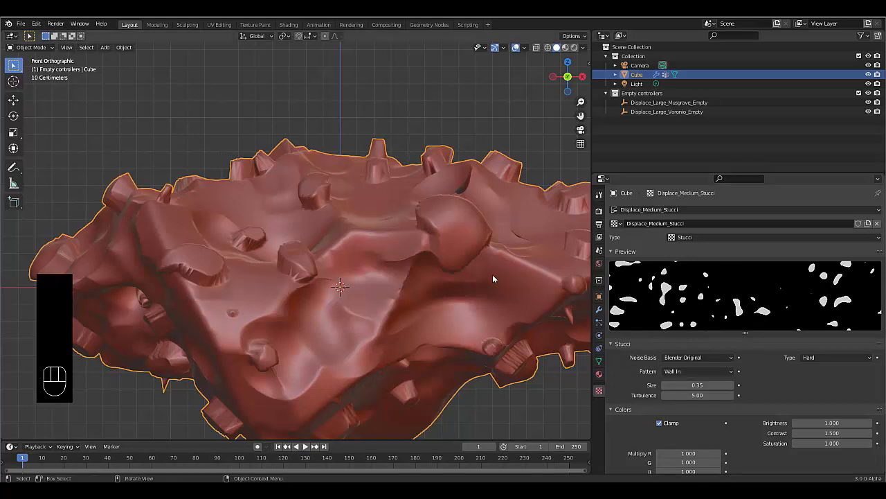
pyautogui.scroll(-3, 761, 356)
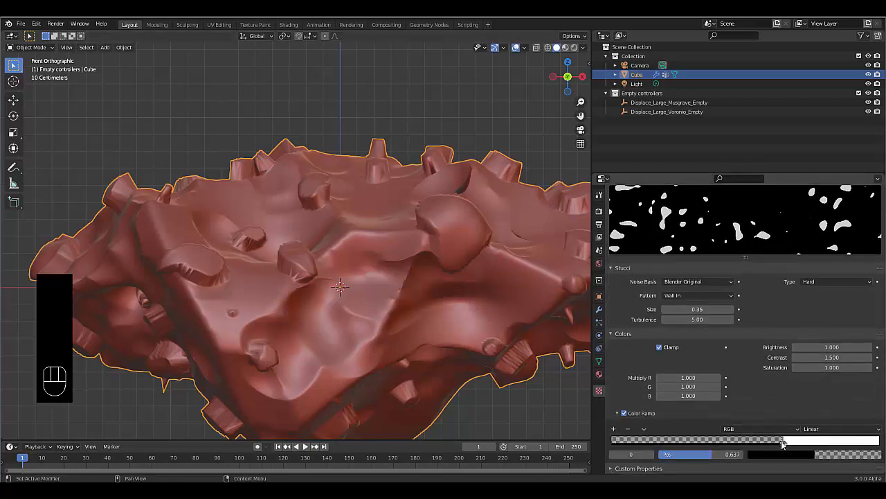
pyautogui.moveTo(782, 444); pyautogui.dragTo(789, 446)
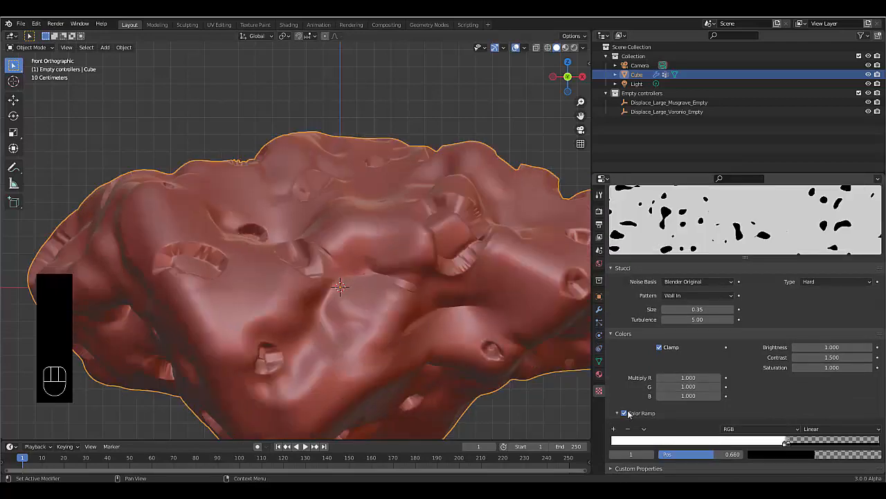
# - Inspect the dents around the asteroid and set the Displace_Medium_Stucci modifier's midlevel to 1
pyautogui.scroll(-3, 436, 300)
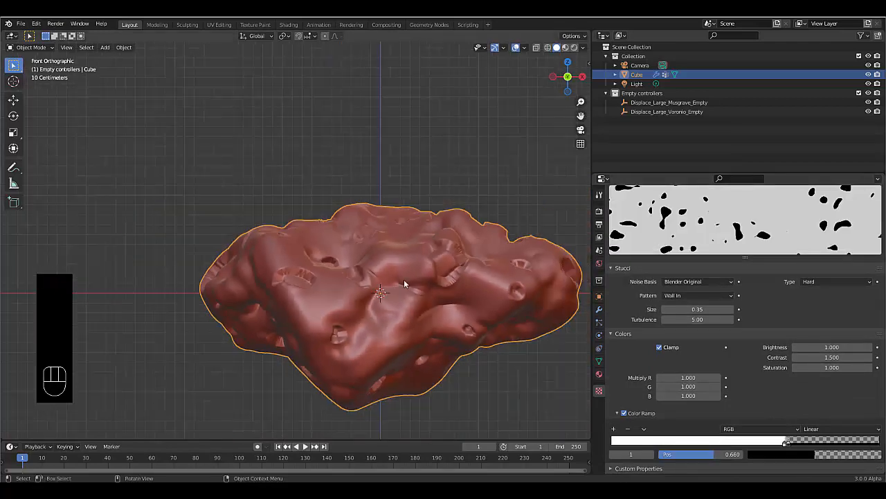
pyautogui.scroll(4, 404, 279)
pyautogui.moveTo(409, 284); pyautogui.dragTo(435, 290, button='middle')
pyautogui.scroll(2, 422, 293)
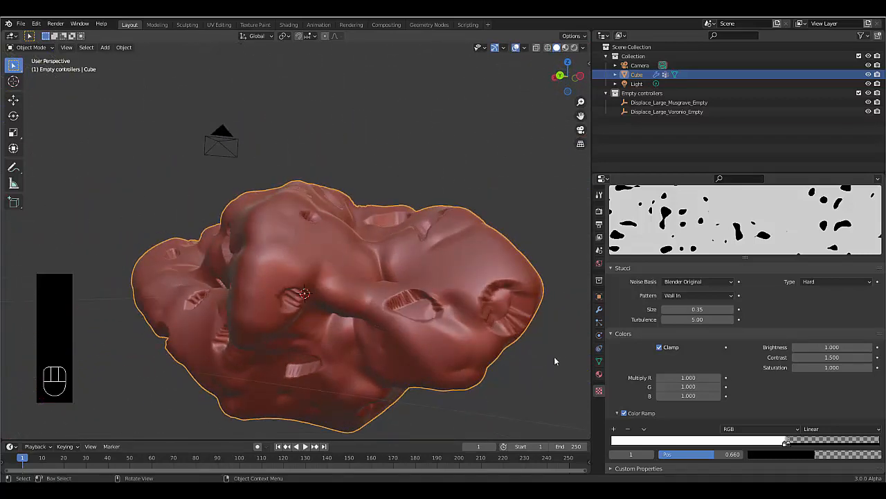
pyautogui.click(599, 309)
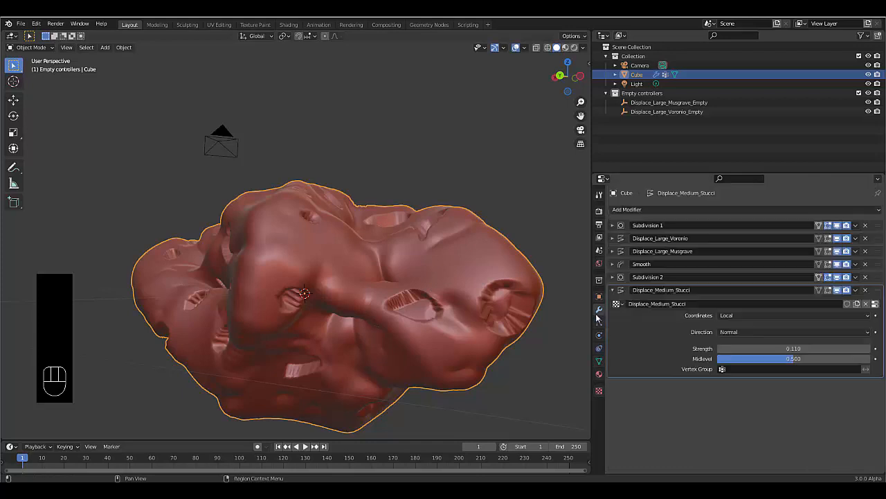
pyautogui.click(792, 358)
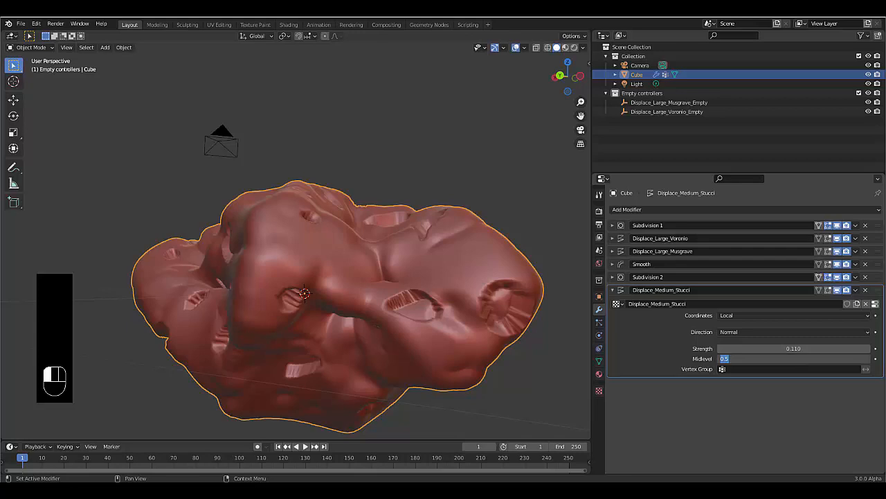
pyautogui.write('1')
pyautogui.press('Return')
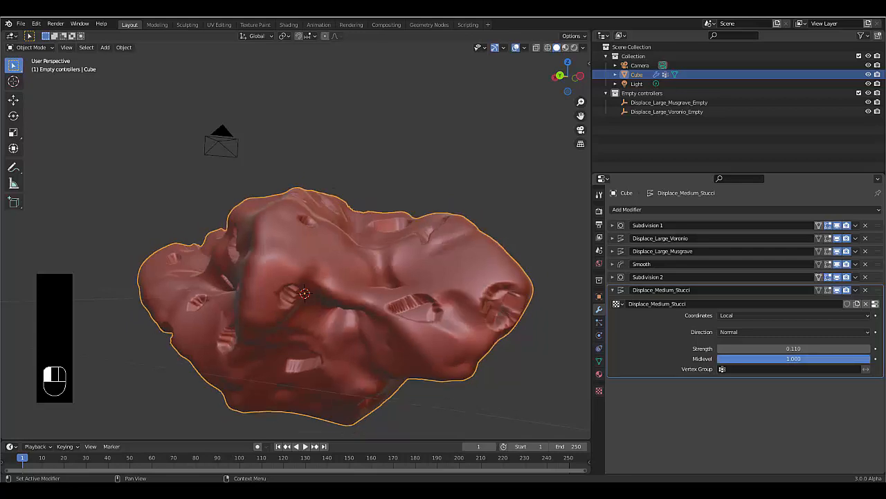
# - Test a strength of 0.2 on the Displace_Medium_Stucci modifier and settle on 0.15
pyautogui.keyDown('shift'); pyautogui.click(793, 348); pyautogui.keyUp('shift')
pyautogui.moveTo(793, 348)
pyautogui.keyDown('shift'); pyautogui.mouseDown()
pyautogui.moveTo(824, 348)
pyautogui.moveTo(810, 348)
pyautogui.mouseUp(); pyautogui.keyUp('shift')
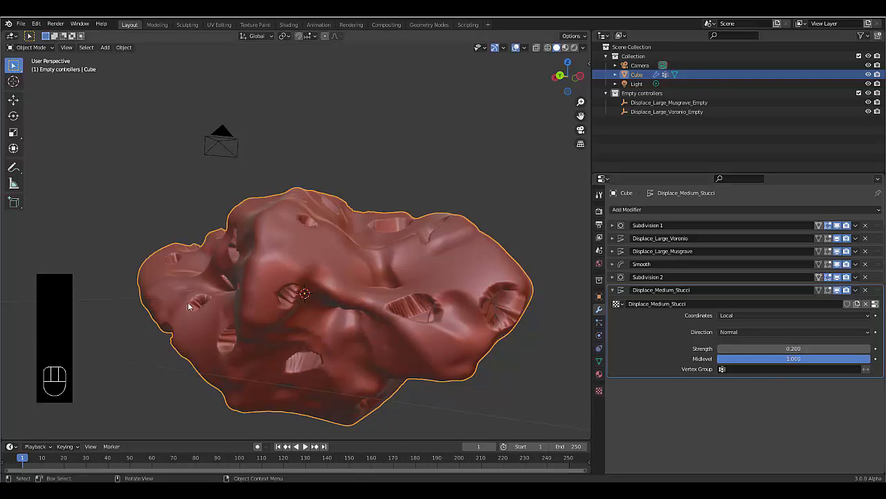
pyautogui.moveTo(188, 302); pyautogui.dragTo(277, 315, button='middle')
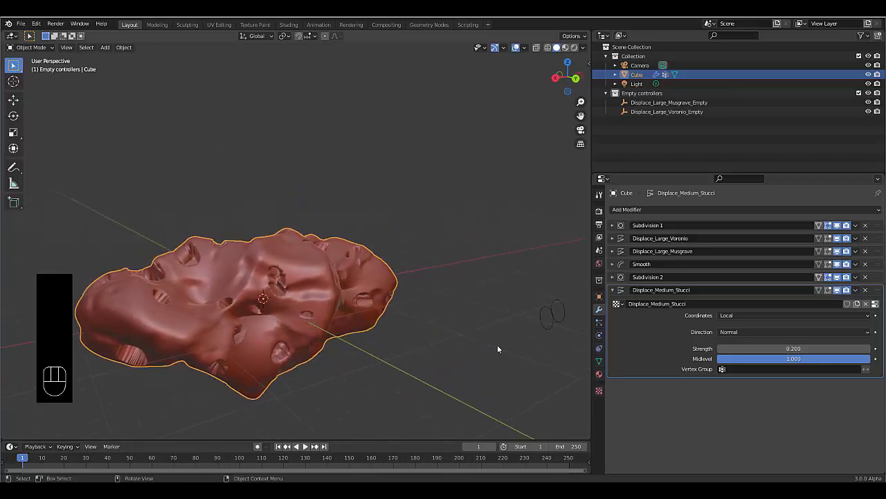
pyautogui.click(791, 348)
pyautogui.write('0')
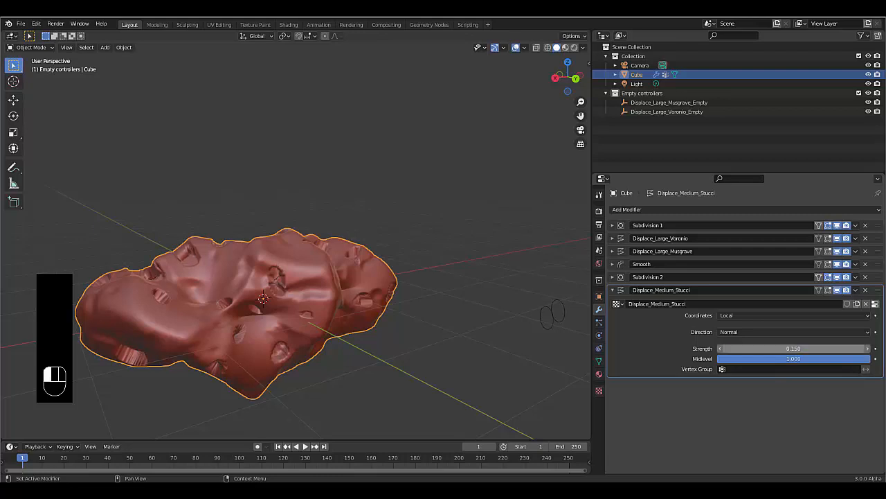
pyautogui.press('Return')
# - Try a larger size of 0.95 for the Displace_Medium_Stucci texture
pyautogui.click(599, 390)
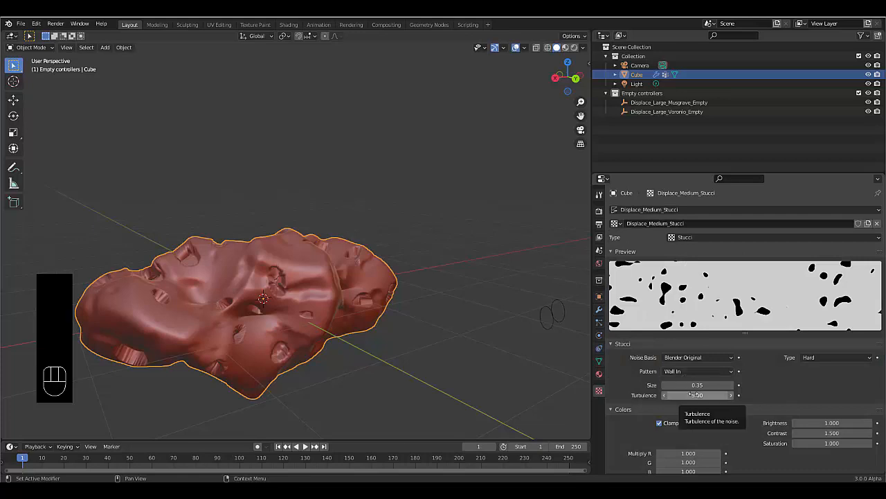
pyautogui.scroll(-3, 696, 398)
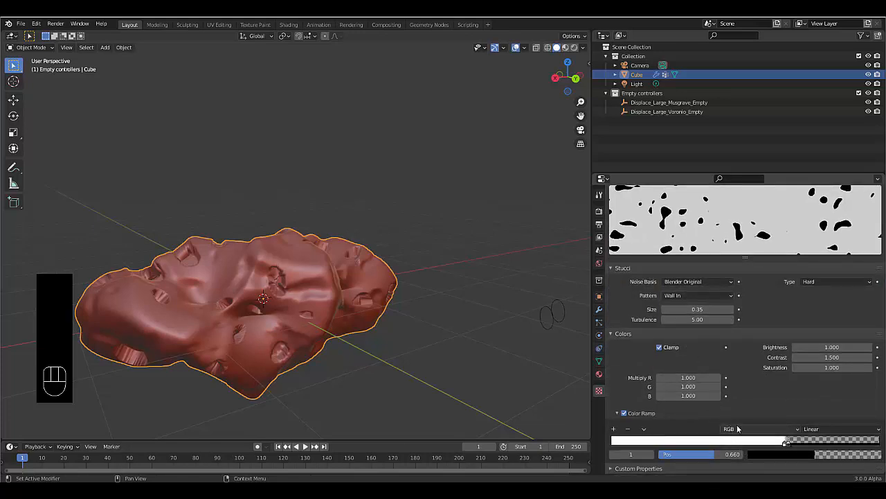
pyautogui.click(698, 311)
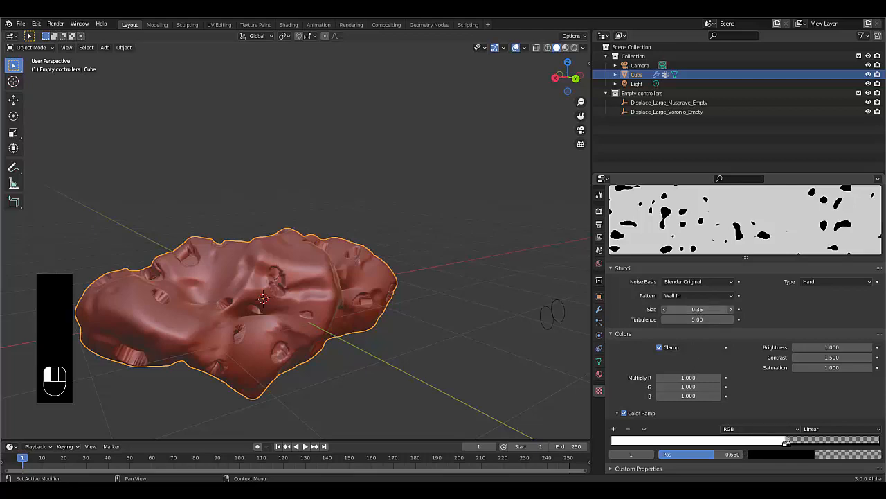
pyautogui.moveTo(698, 310); pyautogui.dragTo(776, 310)
pyautogui.click(696, 309)
pyautogui.write('0')
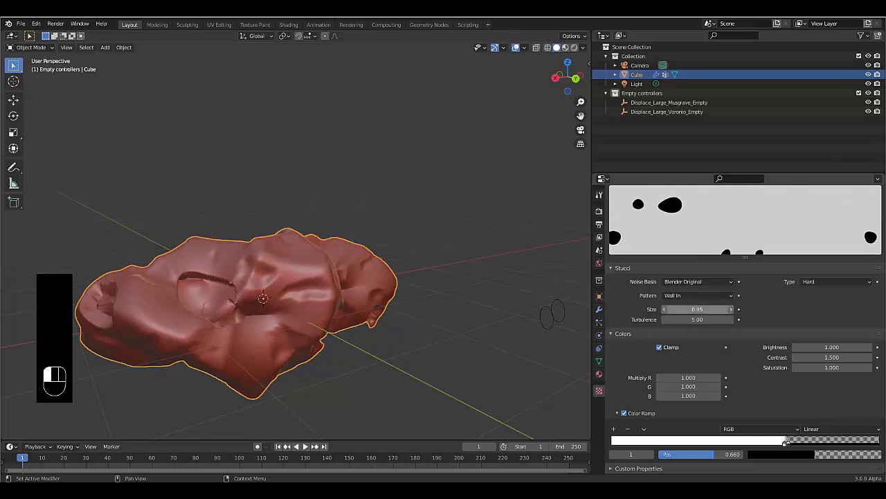
# - Set the Stucci texture's size to 0.75 and check the craters from another side
pyautogui.doubleClick(675, 309)
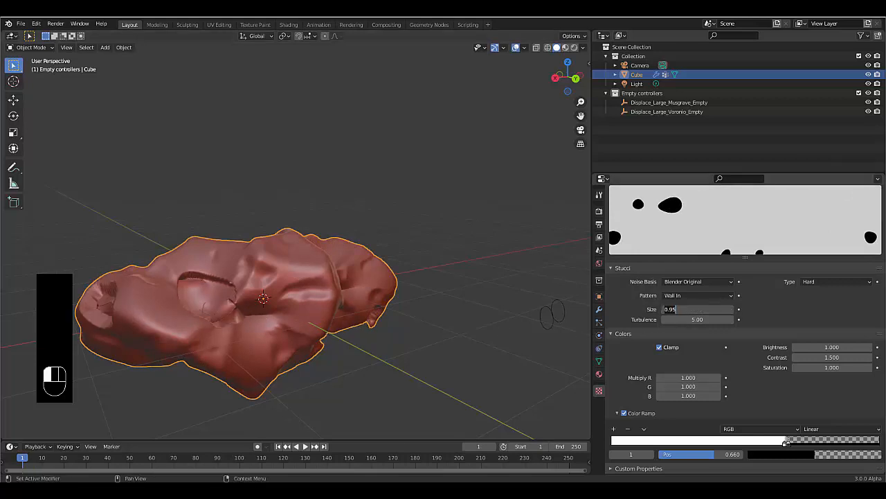
pyautogui.write('0.')
pyautogui.press('Return')
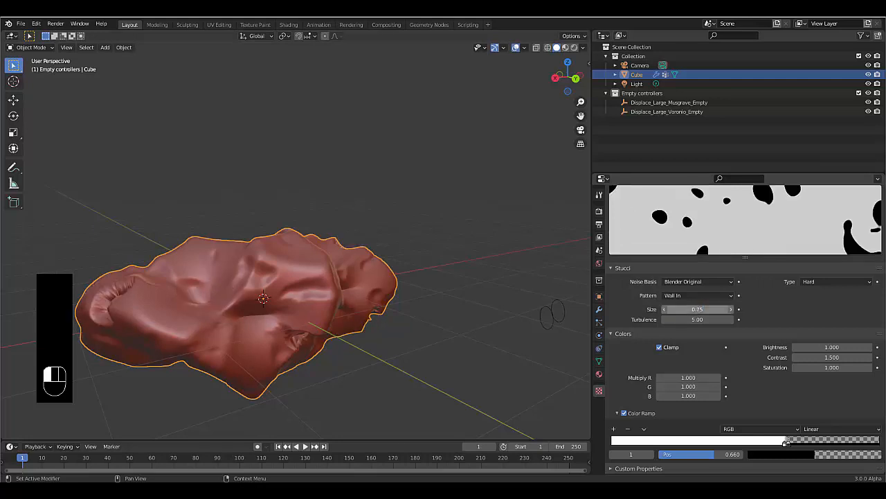
pyautogui.moveTo(281, 301); pyautogui.dragTo(415, 312, button='middle')
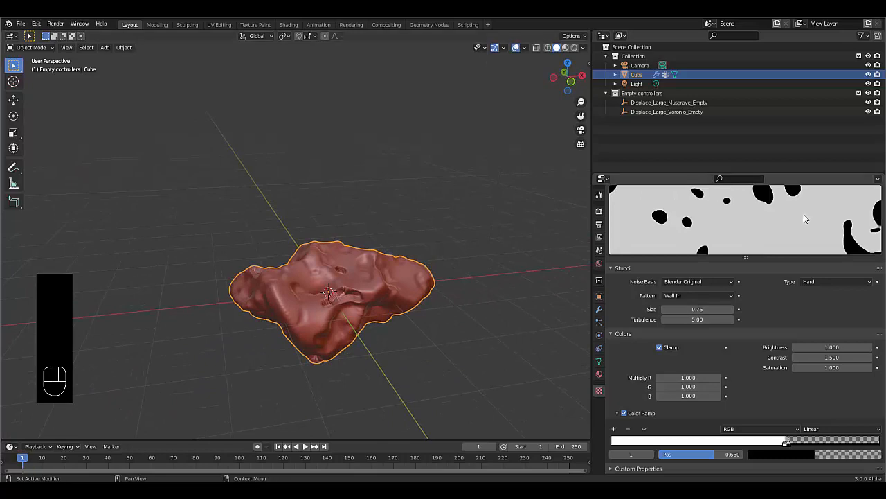
# - Duplicate the Displace_Large_Musgrave_Empty controller and move the copy about 0.52 m in the negative X direction
pyautogui.scroll(3, 319, 311)
pyautogui.moveTo(320, 312); pyautogui.dragTo(341, 292, button='middle')
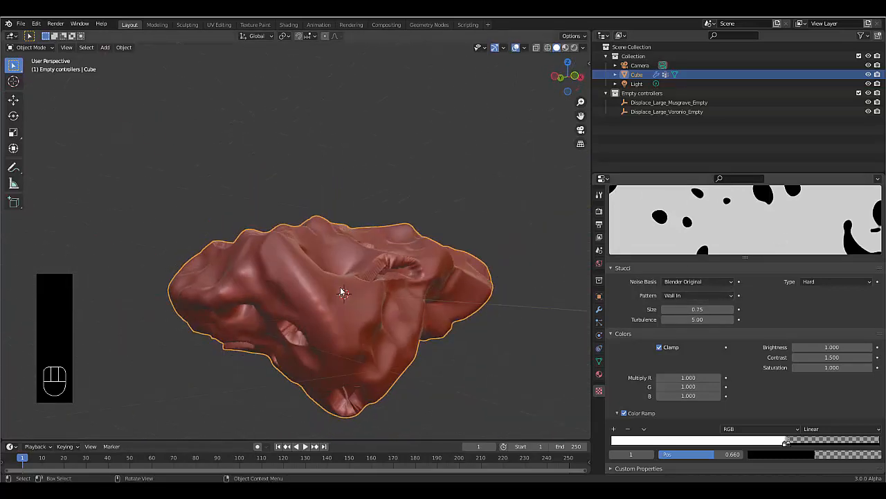
pyautogui.click(599, 309)
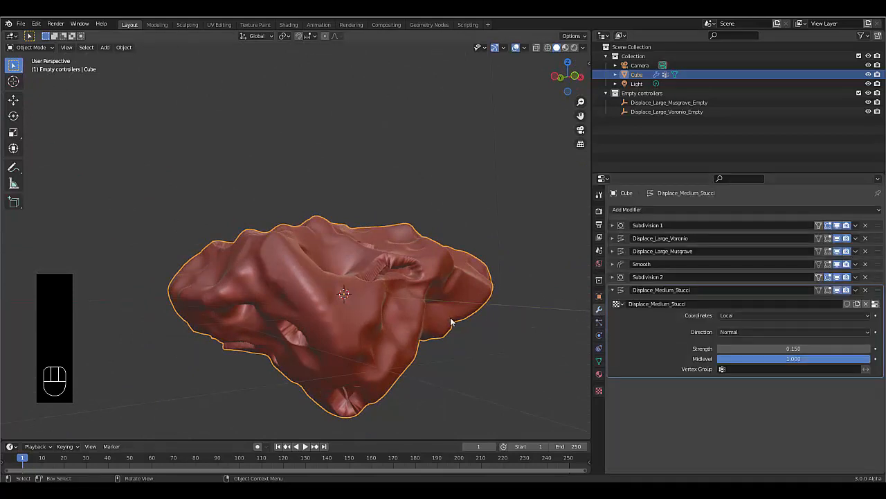
pyautogui.scroll(-3, 437, 321)
pyautogui.press('KP_1')
pyautogui.scroll(-4, 398, 322)
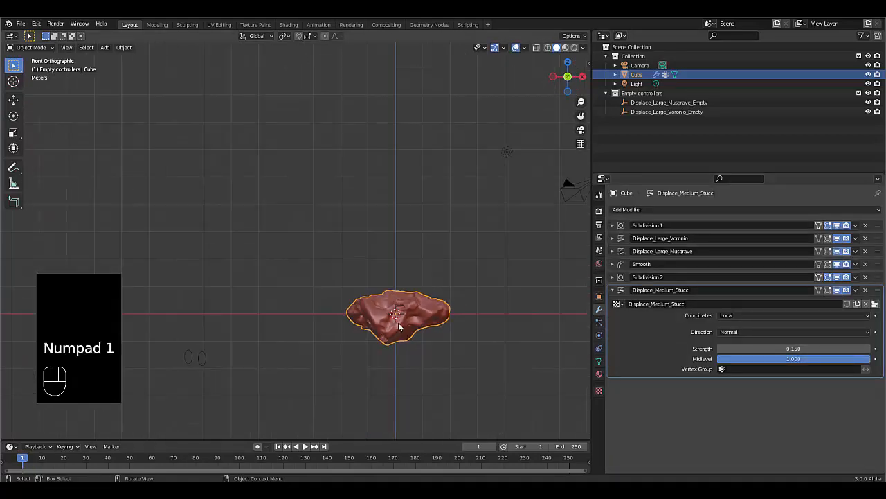
pyautogui.scroll(2, 85, 394)
pyautogui.click(234, 340)
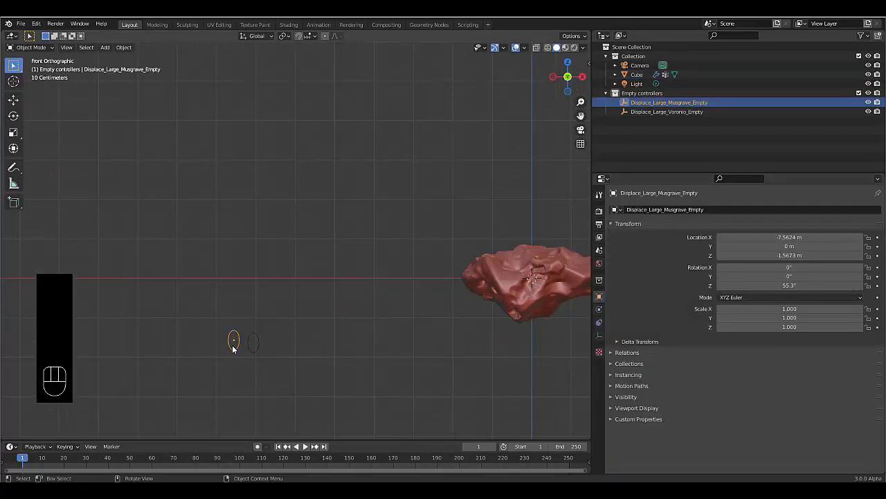
pyautogui.hotkey('shift', 'd')
pyautogui.press('x')
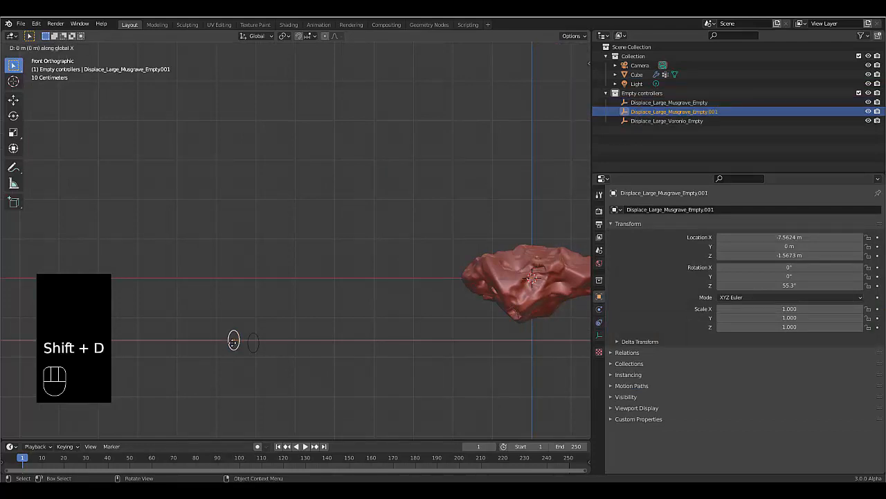
pyautogui.click(511, 310)
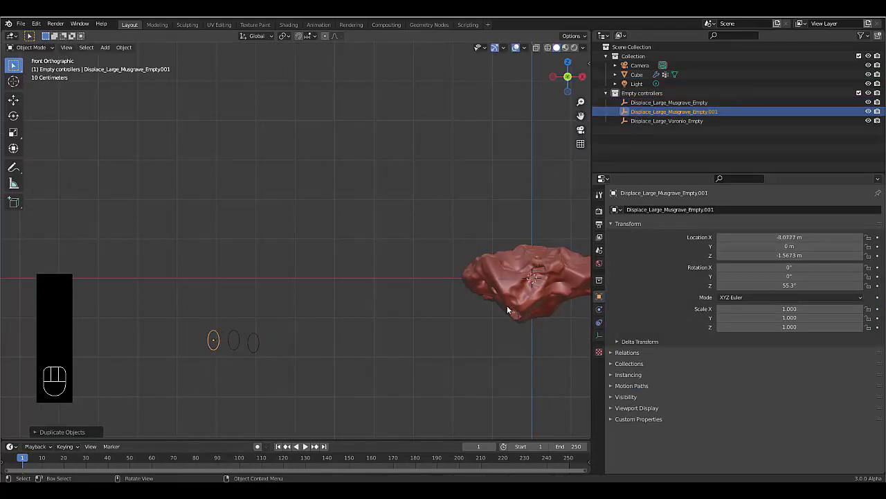
# - Rename the duplicated empty as Displace_Medium_Stucci_Empty, reusing the asteroid's Stucci texture name
pyautogui.click(524, 297)
pyautogui.click(701, 309)
pyautogui.keyDown('ctrl'); pyautogui.click(701, 305); pyautogui.keyUp('ctrl')
pyautogui.hotkey('ctrl', 'c')
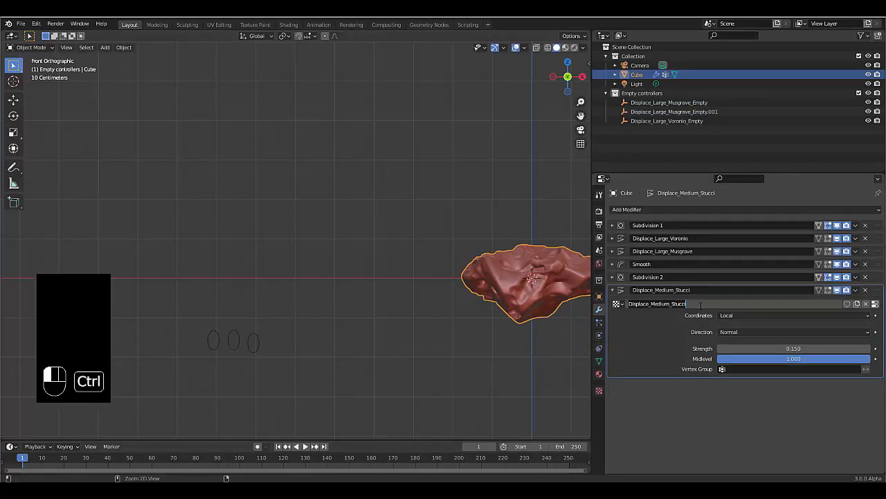
pyautogui.doubleClick(699, 111)
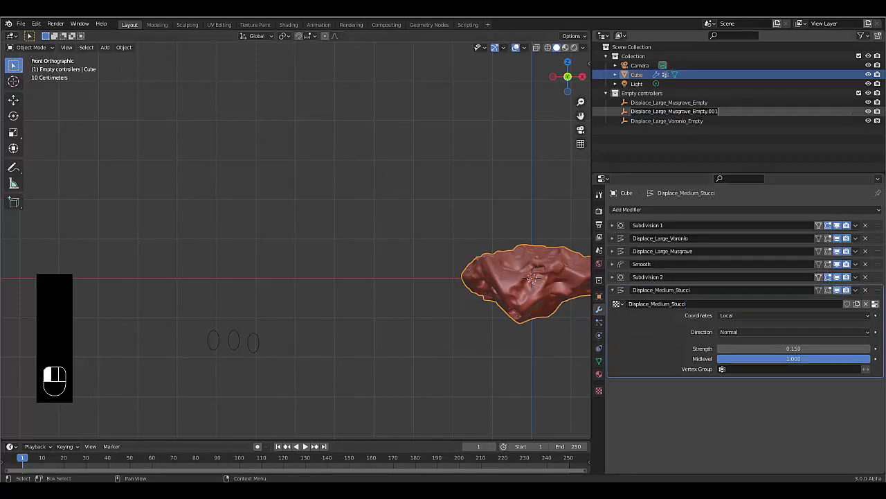
pyautogui.hotkey('ctrl', 'v')
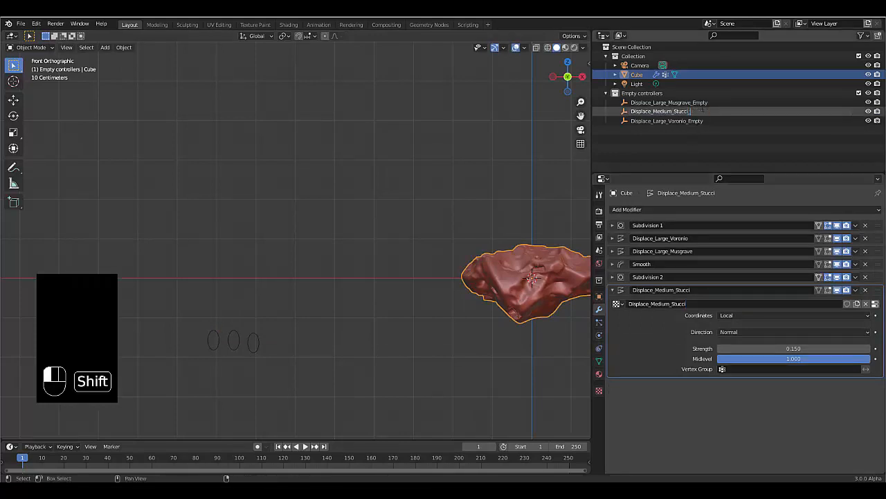
pyautogui.write('_Empty')
pyautogui.press('Return')
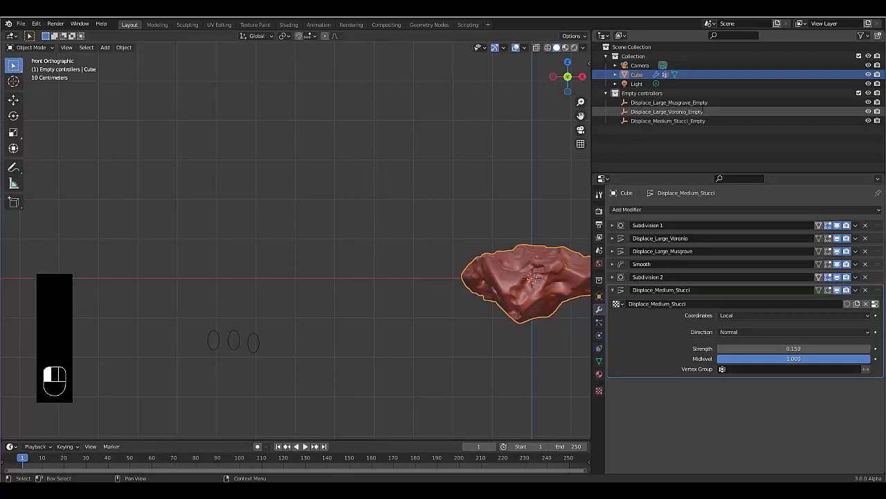
# - Set the Displace_Medium_Stucci modifier's texture coordinates to Object, using Displace_Medium_Stucci_Empty
pyautogui.click(789, 316)
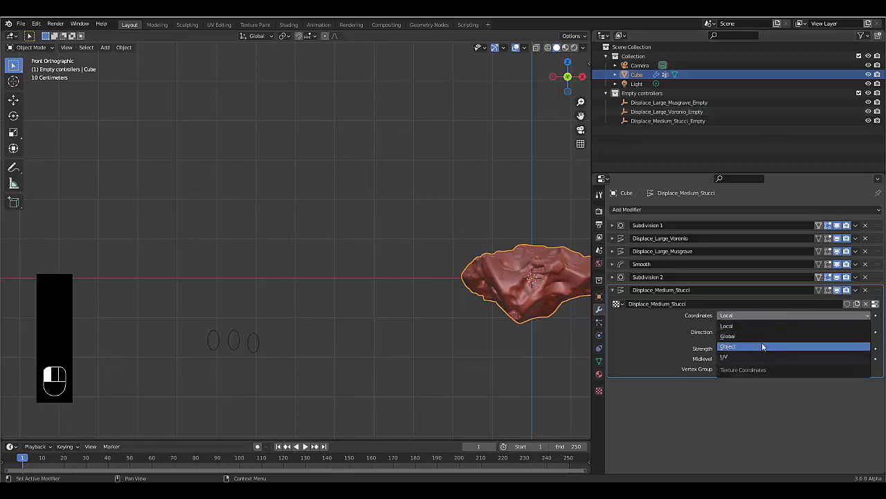
pyautogui.click(763, 345)
pyautogui.click(753, 327)
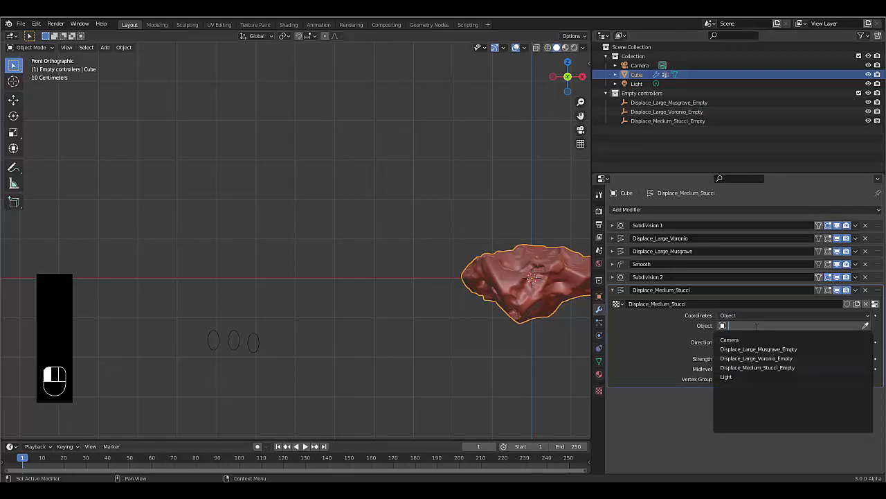
pyautogui.click(762, 367)
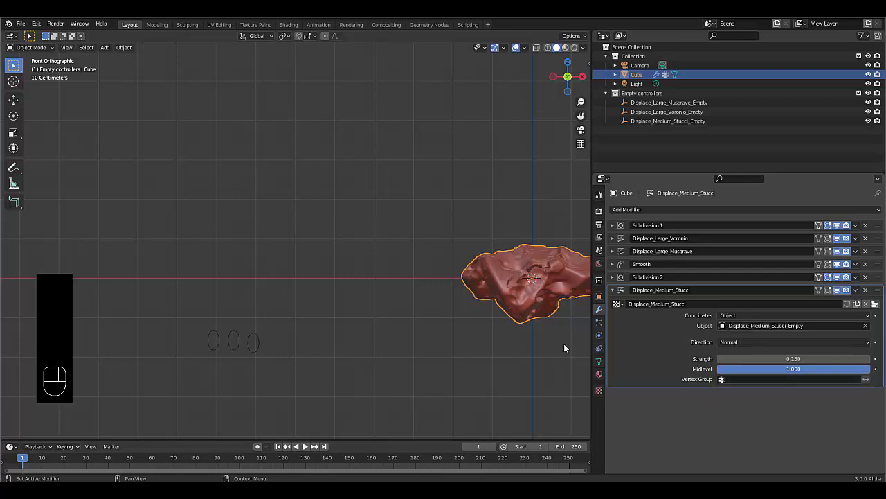
# - Move Displace_Medium_Stucci_Empty to about X -7.71 m, Z -0.20 m to reposition the craters on the asteroid
pyautogui.click(214, 332)
pyautogui.scroll(-3, 215, 333)
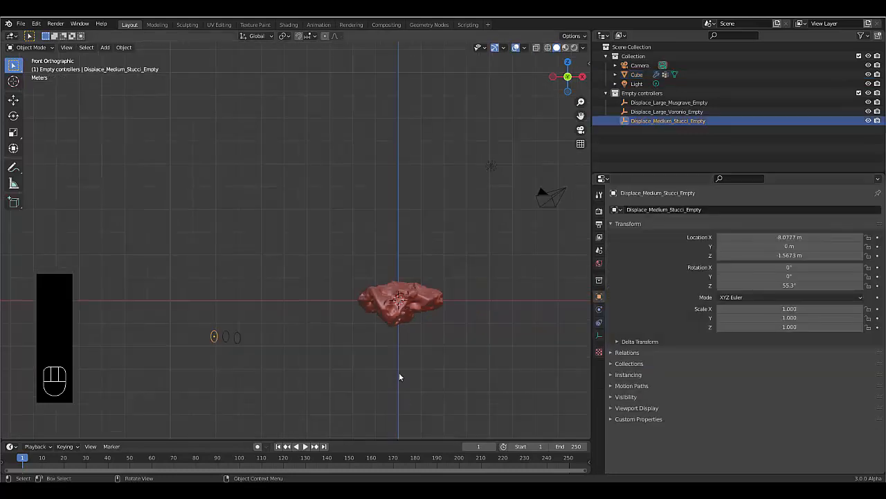
pyautogui.scroll(4, 399, 354)
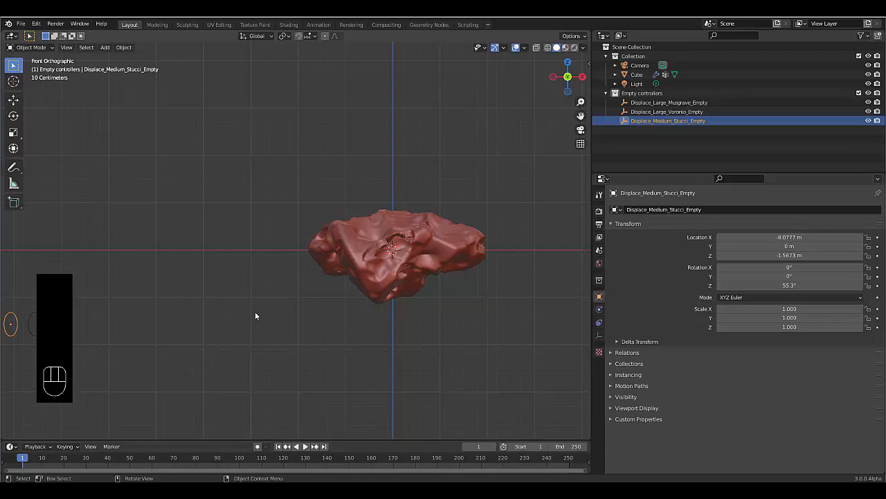
pyautogui.press('g')
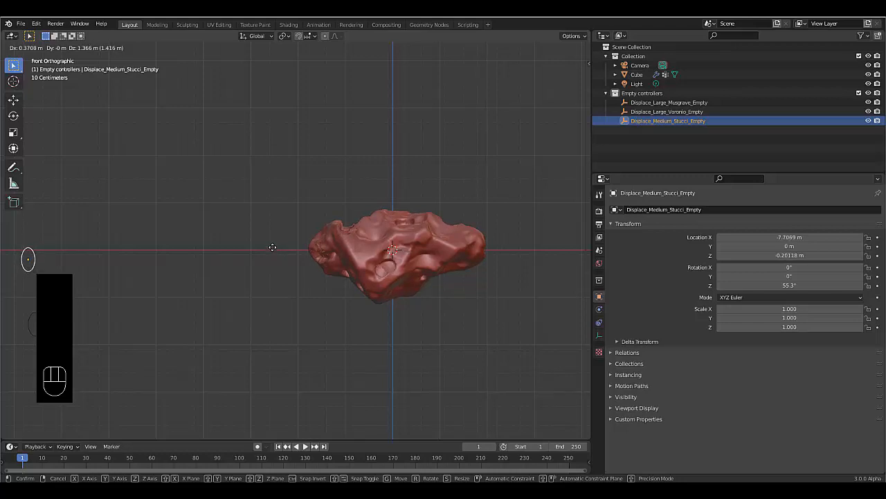
pyautogui.click(273, 248)
pyautogui.moveTo(397, 262); pyautogui.dragTo(524, 308, button='middle')
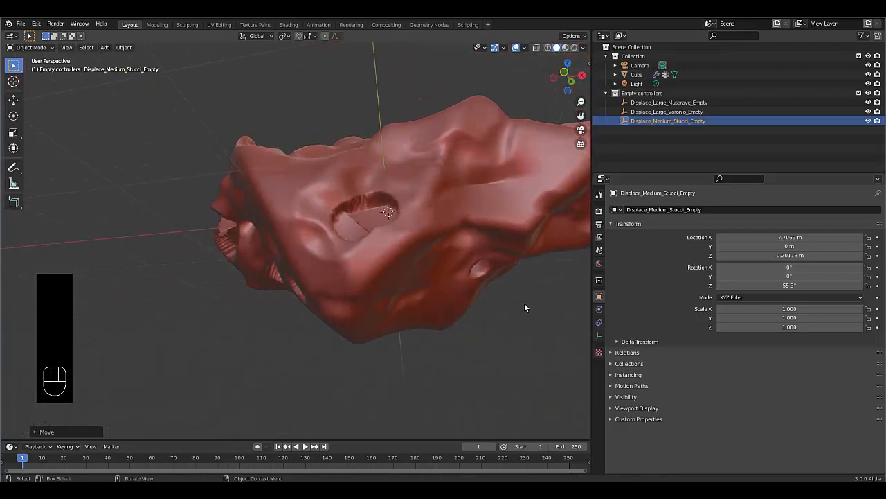
# - Set the asteroid's Displace_Medium_Stucci modifier strength to 0.11 and check the crater depth up close
pyautogui.click(354, 257)
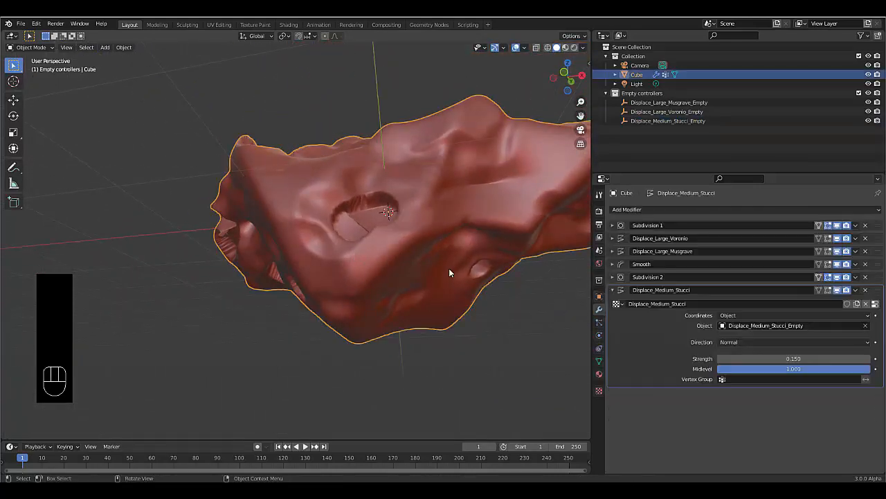
pyautogui.click(762, 358)
pyautogui.press('BackSpace')
pyautogui.write('1')
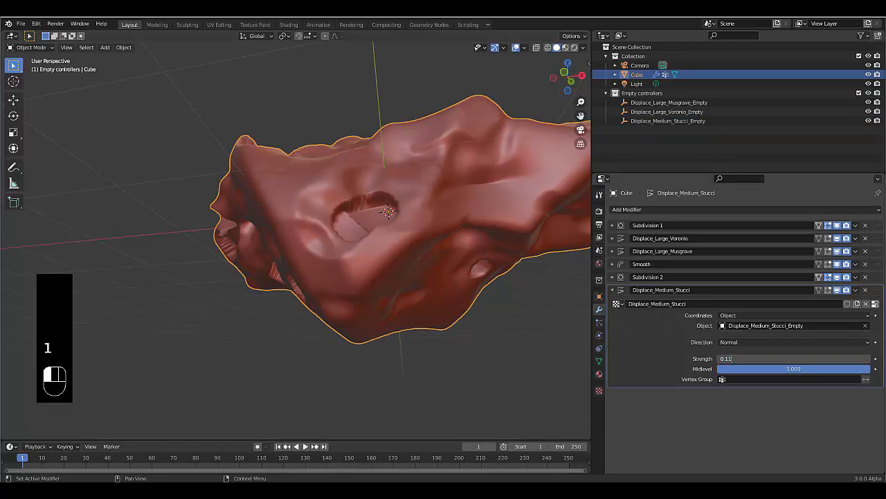
pyautogui.press('Return')
pyautogui.moveTo(494, 271); pyautogui.dragTo(474, 262, button='middle')
pyautogui.scroll(3, 331, 193)
pyautogui.moveTo(331, 192); pyautogui.dragTo(173, 342, button='middle')
pyautogui.scroll(2, 258, 288)
# - Move Displace_Medium_Stucci_Empty to about X -7.57 m, Y -0.45 m, Z -0.39 m to shift the craters again
pyautogui.click(714, 120)
pyautogui.press('g')
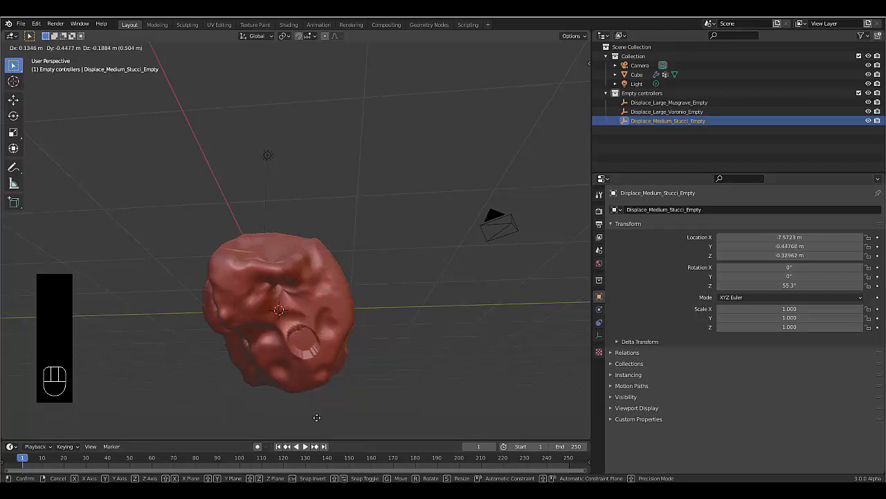
pyautogui.click(317, 420)
# - Examine the shifted craters around the asteroid and the controller empties from the front
pyautogui.moveTo(317, 420); pyautogui.dragTo(302, 277, button='middle')
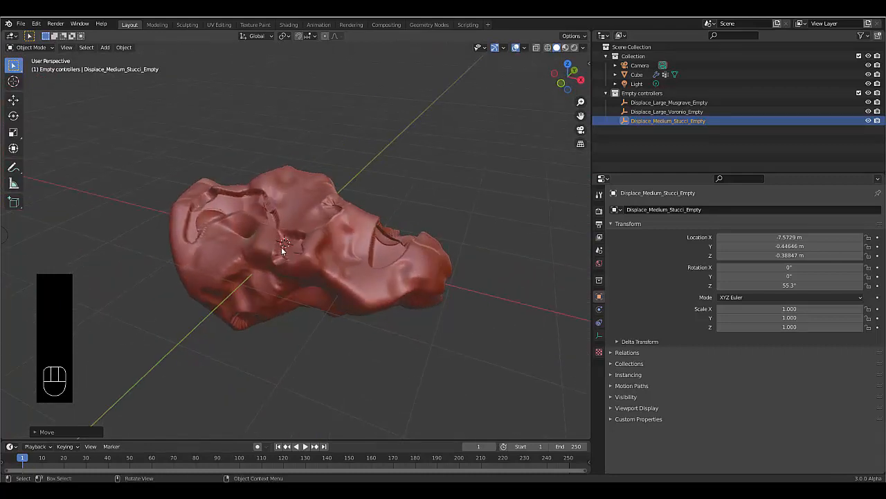
pyautogui.scroll(3, 297, 296)
pyautogui.scroll(-3, 204, 201)
pyautogui.moveTo(205, 200); pyautogui.dragTo(267, 206, button='middle')
pyautogui.scroll(2, 266, 206)
pyautogui.press('KP_1')
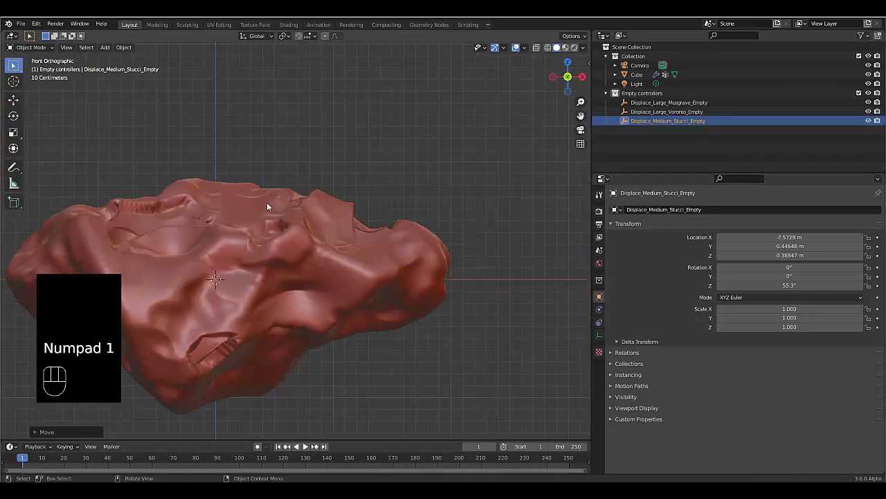
pyautogui.scroll(-5, 367, 248)
pyautogui.scroll(-4, 360, 254)
pyautogui.scroll(4, 220, 257)
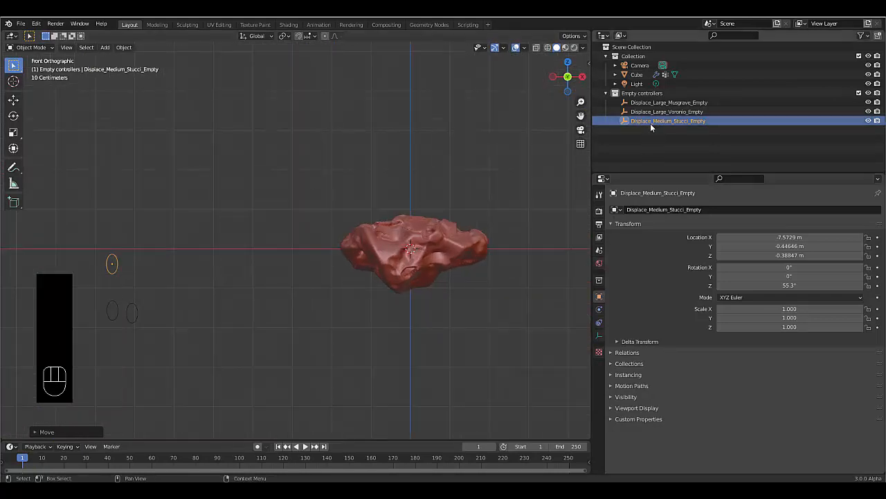
# - Collapse the asteroid's Displace_Medium_Stucci modifier and add another Displace modifier with a new texture
pyautogui.click(414, 267)
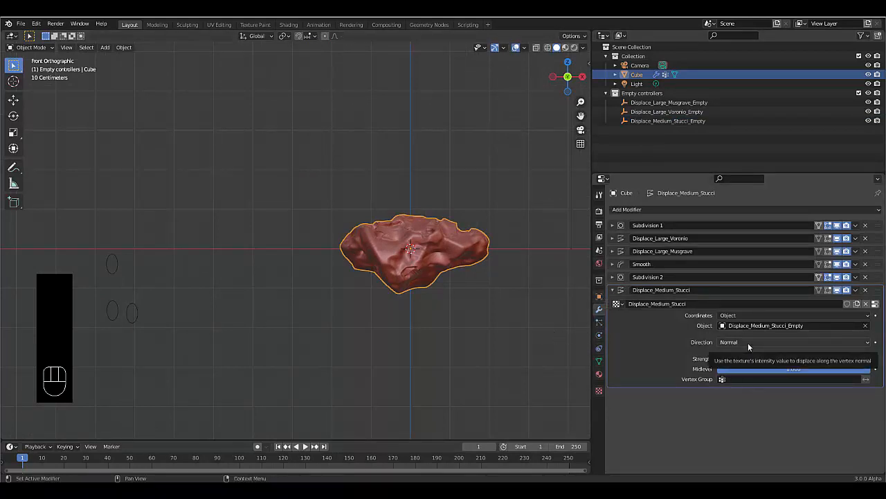
pyautogui.click(612, 290)
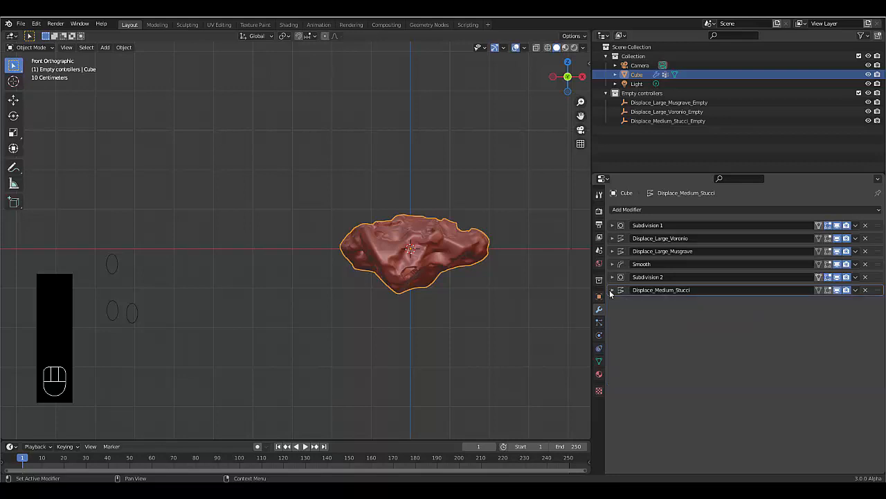
pyautogui.click(646, 209)
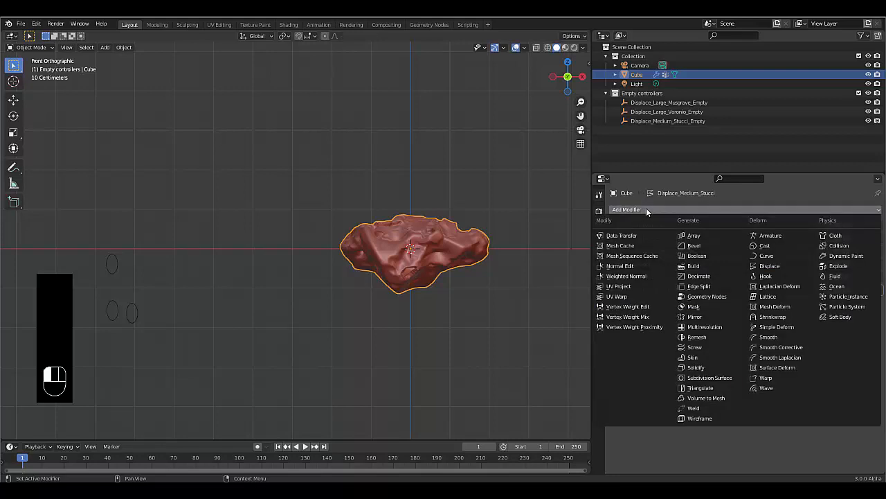
pyautogui.click(783, 267)
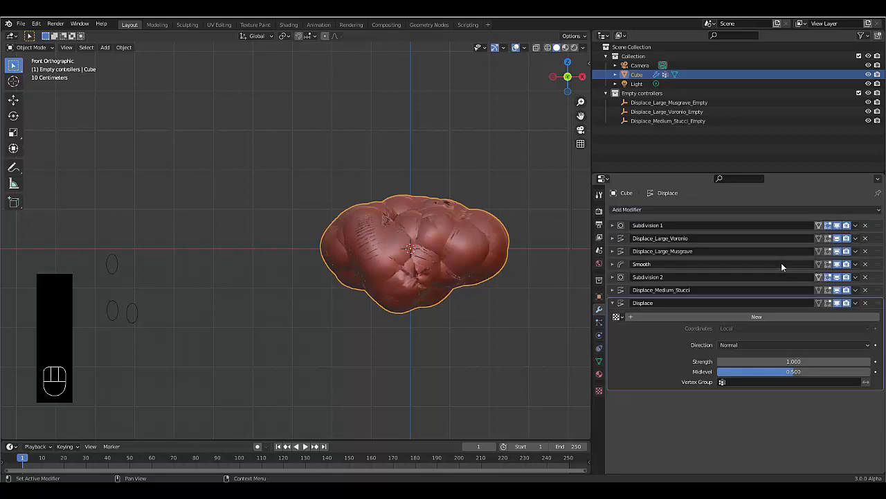
pyautogui.click(745, 312)
# - Name both the added Displace modifier and its texture Displace_Medium_Musgrave
pyautogui.click(675, 304)
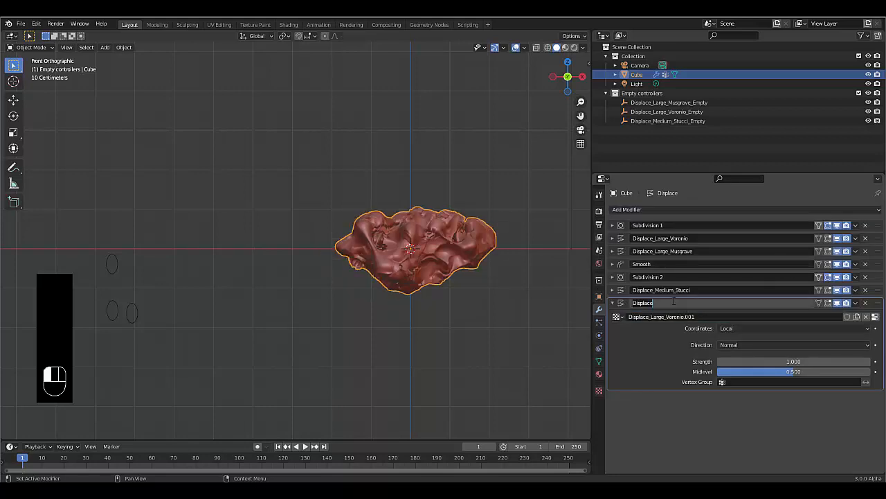
pyautogui.write('_Medium')
pyautogui.write('_Musgrave')
pyautogui.hotkey('ctrl', 'a')
pyautogui.hotkey('ctrl', 'c')
pyautogui.click(687, 349)
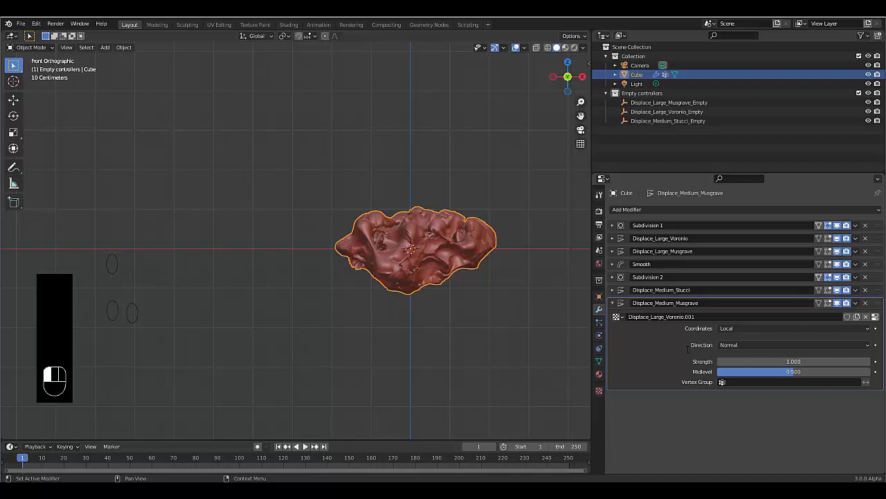
pyautogui.click(677, 316)
pyautogui.hotkey('ctrl', 'v')
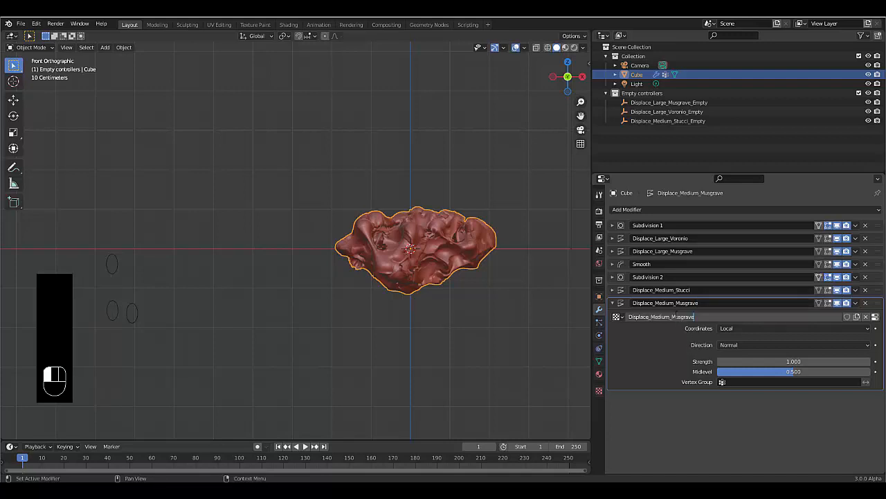
pyautogui.press('Return')
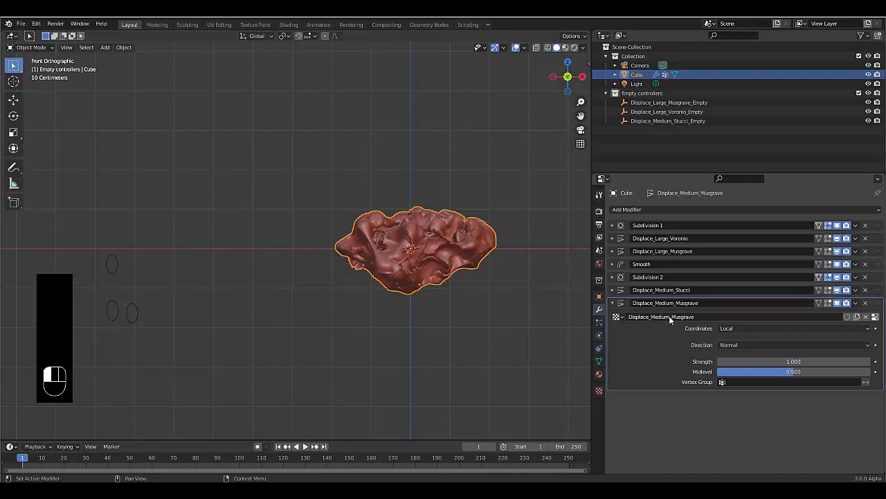
# - Set the Displace_Medium_Musgrave modifier's strength to 0.1
pyautogui.click(749, 361)
pyautogui.write('1.0')
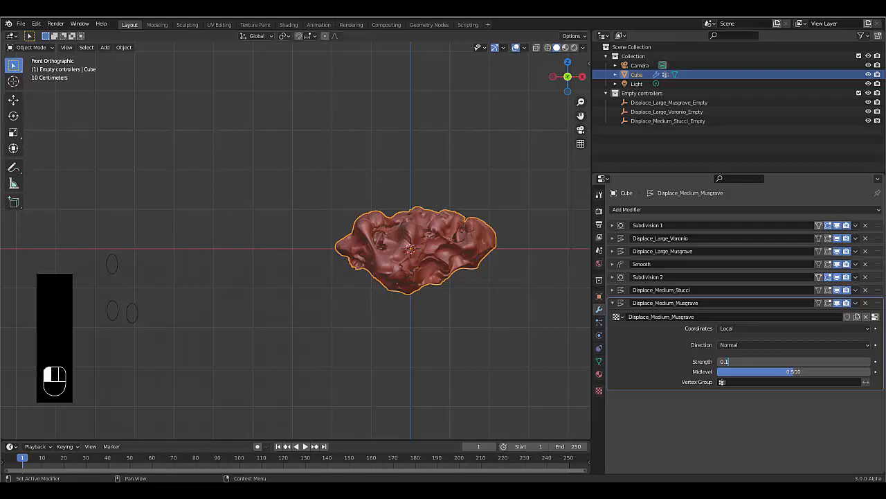
pyautogui.press('Return')
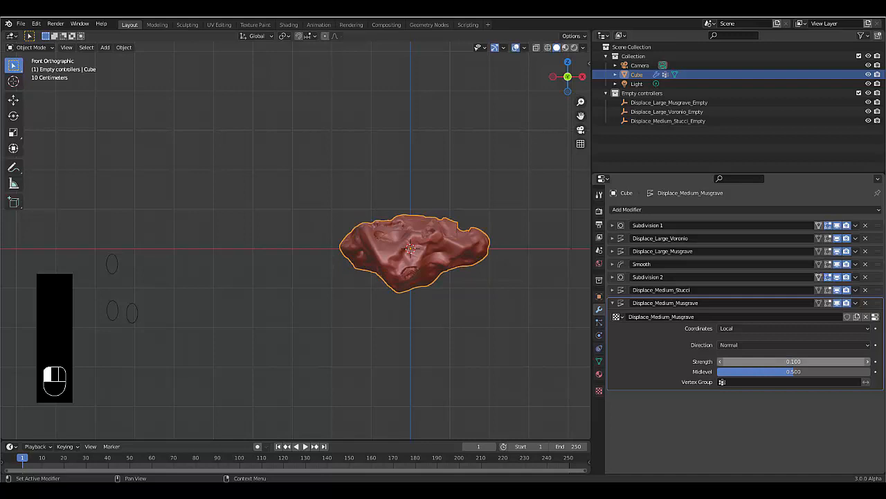
# - Open the texture settings of the Displace_Medium_Musgrave modifier
pyautogui.click(599, 390)
pyautogui.click(669, 209)
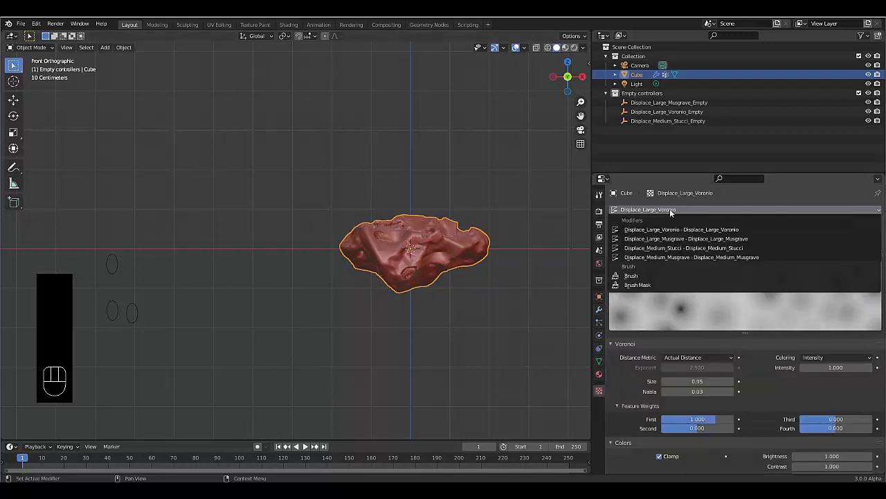
pyautogui.click(690, 258)
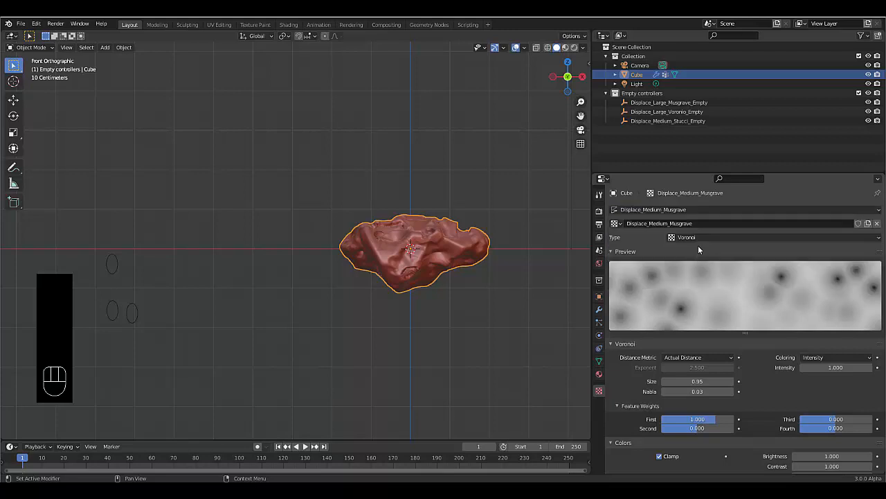
# - Change the Displace_Medium_Musgrave texture type to Musgrave and return to the modifier stack
pyautogui.click(692, 238)
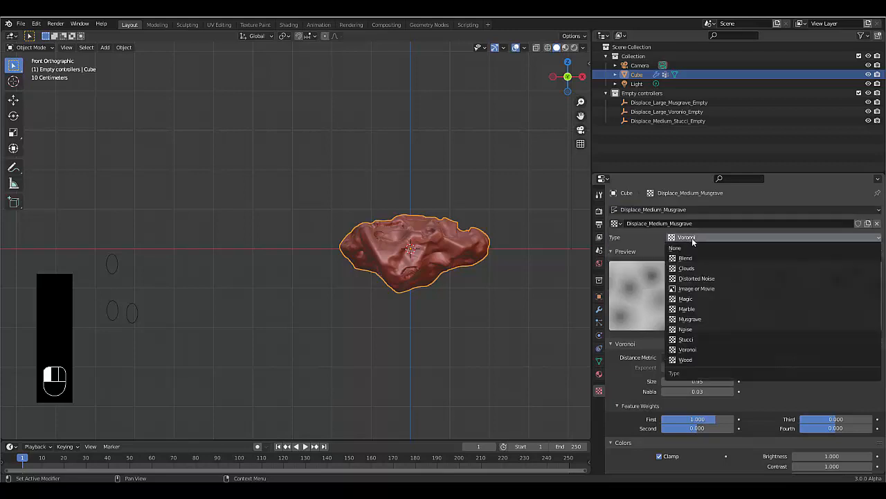
pyautogui.click(696, 319)
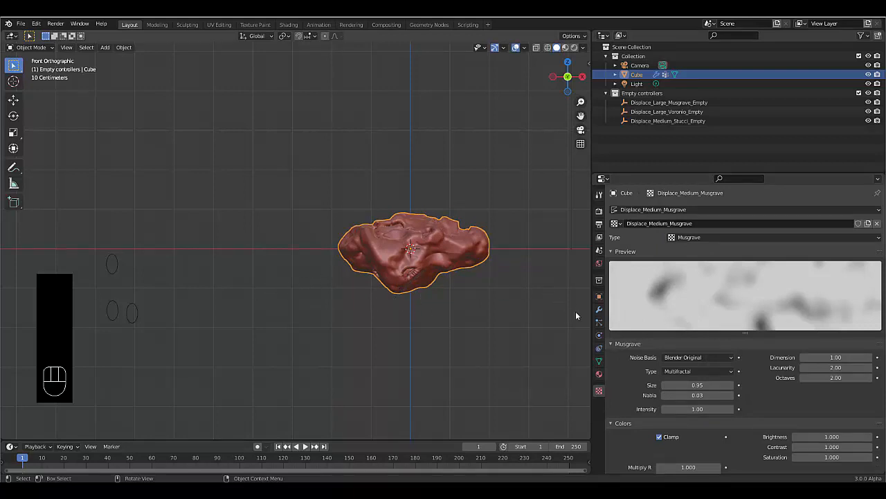
pyautogui.click(599, 309)
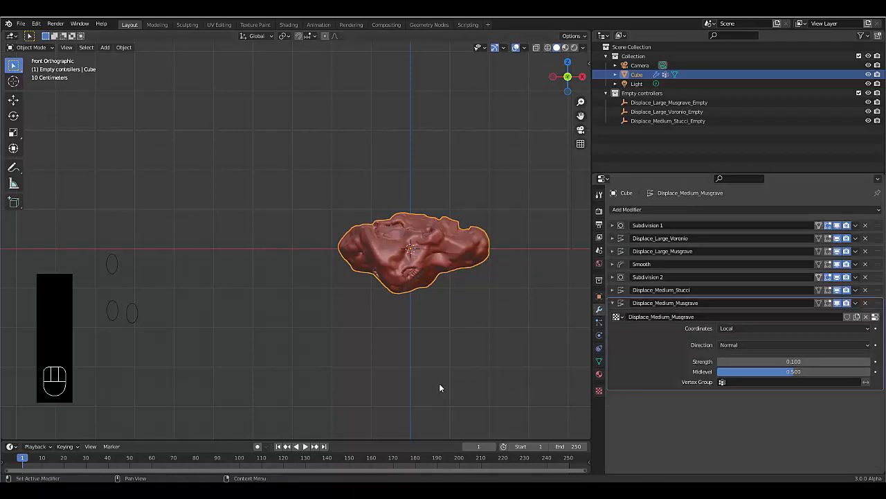
# - Duplicate the Displace_Medium_Stucci_Empty and place the copy about 0.9 m away along the global X axis
pyautogui.click(112, 264)
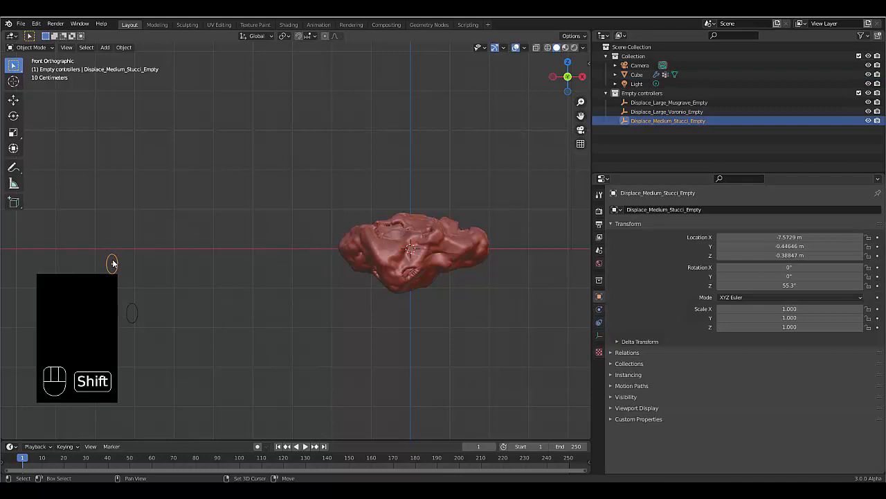
pyautogui.hotkey('shift', 'd')
pyautogui.press('x')
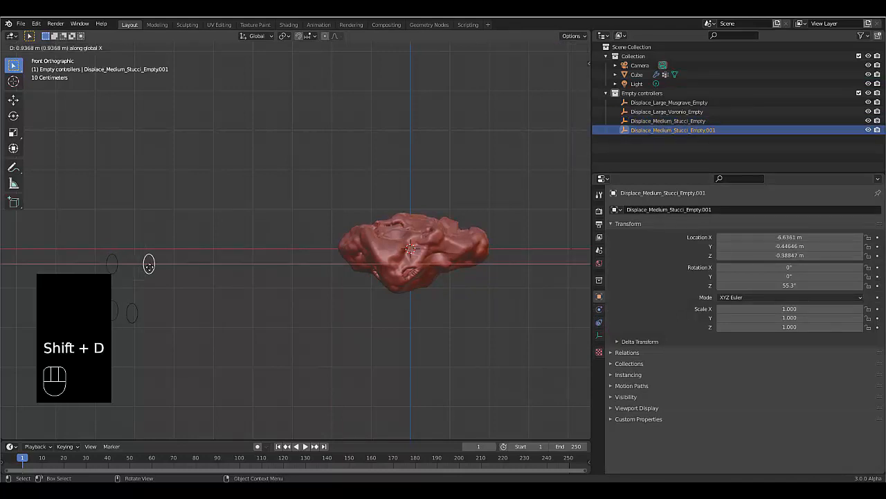
pyautogui.click(149, 265)
# - Rename the duplicated empty Displace_Medium_Musgrave_Empty, reusing the name of the asteroid's medium Musgrave texture
pyautogui.click(433, 250)
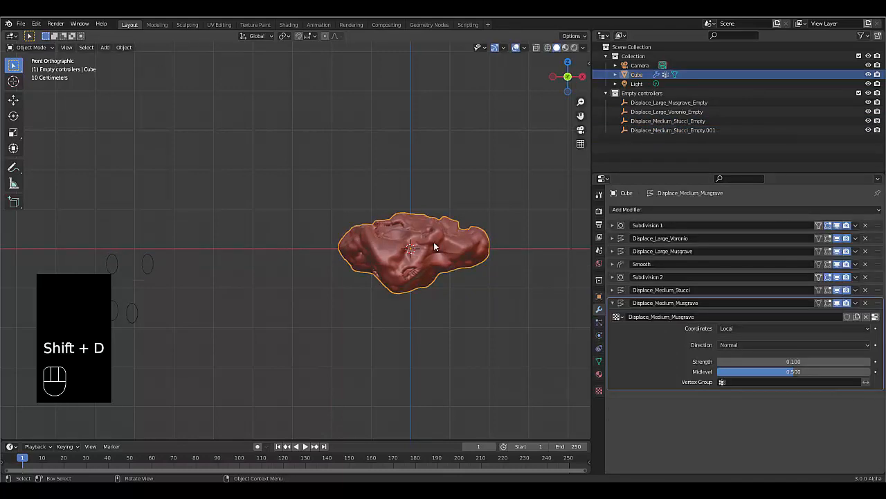
pyautogui.click(660, 314)
pyautogui.click(660, 316)
pyautogui.hotkey('ctrl', 'c')
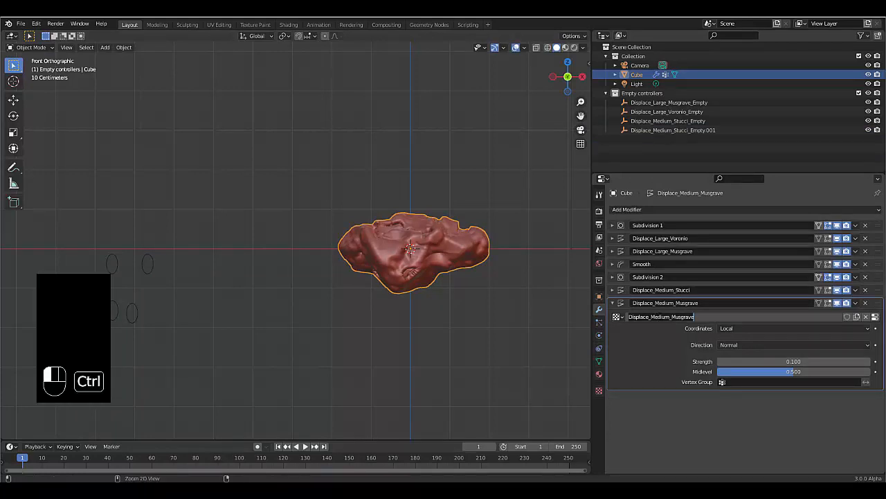
pyautogui.click(148, 264)
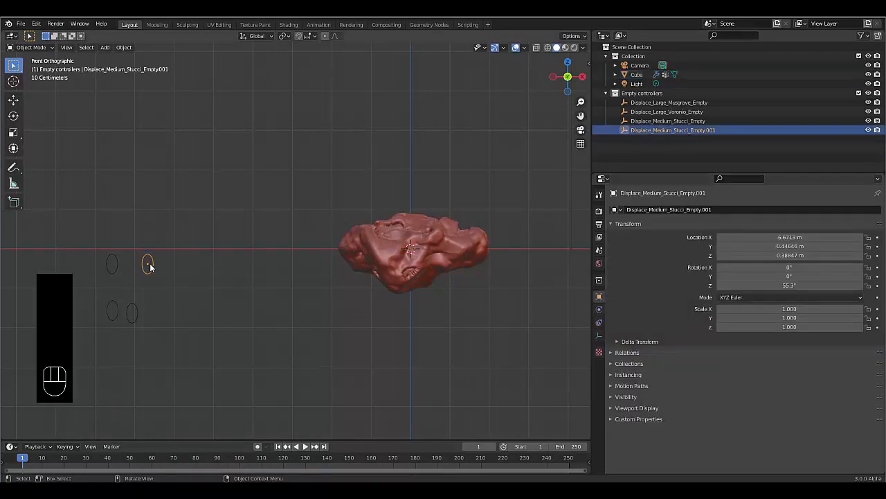
pyautogui.doubleClick(720, 130)
pyautogui.hotkey('ctrl', 'v')
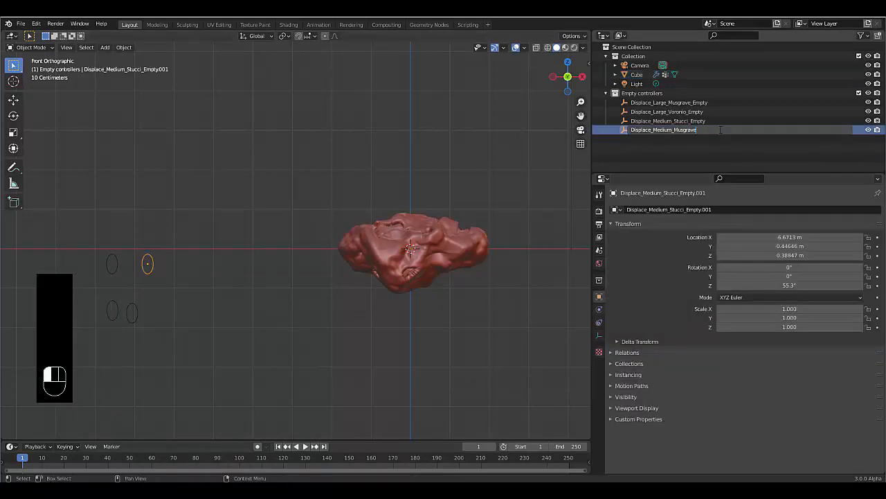
pyautogui.write('_Empty')
pyautogui.press('Return')
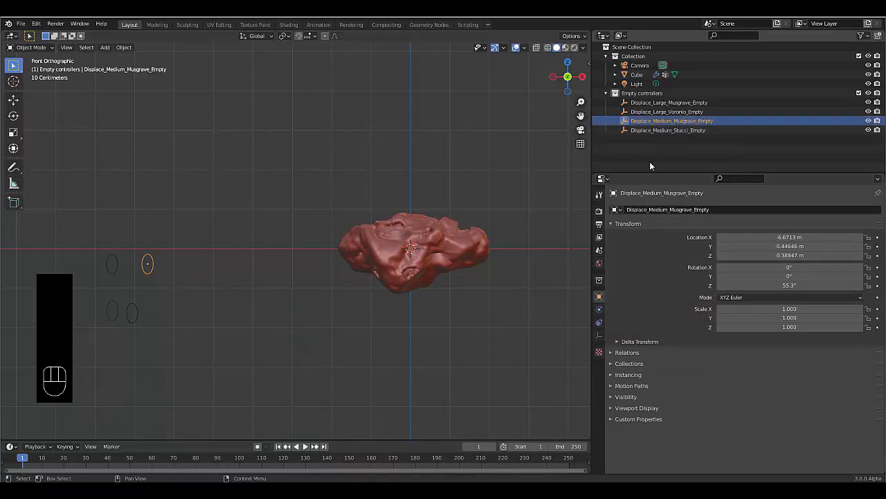
# - Set the asteroid's Displace_Medium_Musgrave modifier to Object coordinates with Displace_Medium_Musgrave_Empty as the object
pyautogui.click(450, 255)
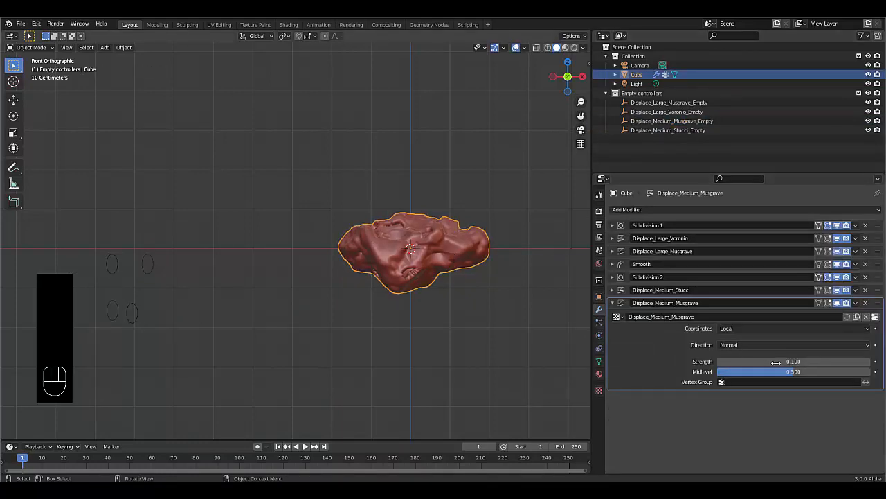
pyautogui.click(734, 329)
pyautogui.click(739, 359)
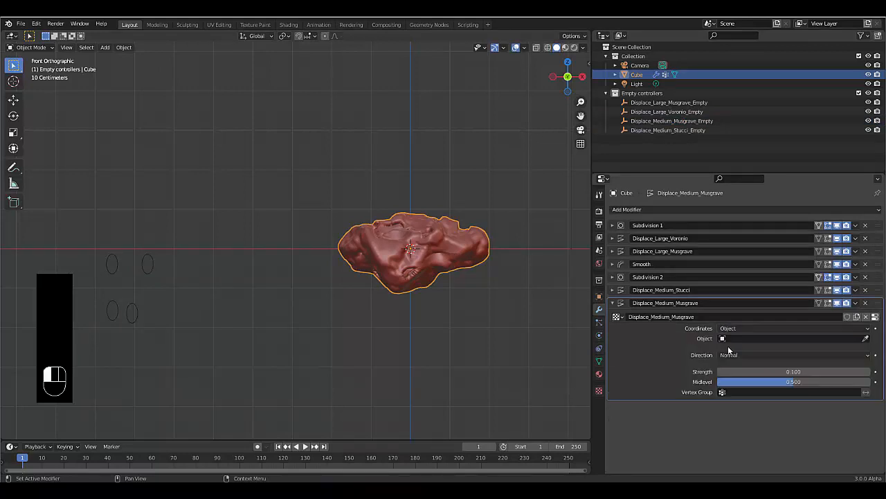
pyautogui.click(751, 339)
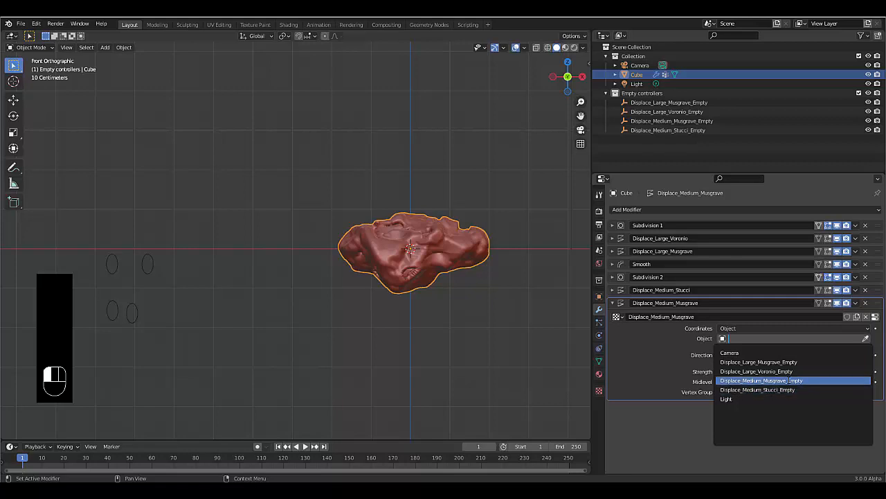
pyautogui.click(768, 380)
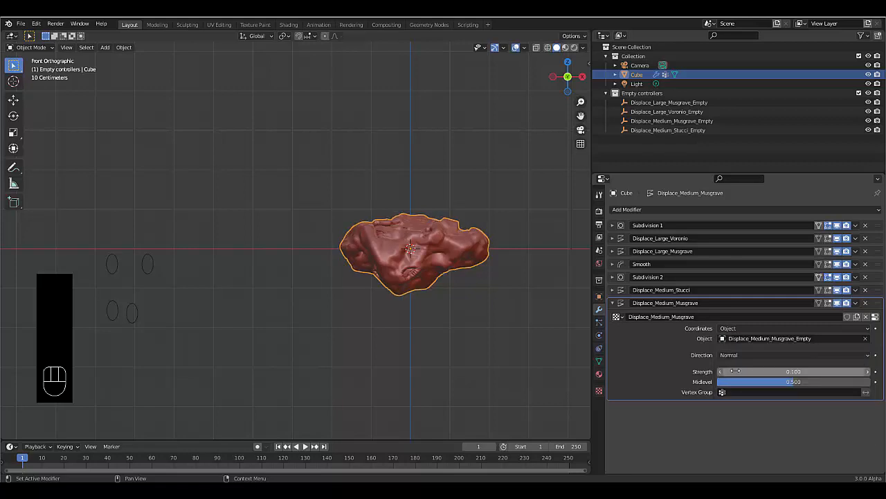
# - Try moving the Displace_Medium_Musgrave_Empty to test how it shifts the displacement on the asteroid
pyautogui.click(152, 270)
pyautogui.scroll(5, 394, 242)
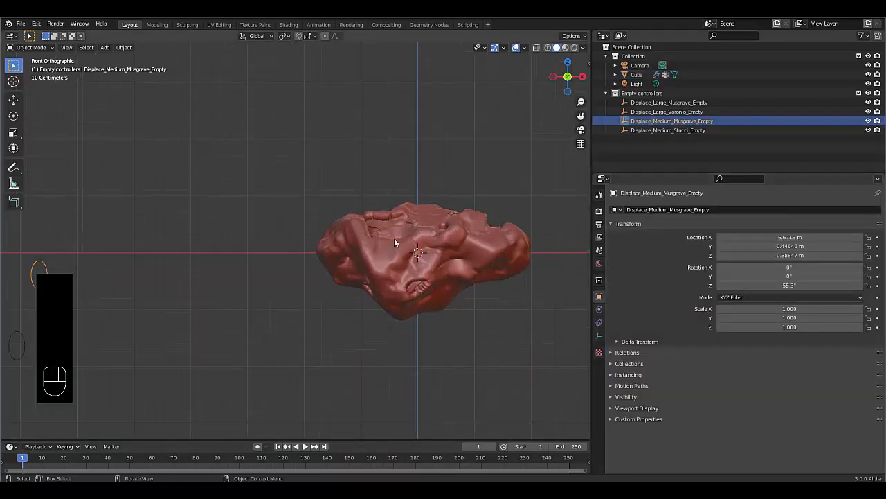
pyautogui.moveTo(392, 245); pyautogui.dragTo(374, 317, button='middle')
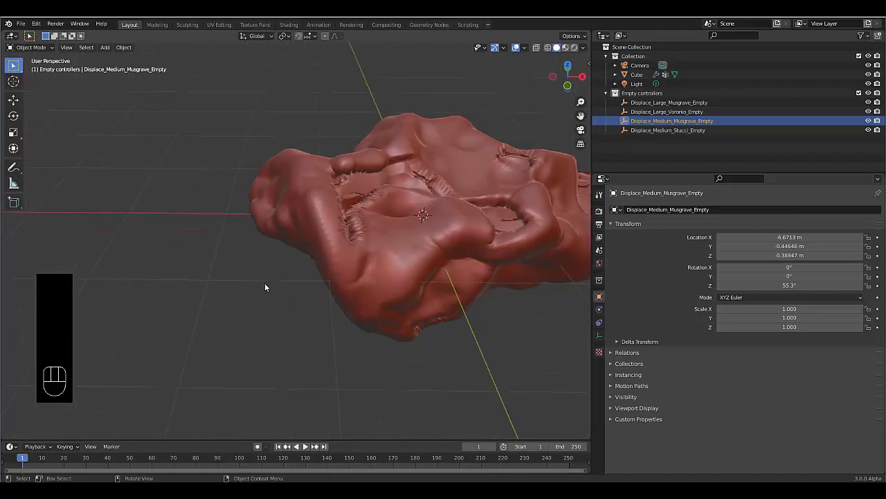
pyautogui.press('g')
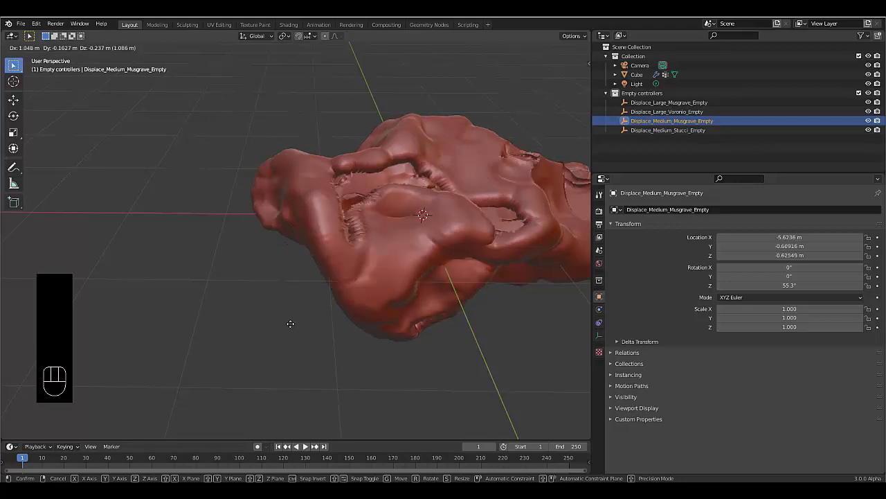
pyautogui.click(242, 279)
# - Set the midlevel of the asteroid's Displace_Medium_Musgrave modifier to 1
pyautogui.click(390, 259)
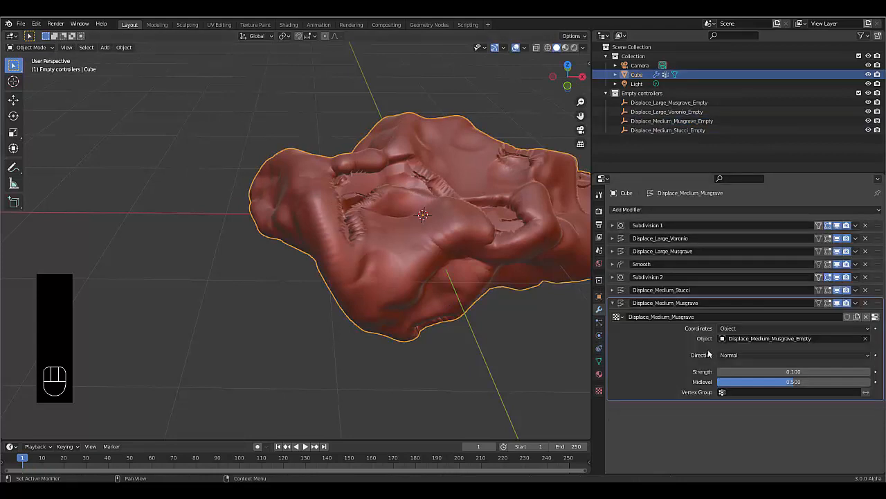
pyautogui.click(793, 381)
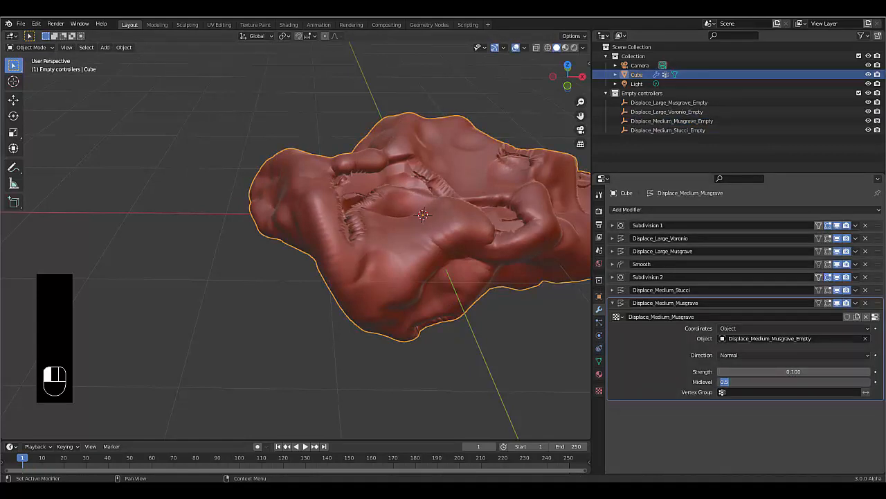
pyautogui.write('1')
pyautogui.press('Return')
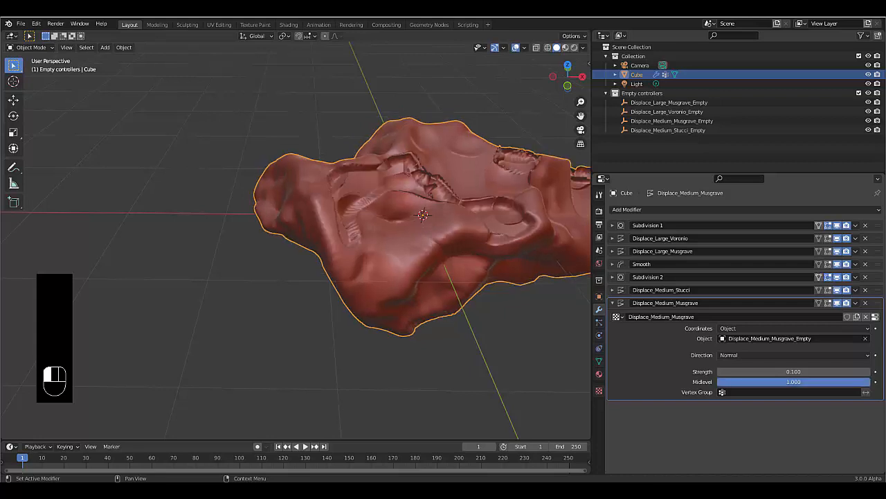
# - Check the settings of the Displace_Medium_Stucci and Displace_Large_Musgrave modifiers, collapsing each again
pyautogui.click(613, 293)
pyautogui.click(612, 291)
pyautogui.click(613, 250)
pyautogui.click(613, 250)
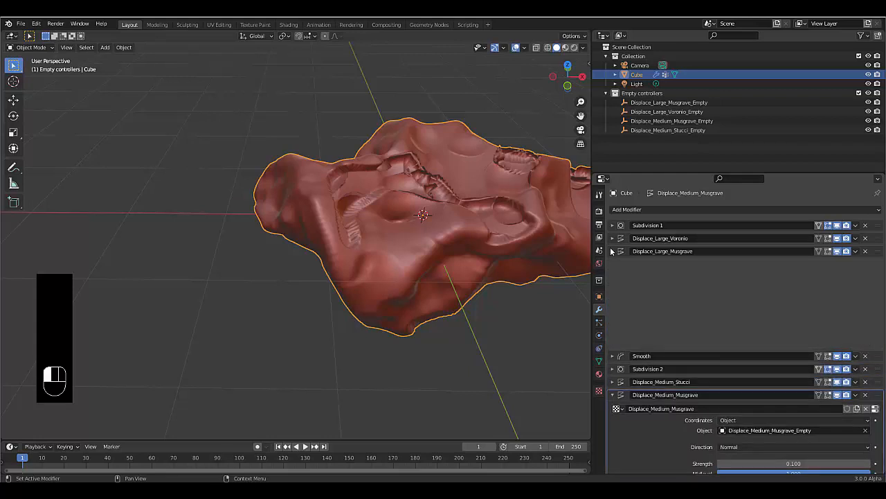
# - Try moving the Displace_Medium_Stucci_Empty to test how the Stucci craters shift on the asteroid
pyautogui.scroll(-3, 343, 311)
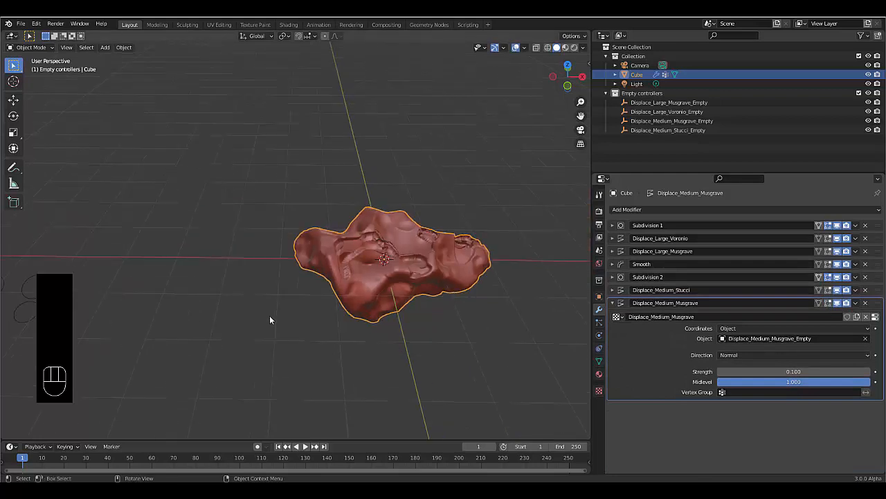
pyautogui.click(667, 130)
pyautogui.scroll(2, 270, 305)
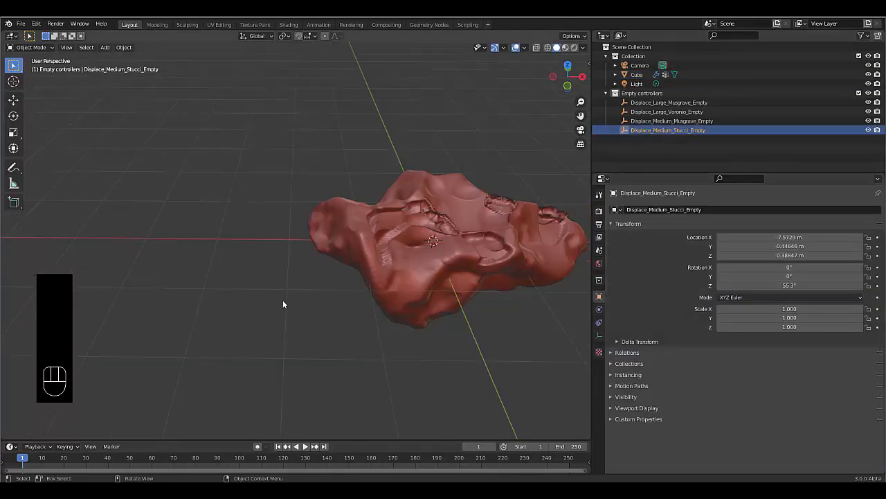
pyautogui.press('g')
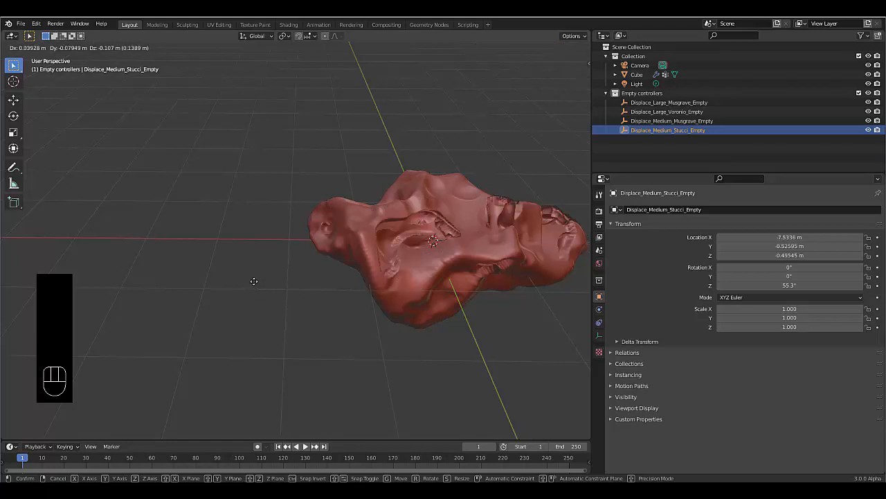
pyautogui.click(267, 270)
# - Move the Displace_Medium_Musgrave_Empty to about X -5.72 m, Y -0.61 m to shift the medium Musgrave displacement
pyautogui.click(672, 121)
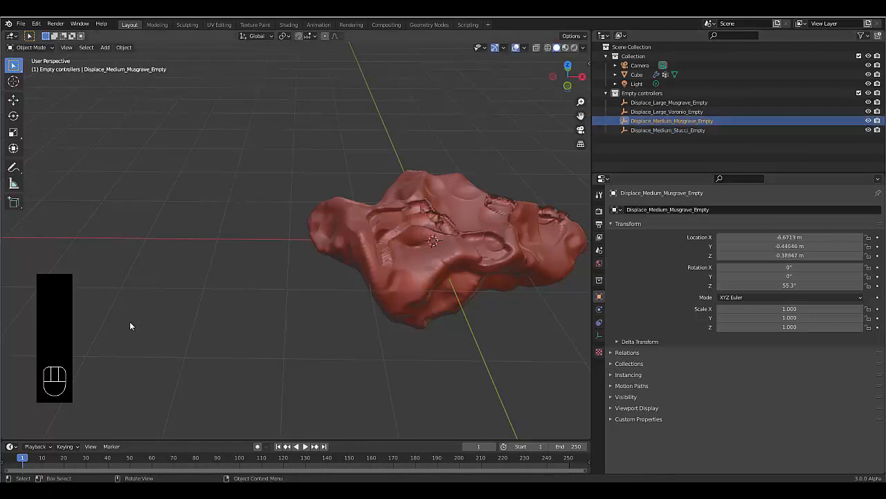
pyautogui.press('g')
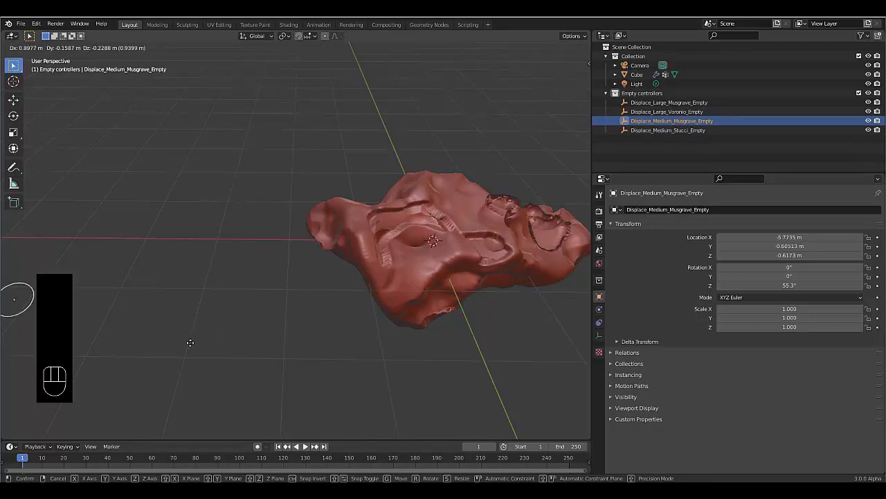
pyautogui.click(388, 361)
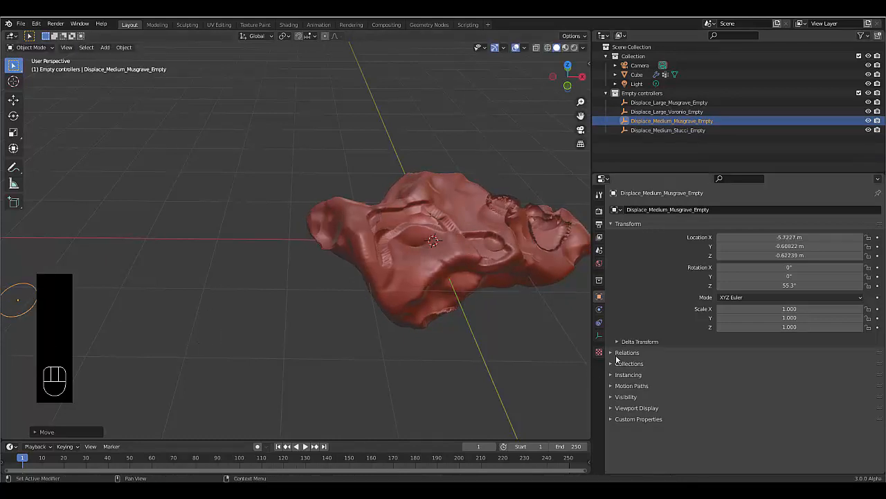
# - Reselect the asteroid and show the Displace_Medium_Musgrave texture in its texture settings
pyautogui.click(599, 352)
pyautogui.click(427, 257)
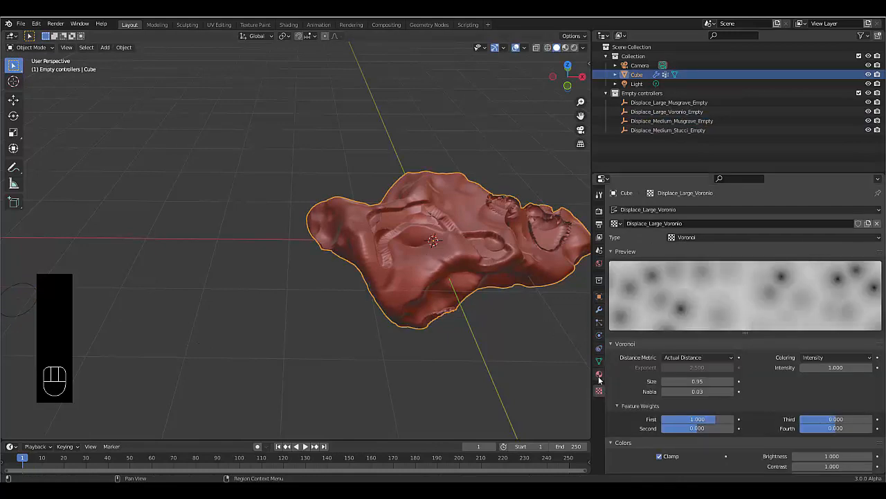
pyautogui.click(639, 210)
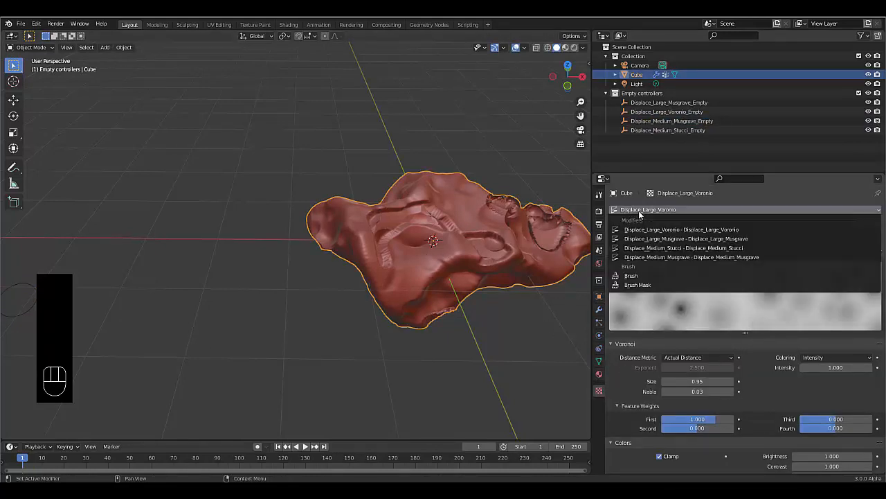
pyautogui.click(677, 257)
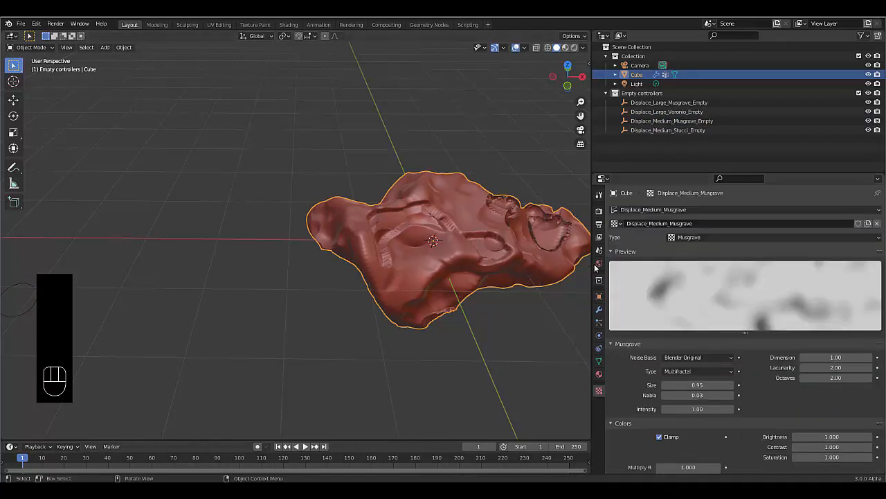
# - Hide the Displace_Medium_Stucci, Displace_Large_Musgrave and Displace_Large_Voronio modifiers in the viewport to isolate the medium Musgrave displacement
pyautogui.click(599, 308)
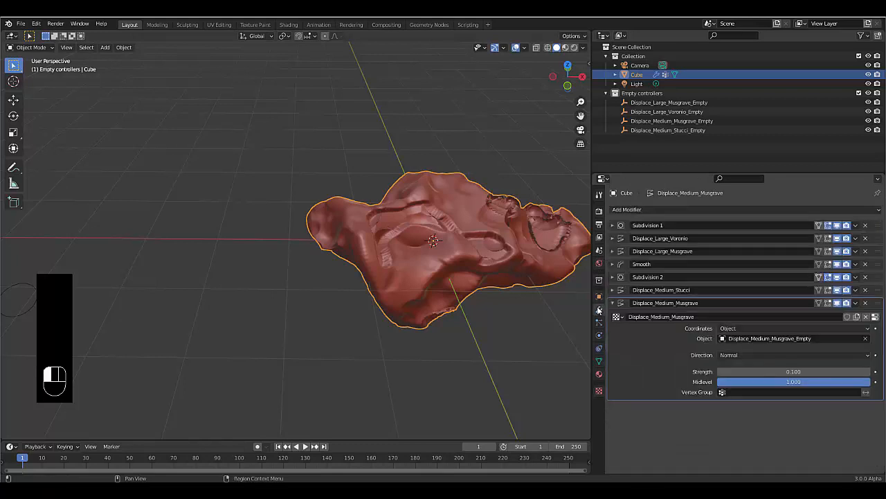
pyautogui.click(837, 291)
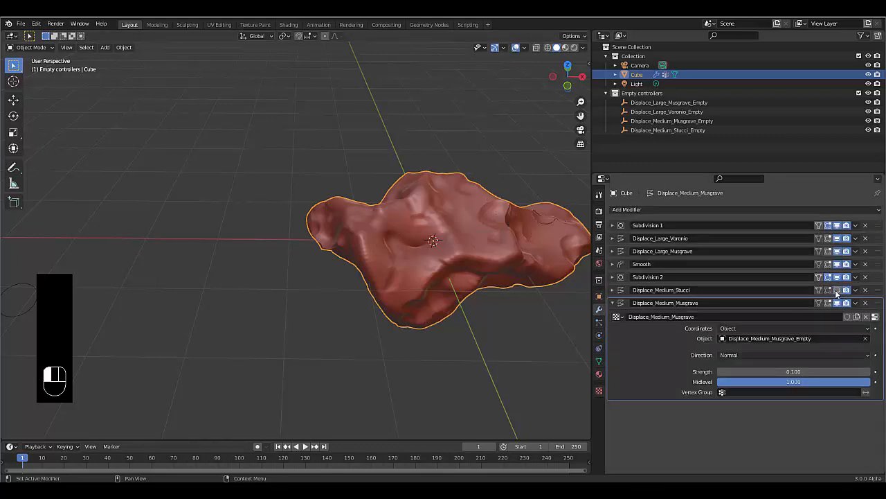
pyautogui.click(837, 251)
pyautogui.click(837, 238)
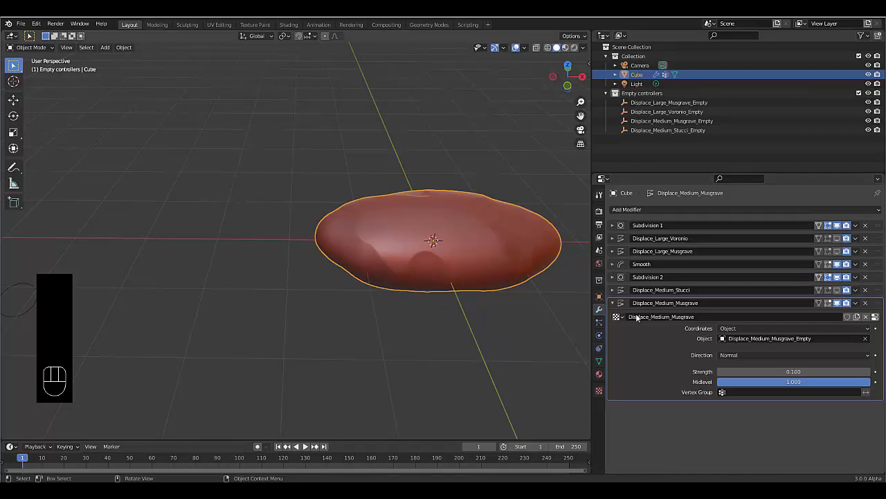
# - Enable the color ramp on the Displace_Medium_Musgrave texture and change its Musgrave type to fBM
pyautogui.click(603, 394)
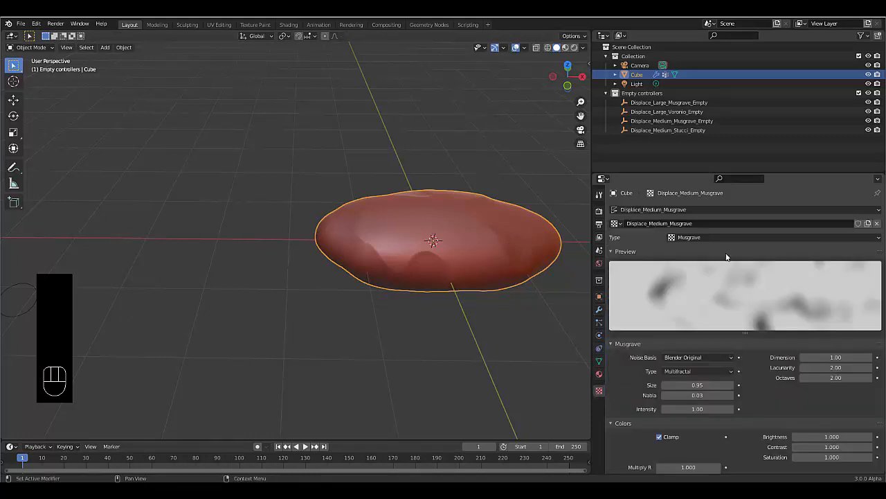
pyautogui.scroll(-3, 727, 257)
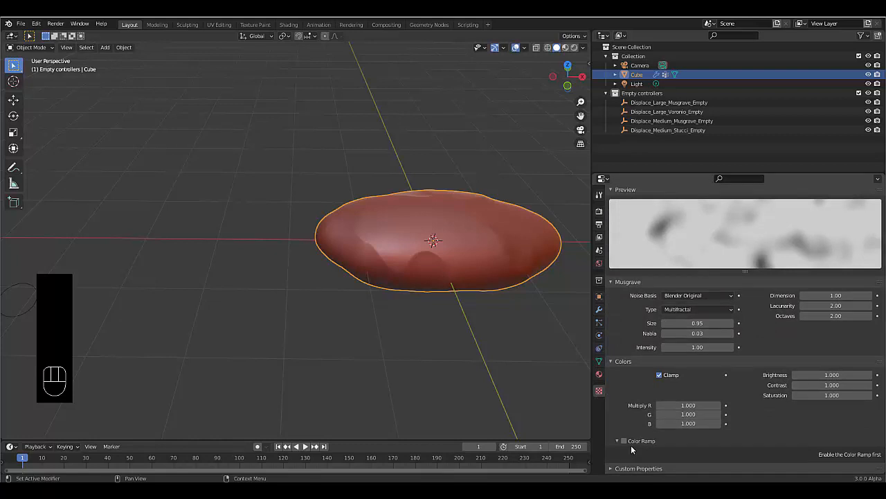
pyautogui.scroll(1, 630, 444)
pyautogui.click(624, 456)
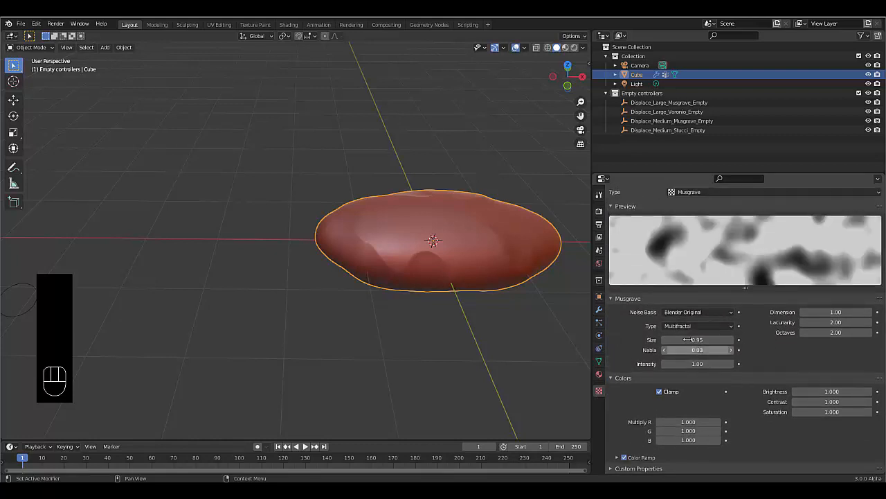
pyautogui.click(684, 326)
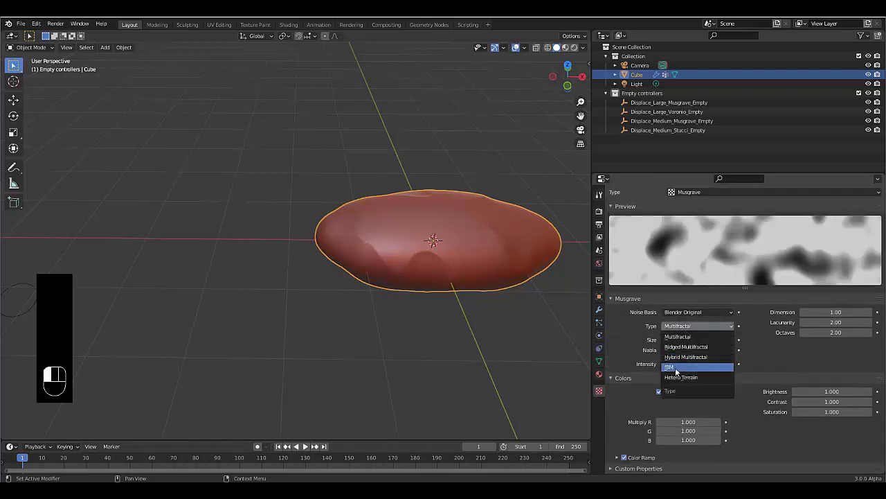
pyautogui.click(676, 367)
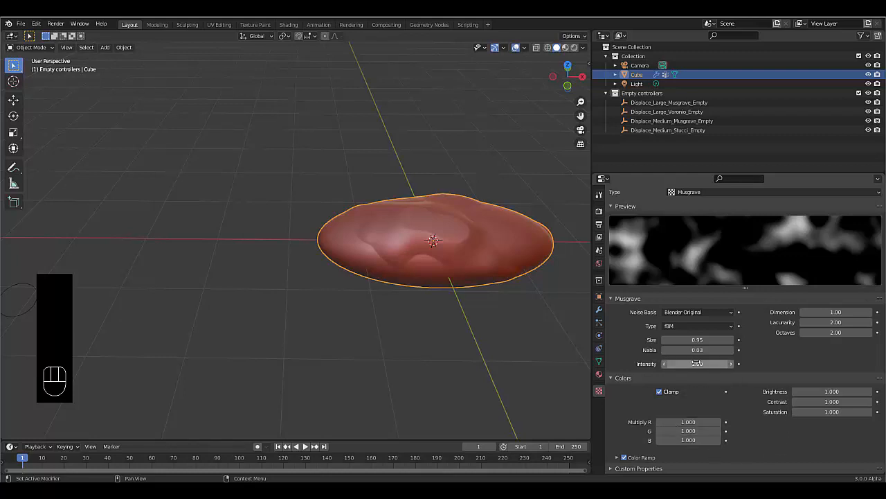
# - Set the Musgrave texture's intensity to 5 and inspect the raised shapes on the asteroid up close
pyautogui.click(697, 364)
pyautogui.write('5')
pyautogui.press('Return')
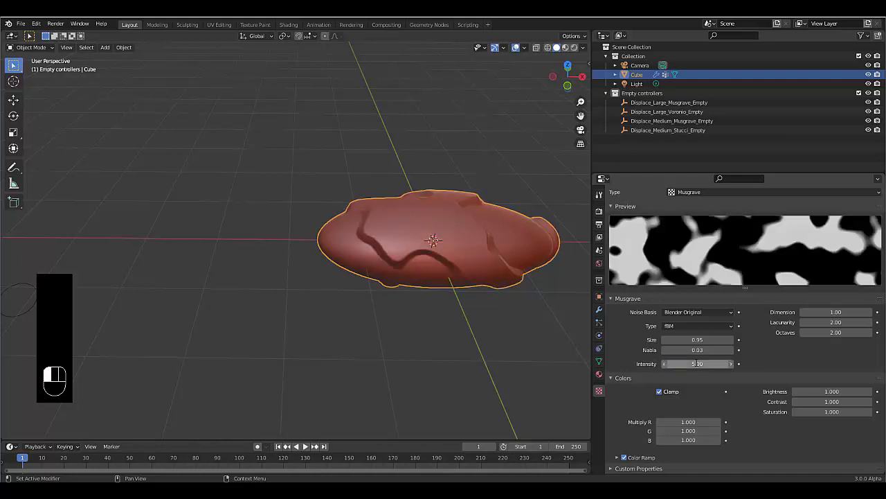
pyautogui.moveTo(462, 264); pyautogui.dragTo(484, 232, button='middle')
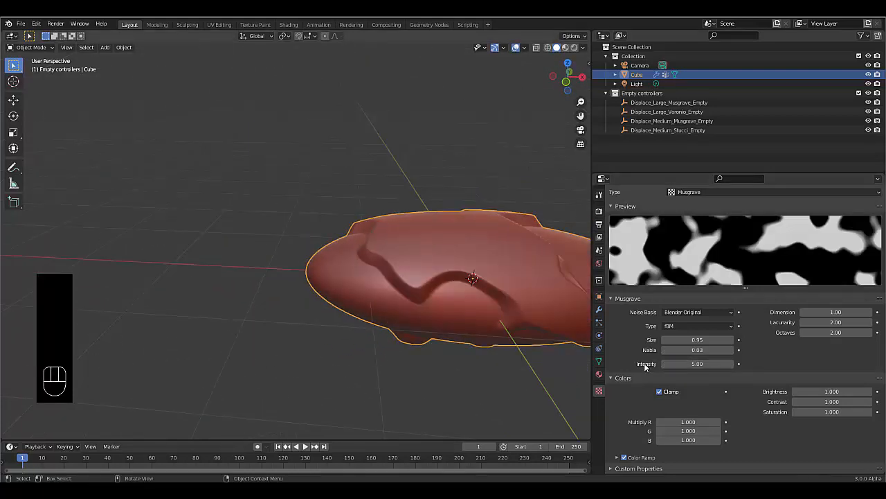
# - Expand the texture's color ramp, move its black stop to about 0.12 and select the white stop
pyautogui.click(638, 458)
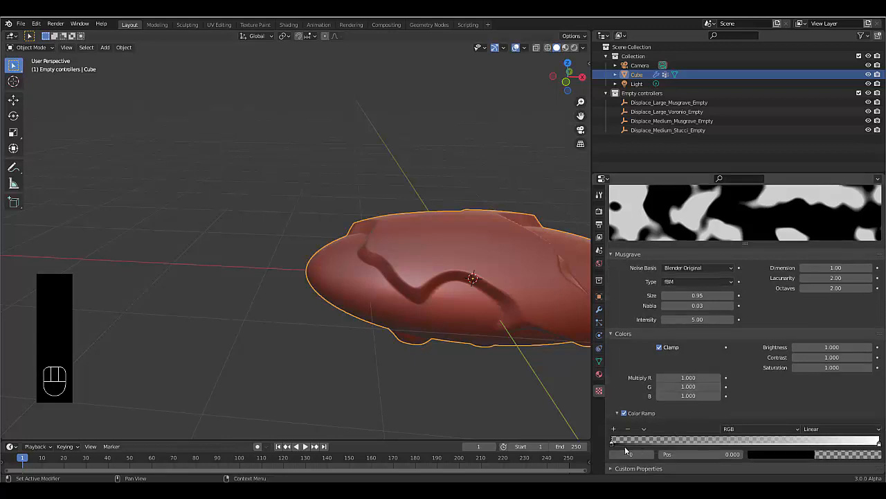
pyautogui.moveTo(613, 444); pyautogui.dragTo(646, 441)
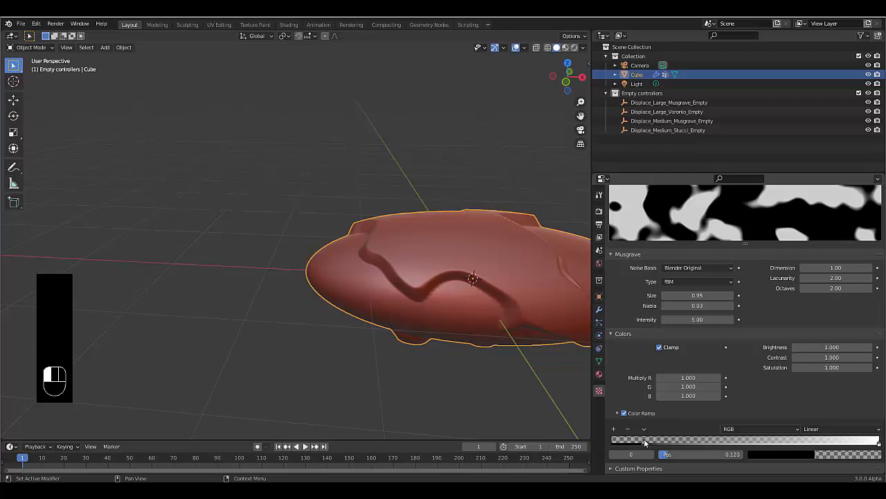
pyautogui.moveTo(645, 442); pyautogui.dragTo(645, 442)
pyautogui.click(878, 442)
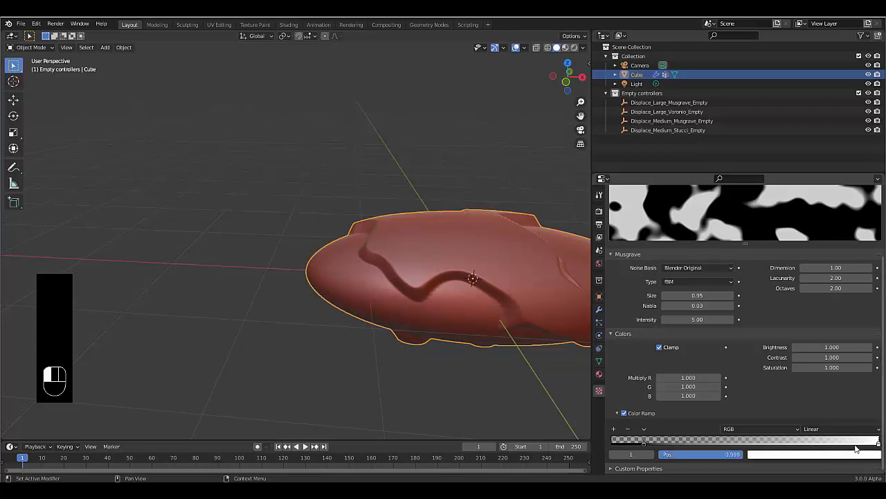
# - Try a strength of 0.5 on the Displace_Medium_Musgrave modifier
pyautogui.click(599, 311)
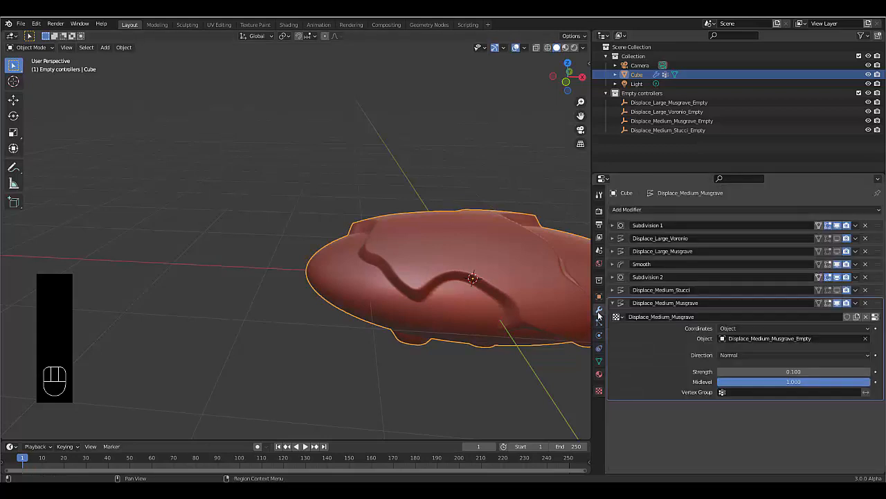
pyautogui.doubleClick(815, 372)
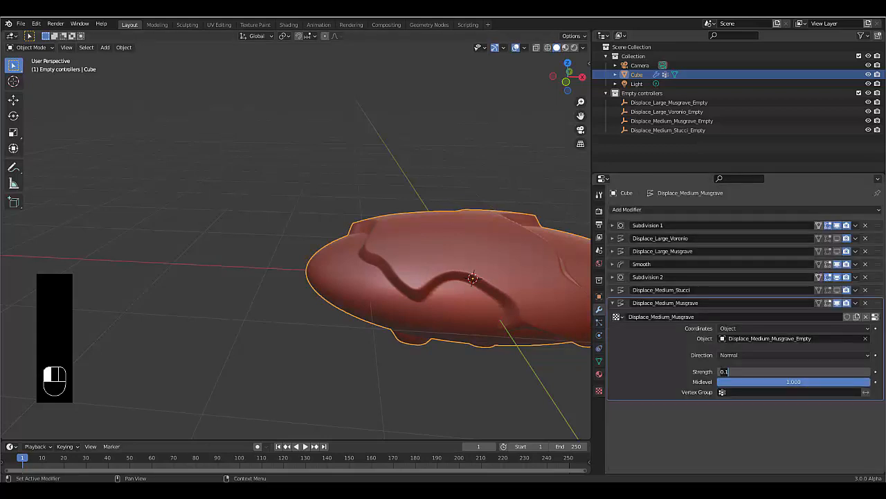
pyautogui.press('BackSpace')
pyautogui.press('BackSpace')
pyautogui.press('Return')
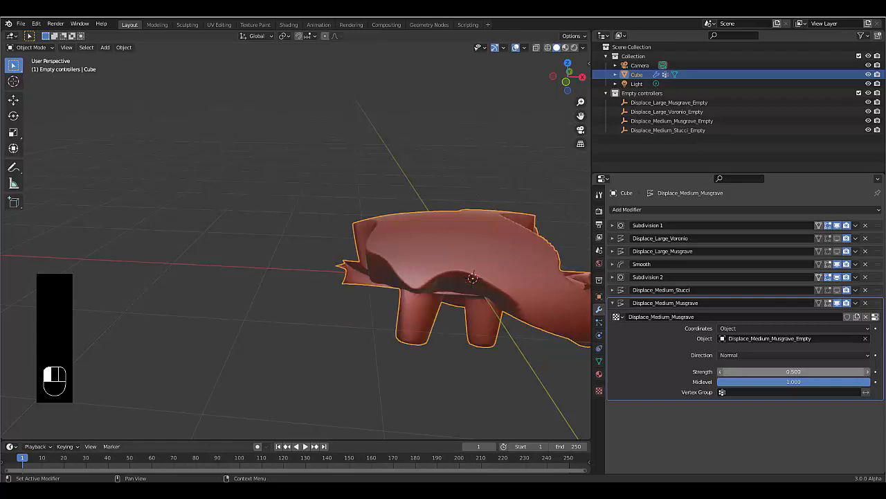
# - Open the Displace_Medium_Musgrave modifier's strength for editing and begin entering a replacement value
pyautogui.doubleClick(809, 374)
pyautogui.write('0')
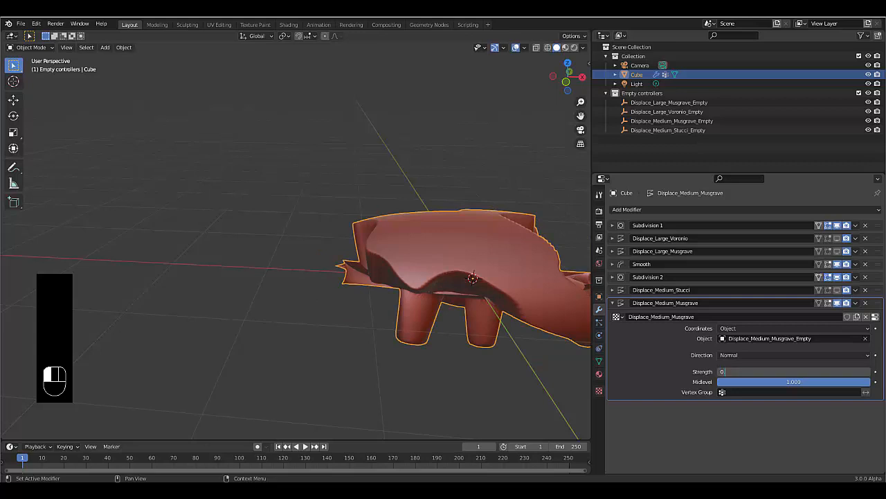
# - Set the strength of the Displace_Medium_Musgrave modifier to 0.05
pyautogui.write('.05')
pyautogui.press('Return')
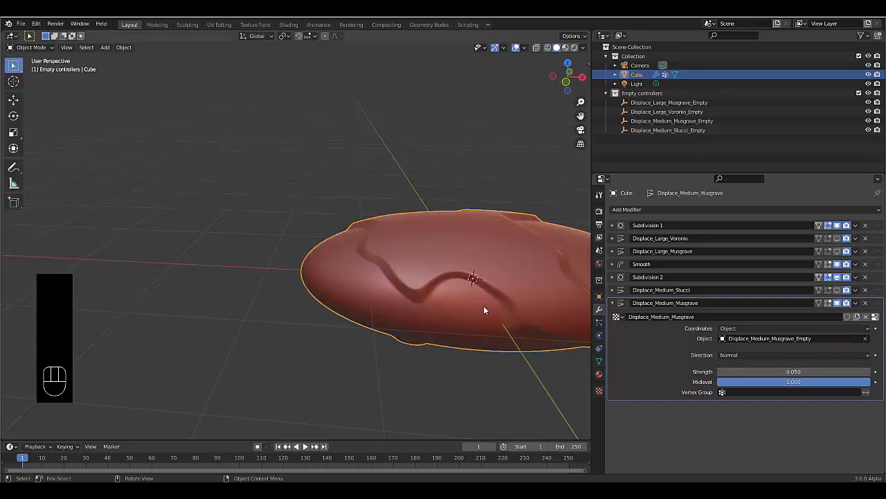
pyautogui.moveTo(483, 306); pyautogui.dragTo(436, 300, button='middle')
pyautogui.scroll(-3, 513, 328)
pyautogui.moveTo(512, 329); pyautogui.dragTo(462, 321, button='middle')
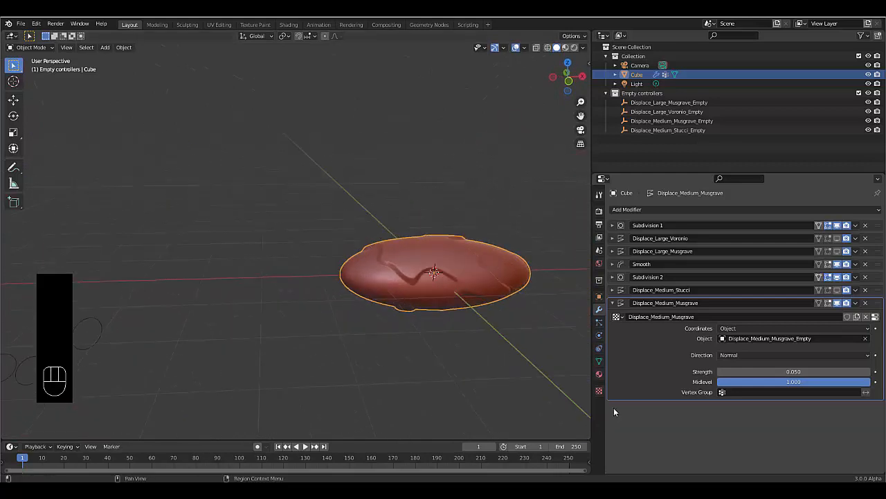
# - Set the size of the Displace_Medium_Musgrave texture to 0.2
pyautogui.click(599, 391)
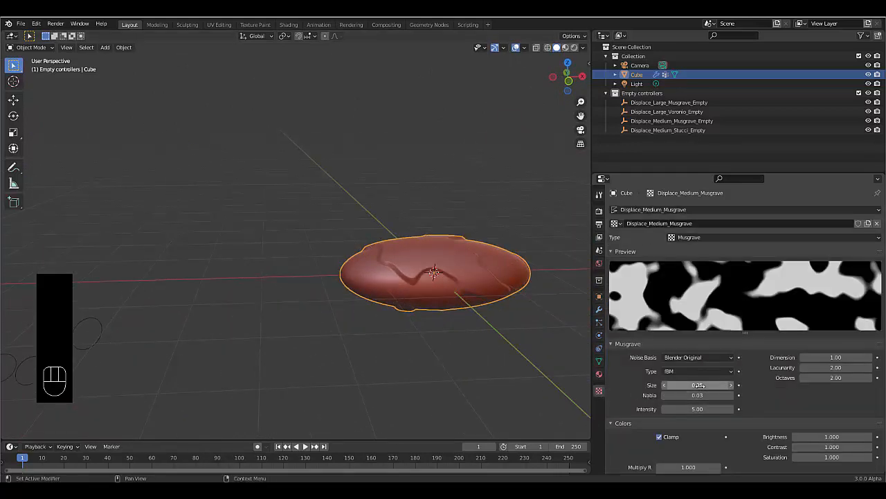
pyautogui.moveTo(701, 385)
pyautogui.keyDown('shift'); pyautogui.mouseDown()
pyautogui.moveTo(739, 385)
pyautogui.moveTo(707, 385)
pyautogui.mouseUp(); pyautogui.keyUp('shift')
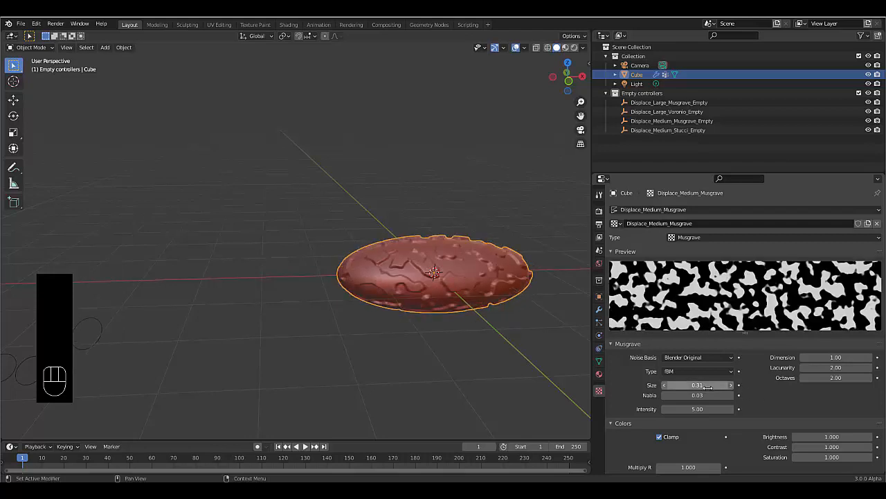
pyautogui.click(708, 386)
pyautogui.write('0')
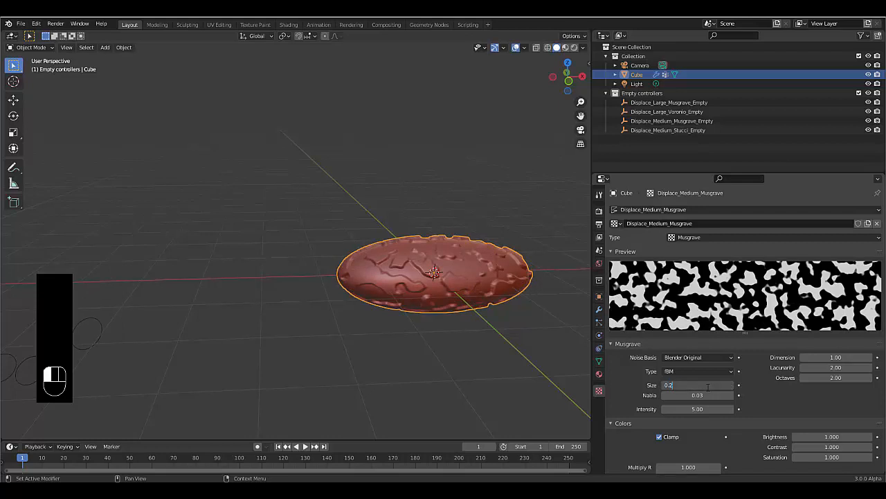
pyautogui.press('Return')
pyautogui.moveTo(322, 323); pyautogui.dragTo(409, 280, button='middle')
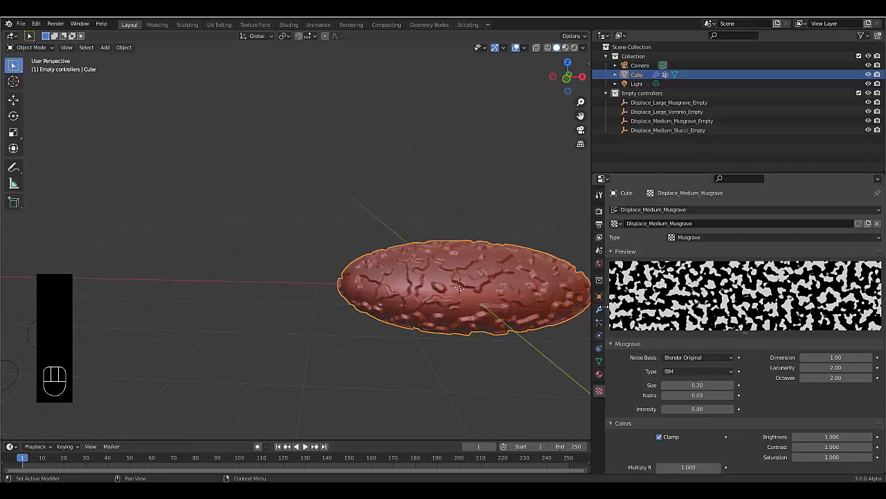
# - Turn on viewport display for the Displace_Large_Voronio, Displace_Large_Musgrave and Displace_Medium_Stucci modifiers of the cube
pyautogui.click(600, 309)
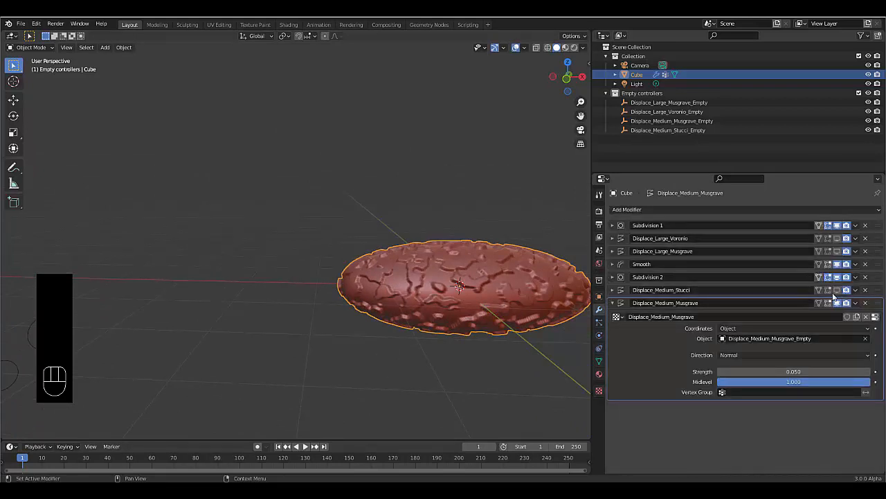
pyautogui.click(838, 238)
pyautogui.click(837, 238)
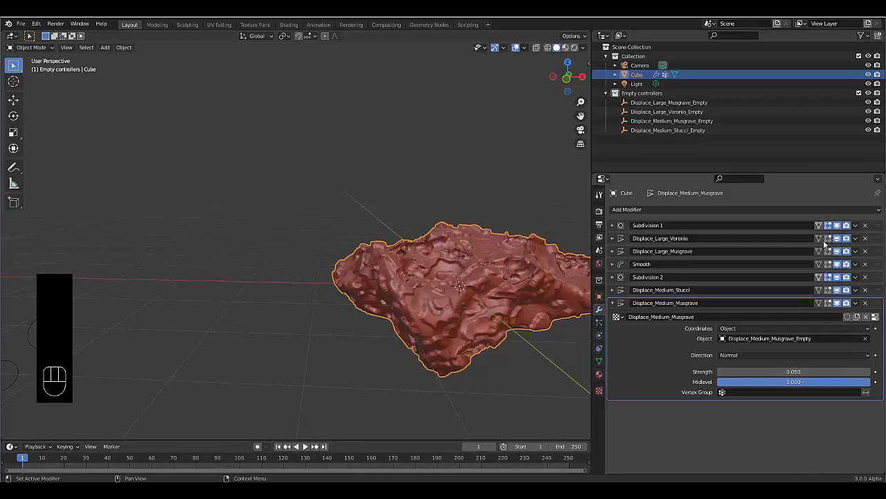
pyautogui.moveTo(433, 299); pyautogui.dragTo(439, 314, button='middle')
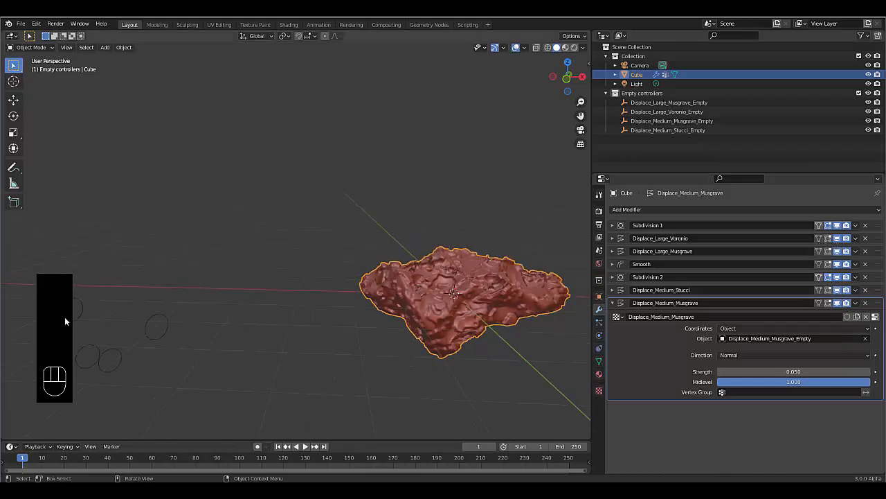
# - Move Displace_Medium_Musgrave_Empty by about 0.49 m, mostly upward, to shift the medium Musgrave pattern on the rock
pyautogui.click(736, 120)
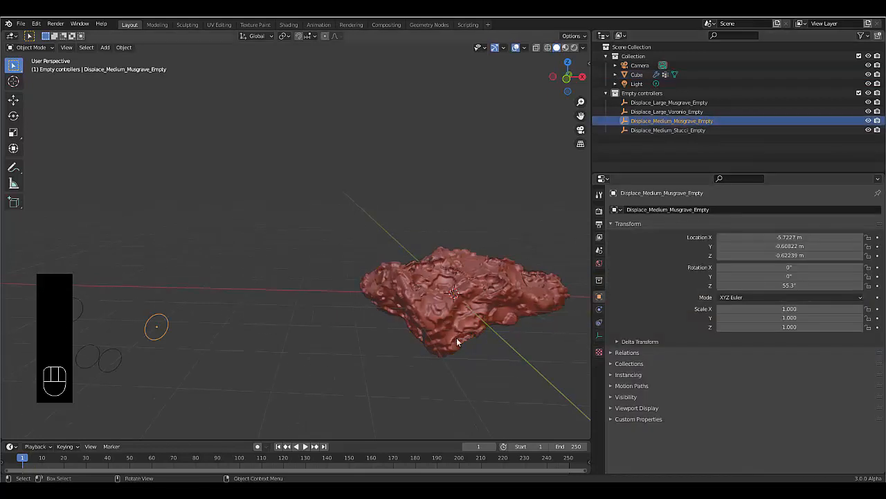
pyautogui.scroll(5, 548, 293)
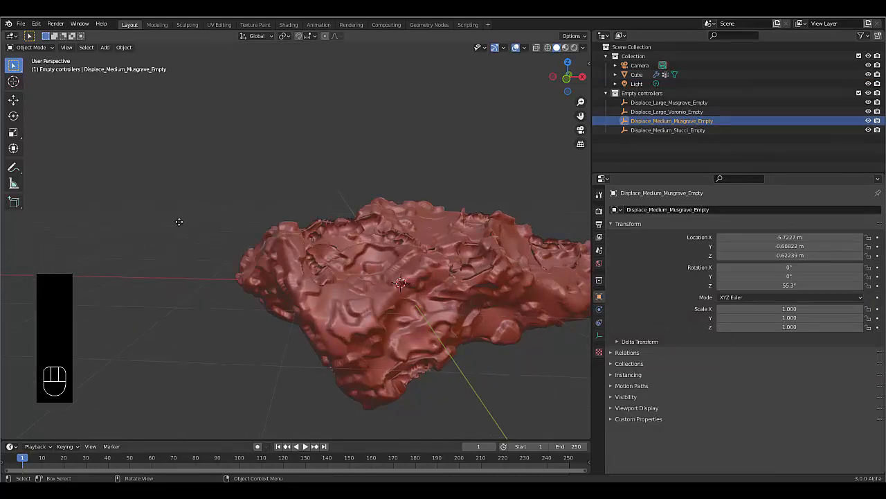
pyautogui.press('g')
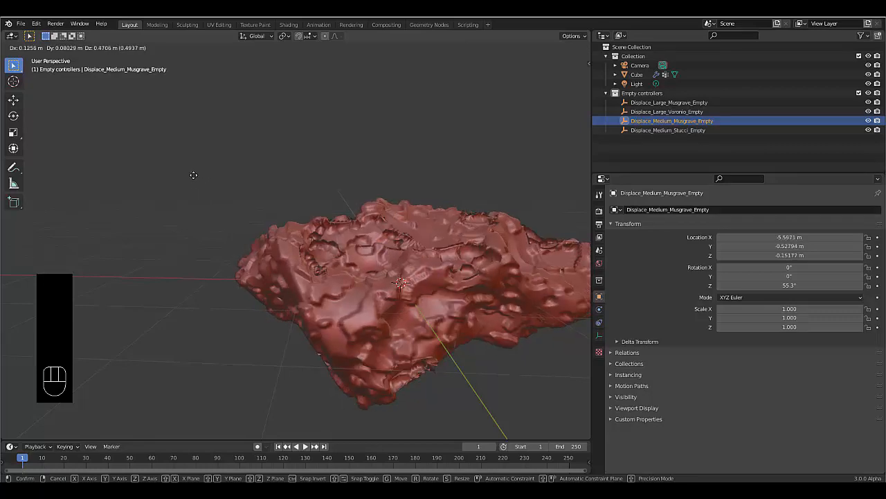
pyautogui.click(214, 341)
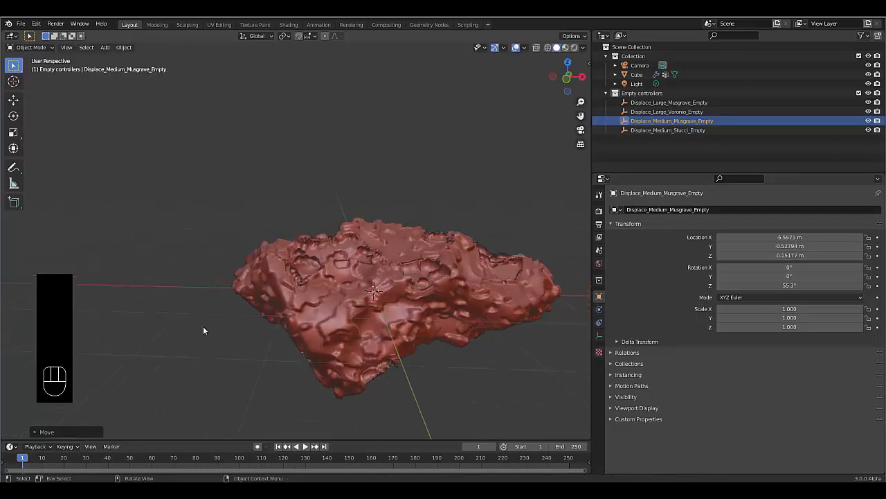
# - Examine the displaced rock surface from the side and in the front orthographic view
pyautogui.moveTo(203, 325); pyautogui.dragTo(248, 329, button='middle')
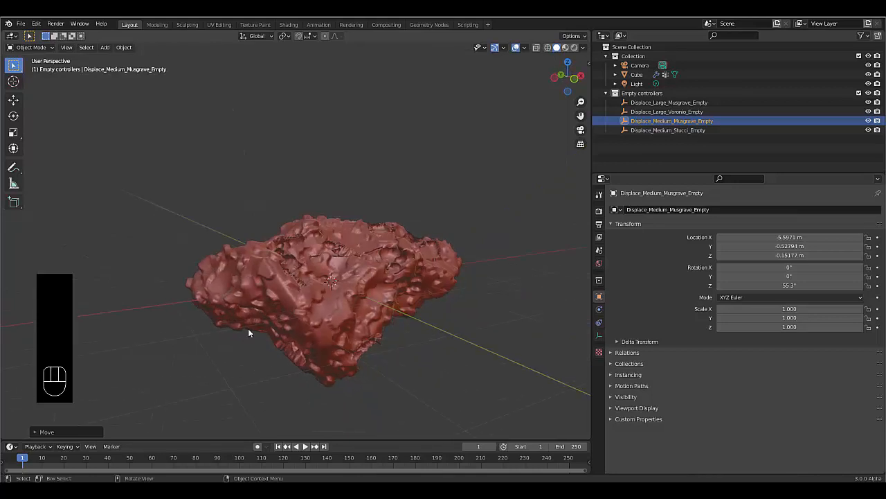
pyautogui.press('KP_1')
pyautogui.scroll(-3, 247, 332)
pyautogui.scroll(2, 248, 331)
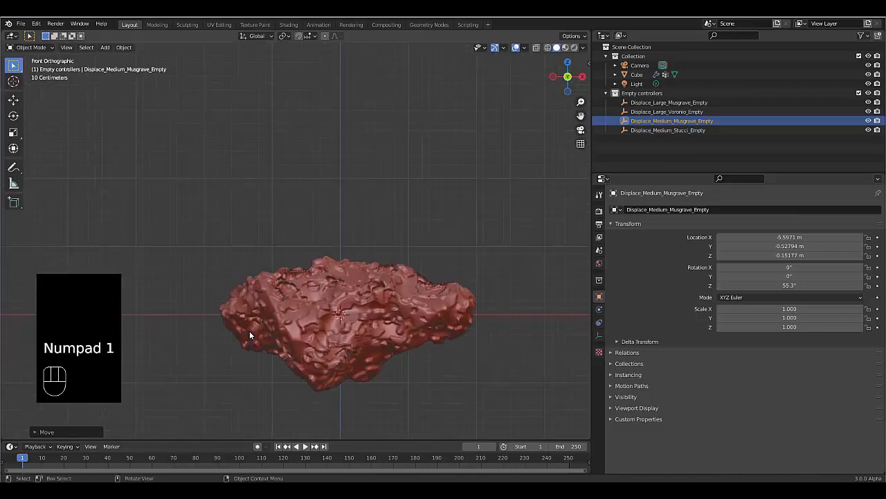
pyautogui.scroll(1, 250, 330)
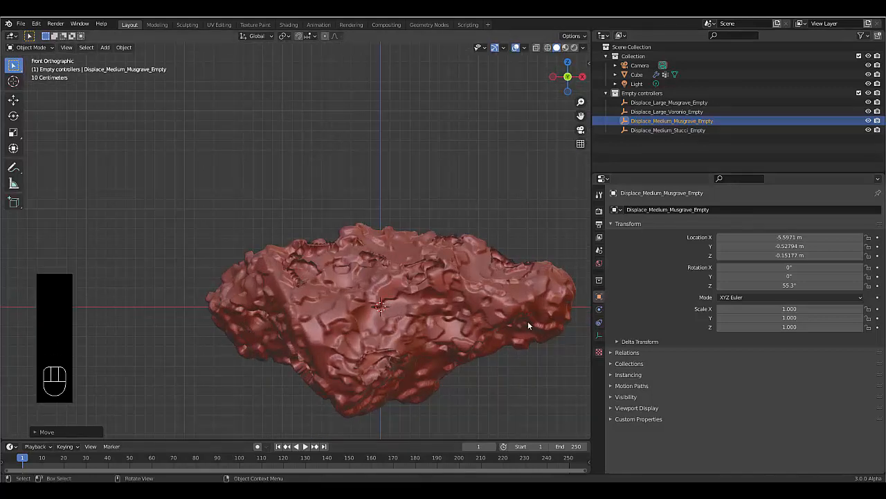
pyautogui.scroll(-2, 462, 336)
pyautogui.scroll(-1, 461, 335)
pyautogui.scroll(2, 453, 338)
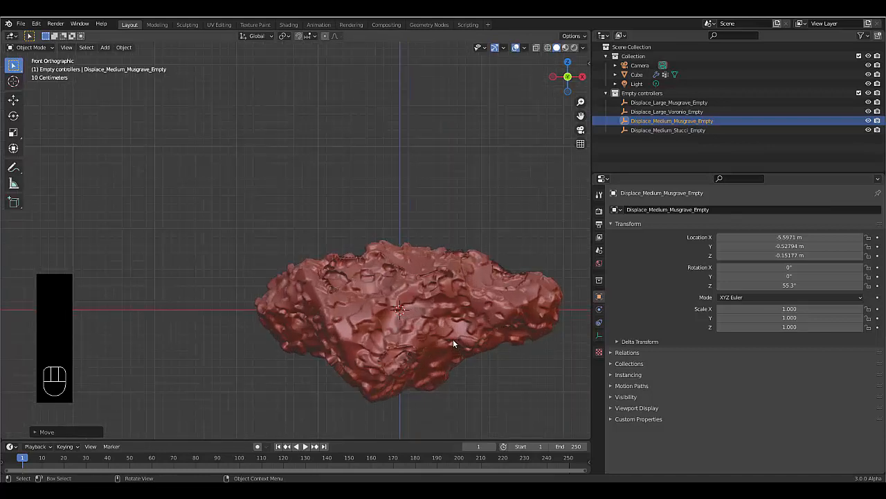
# - Collapse the rock's Displace_Medium_Musgrave modifier settings and add a Smooth modifier at the end of its stack
pyautogui.click(474, 315)
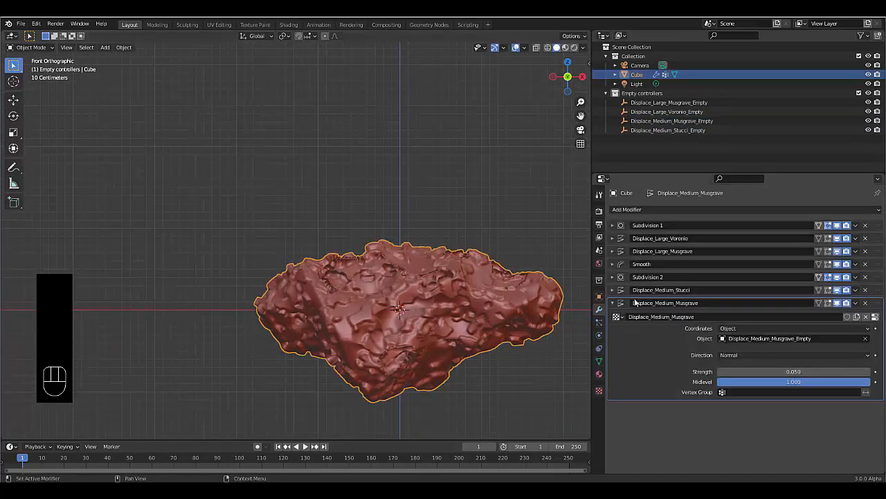
pyautogui.click(613, 304)
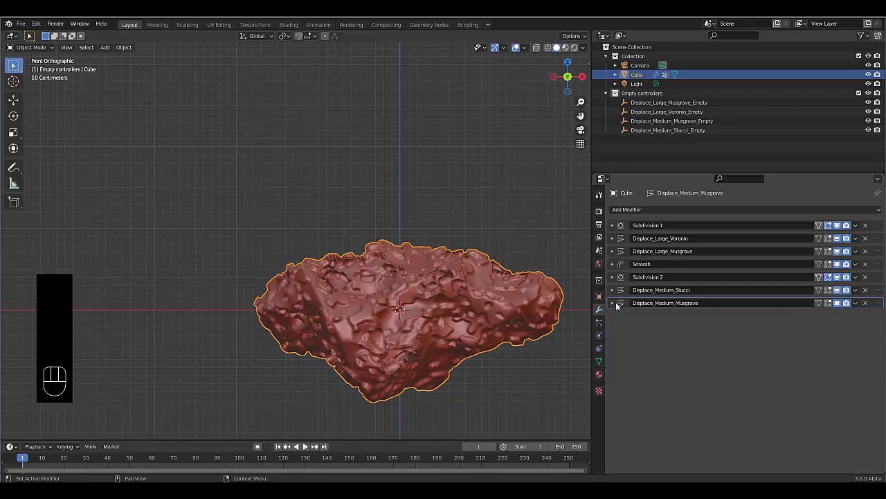
pyautogui.click(668, 209)
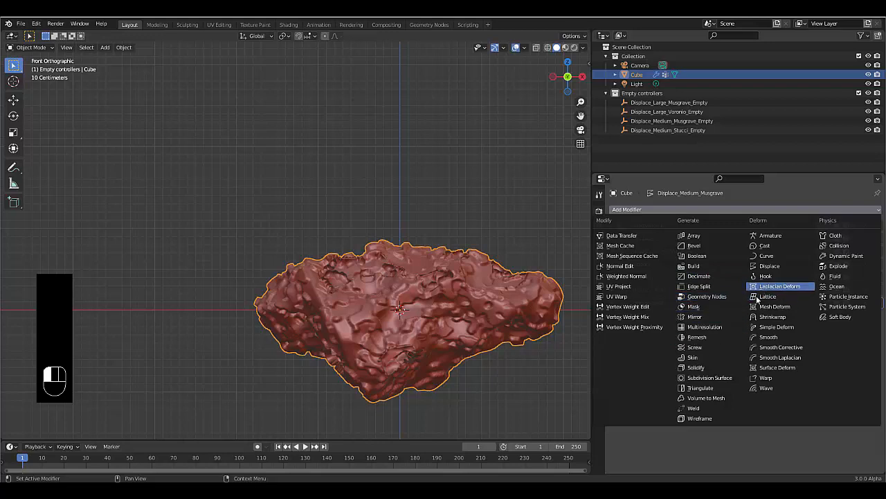
pyautogui.click(769, 337)
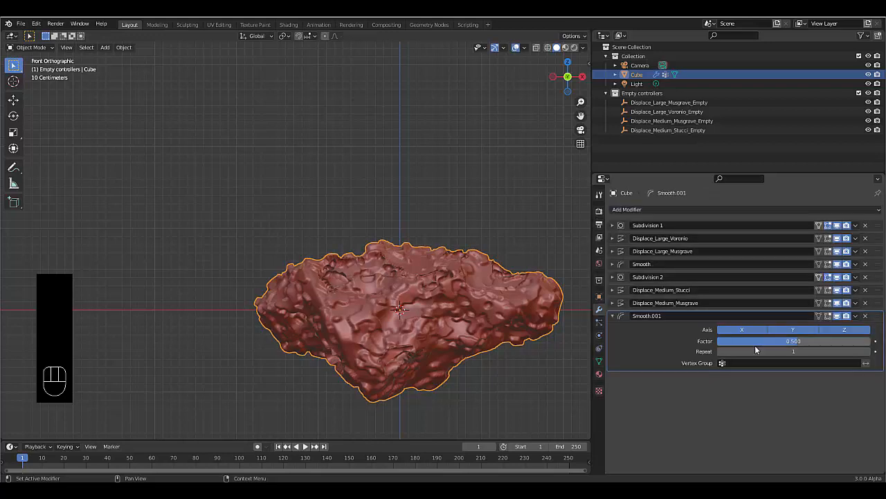
# - Rename the new Smooth modifier as Smooth 2
pyautogui.doubleClick(693, 315)
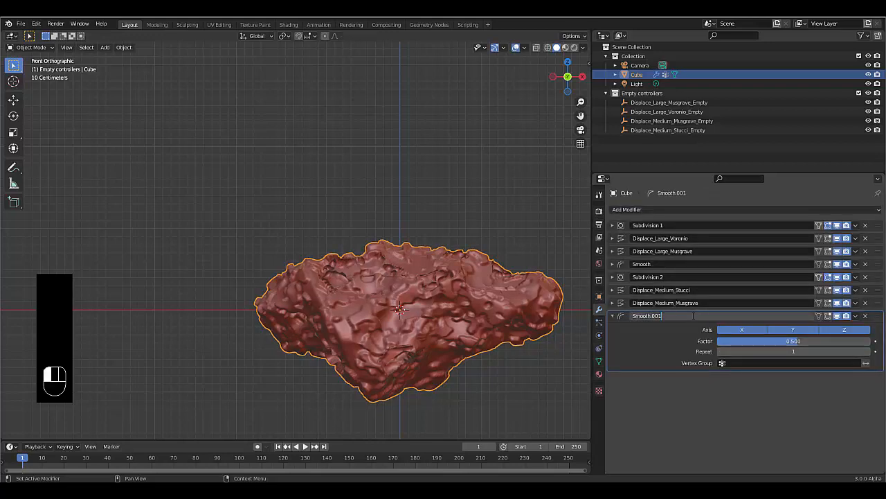
pyautogui.press('BackSpace')
pyautogui.press('BackSpace')
pyautogui.press('BackSpace')
pyautogui.press('BackSpace')
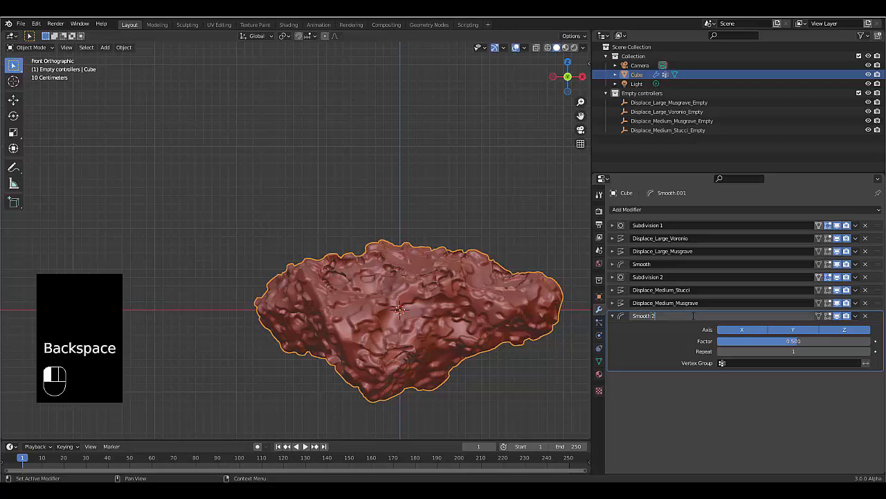
pyautogui.write('2')
pyautogui.press('Return')
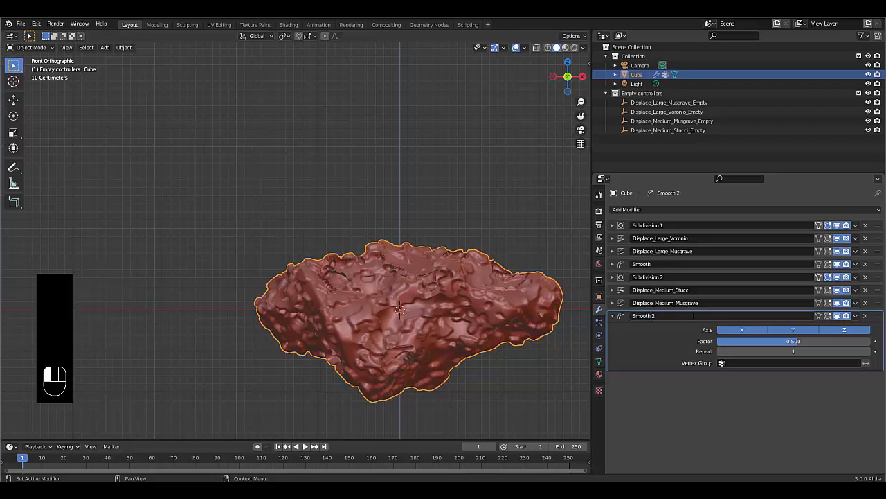
# - Set the Smooth 2 modifier's factor to 1 and its repeat count to 30
pyautogui.click(762, 341)
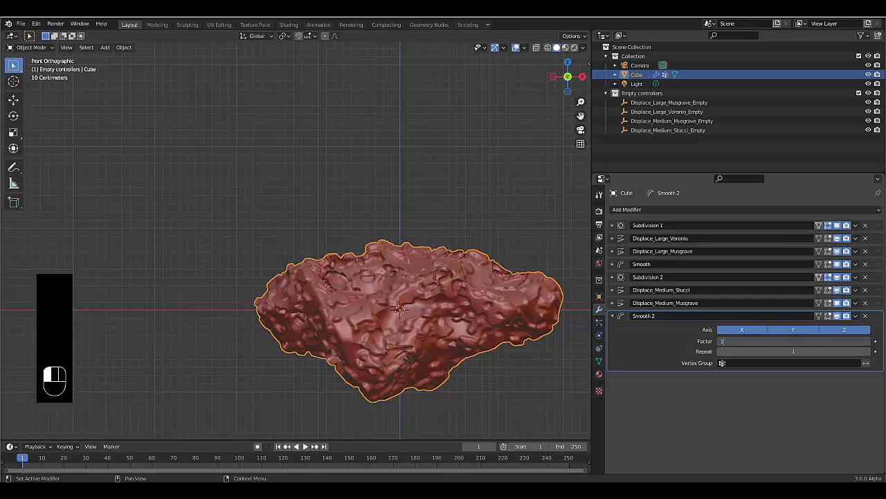
pyautogui.write('1')
pyautogui.press('Return')
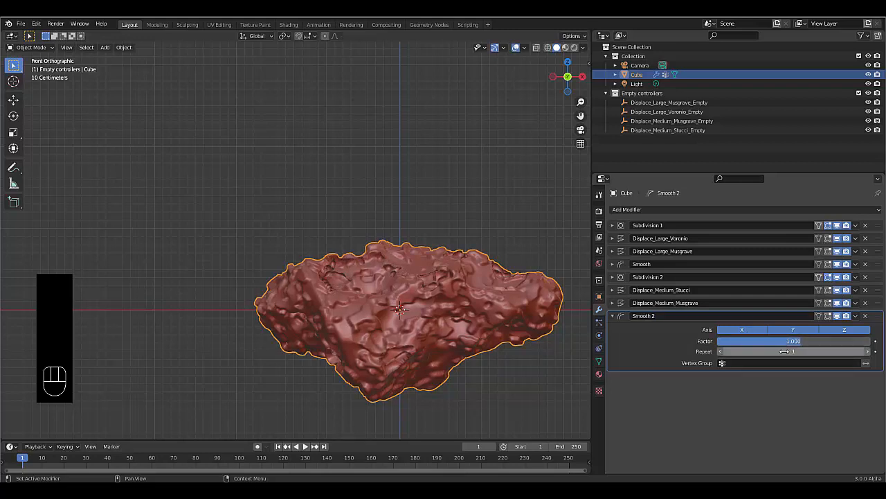
pyautogui.click(782, 351)
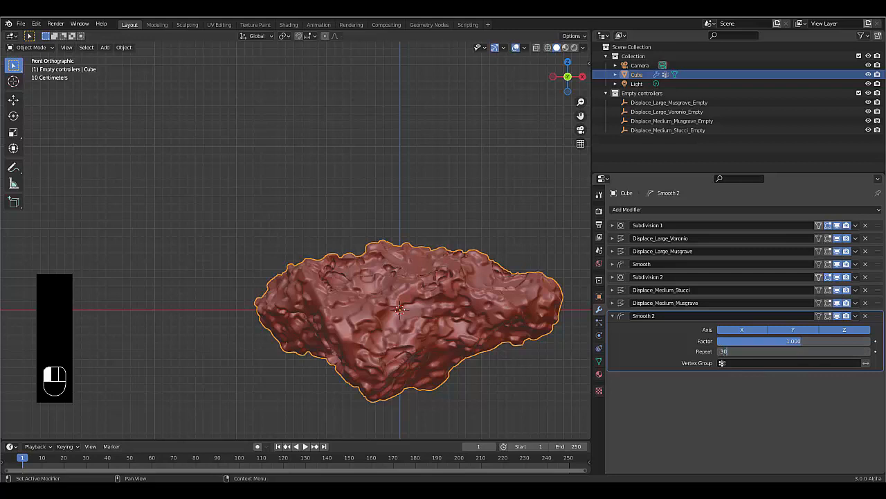
pyautogui.press('Return')
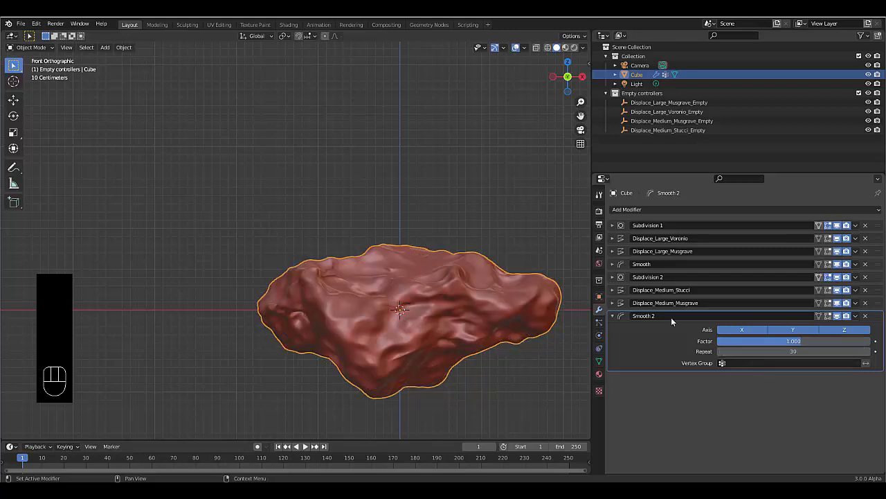
# - Add a new vertex group to the rock mesh and name it Smooth 2
pyautogui.click(599, 361)
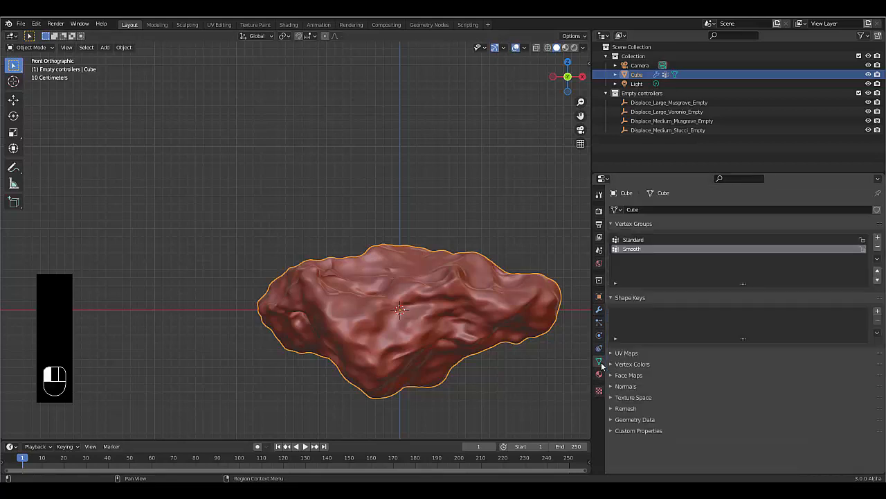
pyautogui.click(878, 238)
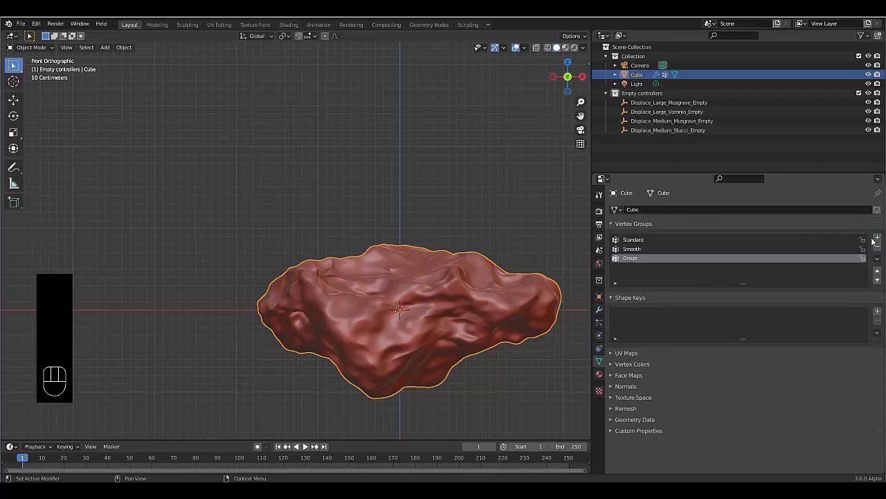
pyautogui.click(634, 262)
pyautogui.click(631, 261)
pyautogui.doubleClick(635, 260)
pyautogui.write('Smooth 2')
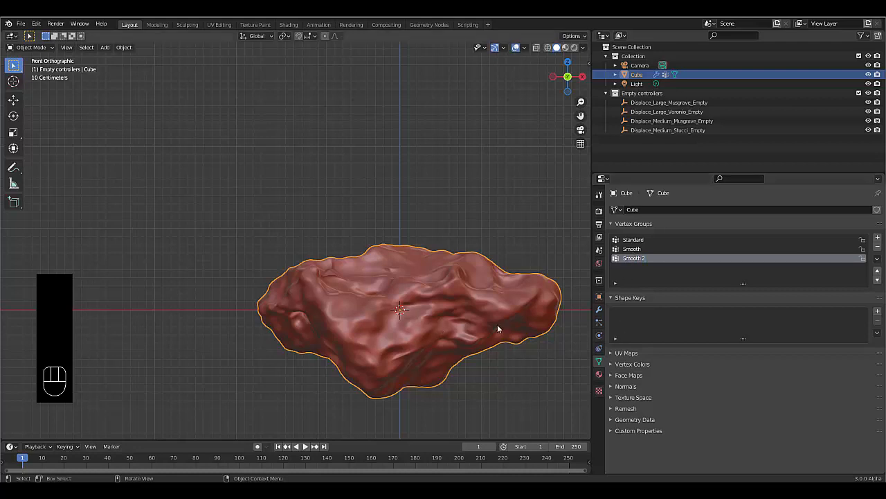
# - Switch the rock object to Weight Paint mode with the Smooth 2 vertex group active
pyautogui.click(436, 325)
pyautogui.scroll(-2, 438, 349)
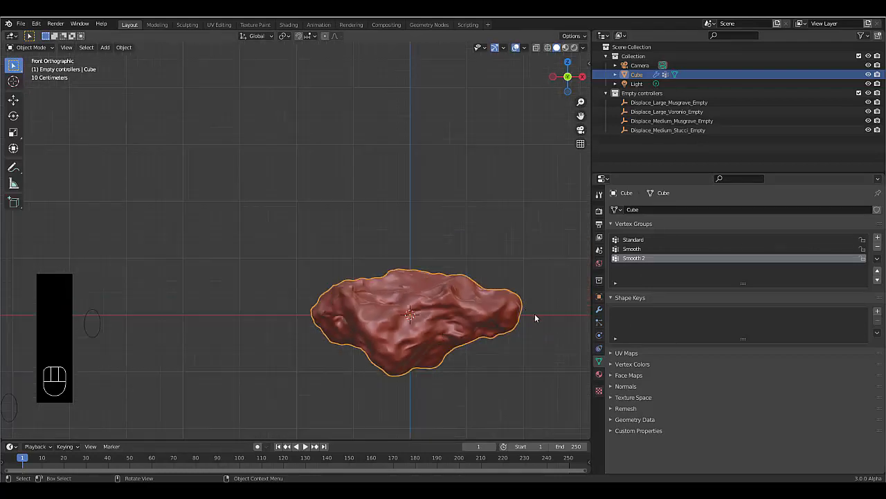
pyautogui.scroll(1, 439, 311)
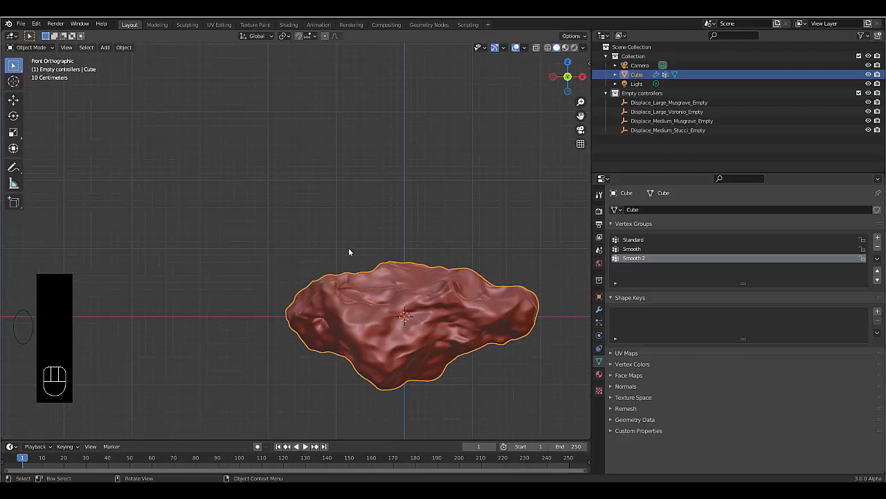
pyautogui.click(32, 47)
pyautogui.click(31, 47)
pyautogui.click(32, 47)
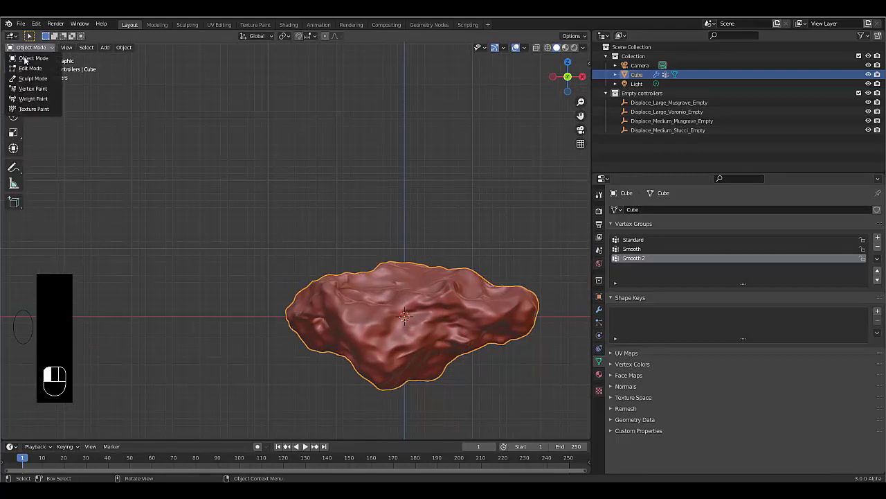
pyautogui.click(35, 98)
pyautogui.scroll(3, 434, 336)
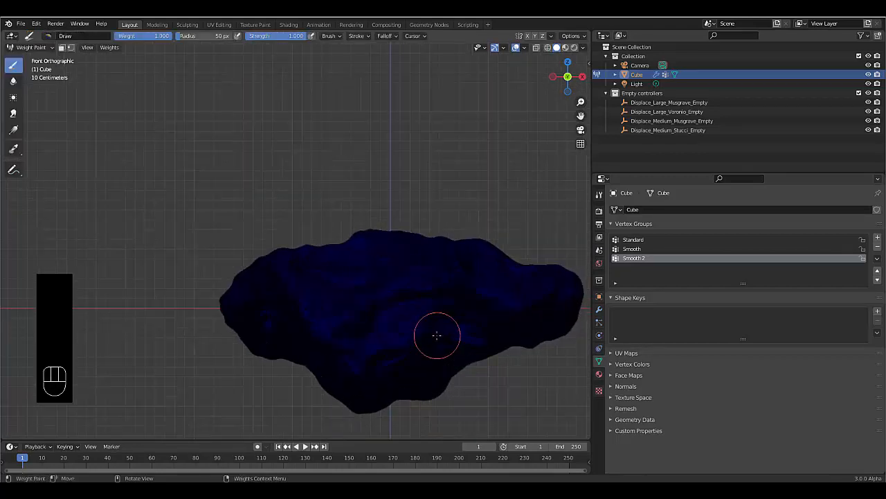
# - Paint a small dab of full weight on the lower front of the rock in the Smooth 2 vertex group
pyautogui.moveTo(433, 335); pyautogui.dragTo(406, 317, button='middle')
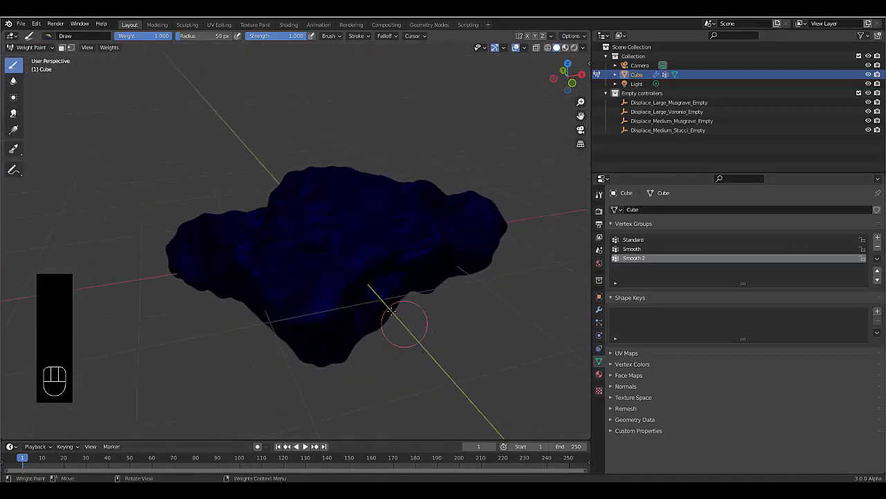
pyautogui.click(316, 304)
pyautogui.moveTo(346, 323); pyautogui.dragTo(1, 372, button='middle')
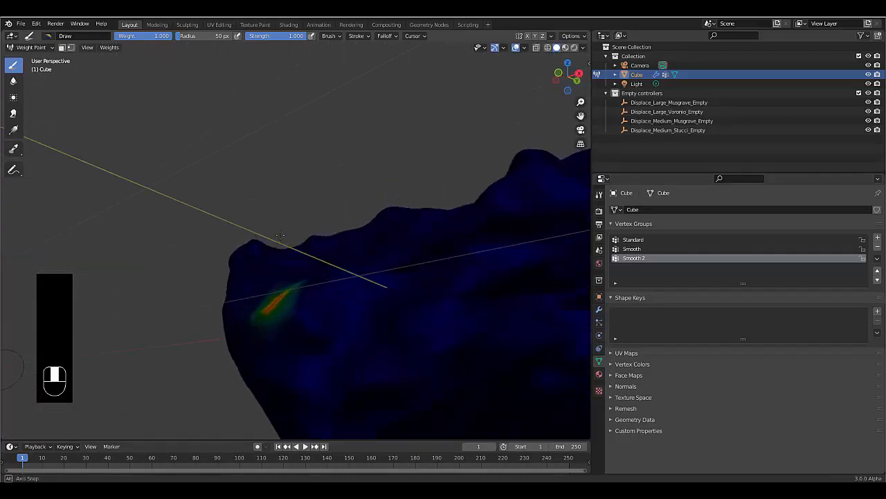
pyautogui.moveTo(280, 235); pyautogui.dragTo(323, 317, button='middle')
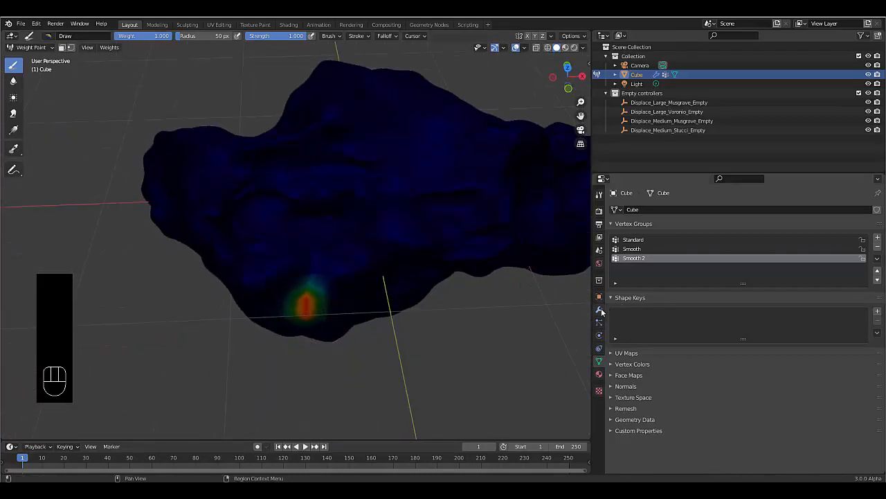
# - Assign the Smooth 2 modifier a vertex group, trying Smooth 2 first and settling on Smooth
pyautogui.click(600, 310)
pyautogui.click(753, 363)
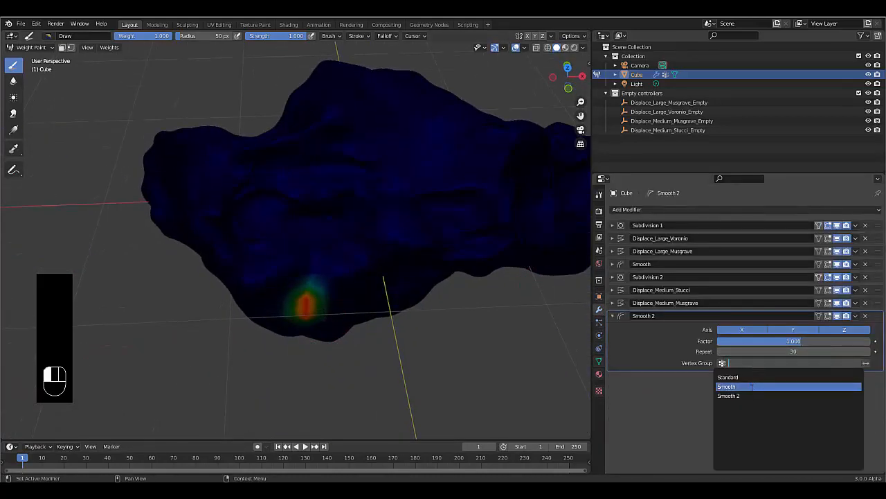
pyautogui.click(751, 395)
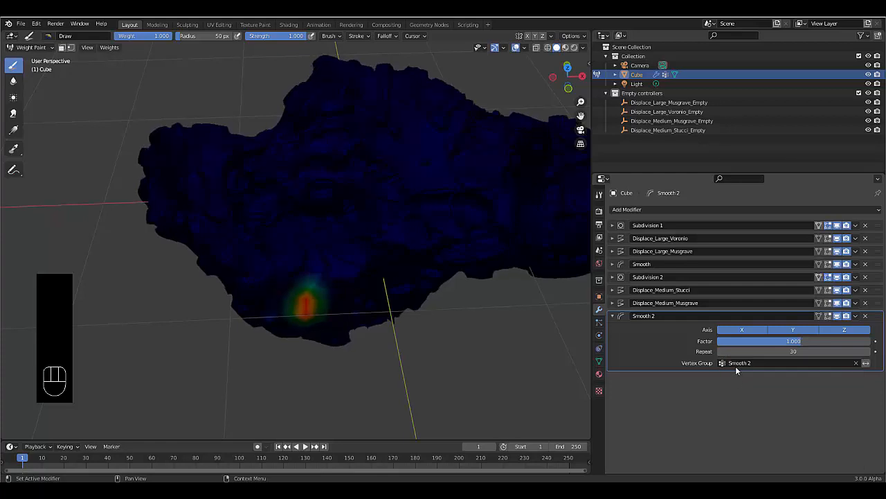
pyautogui.click(736, 366)
pyautogui.click(378, 250)
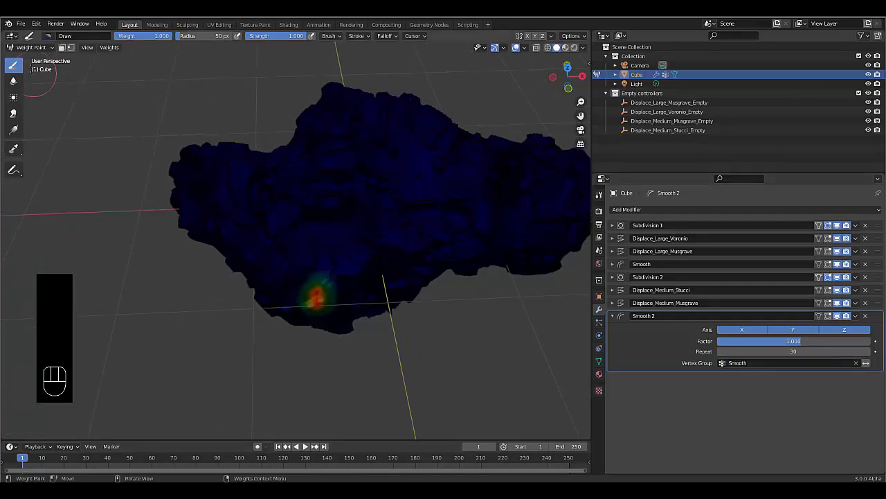
# - Switch the rock to Object Mode and examine the surface creases at its narrow end up close
pyautogui.click(26, 50)
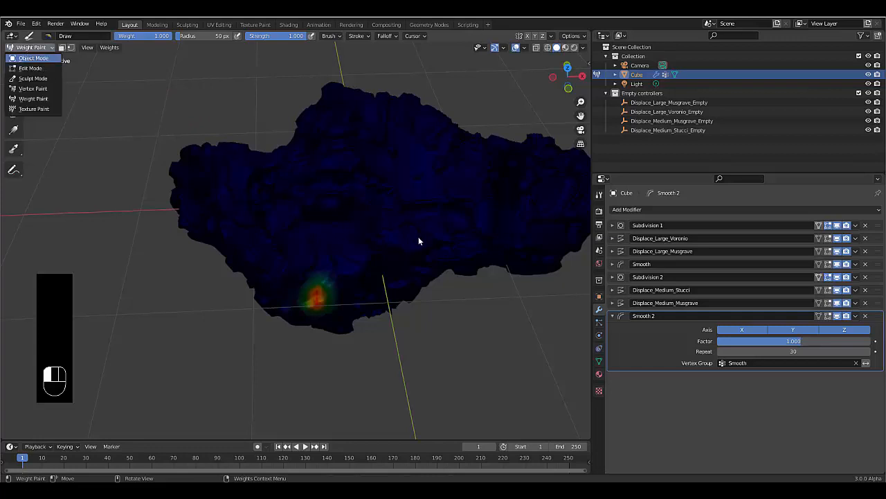
pyautogui.scroll(2, 321, 232)
pyautogui.moveTo(266, 234); pyautogui.dragTo(236, 256, button='middle')
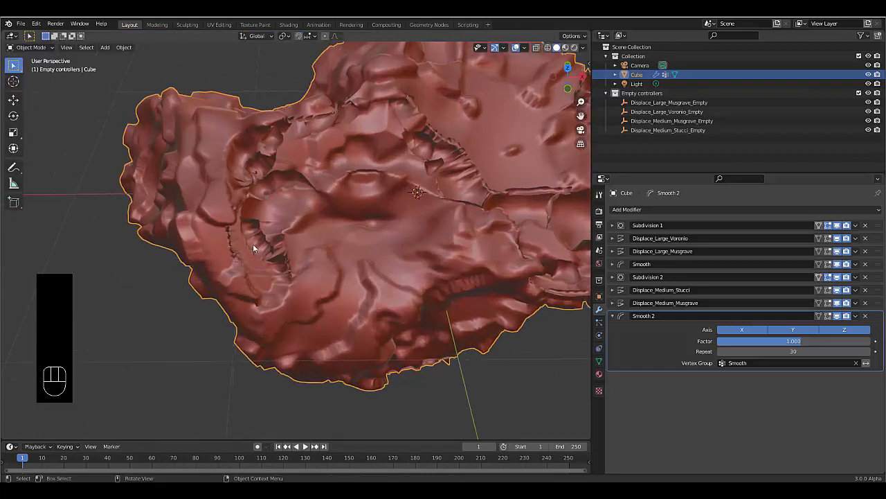
# - Return to Weight Paint mode and paint a new patch of weight 1 on the creased area beside the first dab
pyautogui.click(31, 47)
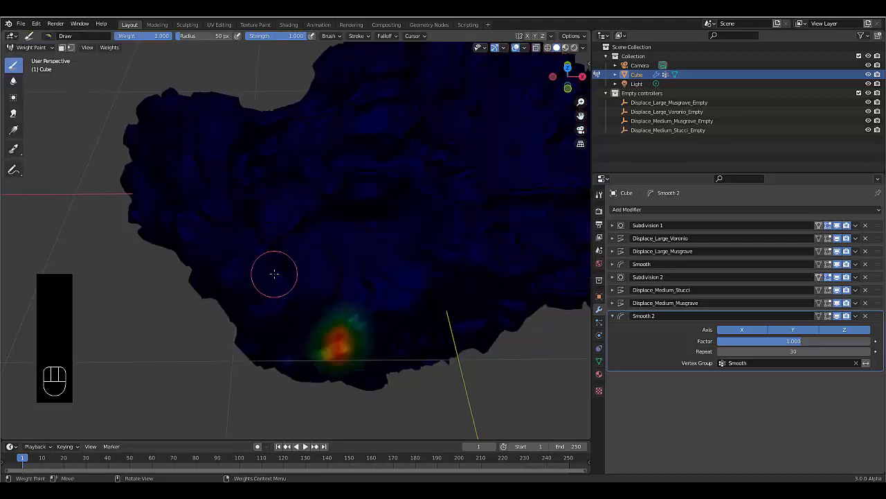
pyautogui.scroll(-2, 273, 273)
pyautogui.moveTo(266, 266)
pyautogui.mouseDown()
pyautogui.moveTo(283, 283)
pyautogui.moveTo(265, 257)
pyautogui.mouseUp()
pyautogui.scroll(-1, 280, 276)
pyautogui.moveTo(283, 257); pyautogui.dragTo(291, 240, button='middle')
pyautogui.moveTo(279, 273)
pyautogui.mouseDown()
pyautogui.moveTo(282, 287)
pyautogui.moveTo(288, 277)
pyautogui.moveTo(277, 263)
pyautogui.moveTo(268, 273)
pyautogui.mouseUp()
pyautogui.moveTo(268, 273)
pyautogui.mouseDown(button='middle')
pyautogui.moveTo(218, 277)
pyautogui.moveTo(278, 234)
pyautogui.mouseUp(button='middle')
pyautogui.scroll(2, 267, 242)
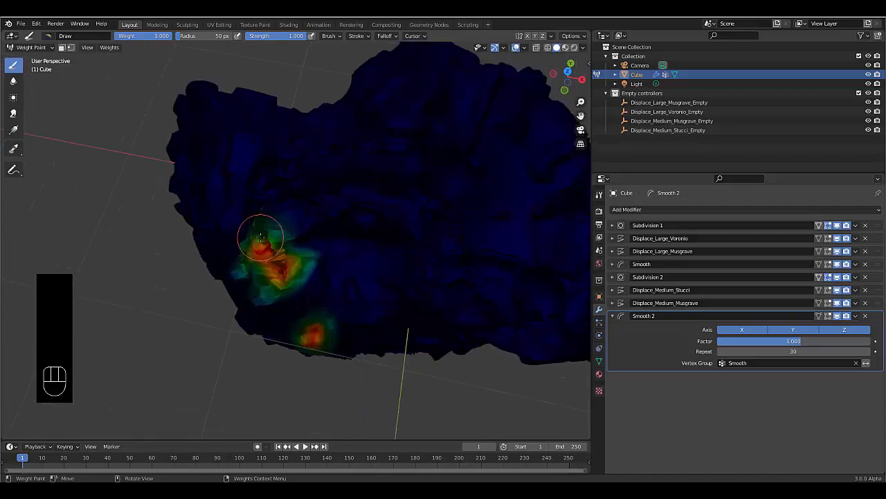
# - Extend the painted weight patch along the crease toward the rock's outer edge and down over its lower part
pyautogui.moveTo(255, 239); pyautogui.dragTo(218, 228)
pyautogui.moveTo(218, 229); pyautogui.dragTo(178, 228, button='middle')
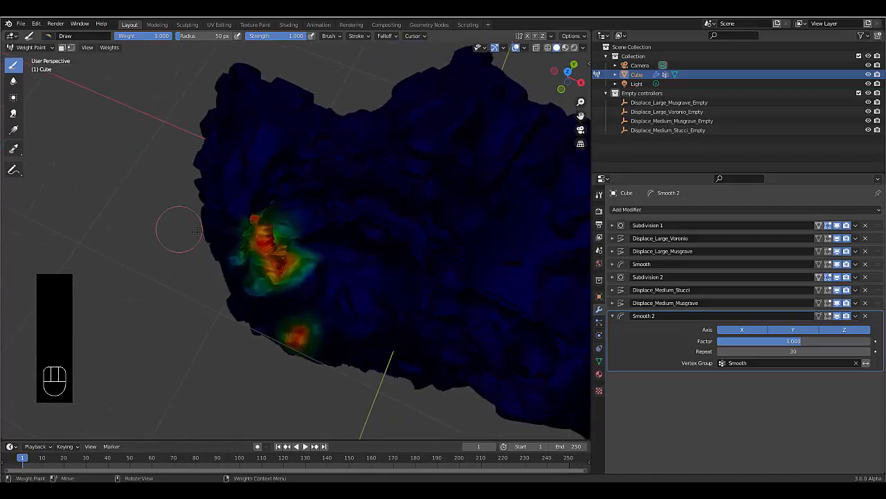
pyautogui.moveTo(250, 237)
pyautogui.mouseDown()
pyautogui.moveTo(251, 208)
pyautogui.moveTo(269, 217)
pyautogui.mouseUp()
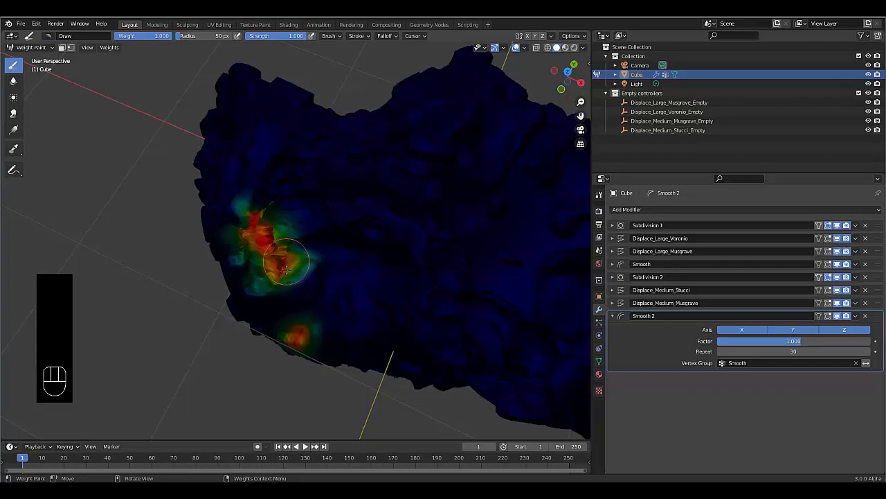
pyautogui.moveTo(278, 269); pyautogui.dragTo(274, 290)
pyautogui.scroll(2, 274, 290)
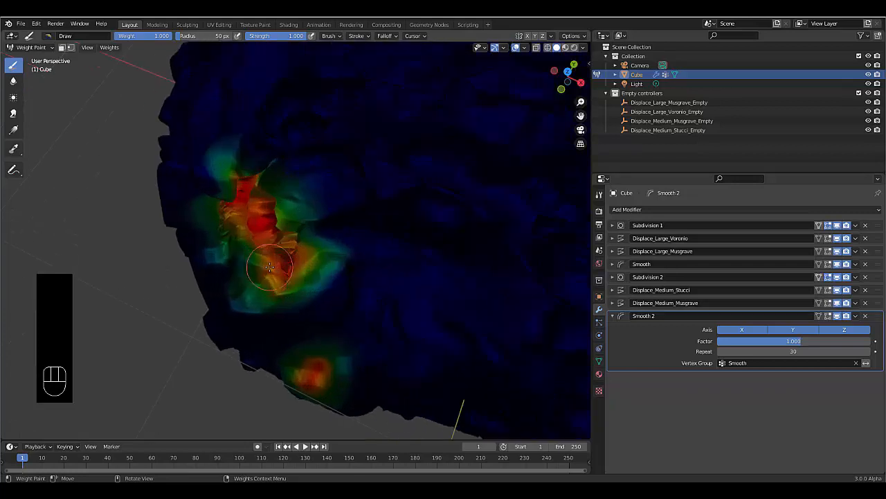
pyautogui.moveTo(257, 253)
pyautogui.mouseDown(button='middle')
pyautogui.moveTo(249, 239)
pyautogui.moveTo(296, 248)
pyautogui.moveTo(83, 237)
pyautogui.moveTo(330, 223)
pyautogui.mouseUp(button='middle')
pyautogui.moveTo(330, 222); pyautogui.dragTo(364, 219)
# - Fill in the larger weight patch over the crease with more strokes at weight 1 until it is solid
pyautogui.scroll(-6, 322, 256)
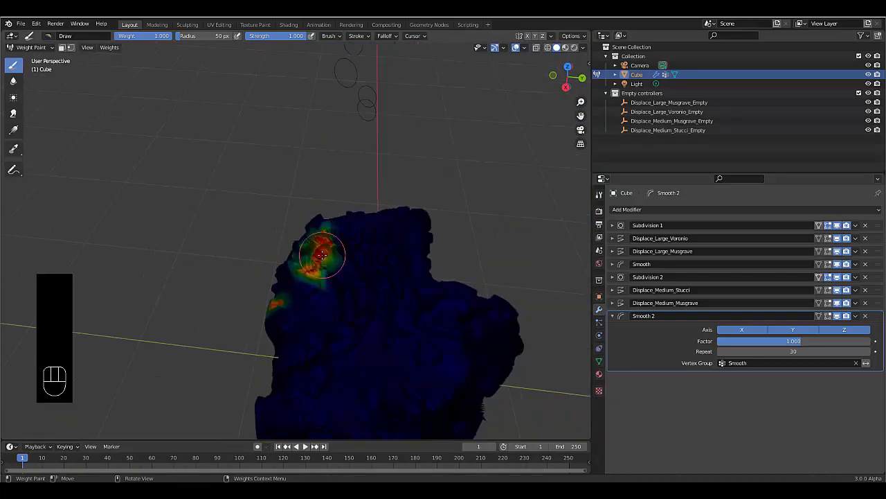
pyautogui.scroll(-1, 323, 256)
pyautogui.click(323, 256)
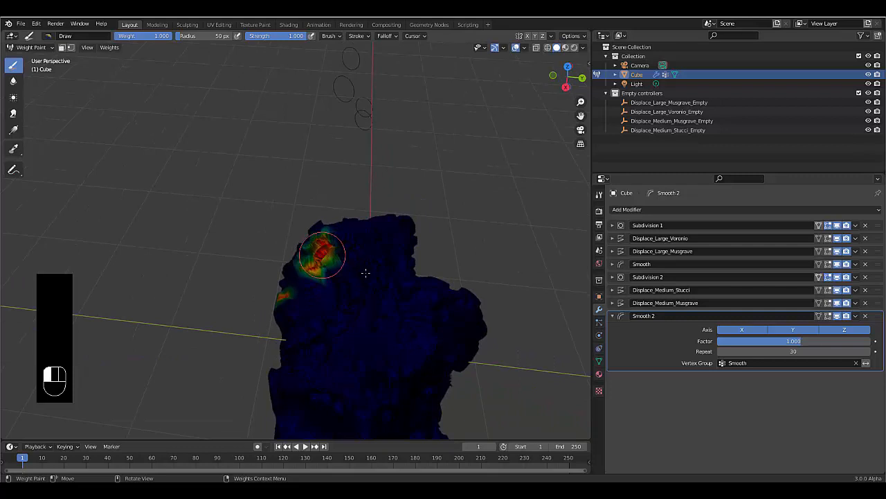
pyautogui.moveTo(322, 255); pyautogui.dragTo(305, 245, button='middle')
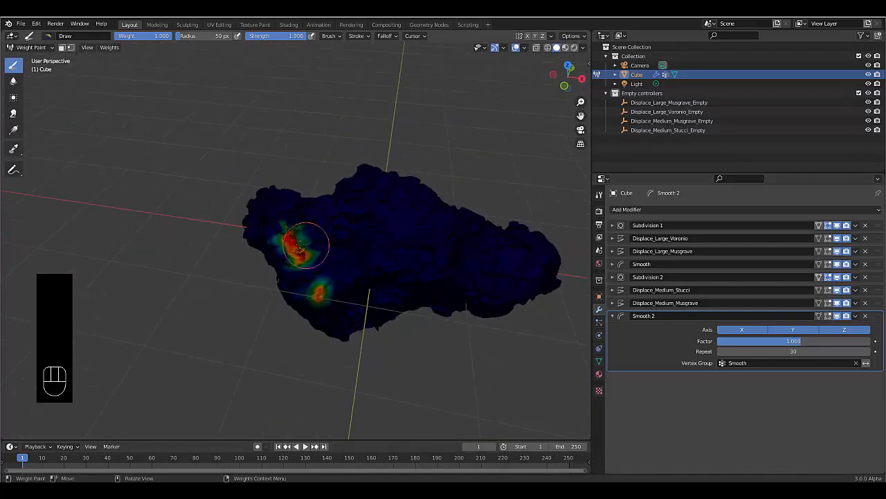
pyautogui.moveTo(293, 251)
pyautogui.mouseDown()
pyautogui.moveTo(291, 240)
pyautogui.moveTo(303, 248)
pyautogui.moveTo(272, 202)
pyautogui.mouseUp()
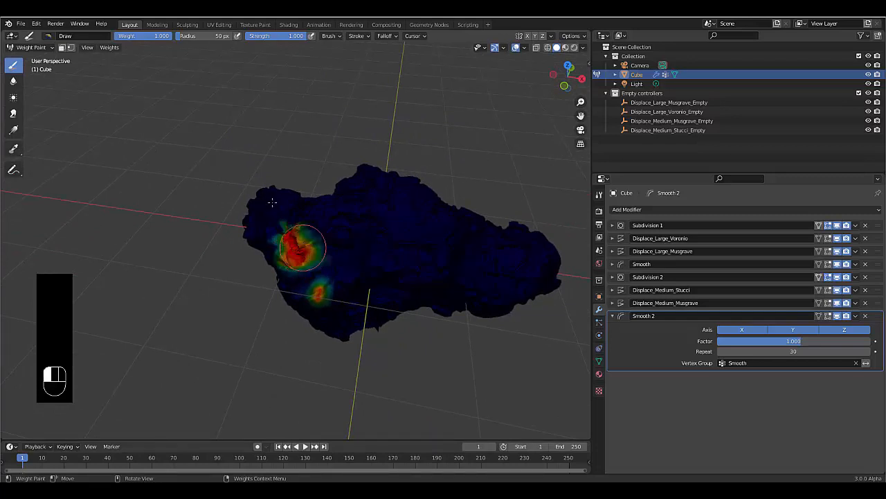
pyautogui.moveTo(303, 247); pyautogui.dragTo(299, 242)
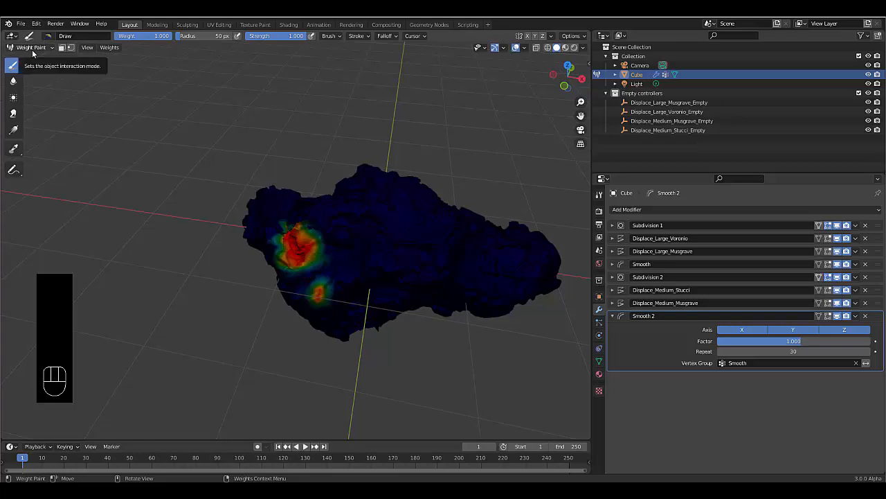
# - Switch the rock back to Object Mode and inspect the creases around the painted area from close range
pyautogui.click(22, 47)
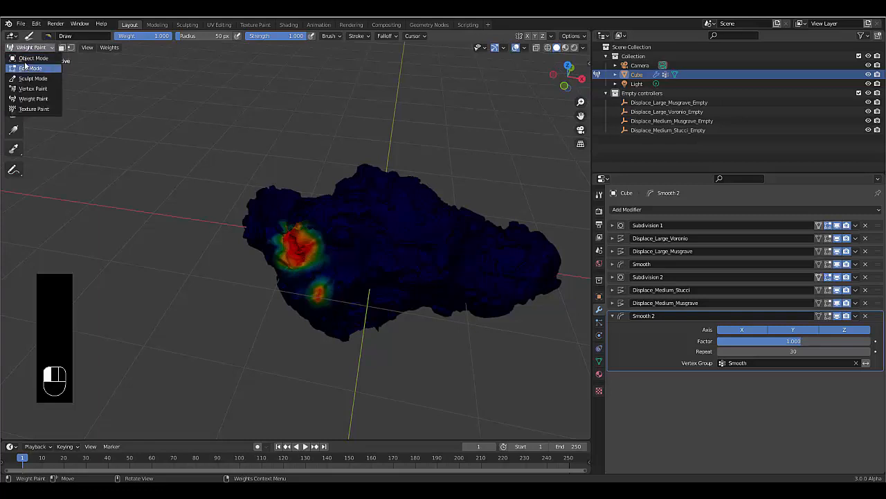
pyautogui.click(29, 58)
pyautogui.scroll(8, 301, 271)
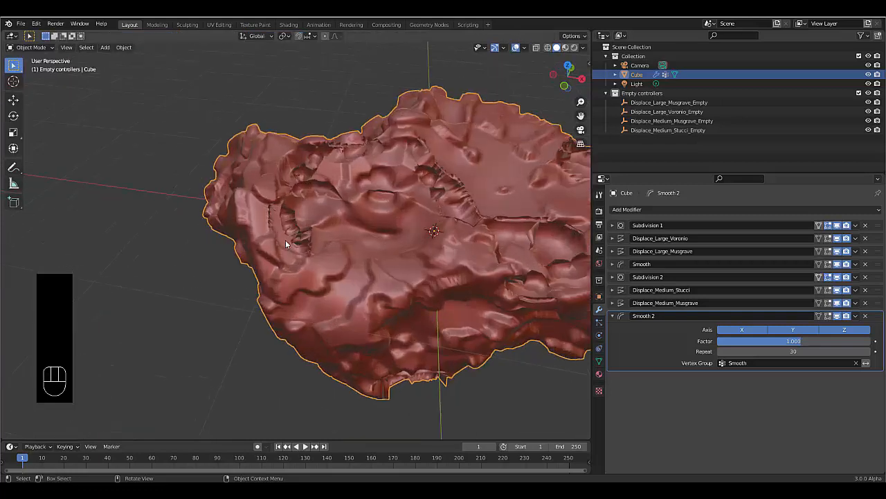
pyautogui.moveTo(326, 225); pyautogui.dragTo(299, 225, button='middle')
pyautogui.moveTo(411, 281); pyautogui.dragTo(447, 289, button='middle')
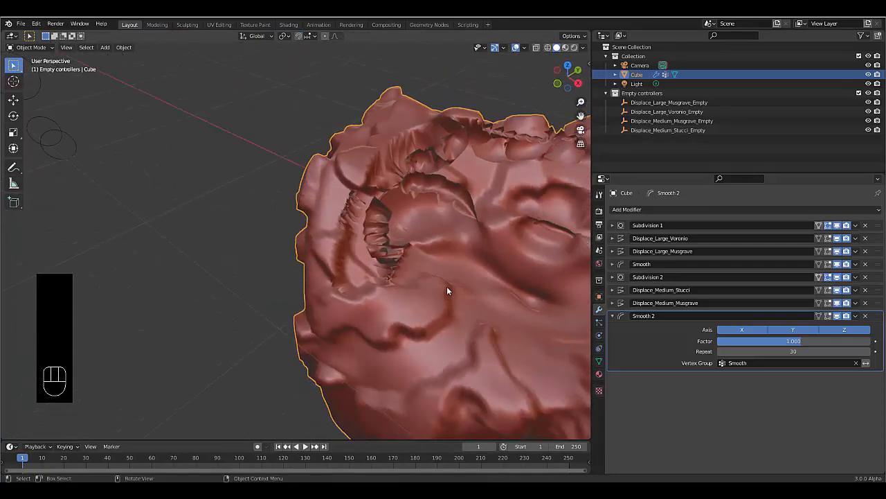
# - Try moving the Displace_Medium_Musgrave_Empty controller to shift the medium Musgrave displacement across the rock
pyautogui.click(660, 121)
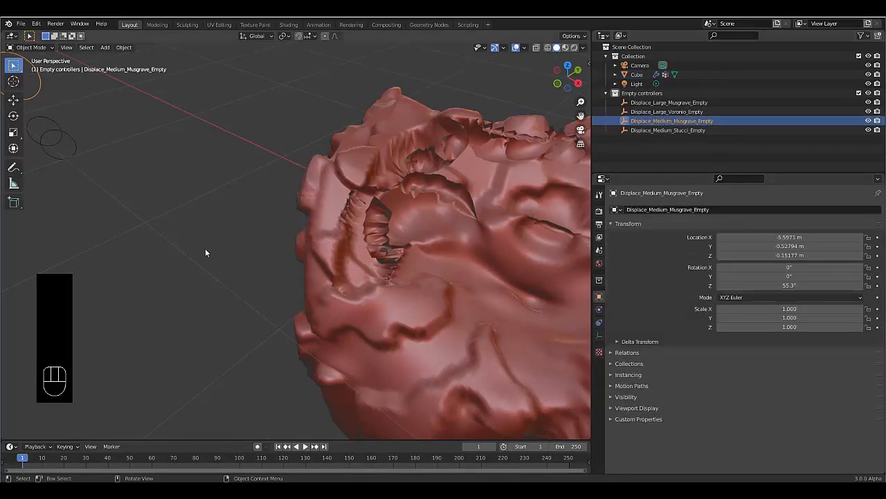
pyautogui.press('g')
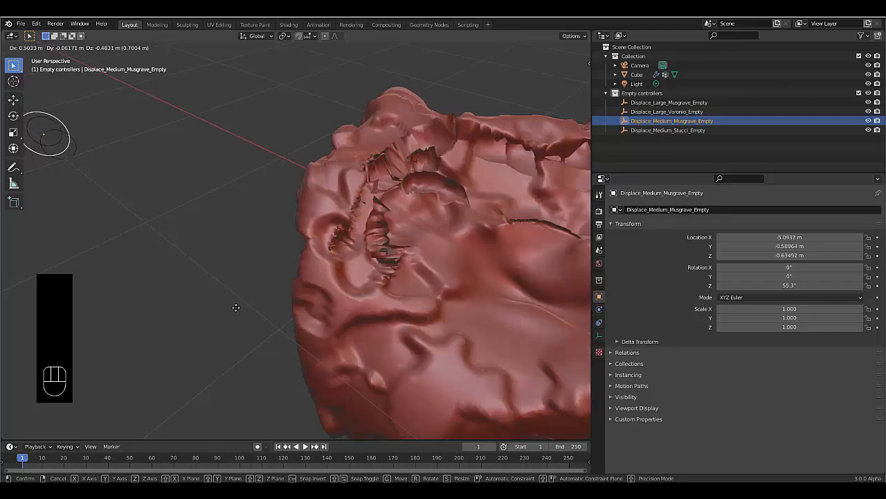
pyautogui.click(235, 307)
# - Move the Displace_Medium_Stucci_Empty controller to about X -6.39 m, Y 0.32 m, Z -0.72 m
pyautogui.click(669, 130)
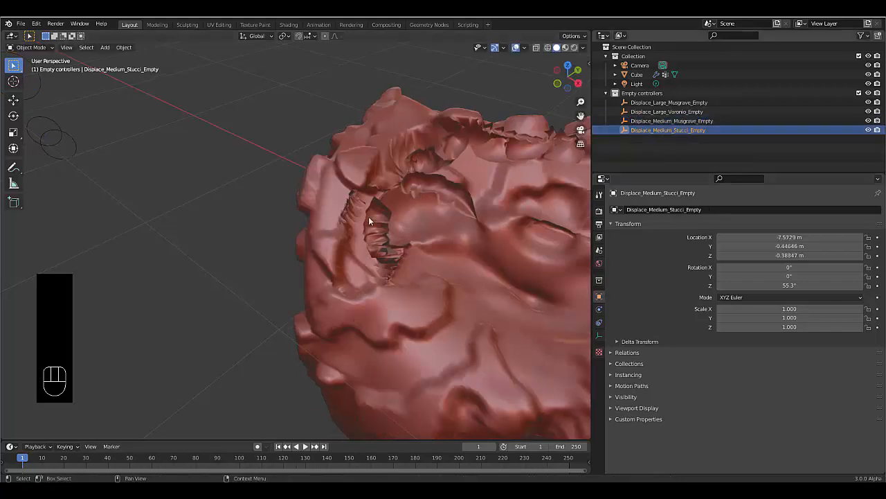
pyautogui.press('g')
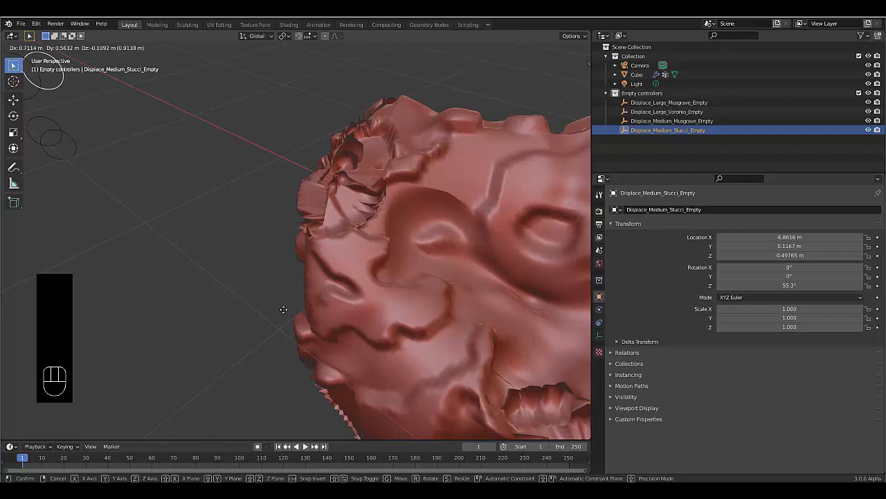
pyautogui.press('shift')
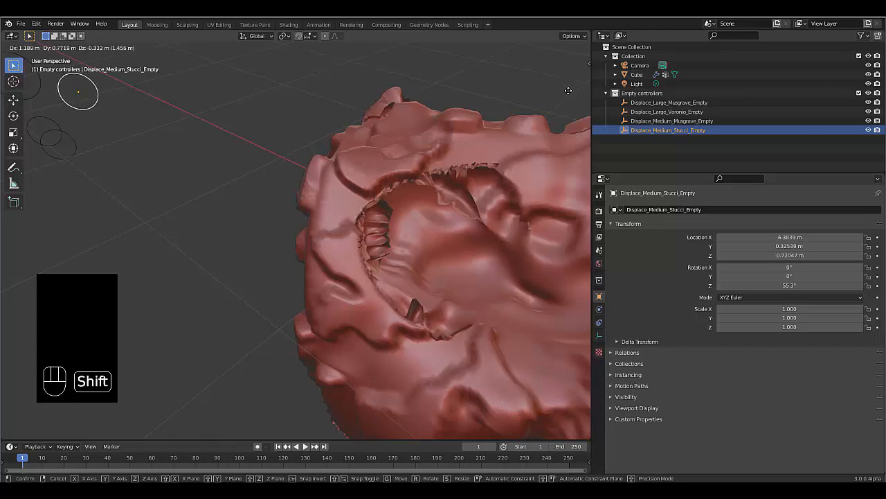
pyautogui.click(530, 94)
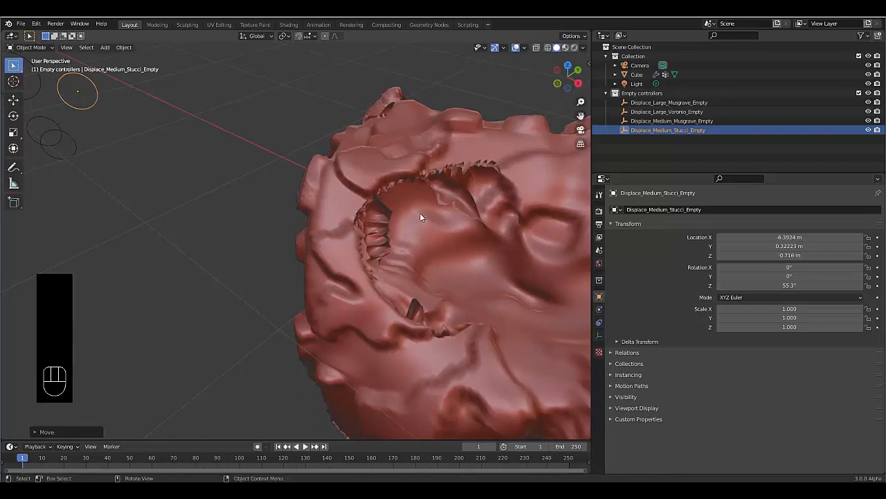
pyautogui.moveTo(441, 232)
pyautogui.mouseDown(button='middle')
pyautogui.moveTo(399, 236)
pyautogui.moveTo(585, 277)
pyautogui.mouseUp(button='middle')
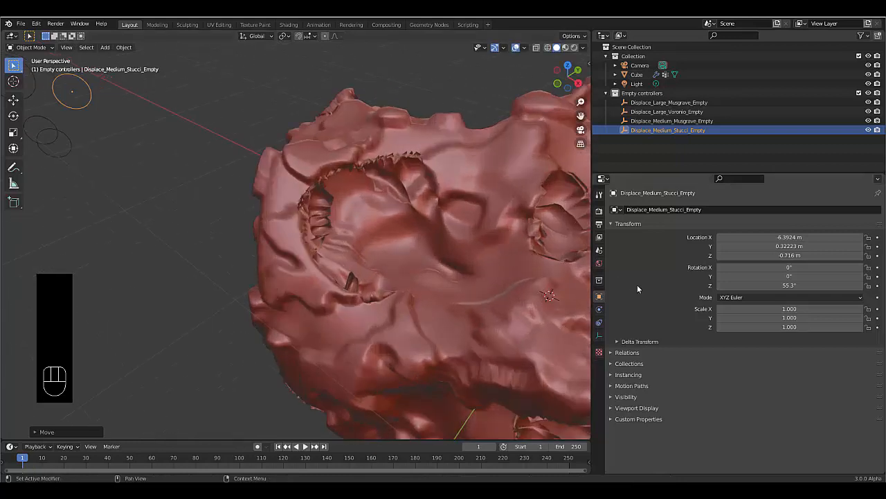
# - Select the rock and set the Displace_Medium_Stucci modifier's midlevel to 0.5
pyautogui.click(460, 250)
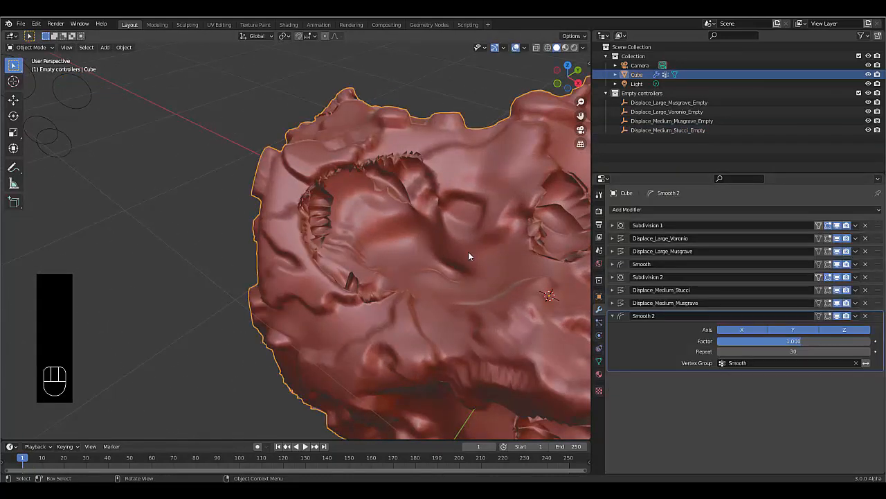
pyautogui.click(612, 290)
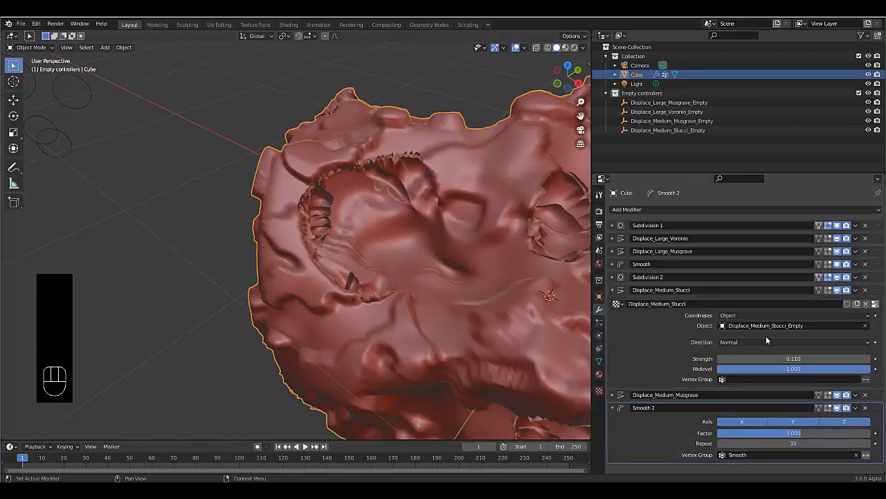
pyautogui.doubleClick(786, 368)
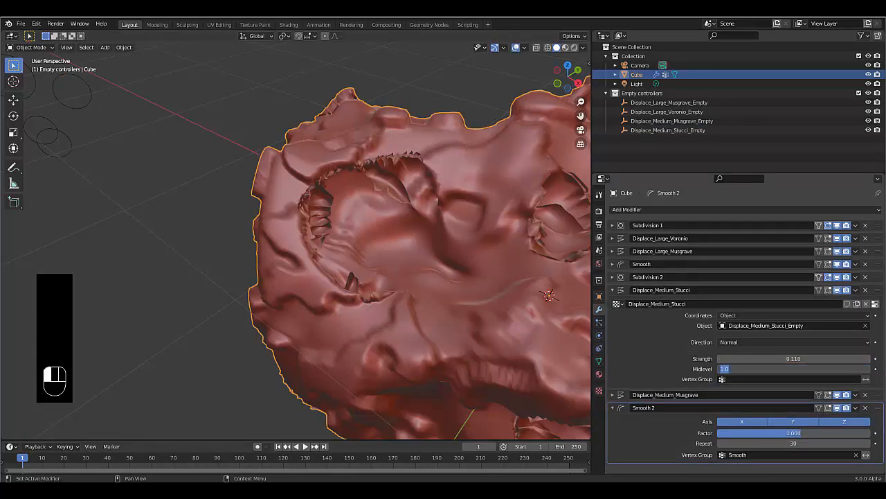
pyautogui.write('0.5')
pyautogui.press('Return')
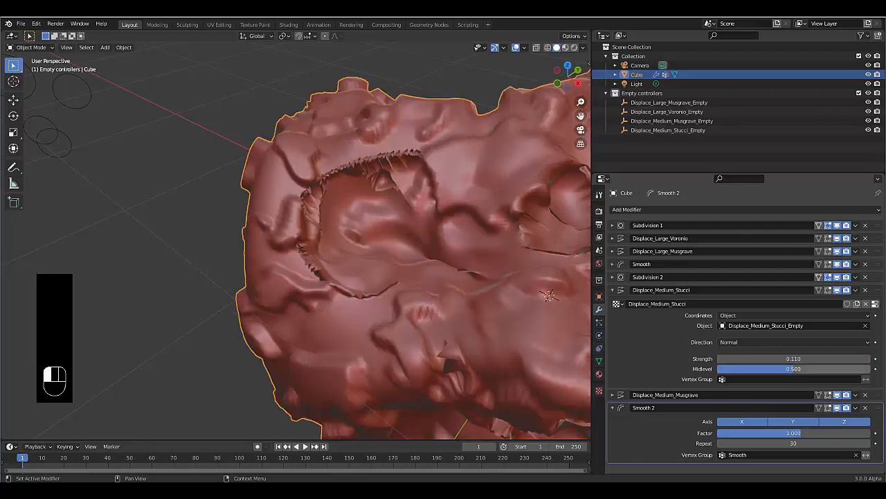
# - Set the Displace_Medium_Stucci modifier's strength to 0.05
pyautogui.keyDown('shift'); pyautogui.moveTo(782, 359); pyautogui.dragTo(760, 359); pyautogui.keyUp('shift')
pyautogui.click(789, 358)
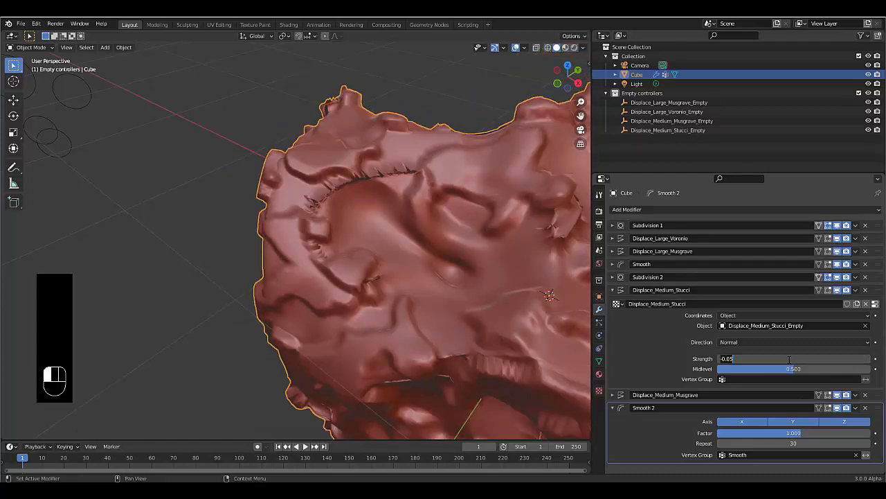
pyautogui.write('0')
pyautogui.press('Return')
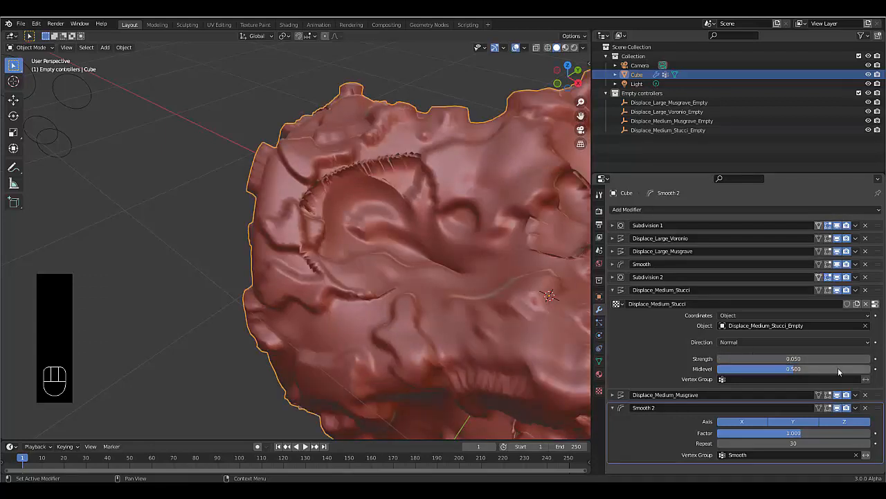
# - Set the Displace_Medium_Stucci modifier's strength to 0.11
pyautogui.moveTo(793, 368); pyautogui.dragTo(813, 358)
pyautogui.click(813, 358)
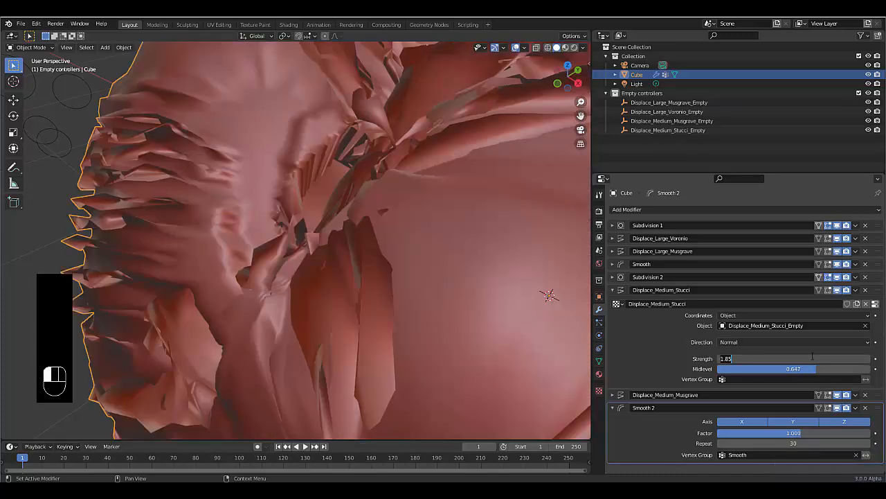
pyautogui.write('0.11')
pyautogui.press('Return')
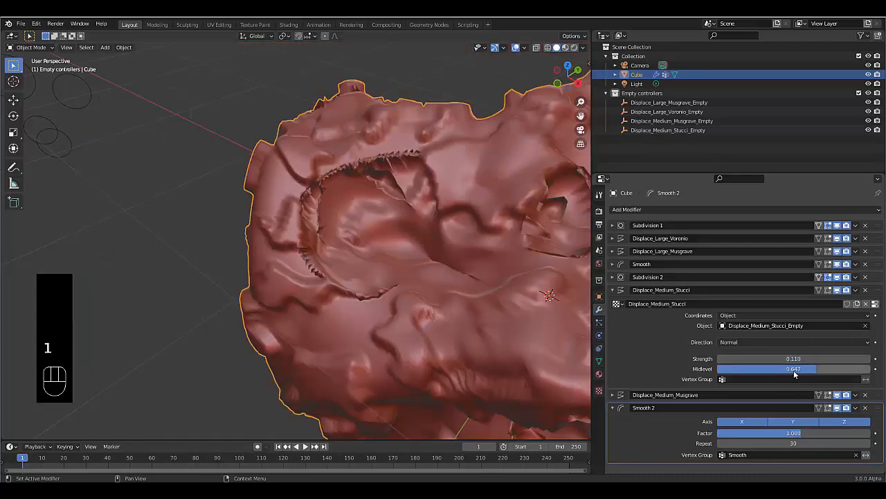
# - Try midlevels of 1 and 0.7 on the Displace_Medium_Stucci modifier and settle on about 0.302
pyautogui.moveTo(794, 370); pyautogui.dragTo(873, 370)
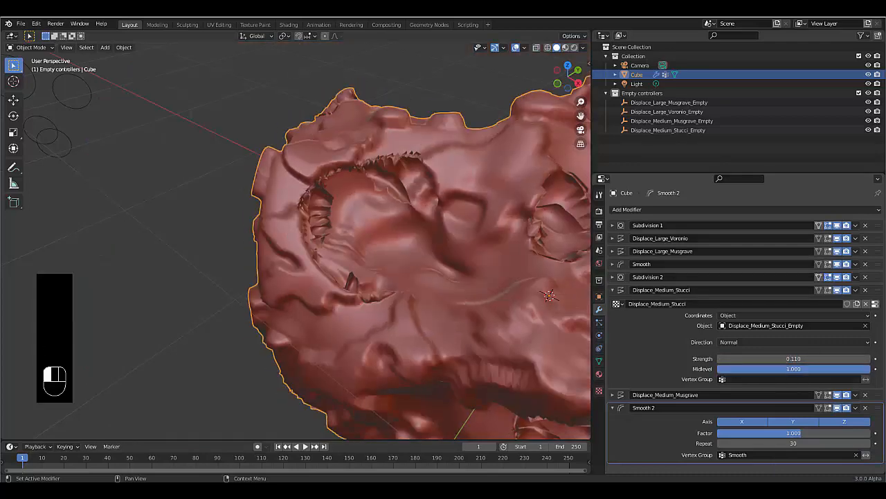
pyautogui.click(857, 365)
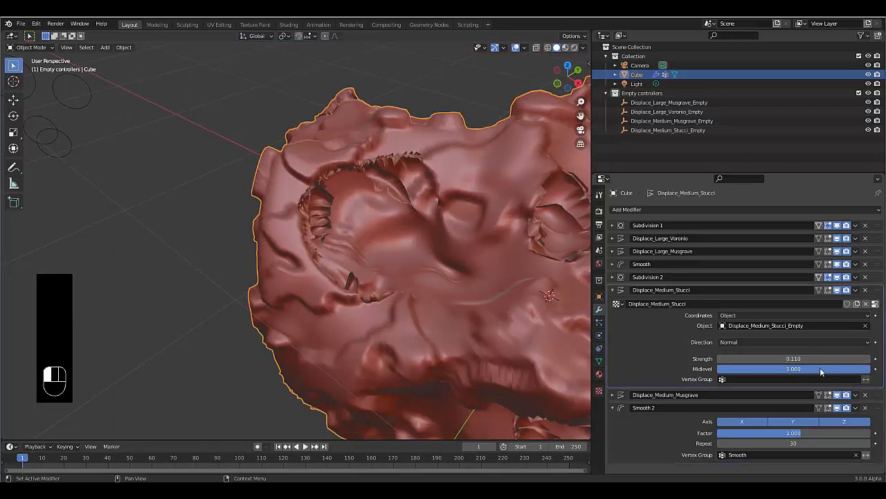
pyautogui.click(819, 368)
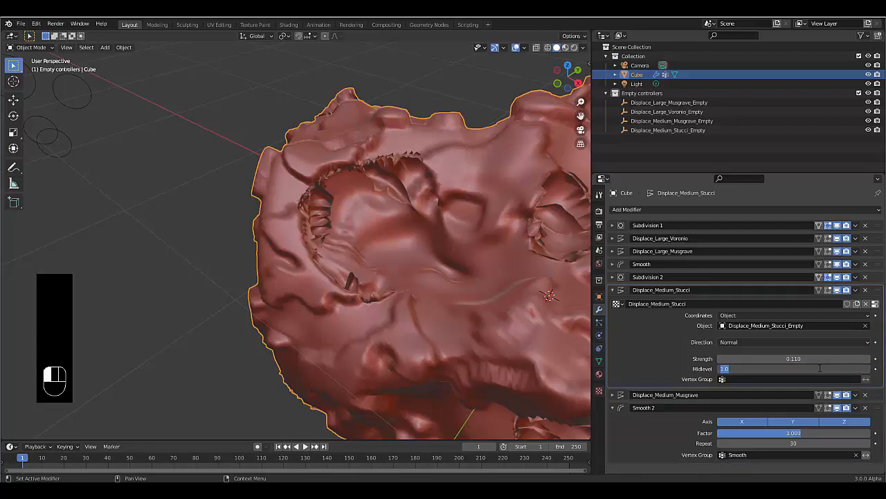
pyautogui.write('0.7')
pyautogui.press('Return')
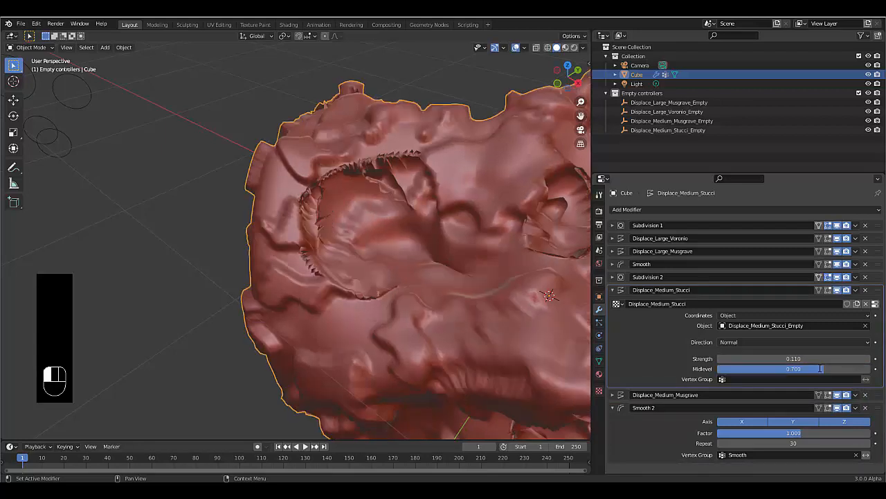
pyautogui.moveTo(825, 368); pyautogui.dragTo(763, 369)
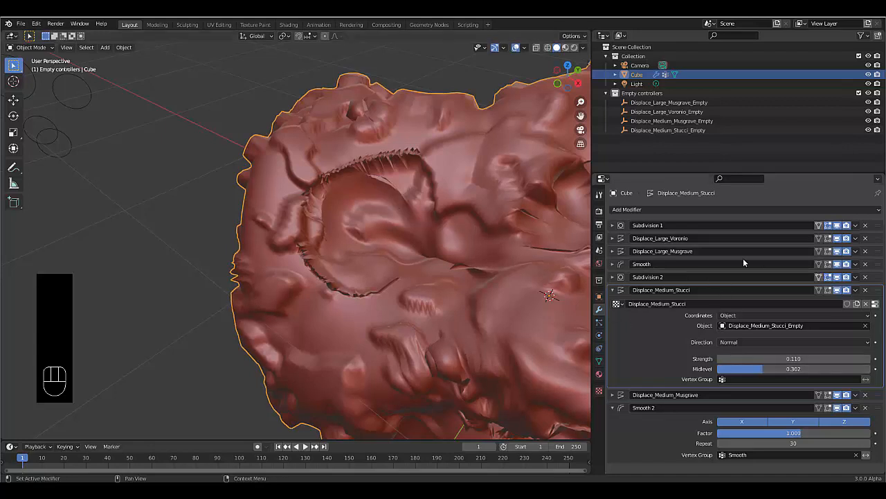
# - Remove the Smooth 2 modifier and move the Smooth modifier to the end of the stack, after Displace_Medium_Musgrave
pyautogui.click(865, 407)
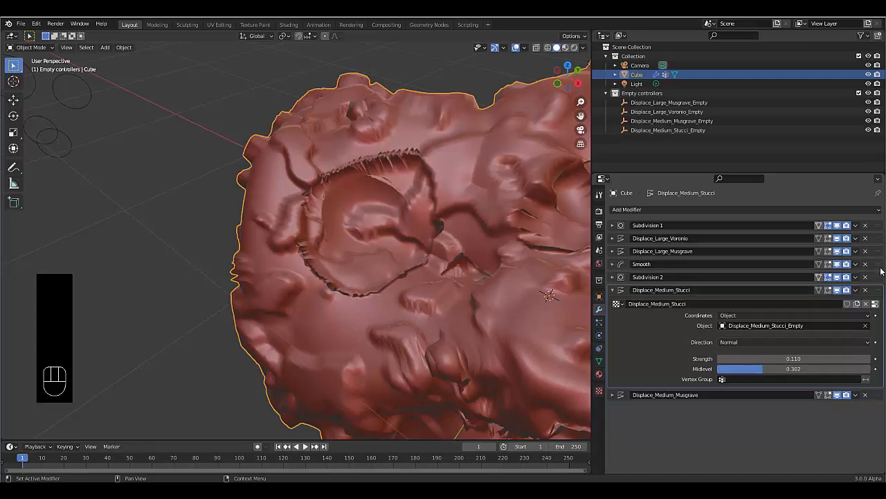
pyautogui.moveTo(877, 264); pyautogui.dragTo(871, 410)
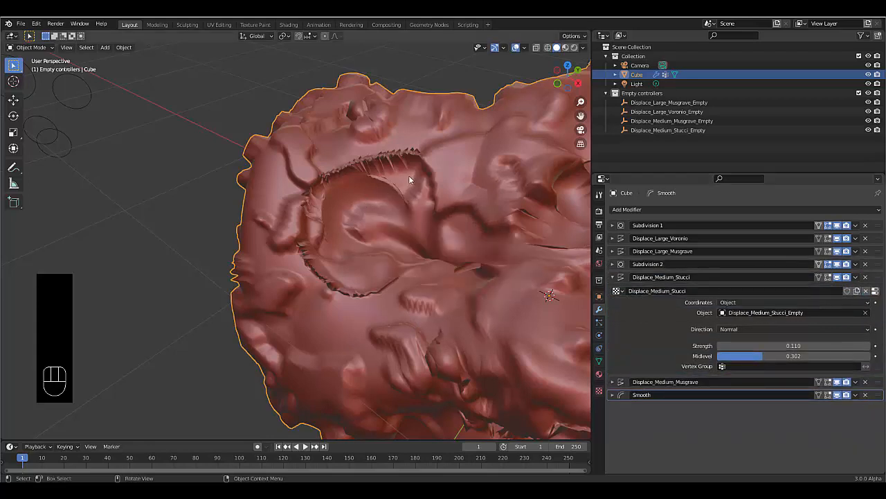
pyautogui.moveTo(408, 177); pyautogui.dragTo(377, 159, button='middle')
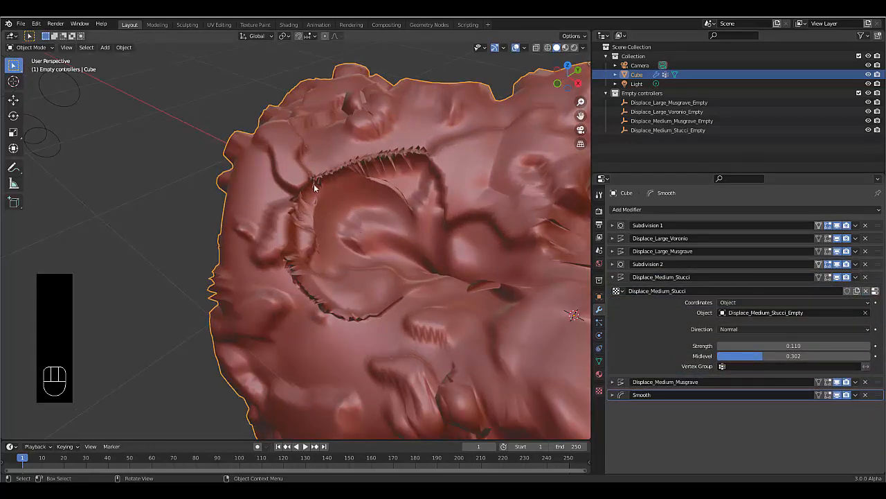
# - Switch the rock to Weight Paint mode and paint weight 1 along the jagged upper rim of the crater
pyautogui.click(33, 47)
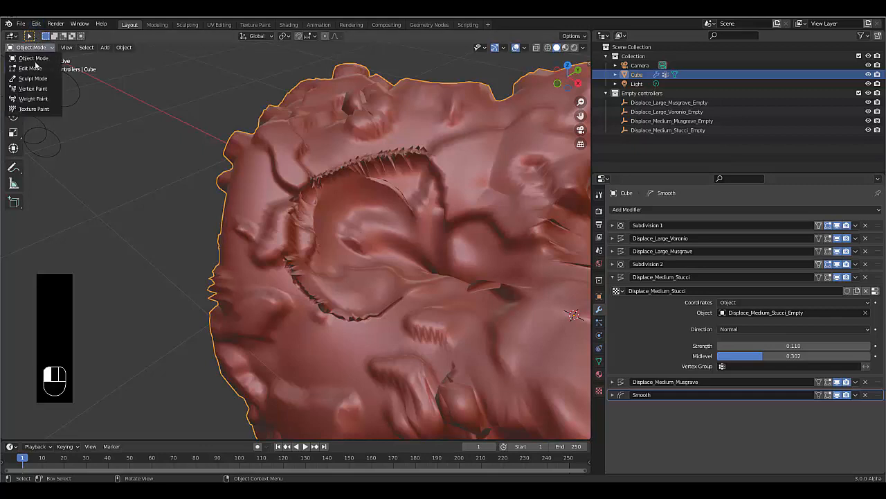
pyautogui.click(38, 98)
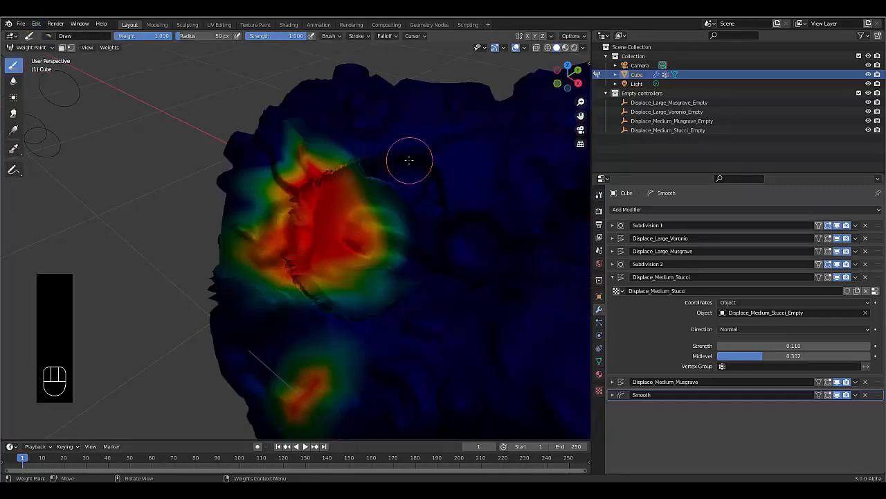
pyautogui.click(406, 159)
pyautogui.scroll(-4, 376, 165)
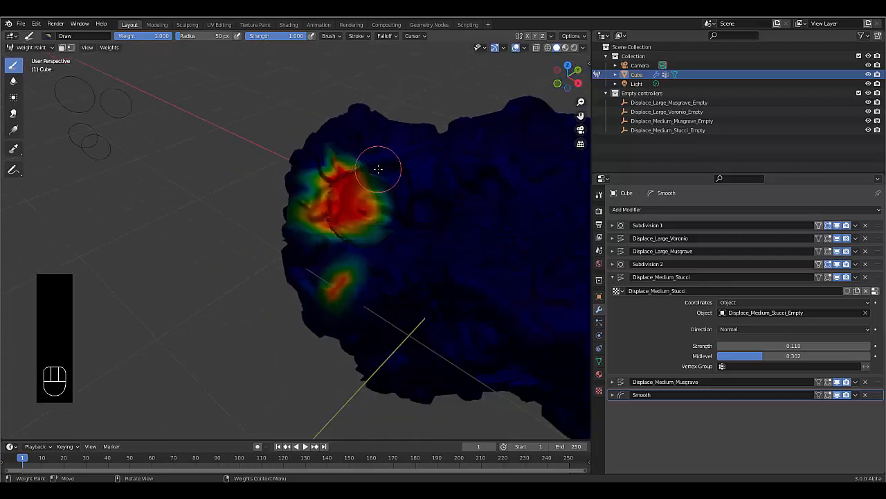
pyautogui.moveTo(378, 168); pyautogui.dragTo(390, 166)
pyautogui.scroll(-2, 393, 166)
pyautogui.click(389, 167)
pyautogui.scroll(-1, 390, 166)
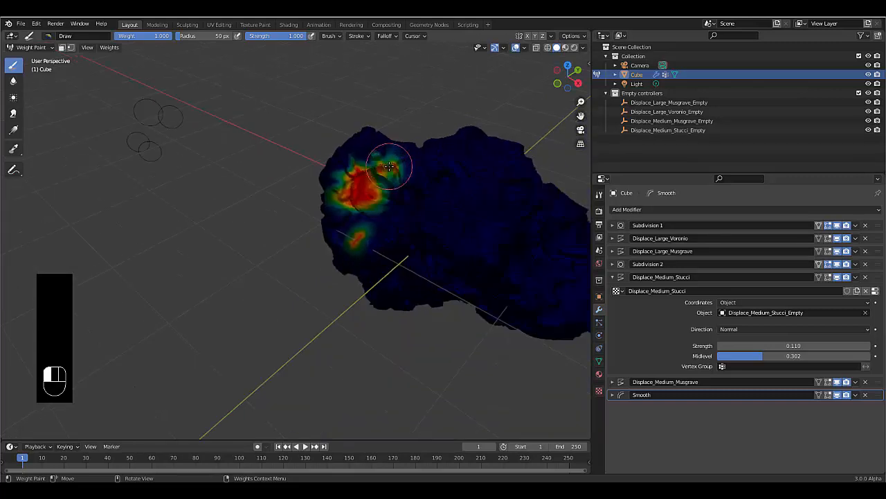
pyautogui.click(390, 167)
pyautogui.moveTo(389, 167); pyautogui.dragTo(394, 167)
pyautogui.press('KP_Decimal')
pyautogui.scroll(1, 226, 229)
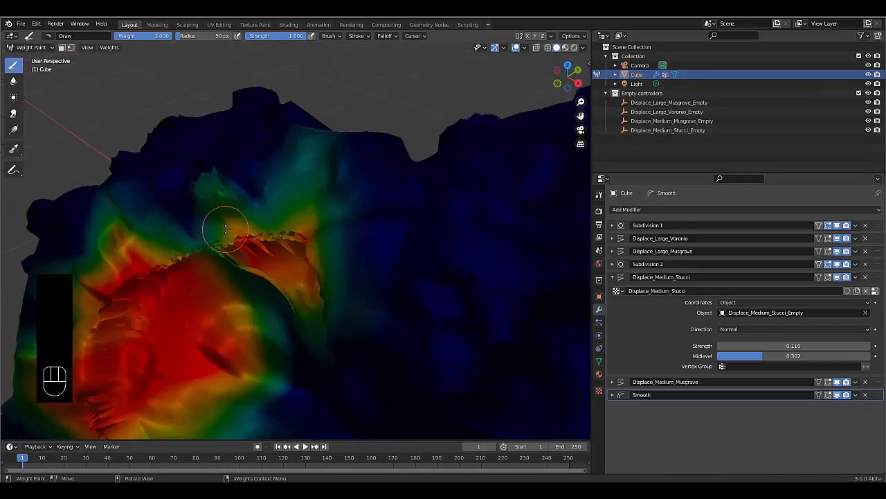
# - Extend the painted weight down to the crater's jagged lower rim and return the rock to Object Mode
pyautogui.moveTo(225, 229)
pyautogui.mouseDown(button='middle')
pyautogui.moveTo(274, 270)
pyautogui.moveTo(293, 307)
pyautogui.moveTo(283, 215)
pyautogui.mouseUp(button='middle')
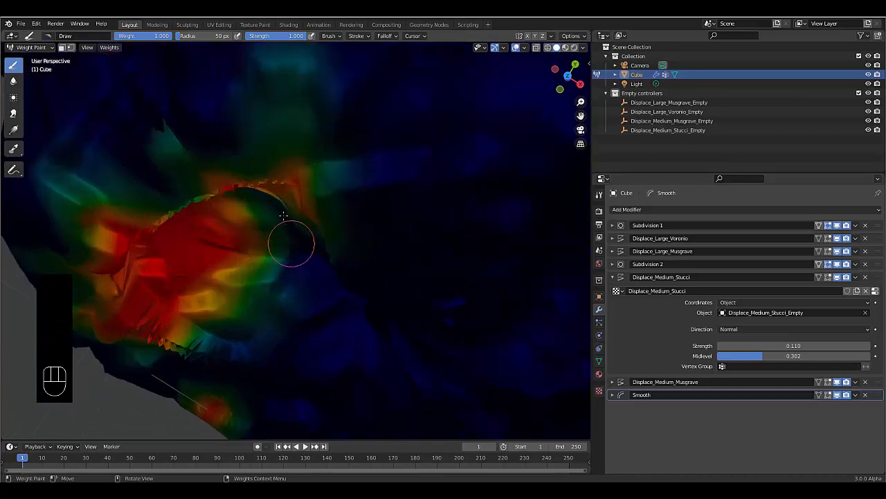
pyautogui.click(270, 160)
pyautogui.scroll(-1, 269, 161)
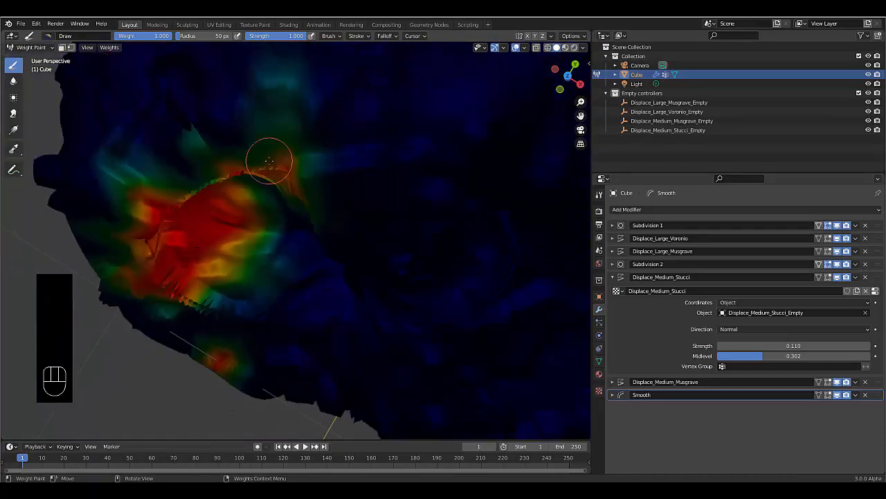
pyautogui.moveTo(269, 161); pyautogui.dragTo(269, 195, button='middle')
pyautogui.scroll(-2, 272, 161)
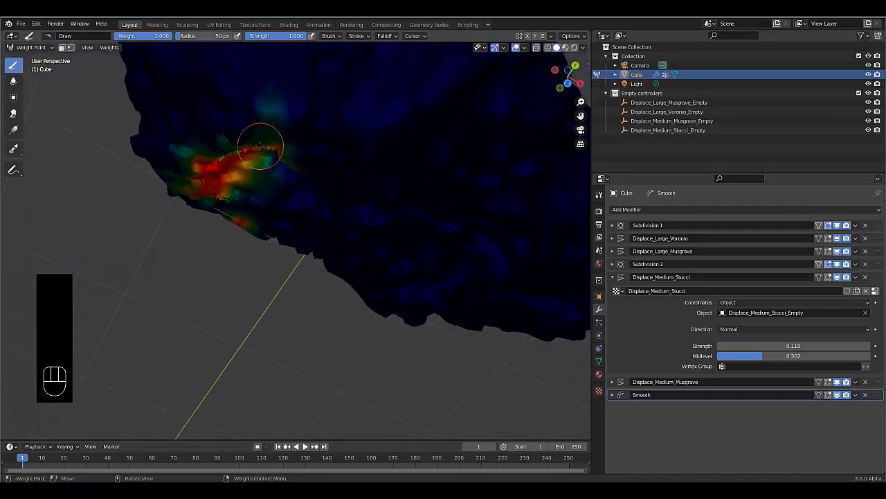
pyautogui.click(260, 146)
pyautogui.moveTo(260, 147)
pyautogui.mouseDown(button='middle')
pyautogui.moveTo(293, 73)
pyautogui.moveTo(245, 192)
pyautogui.moveTo(296, 151)
pyautogui.moveTo(258, 256)
pyautogui.mouseUp(button='middle')
pyautogui.click(269, 176)
pyautogui.click(267, 173)
pyautogui.click(250, 343)
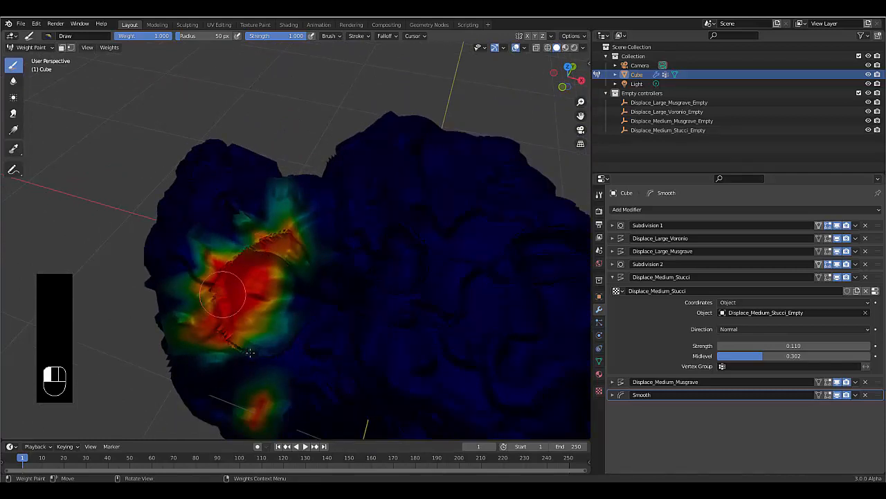
pyautogui.click(254, 353)
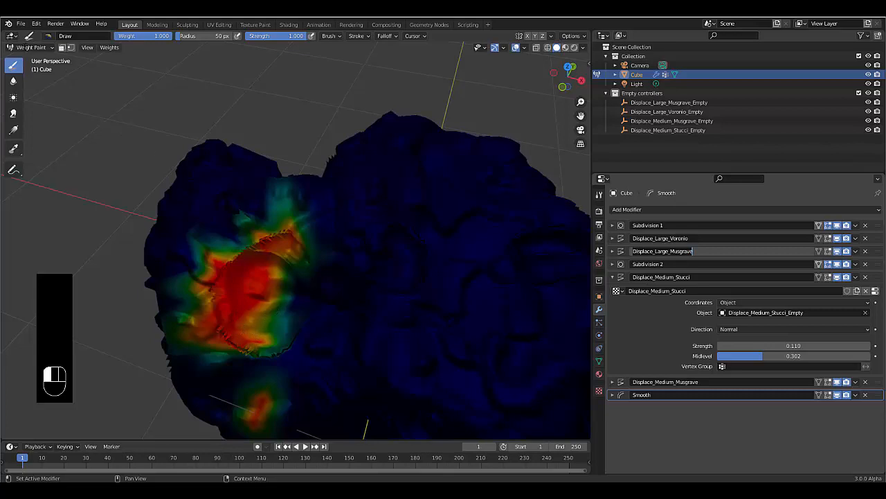
pyautogui.press('Return')
pyautogui.click(31, 47)
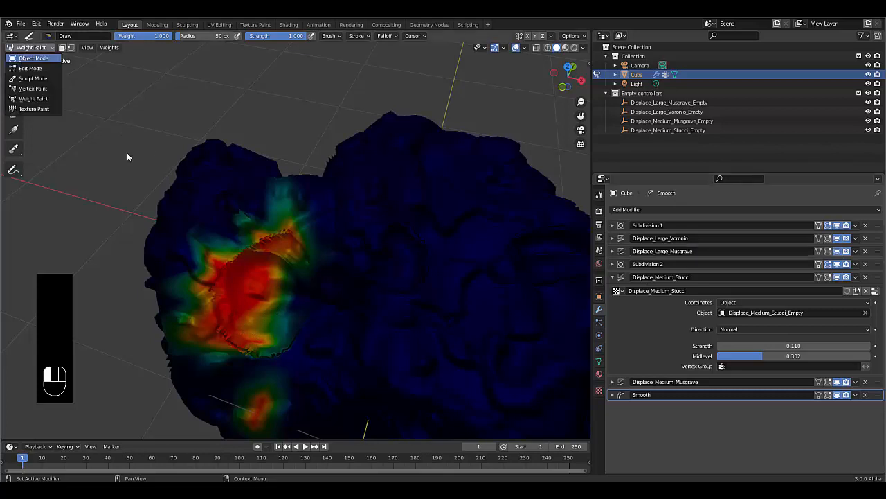
pyautogui.scroll(2, 261, 259)
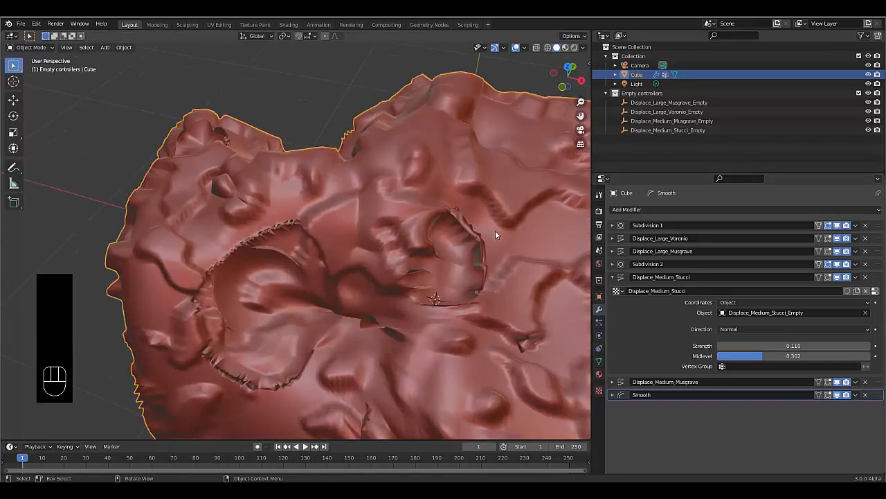
# - Add a Subdivision Surface modifier after Smooth and set its viewport levels to 2
pyautogui.click(631, 209)
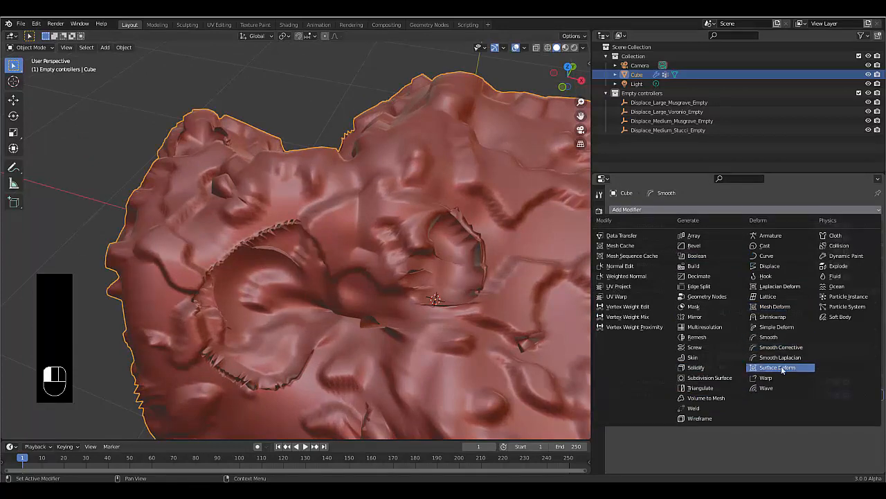
pyautogui.click(720, 383)
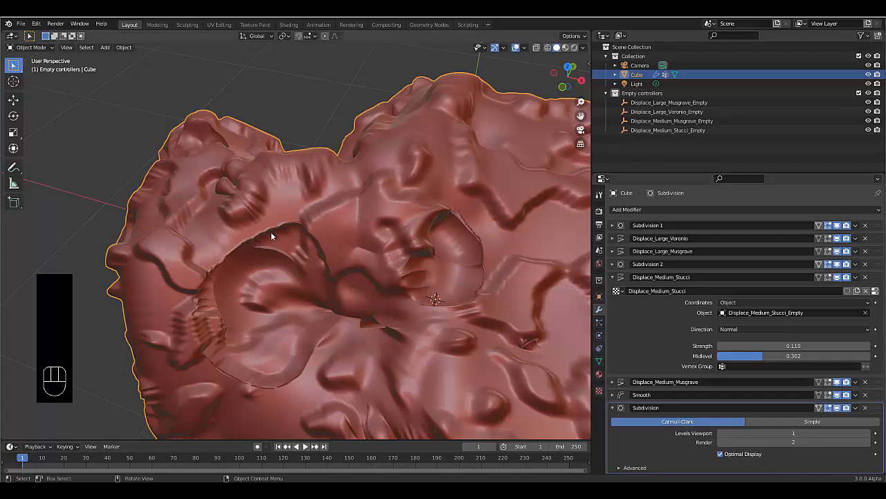
pyautogui.moveTo(382, 386)
pyautogui.mouseDown(button='middle')
pyautogui.moveTo(180, 290)
pyautogui.moveTo(134, 288)
pyautogui.moveTo(125, 212)
pyautogui.moveTo(186, 270)
pyautogui.mouseUp(button='middle')
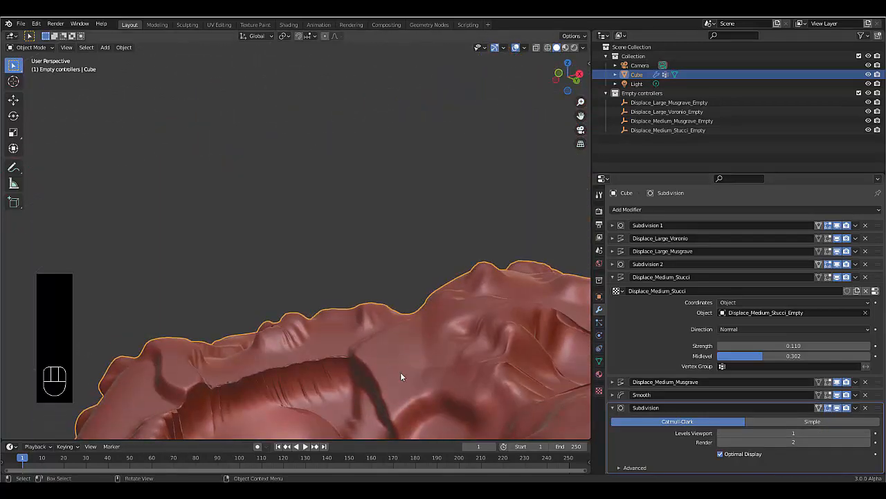
pyautogui.click(794, 433)
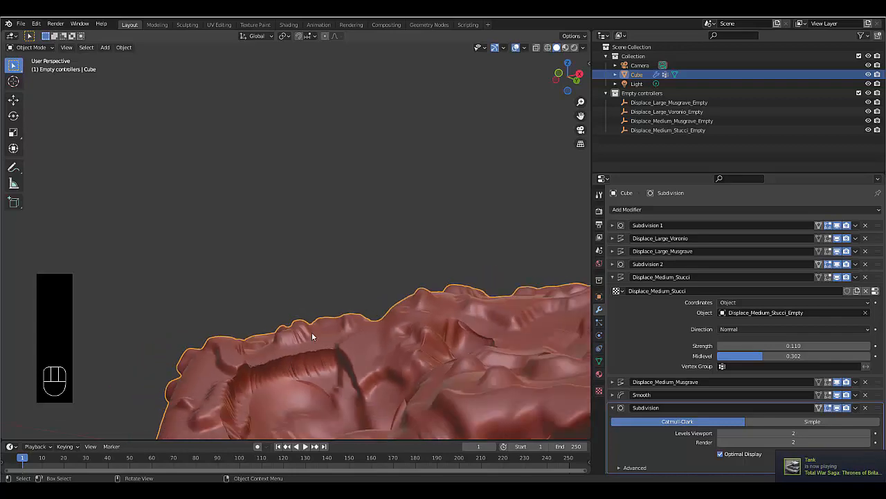
# - Switch the rock back to Weight Paint mode and extend the weight 1 area over the surface just above the crater
pyautogui.moveTo(312, 331); pyautogui.dragTo(562, 373, button='middle')
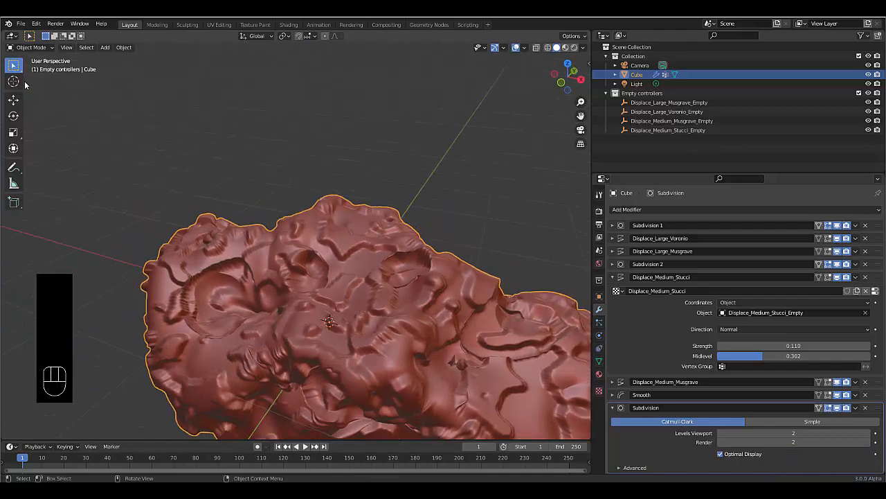
pyautogui.click(35, 47)
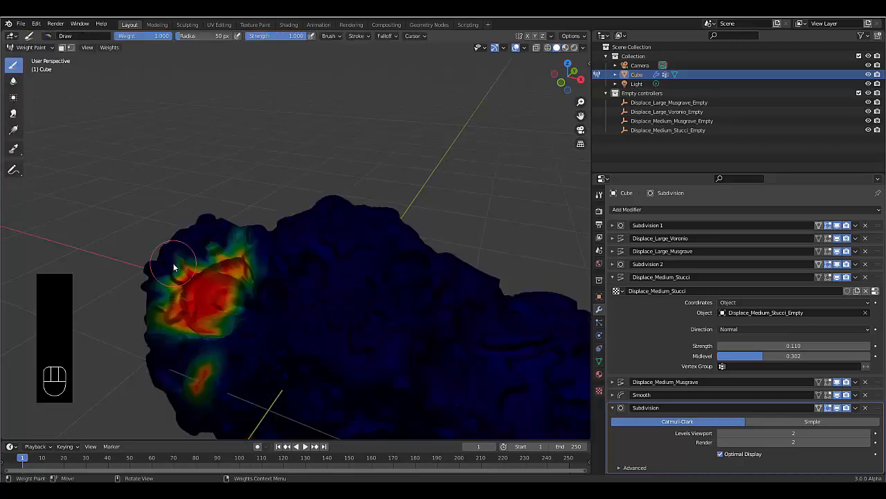
pyautogui.scroll(3, 209, 279)
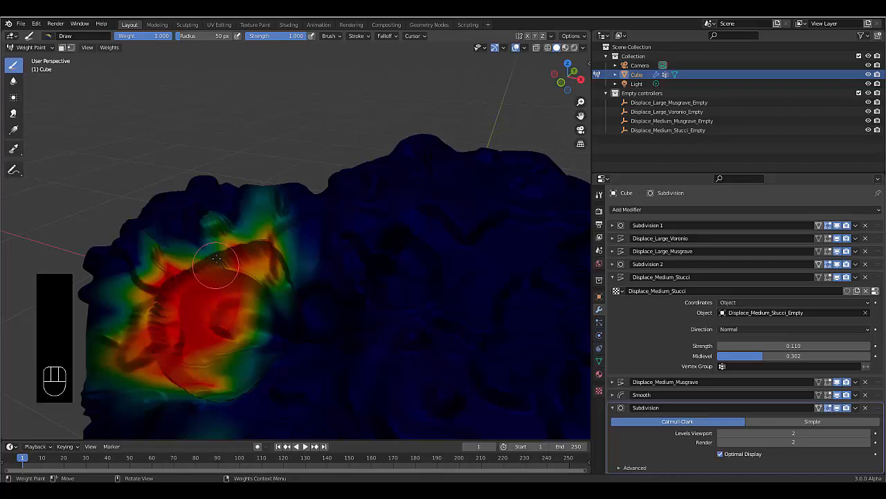
pyautogui.moveTo(216, 258); pyautogui.dragTo(236, 278)
pyautogui.moveTo(214, 267); pyautogui.dragTo(157, 250, button='middle')
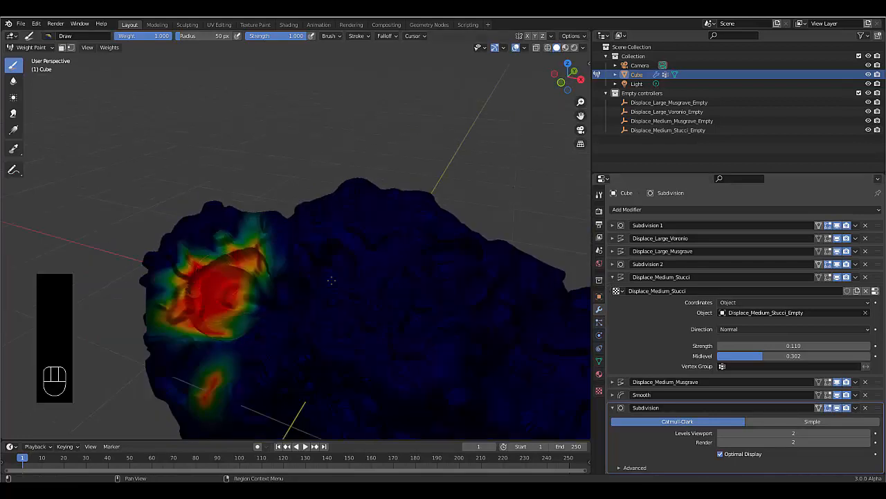
pyautogui.moveTo(268, 259); pyautogui.dragTo(237, 244, button='middle')
pyautogui.scroll(-4, 238, 243)
pyautogui.scroll(3, 208, 233)
pyautogui.scroll(-1, 229, 241)
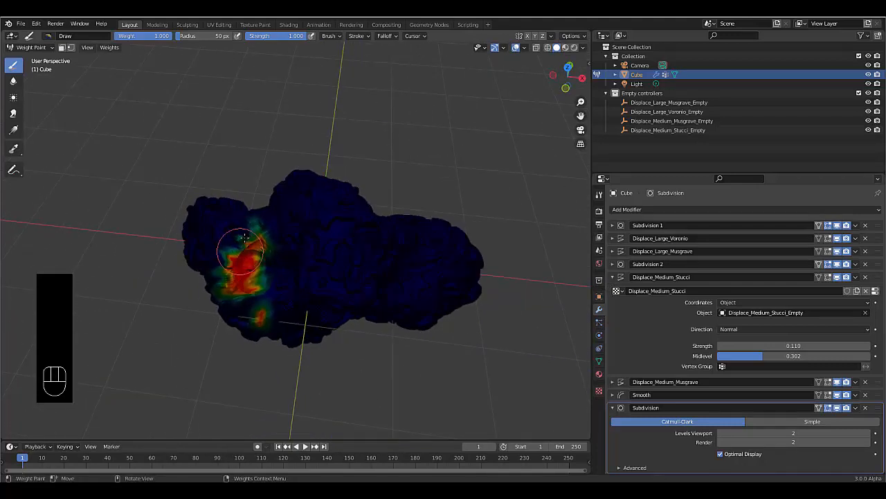
pyautogui.moveTo(237, 244); pyautogui.dragTo(257, 237)
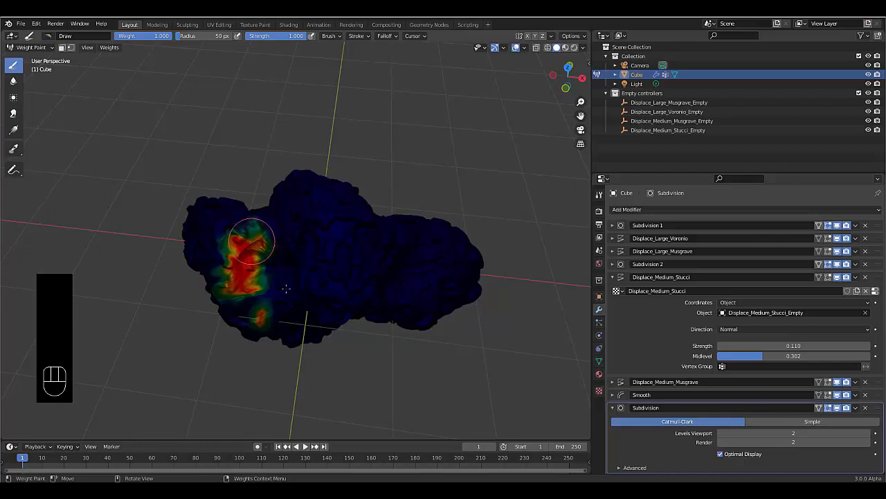
pyautogui.moveTo(286, 282)
pyautogui.mouseDown()
pyautogui.moveTo(147, 322)
pyautogui.moveTo(164, 236)
pyautogui.mouseUp()
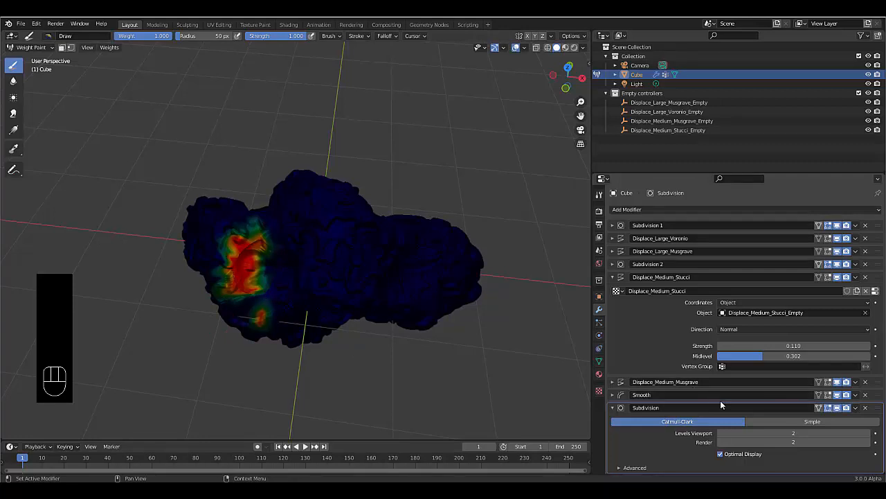
# - Turn off the viewport display of the last Subdivision modifier and collapse its settings
pyautogui.click(838, 409)
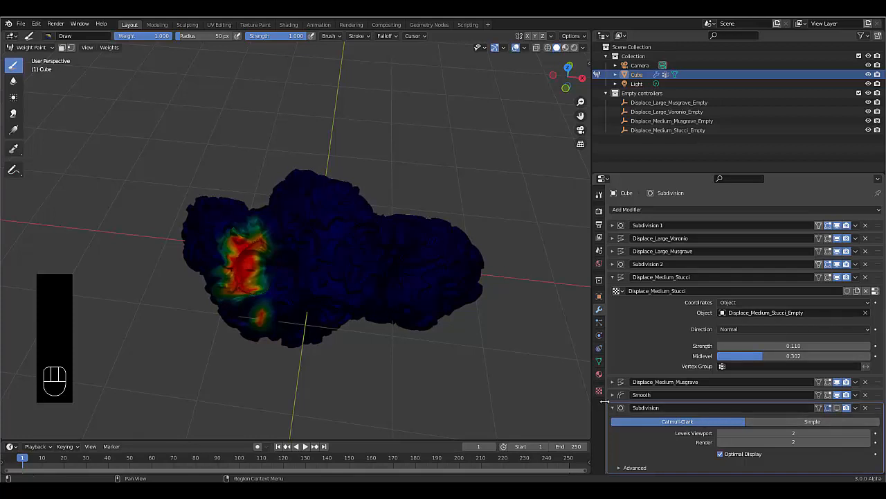
pyautogui.click(612, 407)
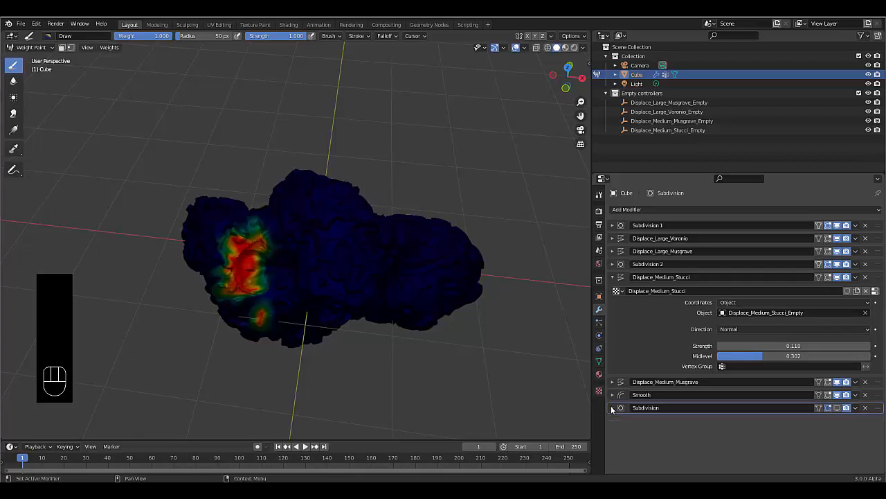
# - Collapse the Displace_Medium_Stucci modifier's settings and return the rock to Object Mode
pyautogui.click(613, 277)
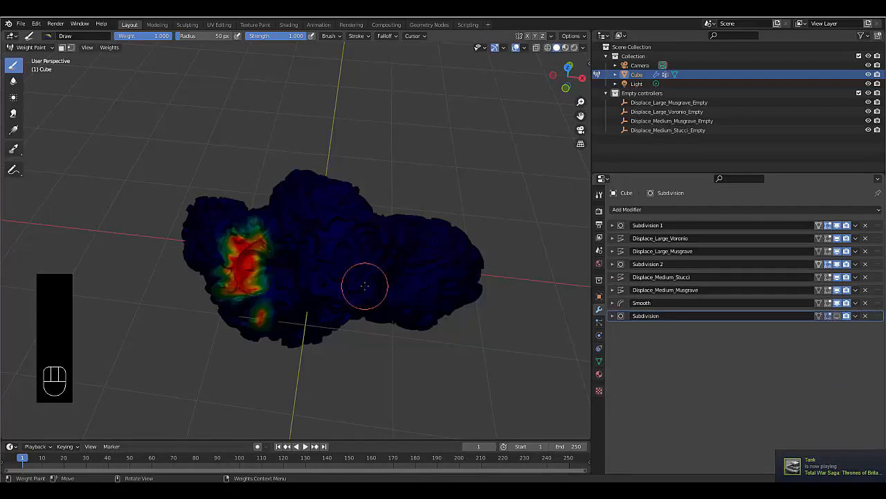
pyautogui.click(32, 47)
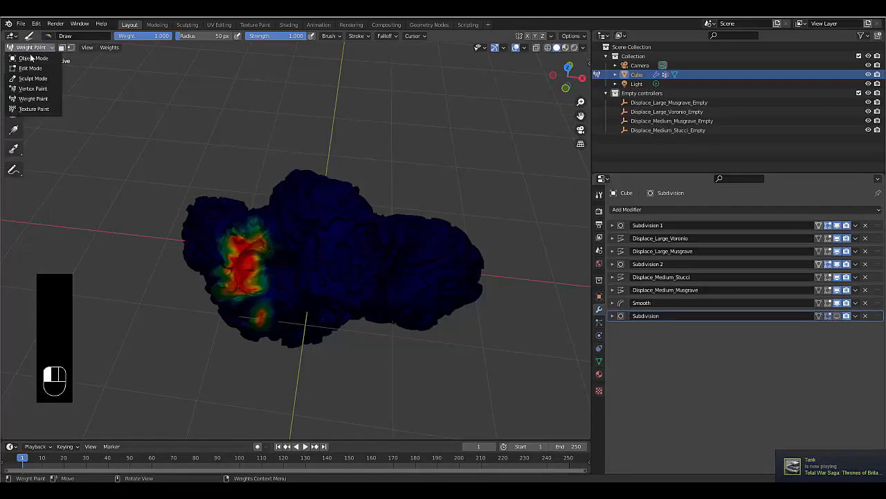
pyautogui.click(31, 58)
# - Examine the rock's surface up close and from a distance, including its silhouette in front view
pyautogui.scroll(2, 332, 265)
pyautogui.moveTo(317, 270)
pyautogui.mouseDown(button='middle')
pyautogui.moveTo(301, 256)
pyautogui.moveTo(315, 228)
pyautogui.moveTo(320, 255)
pyautogui.mouseUp(button='middle')
pyautogui.scroll(-3, 320, 255)
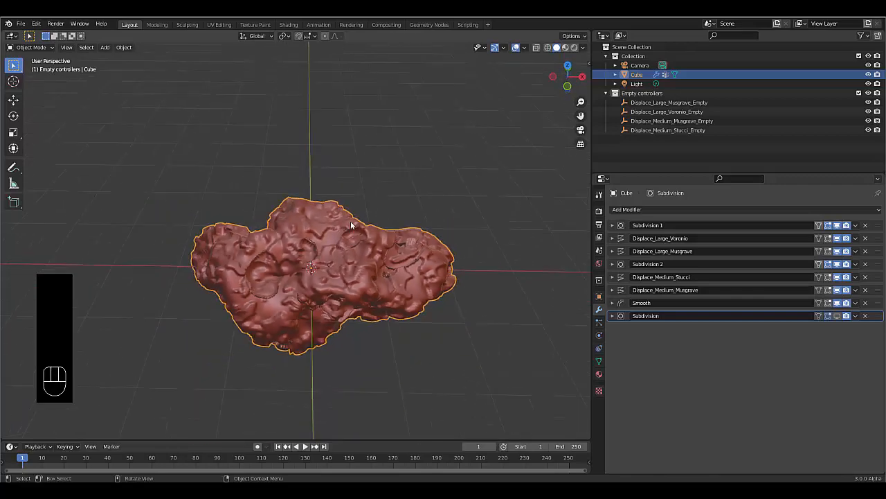
pyautogui.scroll(2, 351, 226)
pyautogui.scroll(-2, 410, 373)
pyautogui.scroll(3, 300, 342)
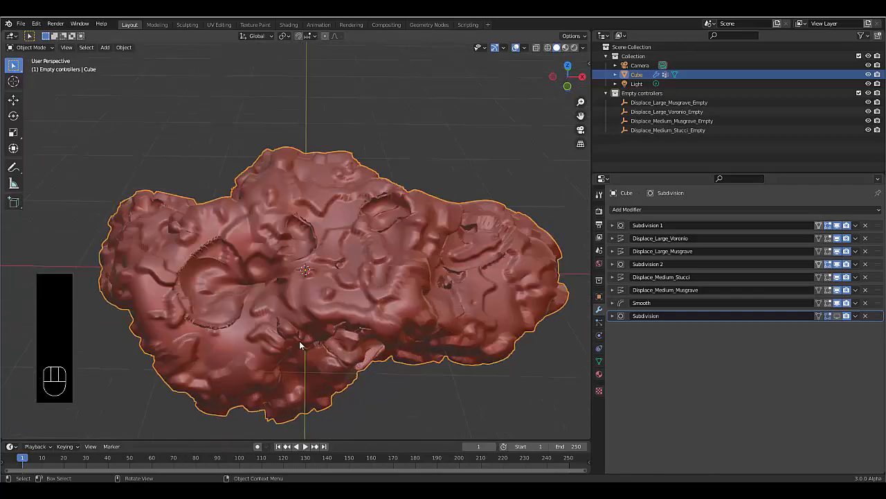
pyautogui.moveTo(300, 342); pyautogui.dragTo(296, 322, button='middle')
pyautogui.scroll(-3, 296, 322)
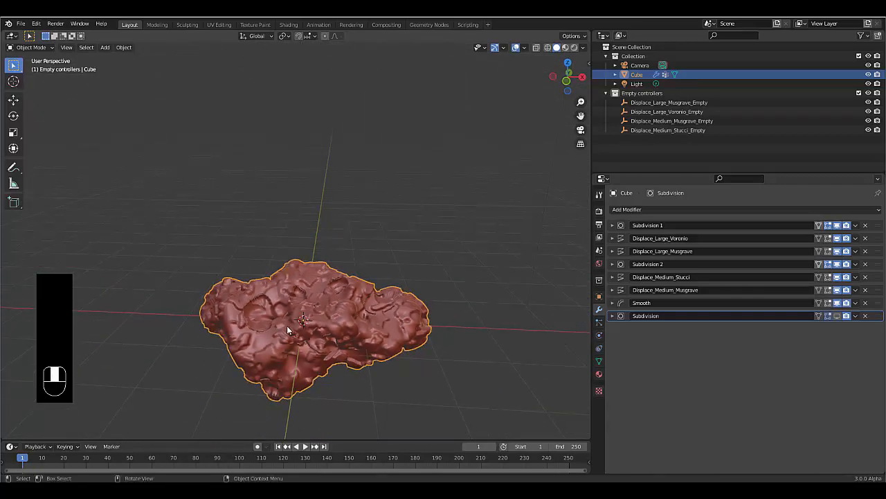
pyautogui.press('KP_1')
pyautogui.scroll(-3, 287, 325)
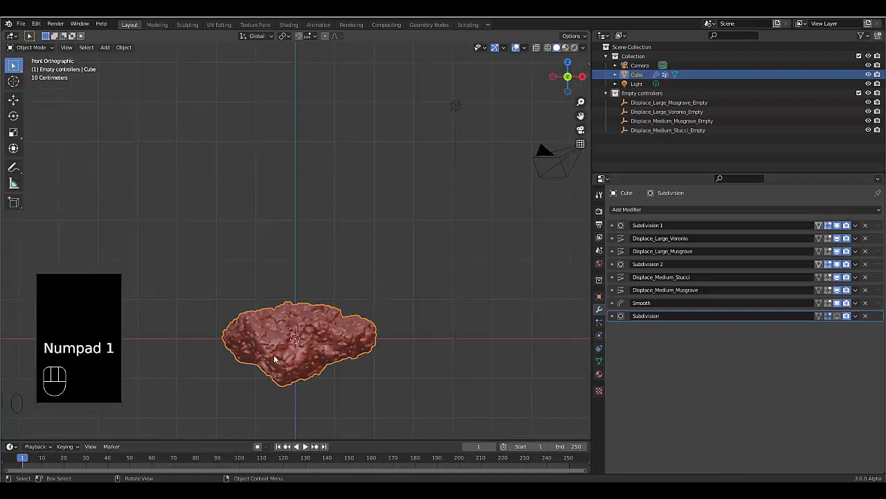
pyautogui.scroll(3, 273, 355)
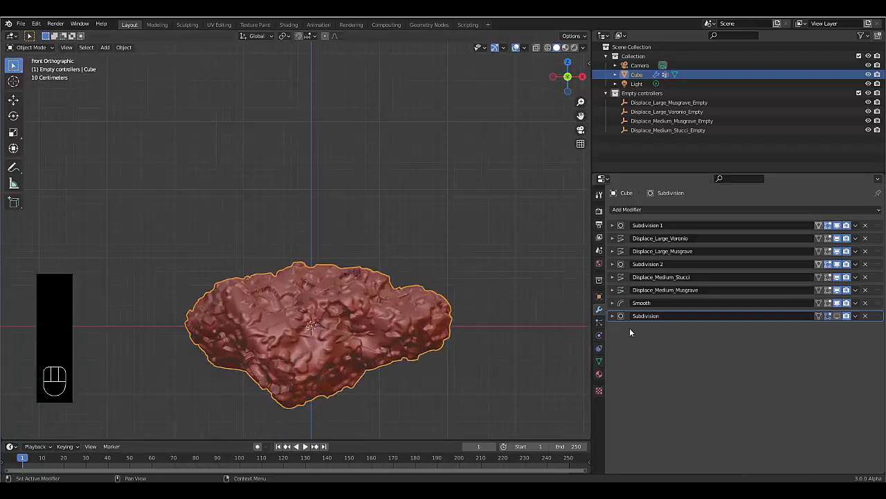
# - Add a Displace modifier at the end of the rock's modifier stack and give it a new texture
pyautogui.click(638, 209)
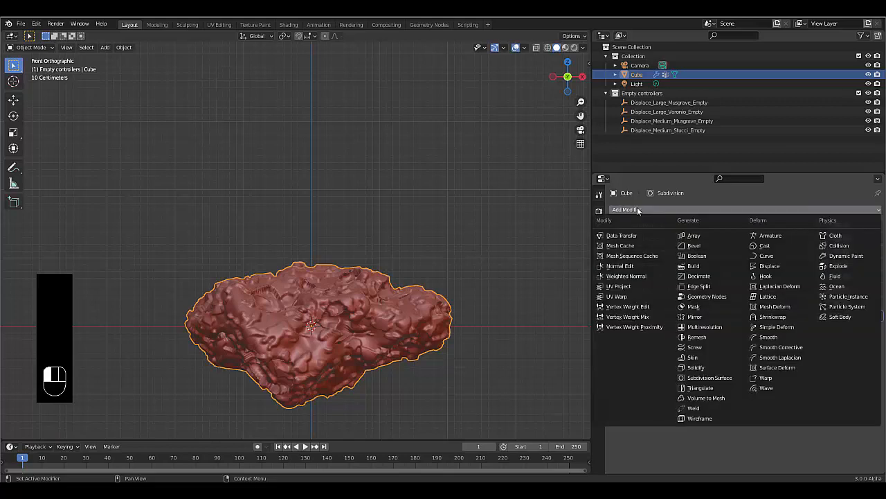
pyautogui.click(768, 266)
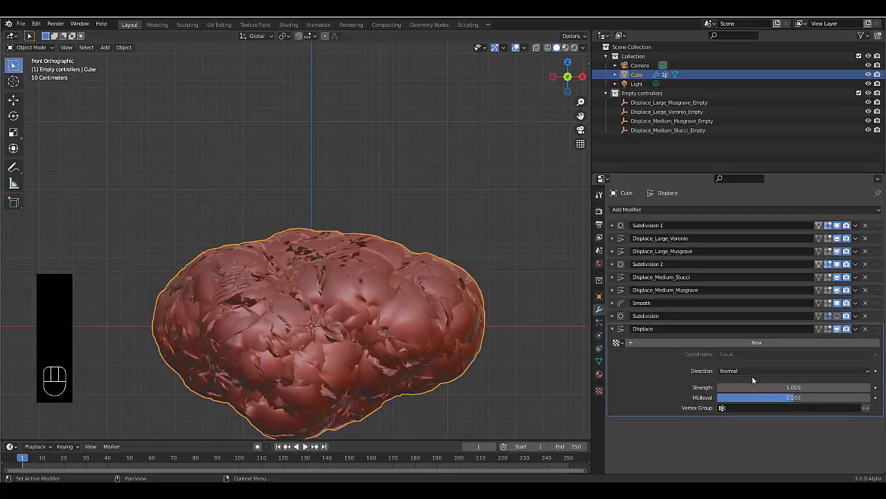
pyautogui.click(739, 341)
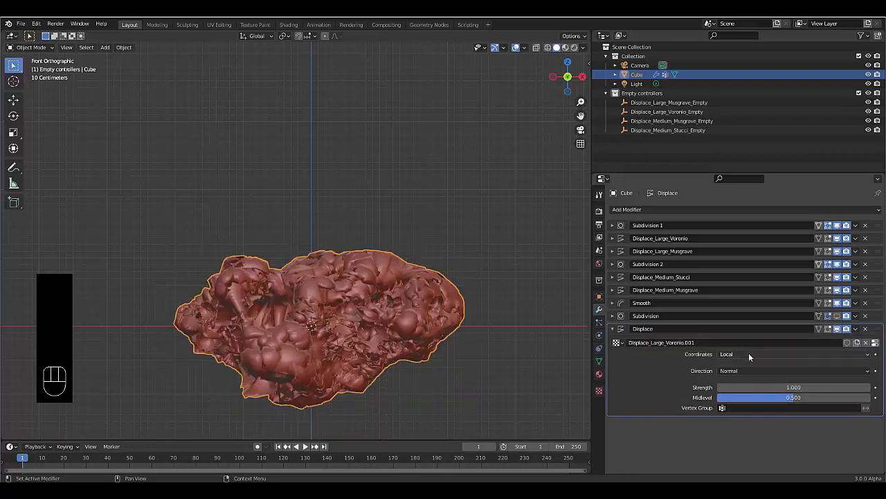
# - Rename both the new Displace modifier and its texture as Displace_Small_Stucci
pyautogui.doubleClick(716, 340)
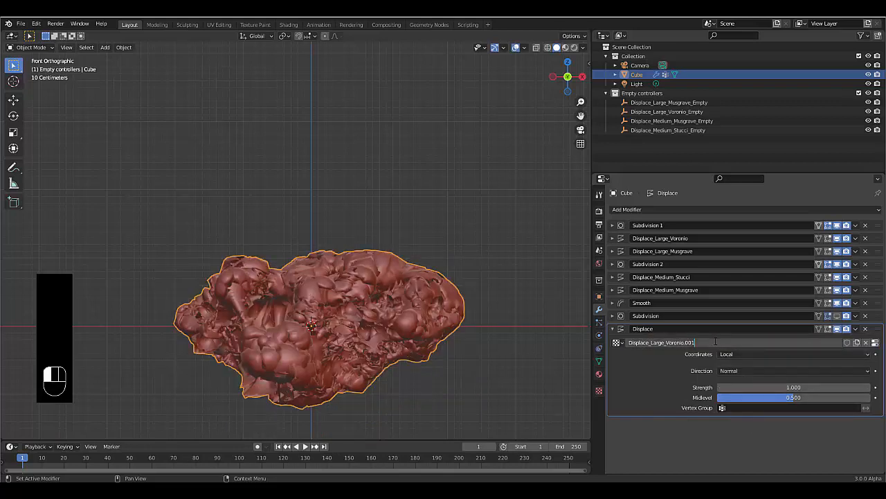
pyautogui.moveTo(641, 349); pyautogui.dragTo(700, 340)
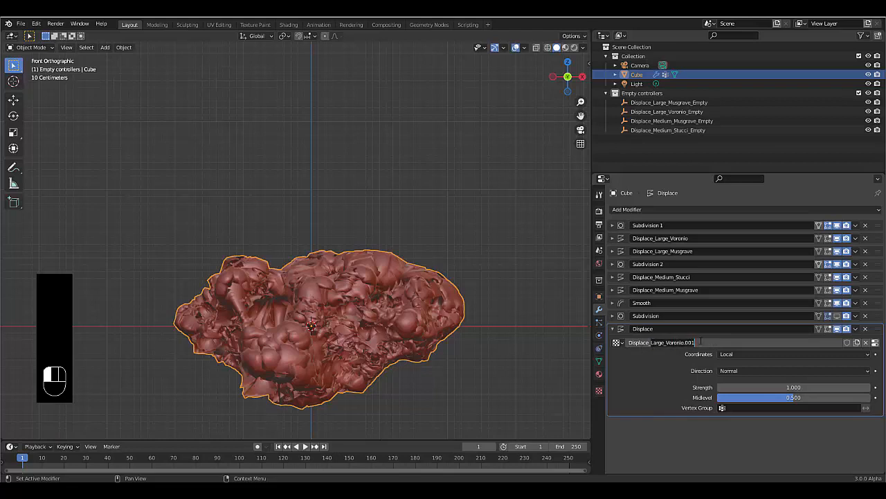
pyautogui.press('BackSpace')
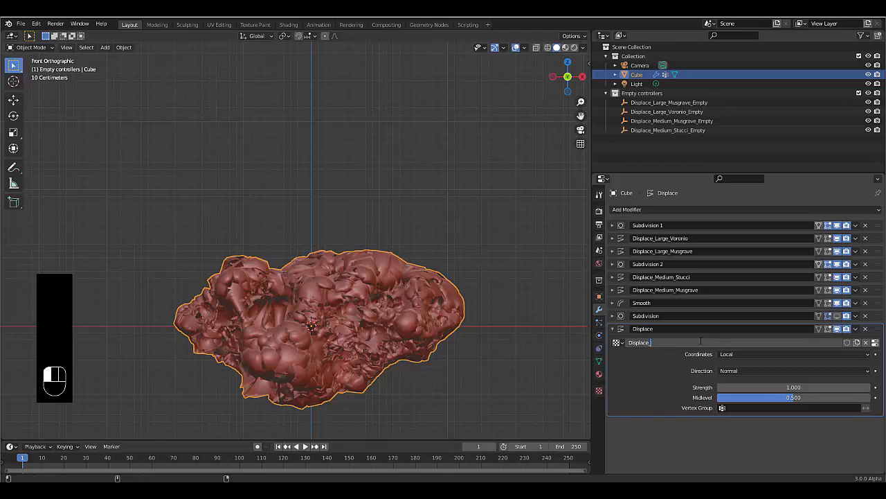
pyautogui.write('_Small_S')
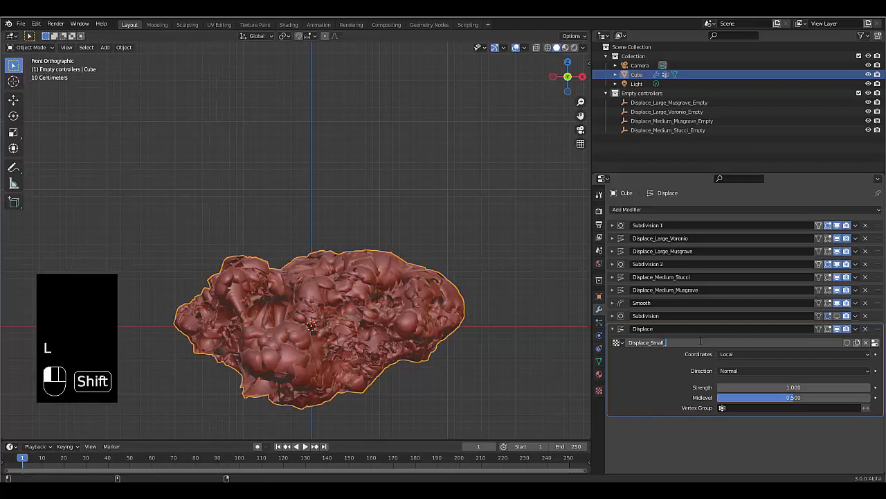
pyautogui.write('tucc')
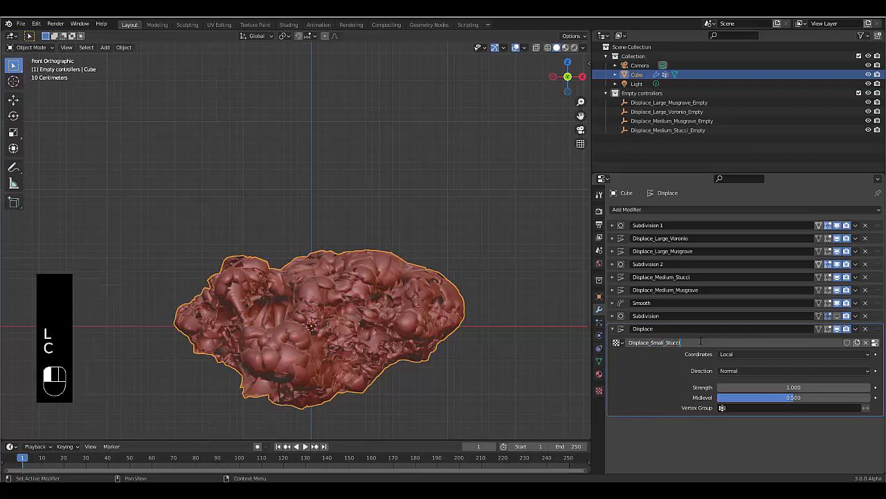
pyautogui.write('i')
pyautogui.hotkey('ctrl', 'a')
pyautogui.hotkey('ctrl', 'c')
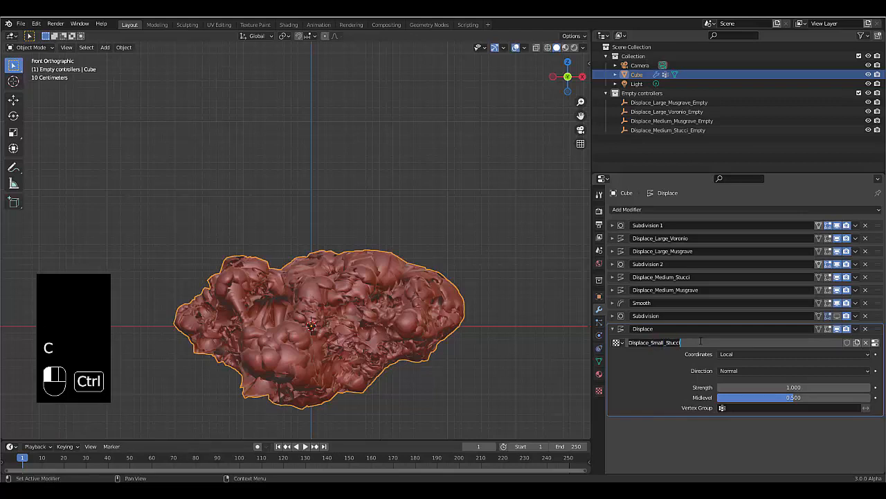
pyautogui.click(676, 329)
pyautogui.click(676, 327)
pyautogui.hotkey('ctrl', 'v')
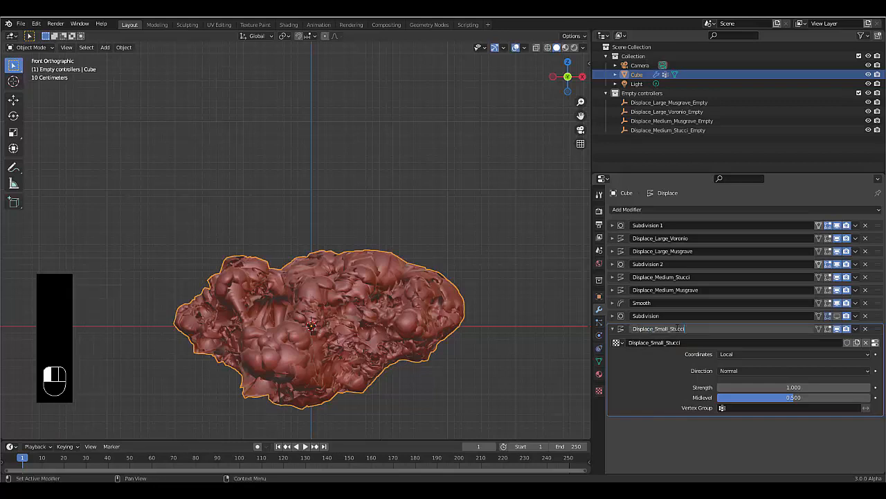
pyautogui.click(651, 380)
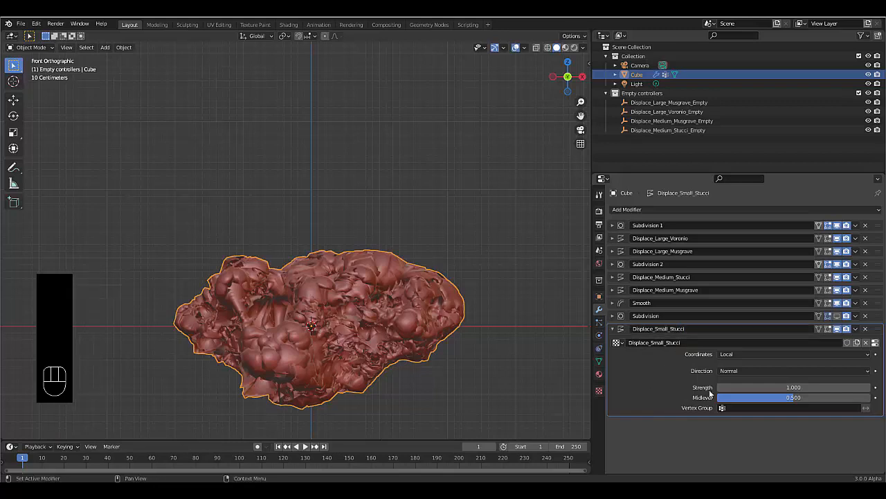
# - Bring up the Displace_Small_Stucci texture's settings and change its type from Voronoi to Stucci
pyautogui.click(600, 392)
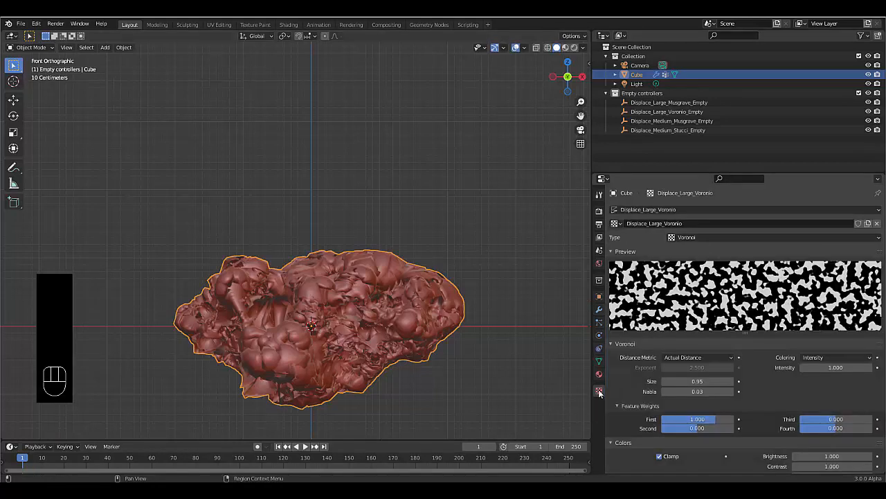
pyautogui.click(631, 209)
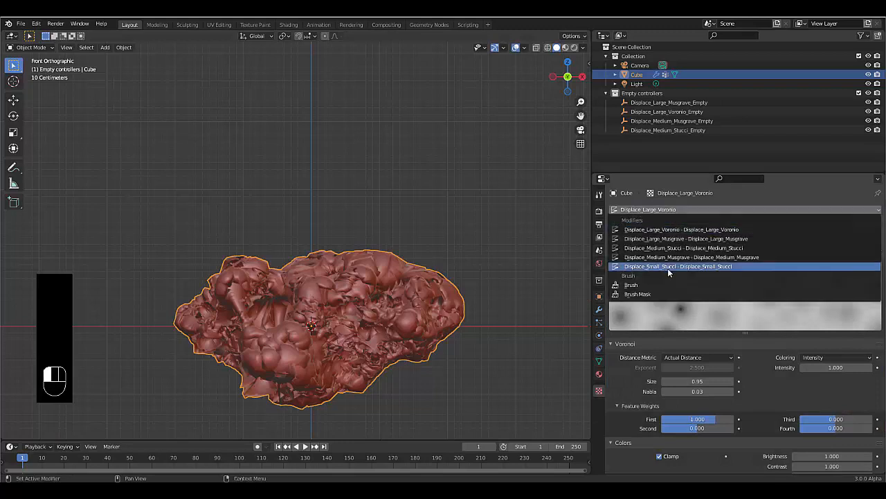
pyautogui.click(665, 266)
pyautogui.click(684, 237)
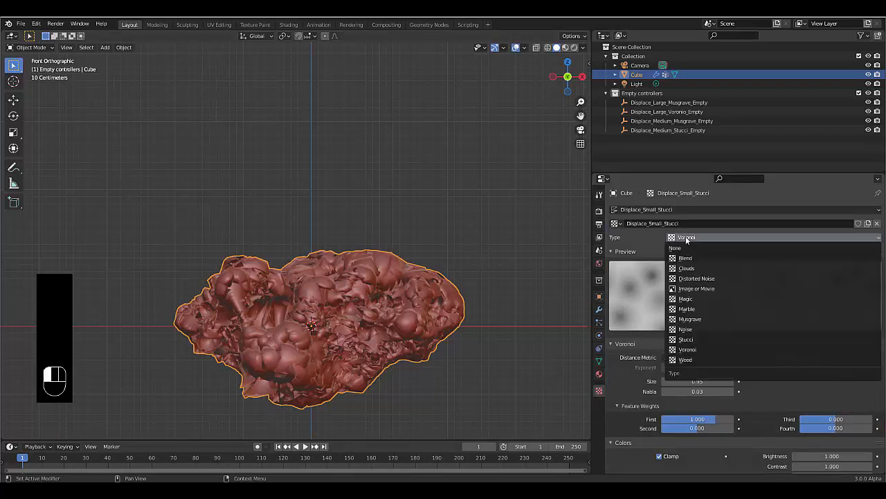
pyautogui.click(712, 341)
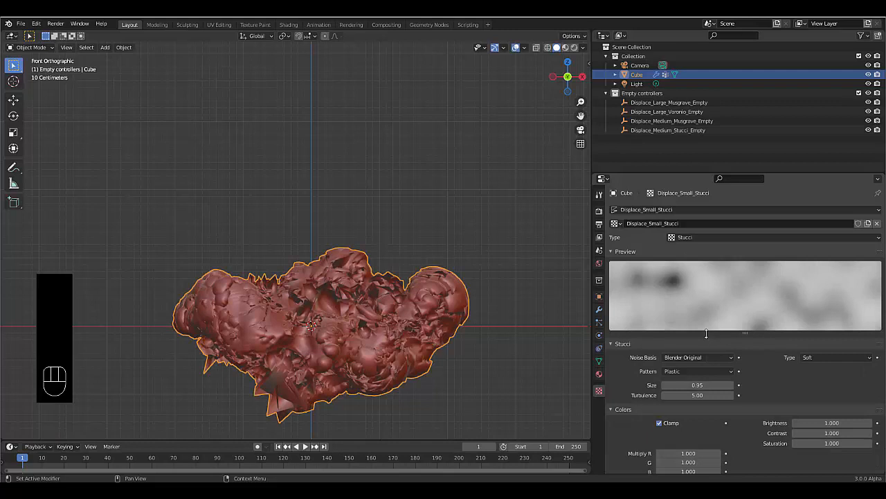
# - Set the Displace_Small_Stucci texture's size to 0.2
pyautogui.scroll(-2, 737, 373)
pyautogui.click(708, 338)
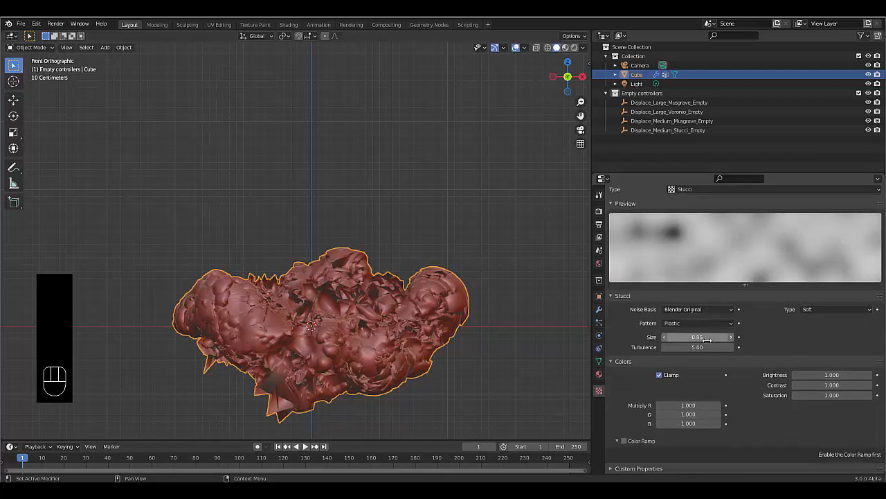
pyautogui.write('0')
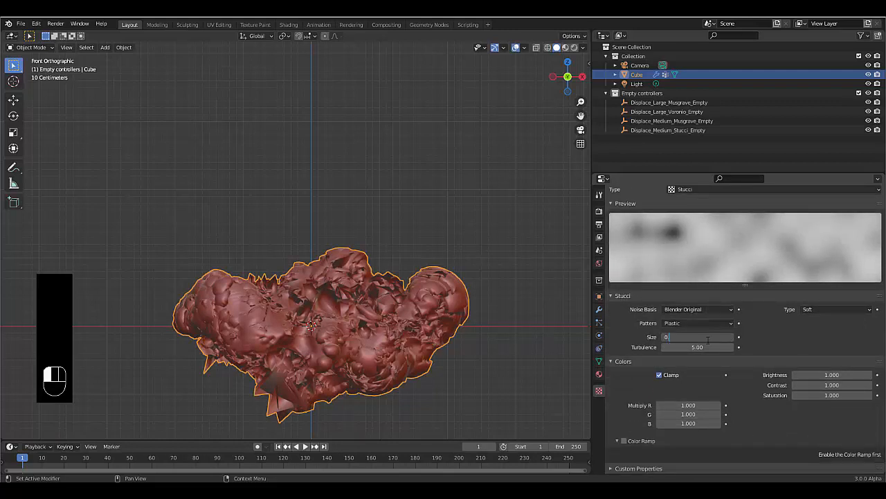
pyautogui.write('.2')
pyautogui.press('Return')
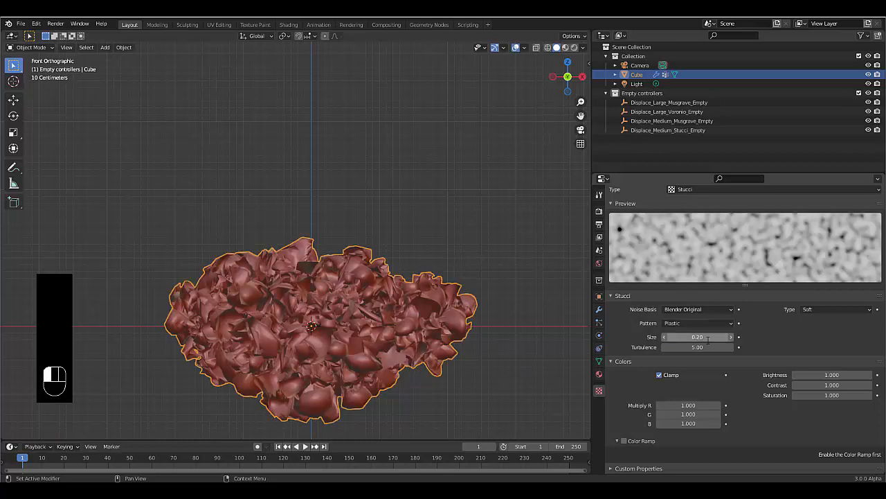
# - Enable the color ramp on the Displace_Small_Stucci texture and set its pattern to Wall In
pyautogui.click(624, 440)
pyautogui.click(811, 310)
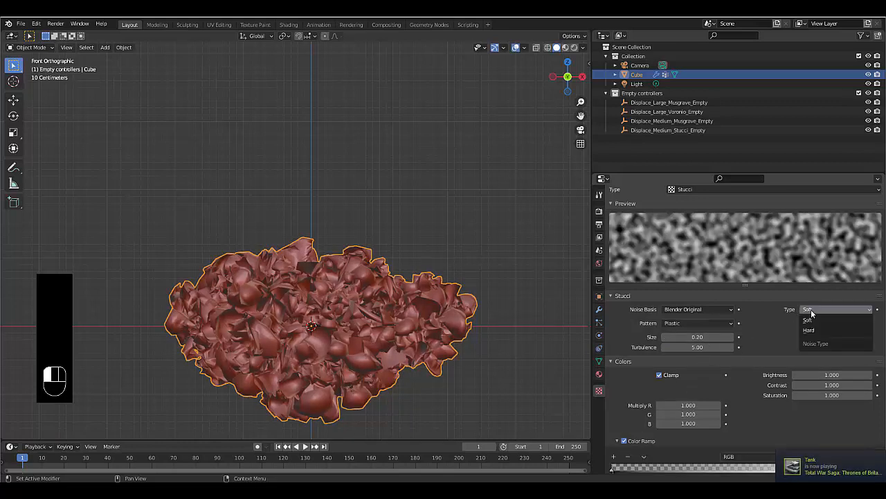
pyautogui.click(693, 324)
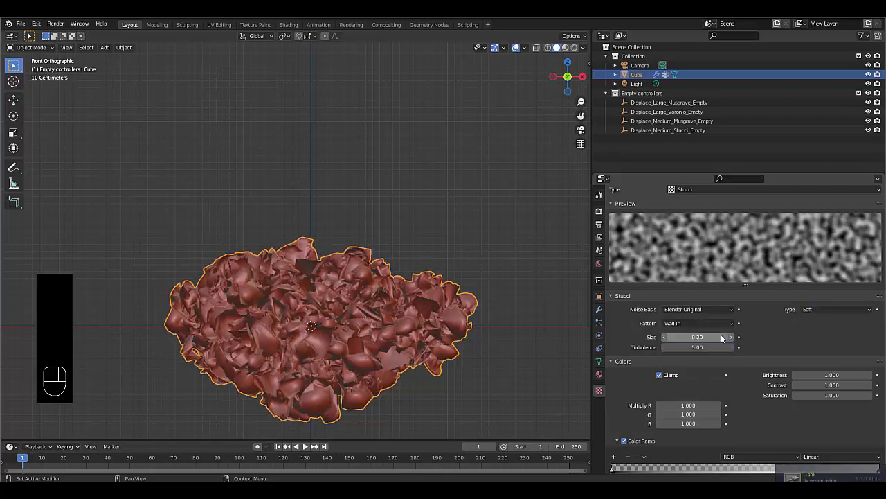
pyautogui.click(721, 339)
# - Sharpen the texture's color ramp by moving the black stop to about 0.26 and the white stop to 0.294
pyautogui.scroll(-1, 737, 373)
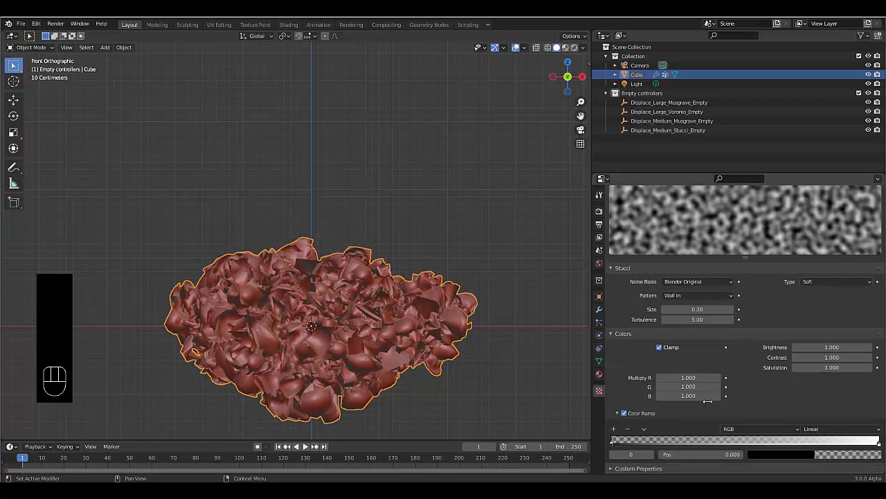
pyautogui.moveTo(613, 445); pyautogui.dragTo(682, 442)
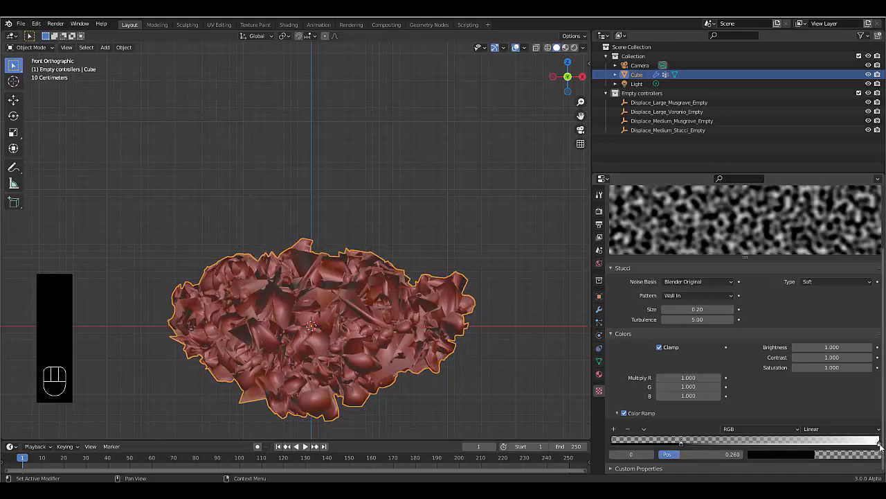
pyautogui.moveTo(878, 441); pyautogui.dragTo(686, 445)
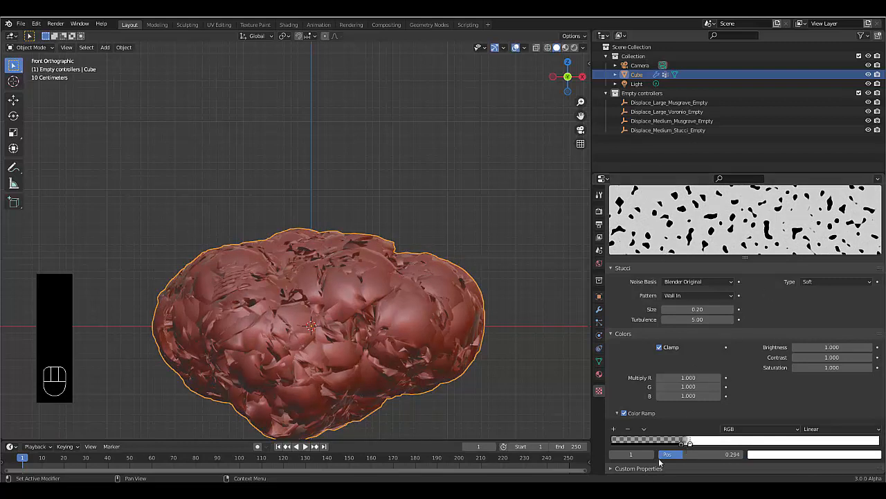
# - Reduce the Displace_Small_Stucci texture's size to 0.05
pyautogui.click(693, 309)
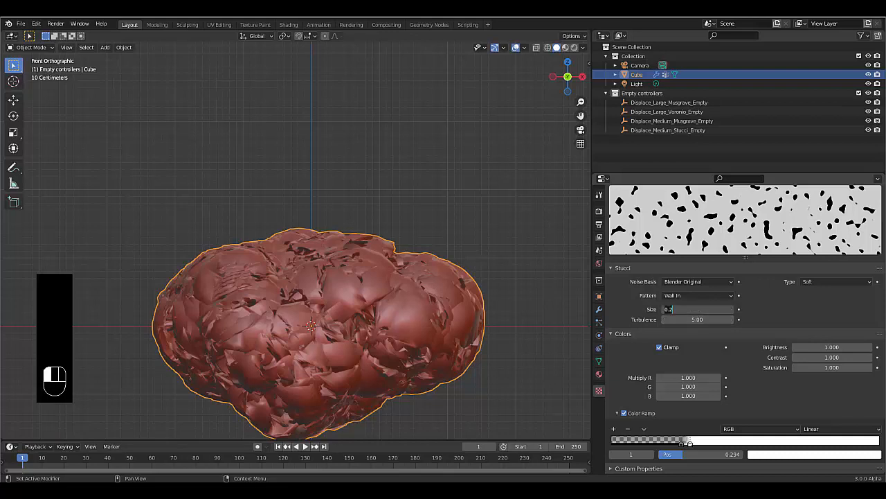
pyautogui.write('0.05')
pyautogui.press('Return')
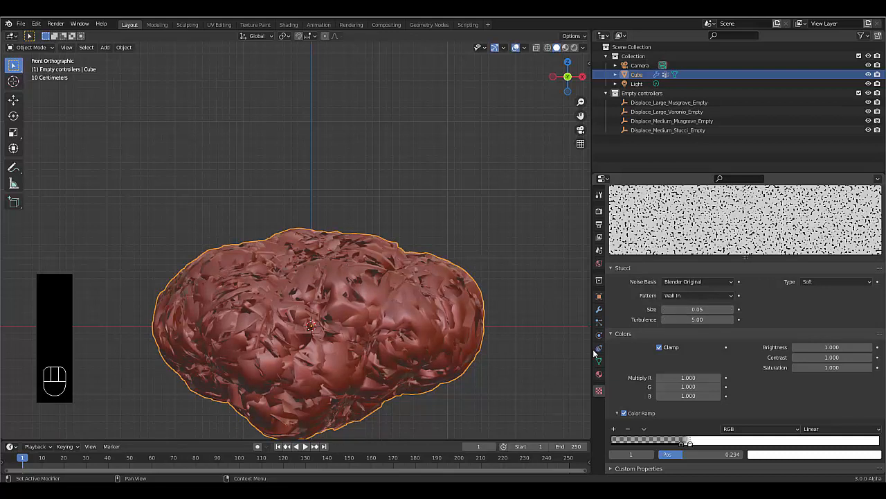
# - Return to the modifier settings and set the Displace_Small_Stucci midlevel to 1
pyautogui.click(599, 309)
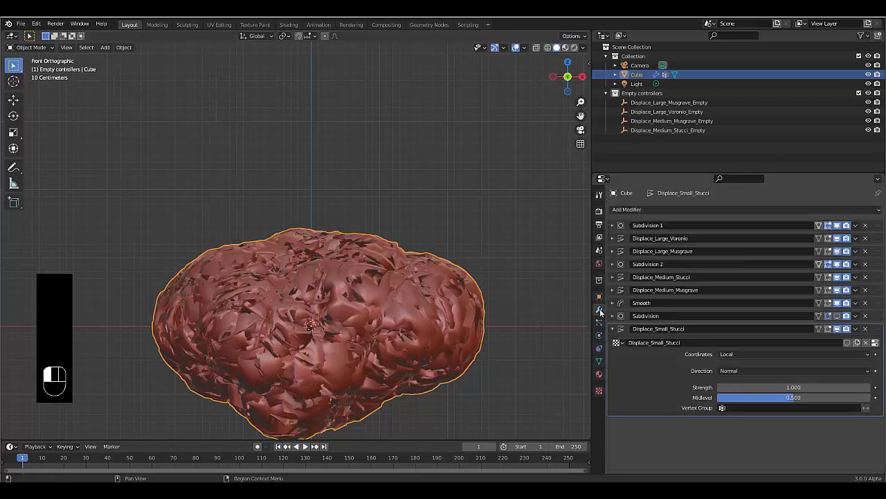
pyautogui.doubleClick(762, 397)
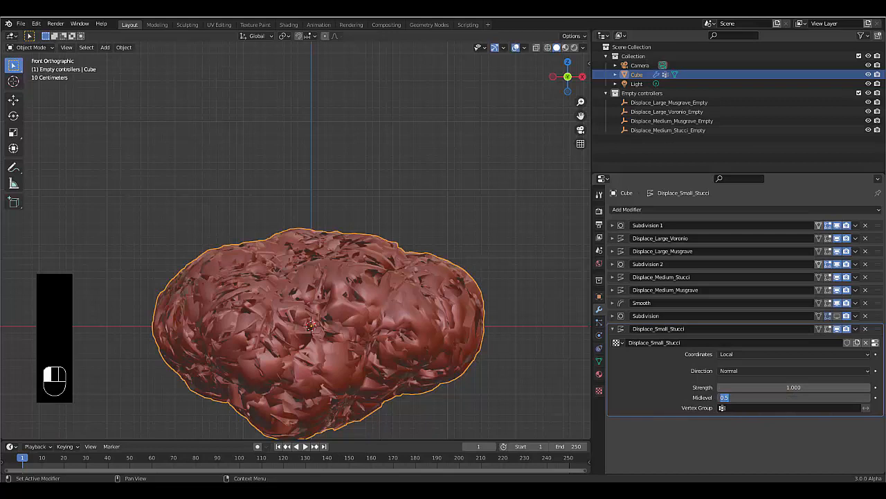
pyautogui.write('1')
pyautogui.press('Return')
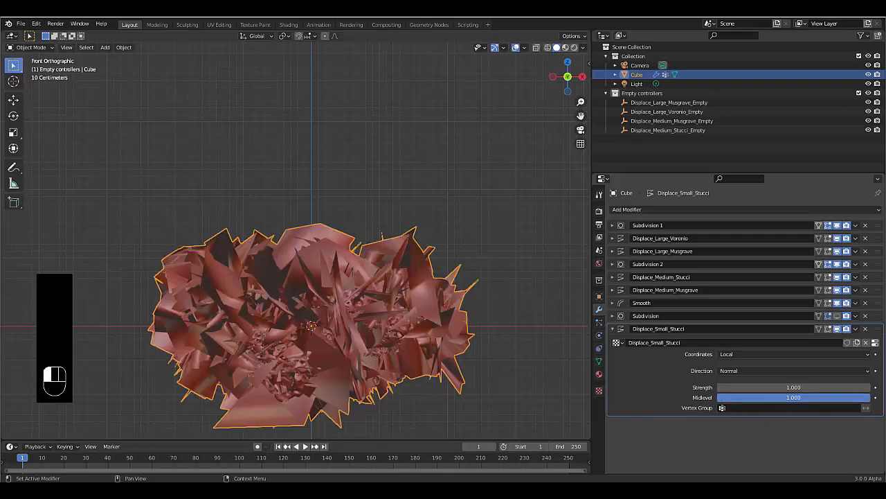
# - Set the Displace_Small_Stucci modifier's strength to 0.05 and check the rock's surface up close
pyautogui.click(770, 388)
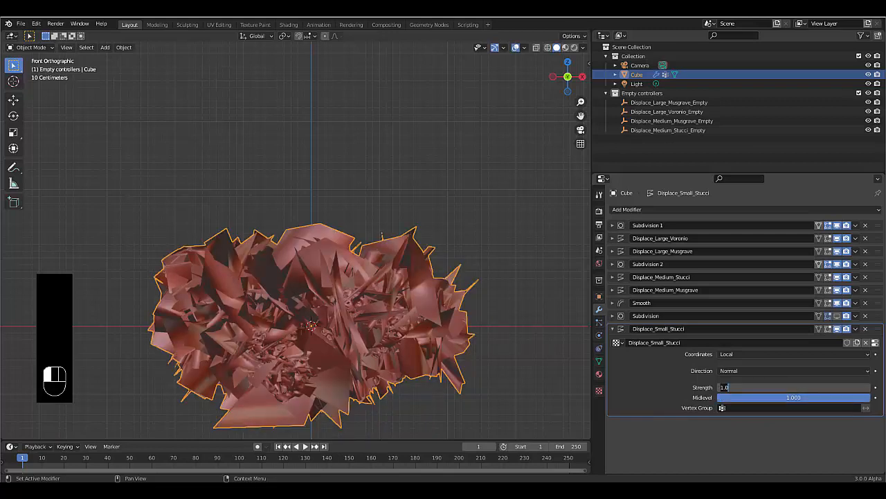
pyautogui.write('0.05')
pyautogui.press('Return')
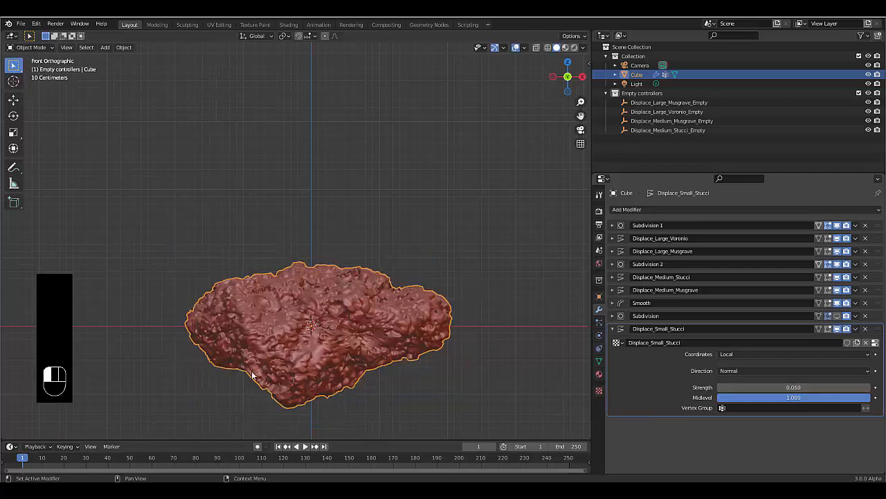
pyautogui.scroll(4, 283, 354)
pyautogui.moveTo(280, 321); pyautogui.dragTo(316, 326, button='middle')
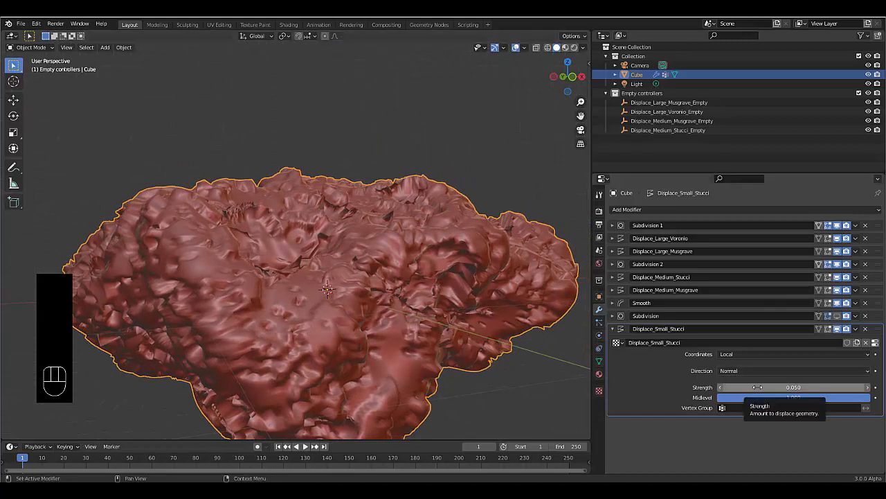
# - Try strengths of 0.09 and 0.06 on the Displace_Small_Stucci modifier and inspect the rock from another angle
pyautogui.keyDown('shift'); pyautogui.moveTo(759, 387); pyautogui.dragTo(758, 387); pyautogui.keyUp('shift')
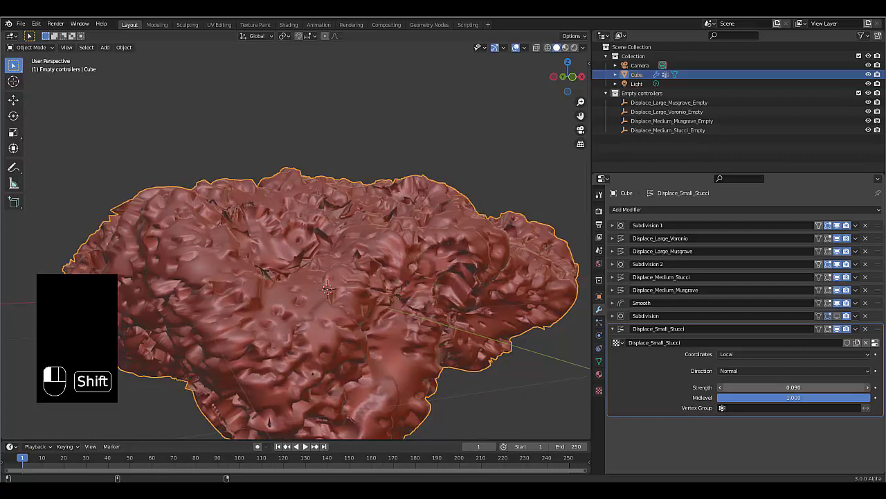
pyautogui.click(759, 387)
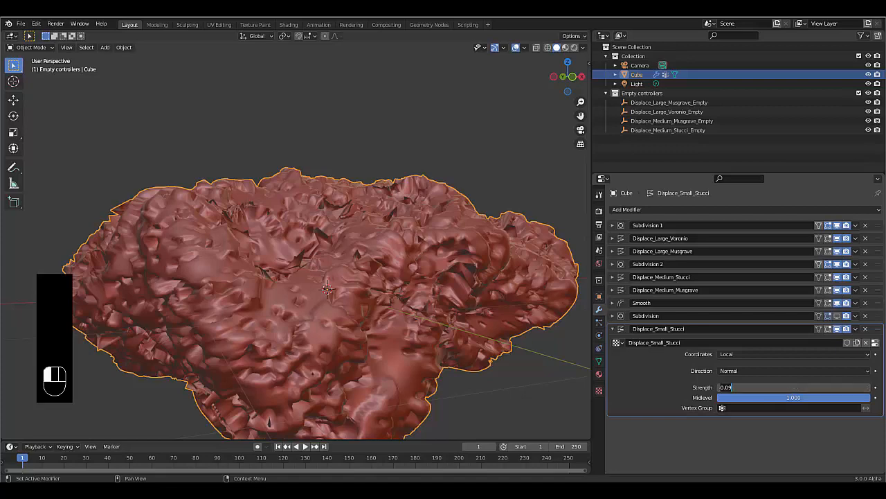
pyautogui.write('0.06')
pyautogui.press('Return')
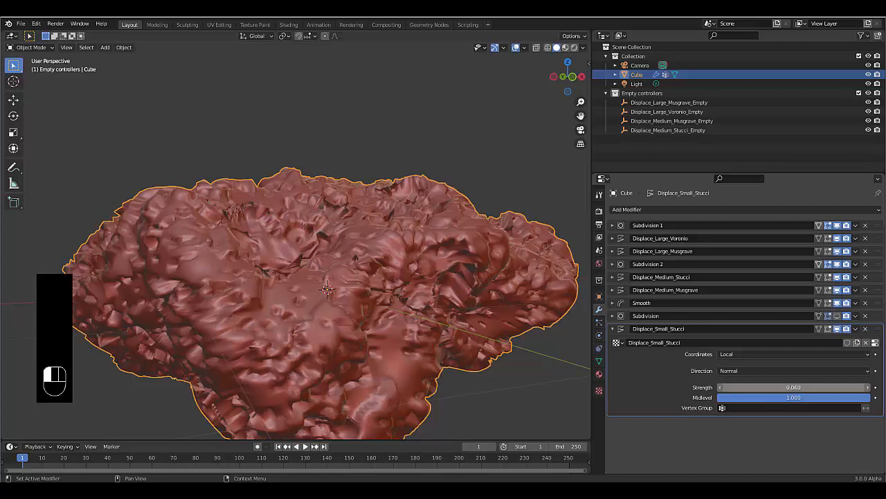
pyautogui.moveTo(315, 316); pyautogui.dragTo(263, 311, button='middle')
pyautogui.scroll(3, 262, 304)
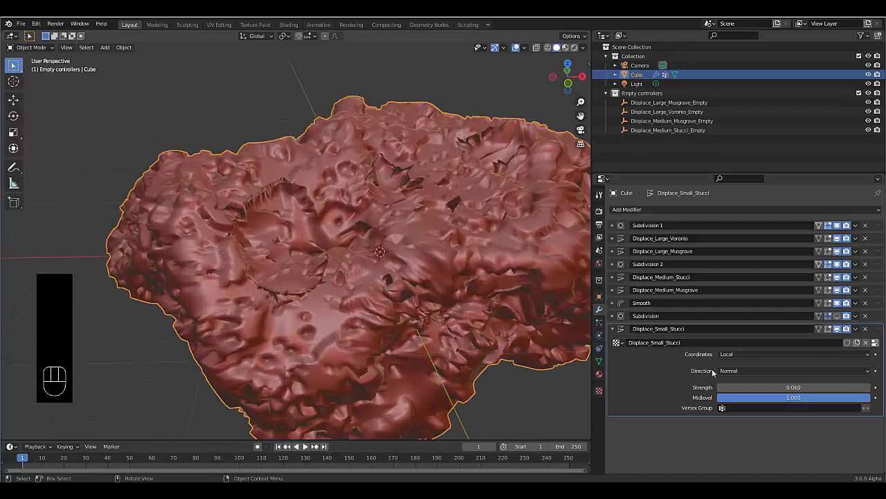
# - Return the Displace_Small_Stucci modifier's strength to 0.05
pyautogui.click(794, 387)
pyautogui.write('0')
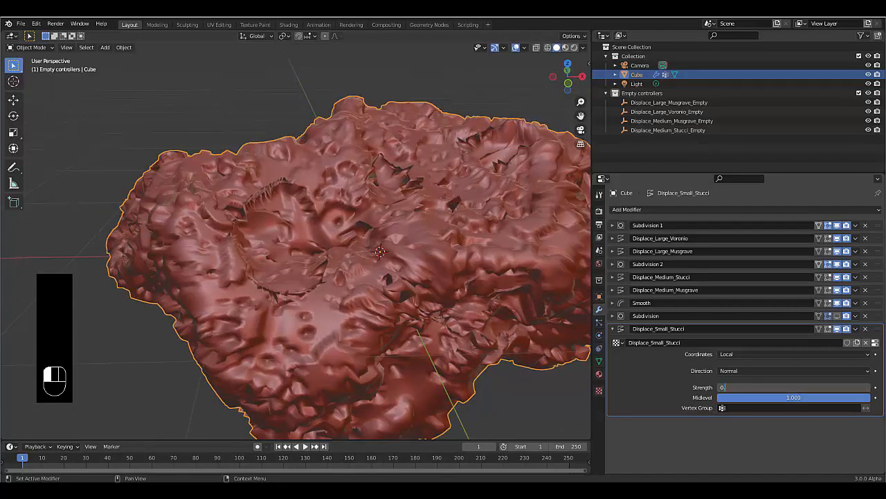
pyautogui.write('.05')
pyautogui.press('Return')
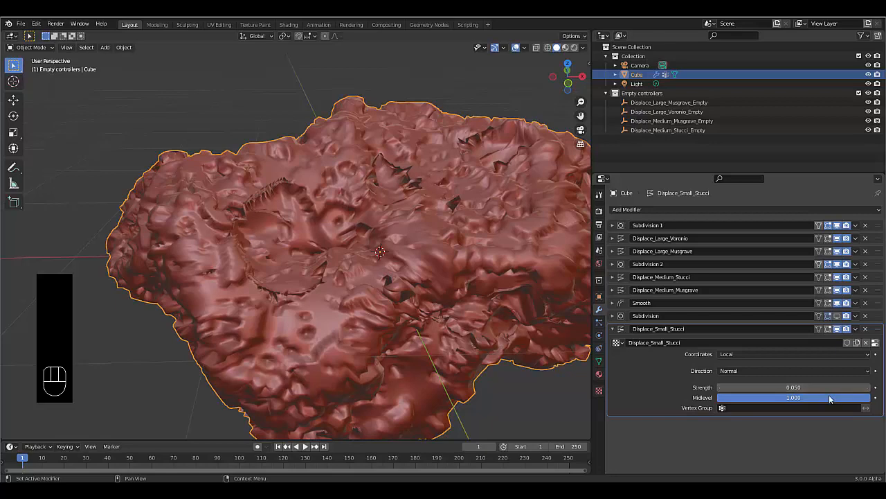
# - Try a midlevel of 0.7 on the Displace_Small_Stucci modifier
pyautogui.click(833, 398)
pyautogui.write('0')
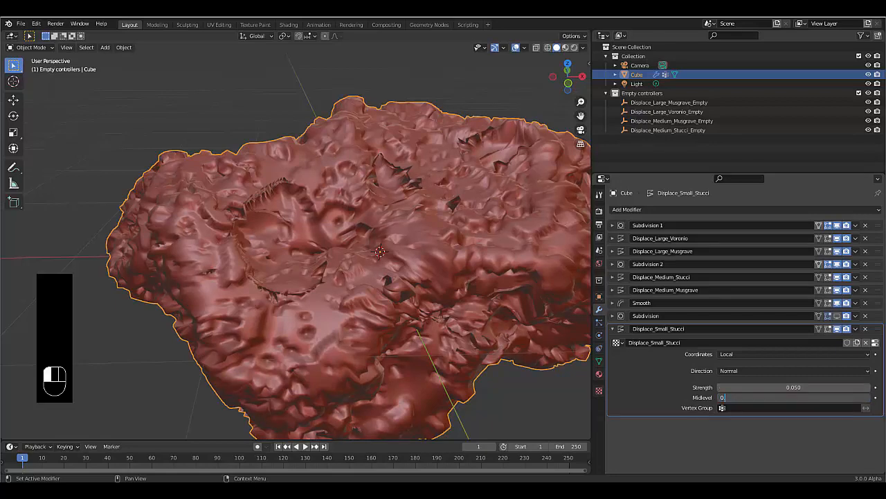
pyautogui.write('.7')
pyautogui.press('Return')
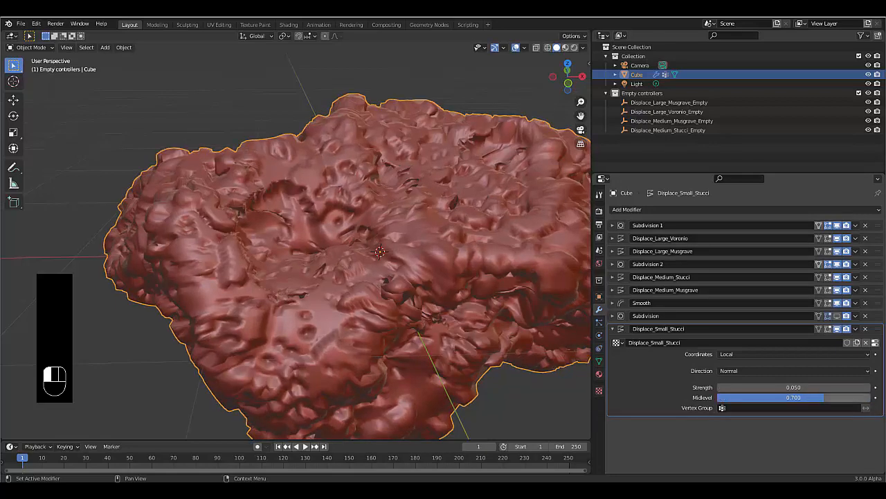
# - Set the Displace_Small_Stucci midlevel to 0.5 and examine the small surface detail up close
pyautogui.click(832, 399)
pyautogui.write('0.5')
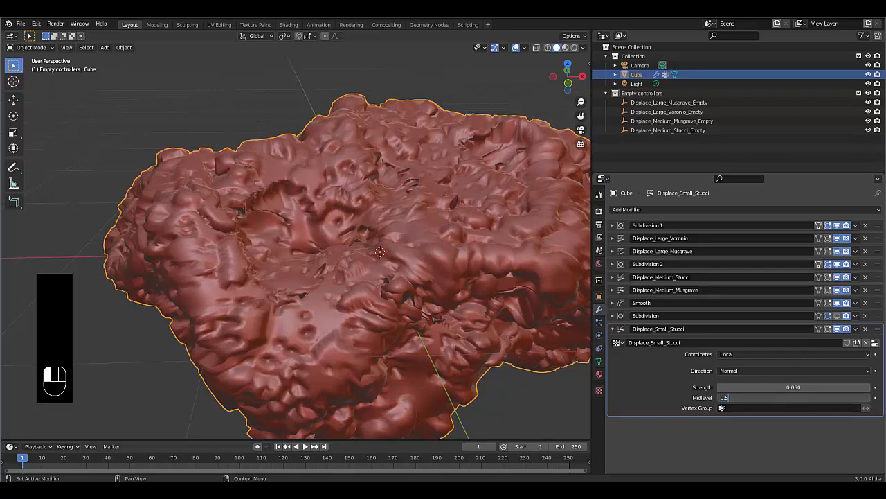
pyautogui.press('Return')
pyautogui.scroll(6, 373, 330)
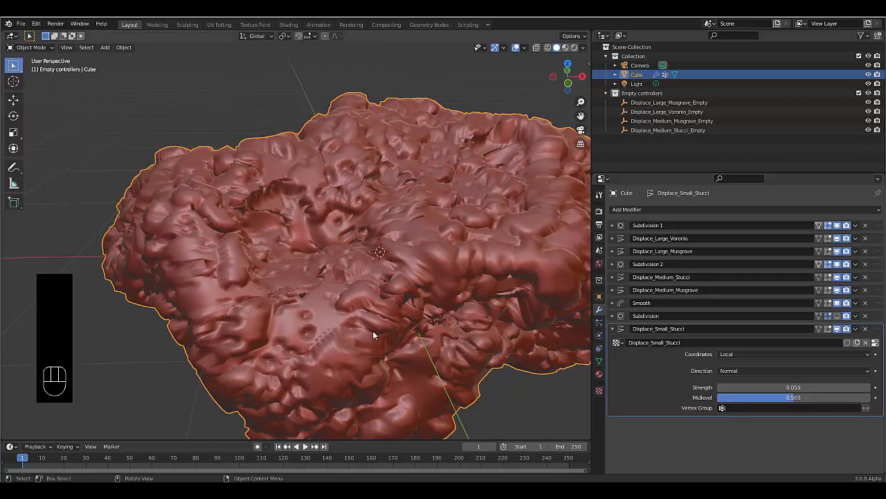
pyautogui.moveTo(373, 371); pyautogui.dragTo(386, 354, button='middle')
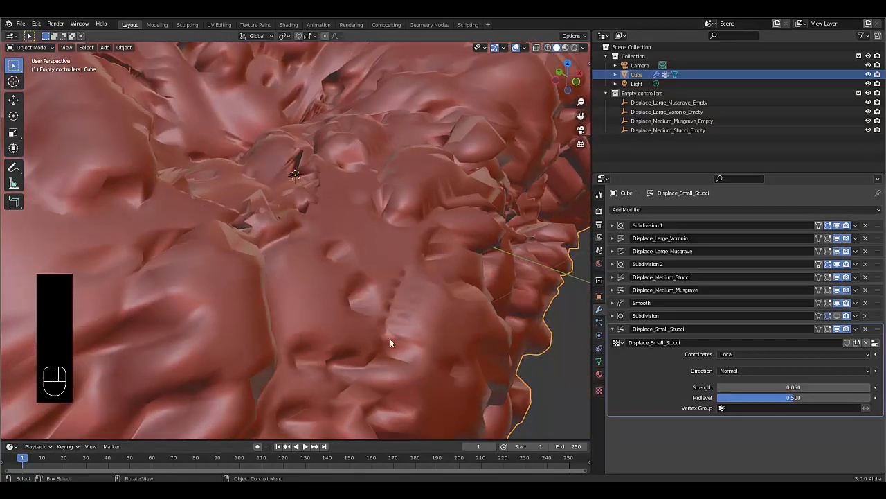
pyautogui.scroll(-8, 347, 326)
pyautogui.moveTo(304, 305)
pyautogui.mouseDown(button='middle')
pyautogui.moveTo(267, 288)
pyautogui.moveTo(241, 296)
pyautogui.moveTo(250, 313)
pyautogui.moveTo(274, 323)
pyautogui.moveTo(334, 321)
pyautogui.moveTo(309, 321)
pyautogui.mouseUp(button='middle')
pyautogui.scroll(3, 297, 315)
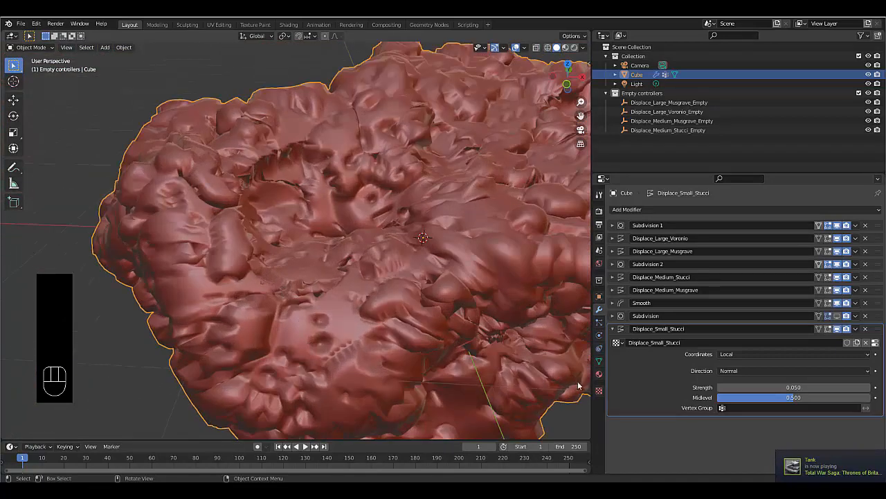
# - Open the Displace_Small_Stucci texture settings, try the Hard noise type and switch it back to Soft
pyautogui.click(875, 342)
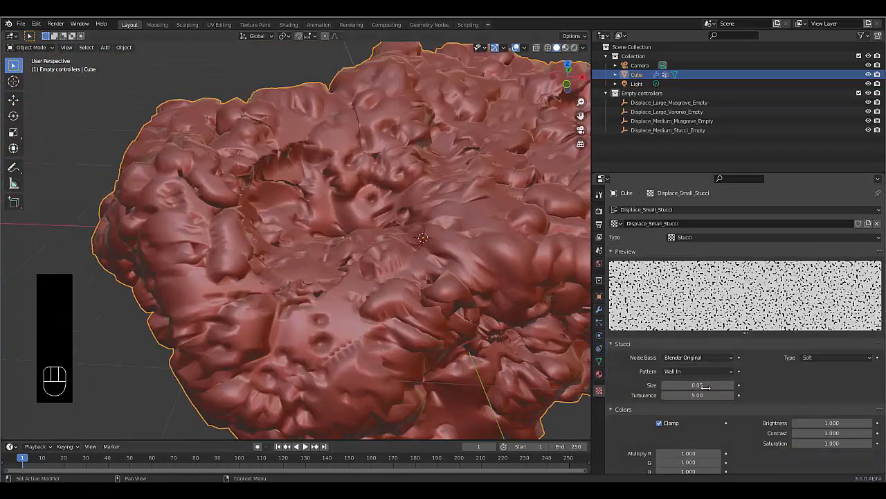
pyautogui.click(806, 358)
pyautogui.click(811, 379)
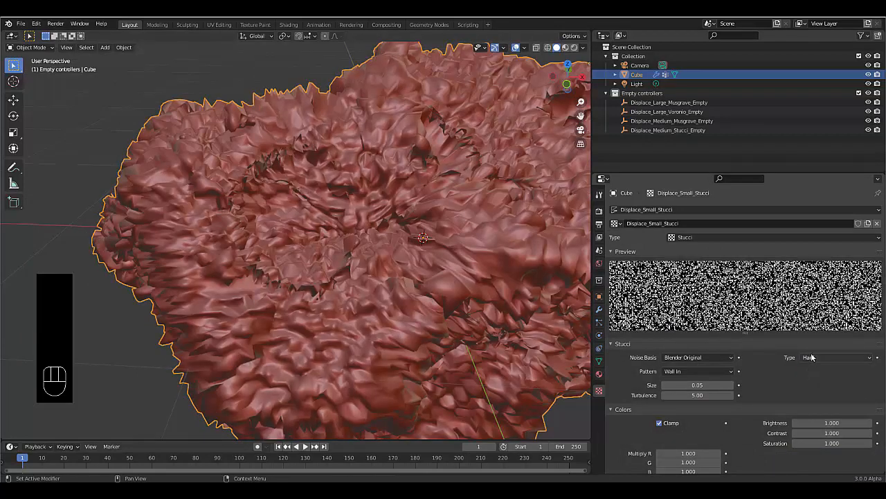
pyautogui.click(811, 362)
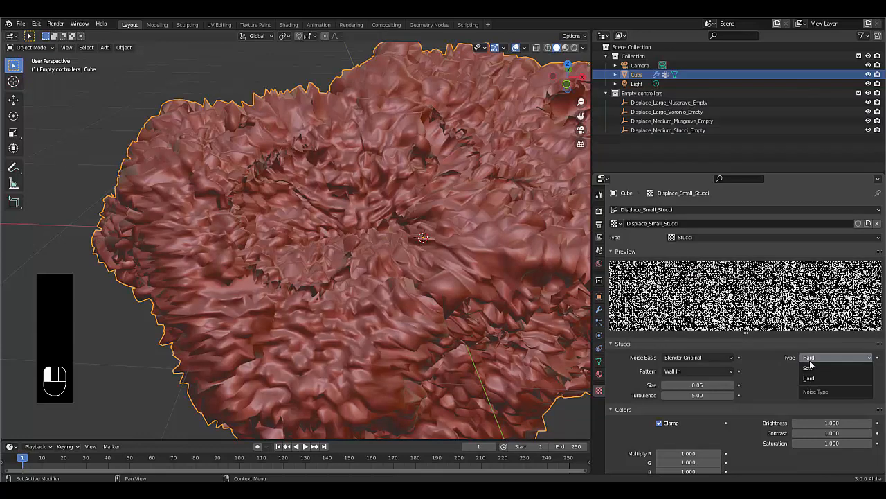
pyautogui.click(768, 390)
# - Move the white stop of the Displace_Small_Stucci texture's color ramp to 0.284
pyautogui.scroll(-3, 724, 401)
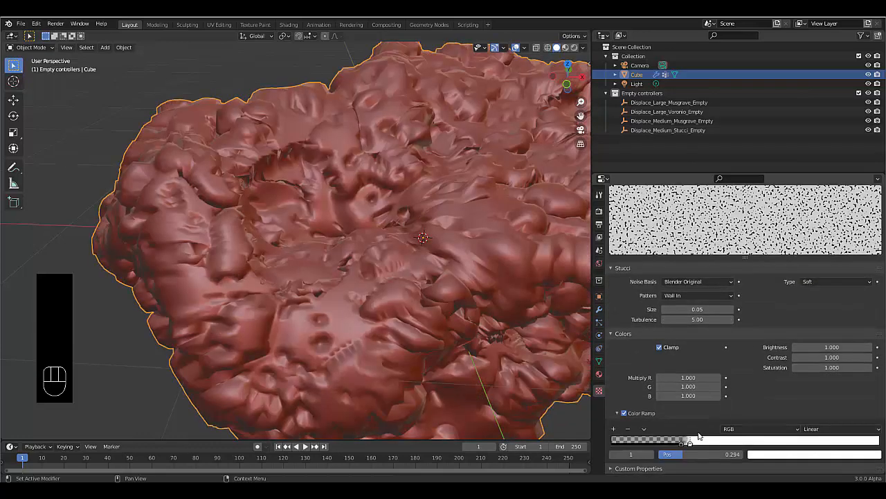
pyautogui.moveTo(691, 446); pyautogui.dragTo(686, 447)
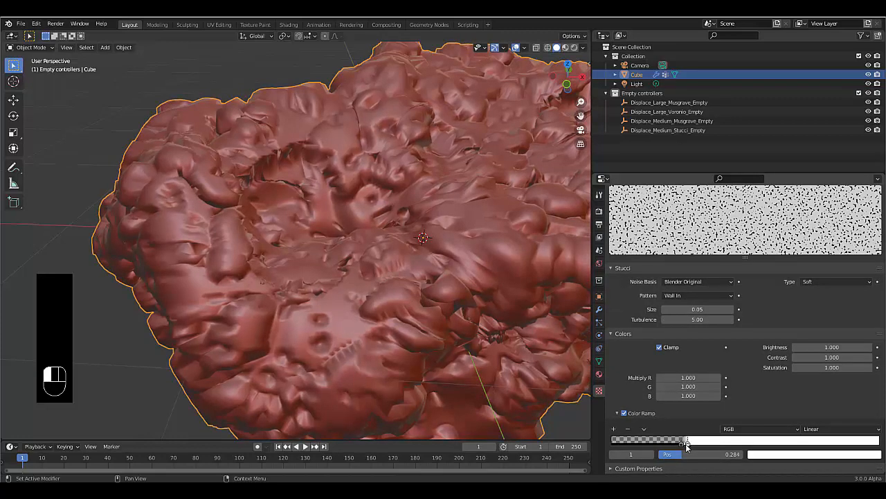
pyautogui.moveTo(685, 444); pyautogui.dragTo(686, 443)
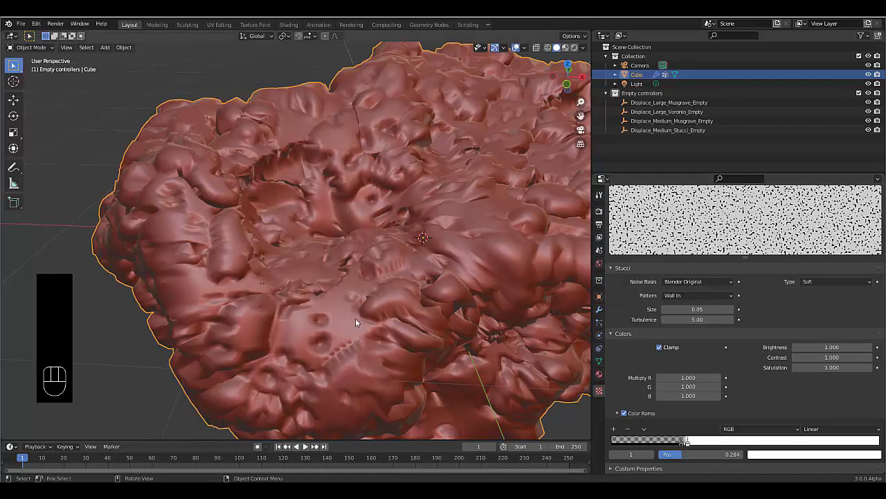
# - Back in the modifier settings, enable the Subdivision modifier before Displace_Small_Stucci in the viewport and disable it for rendering
pyautogui.click(599, 309)
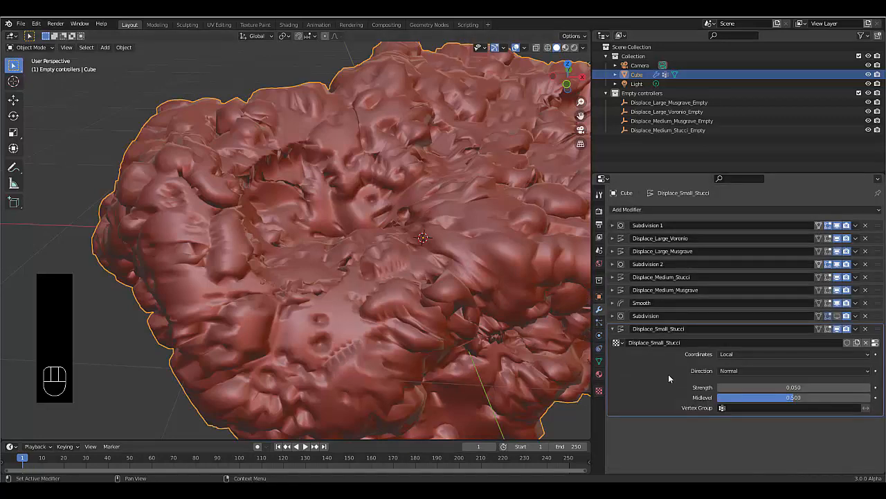
pyautogui.click(837, 317)
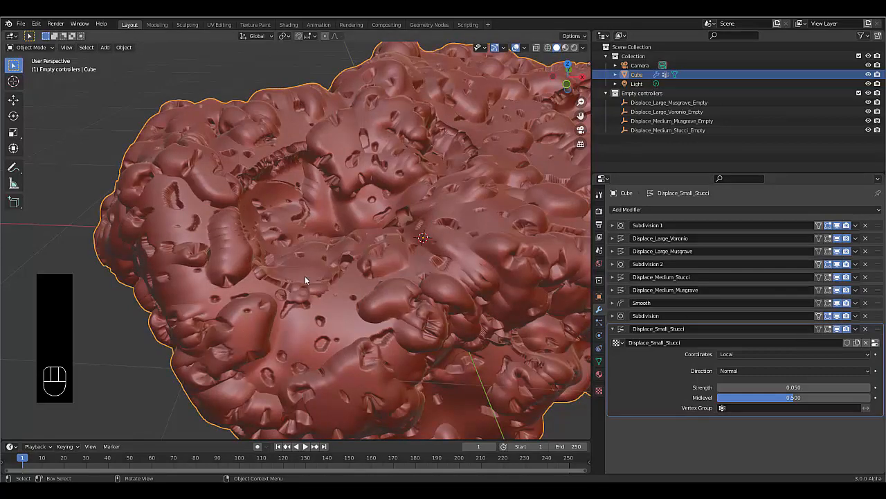
pyautogui.moveTo(305, 275); pyautogui.dragTo(292, 256, button='middle')
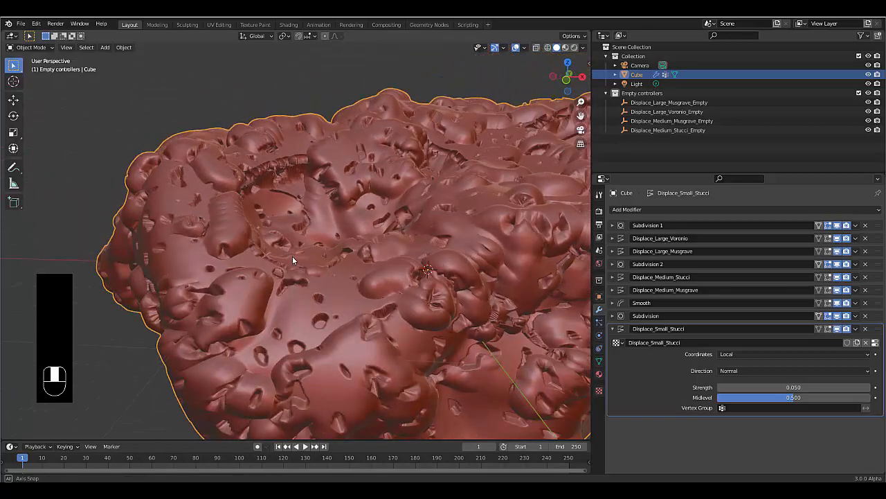
pyautogui.click(846, 316)
pyautogui.scroll(-4, 290, 300)
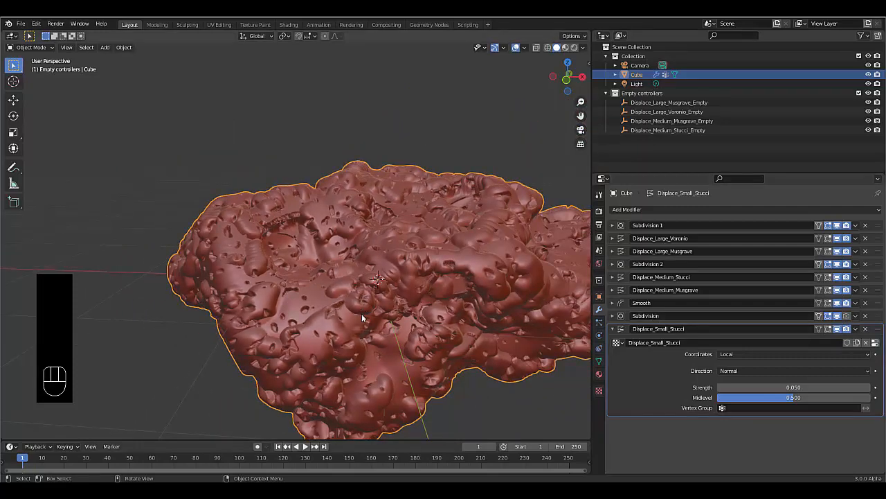
pyautogui.scroll(4, 293, 314)
pyautogui.moveTo(293, 313); pyautogui.dragTo(302, 337, button='middle')
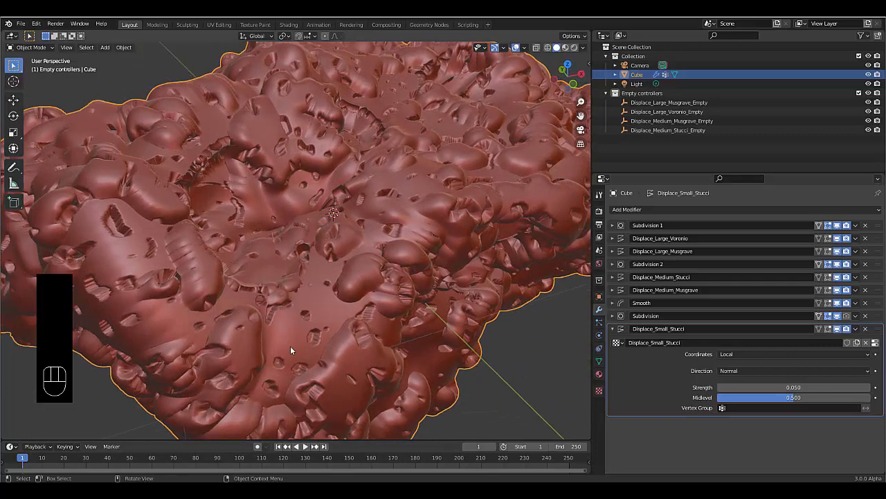
pyautogui.scroll(-4, 158, 236)
pyautogui.scroll(4, 253, 302)
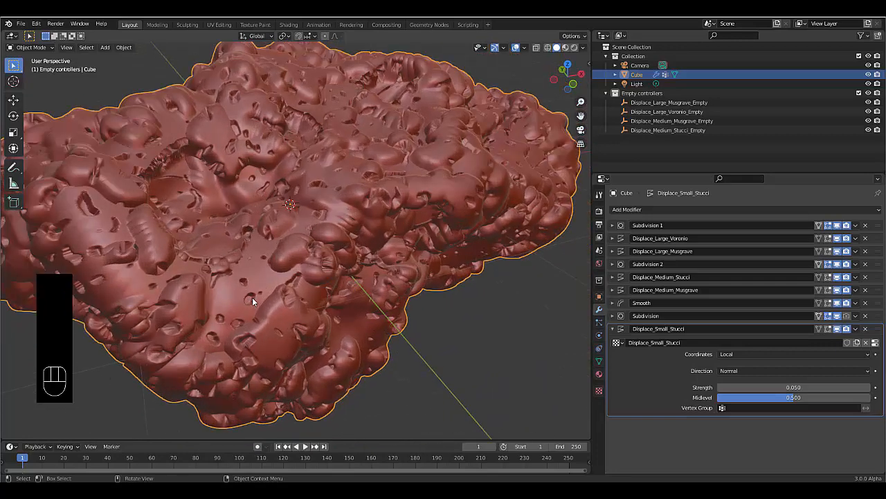
# - Add another Displace modifier to the cube, collapse Displace_Small_Stucci and create a new texture for the added modifier
pyautogui.click(665, 209)
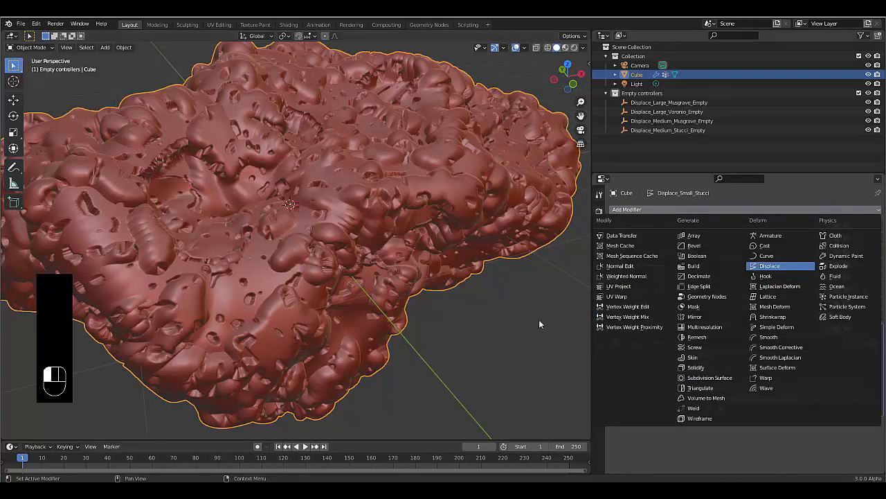
pyautogui.press('Return')
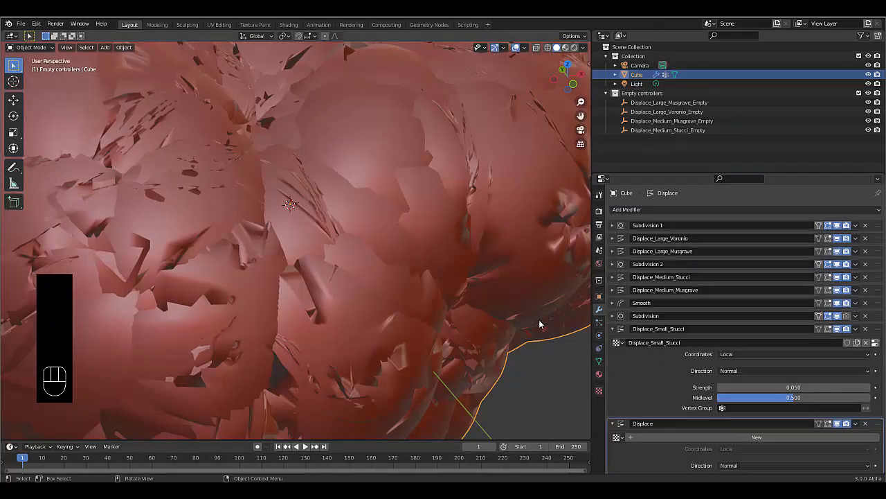
pyautogui.click(612, 328)
pyautogui.click(675, 356)
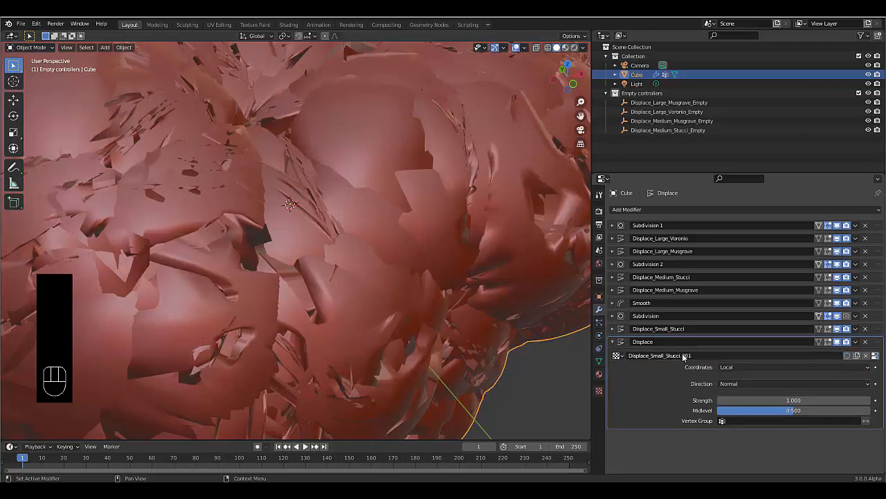
# - Rename both the new texture and its Displace modifier as Displace_Small_Musgrave
pyautogui.click(669, 356)
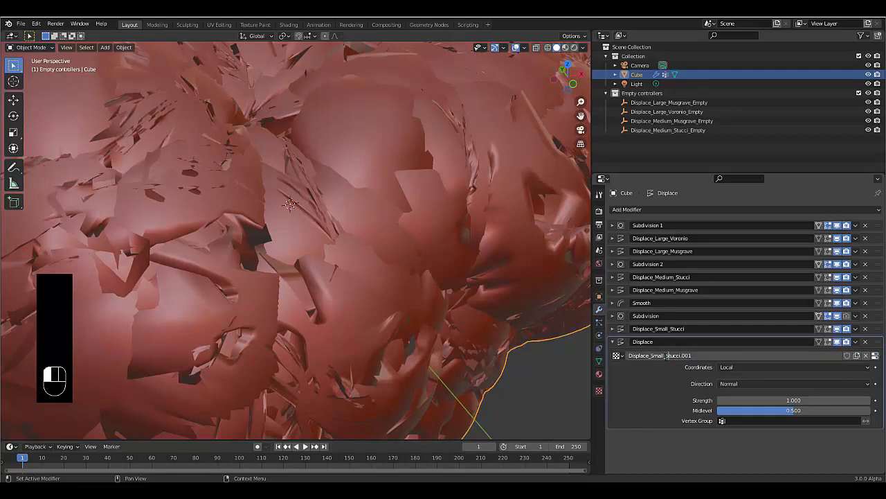
pyautogui.moveTo(666, 356); pyautogui.dragTo(708, 356)
pyautogui.write('M')
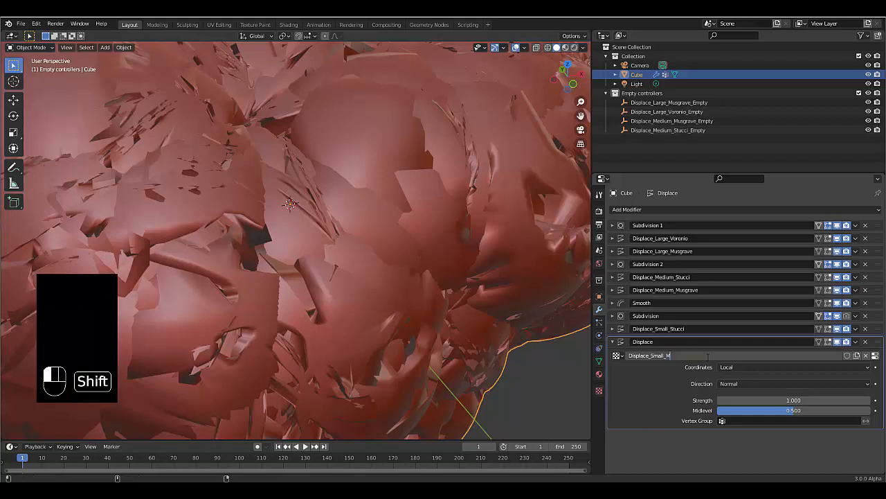
pyautogui.write('usgrave')
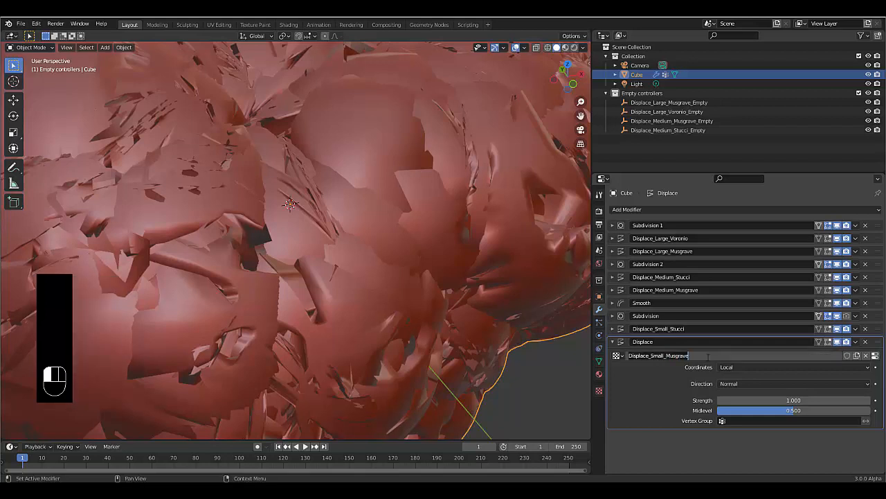
pyautogui.click(657, 344)
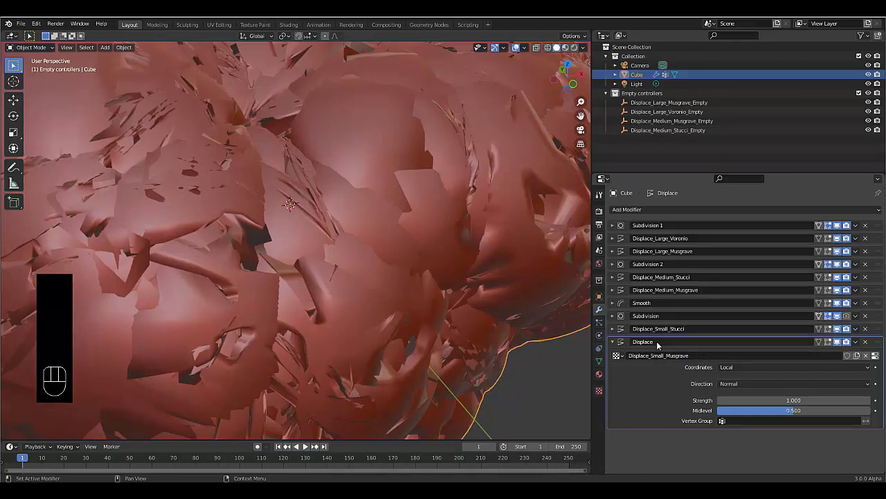
pyautogui.doubleClick(644, 341)
pyautogui.write('Displace_Small_Musgrave')
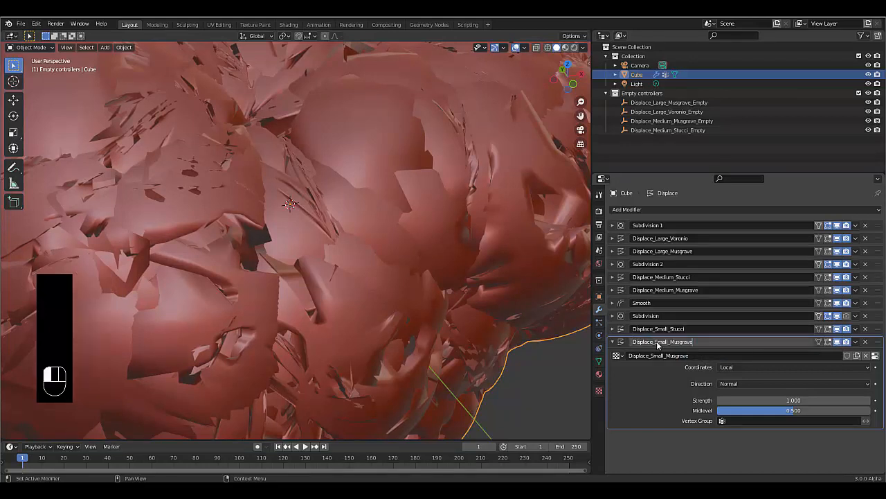
pyautogui.press('Return')
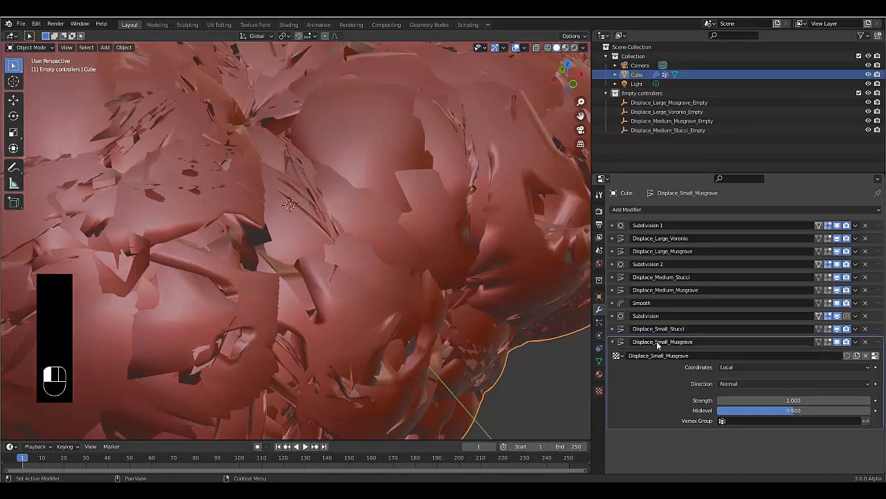
# - Open the Displace_Small_Musgrave texture settings and change the texture type to Musgrave
pyautogui.click(599, 390)
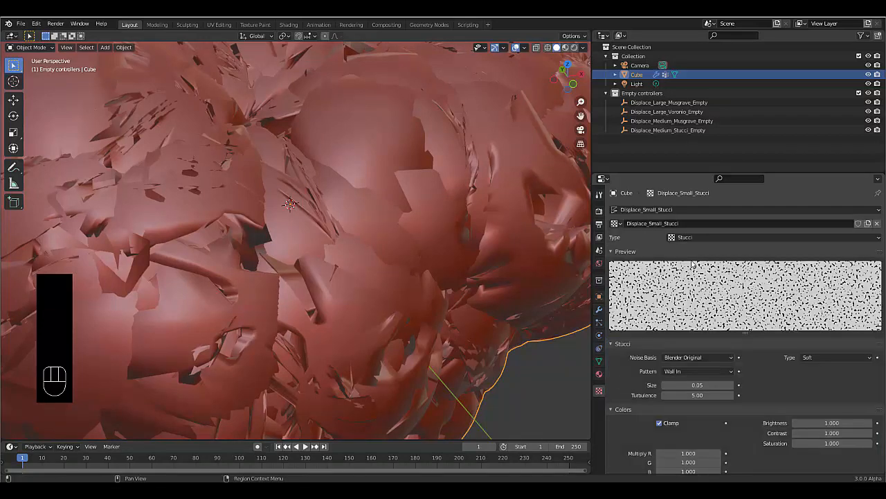
pyautogui.click(663, 210)
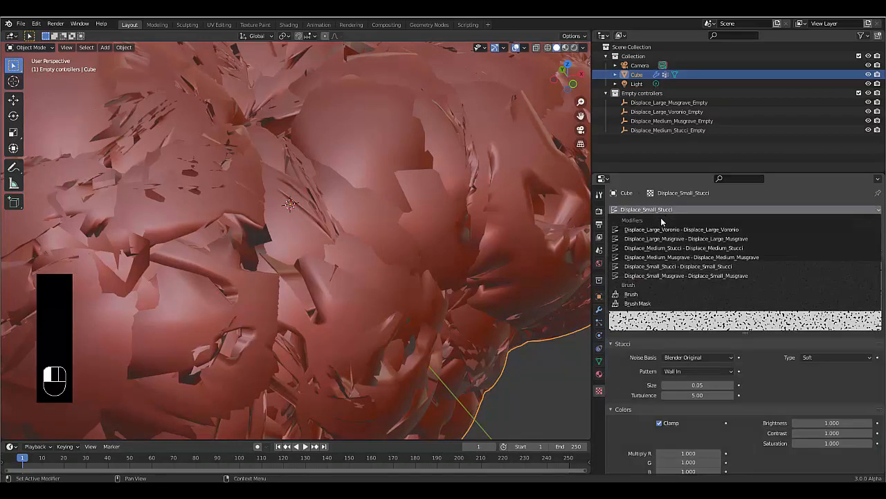
pyautogui.click(681, 275)
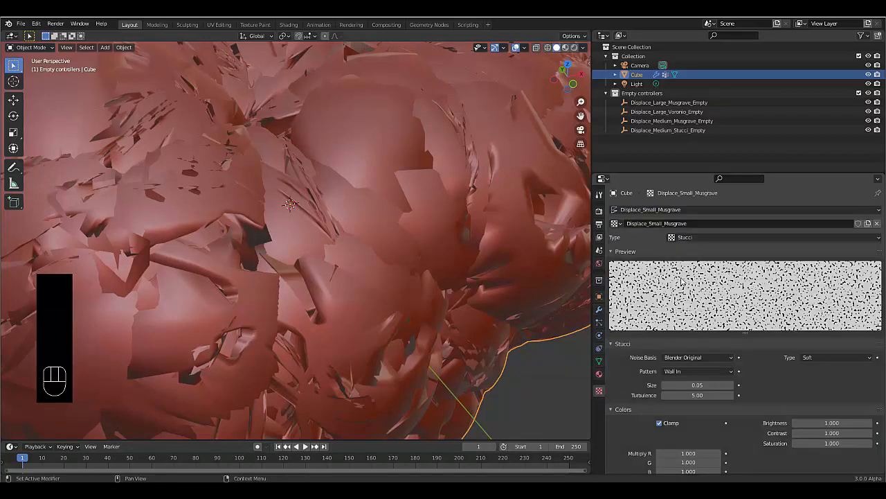
pyautogui.click(695, 235)
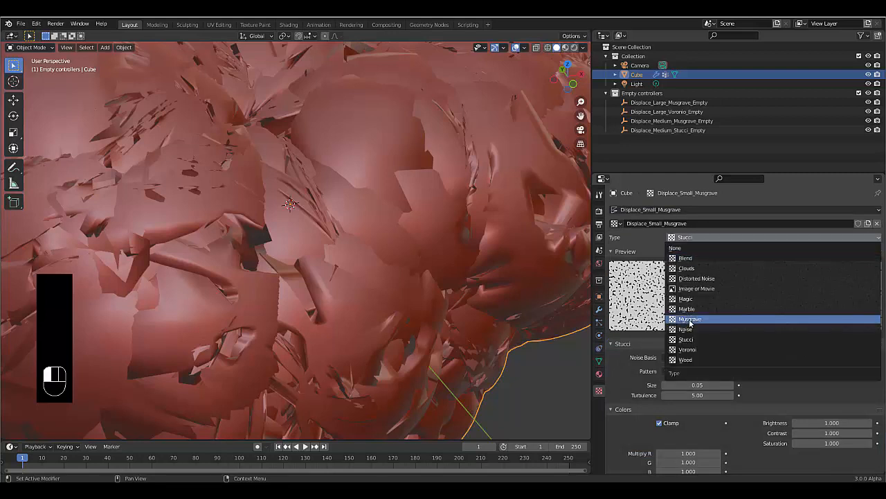
pyautogui.click(659, 386)
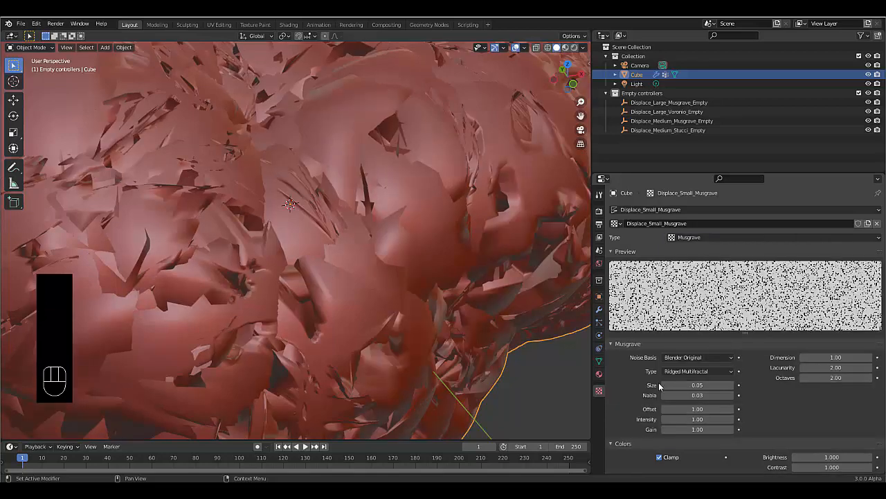
# - Set the Displace_Small_Musgrave texture's contrast to 1.5 and reset its color ramp
pyautogui.scroll(-2, 659, 386)
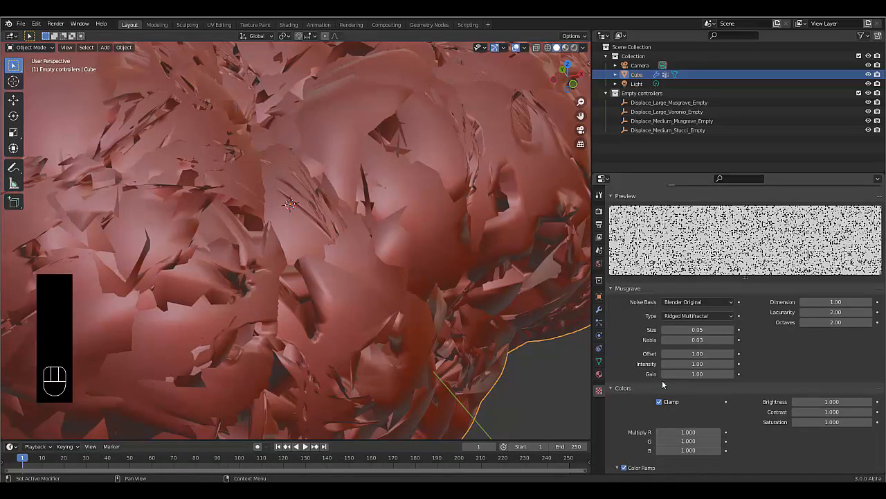
pyautogui.scroll(-2, 698, 361)
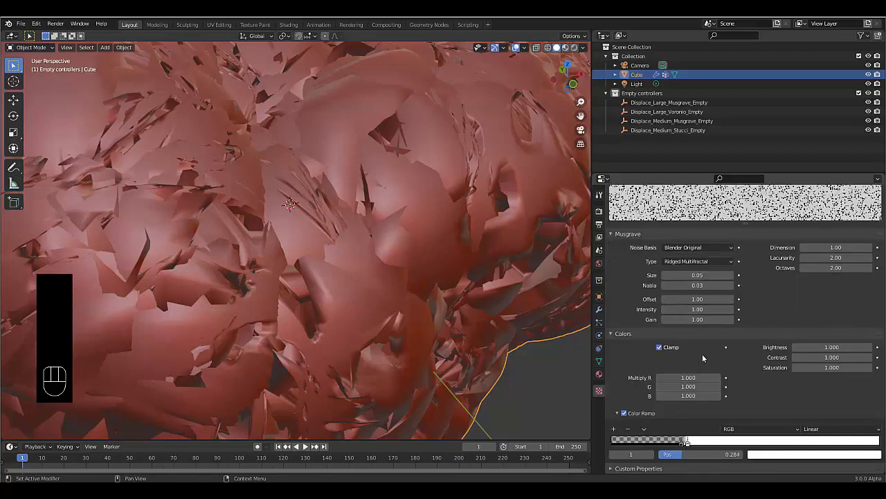
pyautogui.click(831, 356)
pyautogui.press('BackSpace')
pyautogui.write('5')
pyautogui.click(650, 440)
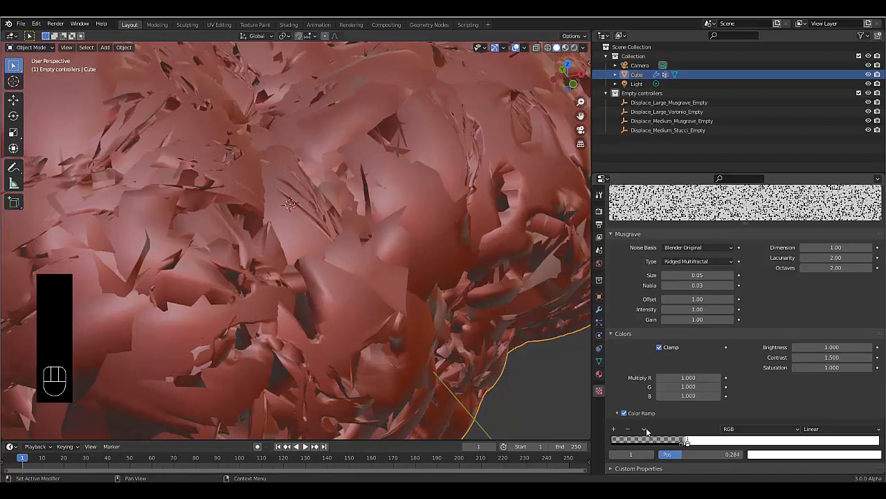
pyautogui.click(647, 429)
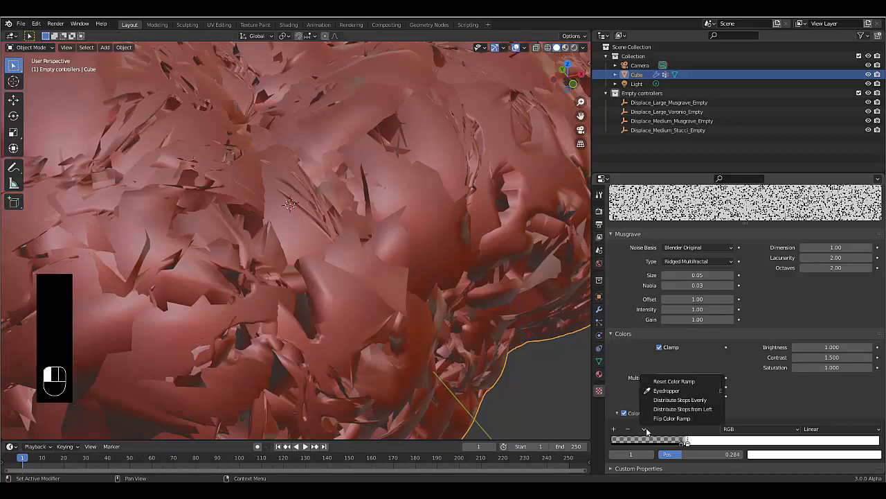
pyautogui.click(682, 382)
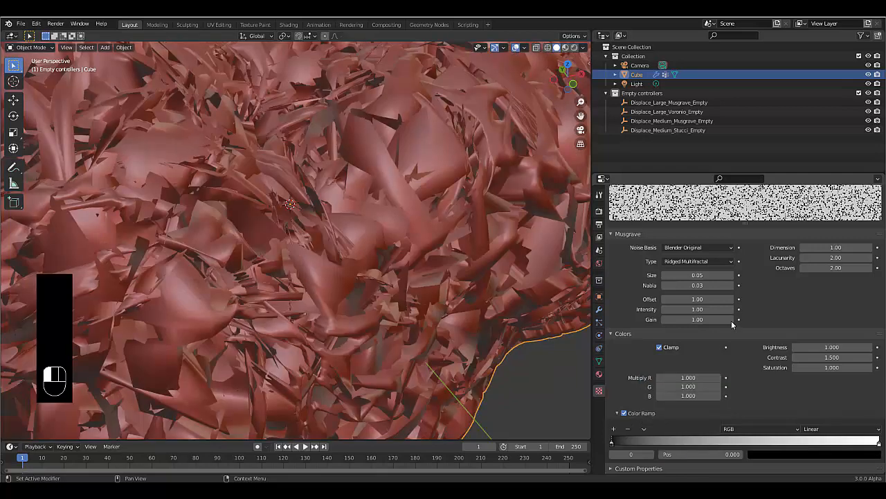
# - Set the size of the Displace_Small_Musgrave texture to 0.20 and check its preview
pyautogui.click(715, 277)
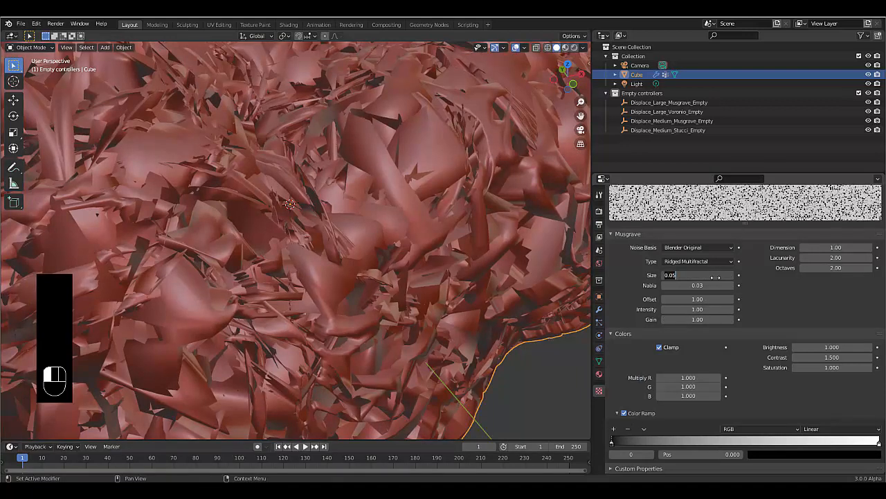
pyautogui.write('0.2')
pyautogui.click(703, 215)
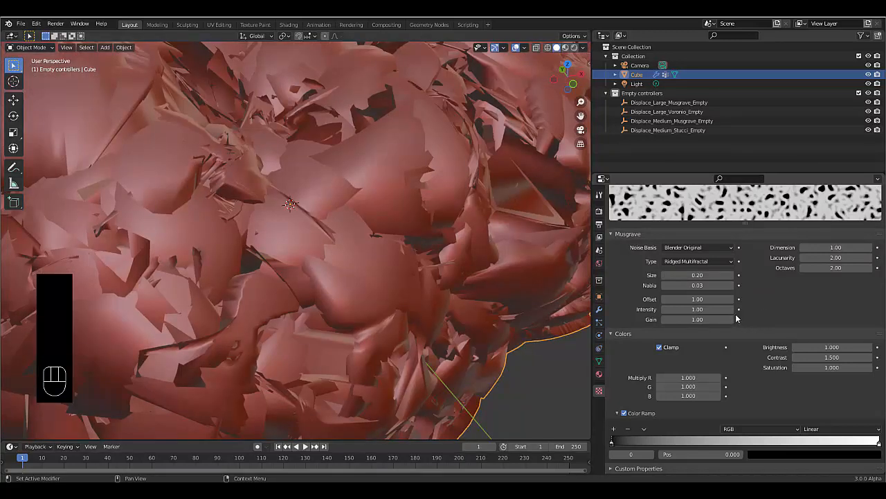
pyautogui.scroll(3, 722, 303)
pyautogui.scroll(2, 723, 303)
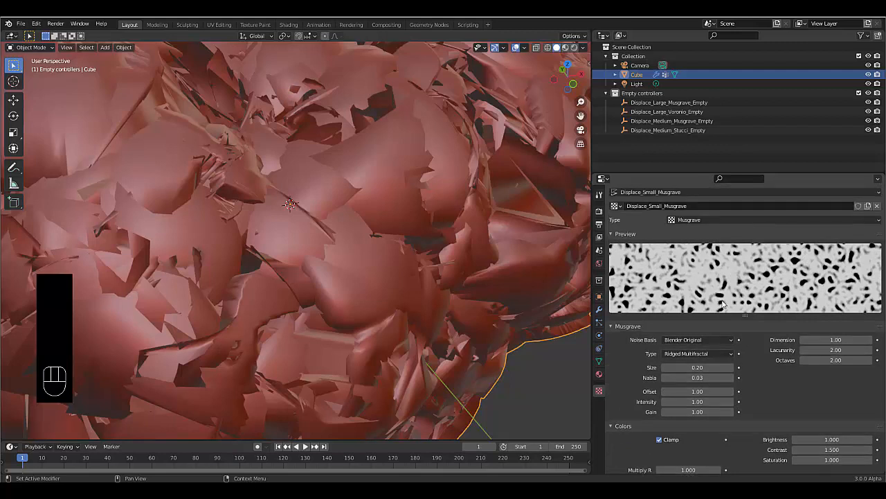
# - Try the fBM Musgrave type, settle on Multifractal instead, and flip the texture's color ramp
pyautogui.scroll(-3, 722, 302)
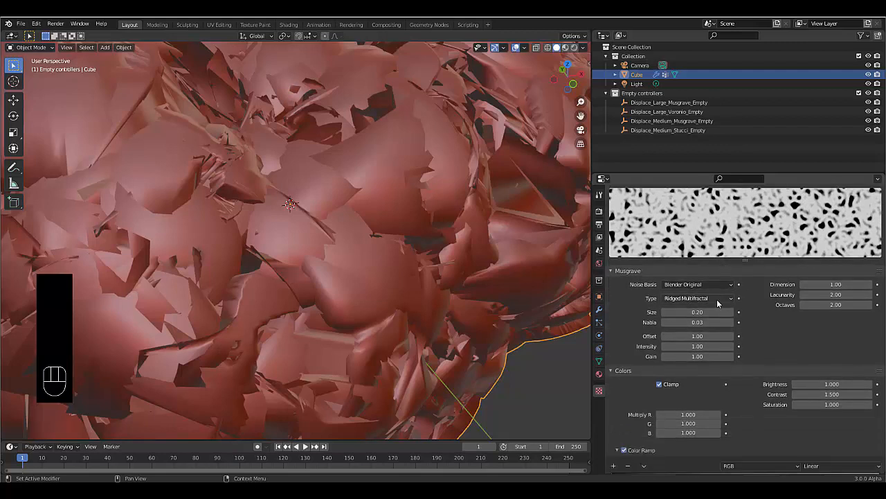
pyautogui.click(718, 303)
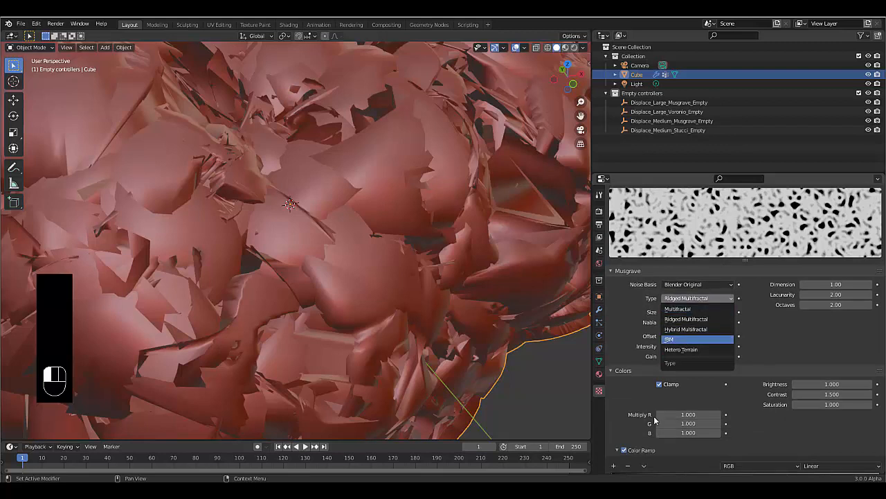
pyautogui.press('Return')
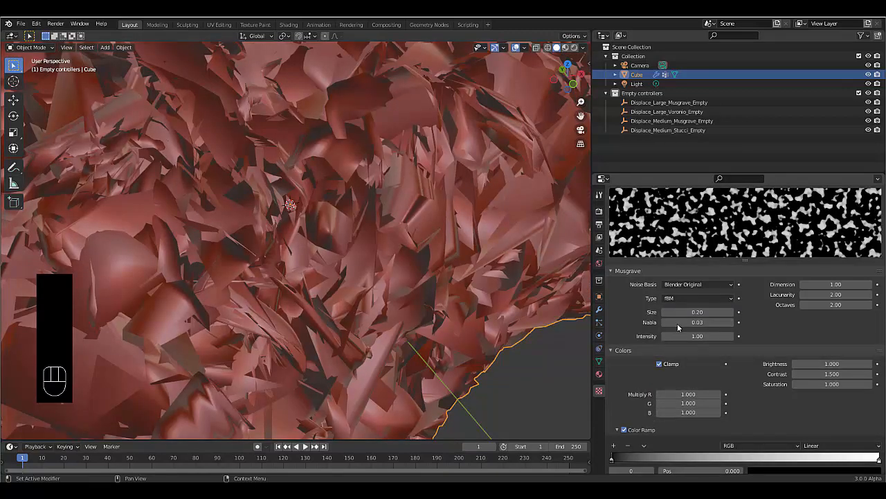
pyautogui.click(692, 298)
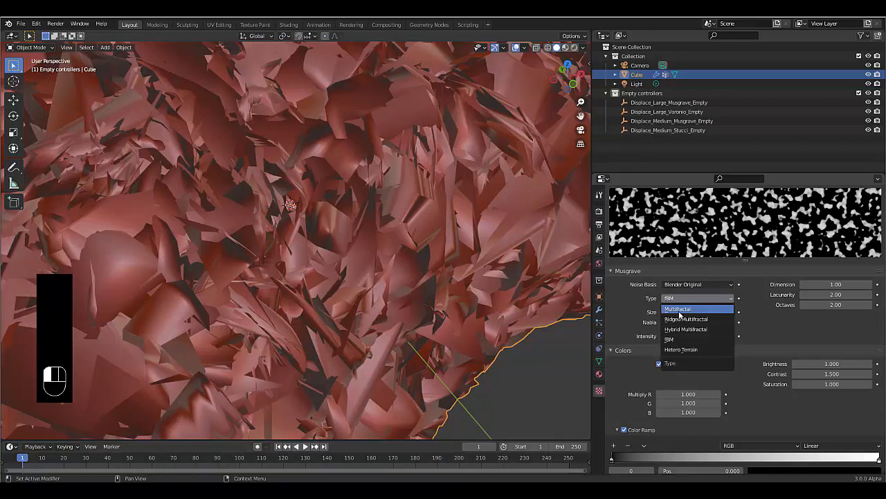
pyautogui.click(680, 310)
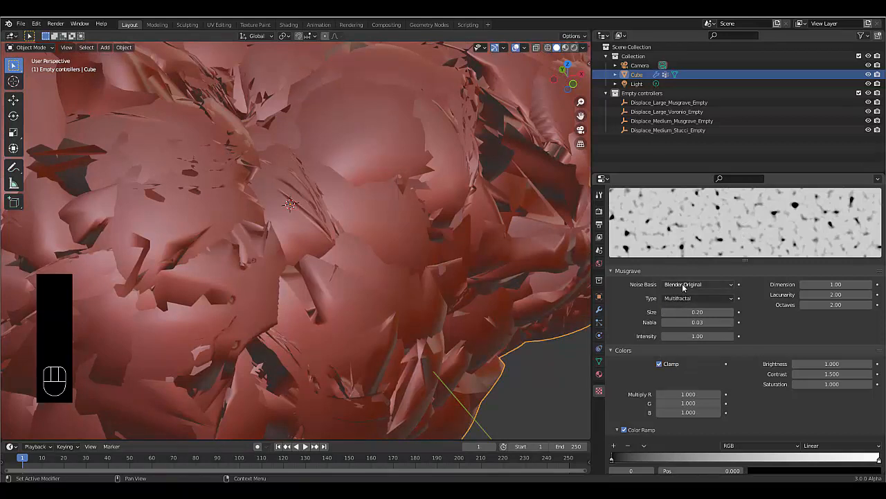
pyautogui.click(642, 446)
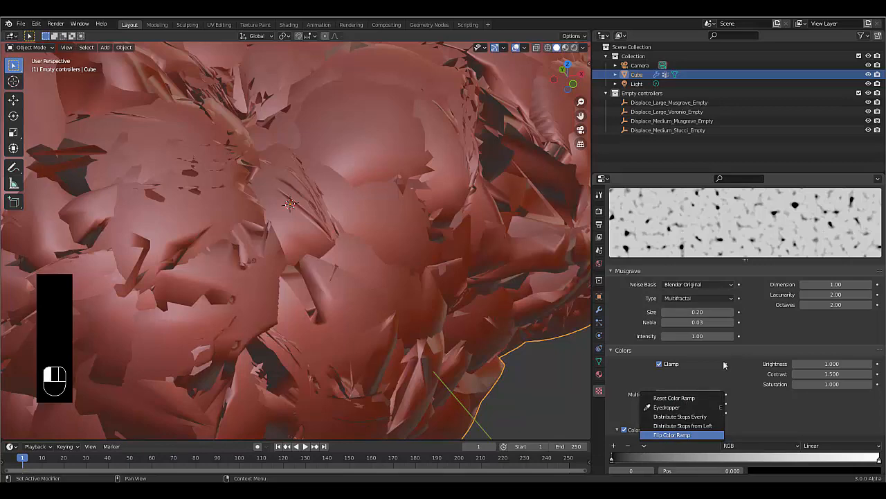
pyautogui.press('Return')
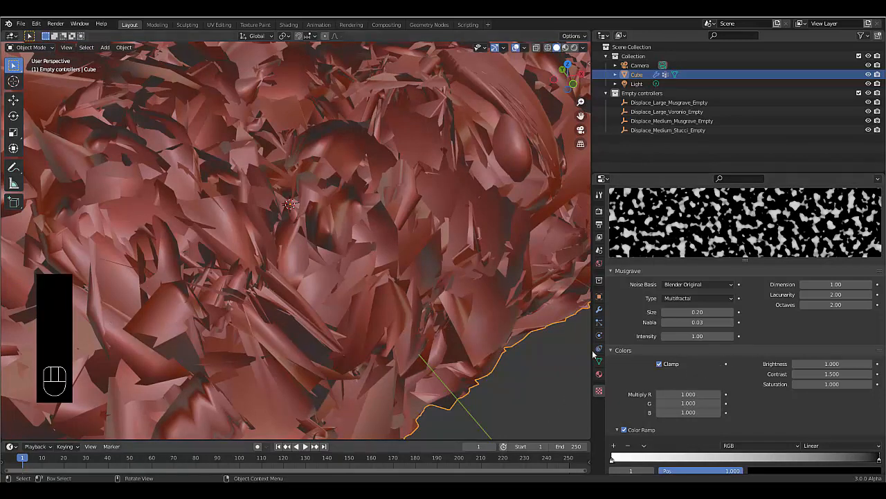
# - Back in the modifier settings, set the strength of Displace_Small_Musgrave to 0.05
pyautogui.click(599, 311)
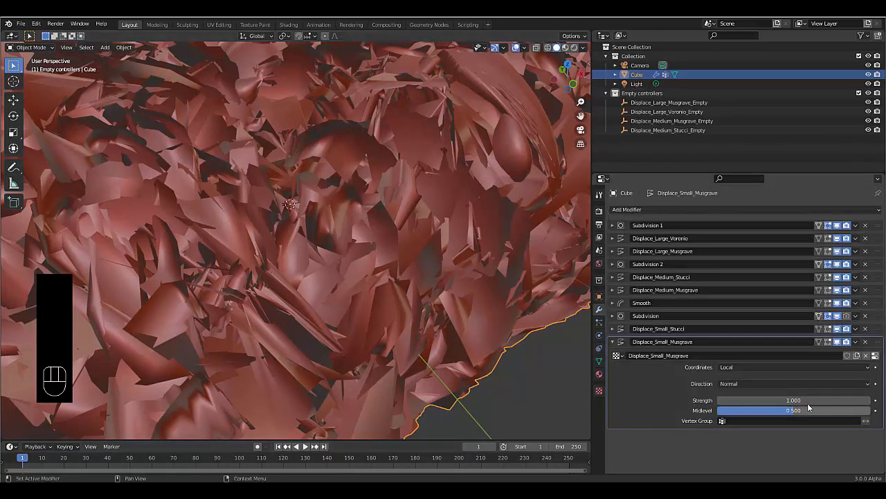
pyautogui.click(768, 403)
pyautogui.write('0.0')
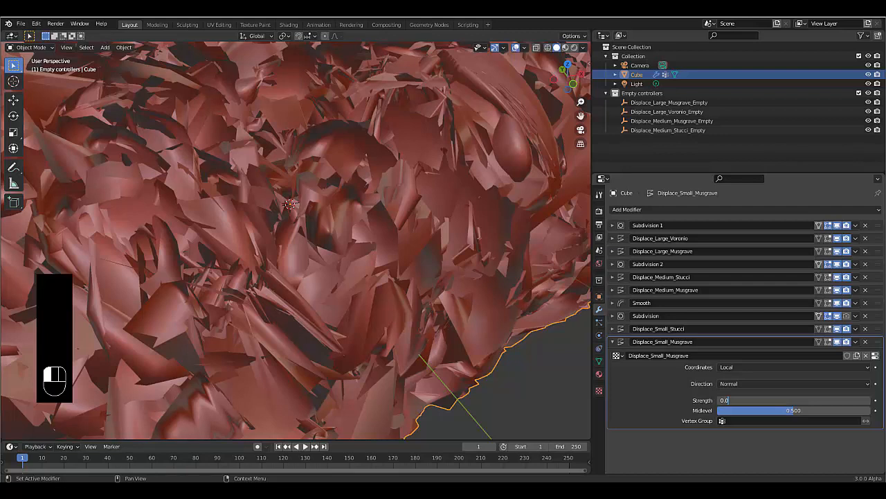
pyautogui.write('5')
pyautogui.press('Return')
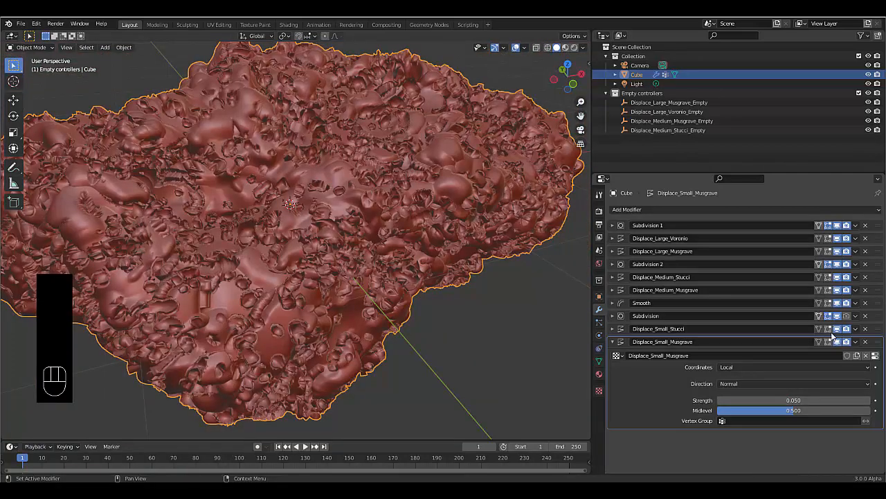
# - Turn off viewport display for the Displace_Large_Voronio, Displace_Large_Musgrave, Displace_Medium_Stucci and Displace_Medium_Musgrave modifiers
pyautogui.click(838, 238)
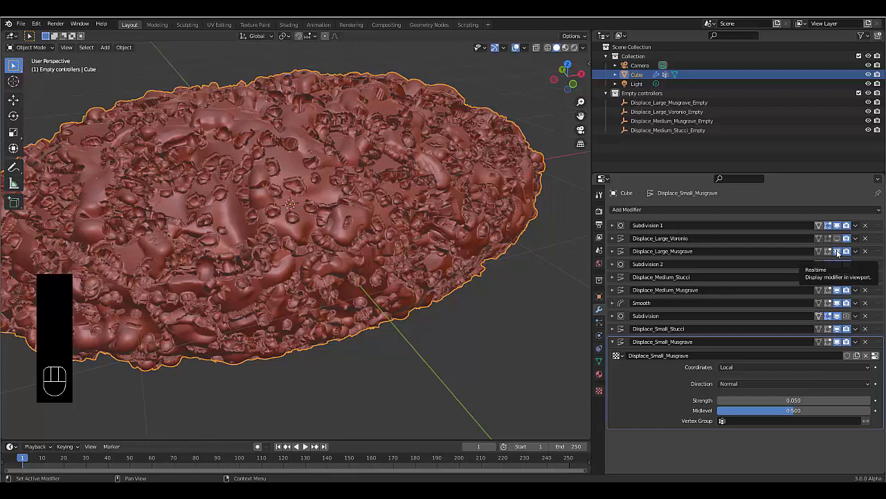
pyautogui.click(837, 251)
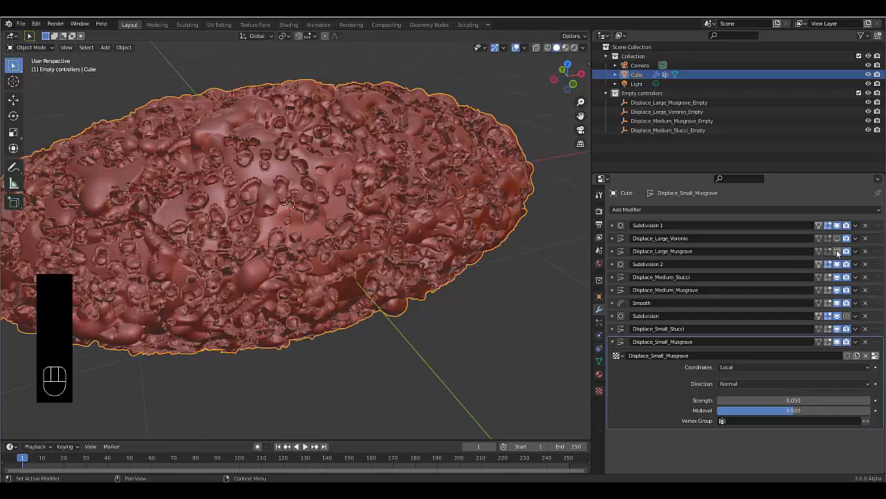
pyautogui.click(837, 277)
pyautogui.click(837, 290)
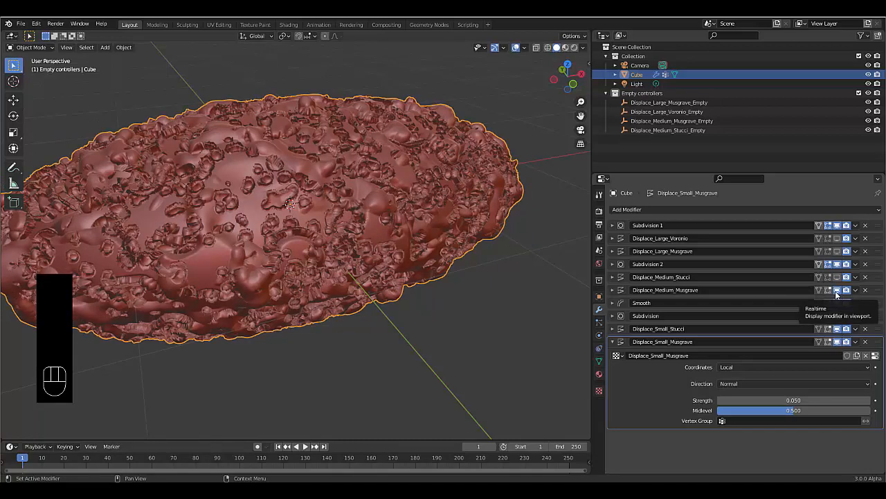
pyautogui.click(836, 291)
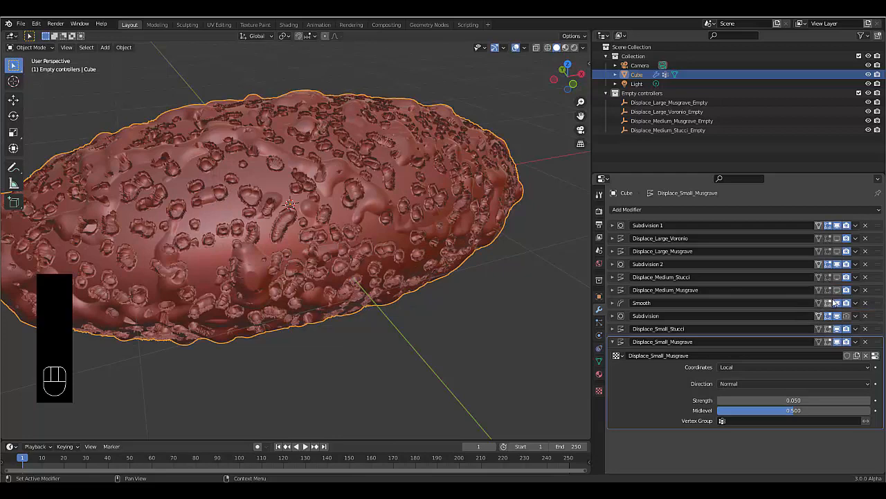
# - Disable the Subdivision modifier before Displace_Small_Stucci in the viewport and enable it for rendering
pyautogui.click(838, 315)
pyautogui.click(837, 316)
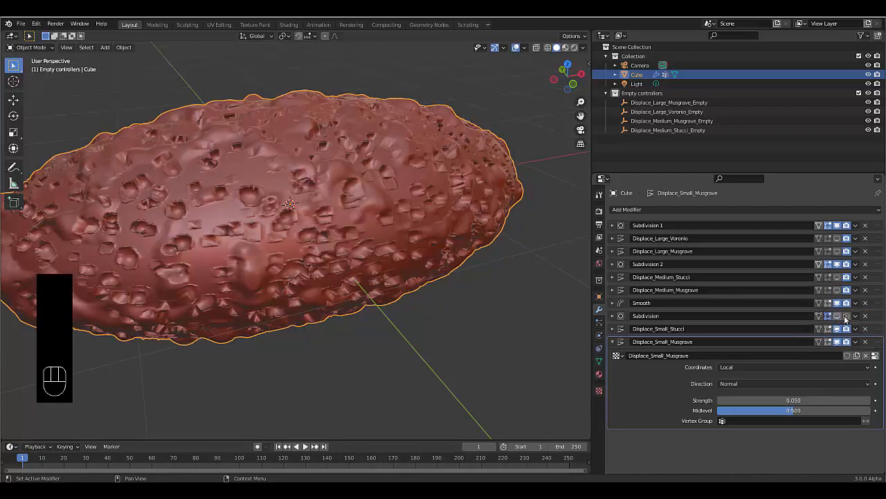
pyautogui.click(846, 316)
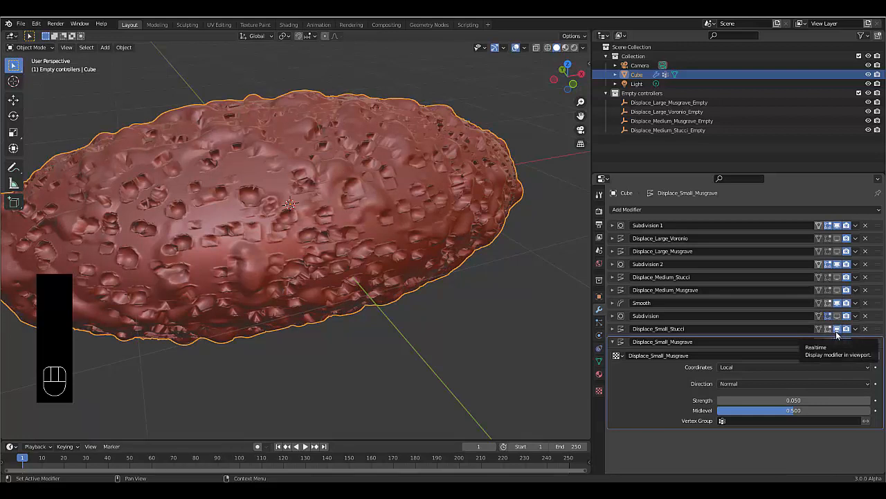
# - Turn off viewport display for the Displace_Small_Stucci modifier and look over the Displace_Small_Musgrave texture settings
pyautogui.click(836, 331)
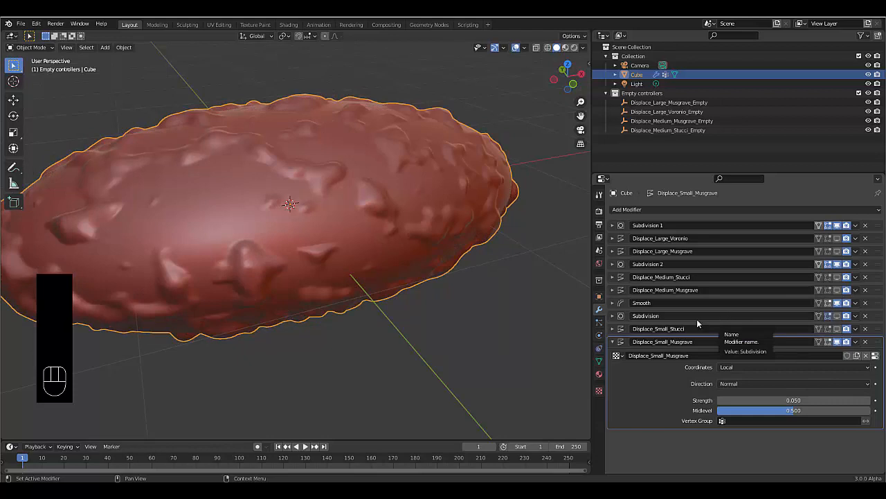
pyautogui.click(599, 392)
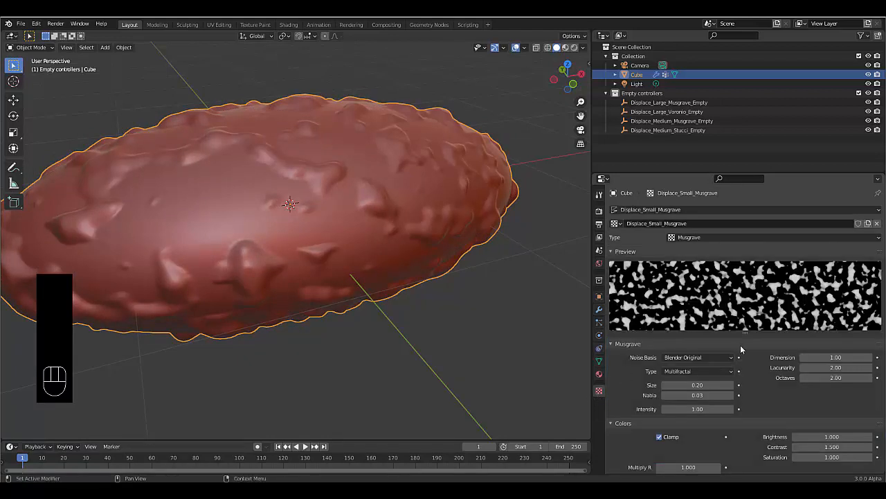
pyautogui.click(599, 314)
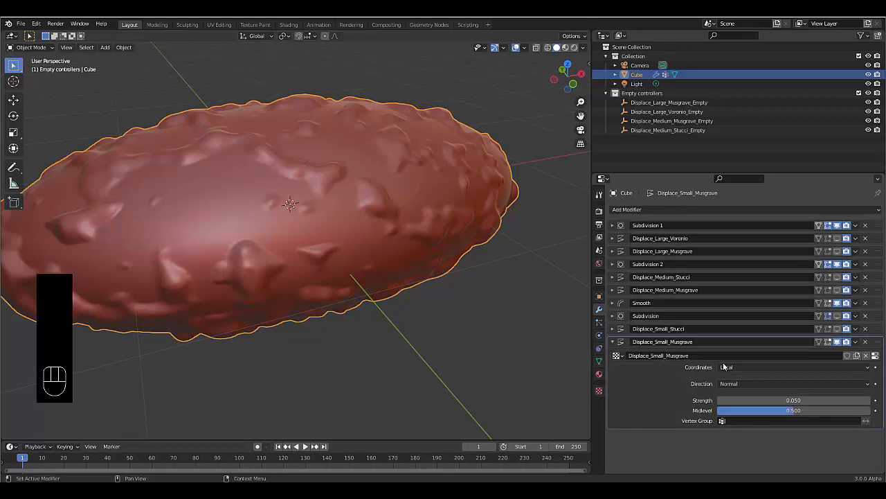
# - Try a much lower midlevel on the Displace_Small_Musgrave modifier, then set it back to 0.5
pyautogui.moveTo(793, 410); pyautogui.dragTo(728, 410)
pyautogui.click(765, 408)
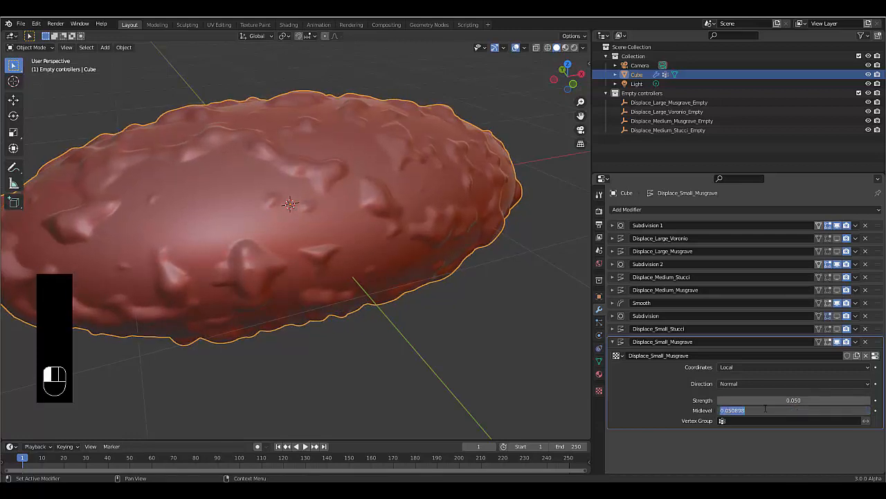
pyautogui.write('0.5')
pyautogui.press('Return')
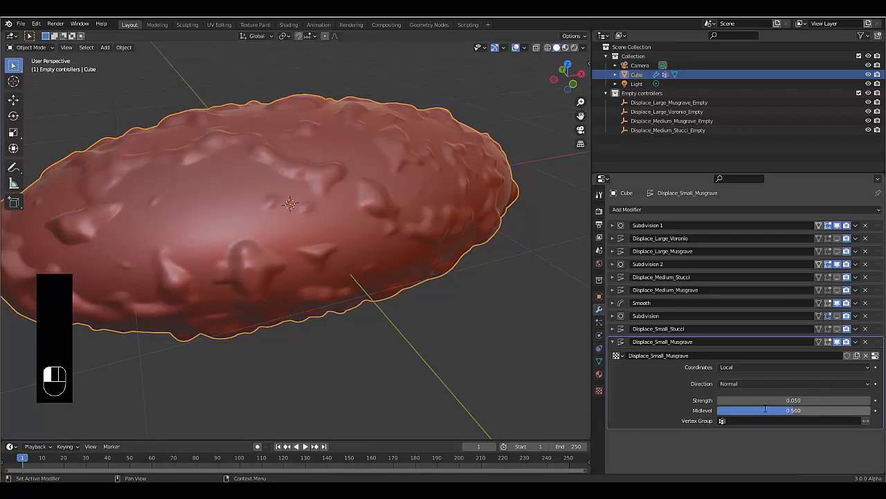
# - Change the Displace_Small_Musgrave texture's Musgrave type to fBM and flip its color ramp
pyautogui.click(600, 390)
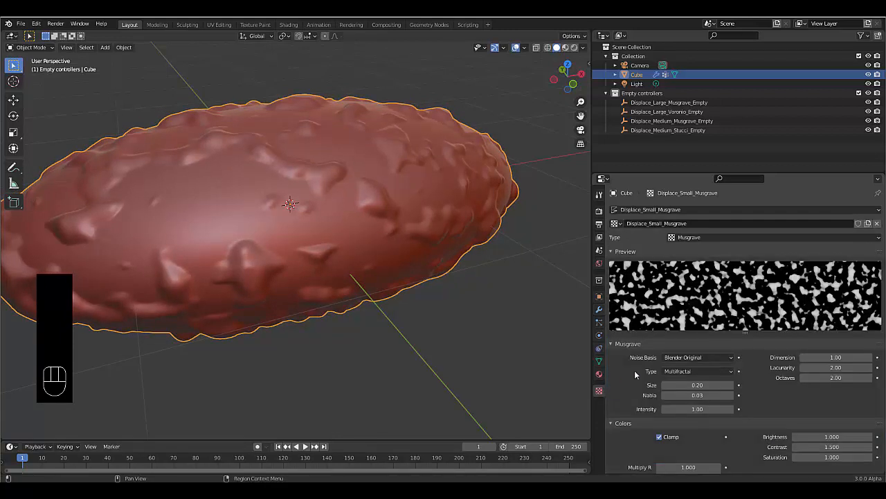
pyautogui.scroll(-3, 701, 394)
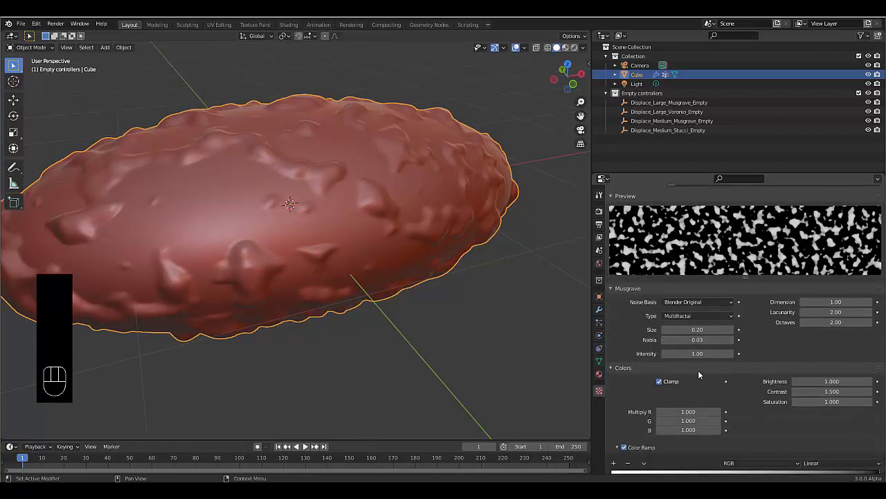
pyautogui.scroll(1, 698, 370)
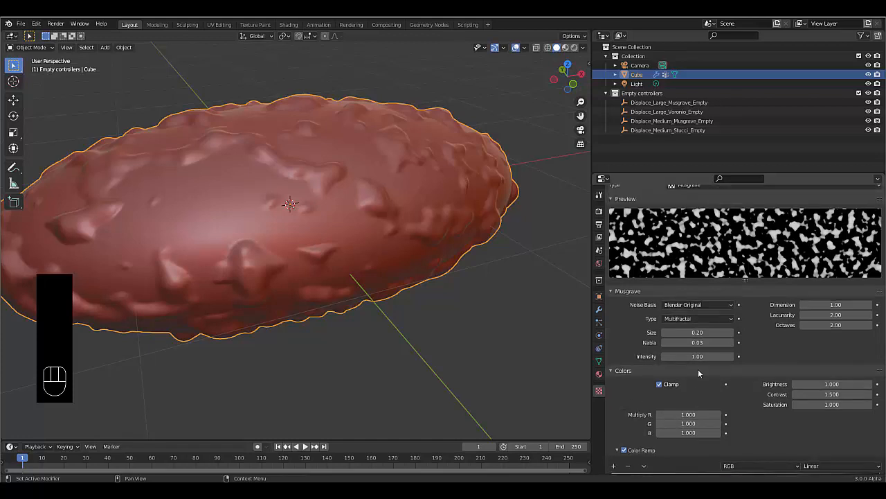
pyautogui.click(692, 319)
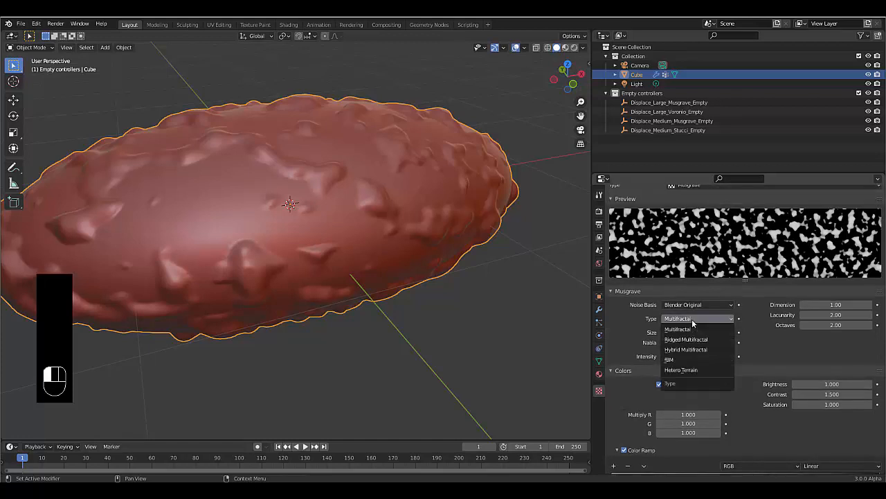
pyautogui.click(698, 359)
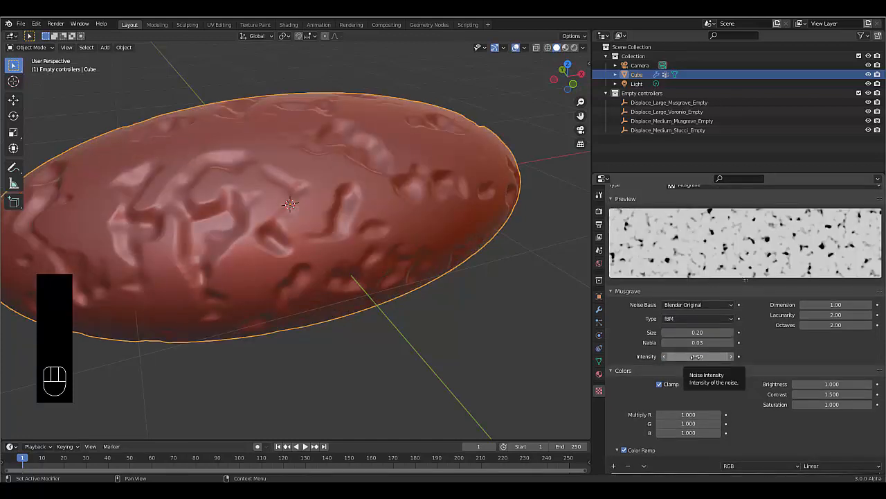
pyautogui.scroll(-1, 743, 425)
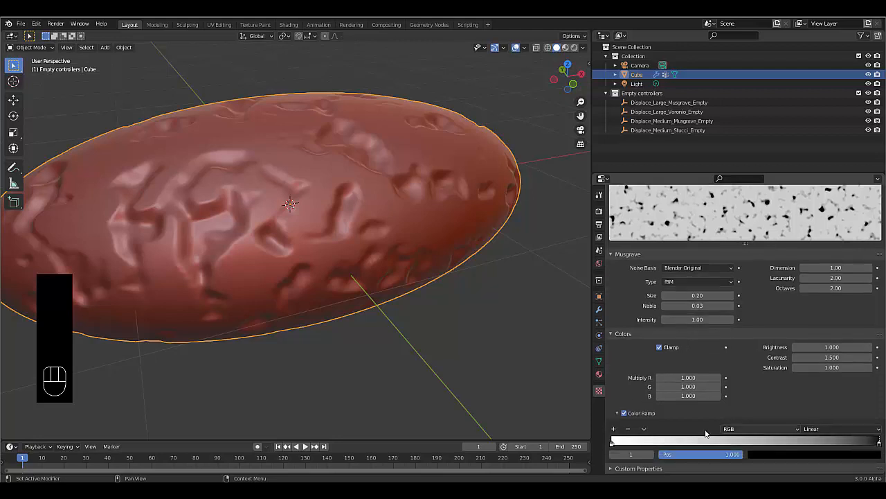
pyautogui.click(644, 429)
pyautogui.click(668, 419)
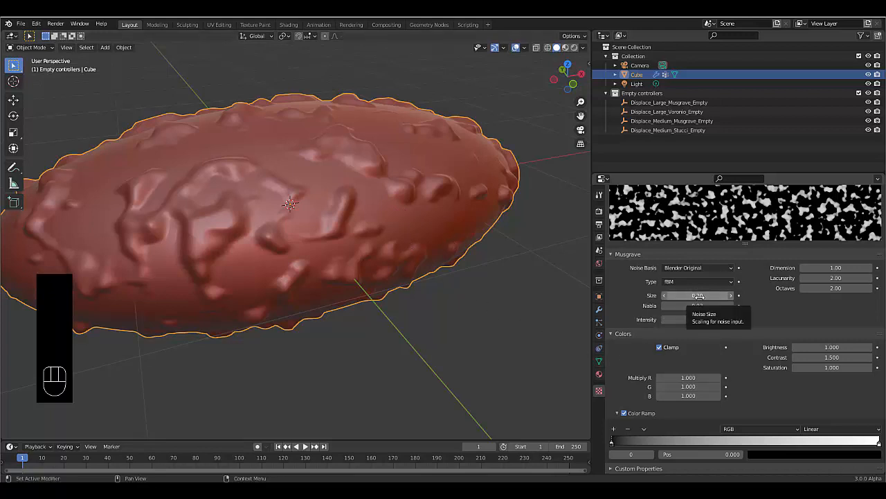
# - Reduce the noise size of the Displace_Small_Musgrave texture to 0.15 and inspect the rock's surface up close
pyautogui.keyDown('shift'); pyautogui.moveTo(700, 296); pyautogui.dragTo(677, 296); pyautogui.keyUp('shift')
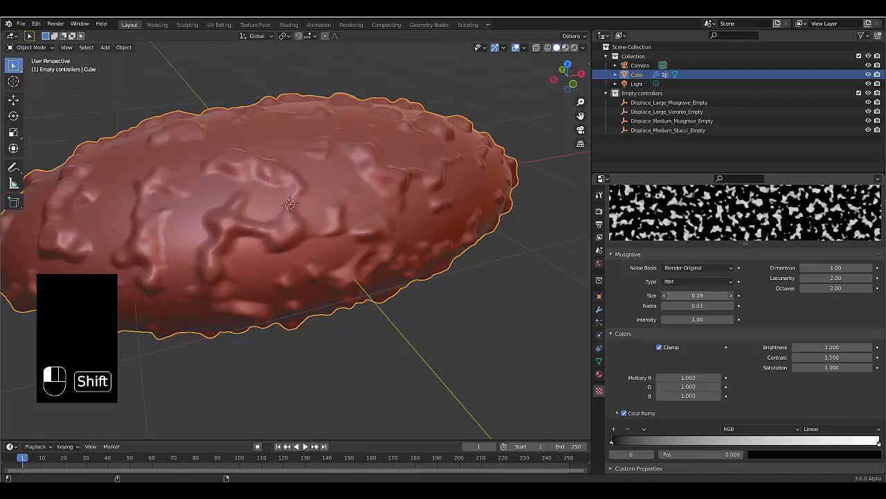
pyautogui.keyDown('shift'); pyautogui.moveTo(678, 296); pyautogui.dragTo(657, 296); pyautogui.keyUp('shift')
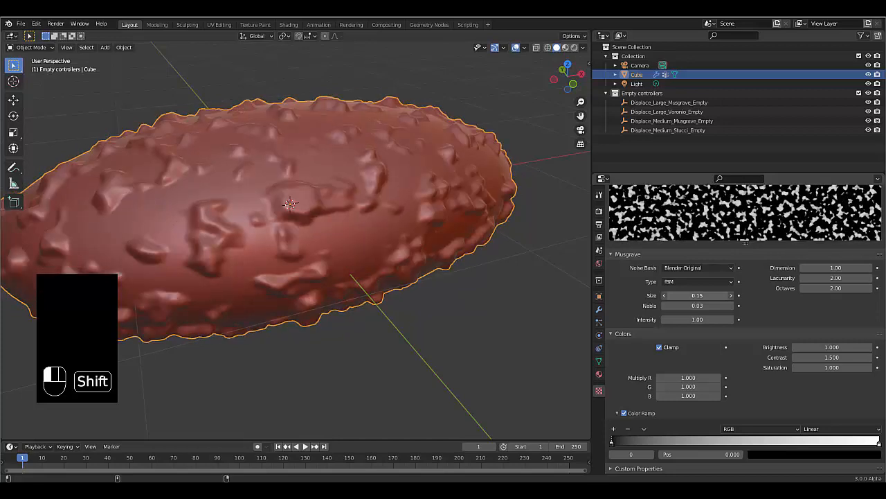
pyautogui.scroll(3, 339, 228)
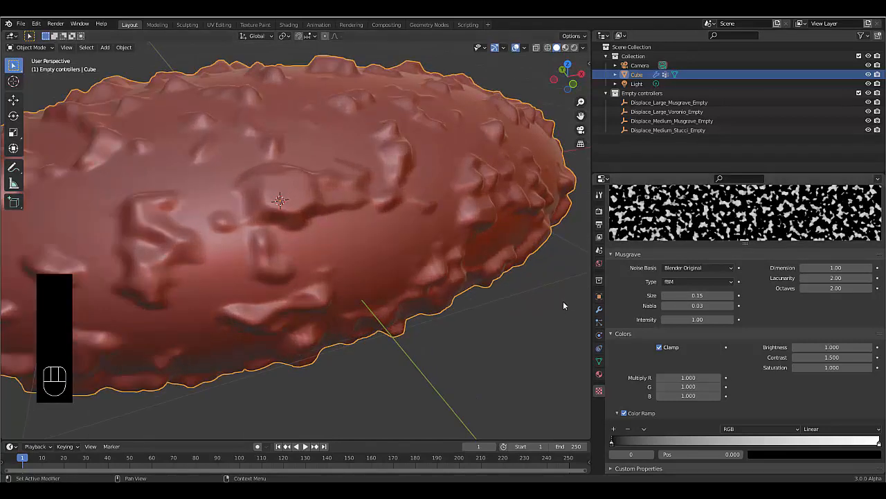
pyautogui.moveTo(563, 304); pyautogui.dragTo(468, 275, button='middle')
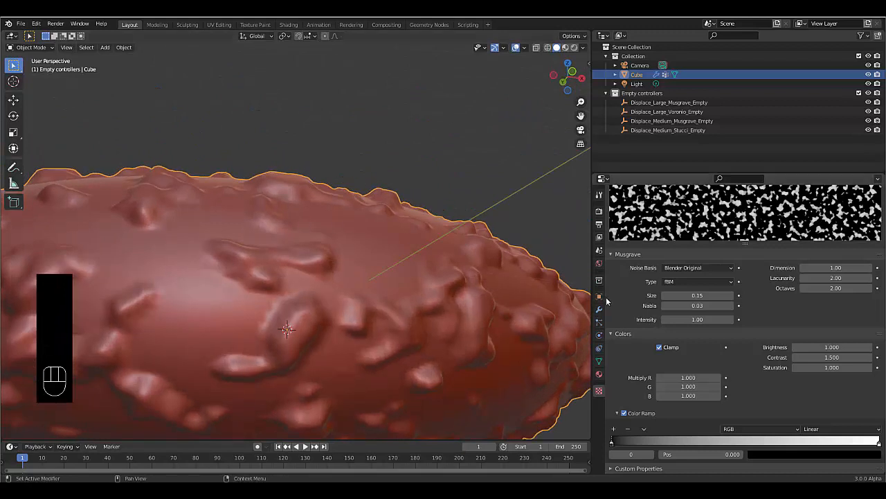
# - Set the strength of the Displace_Small_Musgrave modifier to 0.02 and check the whole rock
pyautogui.click(599, 309)
pyautogui.click(816, 401)
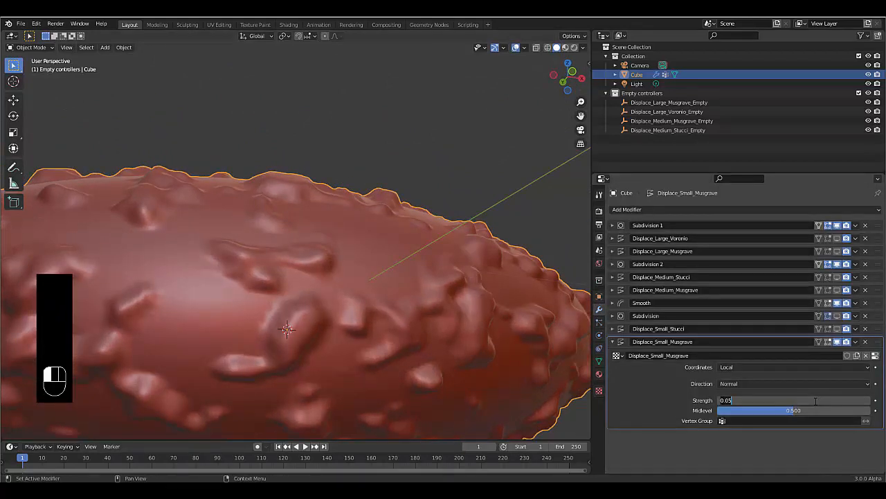
pyautogui.write('0.02')
pyautogui.press('Return')
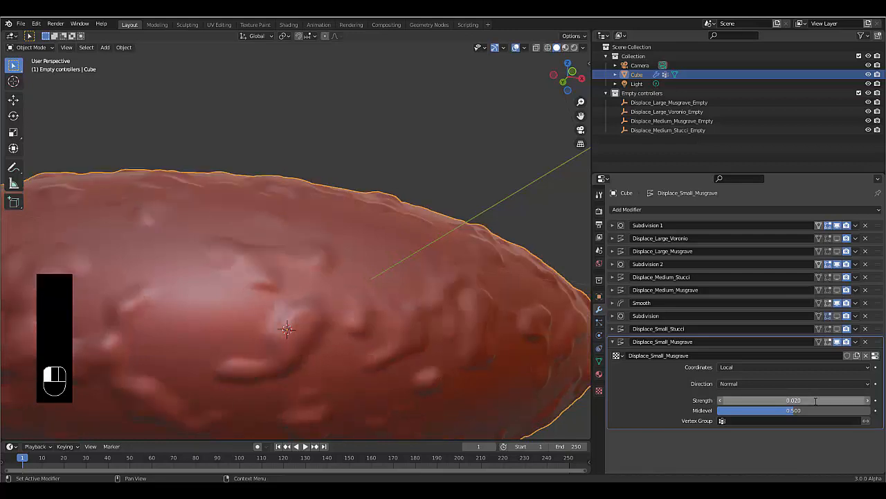
pyautogui.scroll(-4, 434, 299)
pyautogui.moveTo(356, 296); pyautogui.dragTo(336, 340, button='middle')
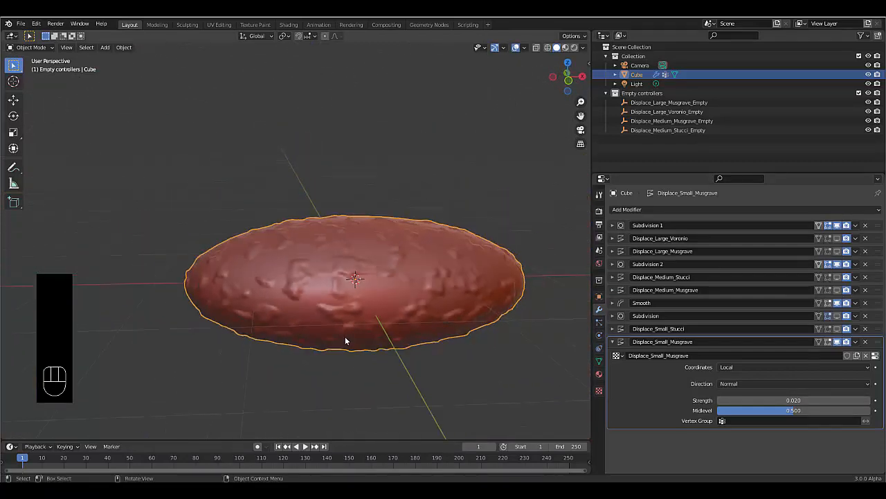
pyautogui.scroll(-1, 345, 340)
# - Expand the Displace_Small_Stucci settings, then duplicate Displace_Medium_Musgrave_Empty in front view, placing the copy beside it at about X -5.05 m
pyautogui.click(612, 329)
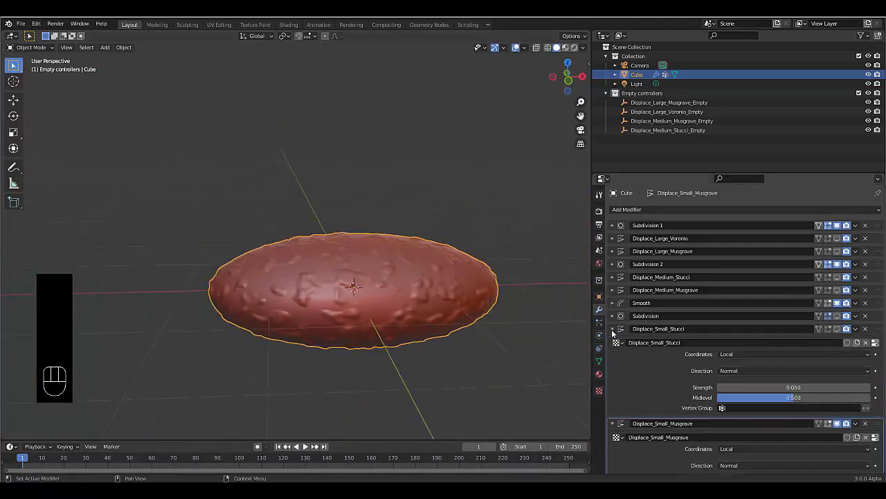
pyautogui.scroll(-2, 277, 258)
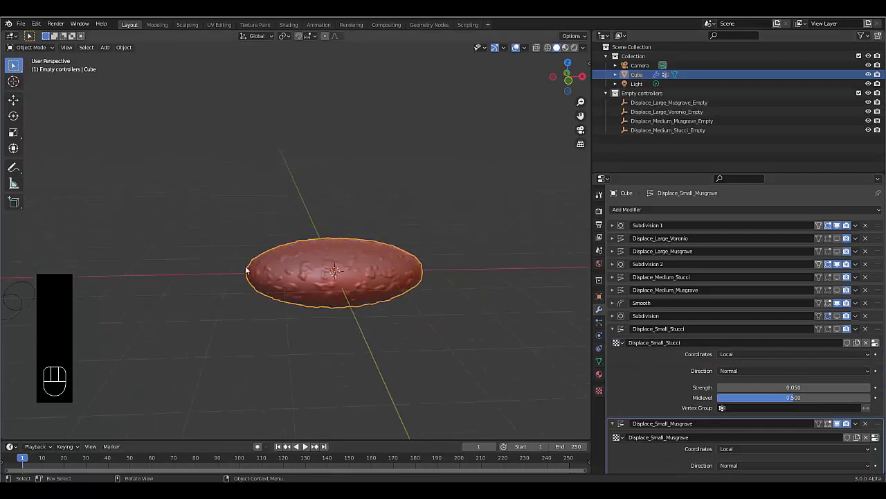
pyautogui.scroll(2, 235, 268)
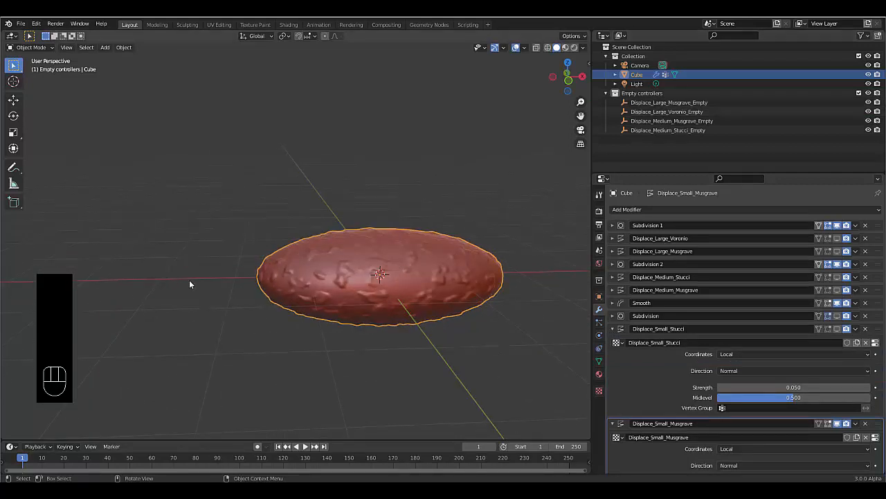
pyautogui.hotkey('shift', 'a')
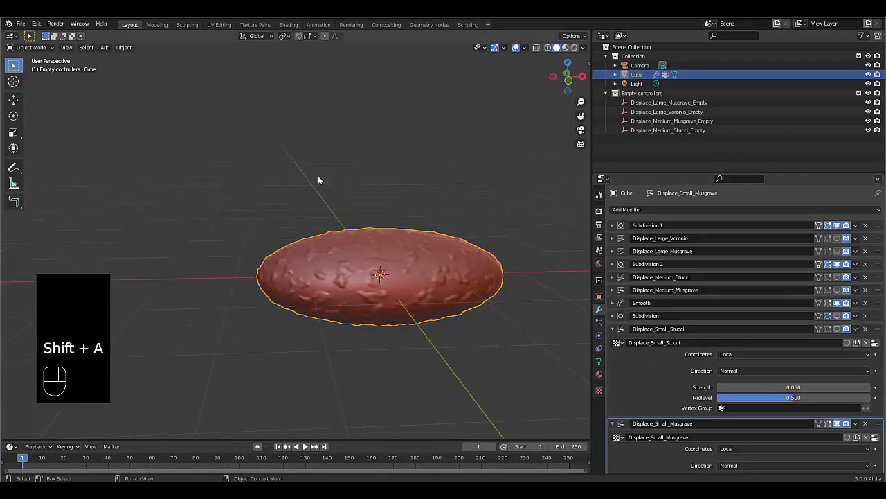
pyautogui.scroll(-4, 319, 180)
pyautogui.click(137, 234)
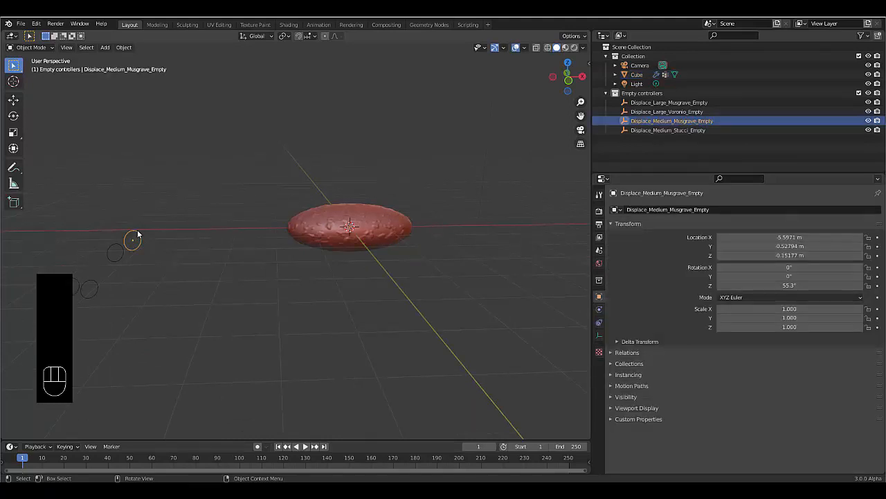
pyautogui.press('KP_1')
pyautogui.hotkey('shift', 'd')
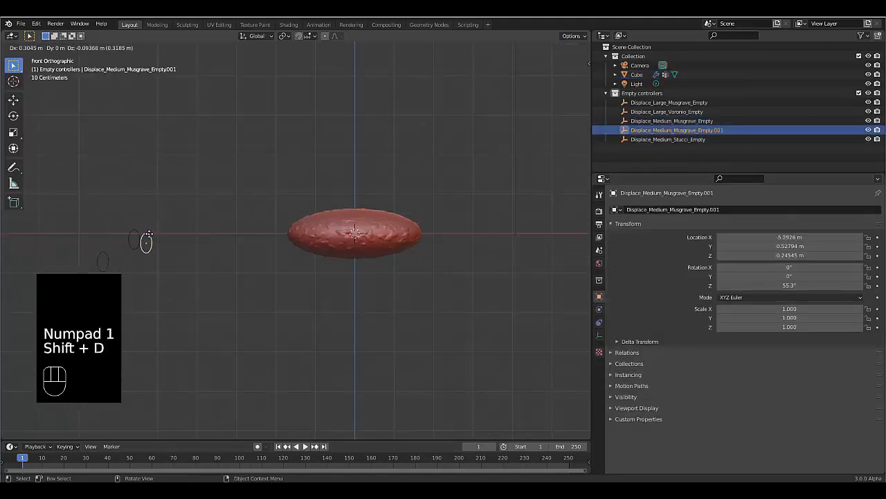
pyautogui.click(158, 232)
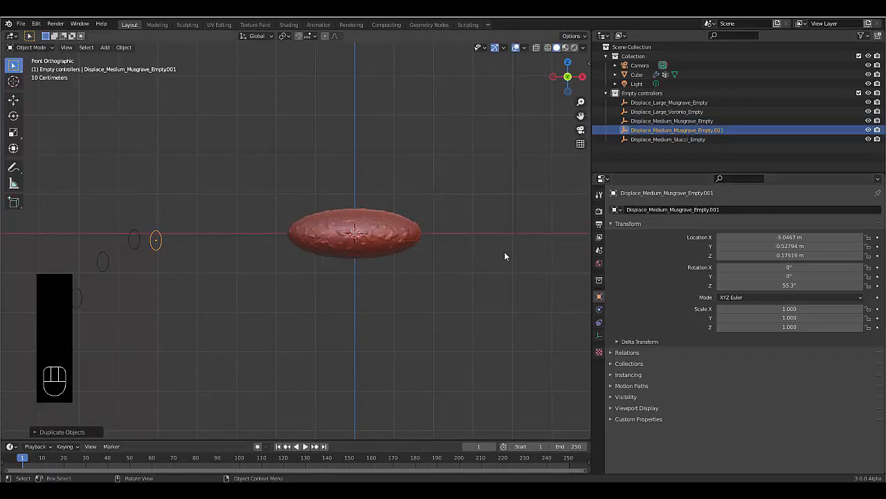
# - Rename the duplicated empty Displace_Small_Stucci_Empty, reusing the texture name copied from the cube's Displace_Small_Stucci modifier
pyautogui.click(398, 235)
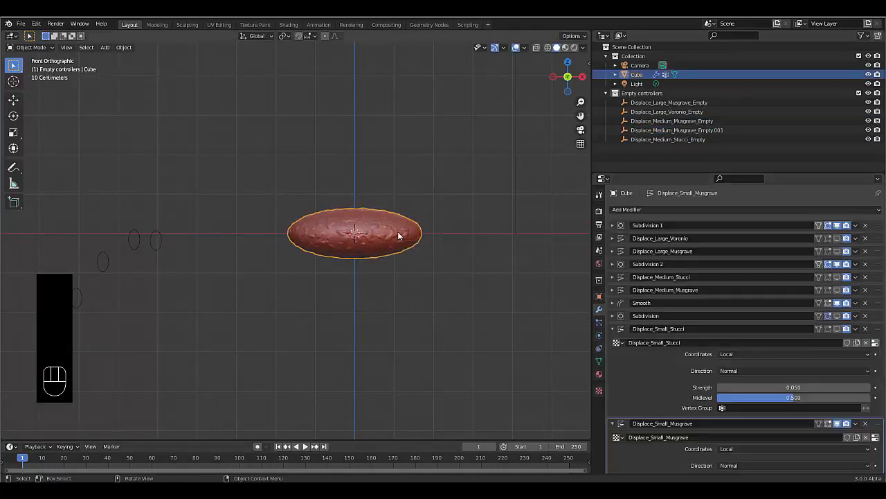
pyautogui.click(694, 344)
pyautogui.hotkey('ctrl', 'c')
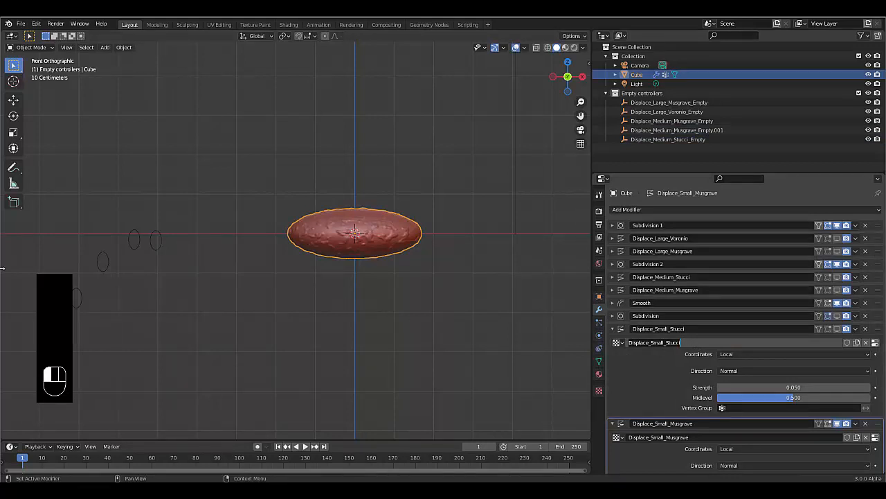
pyautogui.press('Escape')
pyautogui.doubleClick(708, 129)
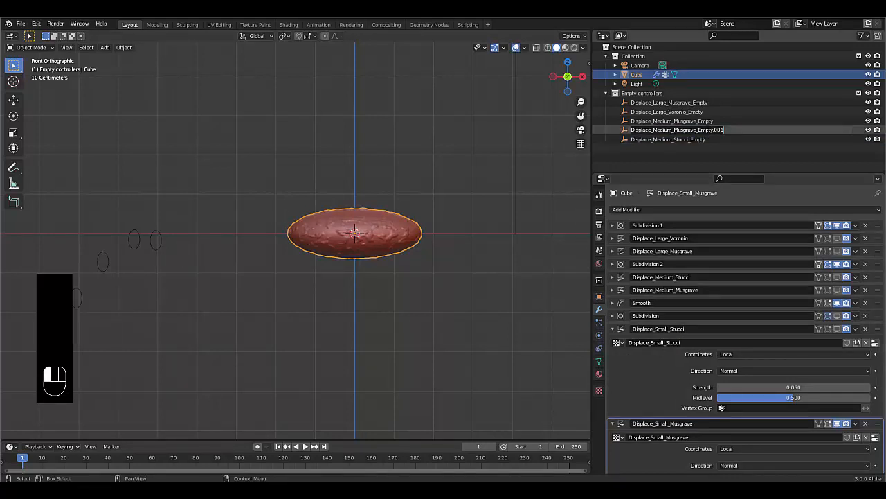
pyautogui.hotkey('ctrl', 'v')
pyautogui.write('_Empty')
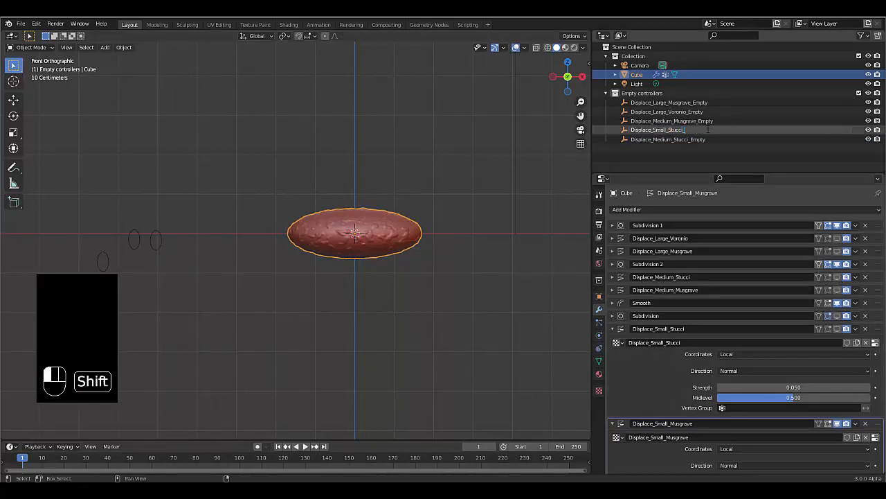
pyautogui.click(709, 129)
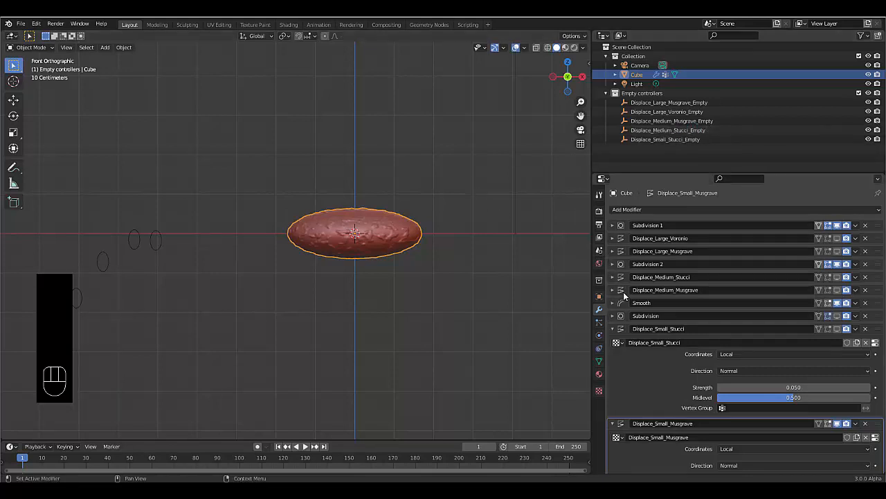
# - Set the Displace_Small_Stucci modifier's texture coordinates to Object, using Displace_Small_Stucci_Empty as the object
pyautogui.click(726, 355)
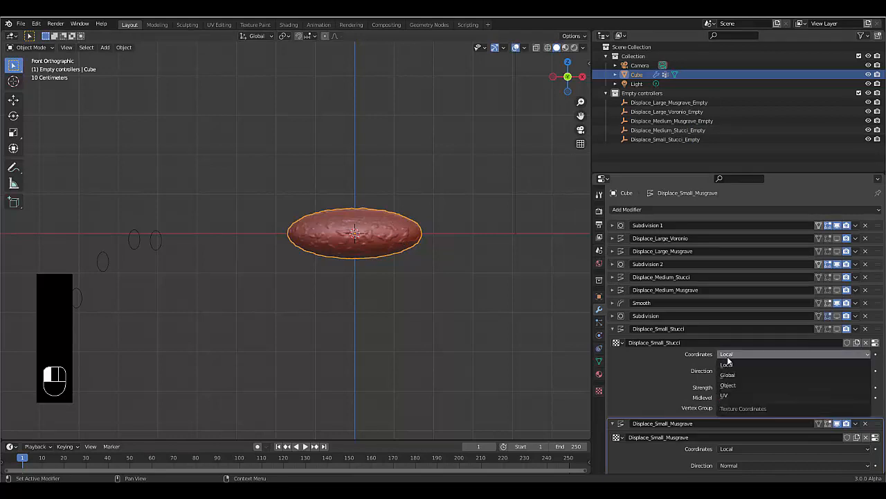
pyautogui.click(741, 385)
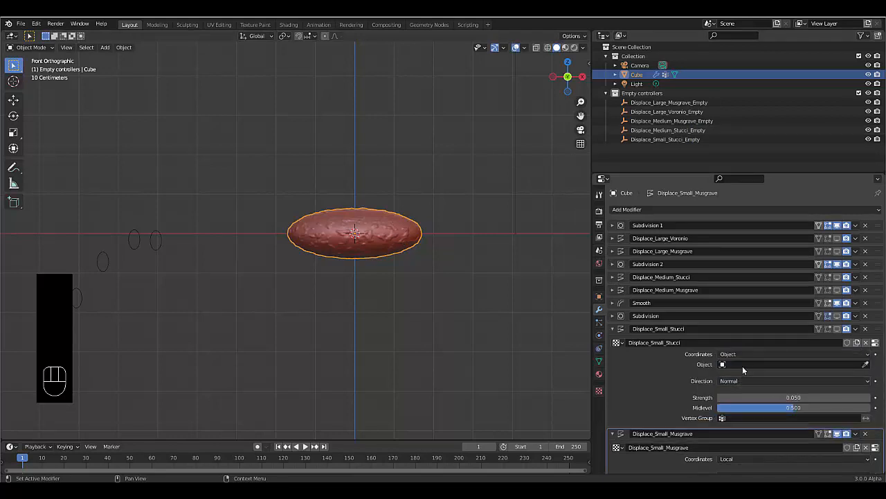
pyautogui.click(741, 364)
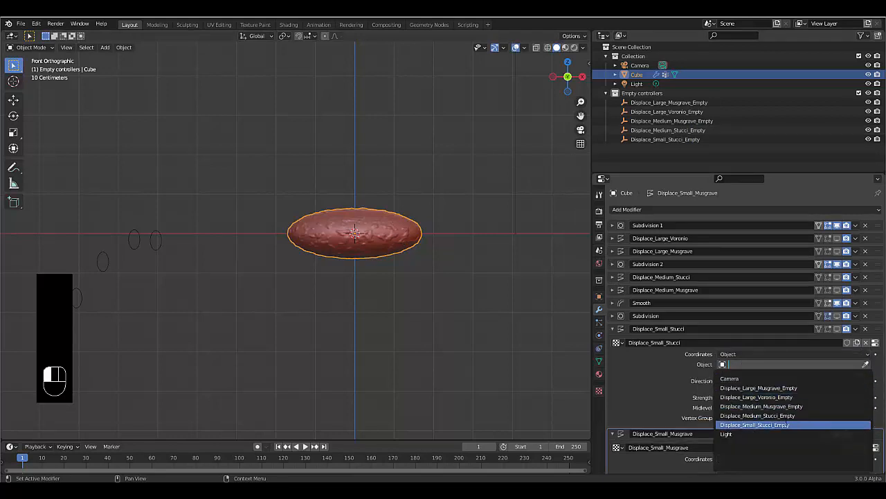
pyautogui.click(755, 424)
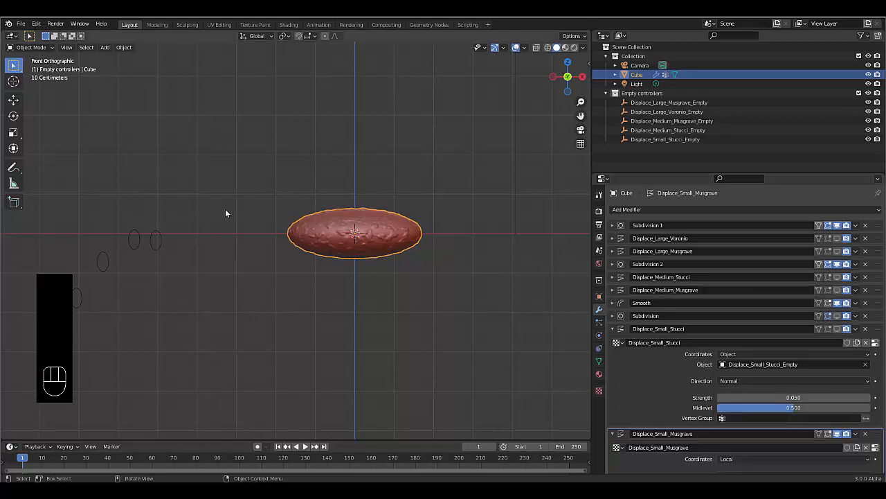
# - Duplicate Displace_Small_Stucci_Empty in front view, placing the copy right beside it at about X -4.67 m
pyautogui.click(156, 241)
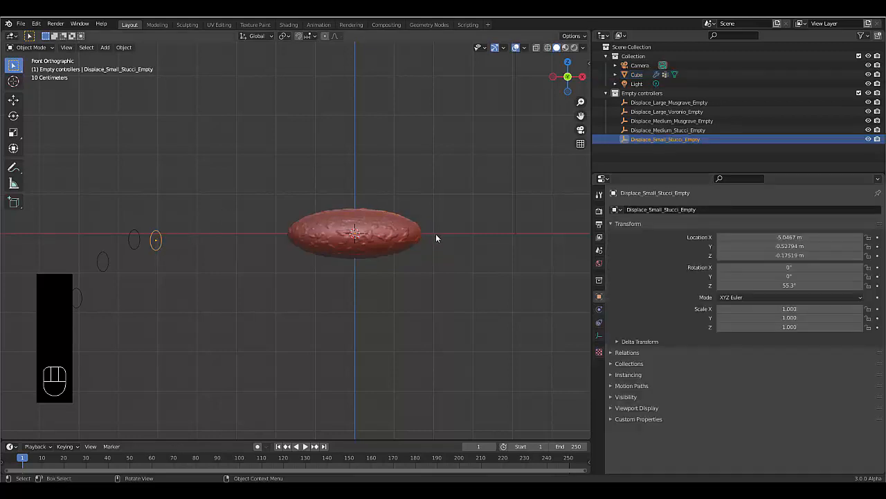
pyautogui.hotkey('shift', 'd')
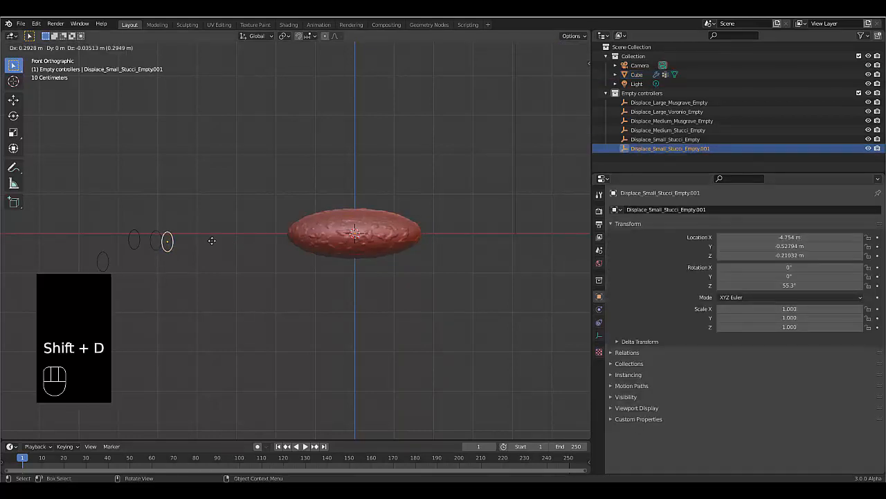
pyautogui.click(217, 242)
# - Rename the duplicated empty Displace_Small_Musgrave_Empty, reusing the name copied from the cube's Displace_Small_Musgrave modifier
pyautogui.click(311, 233)
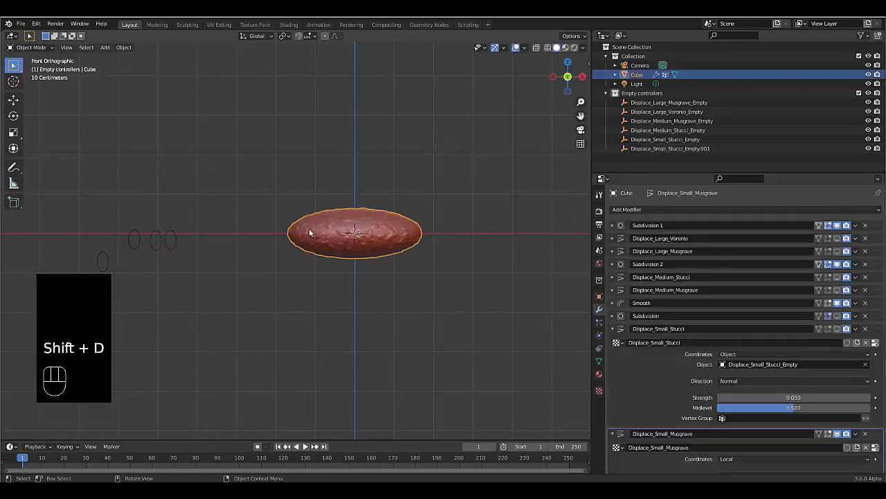
pyautogui.click(620, 328)
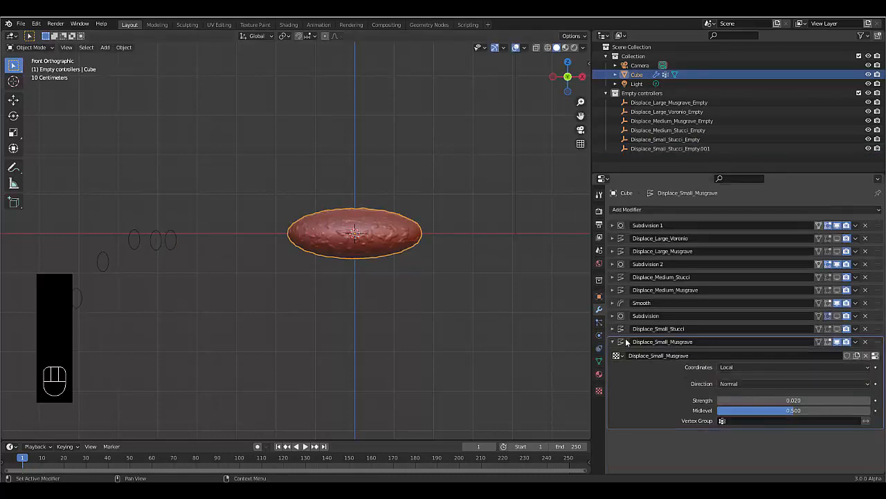
pyautogui.doubleClick(665, 341)
pyautogui.hotkey('ctrl', 'c')
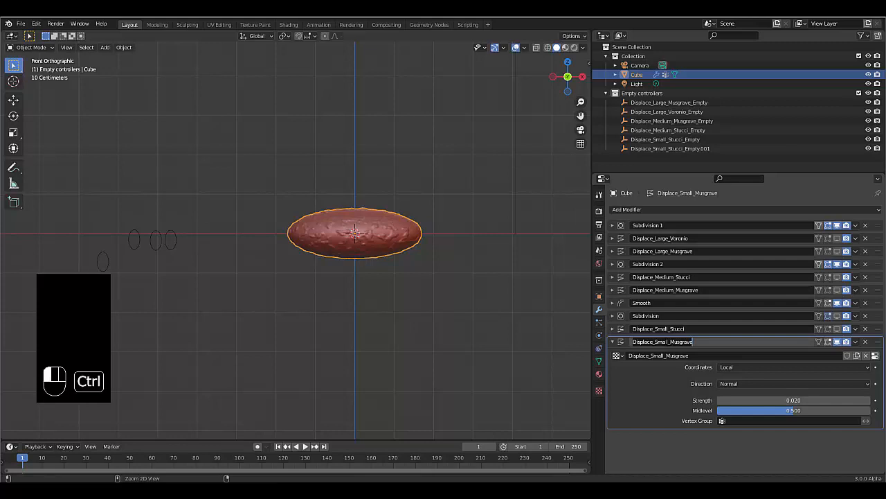
pyautogui.doubleClick(661, 148)
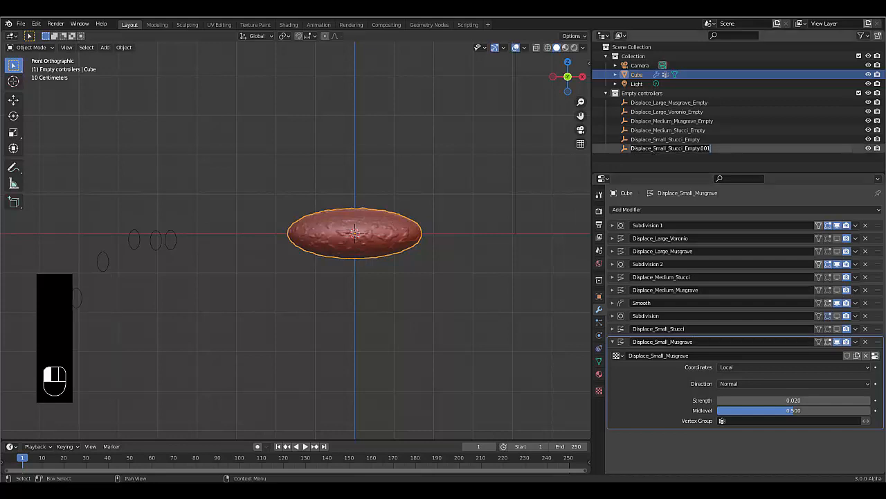
pyautogui.hotkey('ctrl', 'v')
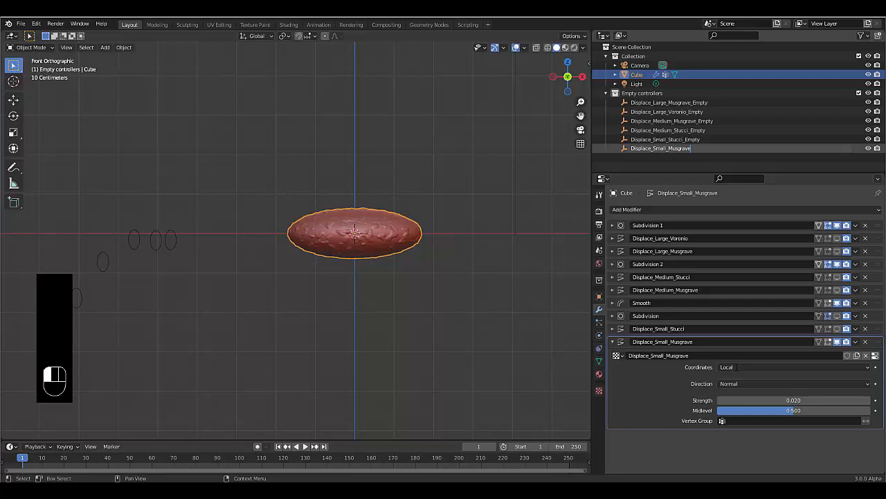
pyautogui.write('_Empty')
pyautogui.press('Return')
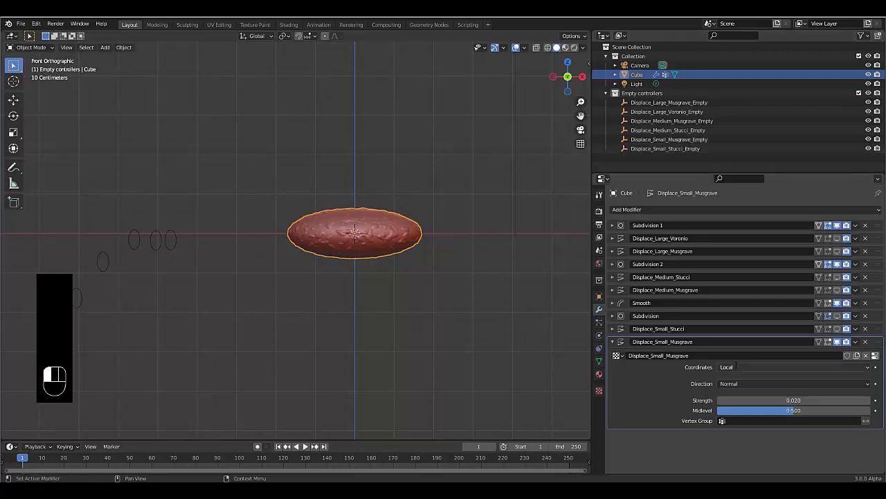
# - Set the Displace_Small_Musgrave modifier's texture coordinates to Object, using Displace_Small_Musgrave_Empty as the object
pyautogui.click(738, 367)
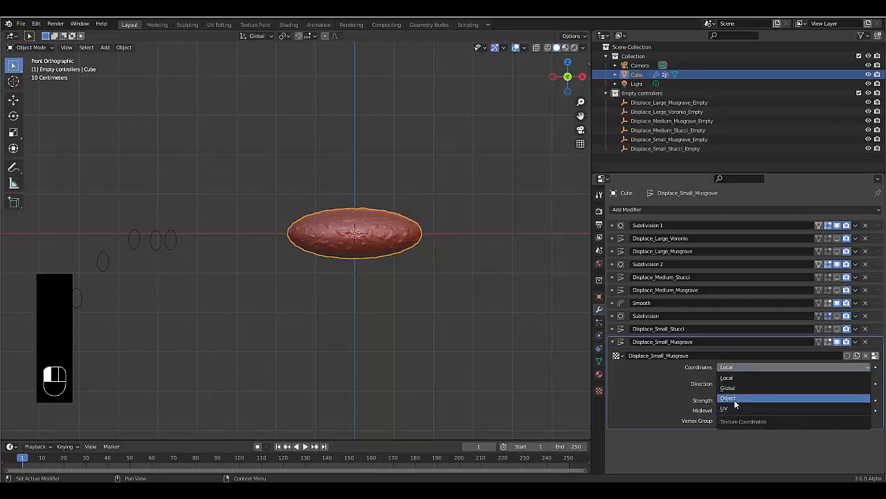
pyautogui.click(736, 399)
pyautogui.click(742, 378)
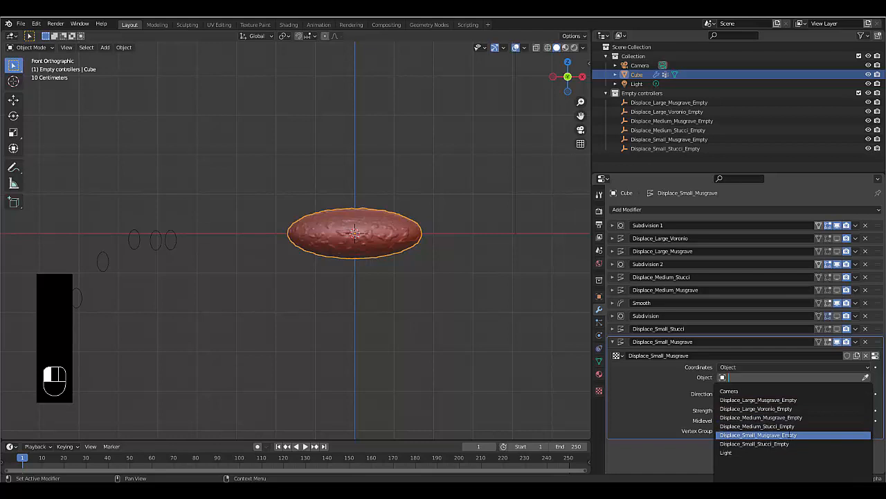
pyautogui.click(785, 434)
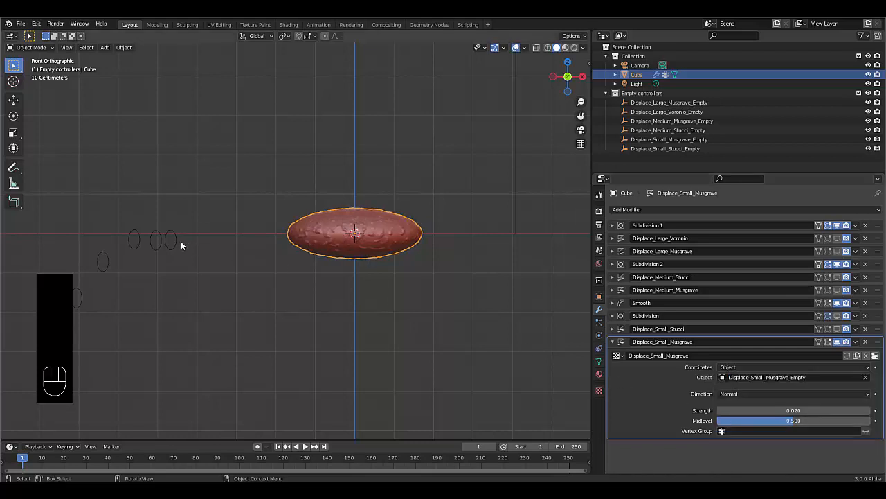
# - Try moving Displace_Small_Musgrave_Empty to test its influence on the rock surface, and reselect the cube
pyautogui.click(687, 143)
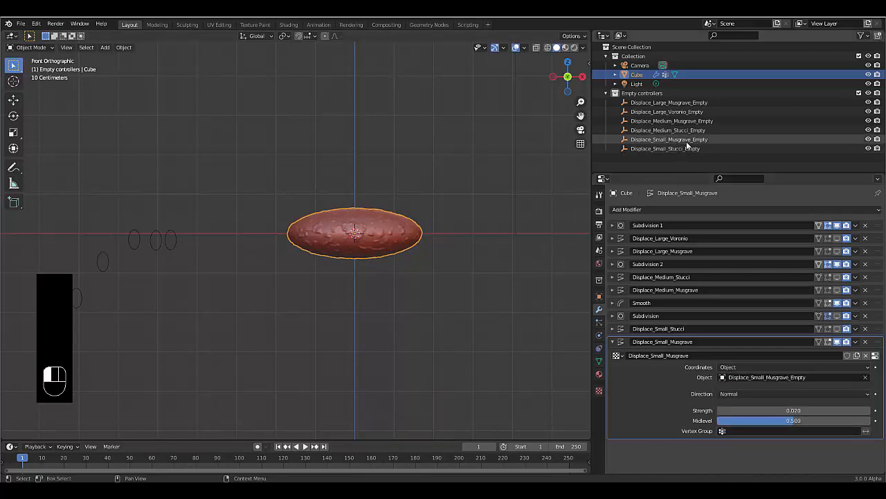
pyautogui.press('g')
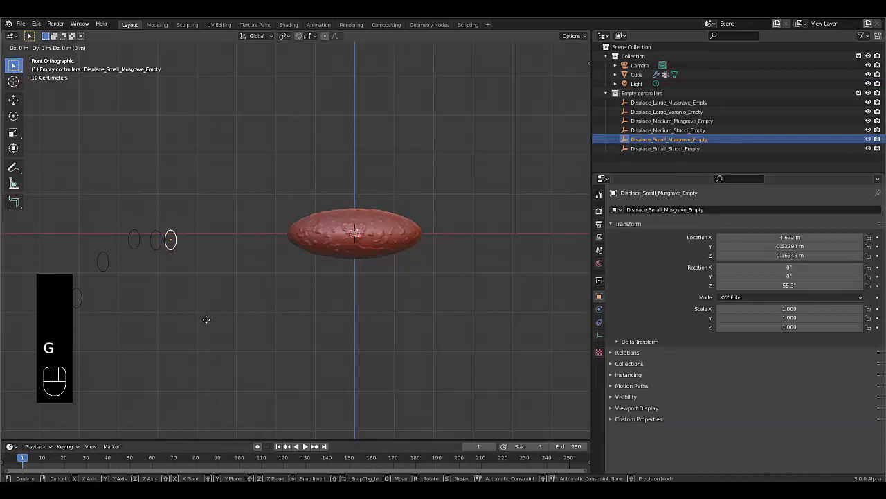
pyautogui.click(221, 248)
pyautogui.click(416, 245)
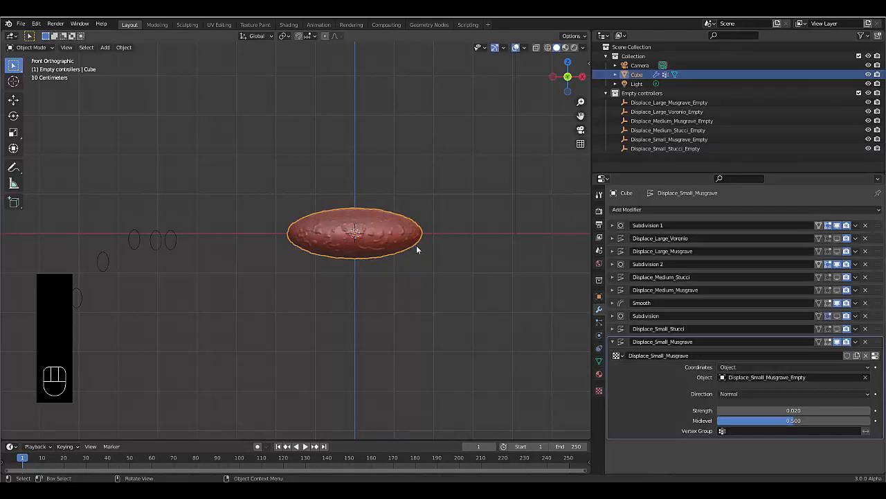
# - Enable viewport display for all of the cube's hidden large, medium and small displacement modifiers and the third Subdivision modifier
pyautogui.scroll(2, 417, 246)
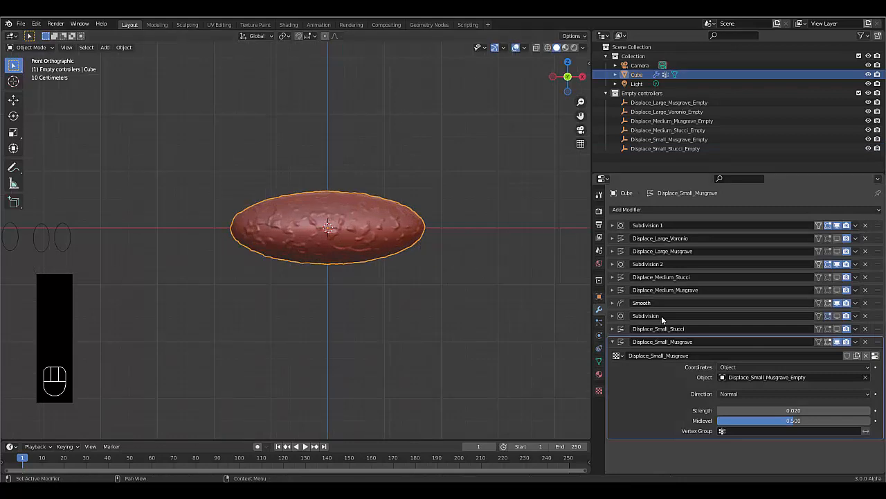
pyautogui.click(837, 329)
pyautogui.click(838, 330)
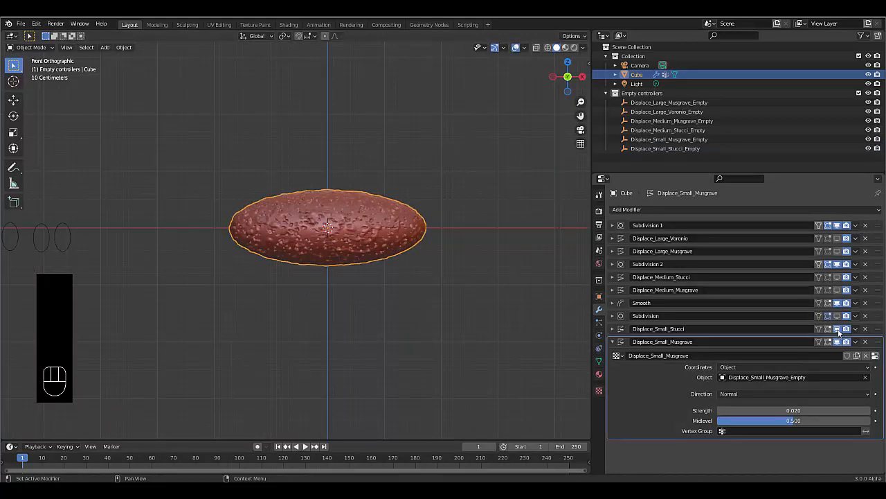
pyautogui.click(838, 277)
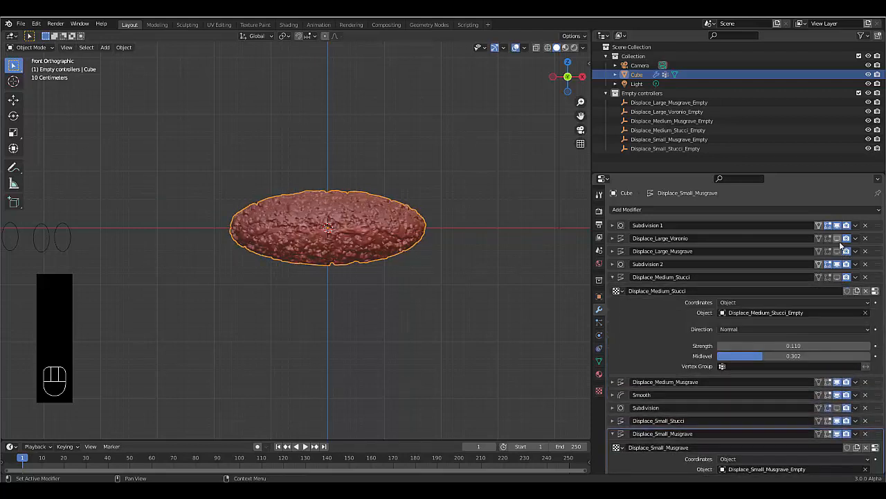
pyautogui.click(836, 250)
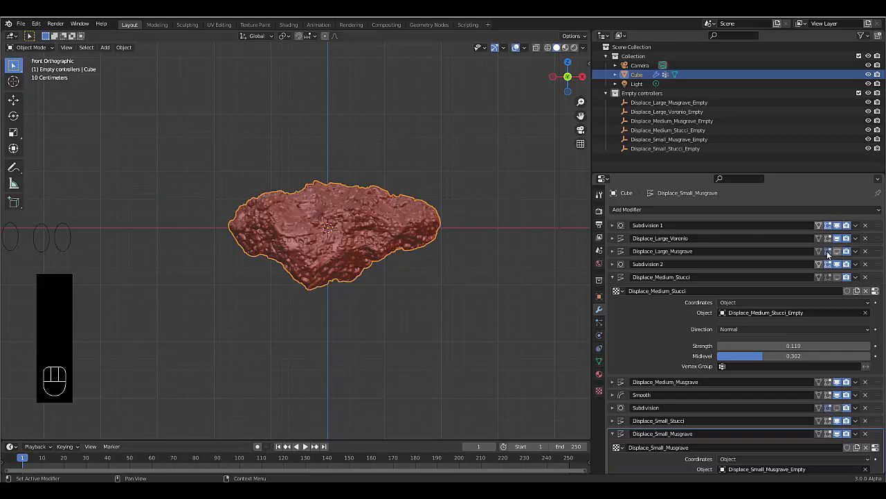
pyautogui.click(837, 251)
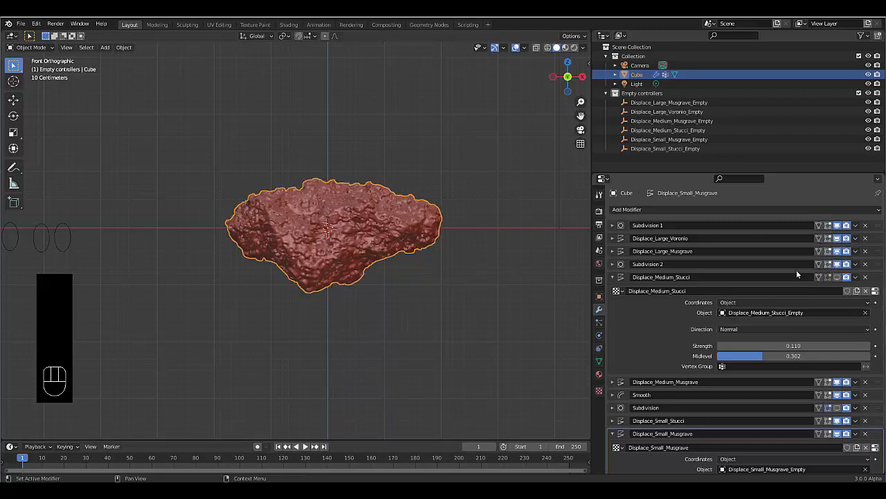
pyautogui.click(654, 327)
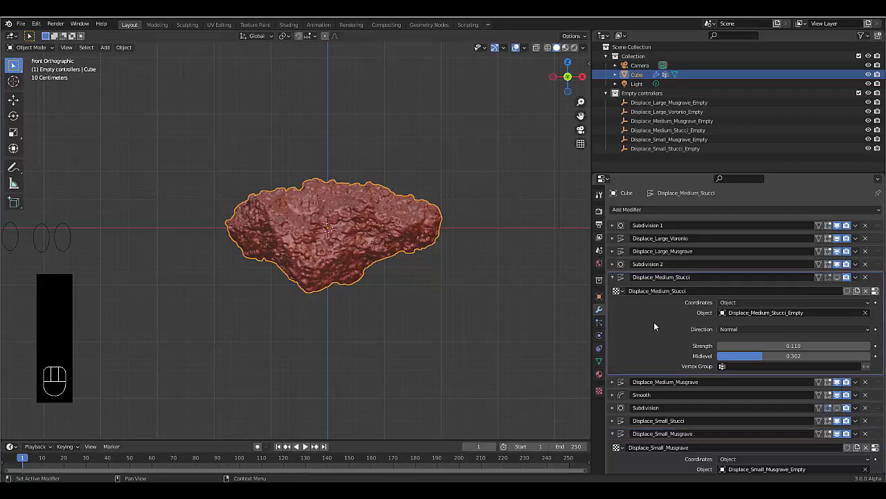
pyautogui.click(612, 278)
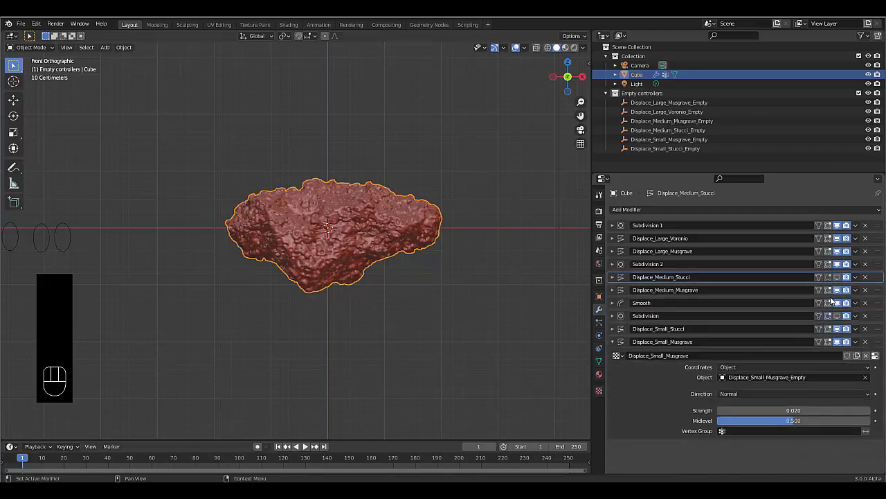
pyautogui.click(839, 277)
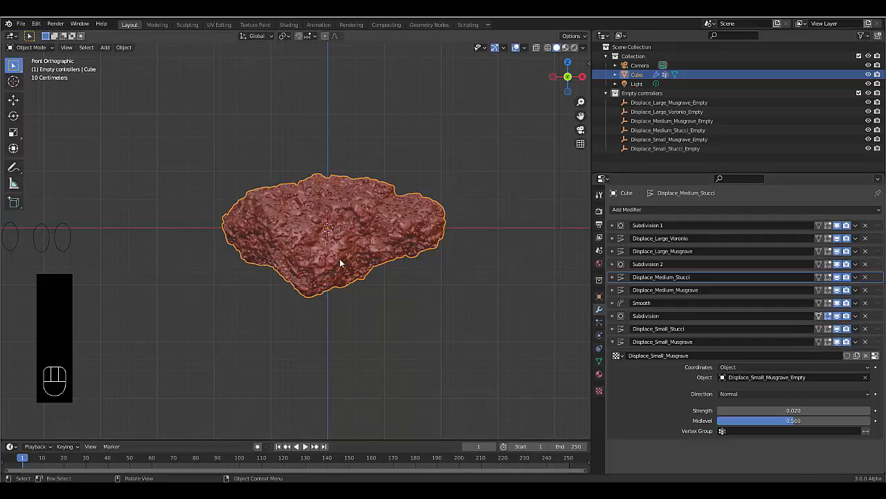
# - Move the Smooth modifier to the end of the stack, below Displace_Small_Musgrave, and collapse the Displace_Small_Musgrave settings
pyautogui.scroll(1, 317, 251)
pyautogui.scroll(4, 317, 252)
pyautogui.moveTo(307, 252); pyautogui.dragTo(282, 270, button='middle')
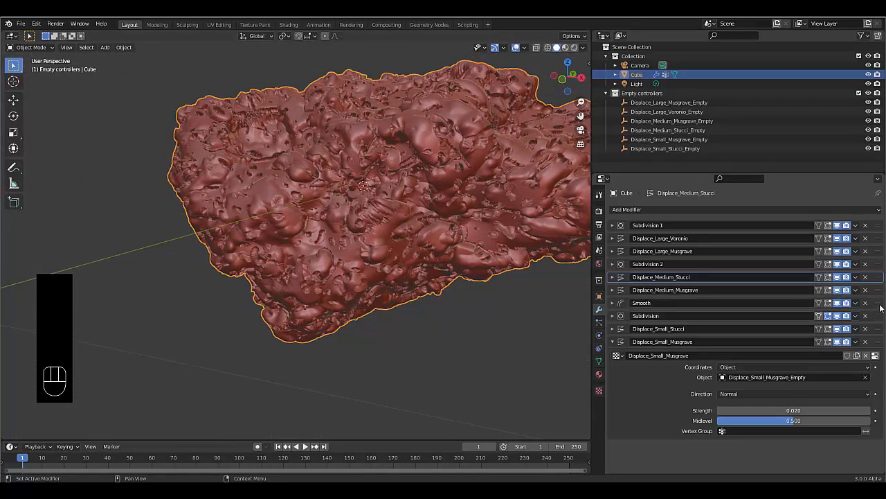
pyautogui.moveTo(879, 304); pyautogui.dragTo(877, 428)
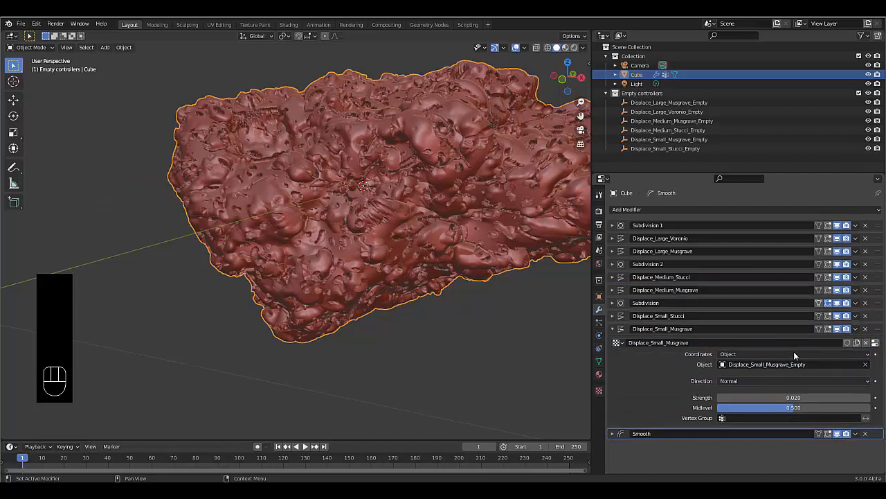
pyautogui.click(612, 328)
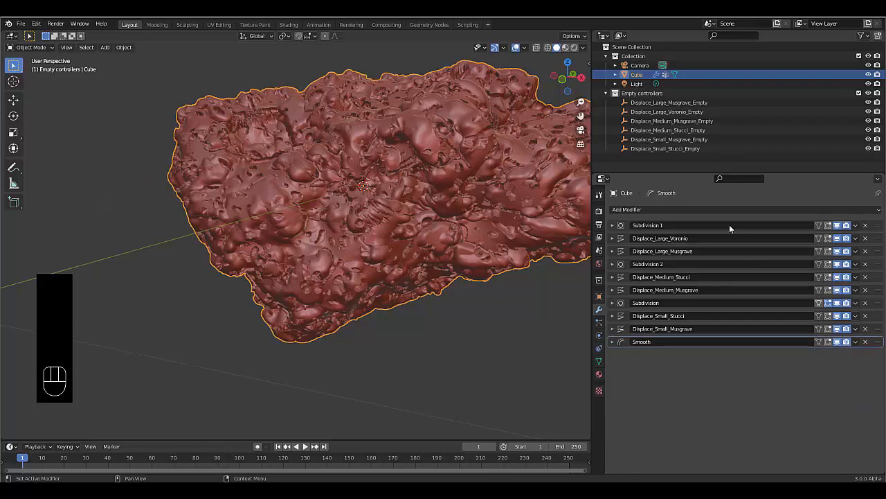
# - Add a Subdivision Surface modifier after Smooth, inspect the rock's surface detail up close, and collapse the new modifier's settings
pyautogui.click(666, 210)
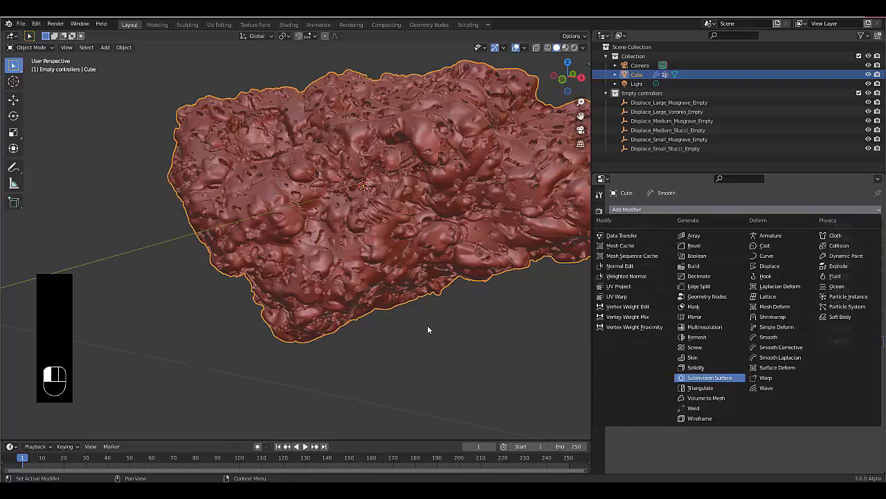
pyautogui.click(710, 377)
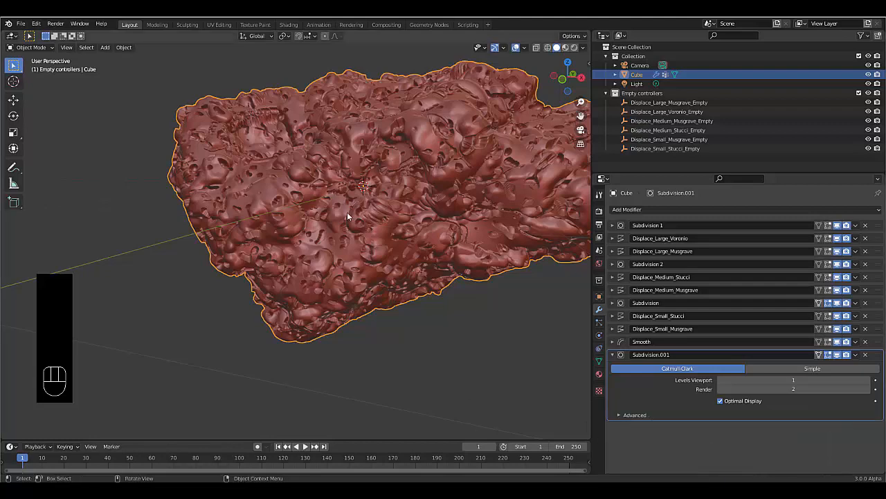
pyautogui.scroll(-2, 347, 212)
pyautogui.scroll(3, 326, 169)
pyautogui.moveTo(344, 224); pyautogui.dragTo(318, 207, button='middle')
pyautogui.scroll(2, 331, 153)
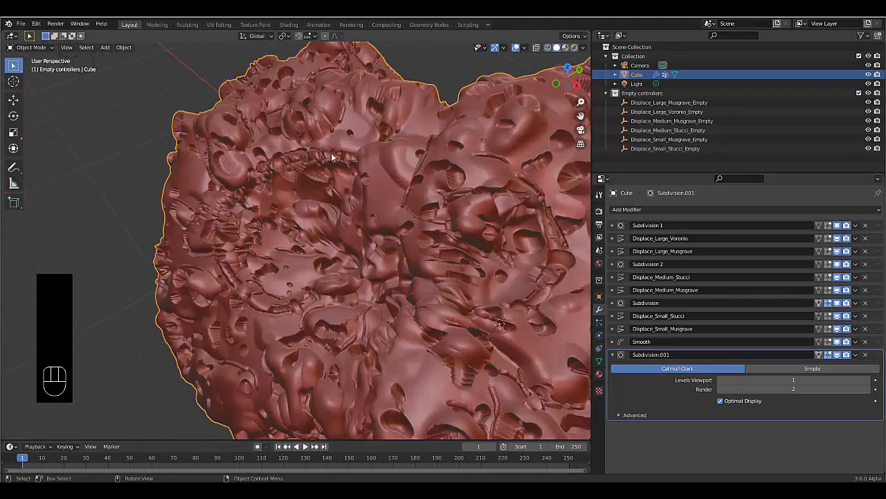
pyautogui.scroll(-1, 298, 210)
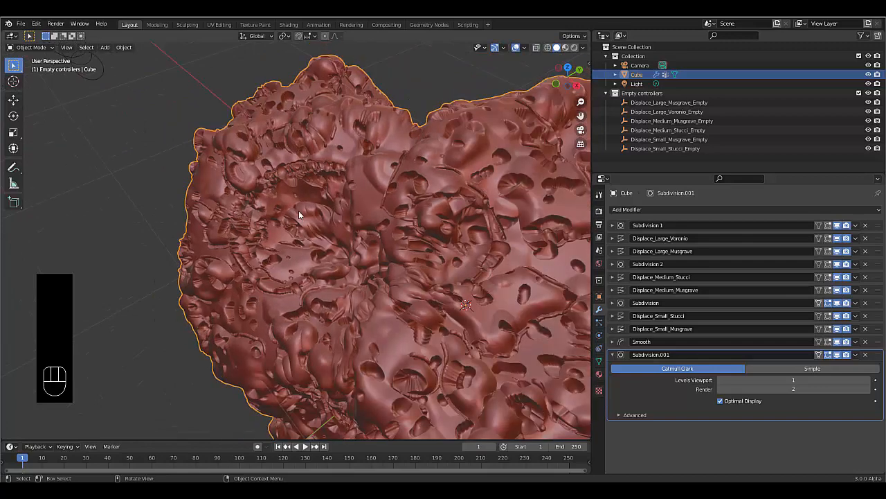
pyautogui.click(613, 356)
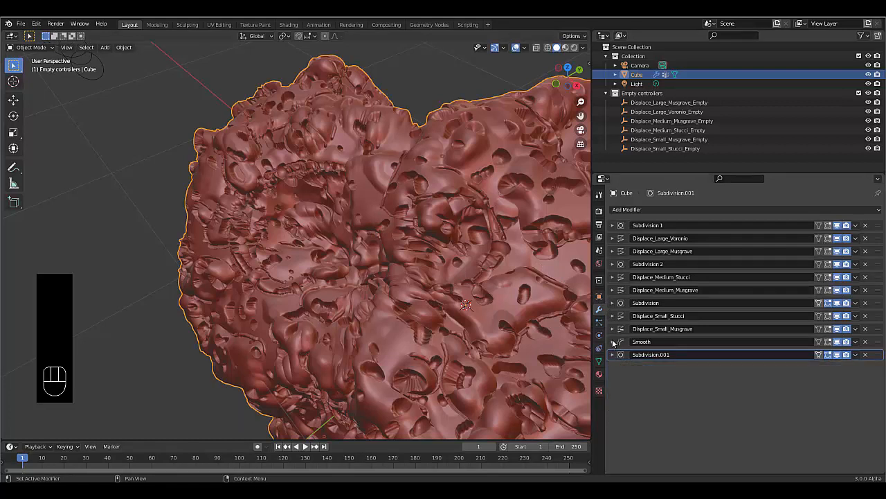
pyautogui.click(30, 47)
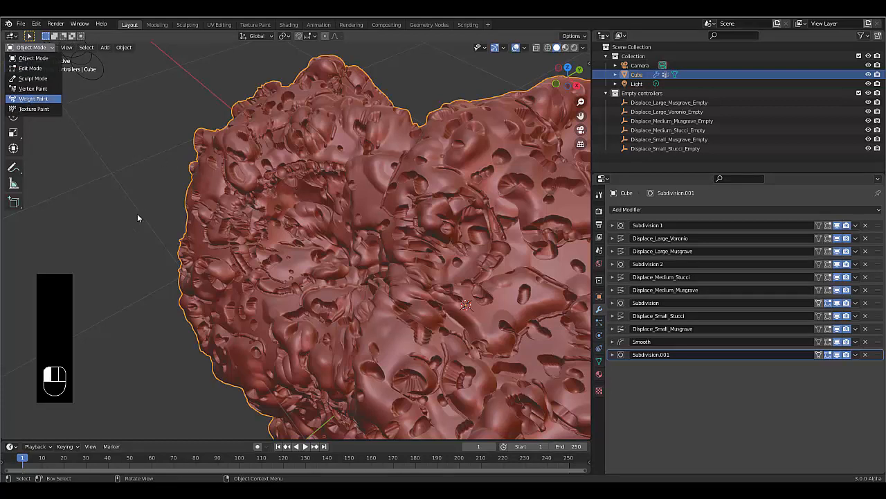
pyautogui.click(488, 485)
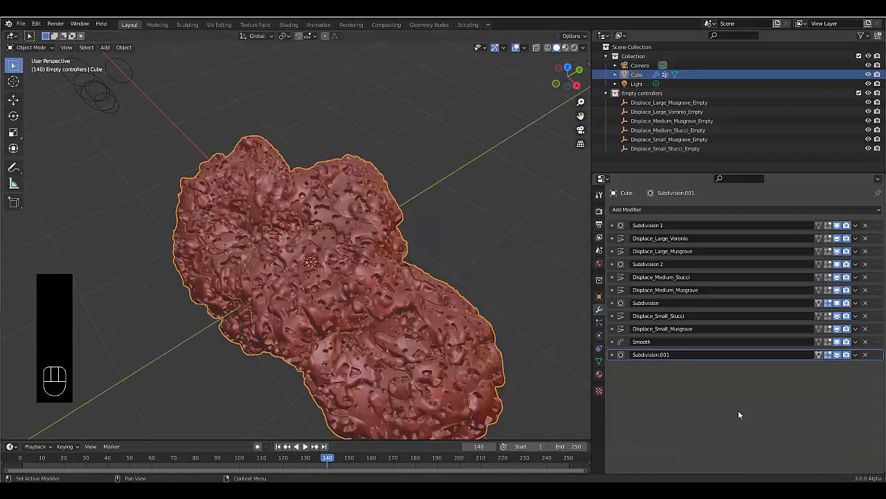
# - Set the Smooth modifier's factor to 2 and repeat to 60, and move it below Subdivision.001 in the stack
pyautogui.scroll(2, 215, 213)
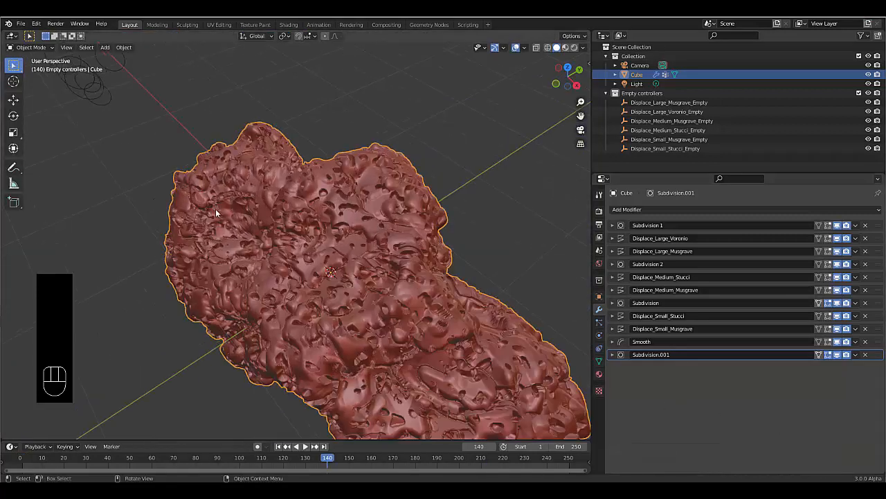
pyautogui.click(613, 342)
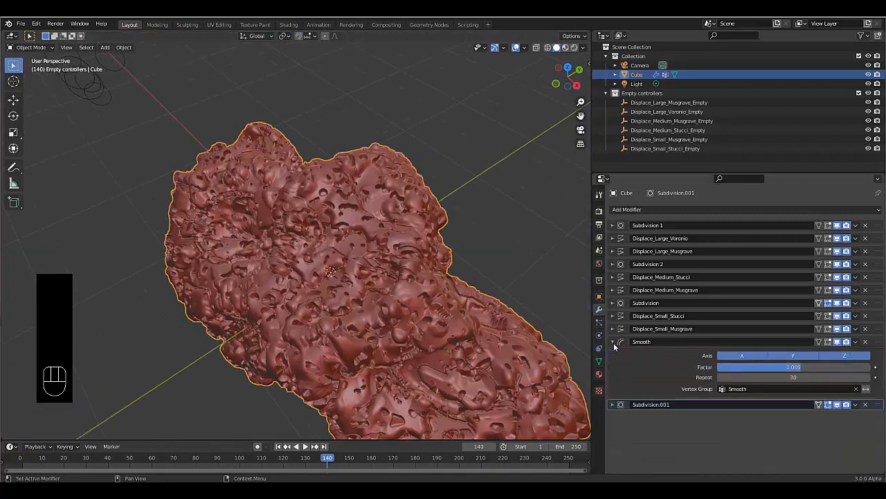
pyautogui.click(787, 368)
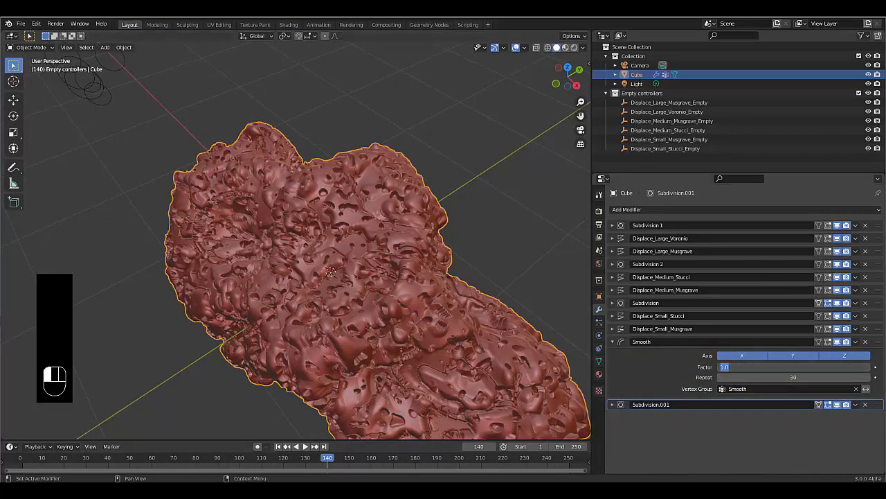
pyautogui.write('2')
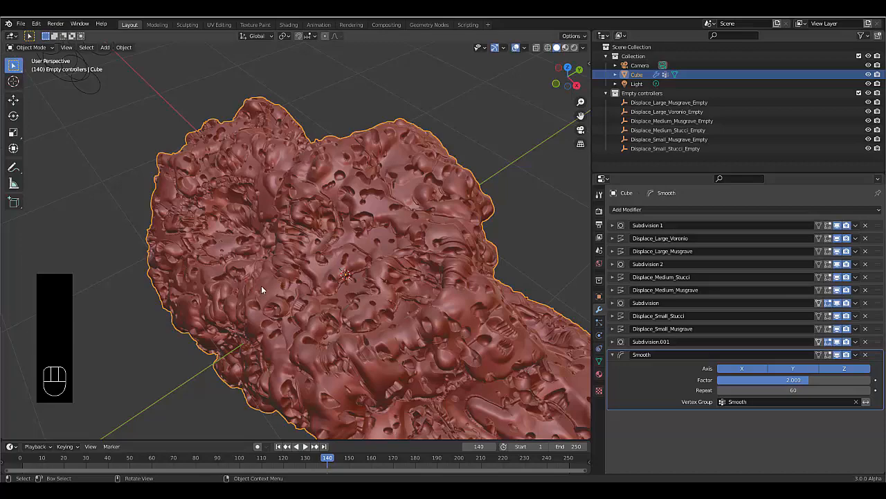
# - Examine the smoothed rock in rendered shading from the front, at an angle and close up on its surface holes
pyautogui.scroll(-4, 311, 316)
pyautogui.moveTo(291, 311); pyautogui.dragTo(312, 337, button='middle')
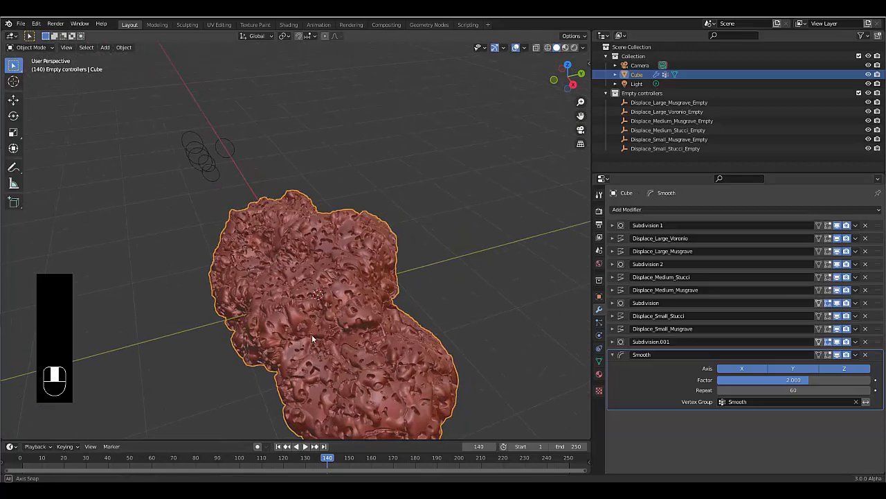
pyautogui.scroll(4, 362, 303)
pyautogui.moveTo(362, 304)
pyautogui.mouseDown(button='middle')
pyautogui.moveTo(383, 301)
pyautogui.moveTo(381, 342)
pyautogui.moveTo(403, 320)
pyautogui.mouseUp(button='middle')
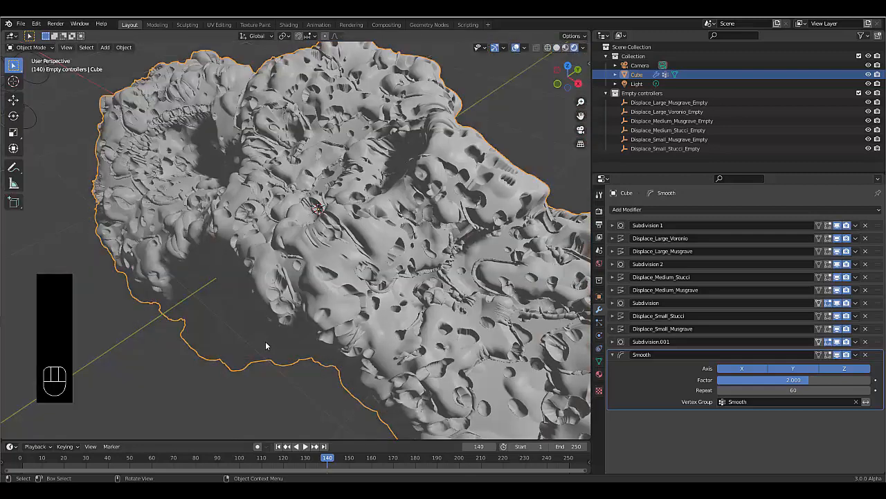
pyautogui.scroll(-5, 265, 342)
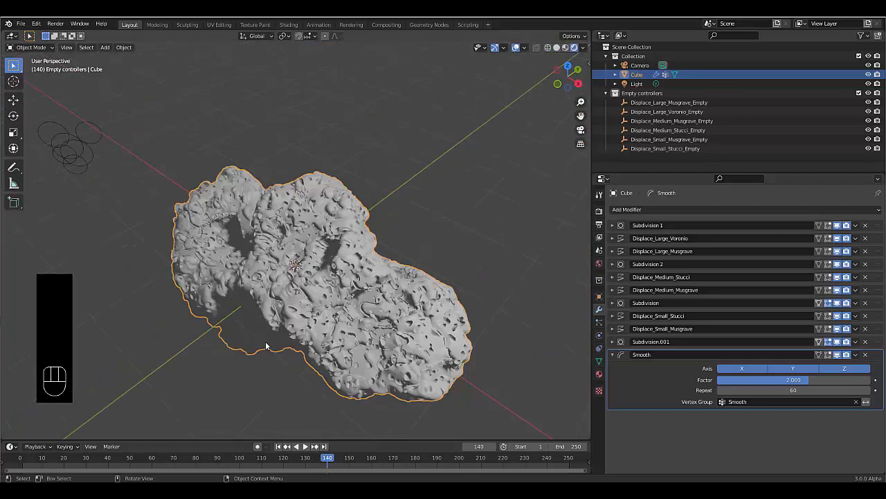
pyautogui.press('KP_1')
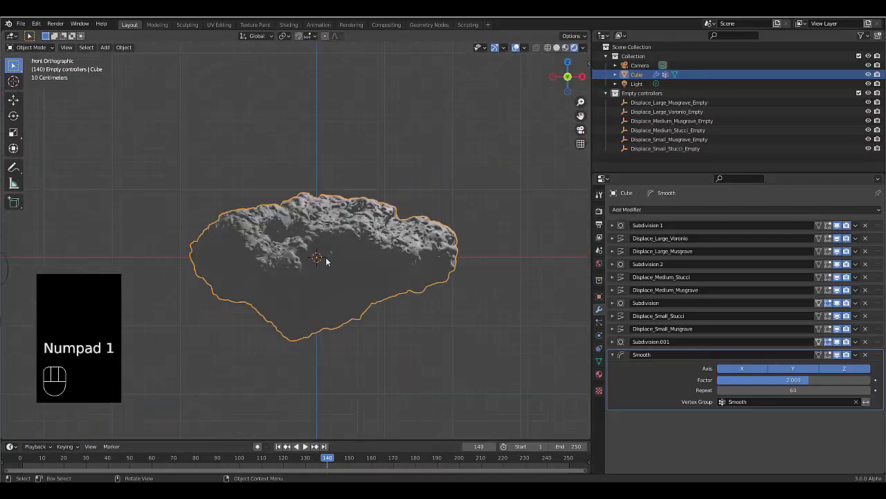
pyautogui.moveTo(331, 270); pyautogui.dragTo(256, 300, button='middle')
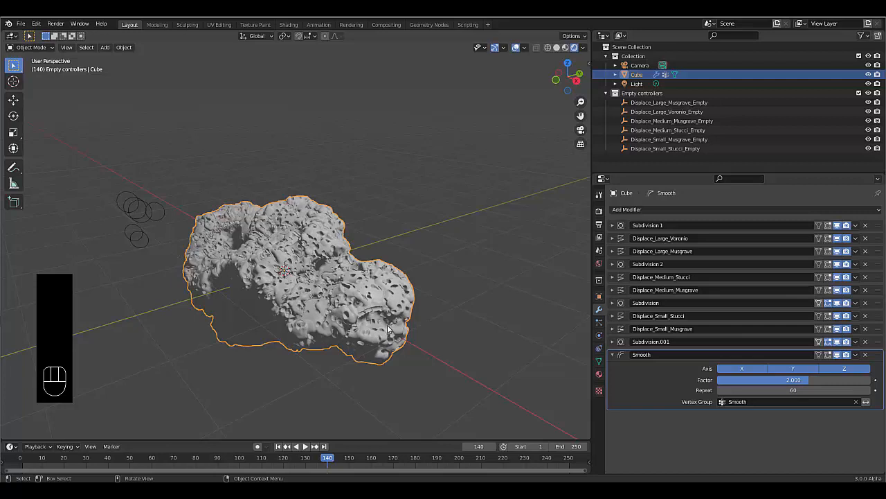
pyautogui.scroll(10, 370, 317)
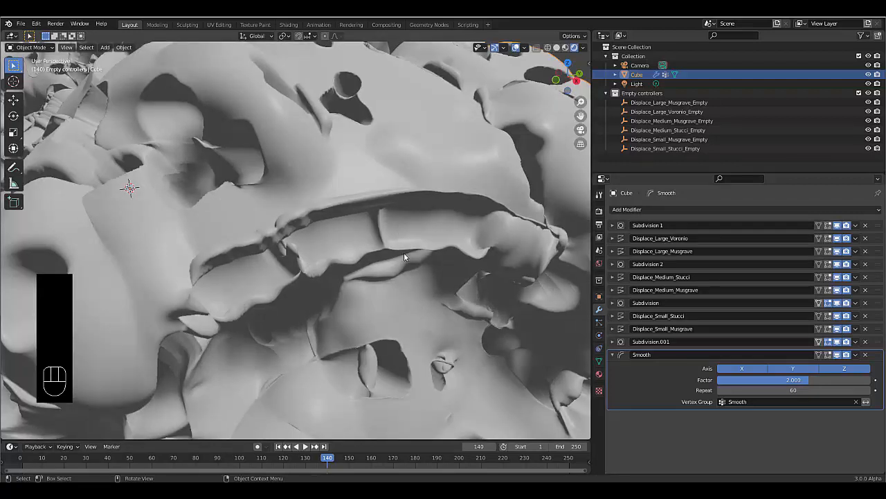
pyautogui.scroll(-10, 404, 283)
pyautogui.scroll(1, 404, 283)
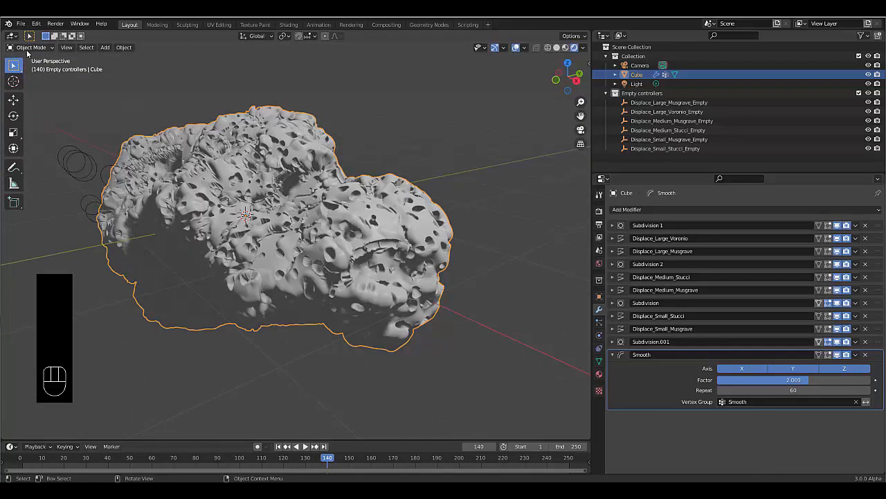
# - Switch the rock to Weight Paint mode and show its vertex groups
pyautogui.moveTo(27, 49); pyautogui.dragTo(31, 101)
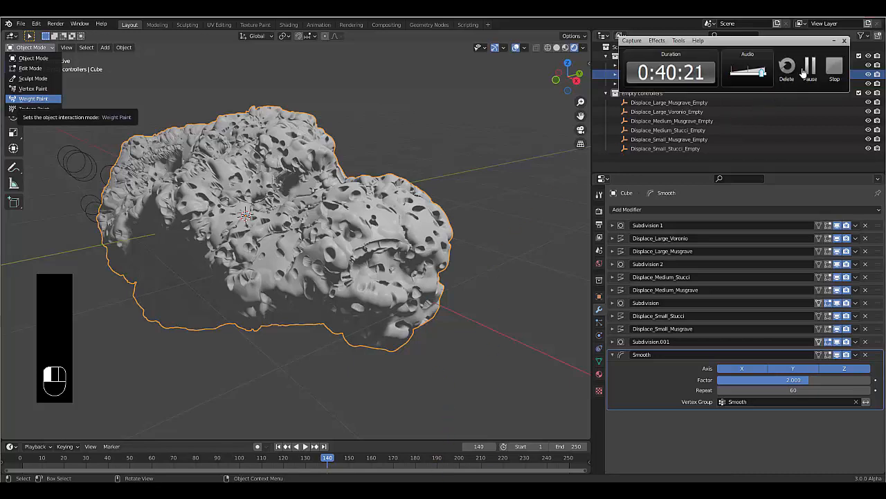
pyautogui.click(809, 70)
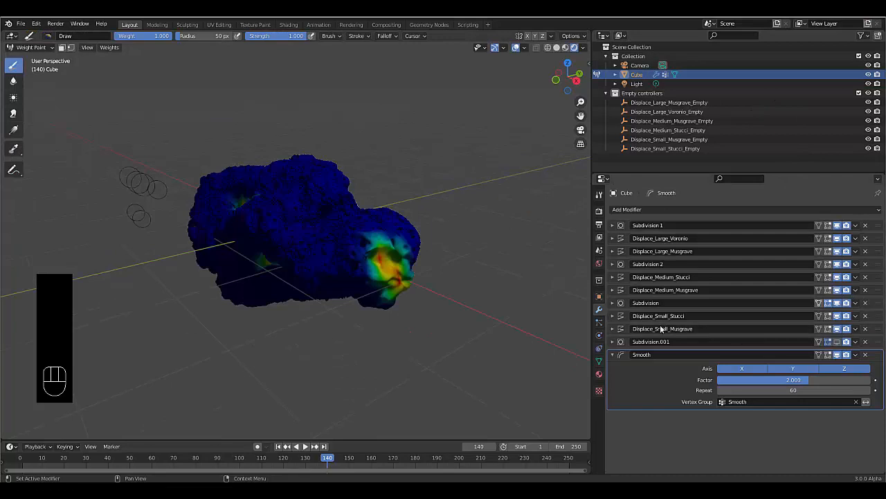
pyautogui.scroll(5, 257, 261)
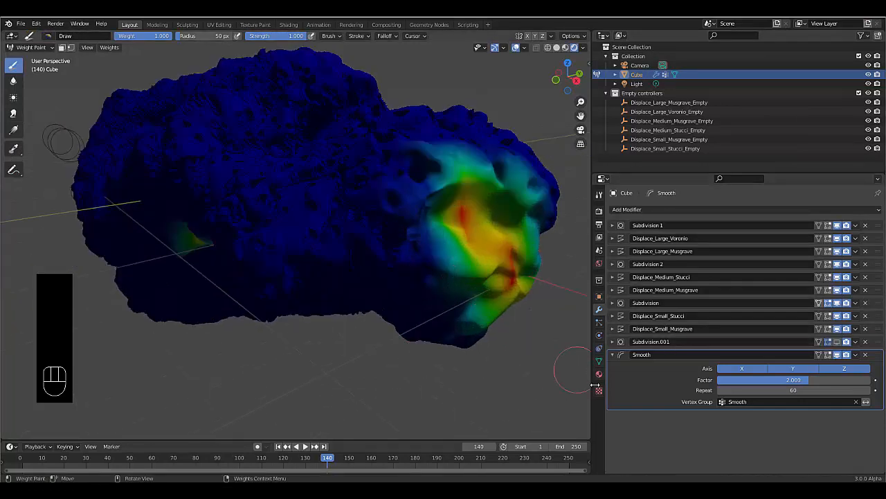
pyautogui.click(599, 361)
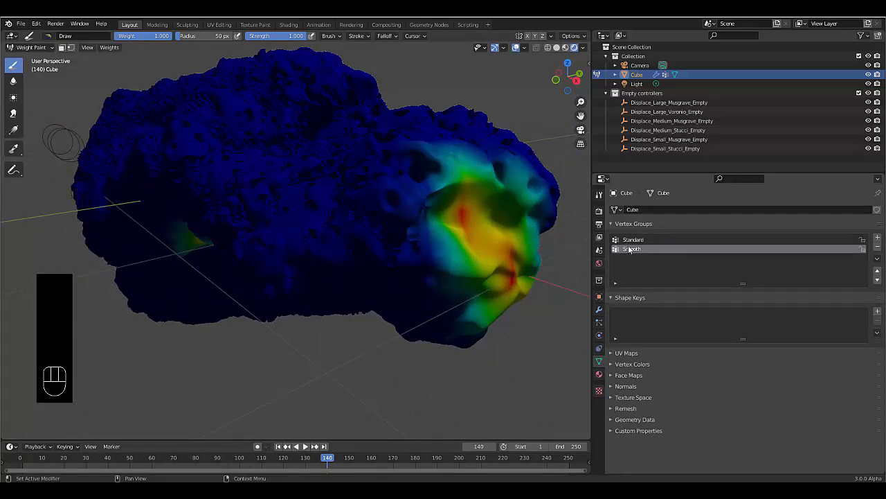
# - Examine the Smooth vertex group's painted weights from all around the rock
pyautogui.scroll(-4, 431, 225)
pyautogui.moveTo(442, 230); pyautogui.dragTo(396, 233, button='middle')
pyautogui.moveTo(309, 158); pyautogui.dragTo(423, 239, button='middle')
pyautogui.moveTo(332, 237); pyautogui.dragTo(283, 185, button='middle')
pyautogui.scroll(2, 324, 106)
pyautogui.moveTo(252, 125); pyautogui.dragTo(163, 114, button='middle')
pyautogui.scroll(-2, 194, 119)
pyautogui.scroll(-3, 244, 148)
pyautogui.scroll(3, 253, 155)
pyautogui.moveTo(254, 154); pyautogui.dragTo(293, 145, button='middle')
pyautogui.scroll(5, 283, 185)
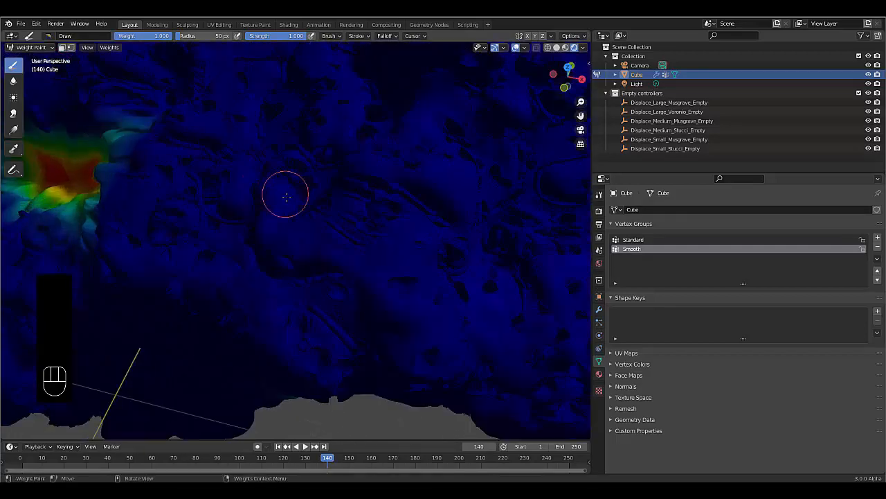
pyautogui.scroll(-6, 325, 209)
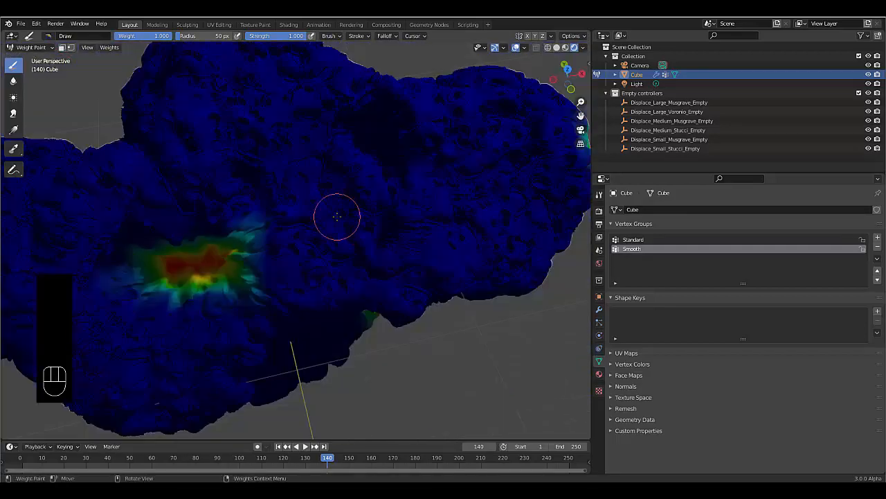
pyautogui.scroll(3, 245, 197)
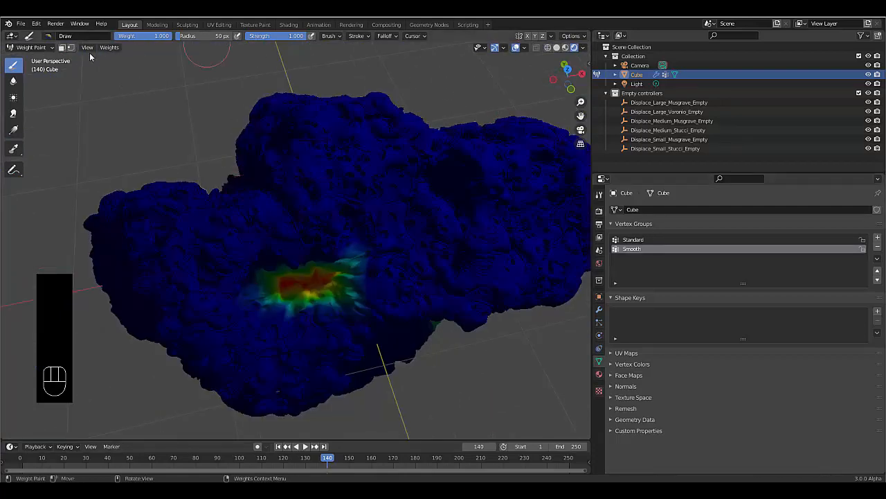
# - Return the rock to Object Mode, display it in solid shading and check the smoothed area up close
pyautogui.click(35, 48)
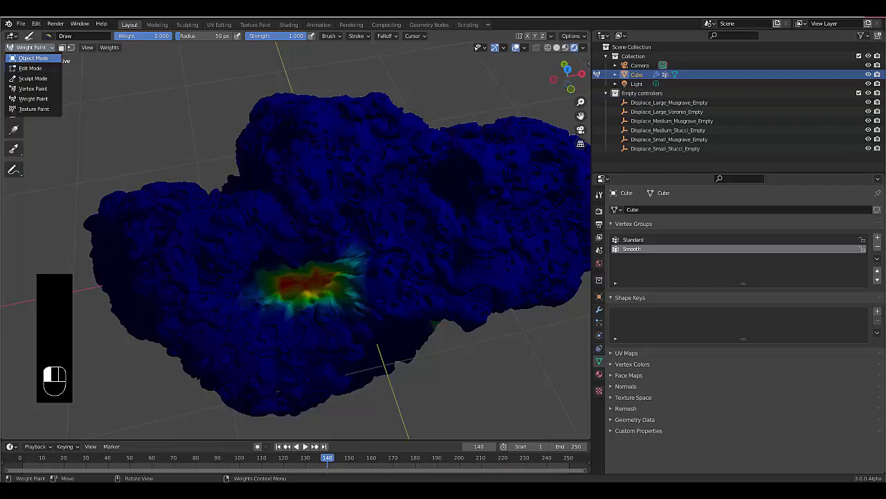
pyautogui.moveTo(489, 489)
pyautogui.click(507, 463)
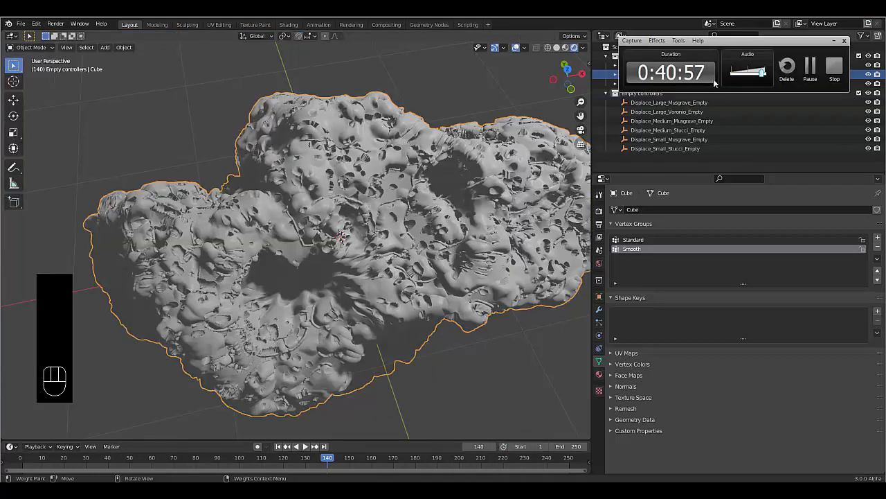
pyautogui.click(833, 43)
pyautogui.click(556, 47)
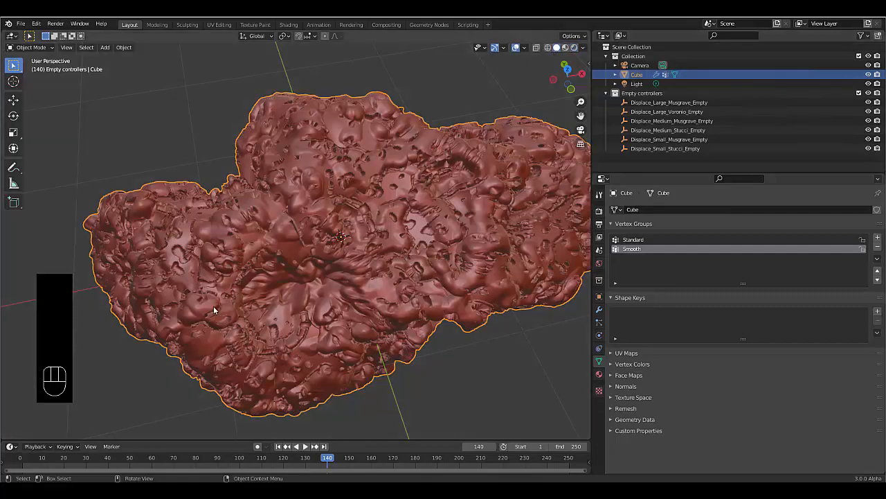
pyautogui.moveTo(213, 310); pyautogui.dragTo(215, 288, button='middle')
pyautogui.scroll(5, 288, 287)
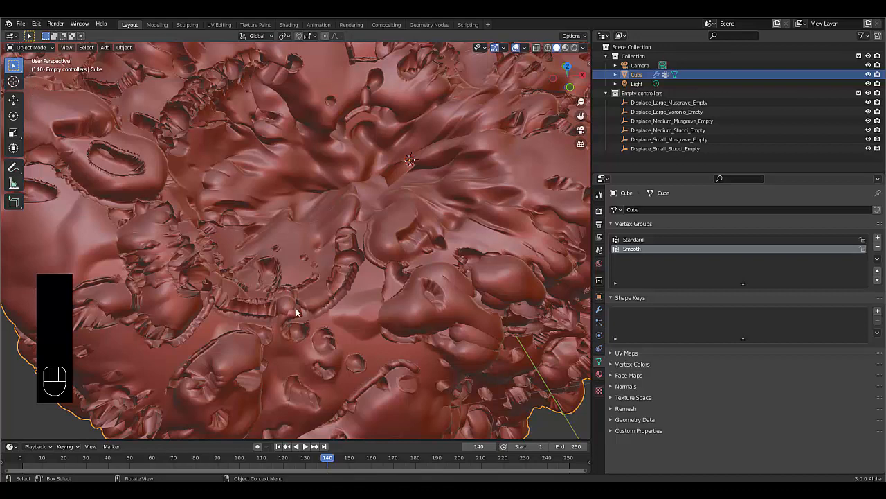
# - Put the rock in Weight Paint mode and set the Smooth modifier's factor to 1 and repeat to 30
pyautogui.click(39, 48)
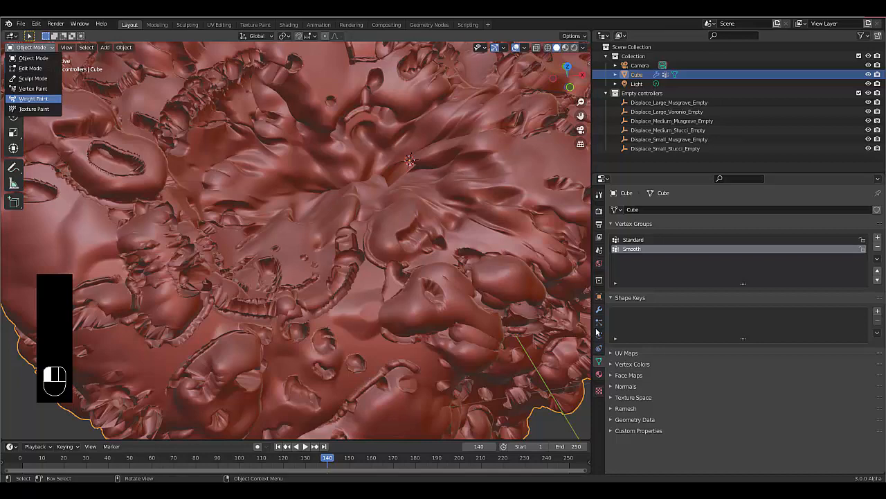
pyautogui.press('Return')
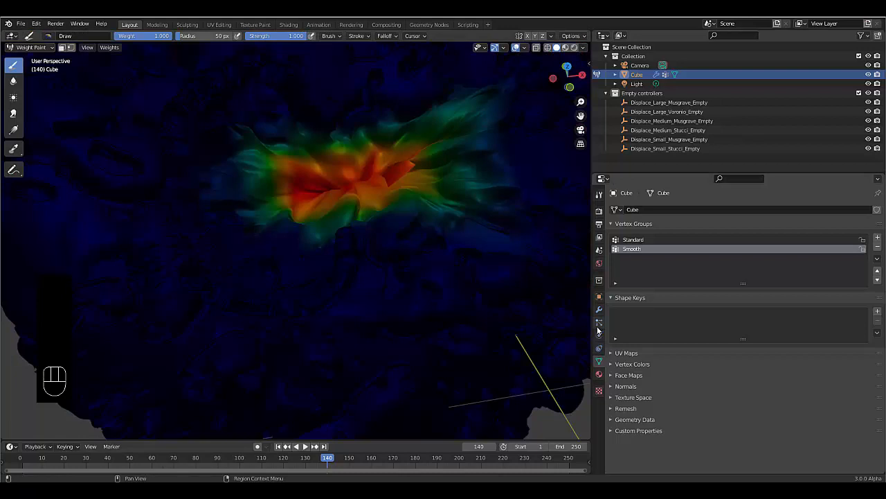
pyautogui.click(599, 309)
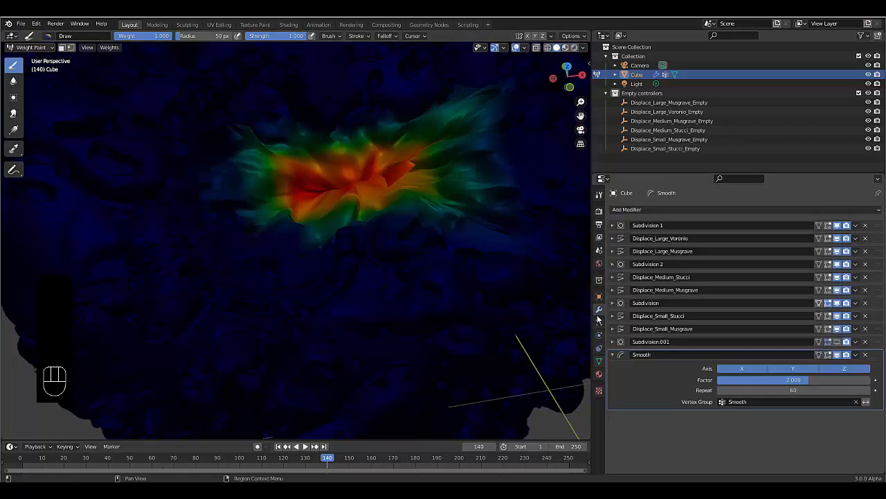
pyautogui.doubleClick(770, 379)
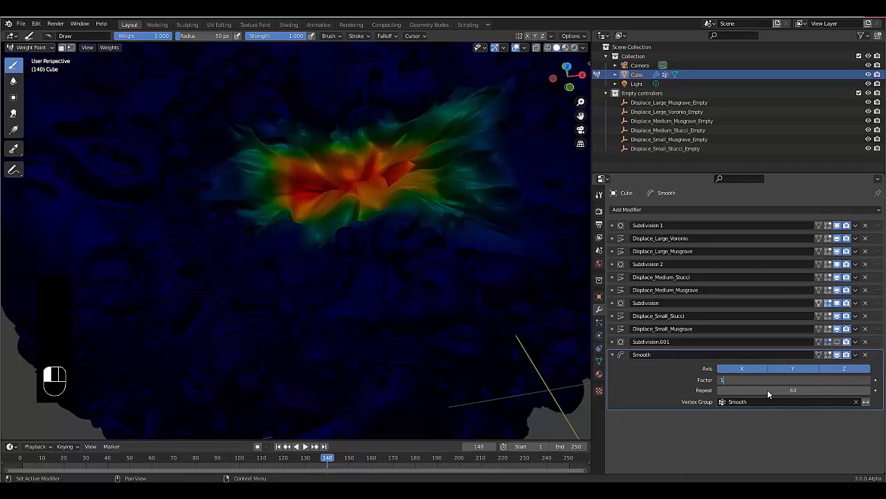
pyautogui.press('Return')
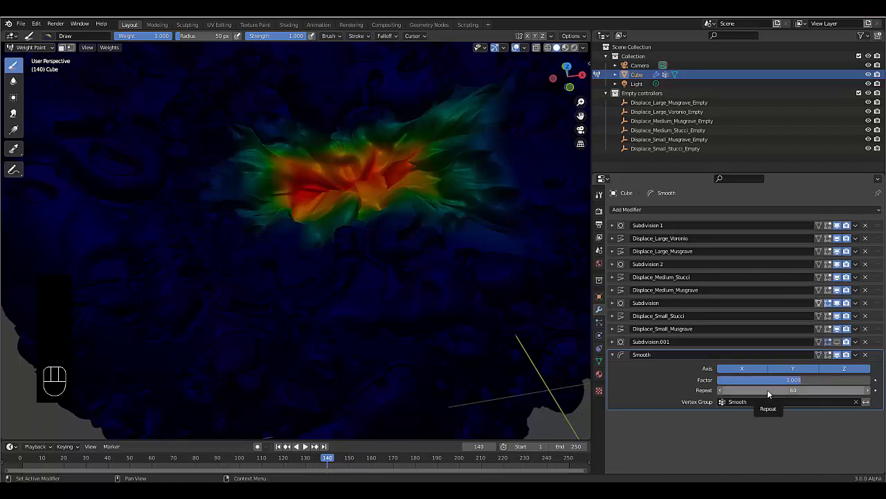
pyautogui.click(767, 390)
pyautogui.write('3')
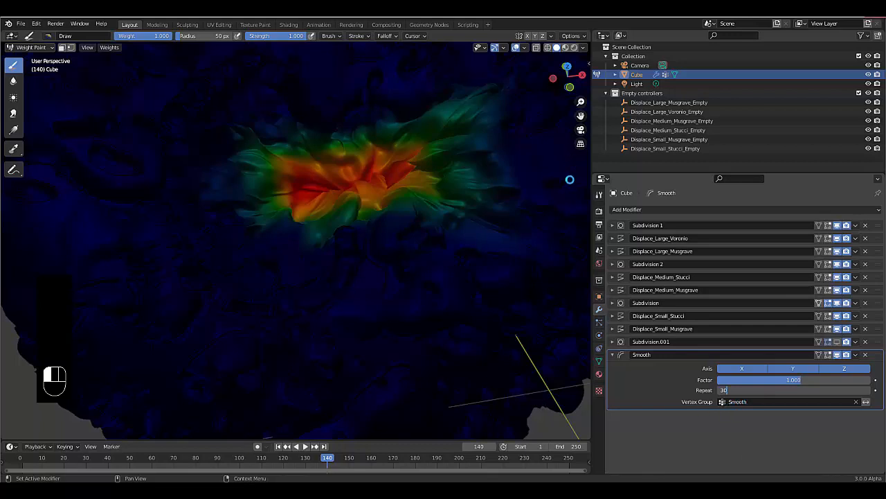
pyautogui.press('Return')
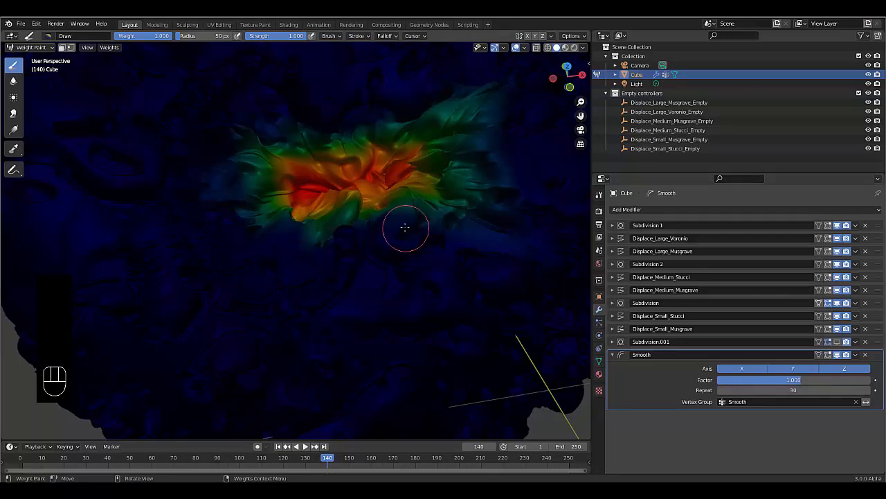
# - Select the rock mesh instead of the empty and switch it to Weight Paint mode
pyautogui.scroll(-5, 404, 225)
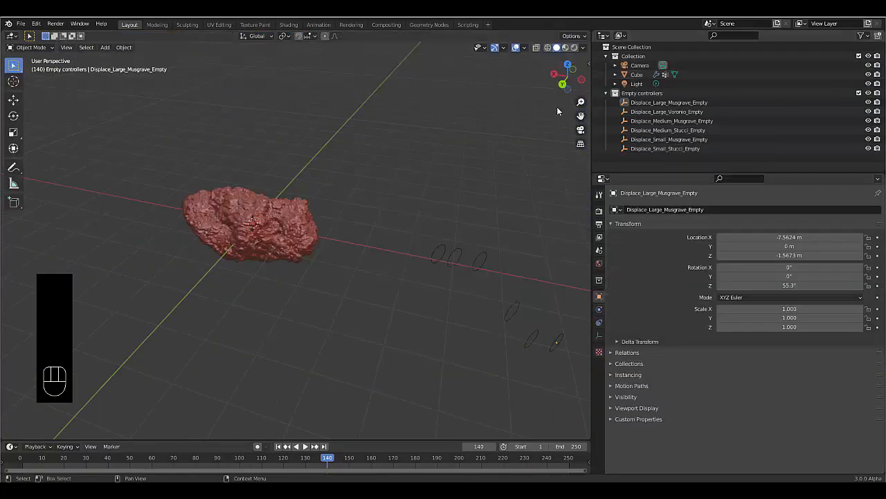
pyautogui.scroll(3, 193, 173)
pyautogui.moveTo(179, 166); pyautogui.dragTo(222, 172, button='middle')
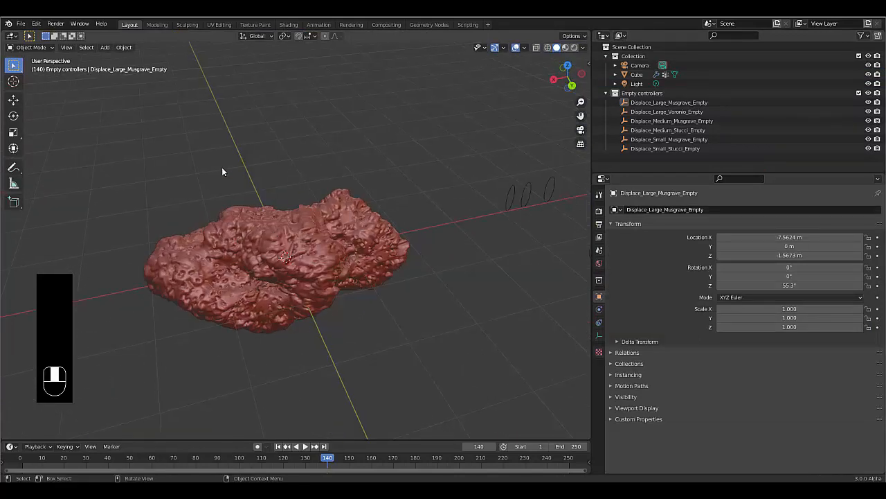
pyautogui.click(35, 47)
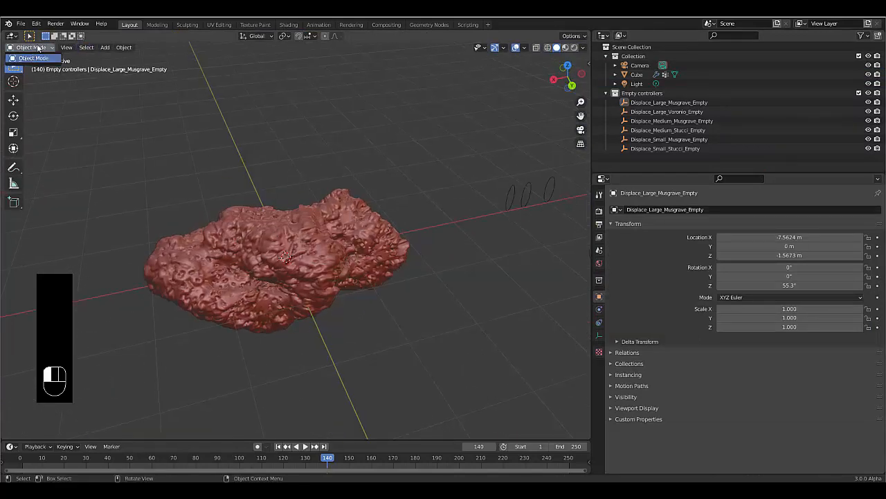
pyautogui.click(236, 218)
pyautogui.click(32, 49)
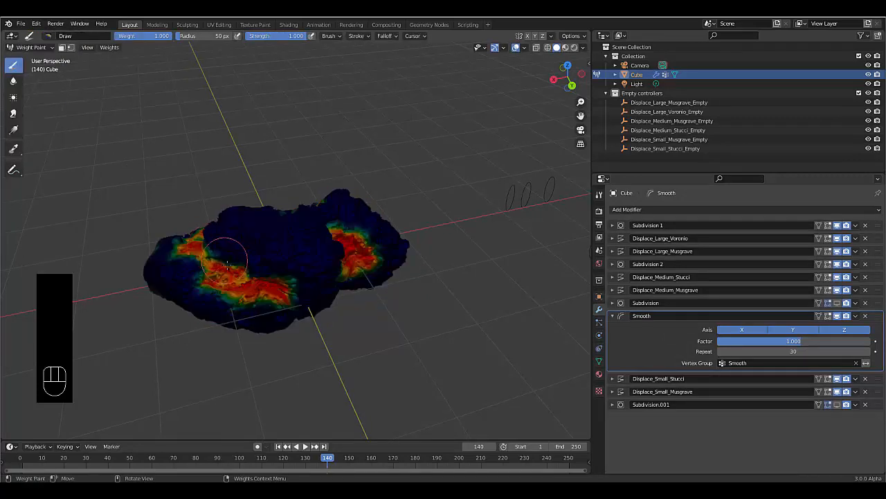
# - Return the rock from Weight Paint to Object Mode
pyautogui.moveTo(226, 254)
pyautogui.mouseDown(button='middle')
pyautogui.moveTo(291, 201)
pyautogui.moveTo(332, 131)
pyautogui.moveTo(400, 232)
pyautogui.moveTo(346, 293)
pyautogui.moveTo(238, 297)
pyautogui.moveTo(208, 277)
pyautogui.moveTo(243, 245)
pyautogui.moveTo(263, 243)
pyautogui.mouseUp(button='middle')
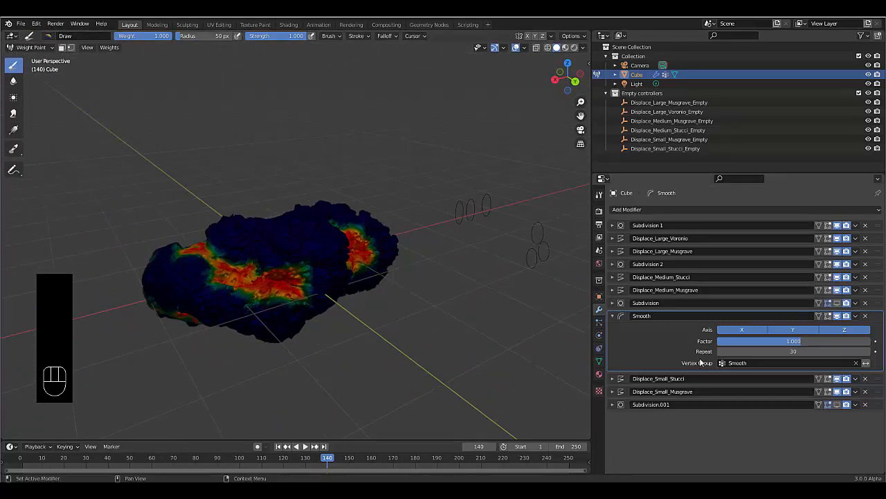
pyautogui.click(31, 48)
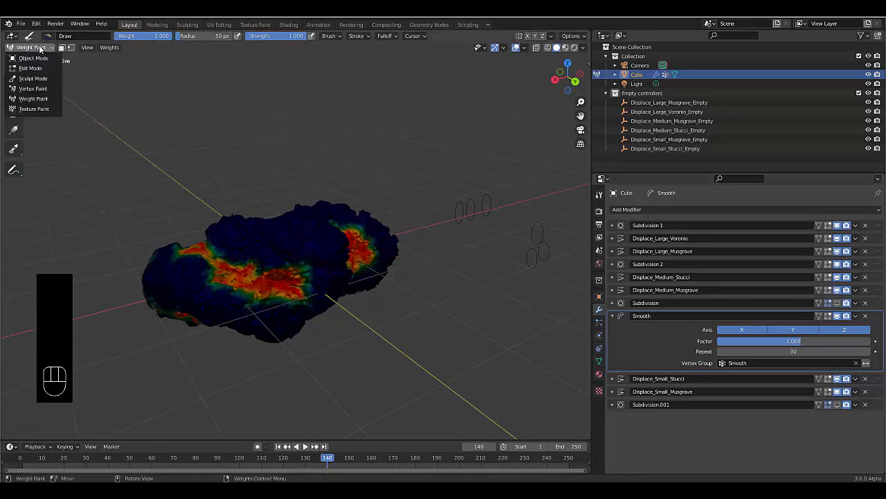
pyautogui.press('Return')
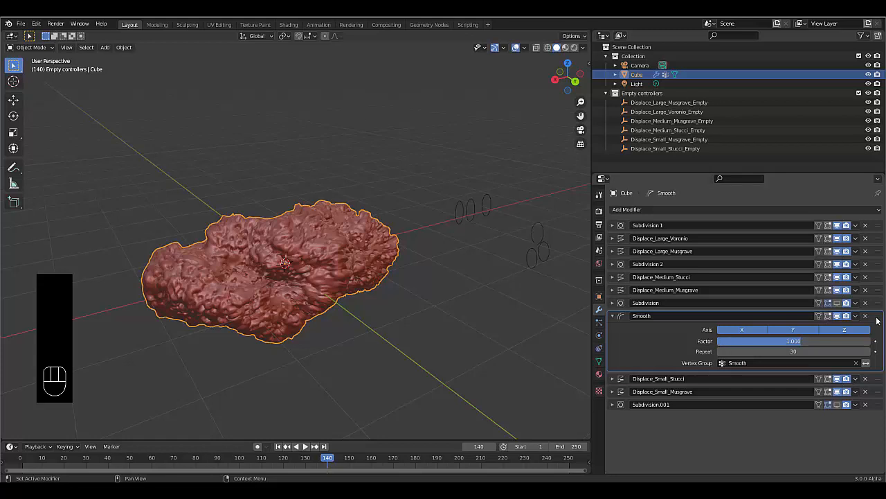
# - Try the Smooth modifier earlier in the stack, first just above Subdivision and finally directly below Displace_Large_Voronio
pyautogui.moveTo(877, 316); pyautogui.dragTo(874, 296)
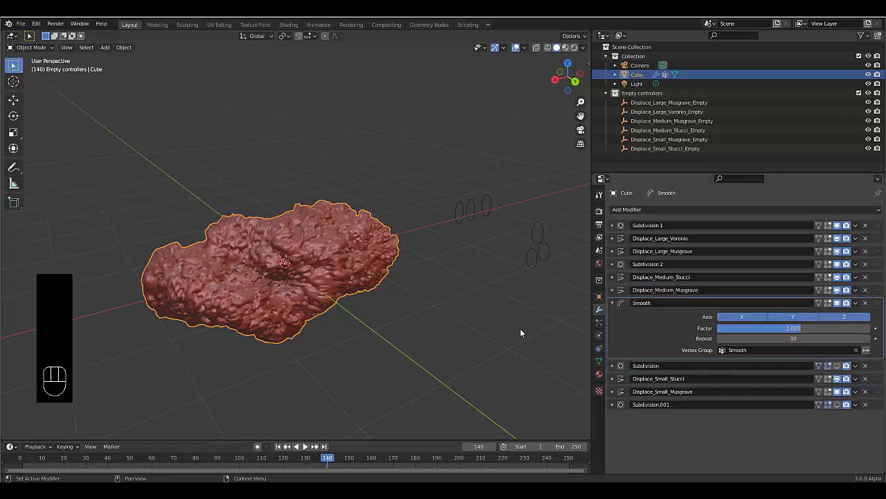
pyautogui.scroll(3, 292, 262)
pyautogui.moveTo(274, 237); pyautogui.dragTo(146, 270, button='middle')
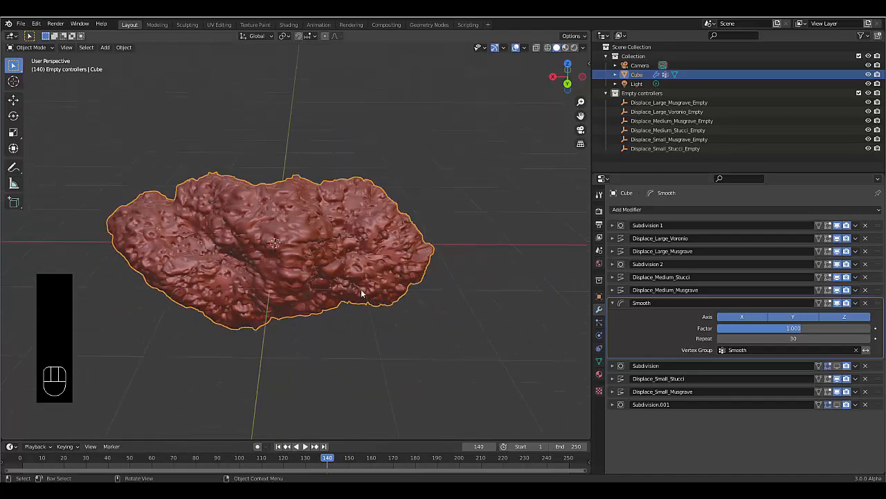
pyautogui.moveTo(881, 252); pyautogui.dragTo(881, 252)
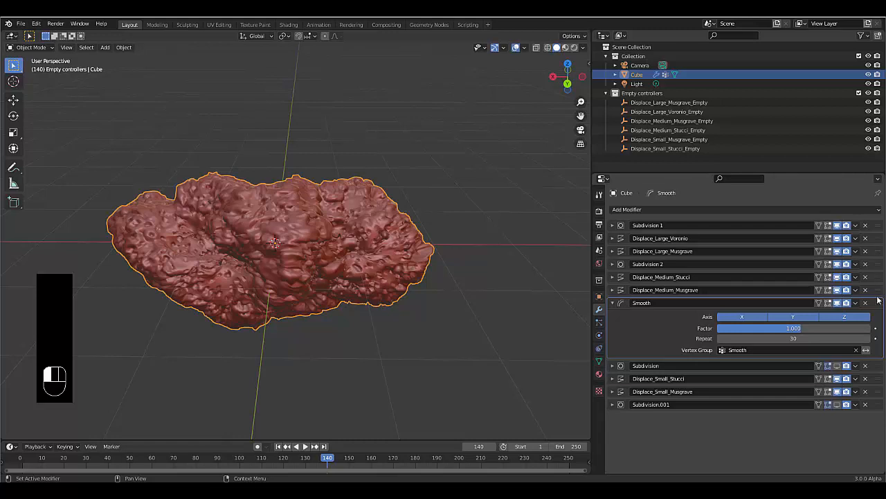
pyautogui.moveTo(879, 300); pyautogui.dragTo(870, 265)
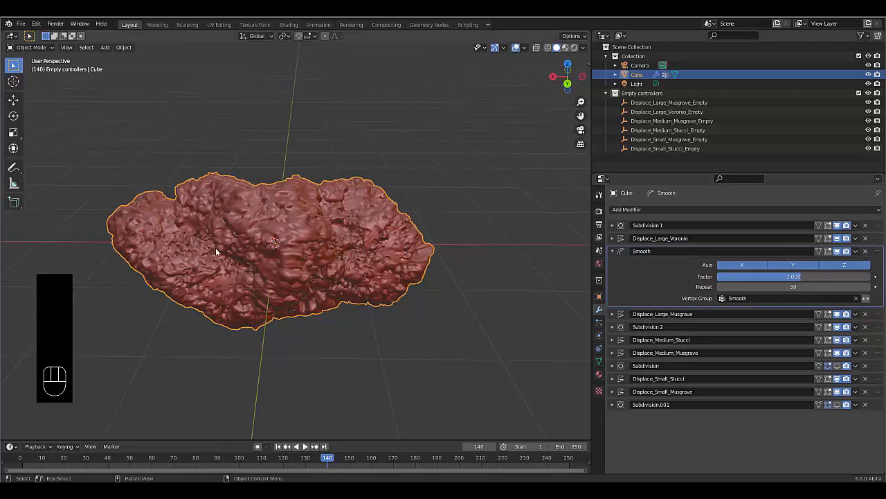
pyautogui.scroll(4, 327, 259)
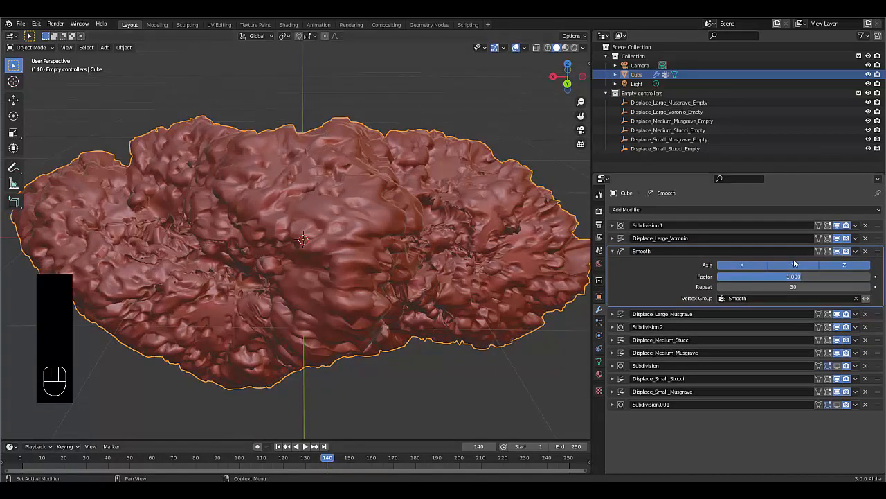
# - Try the Smooth modifier progressively later in the stack, as far as below Displace_Small_Stucci, then put it back directly below Subdivision
pyautogui.moveTo(874, 256); pyautogui.dragTo(842, 282)
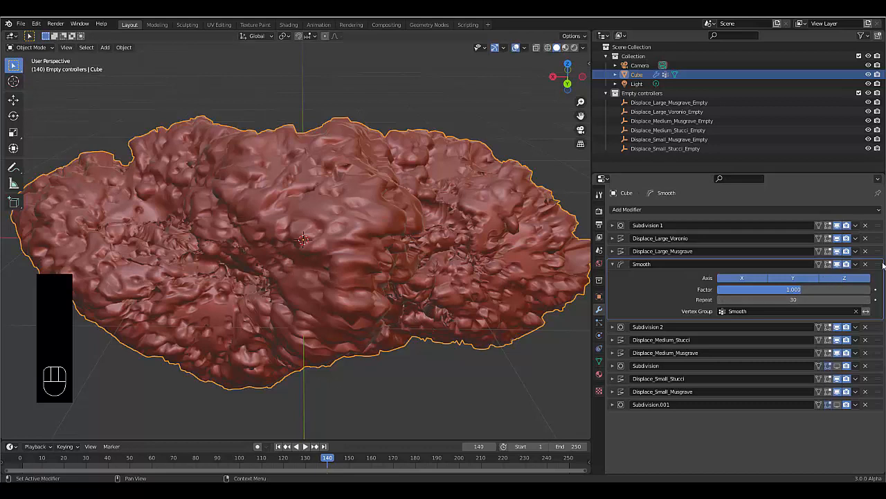
pyautogui.moveTo(874, 327); pyautogui.dragTo(872, 292)
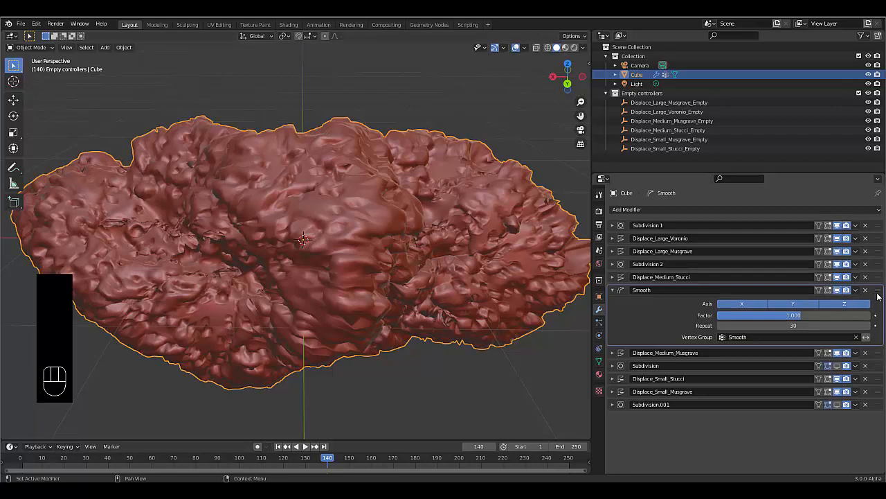
pyautogui.moveTo(878, 296); pyautogui.dragTo(873, 331)
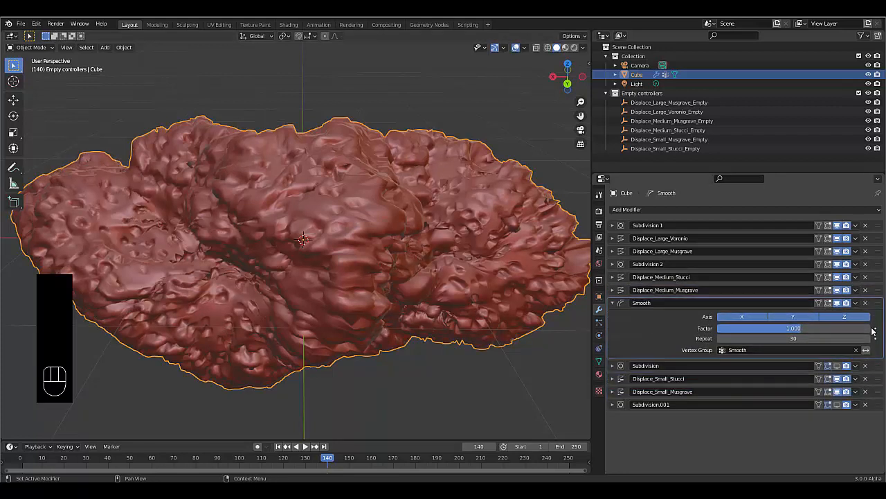
pyautogui.moveTo(880, 305); pyautogui.dragTo(869, 350)
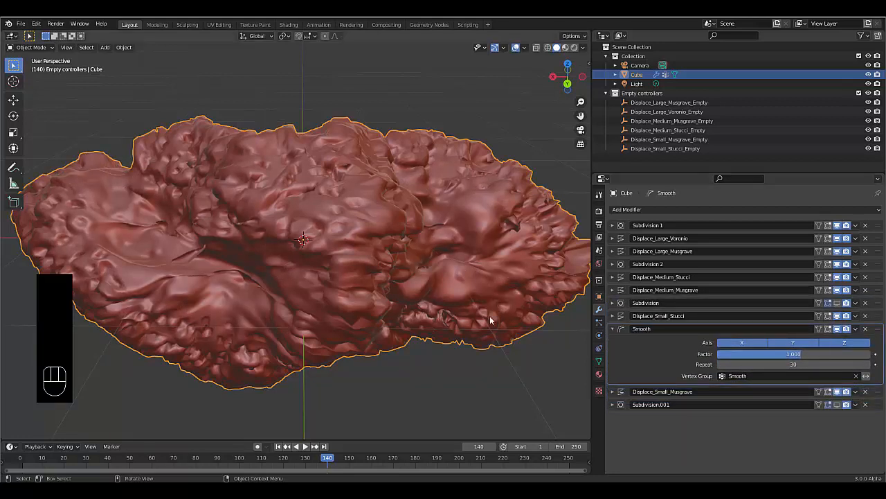
pyautogui.moveTo(882, 335); pyautogui.dragTo(872, 380)
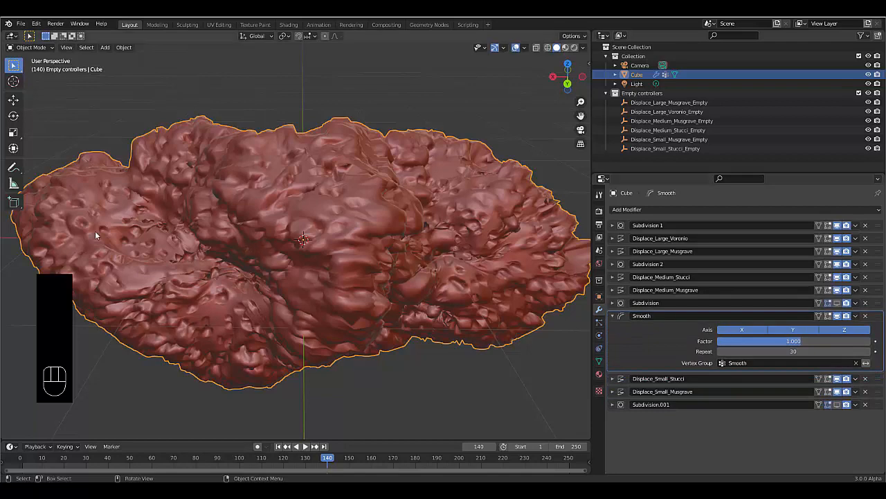
# - Switch the viewport to rendered shading and view the rock from the front
pyautogui.moveTo(95, 230); pyautogui.dragTo(259, 205, button='middle')
pyautogui.scroll(-5, 245, 249)
pyautogui.scroll(4, 245, 249)
pyautogui.moveTo(216, 245); pyautogui.dragTo(189, 246, button='middle')
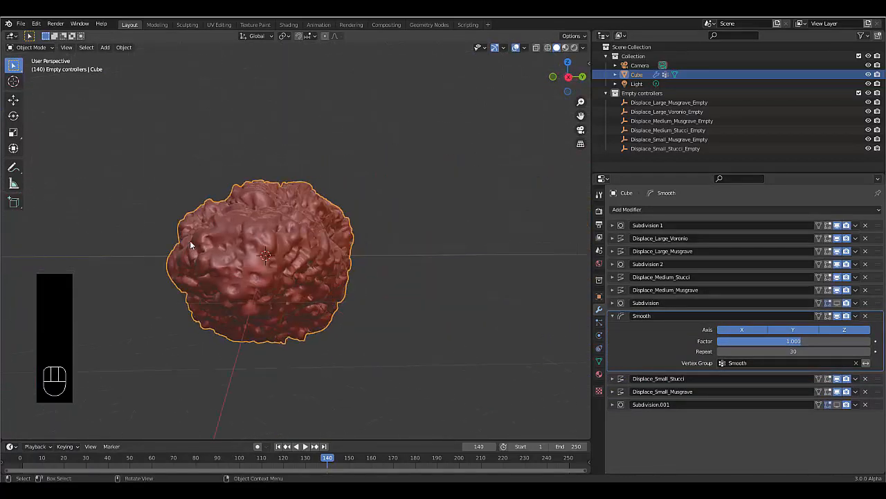
pyautogui.click(573, 48)
pyautogui.press('KP_1')
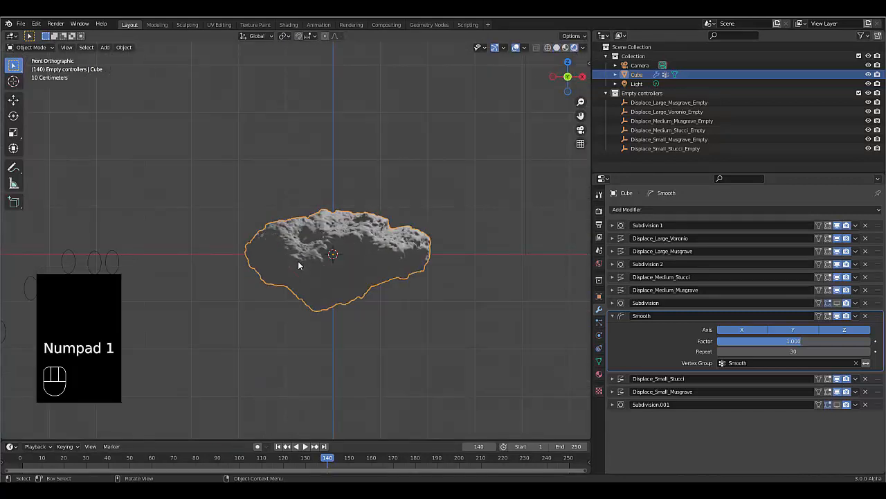
# - Add a circle empty at the scene's origin
pyautogui.scroll(-3, 298, 265)
pyautogui.scroll(3, 318, 270)
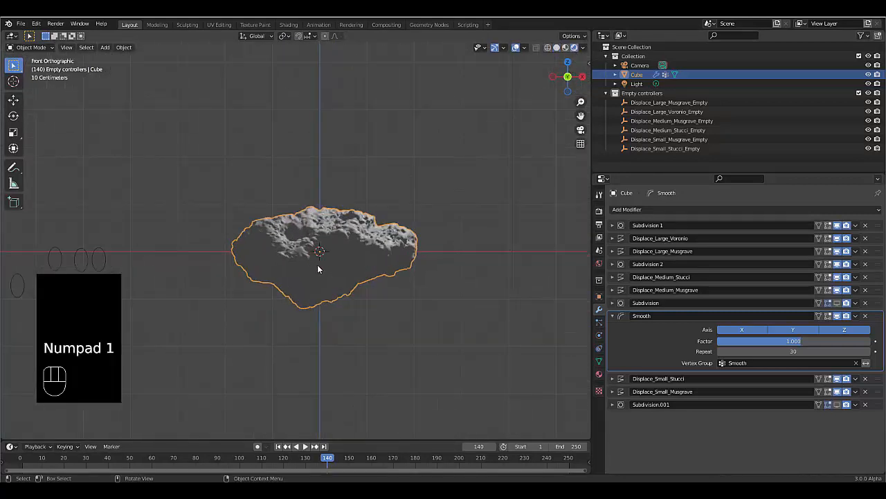
pyautogui.scroll(-3, 214, 271)
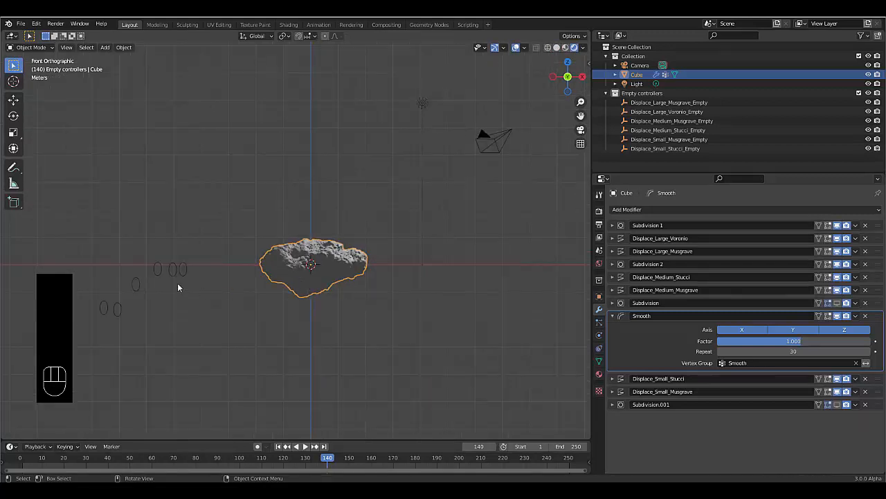
pyautogui.scroll(3, 139, 298)
pyautogui.scroll(-3, 87, 333)
pyautogui.scroll(2, 63, 339)
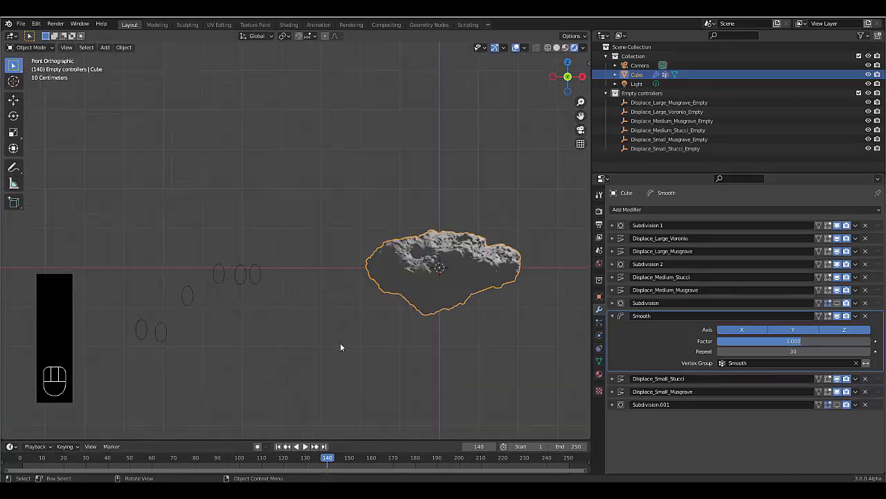
pyautogui.scroll(-3, 402, 346)
pyautogui.scroll(3, 531, 371)
pyautogui.hotkey('shift', 'a')
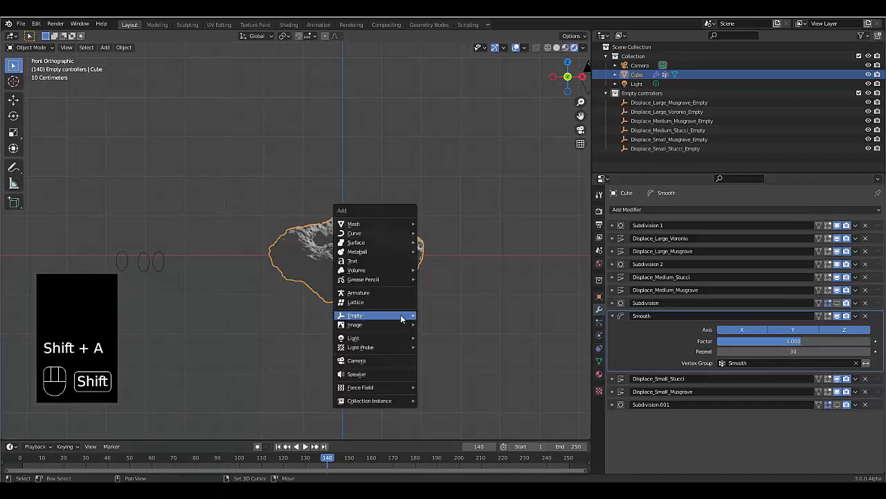
pyautogui.moveTo(401, 318)
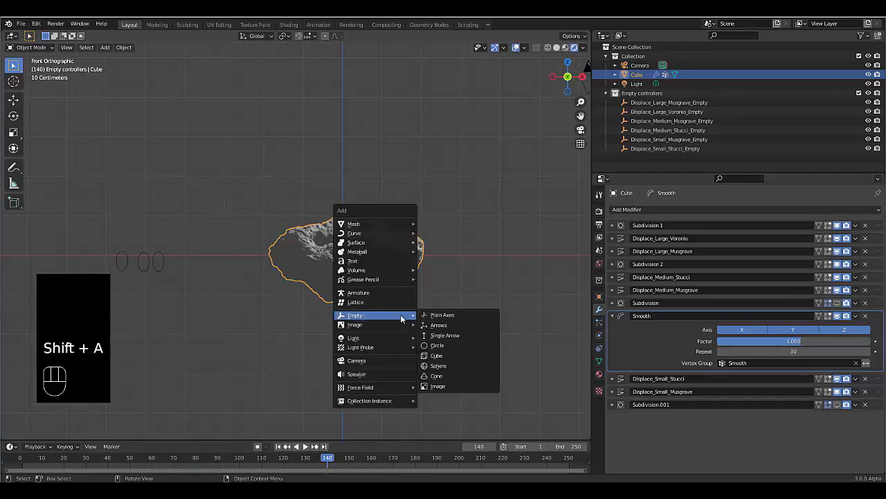
pyautogui.click(461, 346)
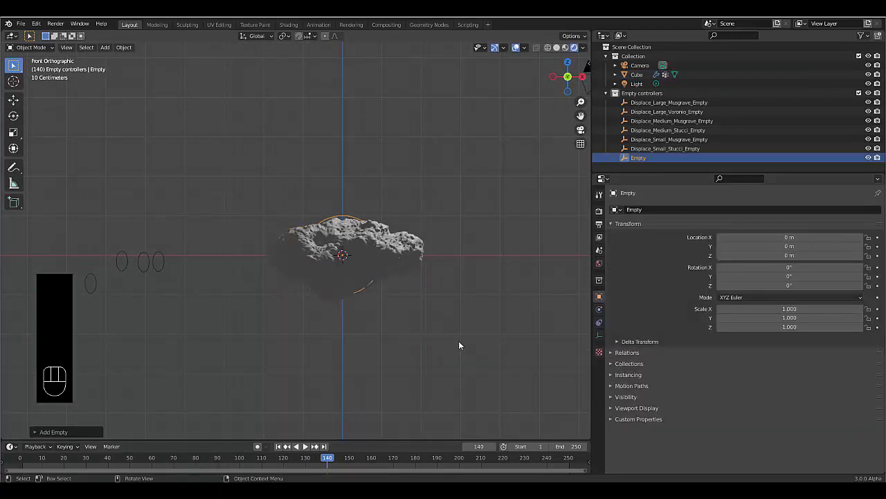
# - Rotate the new circle empty 90° about the X axis and scale it by 5
pyautogui.press('r')
pyautogui.press('x')
pyautogui.press('Return')
pyautogui.write('s')
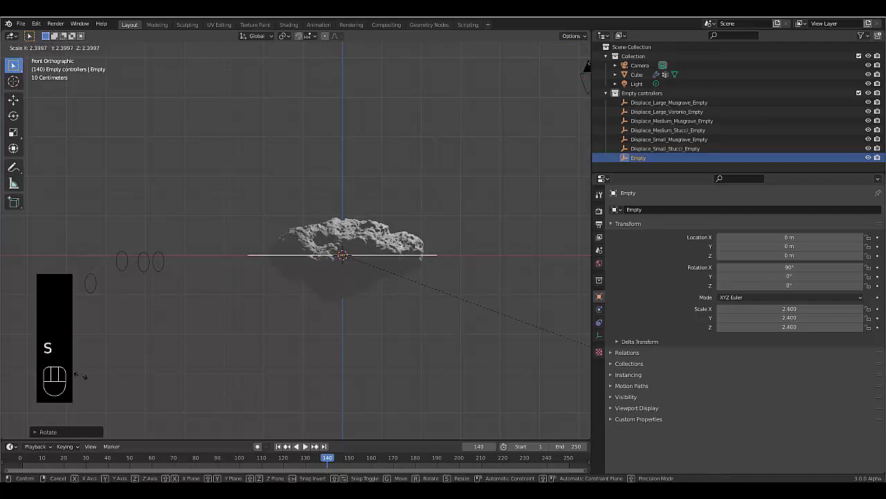
pyautogui.write('5')
pyautogui.press('Return')
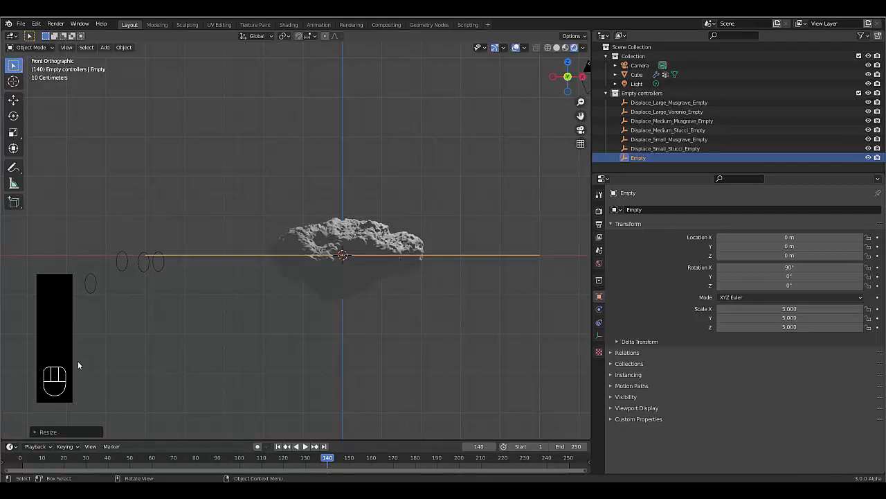
# - Parent the light to the new circle empty using the Object option
pyautogui.scroll(-3, 426, 246)
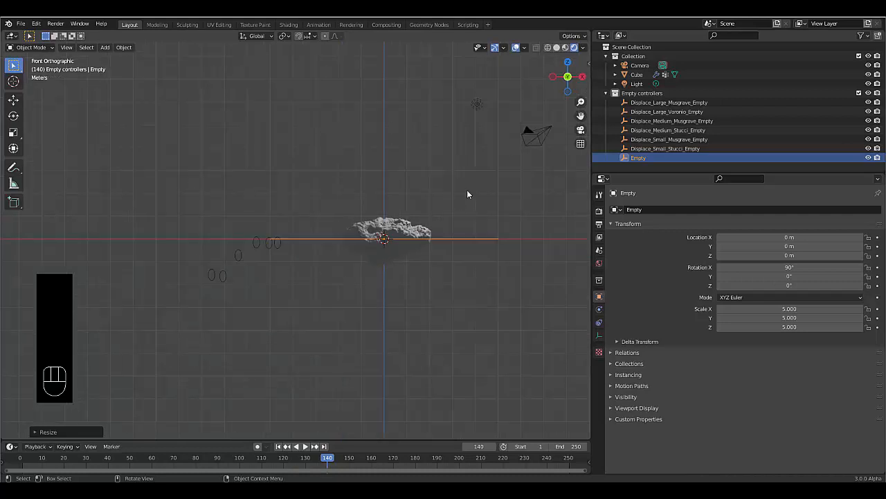
pyautogui.scroll(2, 467, 189)
pyautogui.click(472, 82)
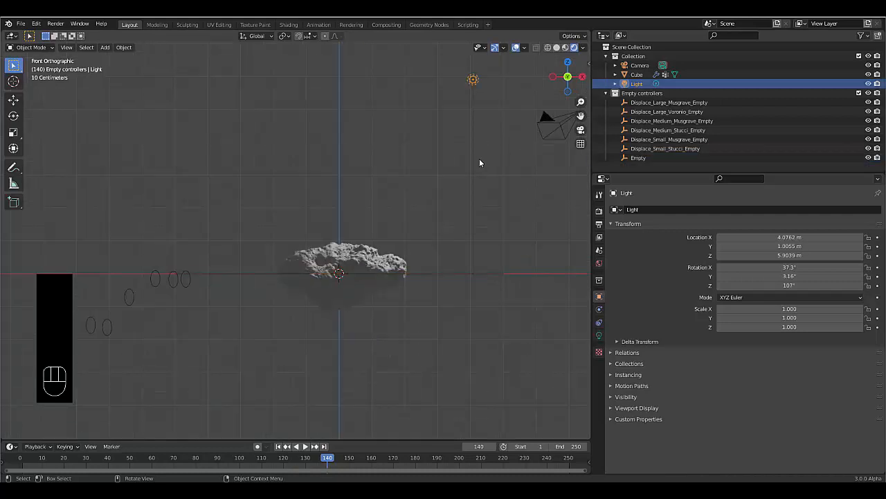
pyautogui.keyDown('shift'); pyautogui.click(473, 80); pyautogui.keyUp('shift')
pyautogui.keyDown('shift'); pyautogui.click(469, 274); pyautogui.keyUp('shift')
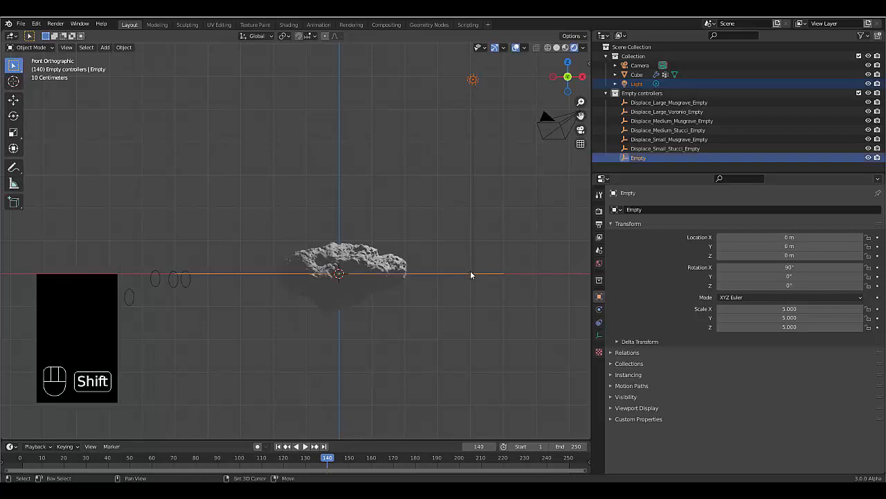
pyautogui.hotkey('ctrl', 'p')
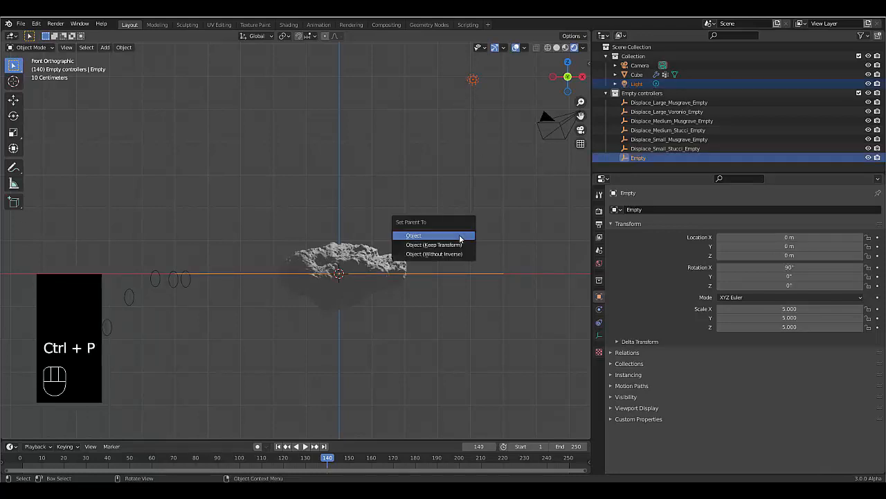
pyautogui.click(460, 237)
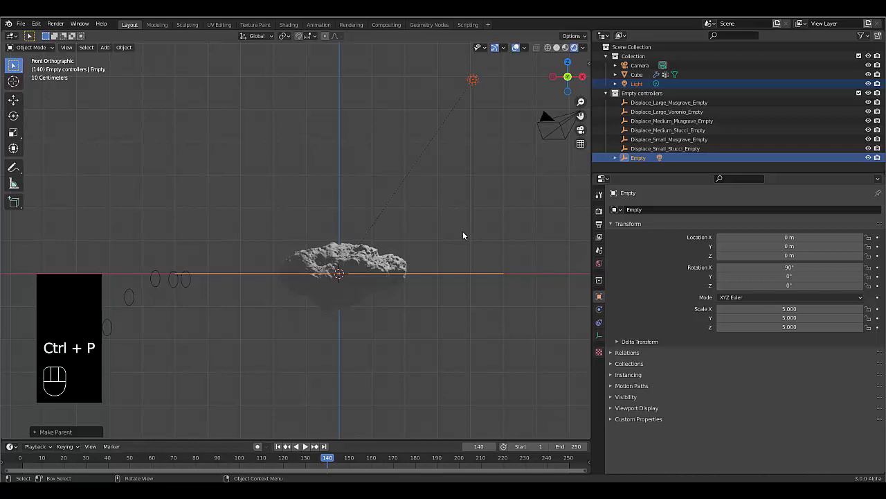
# - Create a new collection named Lighting alongside the Empty controllers collection
pyautogui.click(607, 93)
pyautogui.rightClick(634, 121)
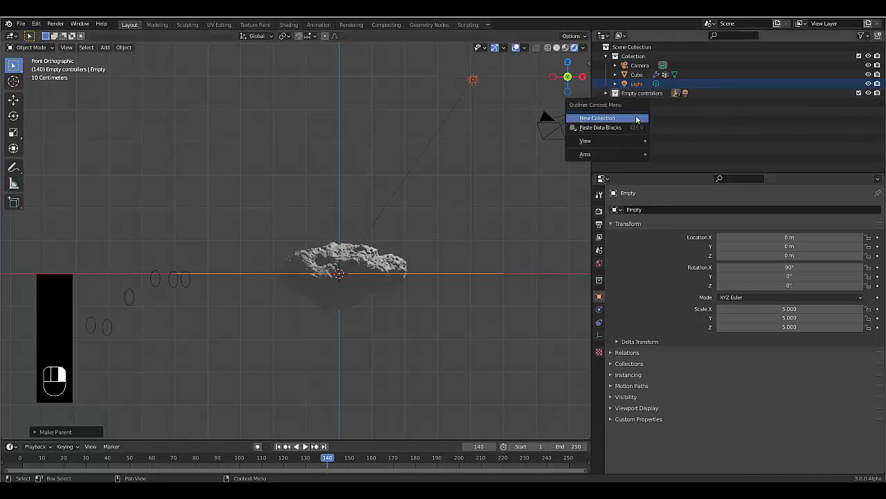
pyautogui.click(636, 119)
pyautogui.write('L')
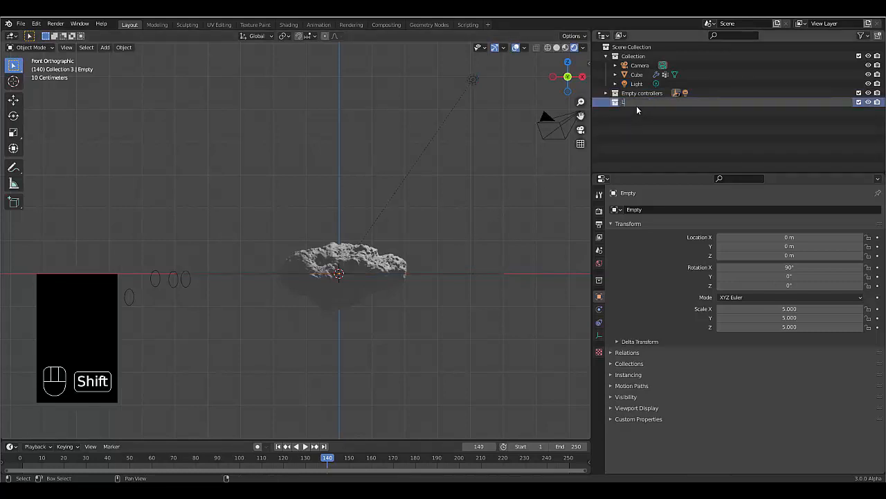
pyautogui.write('ighting')
pyautogui.press('Return')
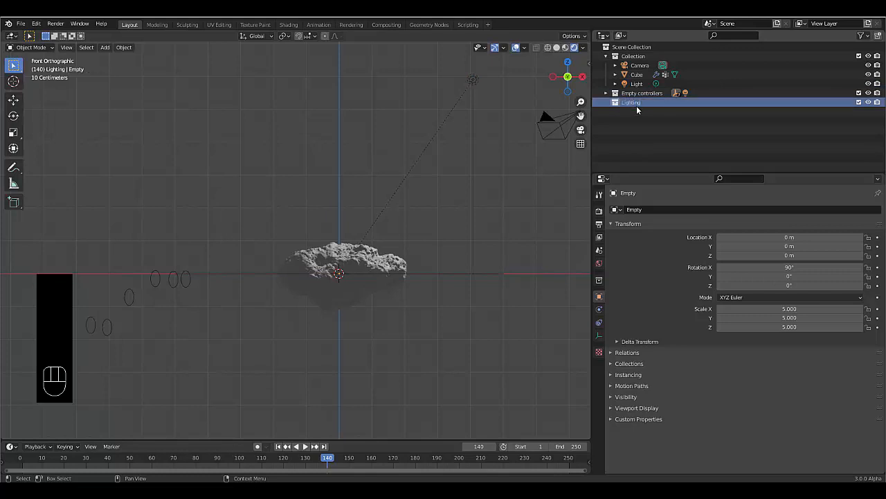
# - Move the circle empty and the light into the Lighting collection
pyautogui.click(606, 93)
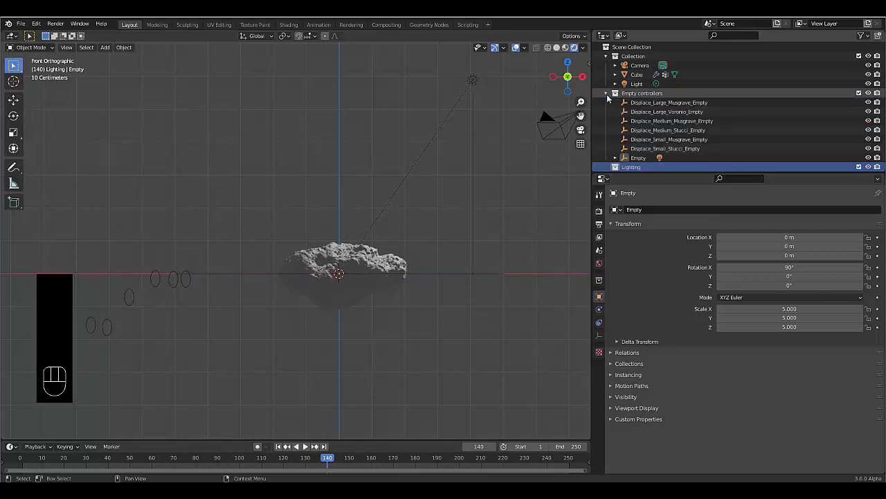
pyautogui.moveTo(648, 164); pyautogui.dragTo(647, 167)
pyautogui.click(634, 74)
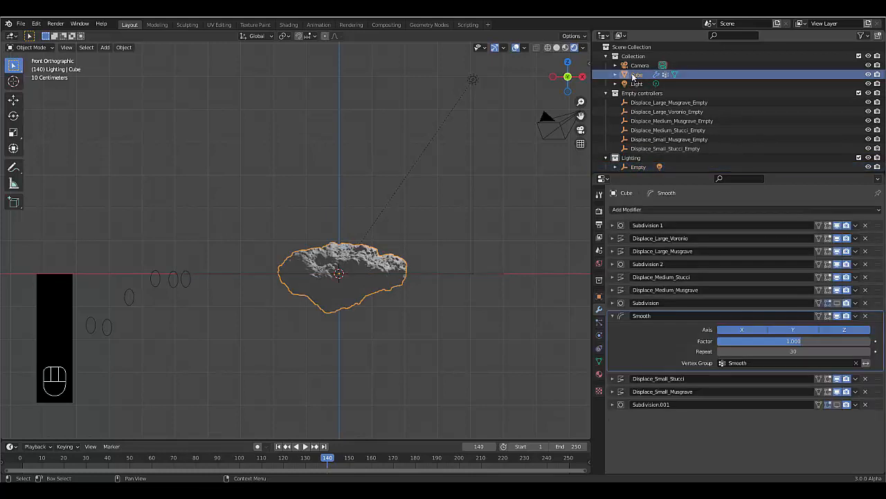
pyautogui.click(637, 84)
pyautogui.moveTo(650, 150); pyautogui.dragTo(641, 159)
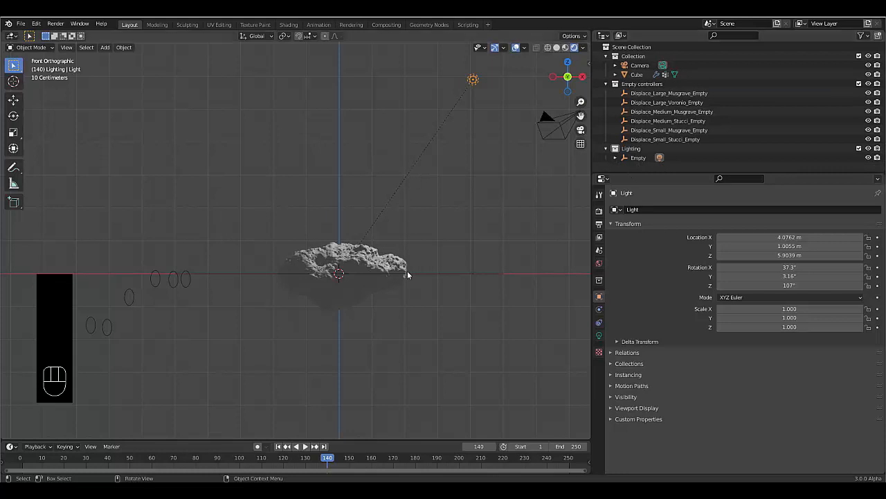
# - Set the scene's render engine to Cycles
pyautogui.click(599, 210)
pyautogui.click(754, 209)
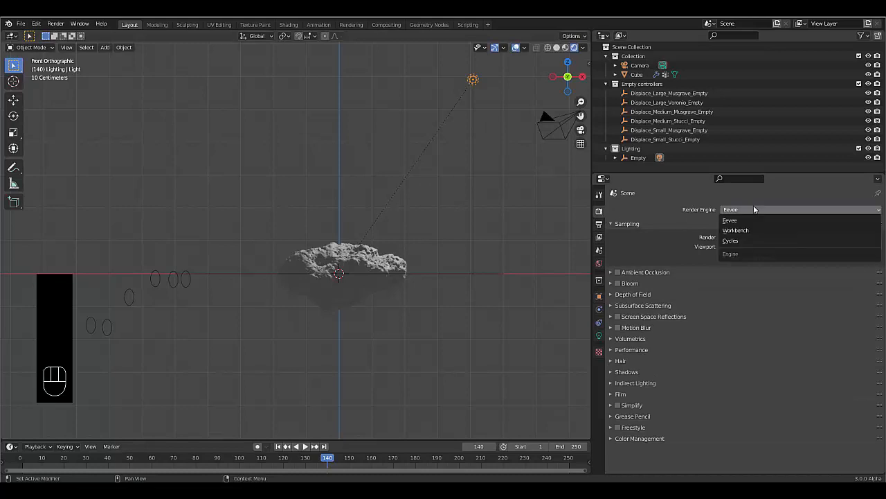
pyautogui.click(741, 241)
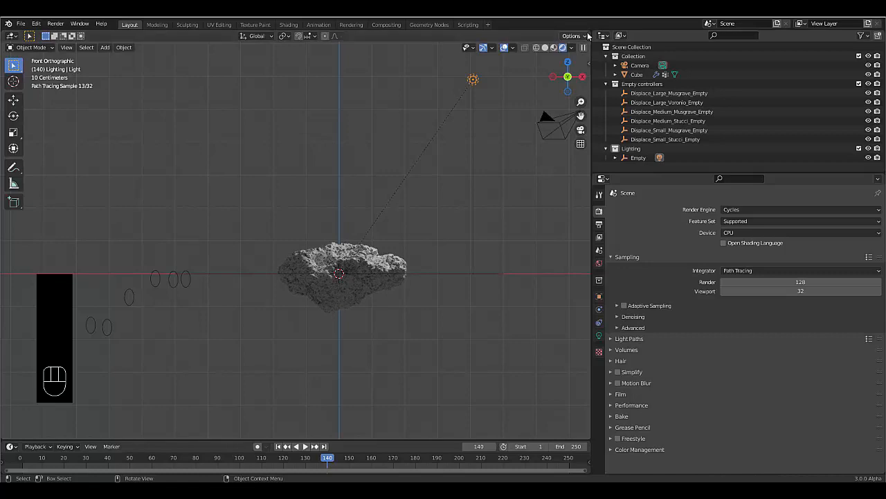
# - Split the 3D viewport into two side-by-side views and enlarge the timeline area to about half the window height
pyautogui.moveTo(543, 45); pyautogui.dragTo(363, 114)
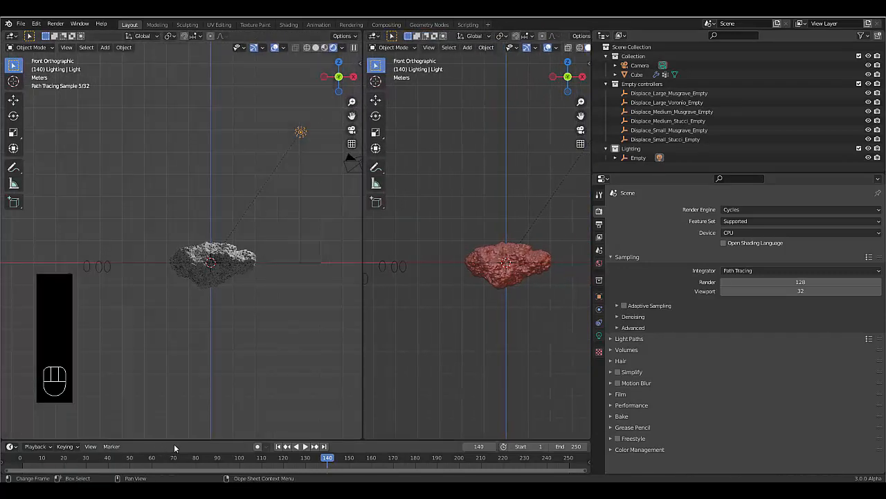
pyautogui.moveTo(176, 439); pyautogui.dragTo(208, 244)
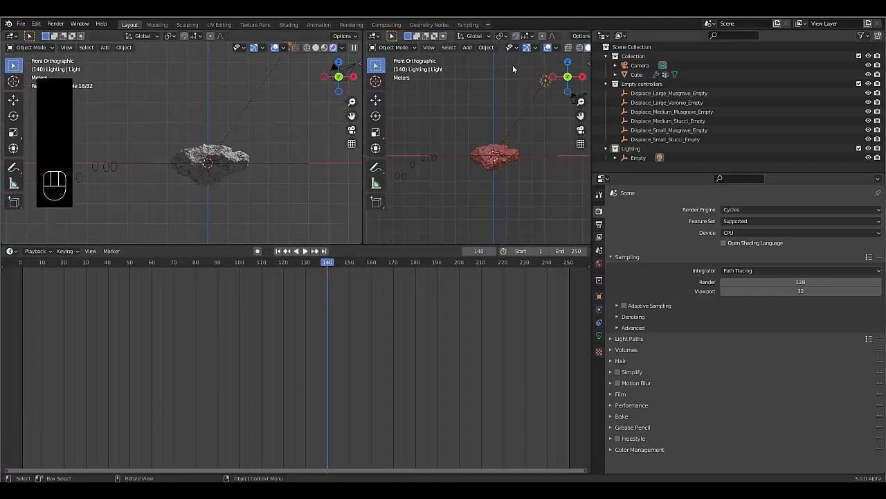
# - Check the current camera framing of the rock in the second viewport, then return to the front view
pyautogui.click(580, 129)
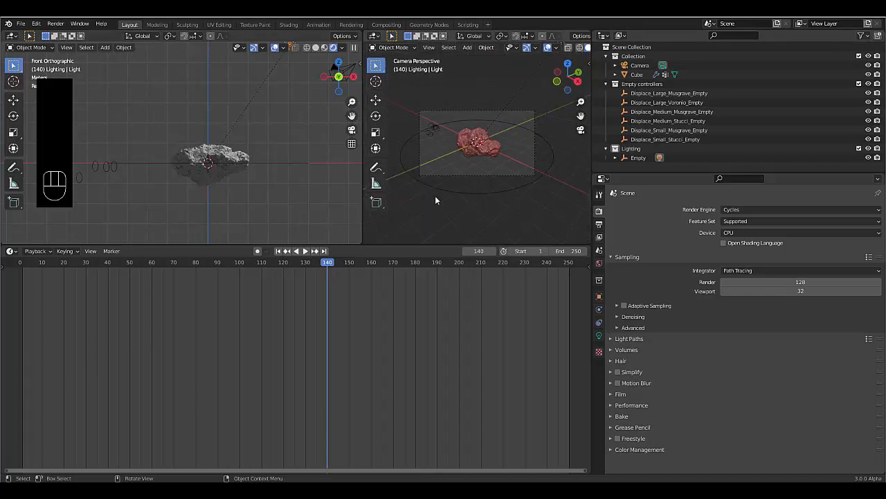
pyautogui.moveTo(435, 196); pyautogui.dragTo(480, 147, button='middle')
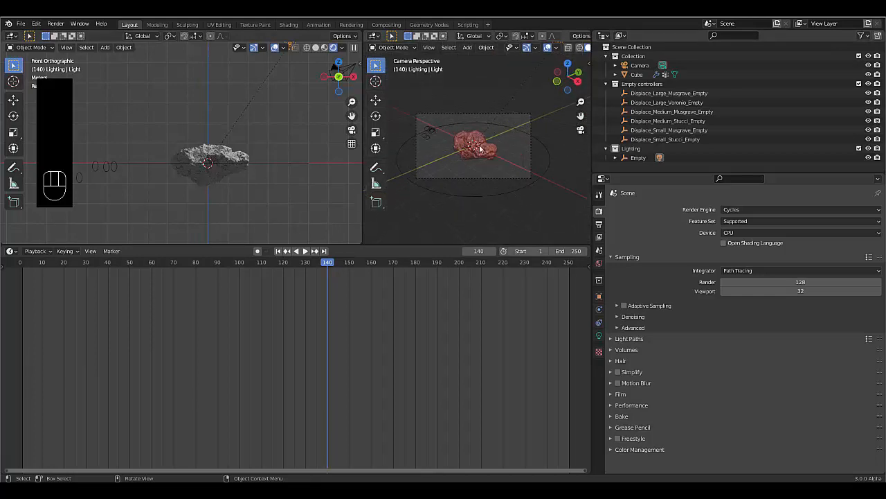
pyautogui.click(579, 131)
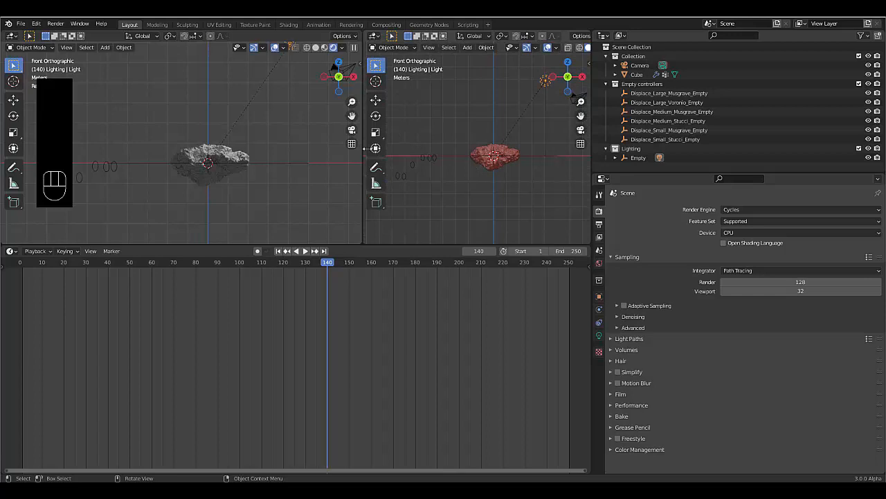
# - Align the camera to a slightly raised perspective view of the rock and move it about 1.1 m to centre the rock in frame
pyautogui.moveTo(242, 197); pyautogui.dragTo(211, 154, button='middle')
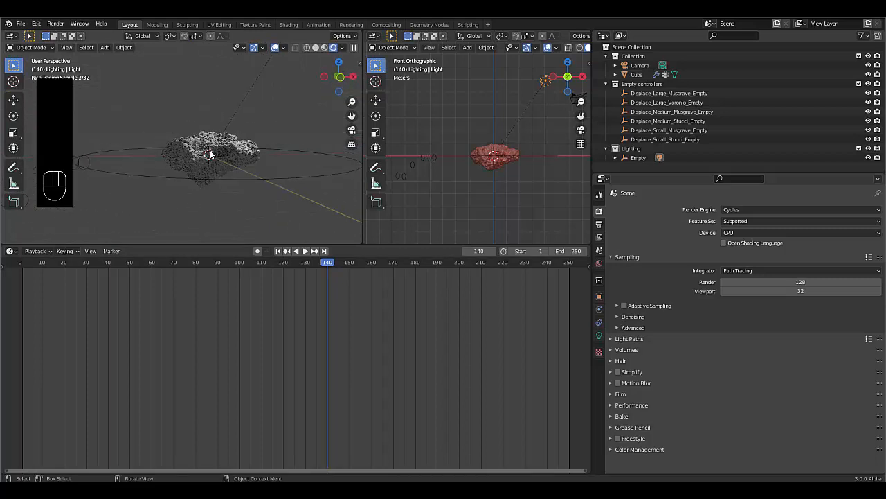
pyautogui.press('ctrl+alt+KP_0')
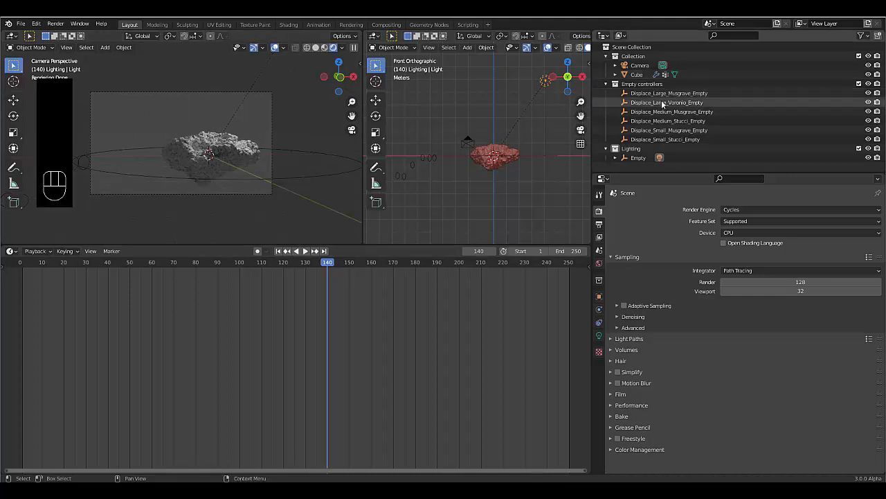
pyautogui.click(640, 65)
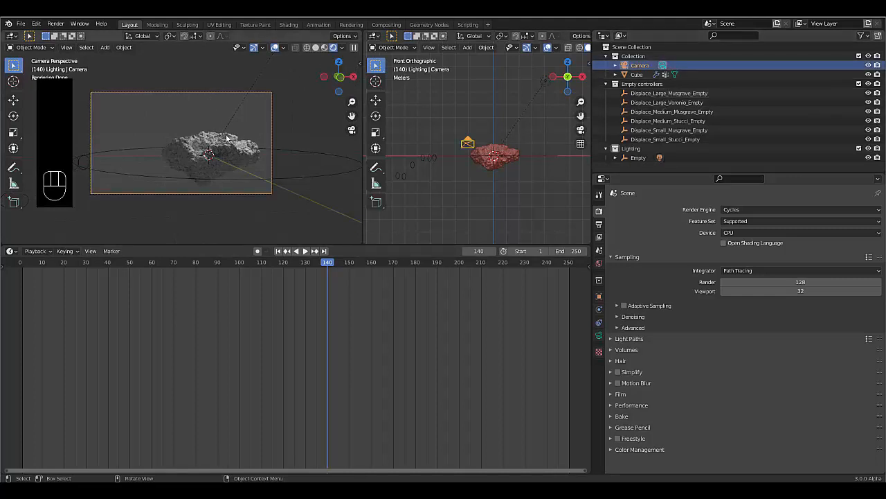
pyautogui.press('g')
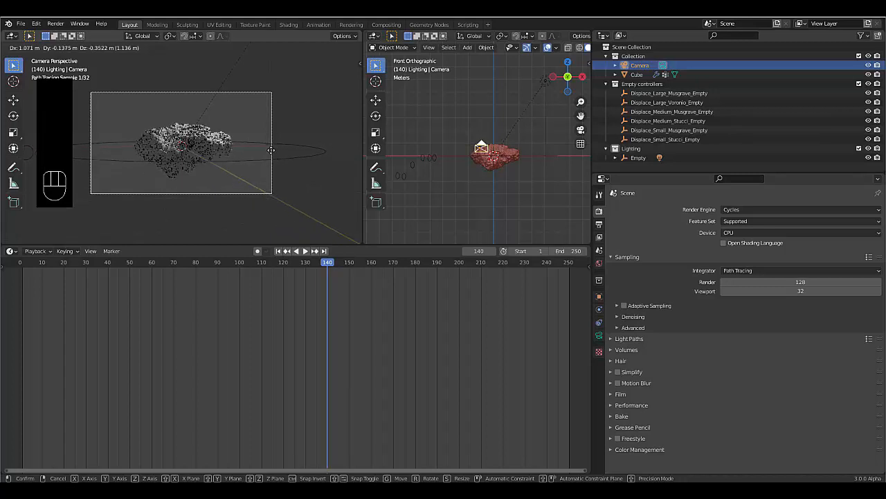
pyautogui.click(270, 151)
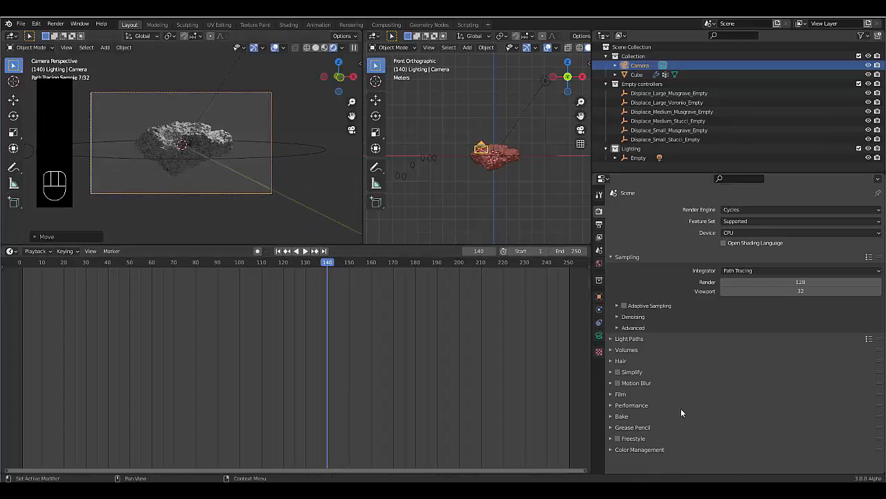
# - Set the camera's focal length to 70 mm
pyautogui.click(599, 336)
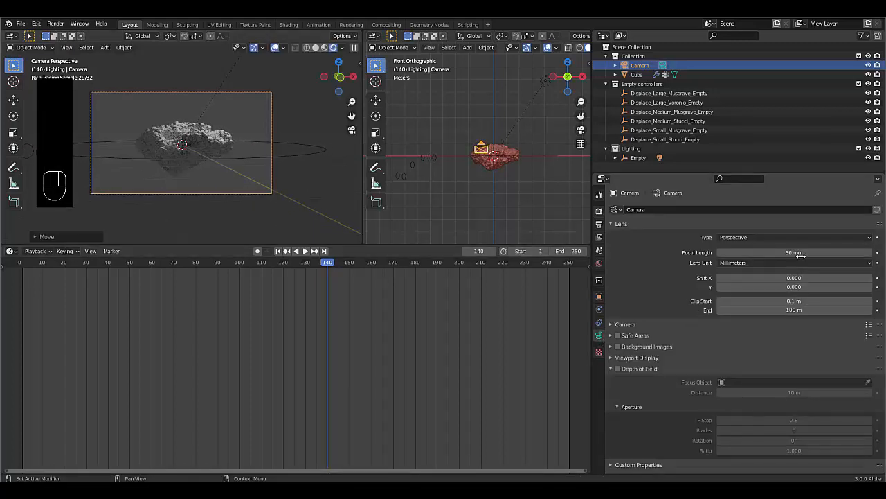
pyautogui.moveTo(800, 254)
pyautogui.mouseDown()
pyautogui.moveTo(839, 255)
pyautogui.moveTo(799, 254)
pyautogui.mouseUp()
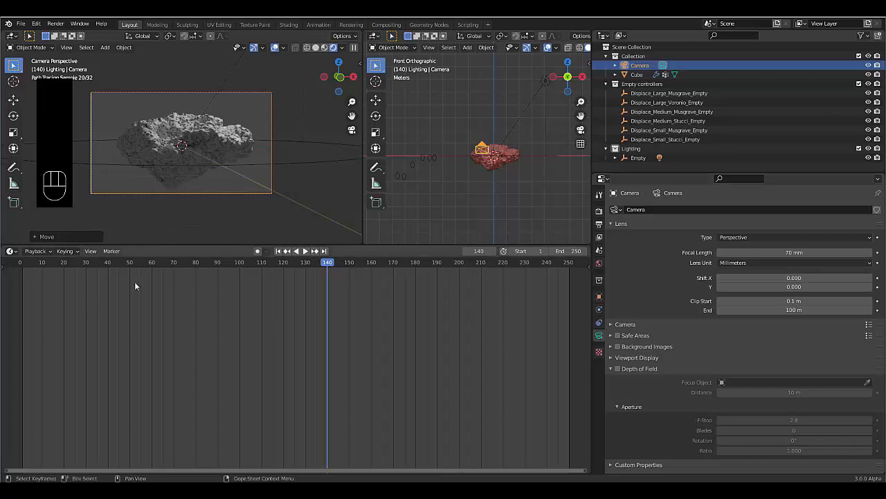
# - Show the camera view with rendered shading in the second viewport, widen the first viewport, and switch the first to wireframe shading
pyautogui.click(580, 130)
pyautogui.moveTo(363, 173); pyautogui.dragTo(202, 170)
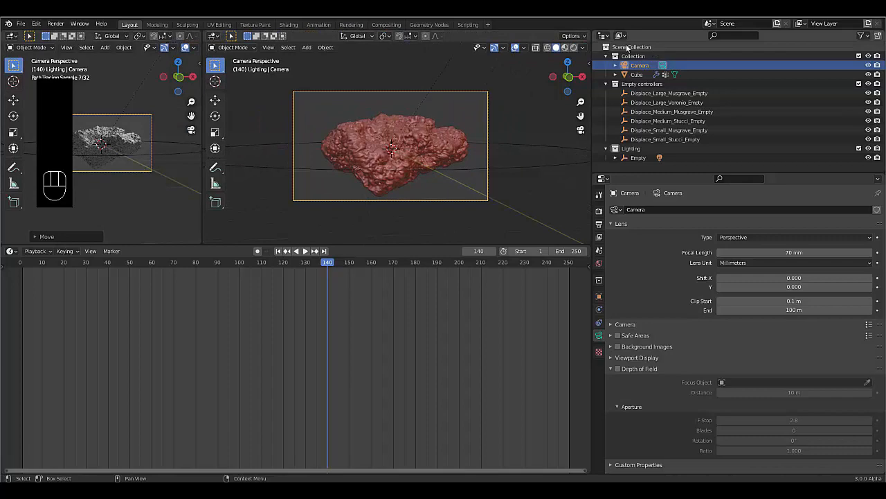
pyautogui.click(574, 48)
pyautogui.moveTo(200, 213)
pyautogui.mouseDown()
pyautogui.moveTo(483, 211)
pyautogui.moveTo(472, 212)
pyautogui.mouseUp()
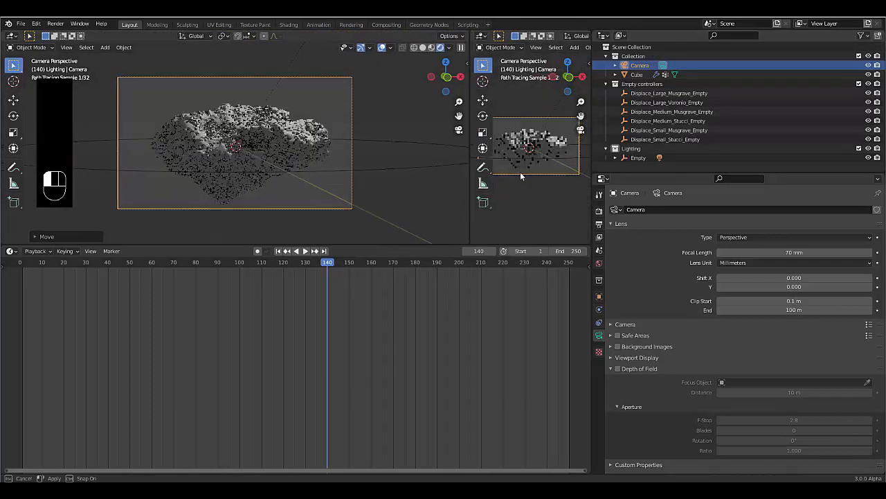
pyautogui.click(424, 47)
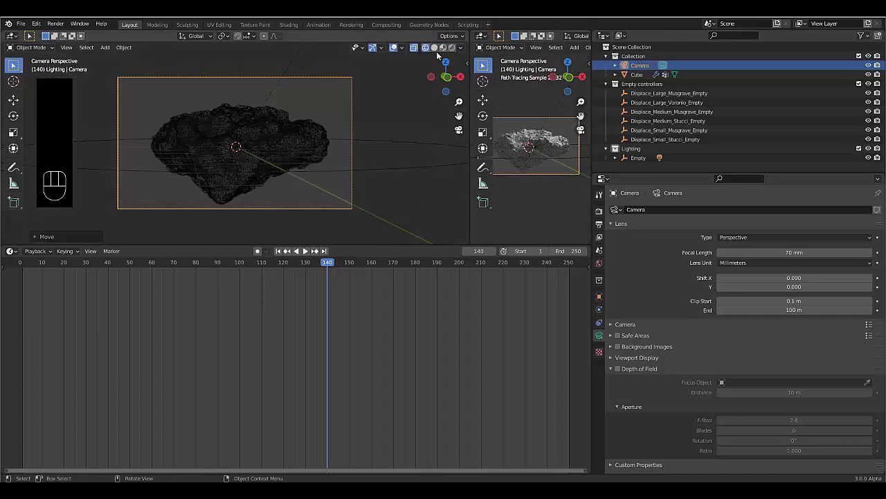
# - Show the larger viewport in solid shading and leave the camera view so the rock and its light are in sight
pyautogui.click(437, 49)
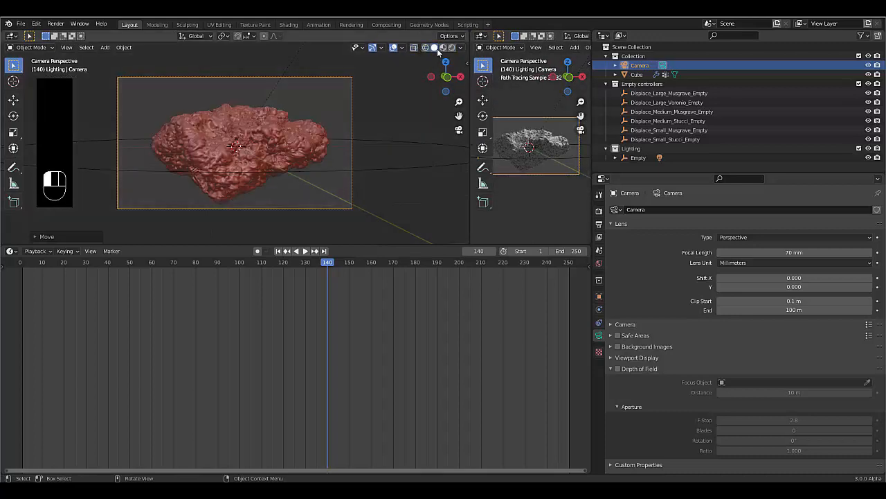
pyautogui.click(458, 131)
pyautogui.scroll(-3, 214, 210)
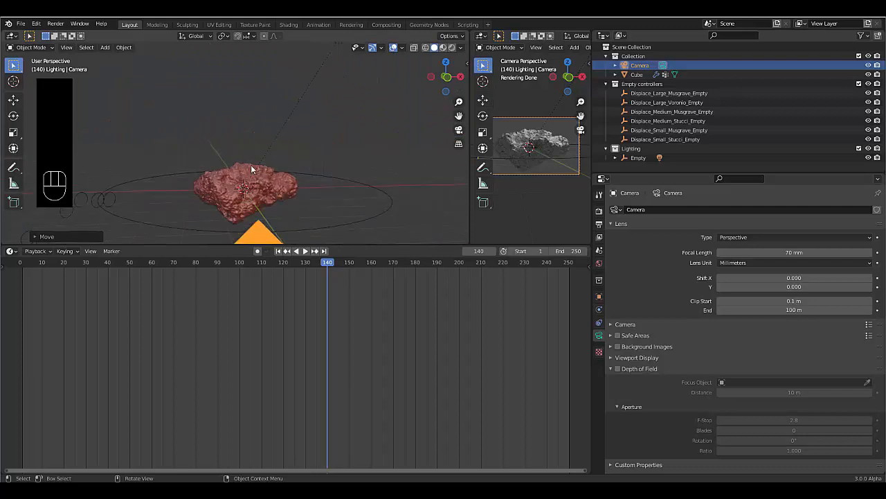
pyautogui.scroll(-2, 322, 218)
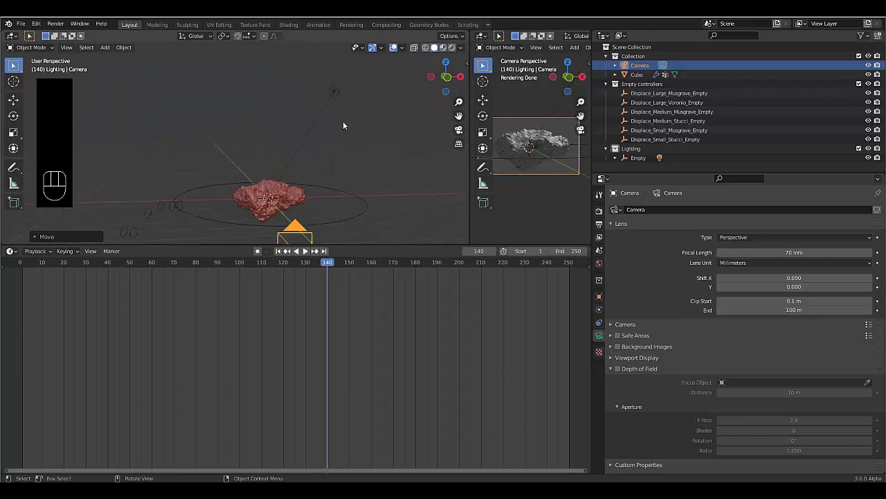
# - Convert the point light above the rock to a Sun light with a strength of 1
pyautogui.click(333, 92)
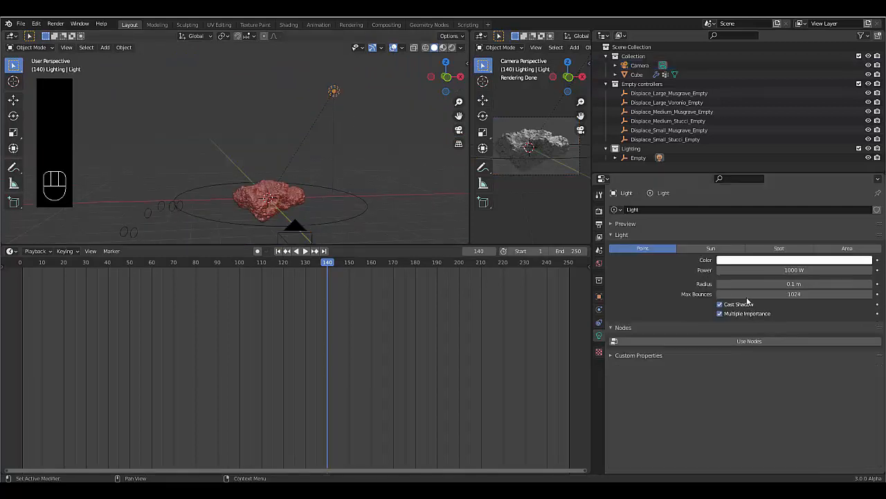
pyautogui.click(727, 250)
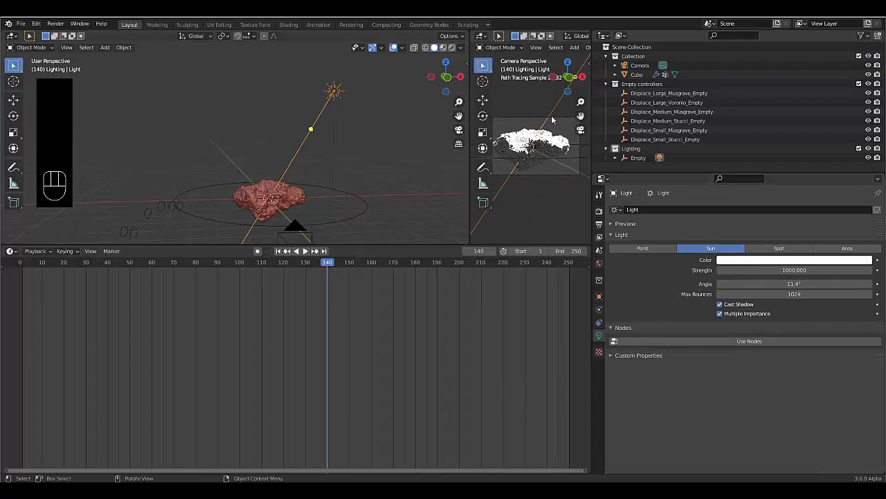
pyautogui.click(764, 270)
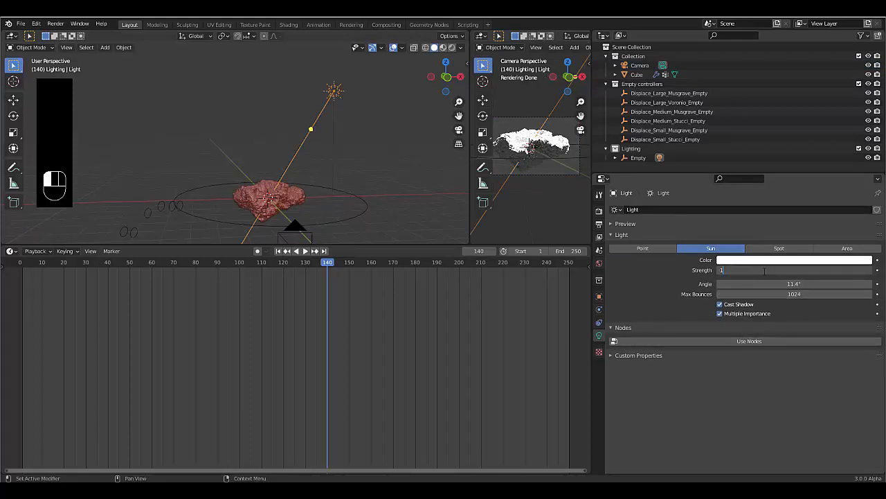
pyautogui.write('1')
pyautogui.press('Return')
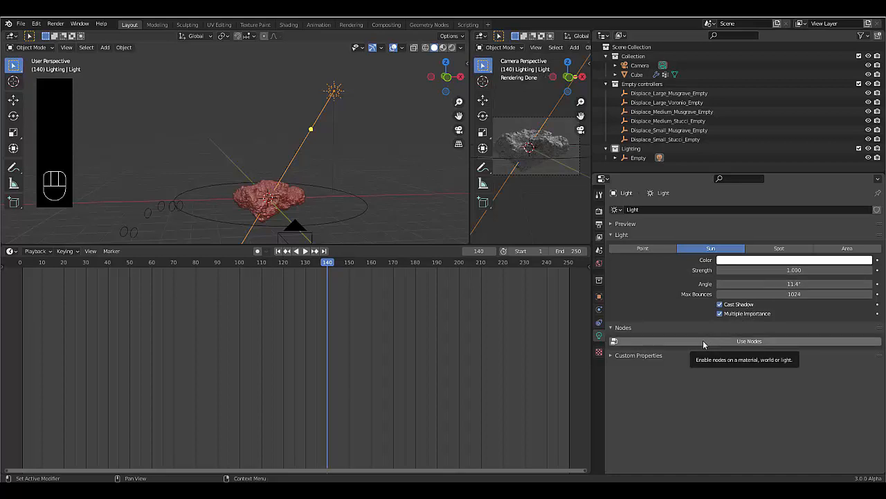
# - Enable nodes on the sun light and tint its emission color a pale warm yellow
pyautogui.click(703, 341)
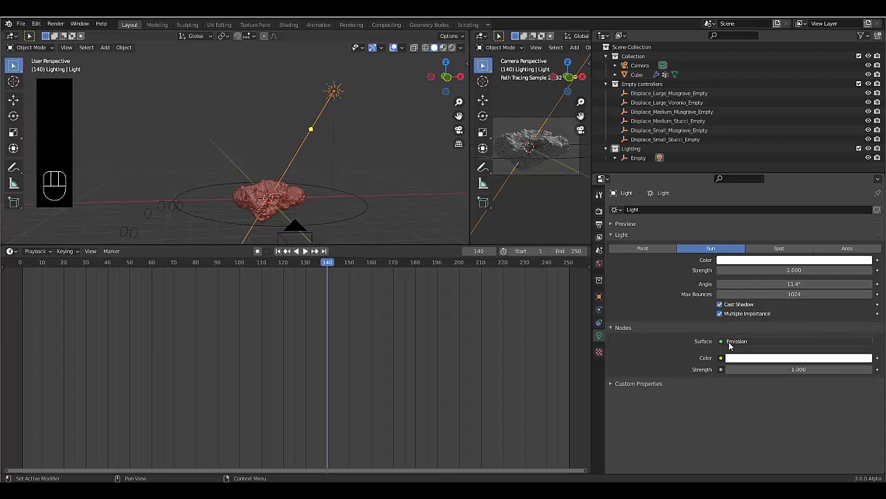
pyautogui.click(729, 341)
pyautogui.click(729, 344)
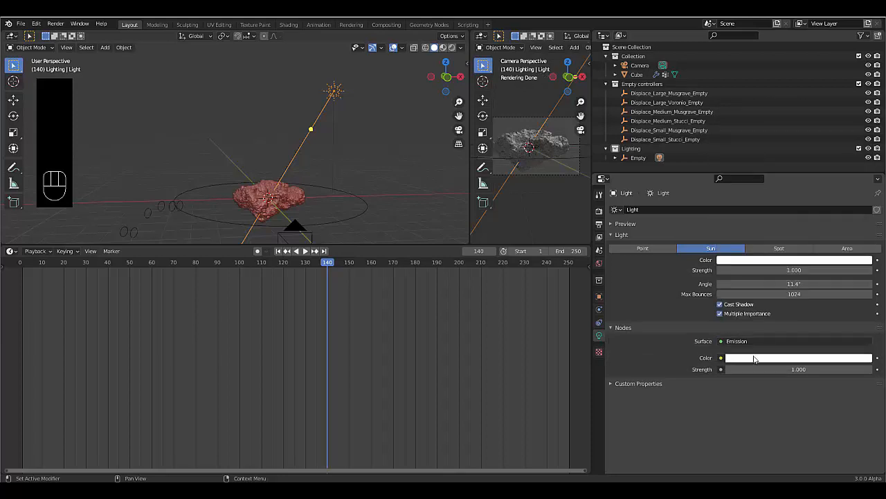
pyautogui.click(755, 358)
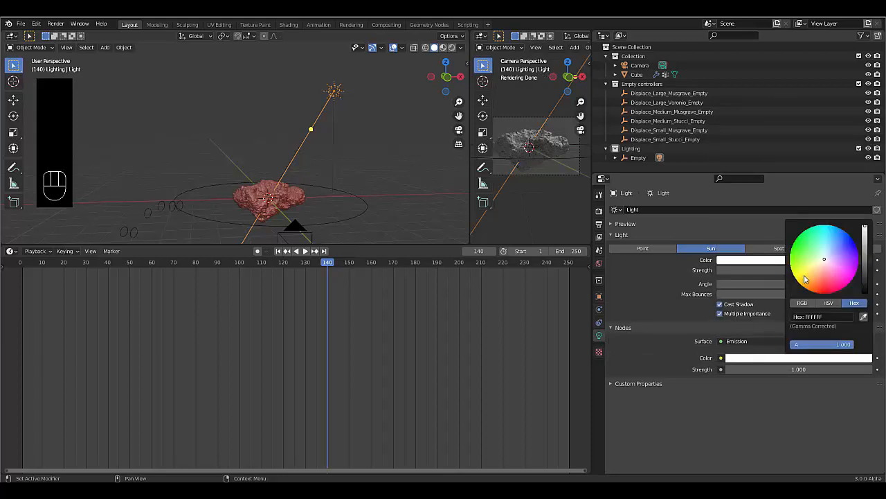
pyautogui.moveTo(822, 265); pyautogui.dragTo(818, 263)
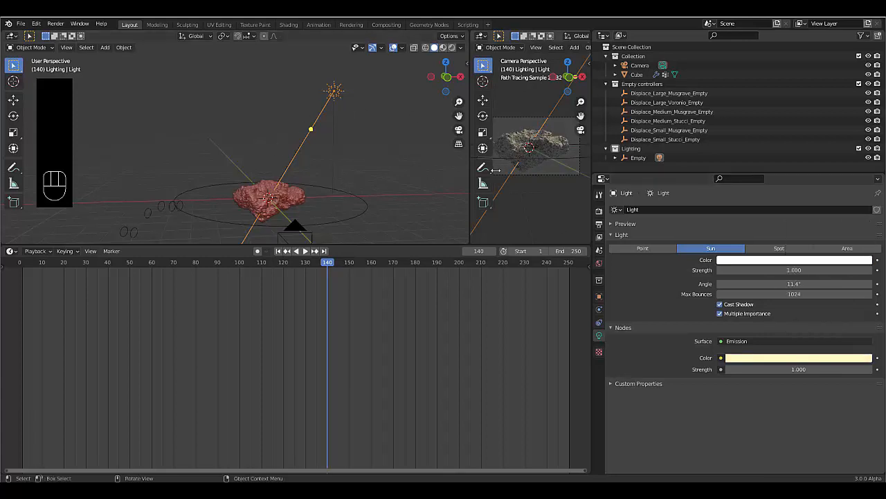
# - Set the emission node strength of the sun light to 15
pyautogui.click(757, 369)
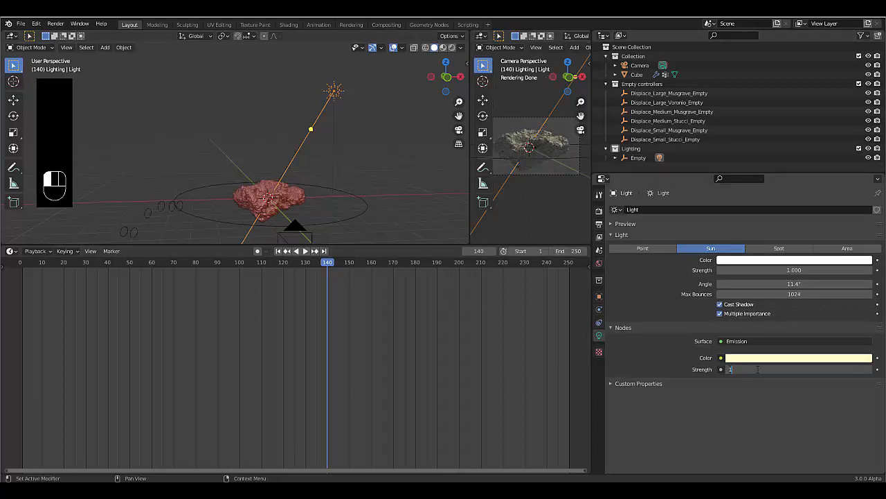
pyautogui.write('5')
pyautogui.press('Return')
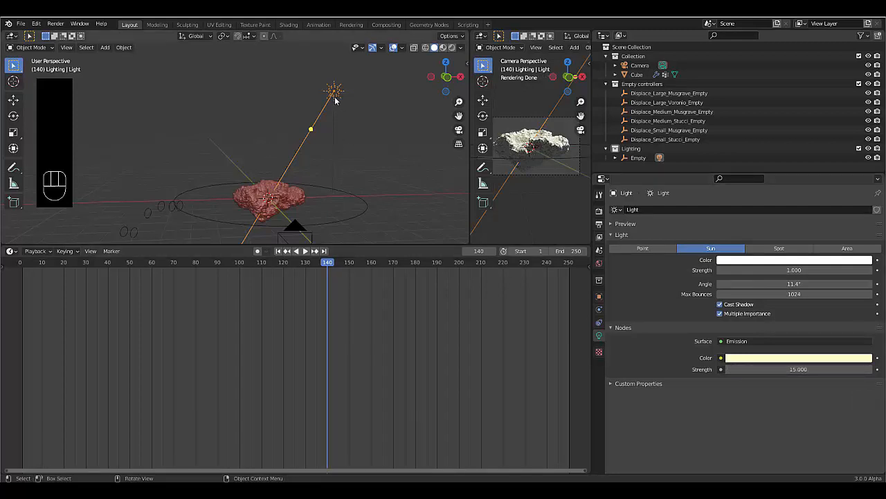
# - Duplicate the sun light in front view, placing the copy about 8.2 m toward negative X and 8.3 m lower, below the rock
pyautogui.press('KP_1')
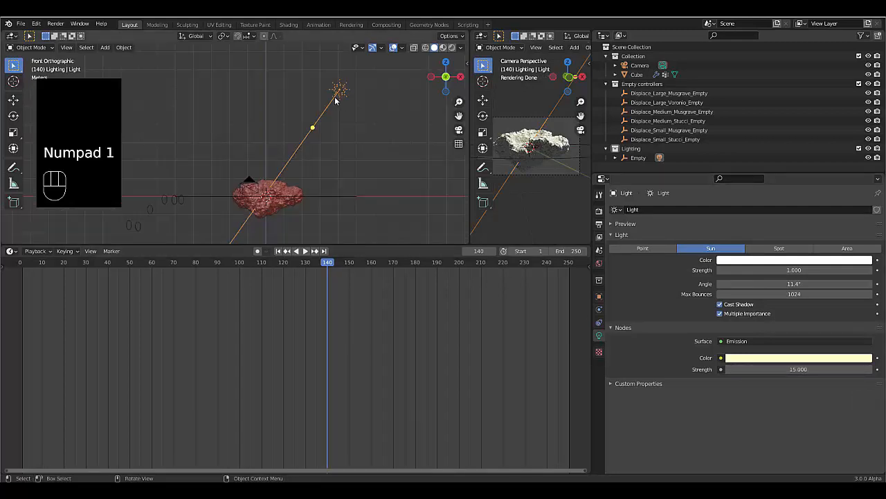
pyautogui.press('shift')
pyautogui.hotkey('shift', 'd')
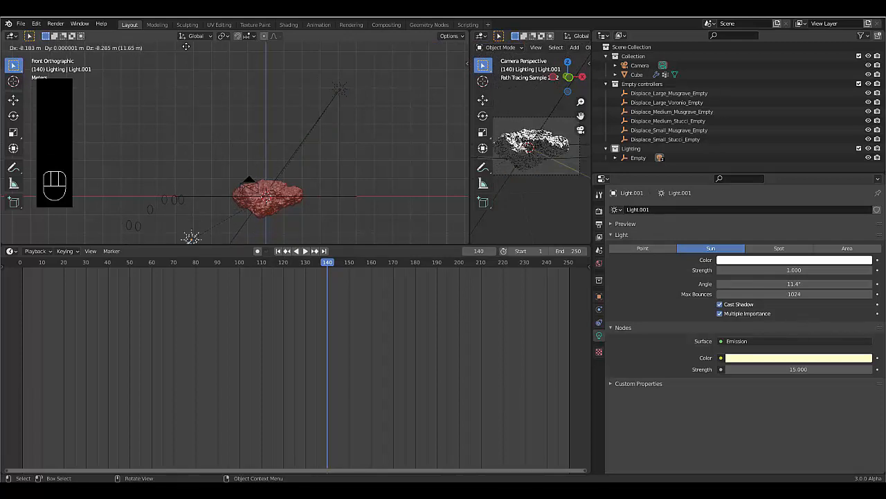
pyautogui.click(187, 46)
pyautogui.scroll(-5, 216, 105)
pyautogui.scroll(1, 165, 164)
pyautogui.scroll(3, 164, 166)
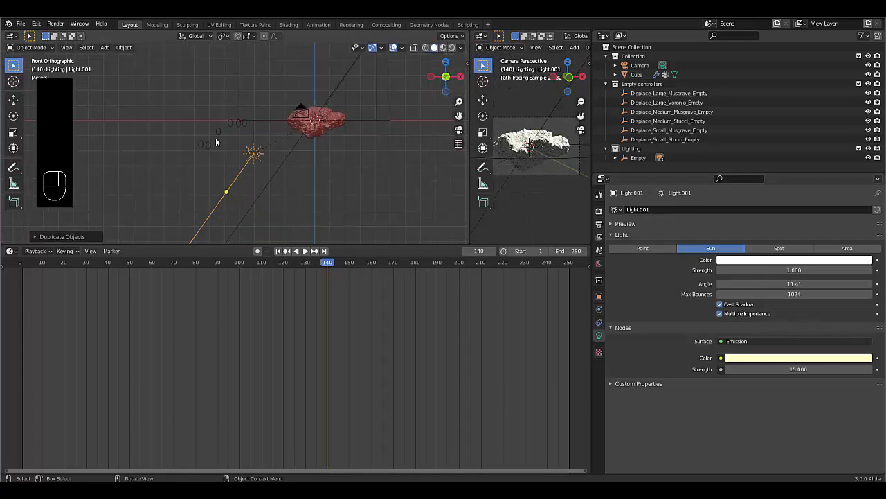
# - Move the duplicated sun farther down and outward in front view, and rotate it to shine up toward the rock
pyautogui.press('g')
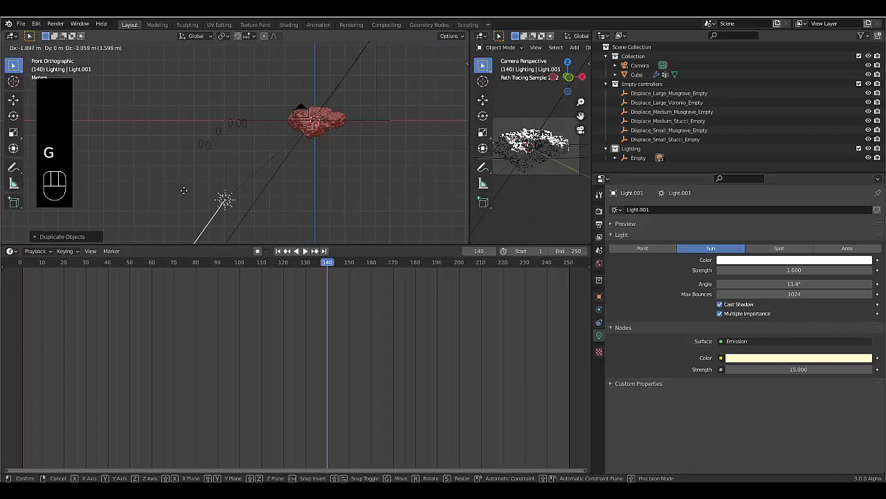
pyautogui.click(185, 194)
pyautogui.press('r')
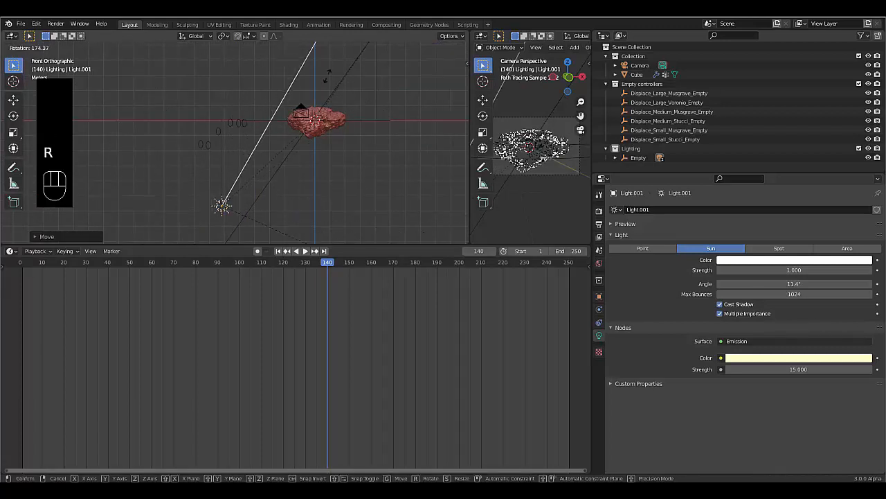
pyautogui.click(316, 198)
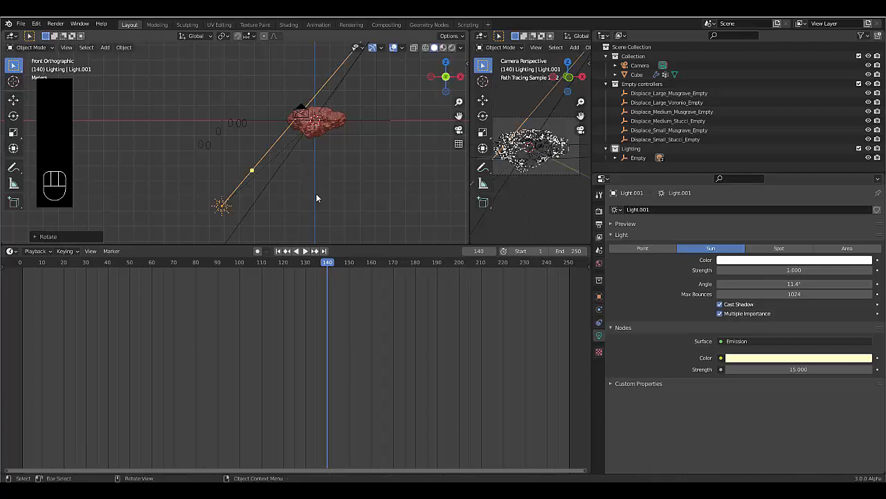
# - In top view, move the duplicated sun behind the rock and rotate it about 41° to aim at the rock
pyautogui.press('KP_7')
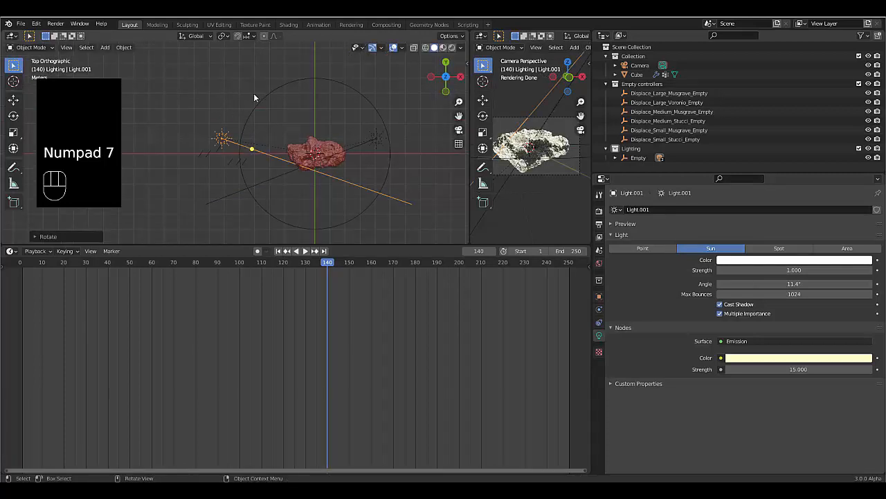
pyautogui.press('g')
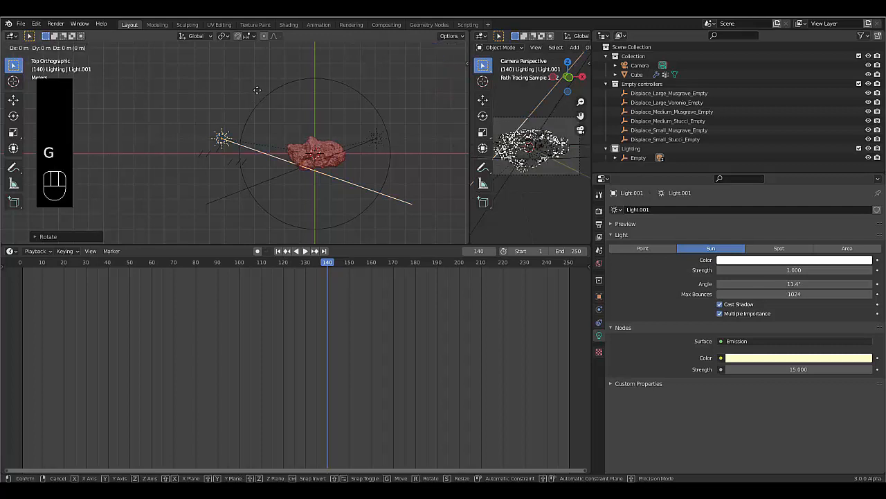
pyautogui.click(323, 250)
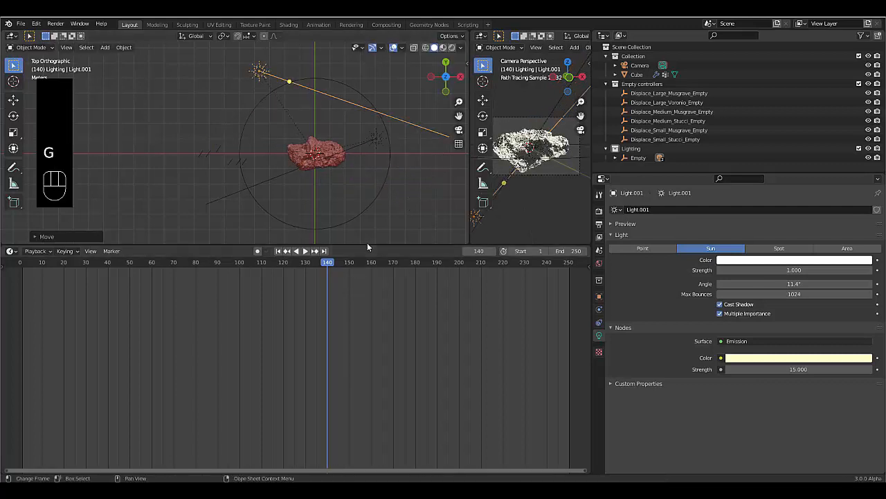
pyautogui.press('r')
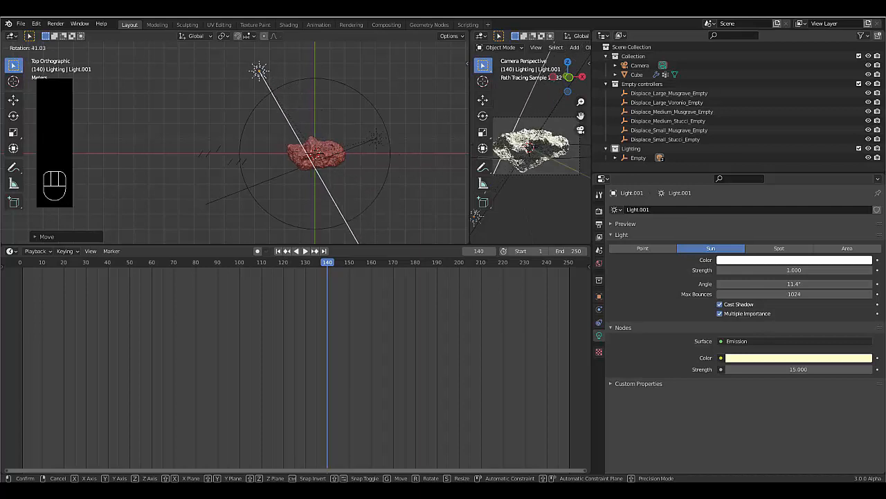
pyautogui.click(218, 91)
pyautogui.scroll(-3, 217, 92)
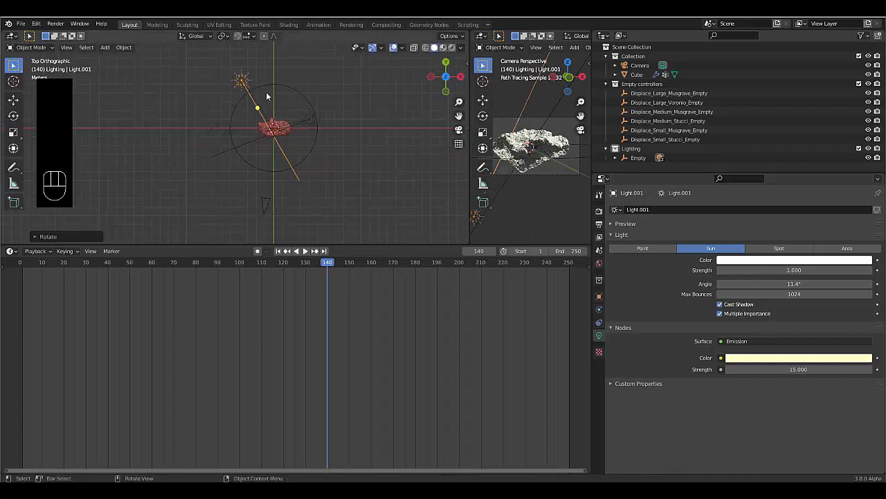
# - Rotate the original sun in top view and move it about 2.1 m in X and 3.4 m in Y, aiming at the rock
pyautogui.click(309, 115)
pyautogui.scroll(2, 324, 77)
pyautogui.press('r')
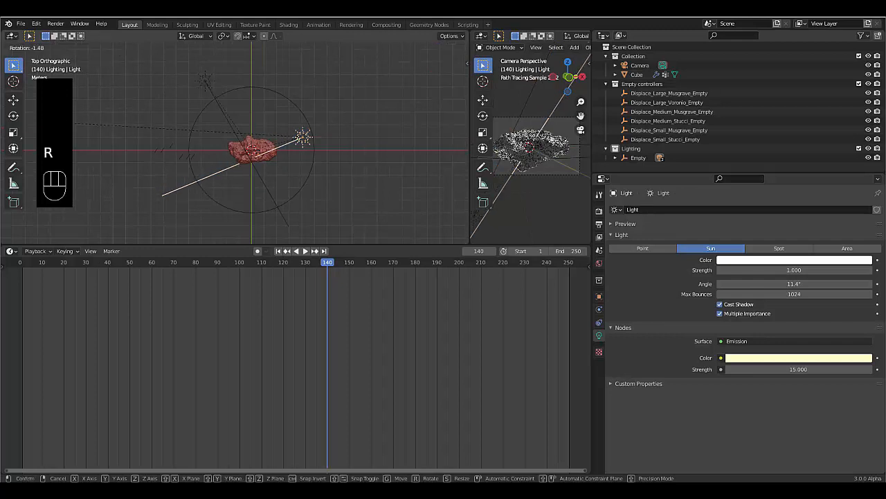
pyautogui.click(85, 193)
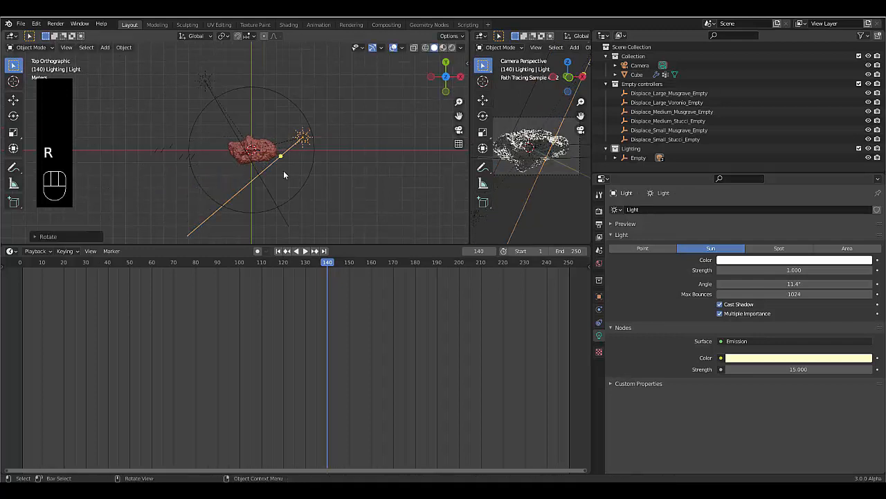
pyautogui.press('g')
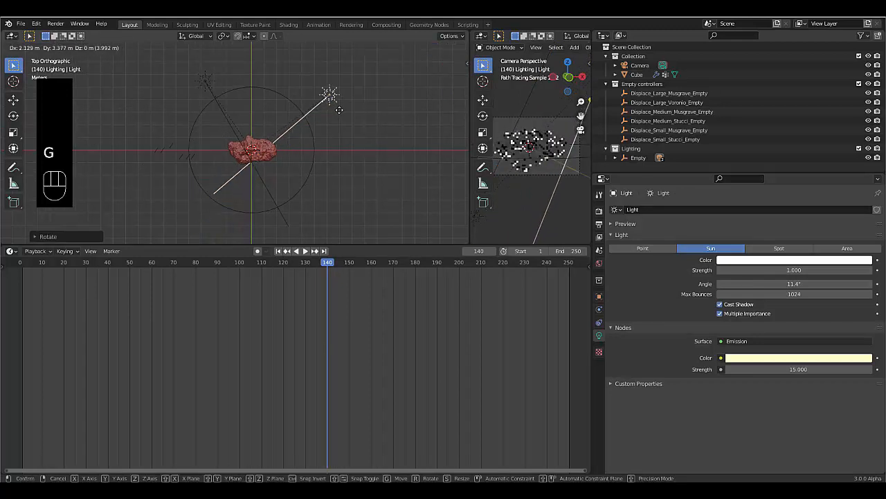
pyautogui.click(339, 110)
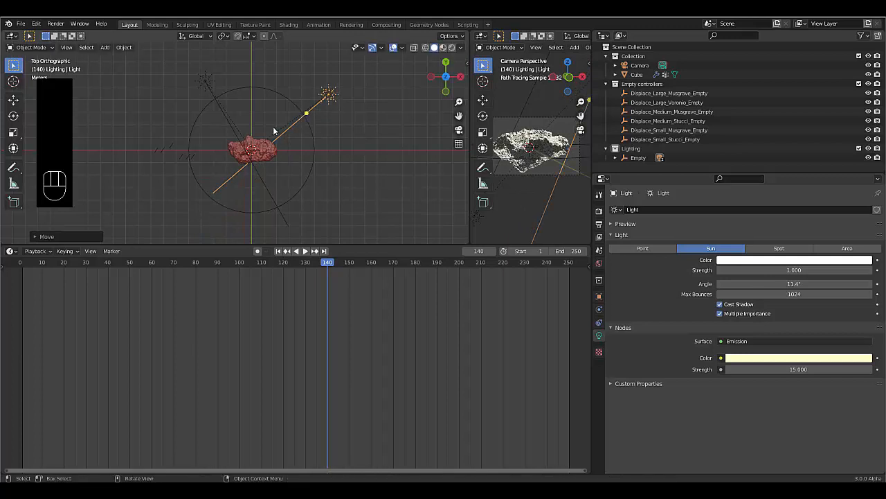
# - Duplicate the original sun in top view, place the copy in front of the rock and rotate it to point straight back along Y
pyautogui.hotkey('shift', 'd')
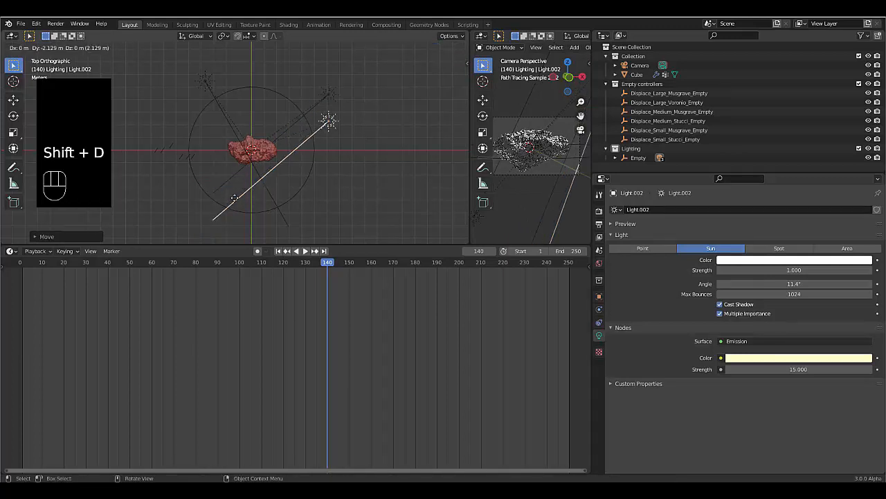
pyautogui.click(195, 69)
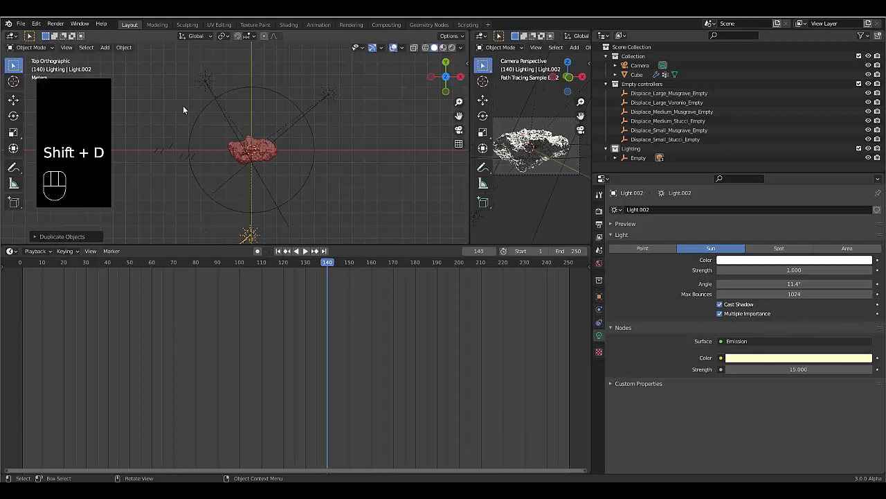
pyautogui.press('r')
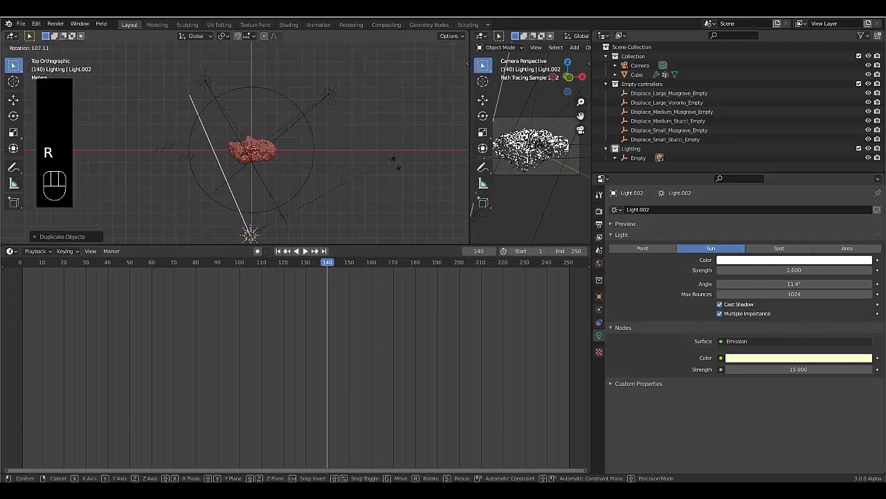
pyautogui.click(356, 175)
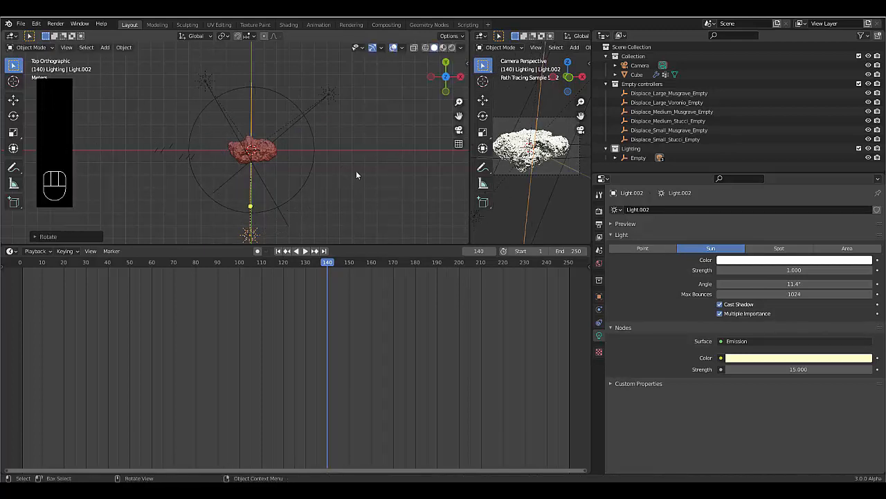
# - Rotate the front sun in right side view so that its beam tilts upward
pyautogui.press('KP_3')
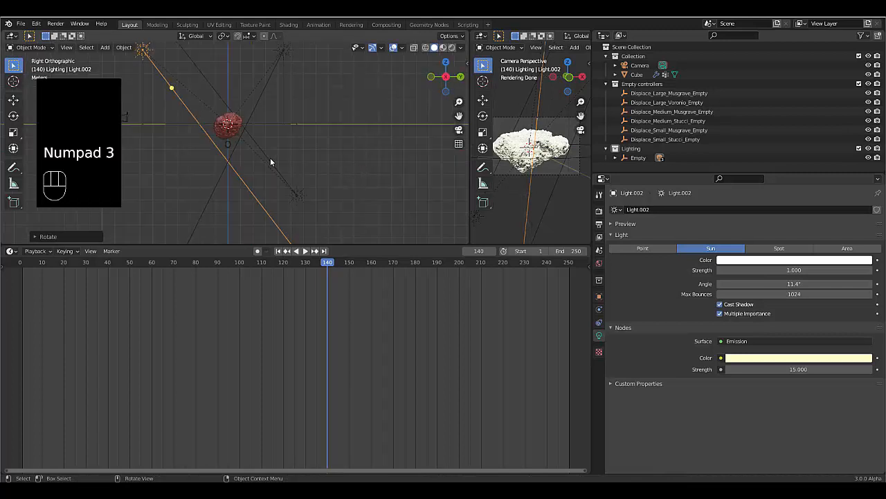
pyautogui.press('r')
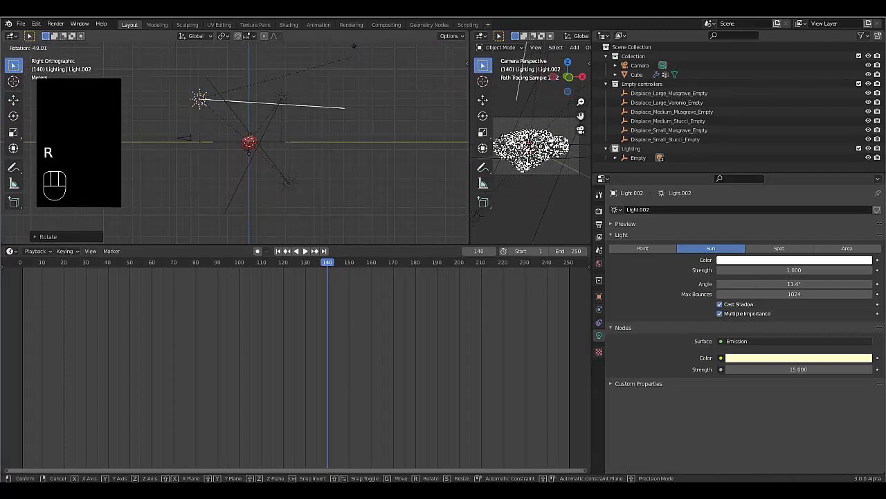
pyautogui.click(285, 124)
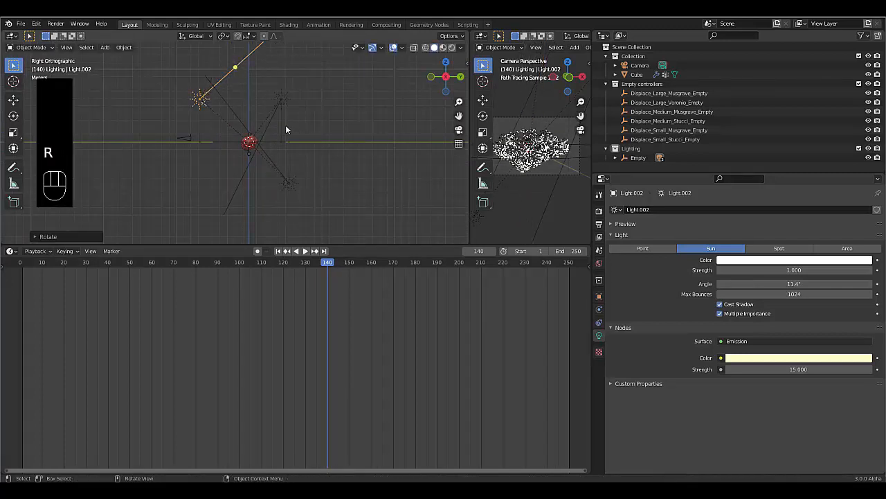
# - Move the front sun about 16 m down in right side view, below the rock, and change its emission color to pale blue
pyautogui.press('g')
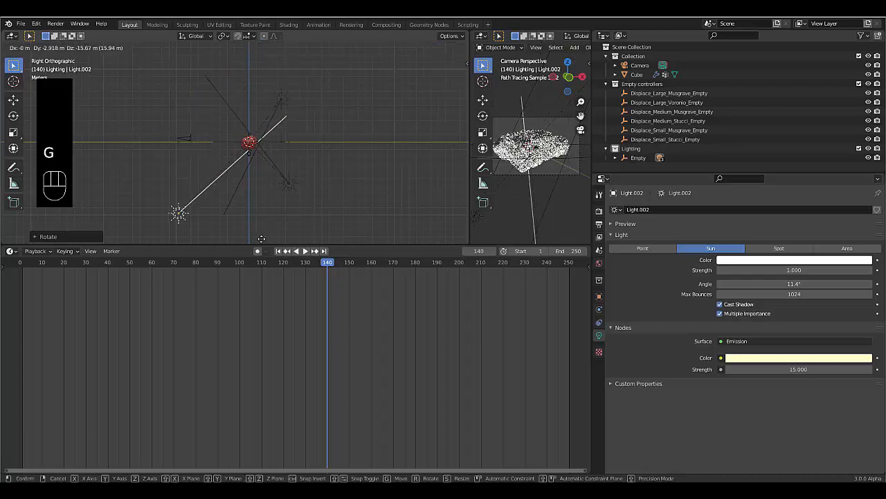
pyautogui.click(274, 242)
pyautogui.click(736, 358)
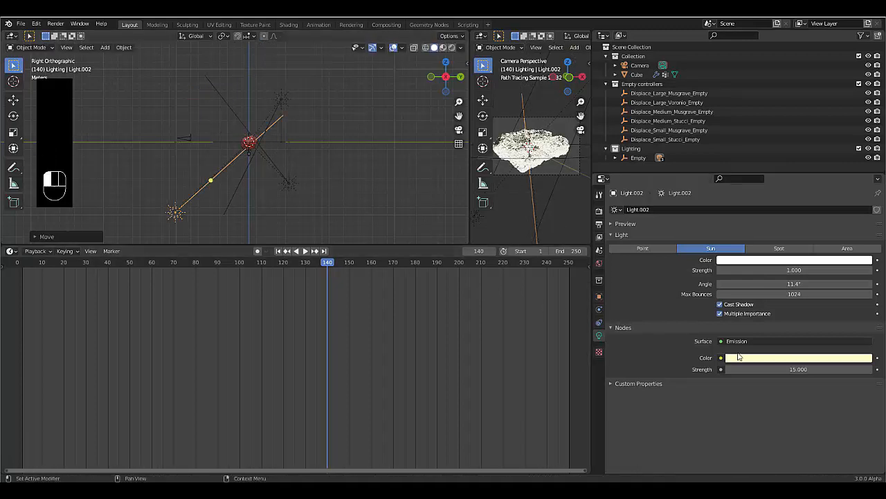
pyautogui.click(828, 252)
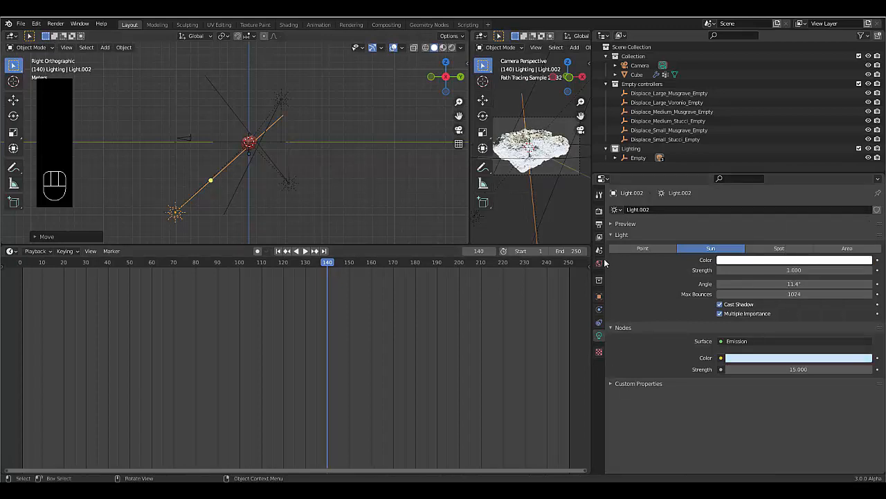
# - Reduce the pale blue sun's emission strength, trying 0.8 first and settling on 0.2
pyautogui.click(802, 369)
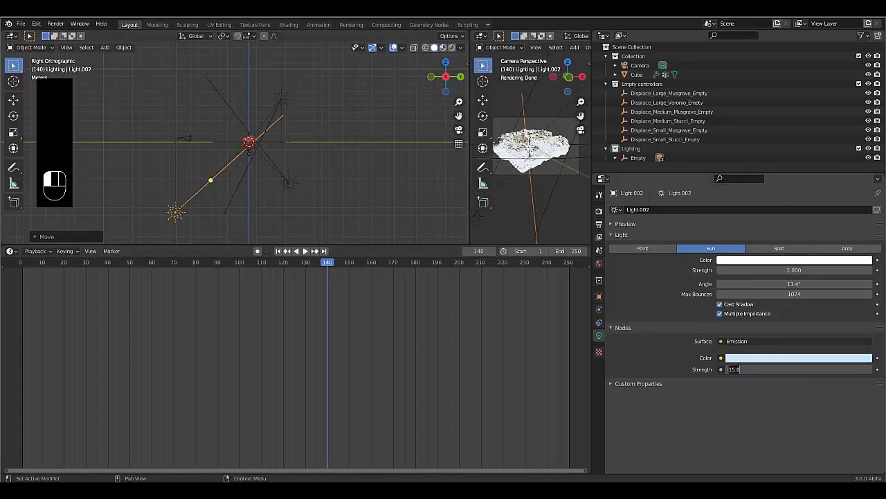
pyautogui.write('0.8')
pyautogui.press('Return')
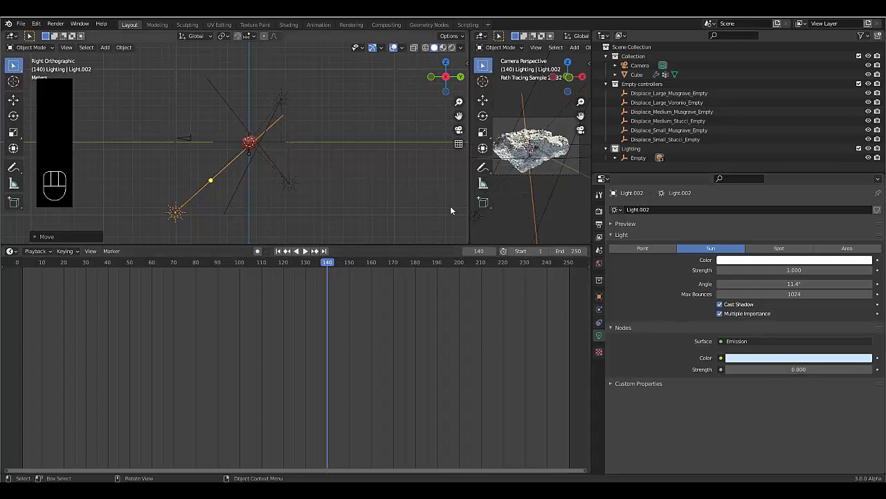
pyautogui.scroll(2, 515, 169)
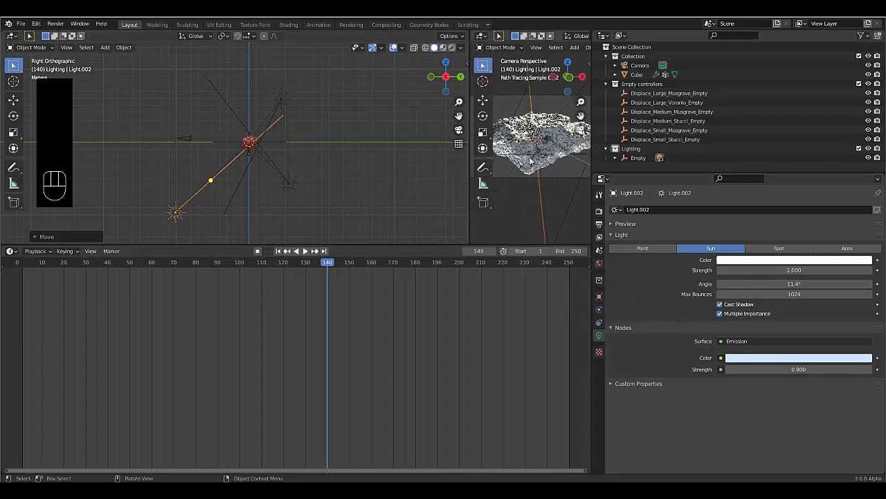
pyautogui.click(792, 373)
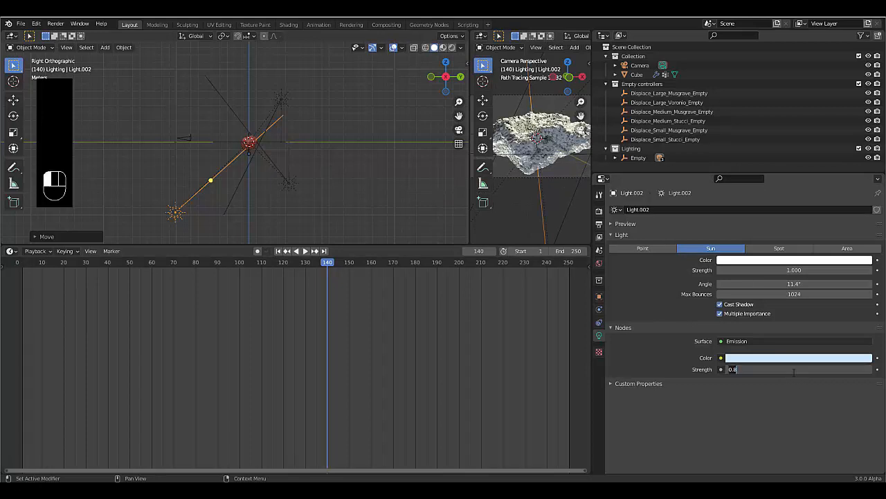
pyautogui.write('0.2')
pyautogui.press('Return')
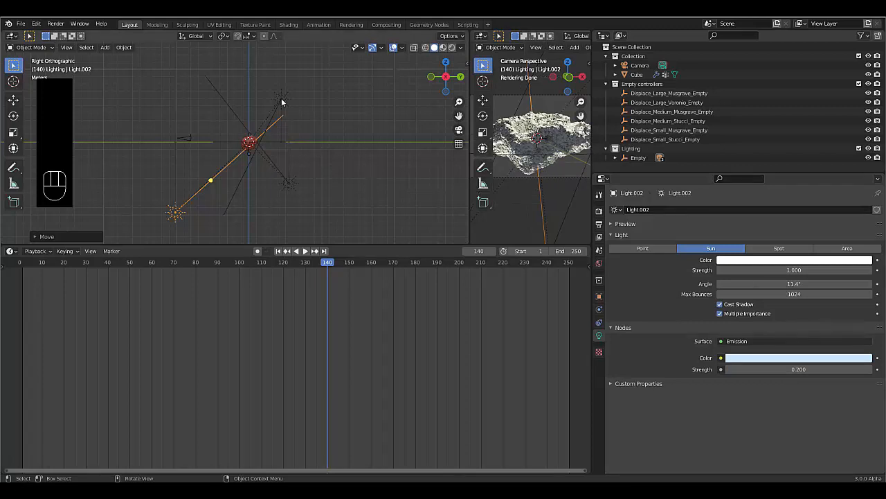
# - Rotate the sun behind and below the rock in right side view until its beam runs nearly horizontal
pyautogui.click(293, 185)
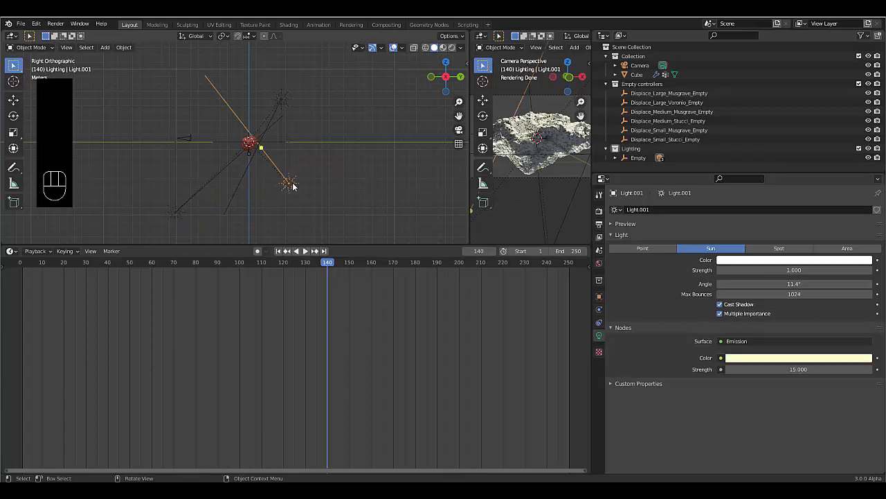
pyautogui.press('KP_3')
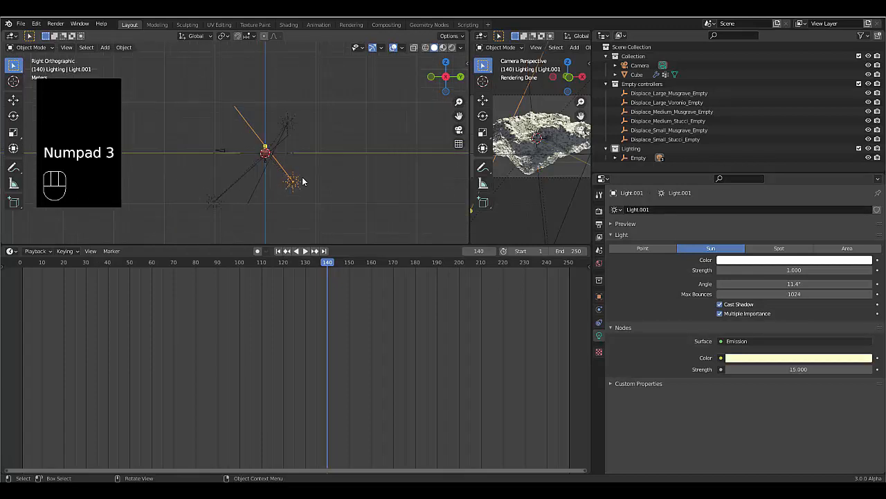
pyautogui.press('r')
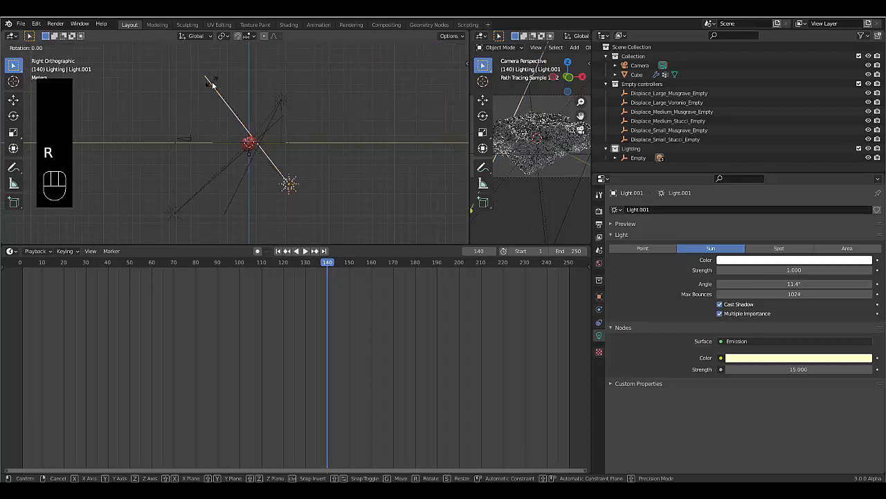
pyautogui.click(163, 165)
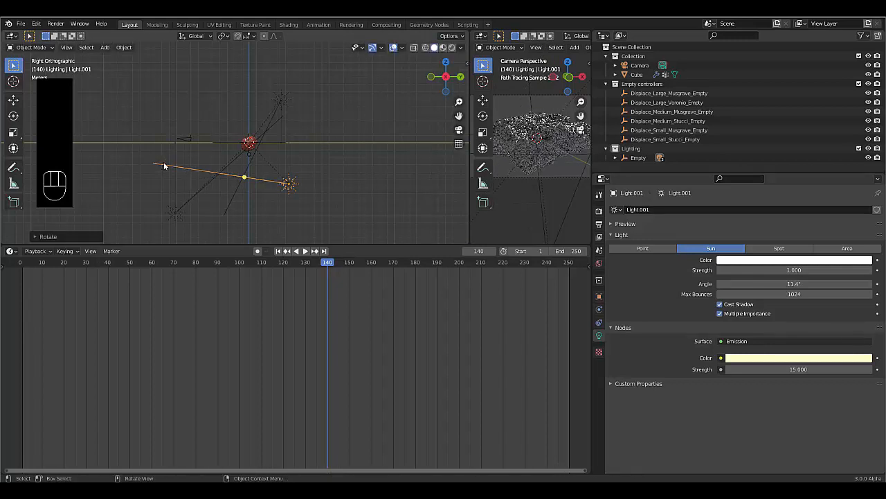
pyautogui.press('KP_7')
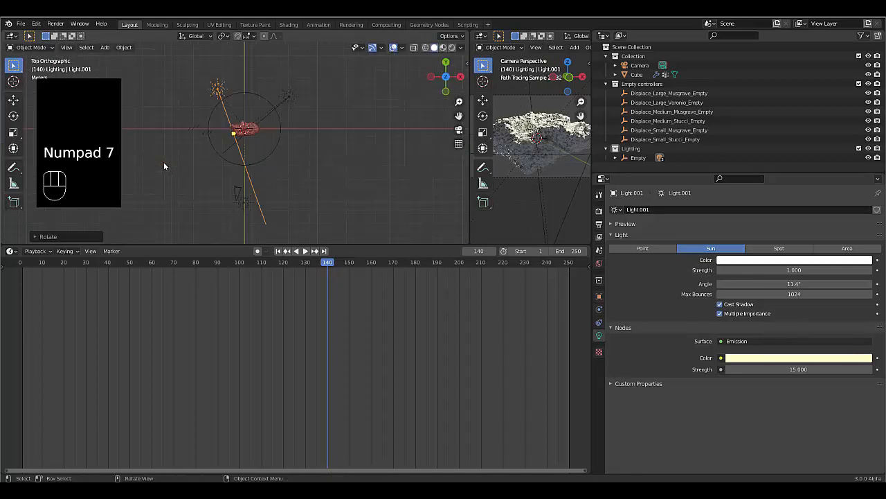
pyautogui.press('KP_3')
pyautogui.press('r')
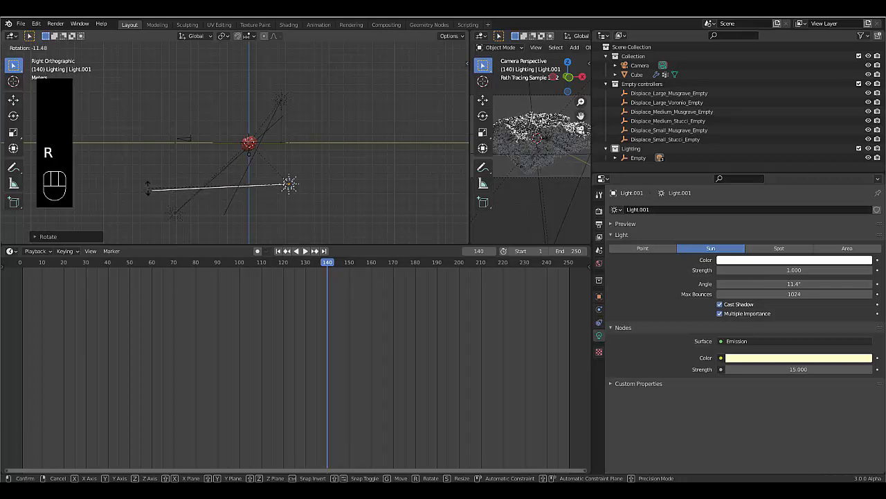
pyautogui.click(150, 187)
# - Rotate the rear sun in top view so its beam runs nearly parallel to the X axis, and widen the camera viewport
pyautogui.press('KP_7')
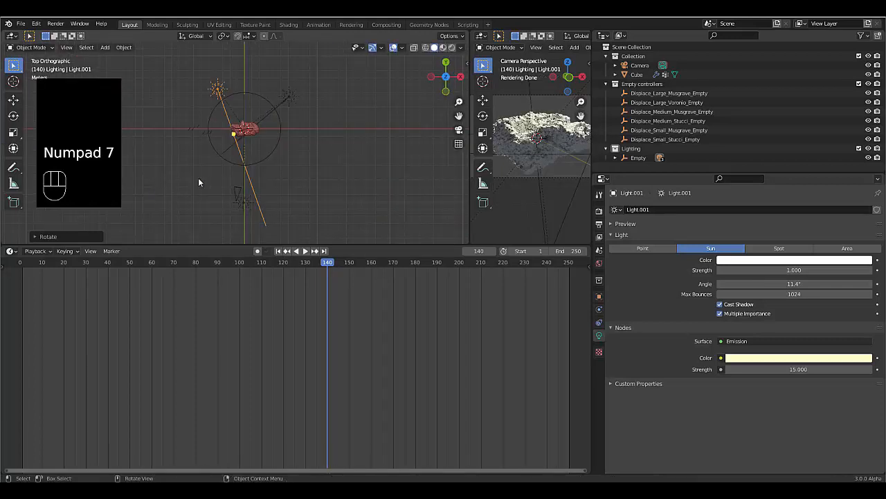
pyautogui.press('r')
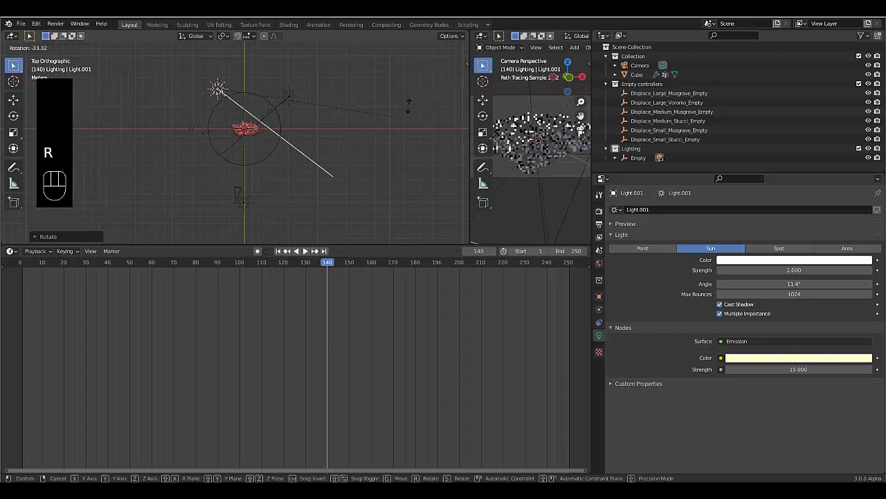
pyautogui.click(448, 200)
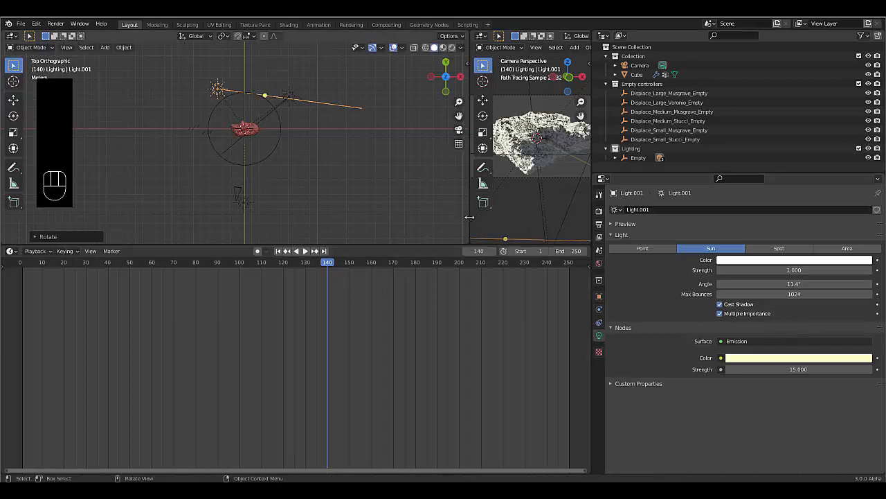
pyautogui.moveTo(470, 217); pyautogui.dragTo(413, 209)
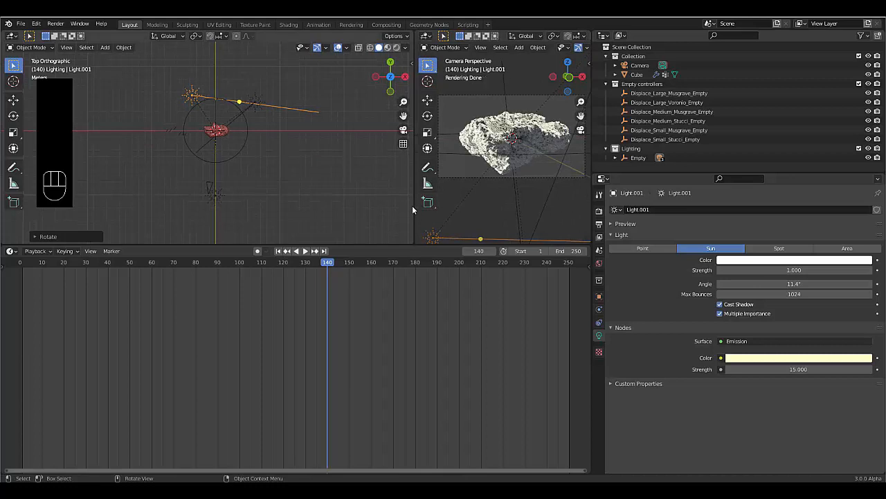
# - Try rotating the circle empty that controls the lights around the rock in top view
pyautogui.click(240, 145)
pyautogui.press('r')
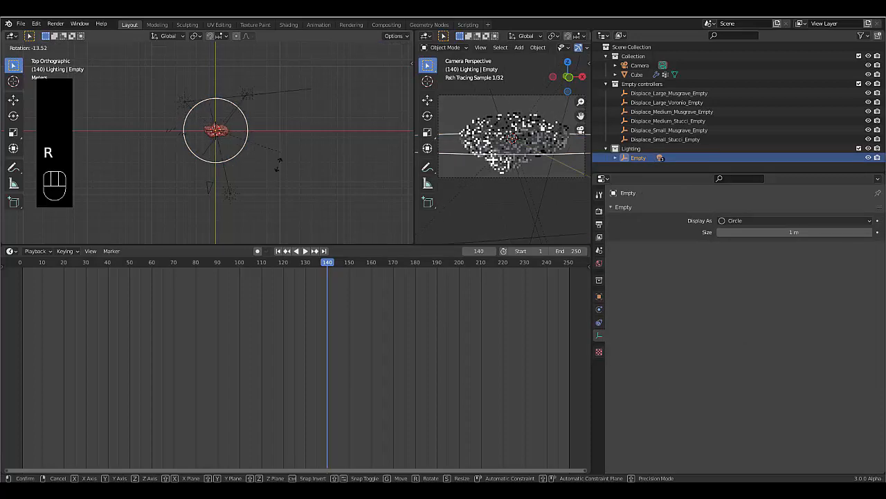
pyautogui.click(163, 136)
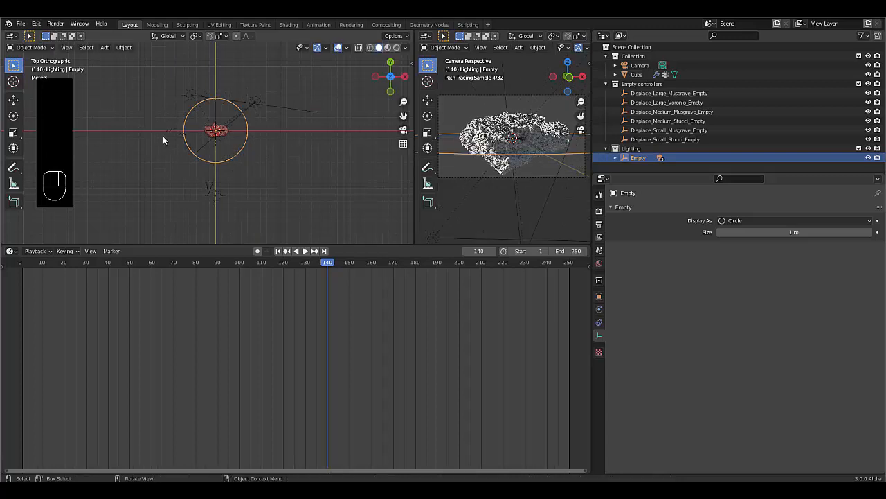
pyautogui.scroll(2, 160, 137)
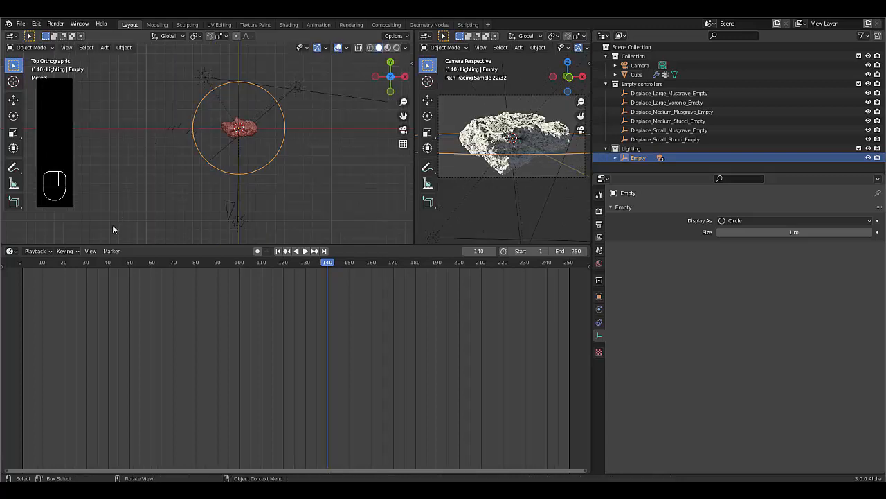
# - Replace the timeline with the Shader Editor and select the rock to bring up its material nodes
pyautogui.click(11, 251)
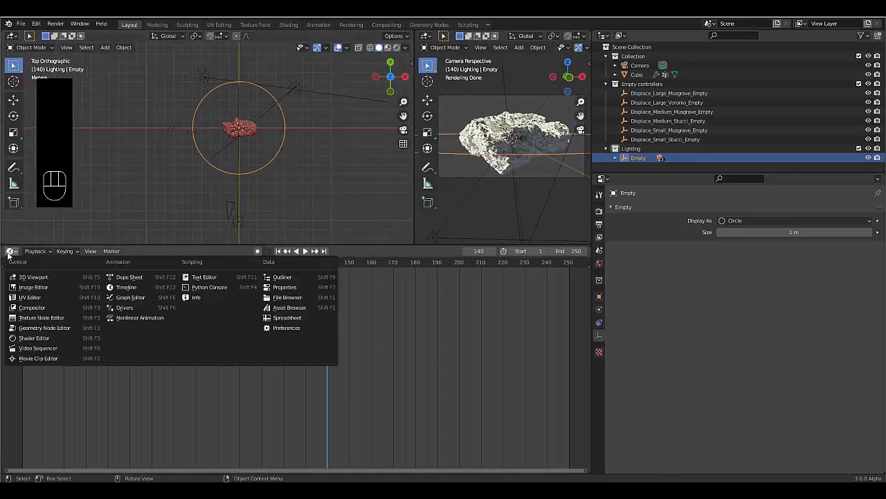
pyautogui.click(40, 338)
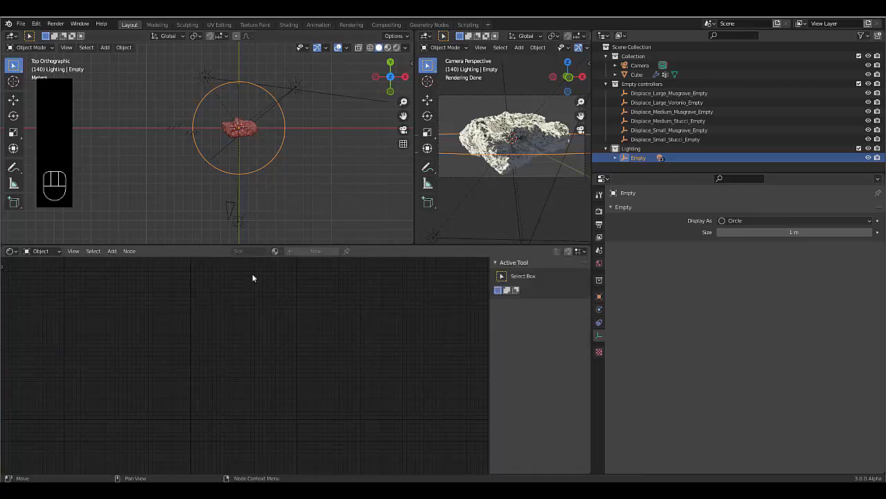
pyautogui.click(245, 132)
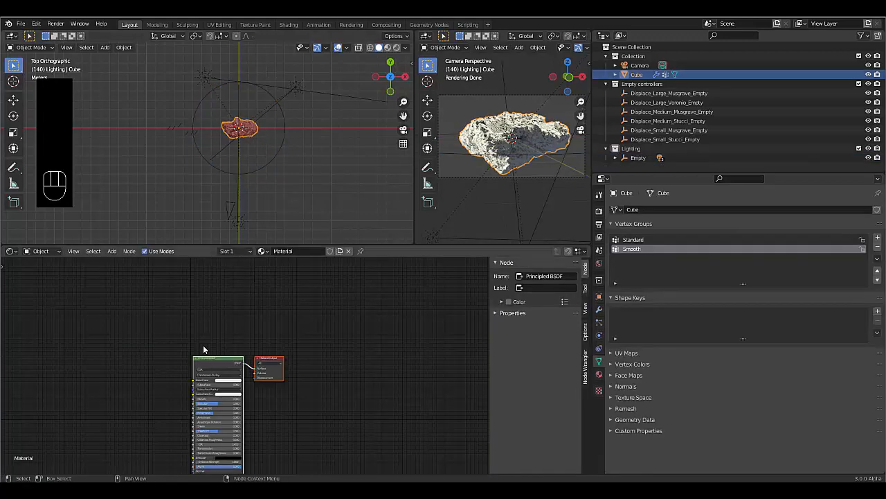
pyautogui.scroll(4, 137, 383)
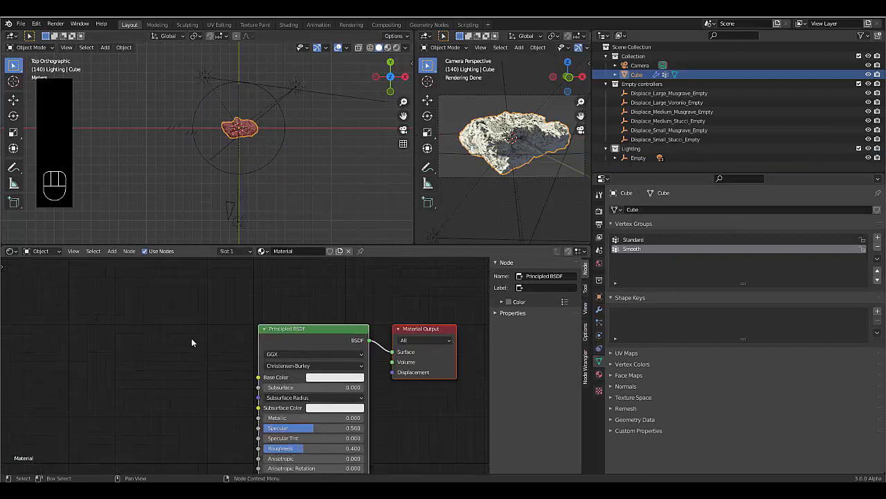
# - Use an Environment Texture as the color of the world background
pyautogui.click(599, 263)
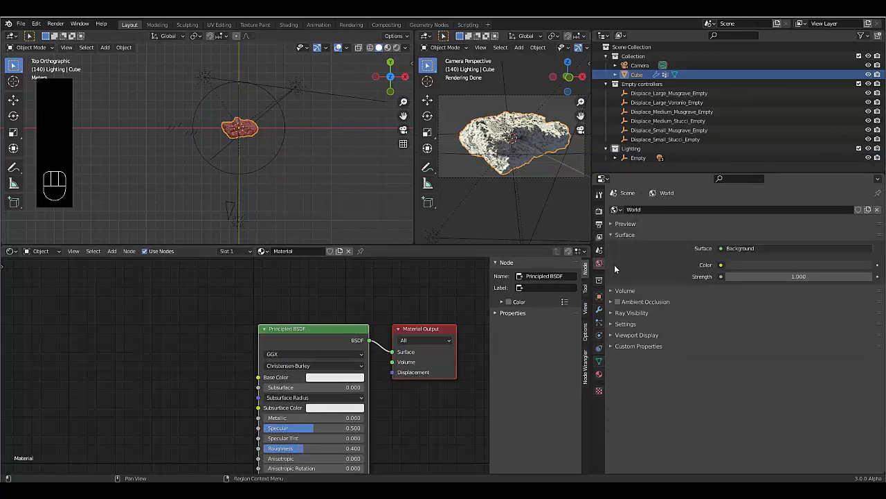
pyautogui.click(721, 265)
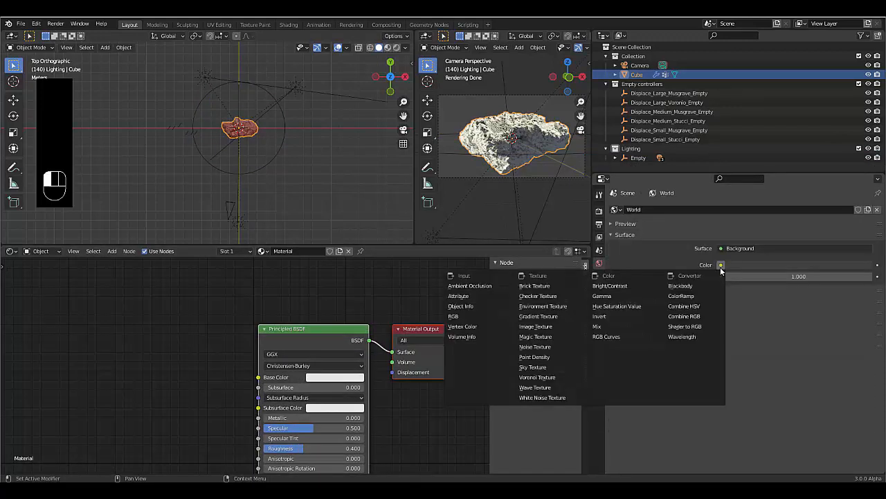
pyautogui.click(543, 307)
# - Load starmap_g16k.tif from the Downloads folder into the world's environment texture
pyautogui.click(795, 276)
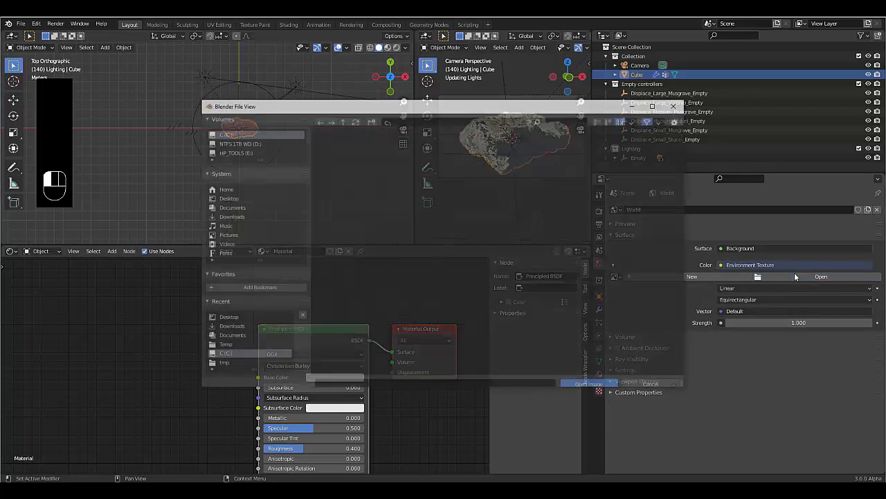
pyautogui.click(229, 216)
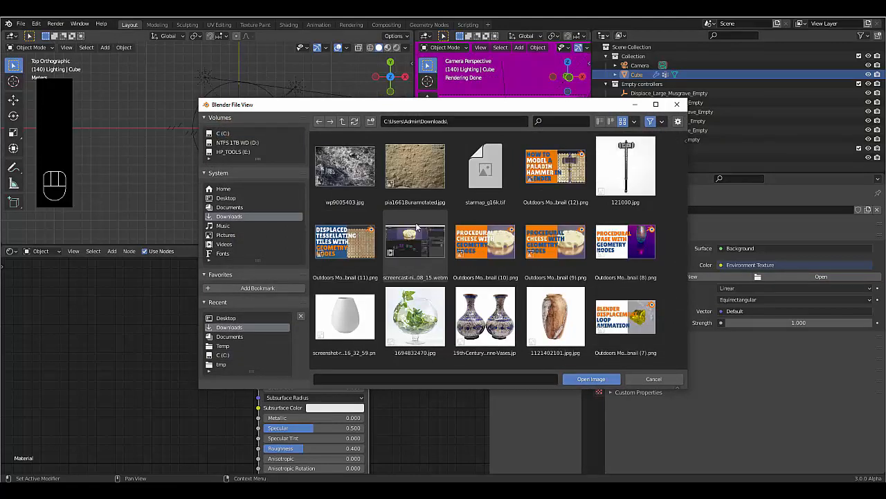
pyautogui.scroll(-5, 433, 244)
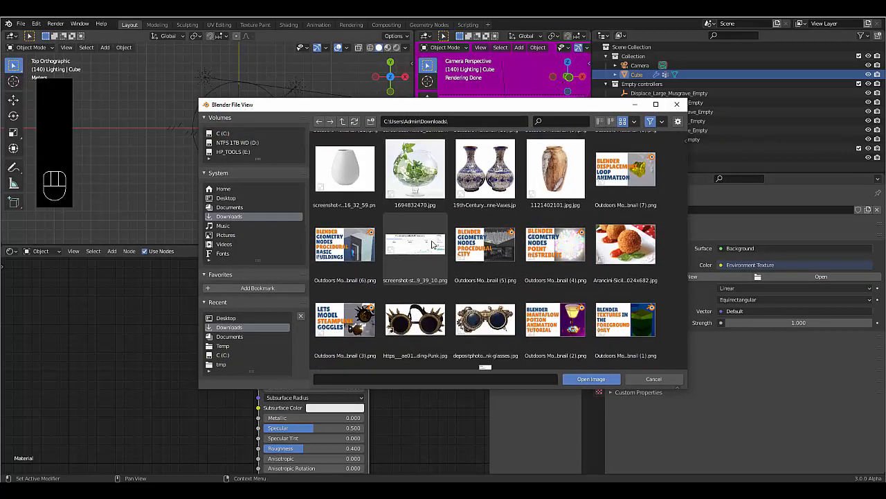
pyautogui.click(234, 199)
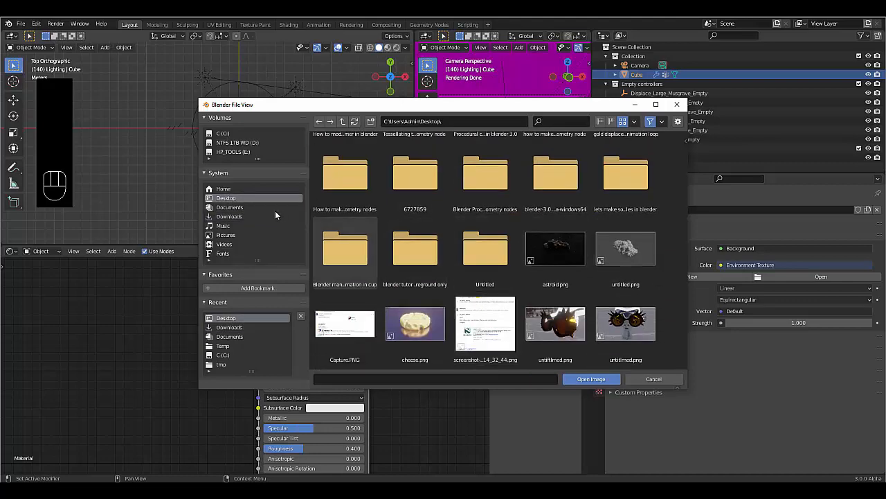
pyautogui.click(242, 215)
pyautogui.scroll(-5, 391, 253)
pyautogui.scroll(-5, 394, 254)
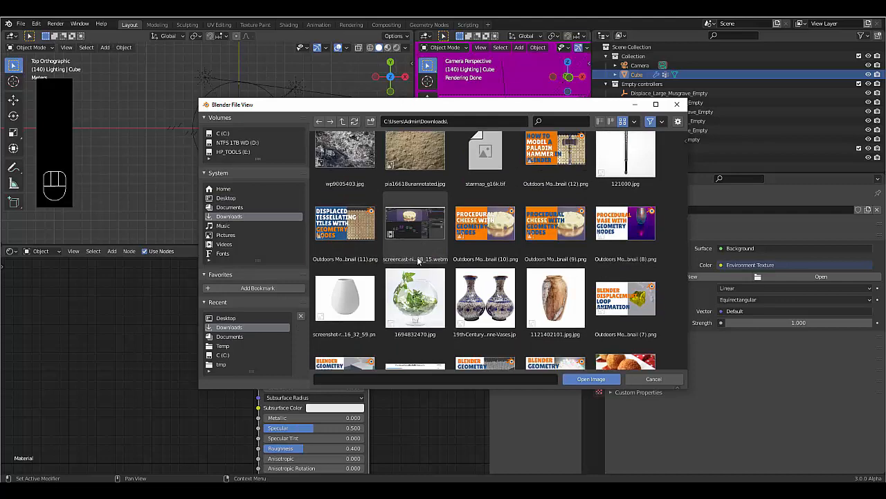
pyautogui.scroll(5, 417, 259)
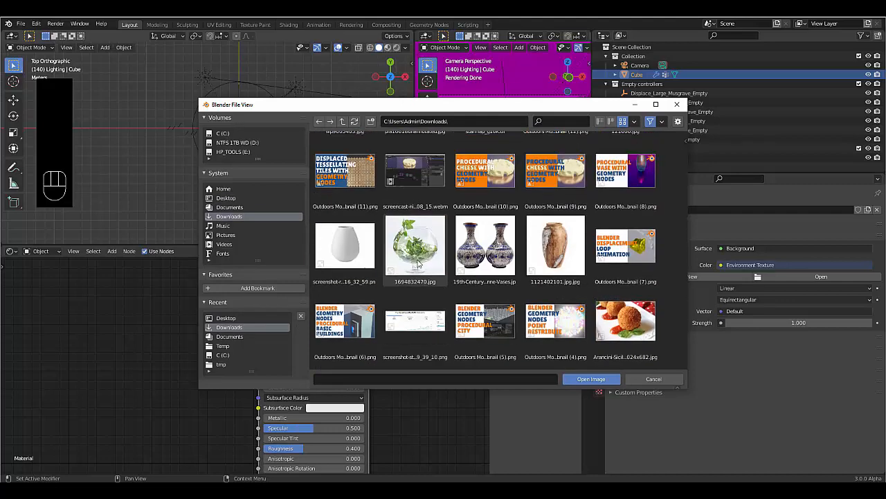
pyautogui.doubleClick(475, 205)
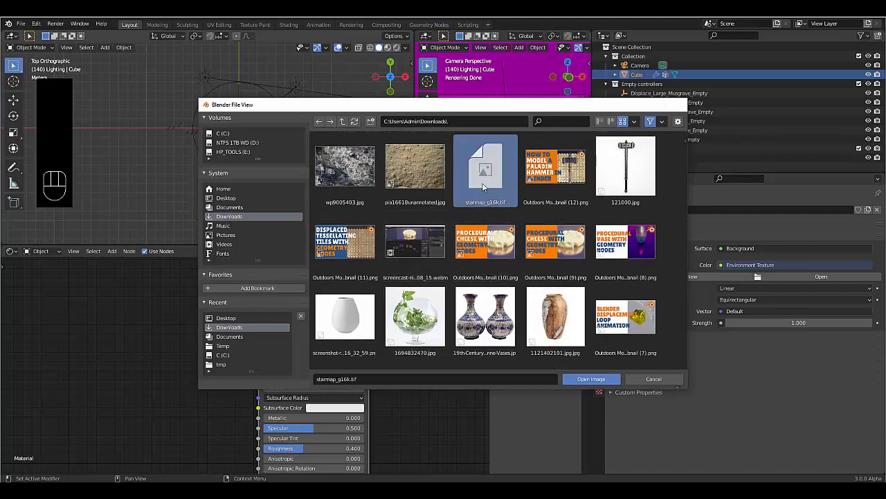
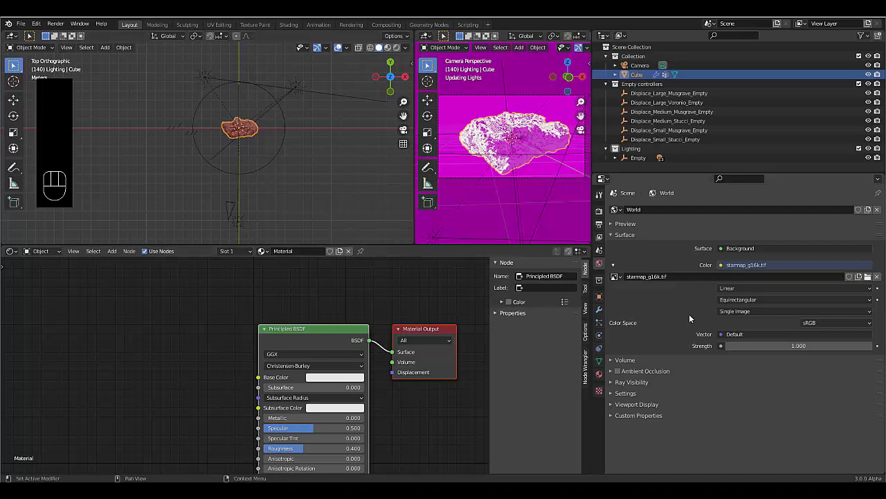
# - Examine the star map background around the rock in the rendered view, finishing in the camera view
pyautogui.moveTo(546, 178)
pyautogui.mouseDown(button='middle')
pyautogui.moveTo(516, 160)
pyautogui.moveTo(554, 166)
pyautogui.mouseUp(button='middle')
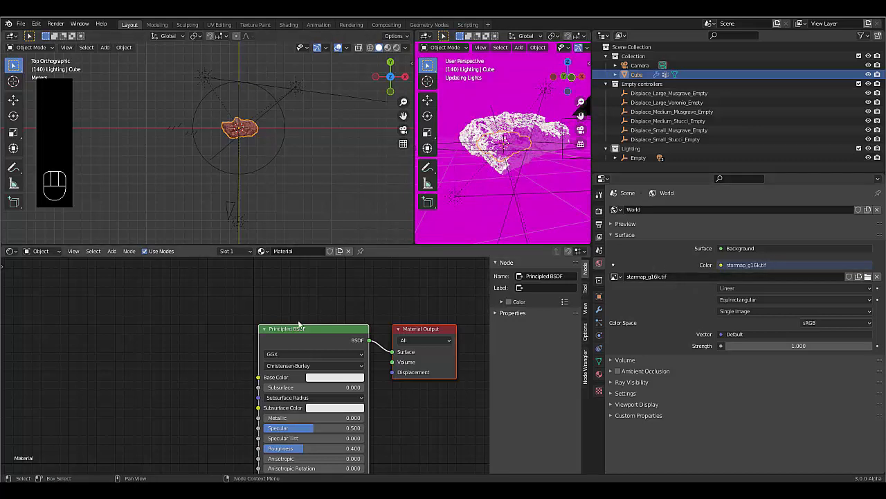
pyautogui.scroll(-1, 239, 367)
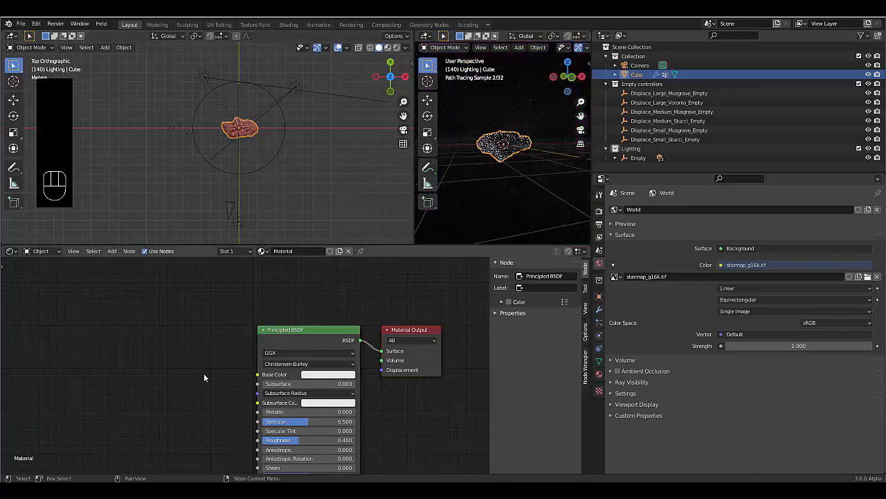
pyautogui.scroll(-1, 202, 366)
pyautogui.scroll(1, 203, 367)
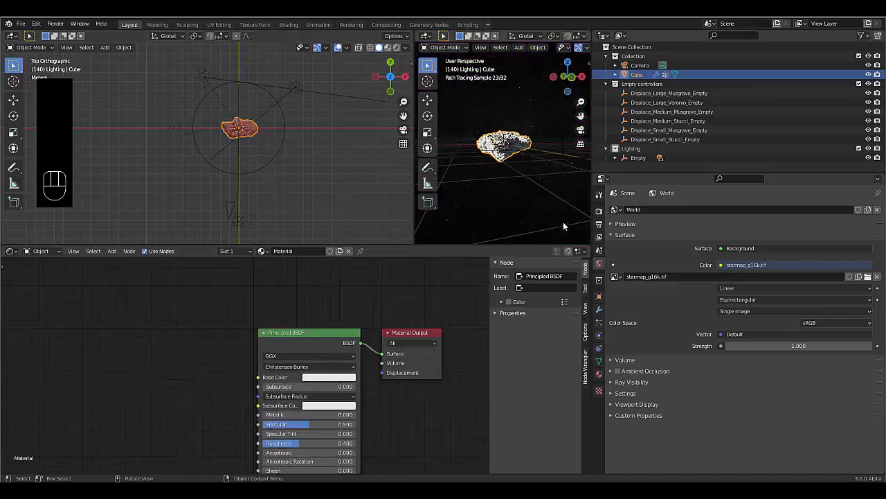
pyautogui.click(581, 130)
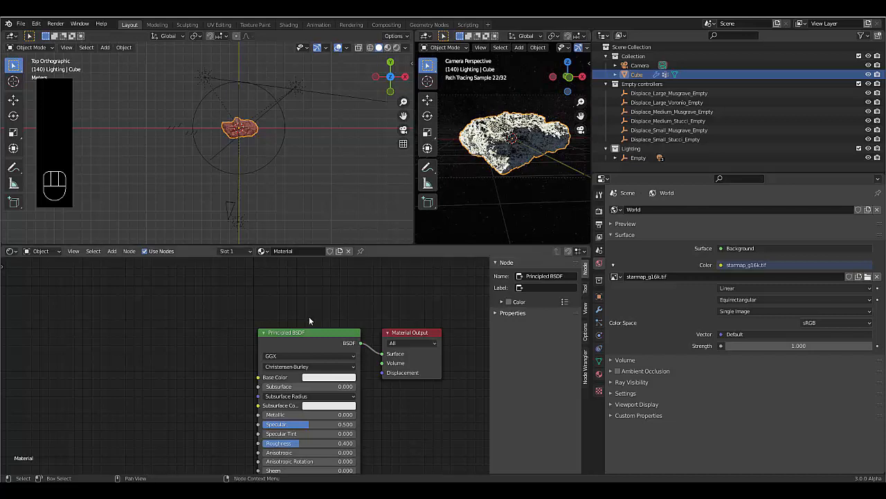
pyautogui.scroll(-1, 182, 356)
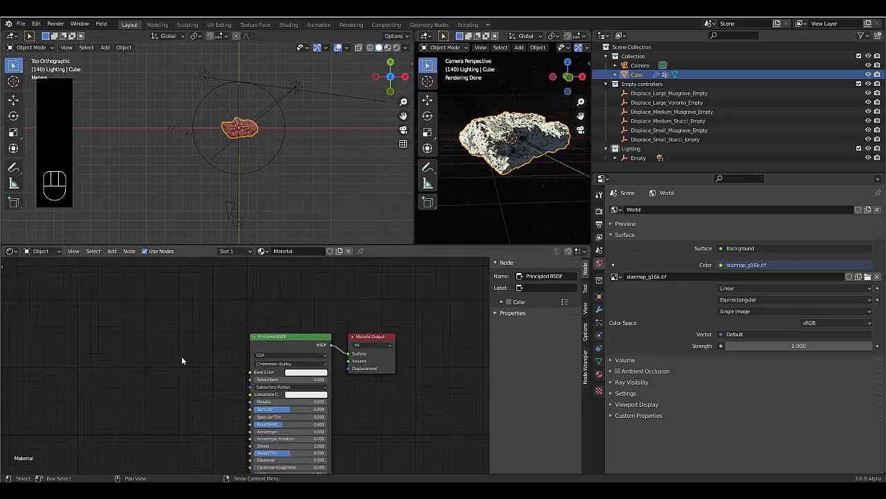
pyautogui.scroll(2, 186, 355)
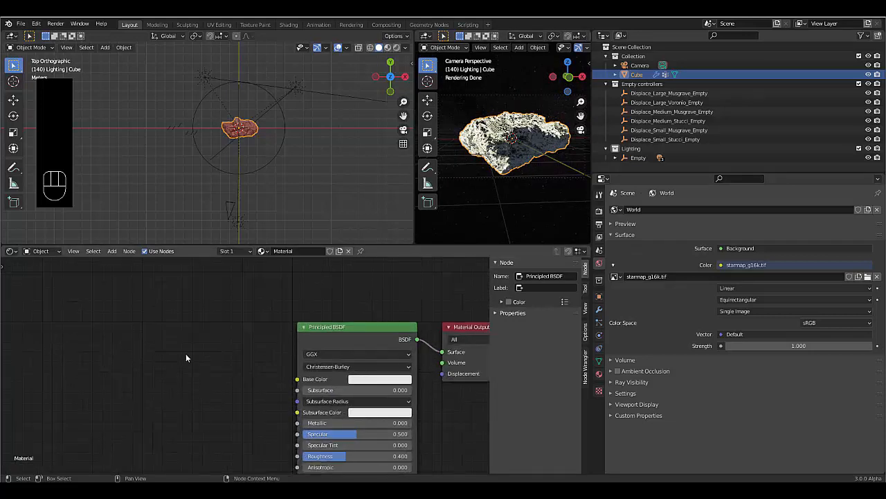
# - Replace the Principled BSDF with a Mix Shader connected to the Surface input of the Material Output
pyautogui.click(349, 334)
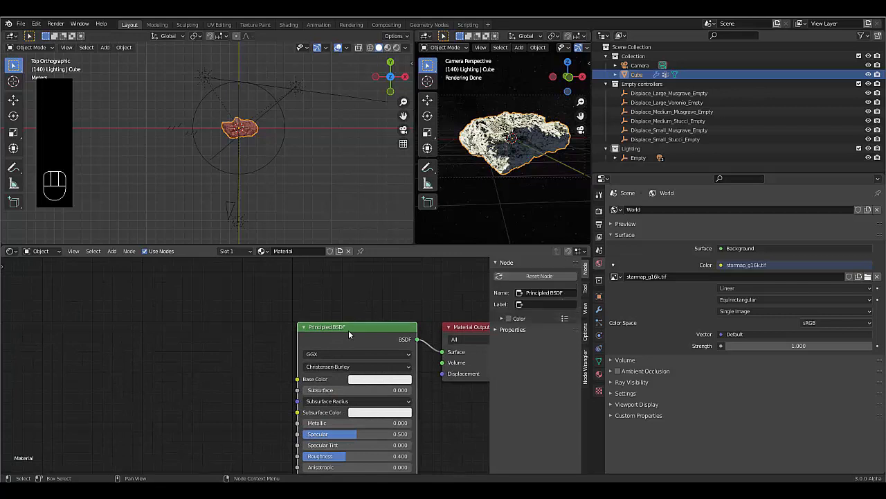
pyautogui.click(367, 379)
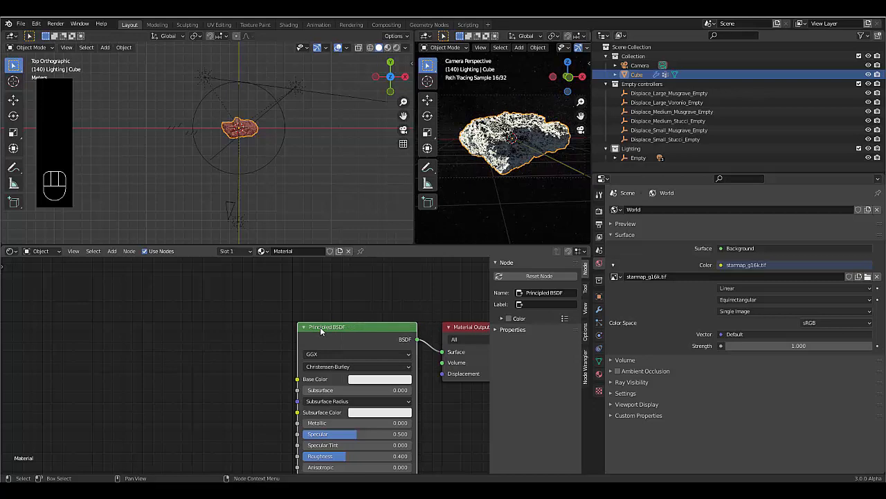
pyautogui.press('x')
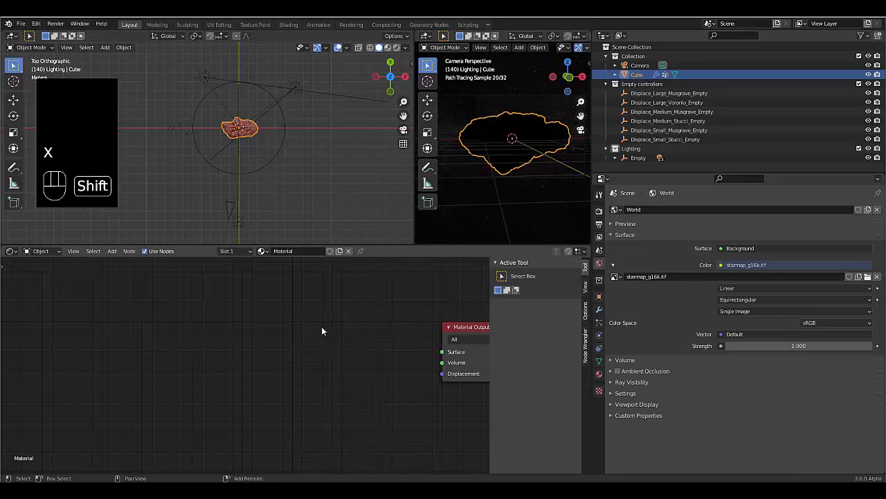
pyautogui.hotkey('shift', 'a')
pyautogui.moveTo(303, 368)
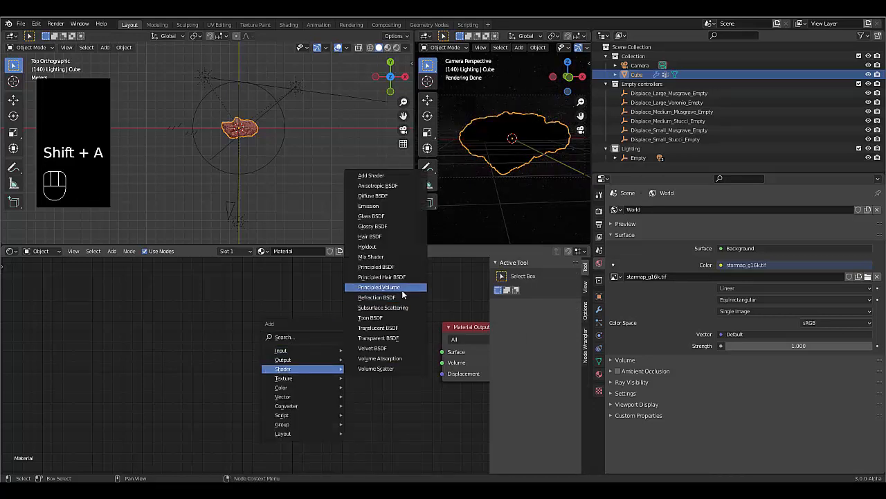
pyautogui.click(389, 256)
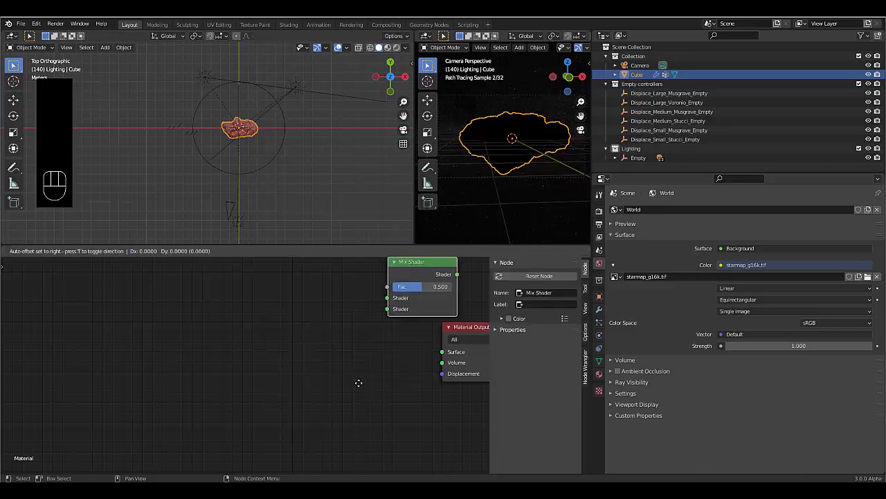
pyautogui.click(312, 324)
pyautogui.moveTo(380, 339); pyautogui.dragTo(452, 353)
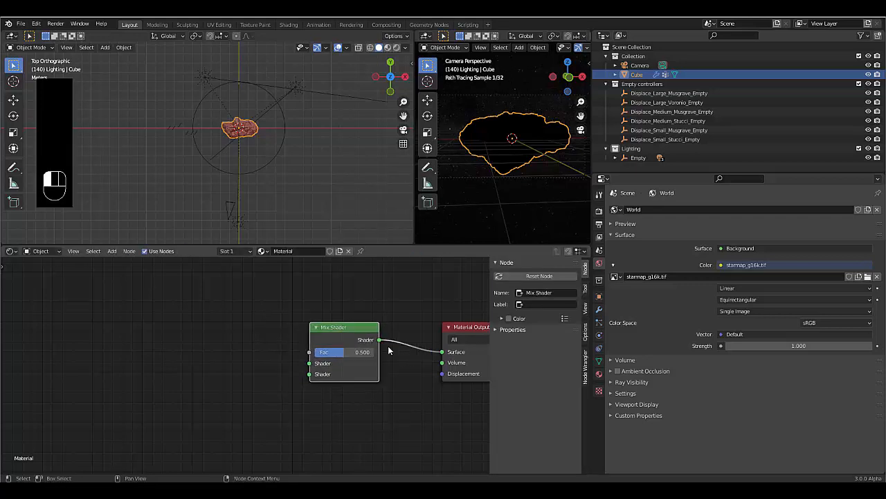
pyautogui.moveTo(347, 333); pyautogui.dragTo(323, 351)
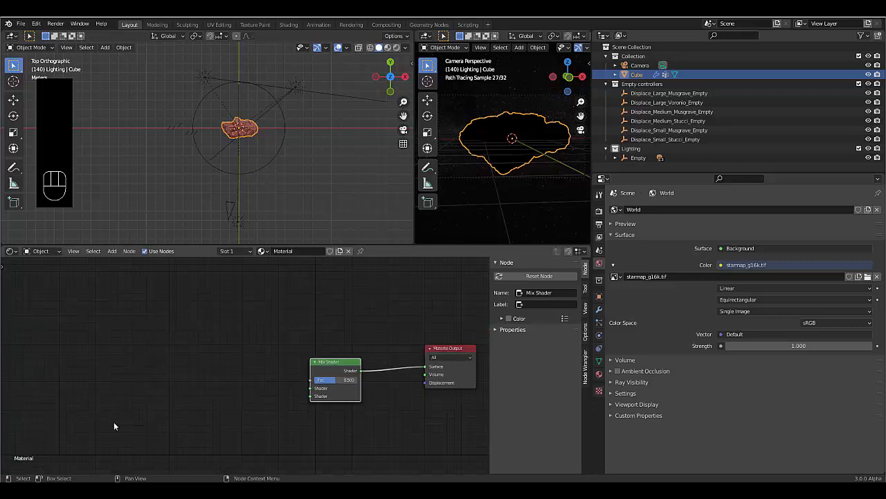
# - Add a Diffuse BSDF and connect it to the first Shader input of the Mix Shader
pyautogui.moveTo(114, 422); pyautogui.dragTo(226, 385, button='middle')
pyautogui.hotkey('shift', 'a')
pyautogui.moveTo(289, 366)
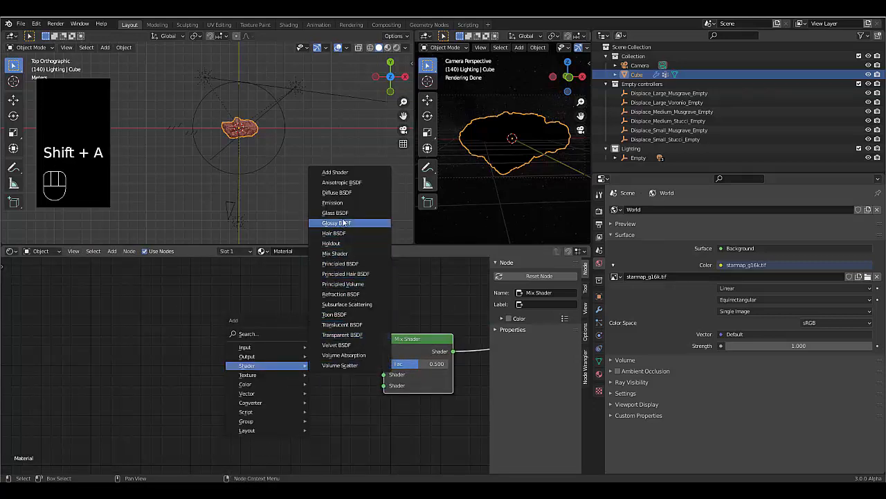
pyautogui.click(346, 193)
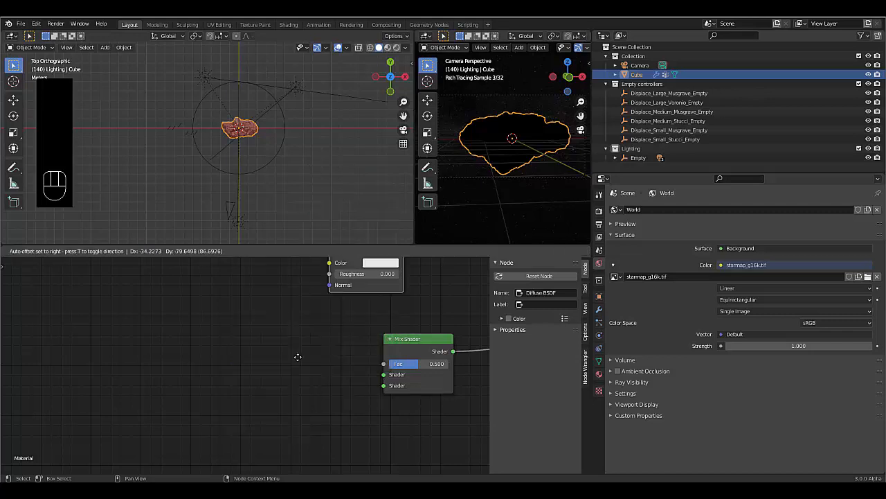
pyautogui.click(252, 363)
pyautogui.moveTo(326, 372); pyautogui.dragTo(382, 375)
# - Add a Glossy BSDF below the Diffuse BSDF and connect it to the Mix Shader's second Shader input
pyautogui.scroll(1, 286, 429)
pyautogui.hotkey('shift', 'a')
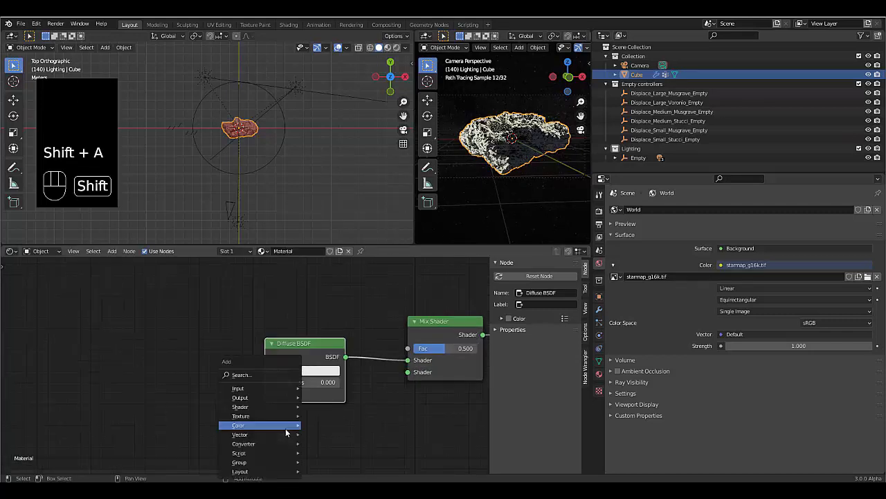
pyautogui.moveTo(272, 407)
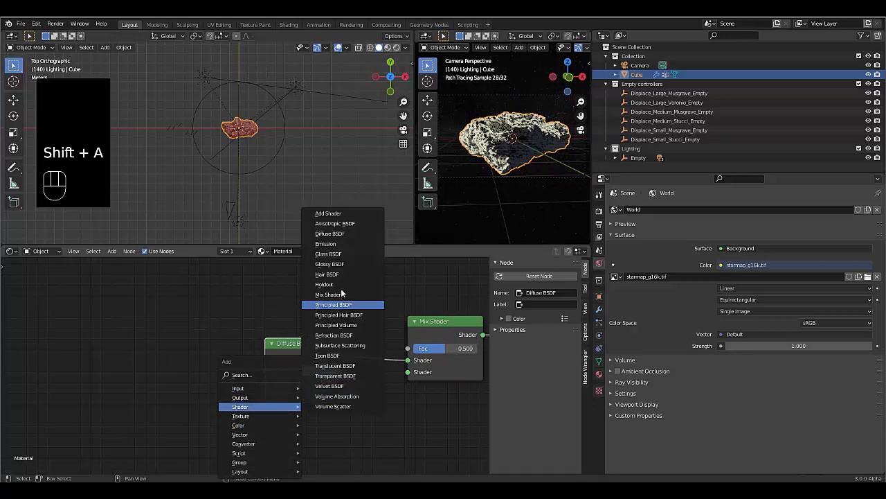
pyautogui.click(339, 263)
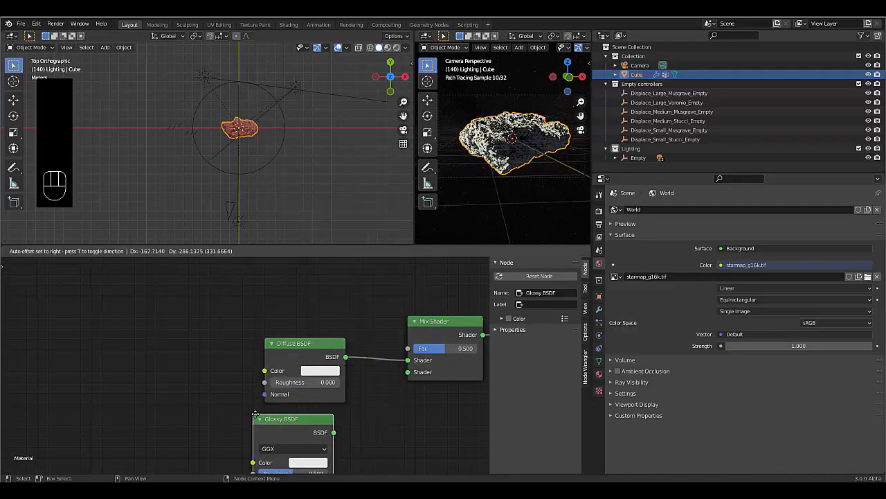
pyautogui.click(340, 442)
pyautogui.moveTo(342, 434); pyautogui.dragTo(408, 372)
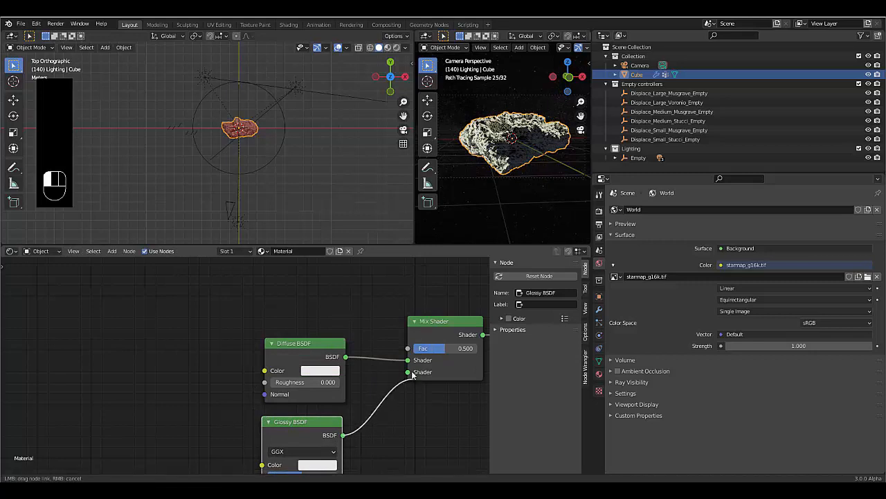
# - Add a Fresnel node above the Diffuse BSDF and connect it to the Mix Shader's Fac input
pyautogui.press('Home')
pyautogui.scroll(2, 280, 325)
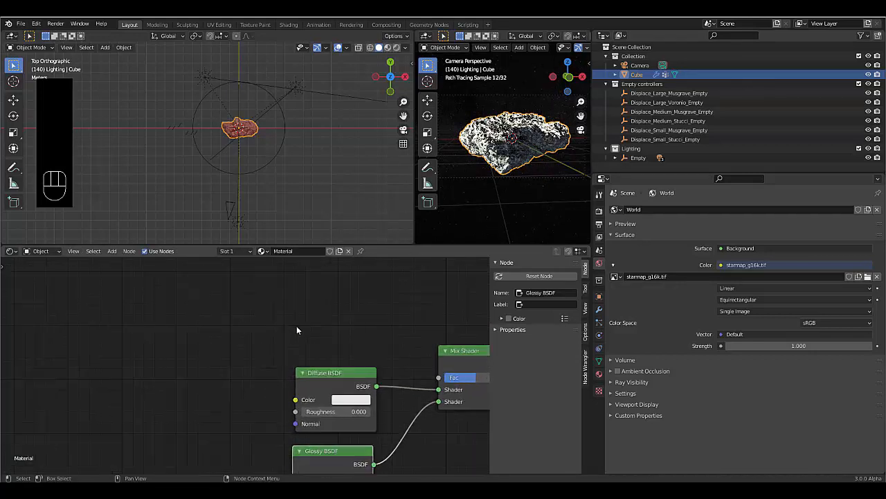
pyautogui.scroll(-4, 289, 359)
pyautogui.scroll(2, 326, 314)
pyautogui.hotkey('shift', 'a')
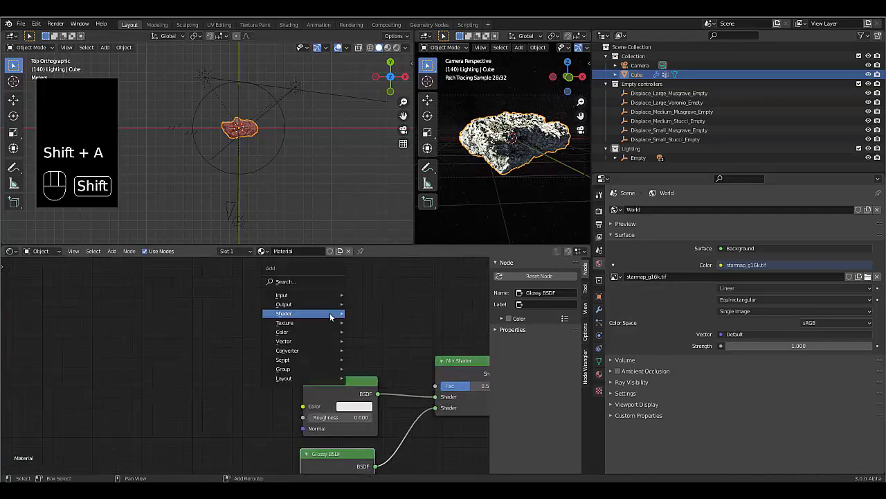
pyautogui.click(313, 280)
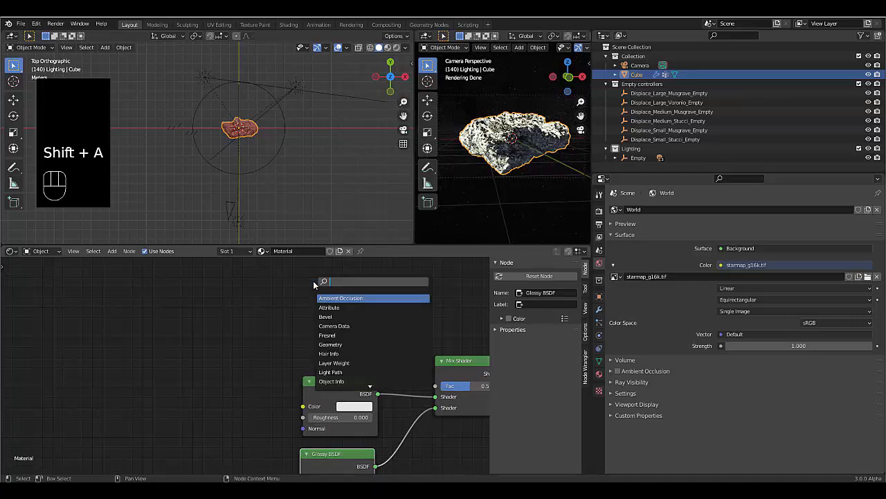
pyautogui.write('fre')
pyautogui.click(341, 298)
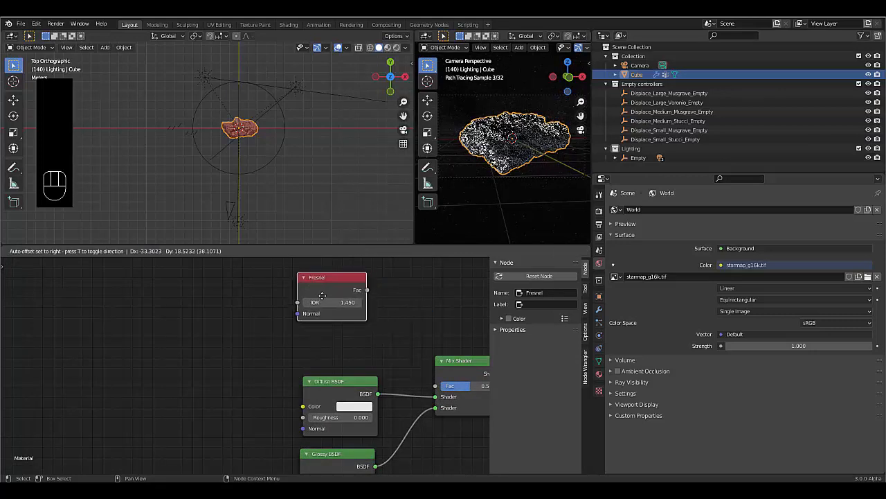
pyautogui.click(360, 324)
pyautogui.moveTo(367, 316); pyautogui.dragTo(435, 385)
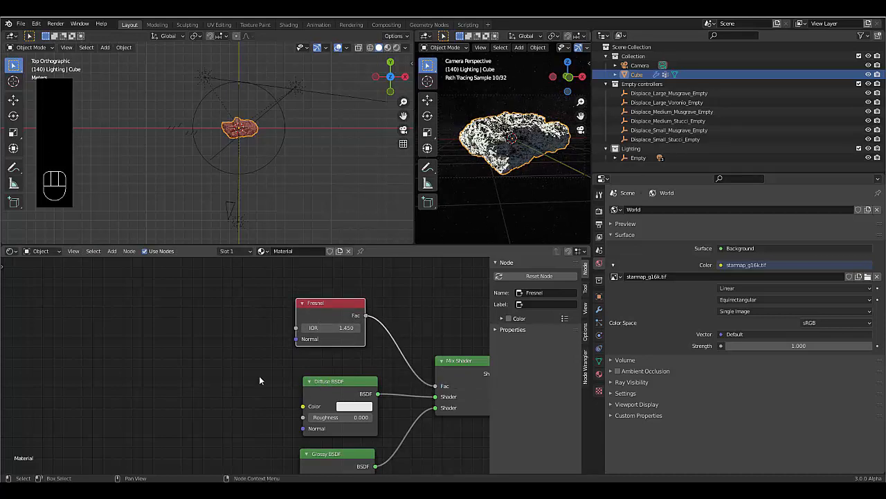
# - Try a Math node set to Multiply between the Fresnel and the Mix Shader, and remove it again
pyautogui.scroll(-3, 259, 375)
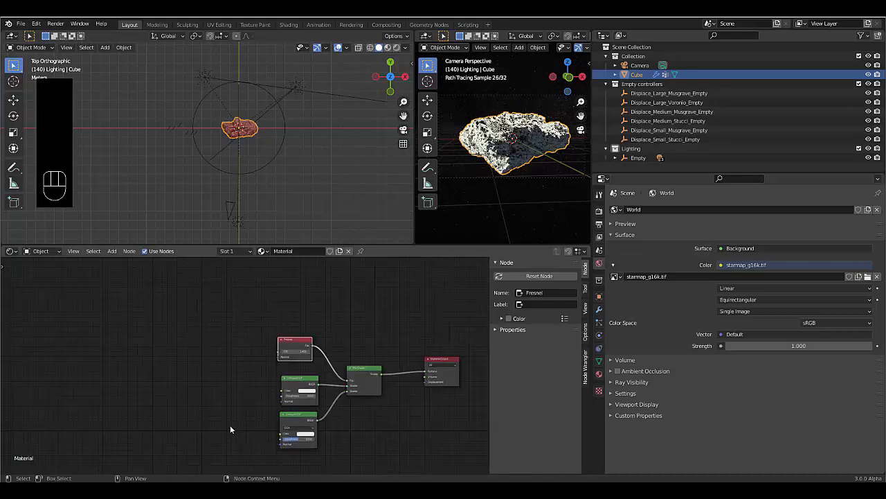
pyautogui.scroll(2, 236, 425)
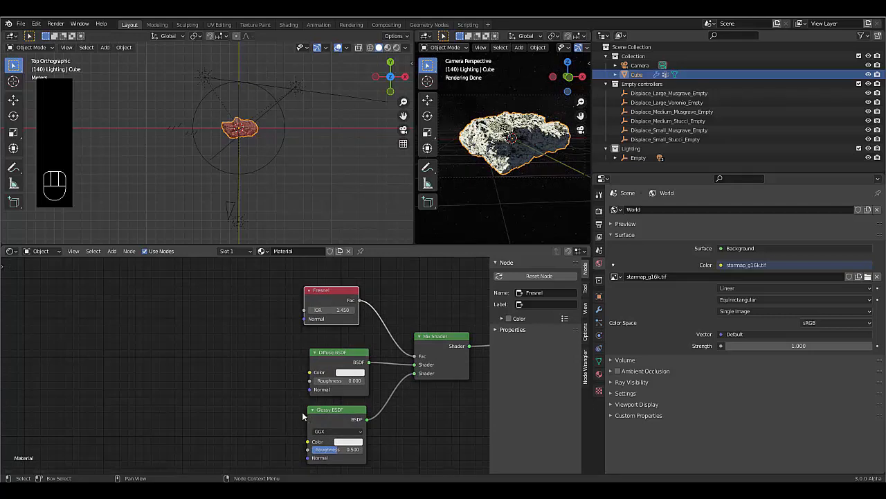
pyautogui.scroll(-2, 360, 376)
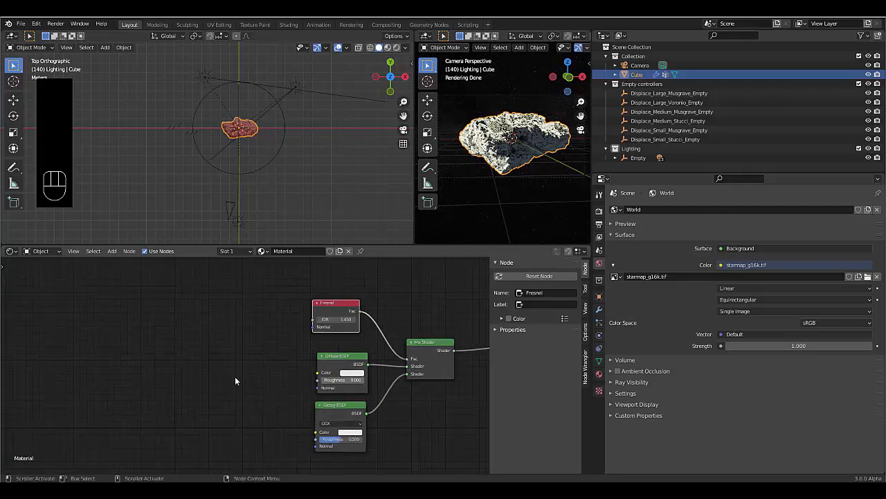
pyautogui.scroll(2, 235, 376)
pyautogui.hotkey('shift', 'a')
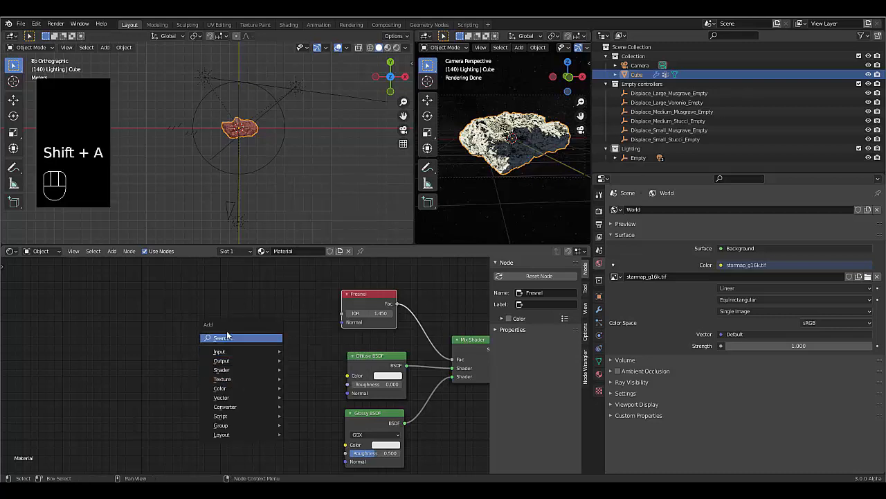
pyautogui.click(229, 337)
pyautogui.write('ma')
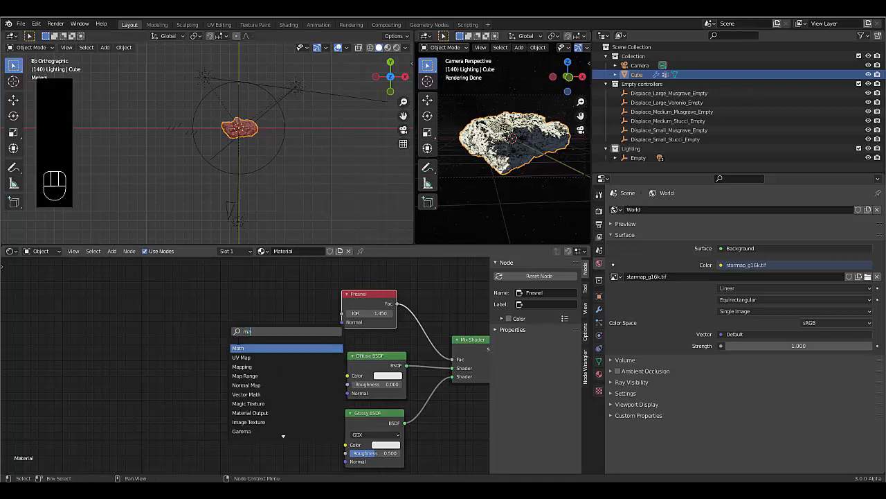
pyautogui.click(246, 348)
pyautogui.click(427, 309)
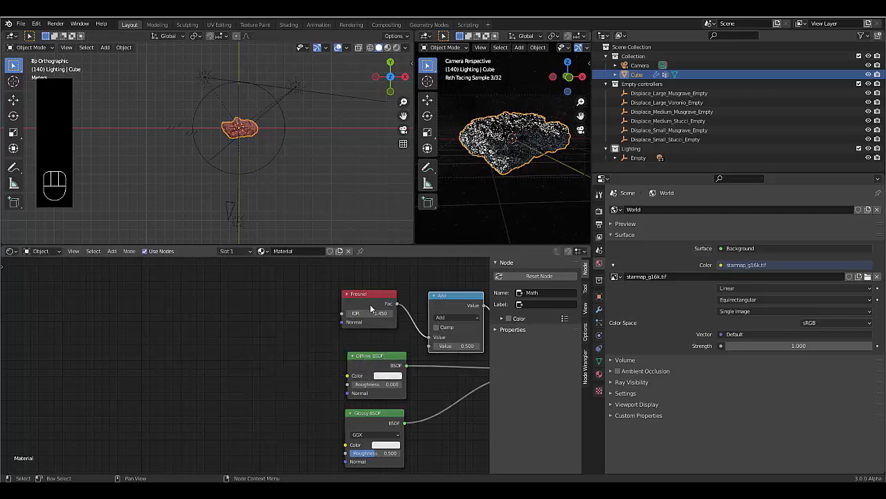
pyautogui.click(438, 318)
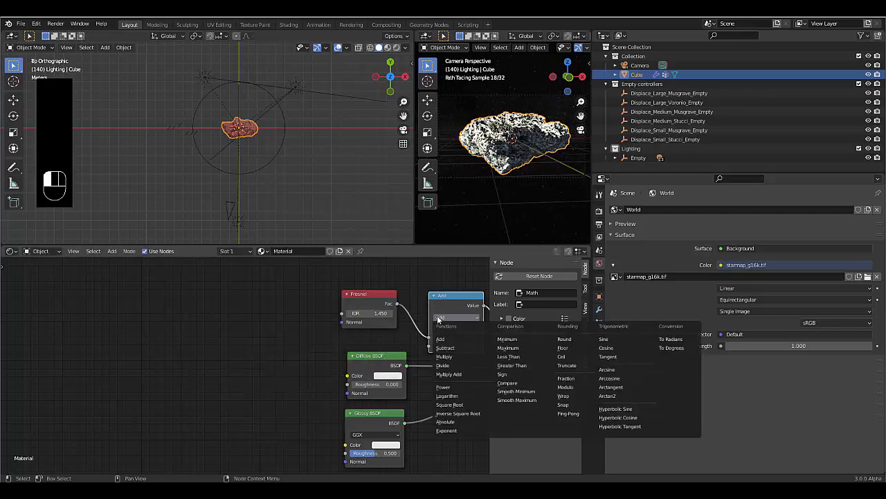
pyautogui.click(444, 356)
pyautogui.scroll(-3, 286, 358)
pyautogui.scroll(3, 454, 347)
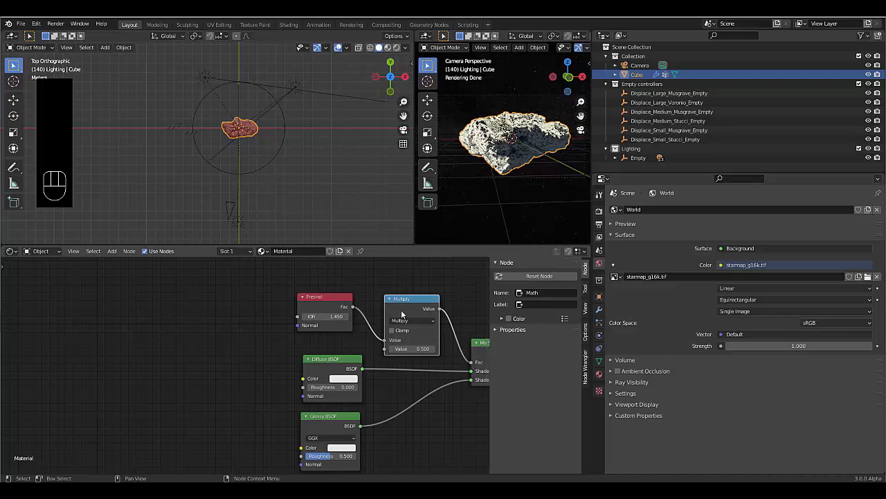
pyautogui.hotkey('ctrl', 'x')
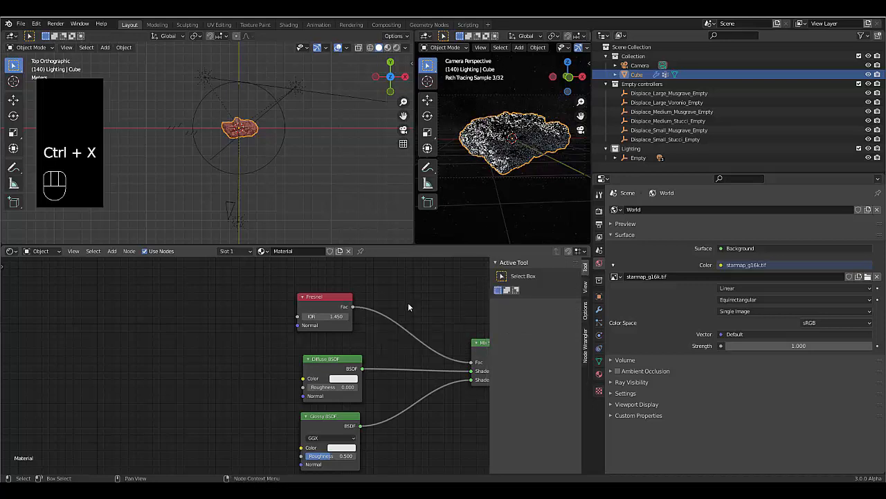
# - Insert a MixRGB node set to Multiply between the Fresnel and the Mix Shader's Fac, with the Fresnel feeding Color1
pyautogui.hotkey('shift', 'a')
pyautogui.moveTo(375, 353)
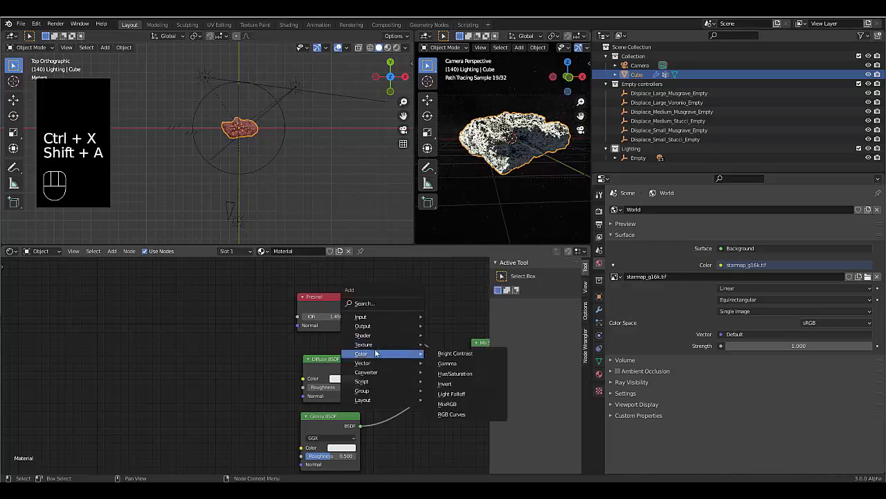
pyautogui.click(469, 406)
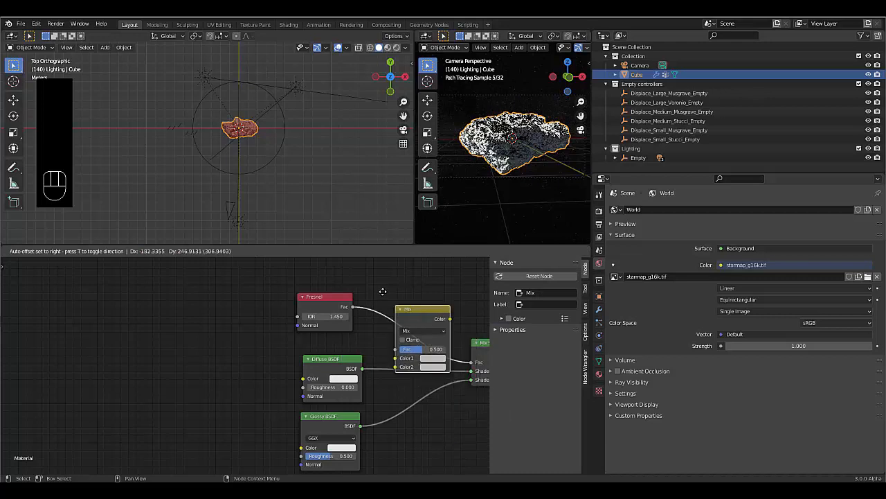
pyautogui.click(419, 333)
pyautogui.moveTo(412, 315); pyautogui.dragTo(412, 283)
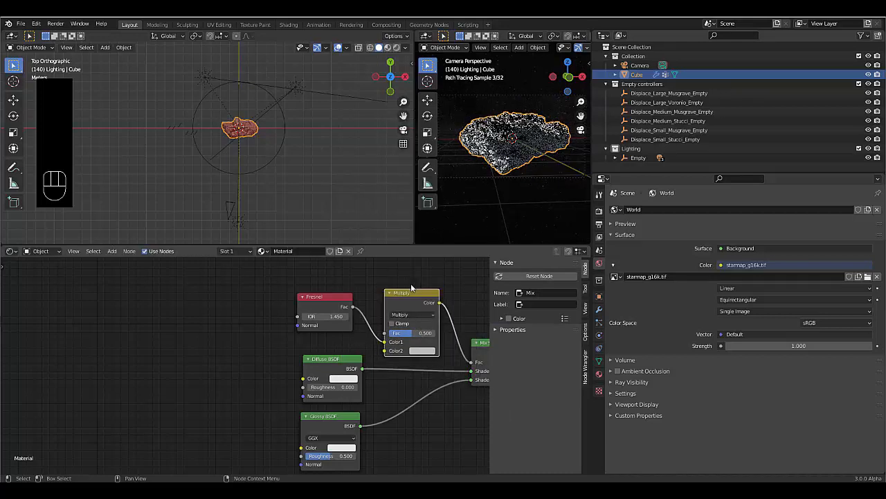
# - Add a ColorRamp beside the Fresnel node and connect its Color output to the Multiply node's Color2 input
pyautogui.scroll(1, 223, 322)
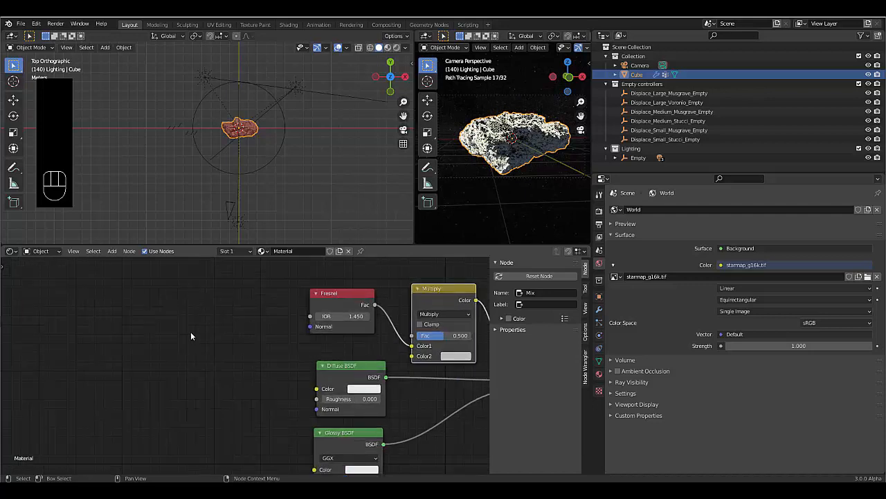
pyautogui.hotkey('shift', 'a')
pyautogui.moveTo(192, 350)
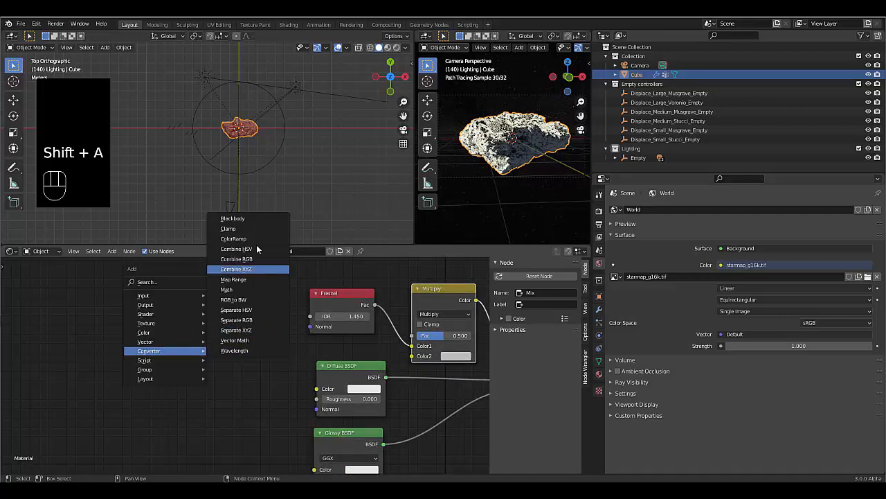
pyautogui.click(233, 238)
pyautogui.click(202, 333)
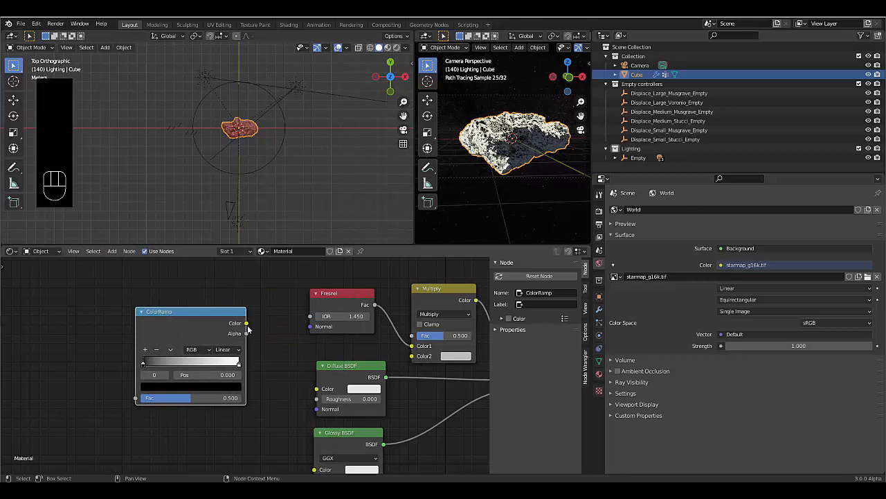
pyautogui.moveTo(248, 326); pyautogui.dragTo(413, 356)
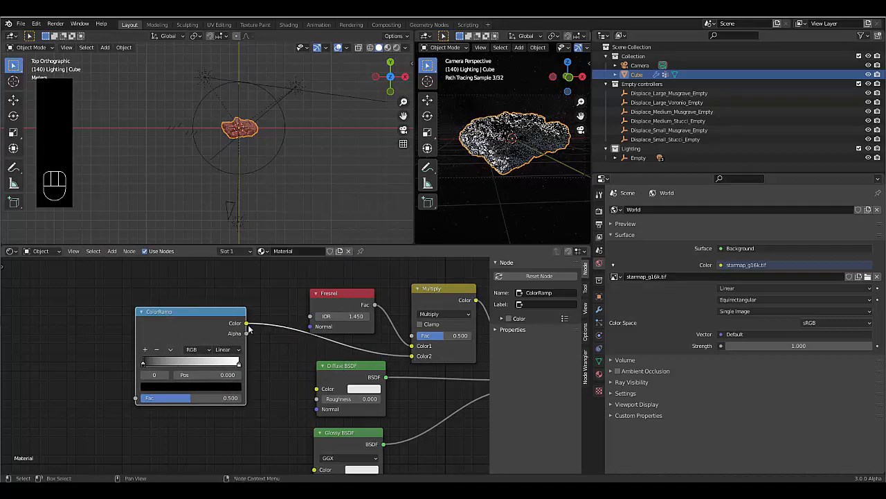
# - Move the ColorRamp farther from the shader nodes and bring its stops close together, with the white stop at position 0.336
pyautogui.scroll(-1, 248, 326)
pyautogui.scroll(-2, 248, 326)
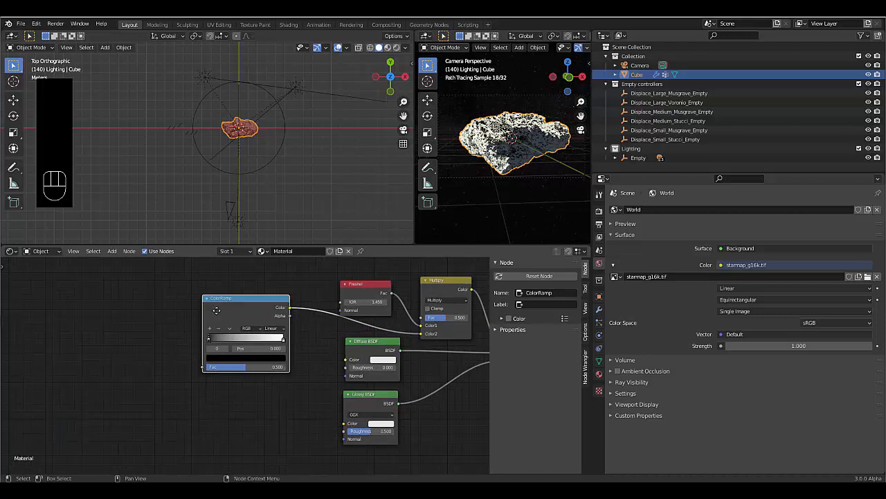
pyautogui.moveTo(235, 305); pyautogui.dragTo(140, 326)
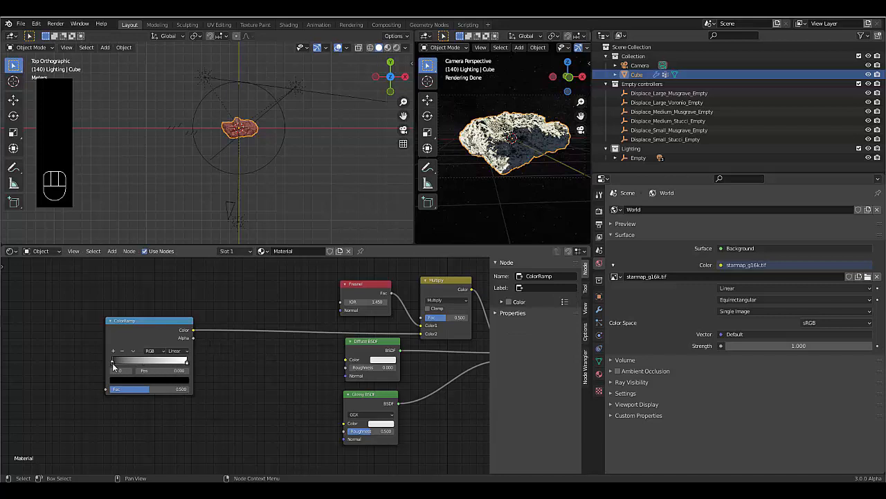
pyautogui.moveTo(119, 363); pyautogui.dragTo(139, 363)
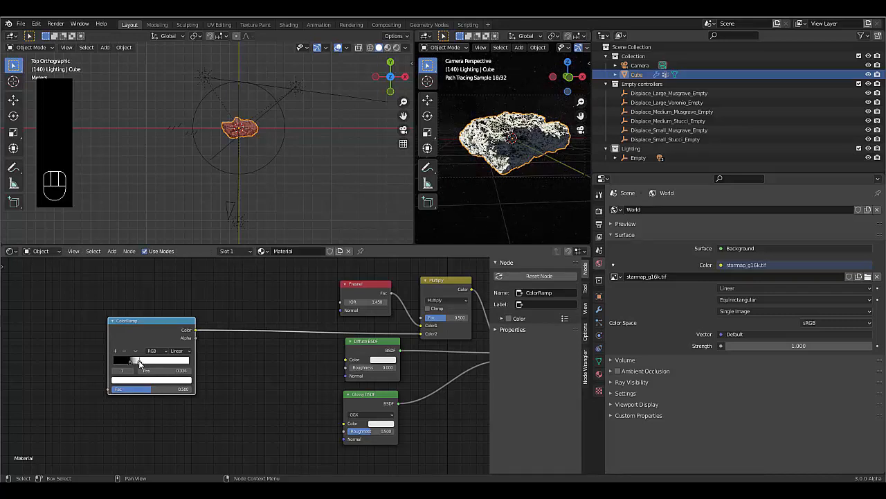
# - Duplicate the ColorRamp below the original and connect the copy's Color output to the Glossy BSDF's Roughness
pyautogui.scroll(-2, 208, 425)
pyautogui.scroll(1, 145, 343)
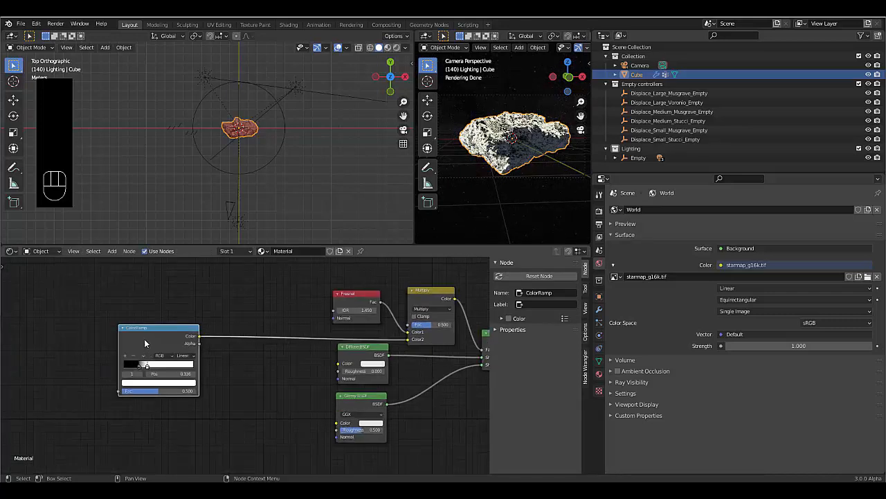
pyautogui.hotkey('shift', 'd')
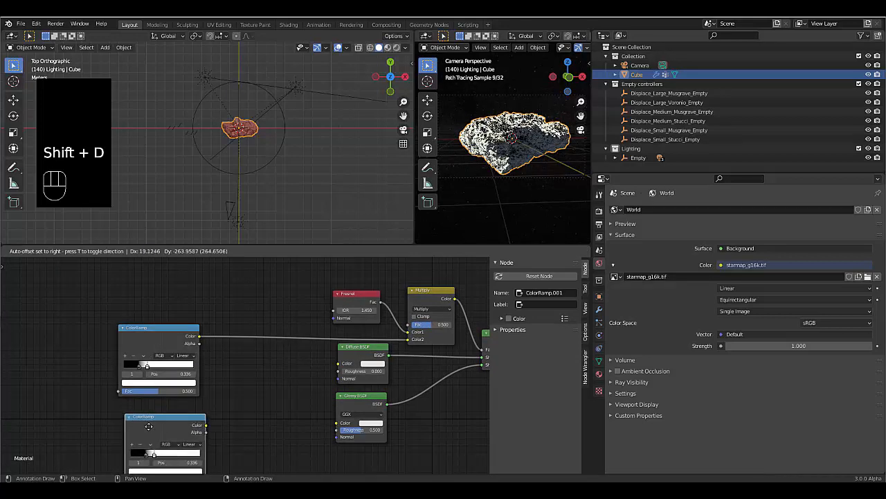
pyautogui.click(189, 438)
pyautogui.scroll(2, 219, 443)
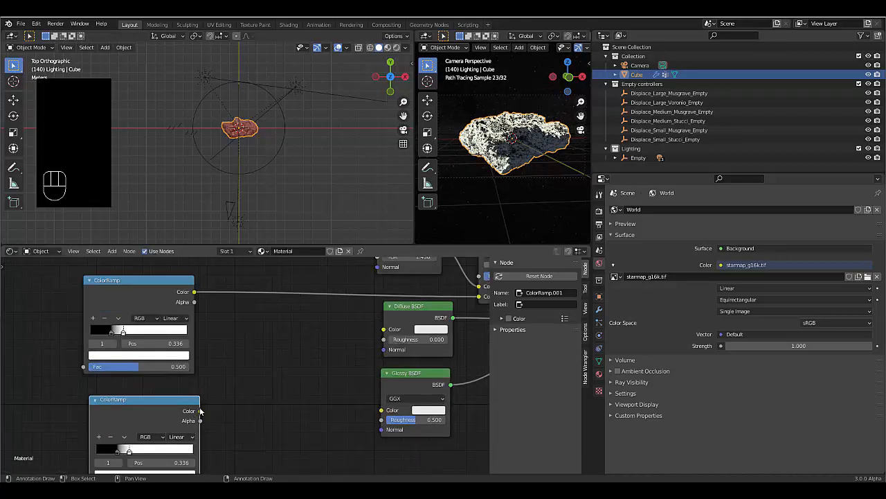
pyautogui.moveTo(200, 411); pyautogui.dragTo(381, 420)
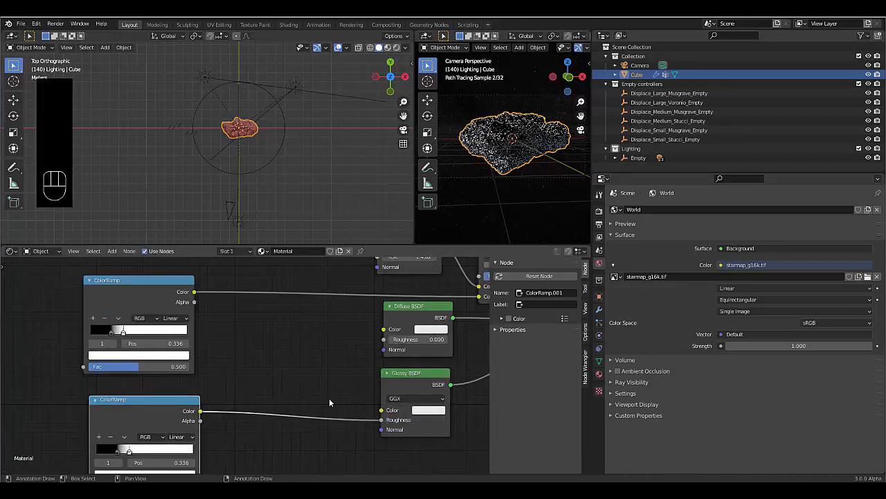
# - Add a Bump node between the lower ColorRamp and the Glossy BSDF
pyautogui.scroll(-1, 326, 399)
pyautogui.scroll(-1, 320, 404)
pyautogui.scroll(1, 257, 459)
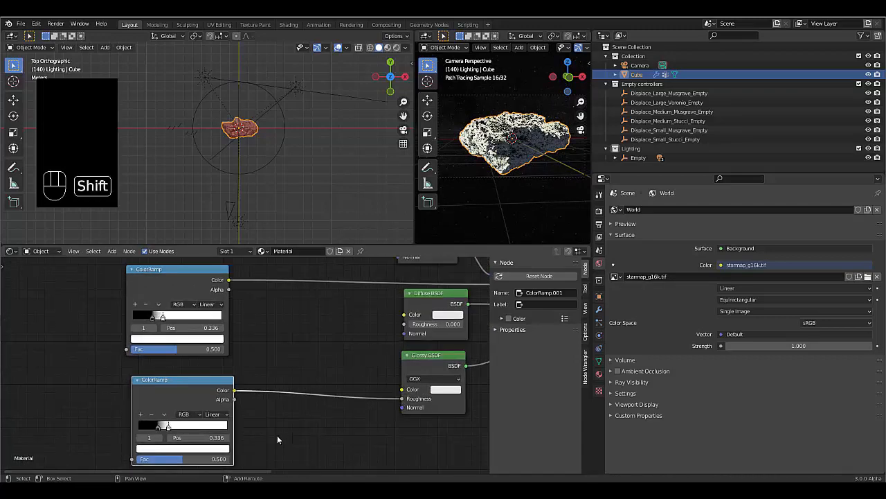
pyautogui.hotkey('shift', 'a')
pyautogui.click(245, 373)
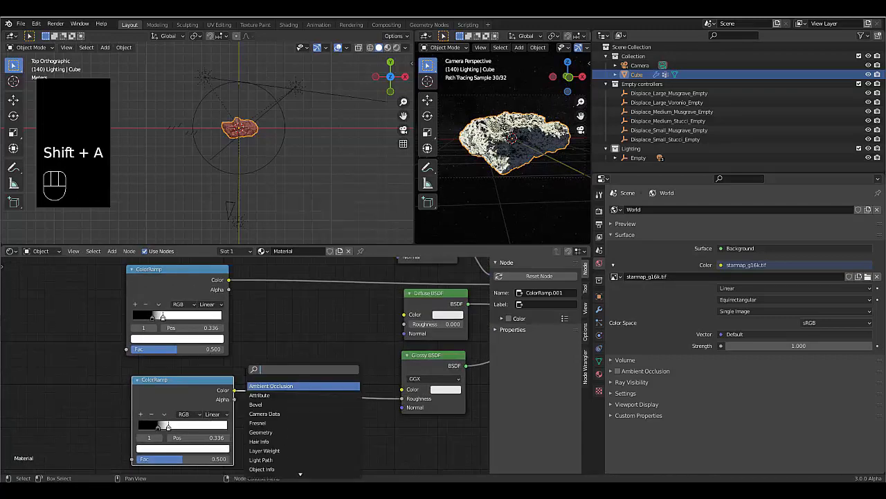
pyautogui.write('bump')
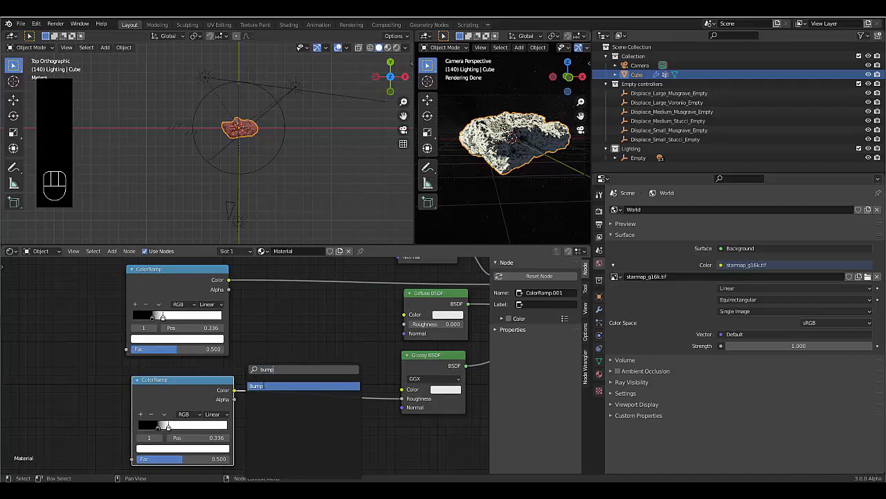
pyautogui.press('Return')
pyautogui.click(280, 433)
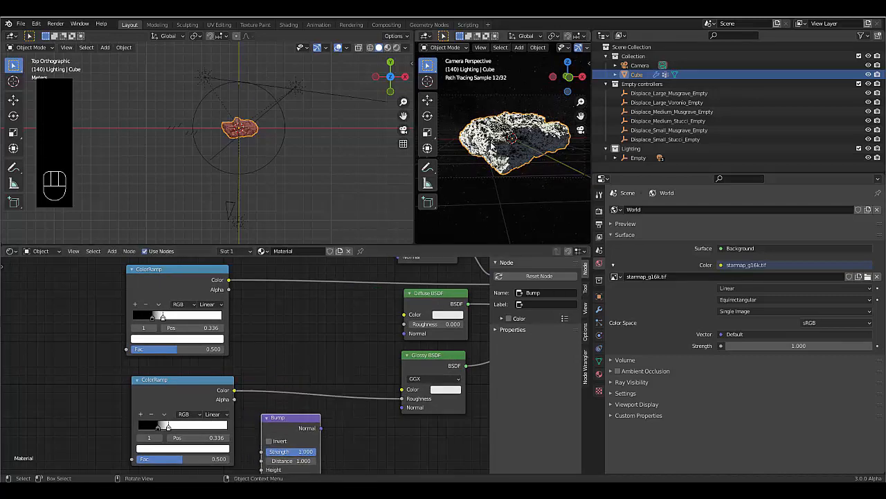
# - Connect the lower ColorRamp's Alpha to the Bump's Height and the Bump's Normal output to the Glossy BSDF's Normal
pyautogui.scroll(8, 490, 147)
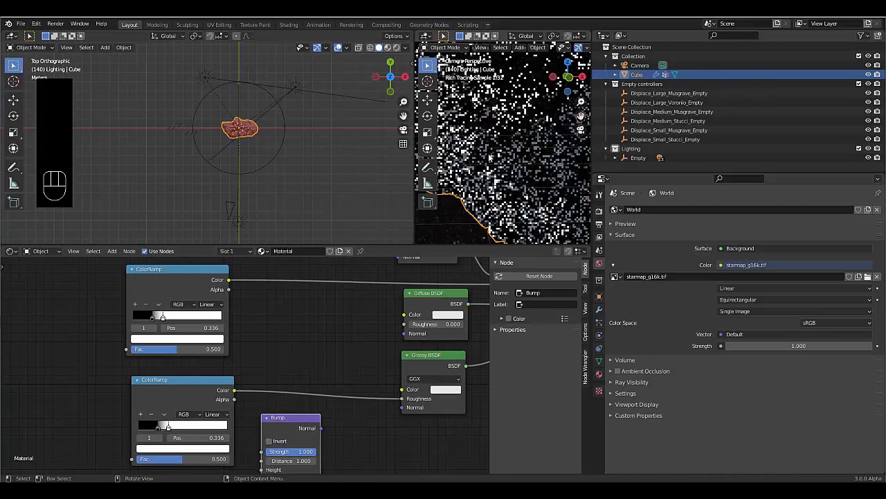
pyautogui.press('KP_0')
pyautogui.scroll(6, 489, 157)
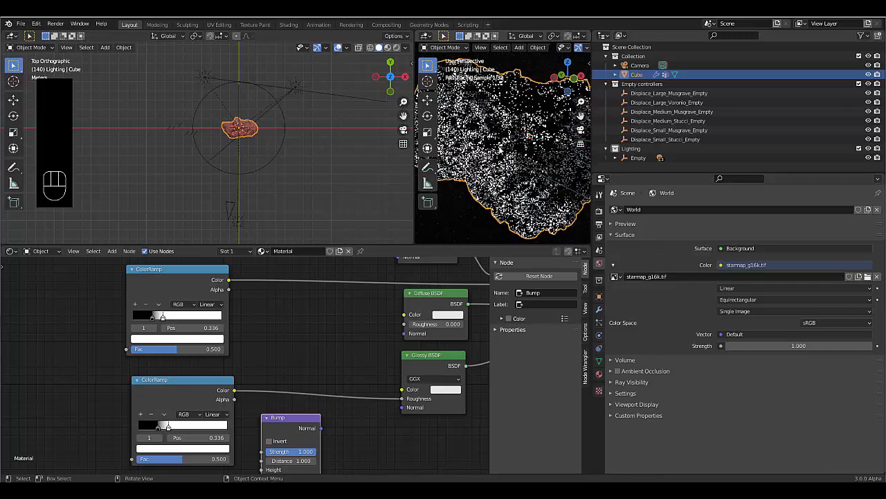
pyautogui.scroll(8, 527, 156)
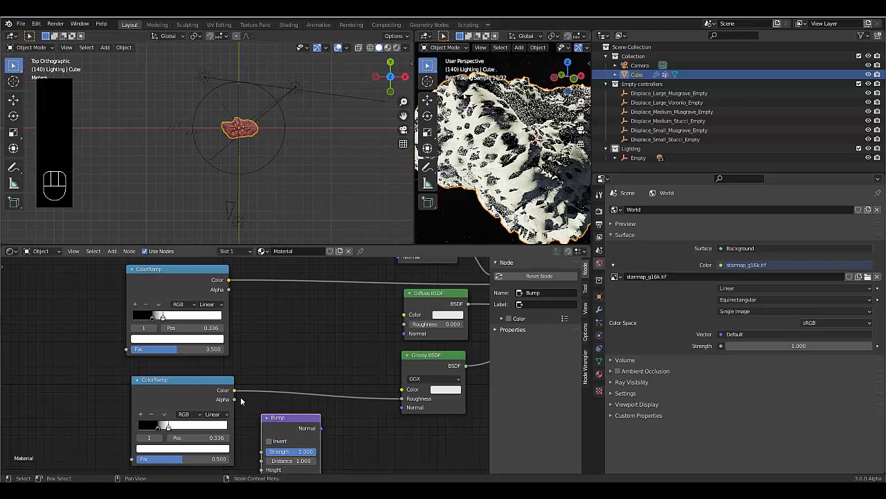
pyautogui.scroll(-2, 240, 396)
pyautogui.scroll(2, 240, 440)
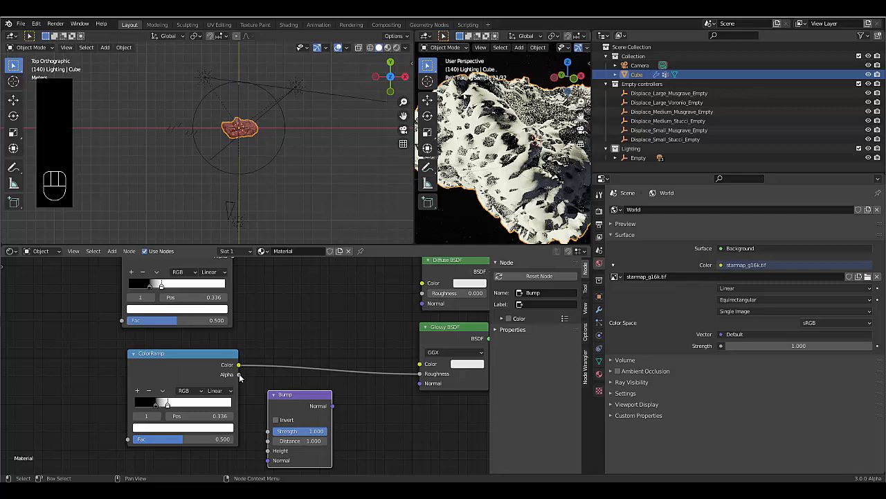
pyautogui.moveTo(239, 375); pyautogui.dragTo(268, 450)
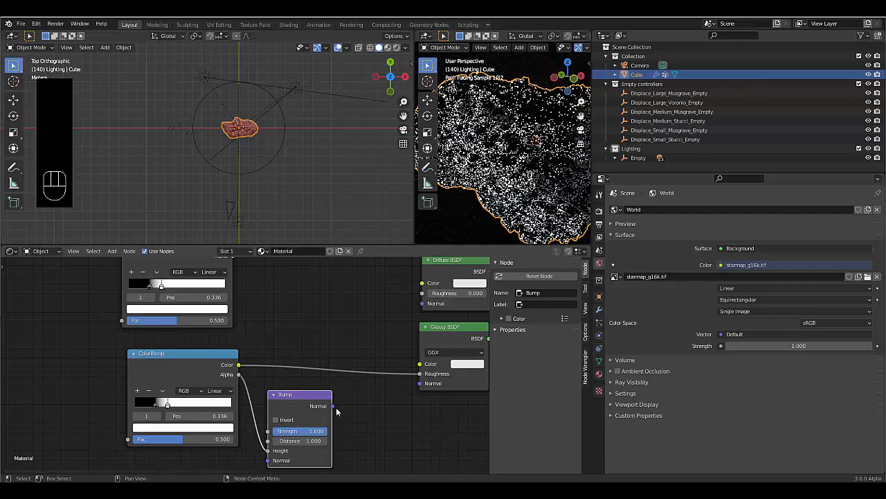
pyautogui.moveTo(333, 405); pyautogui.dragTo(420, 384)
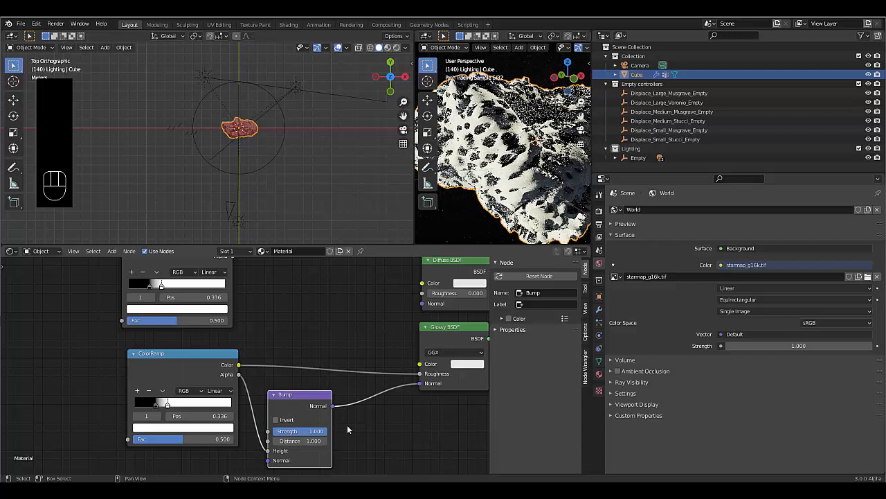
# - Shift both stops of the lower ColorRamp toward its black end, placing the white stop at position 0.064
pyautogui.scroll(-1, 270, 406)
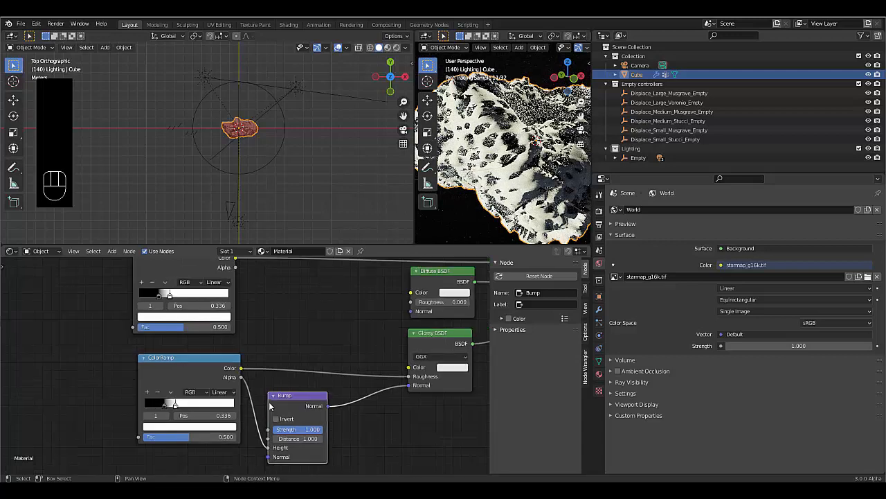
pyautogui.scroll(-2, 270, 406)
pyautogui.scroll(-3, 213, 342)
pyautogui.moveTo(194, 270); pyautogui.dragTo(197, 290, button='middle')
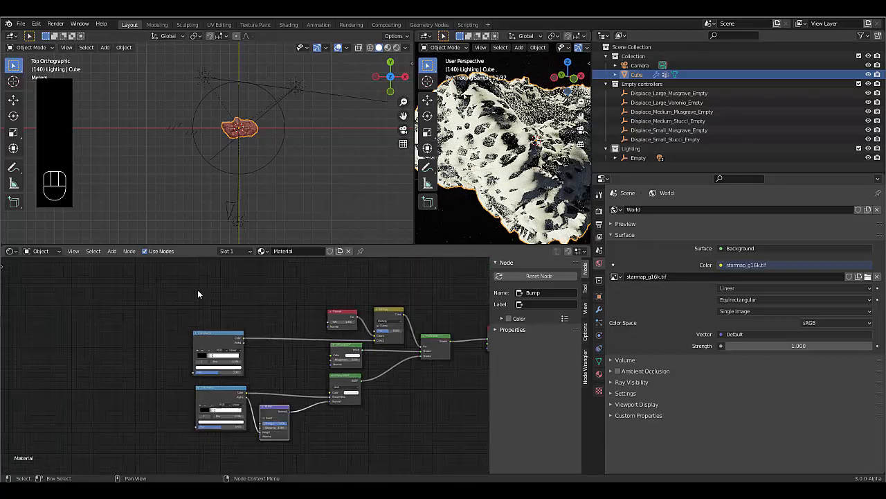
pyautogui.scroll(3, 197, 290)
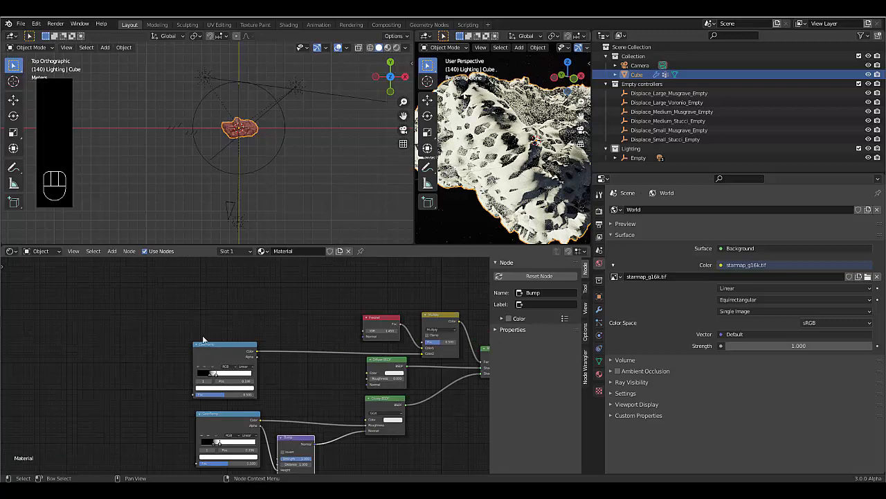
pyautogui.scroll(-1, 146, 384)
pyautogui.scroll(2, 165, 437)
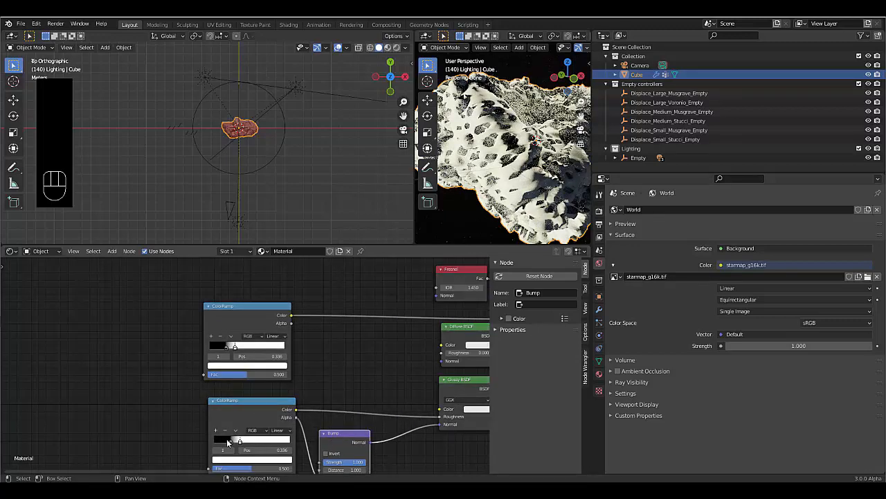
pyautogui.moveTo(231, 442)
pyautogui.mouseDown()
pyautogui.moveTo(211, 446)
pyautogui.moveTo(242, 441)
pyautogui.moveTo(218, 442)
pyautogui.mouseUp()
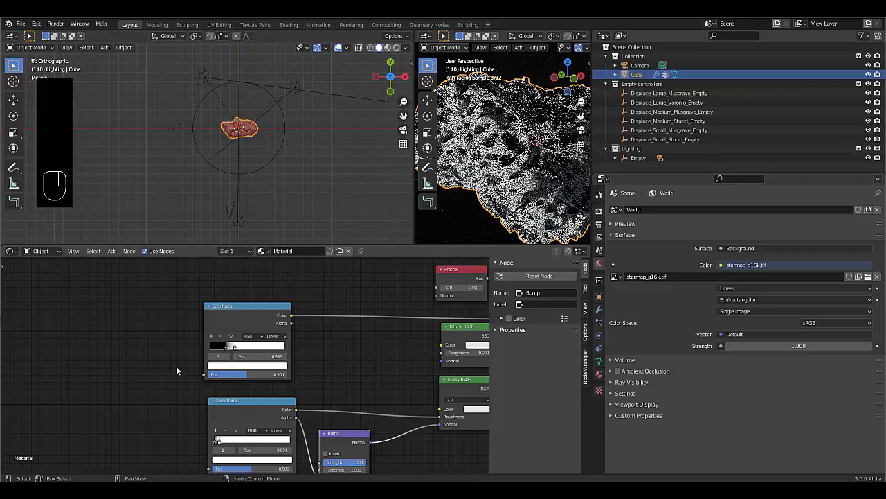
# - Group all shader nodes except the Material Output into one frame
pyautogui.scroll(-2, 197, 384)
pyautogui.scroll(-1, 203, 393)
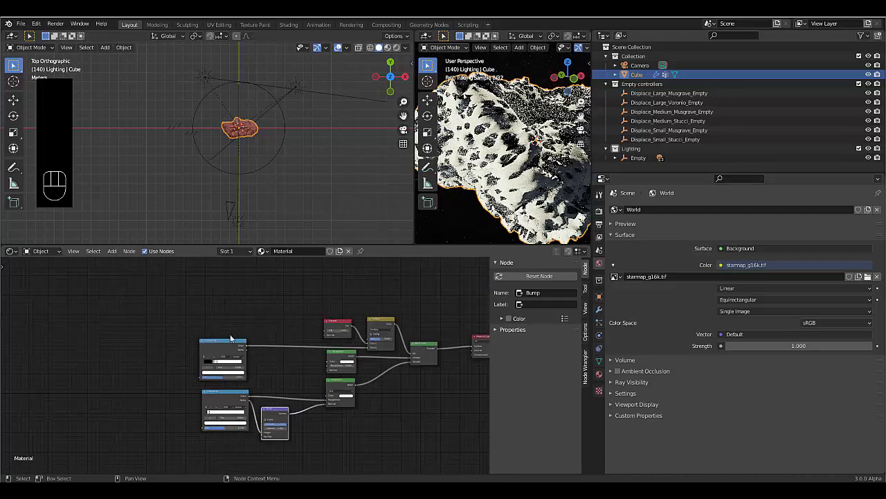
pyautogui.moveTo(123, 283); pyautogui.dragTo(444, 471)
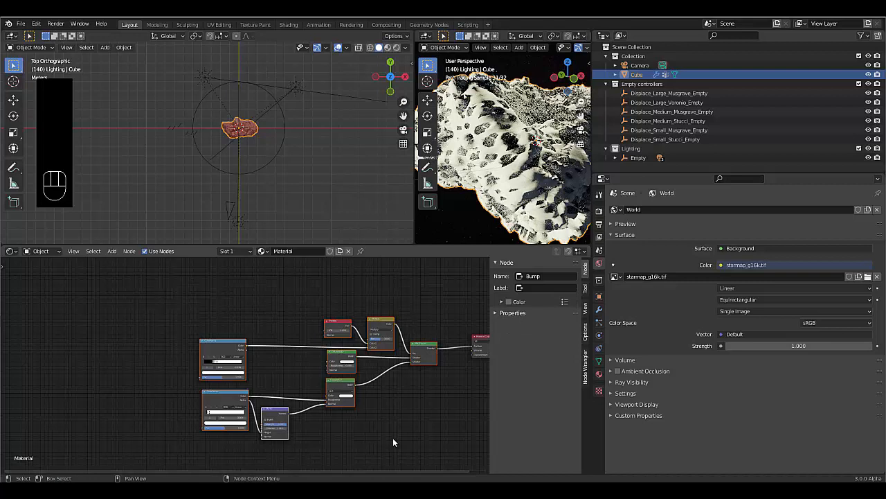
pyautogui.hotkey('ctrl', 'j')
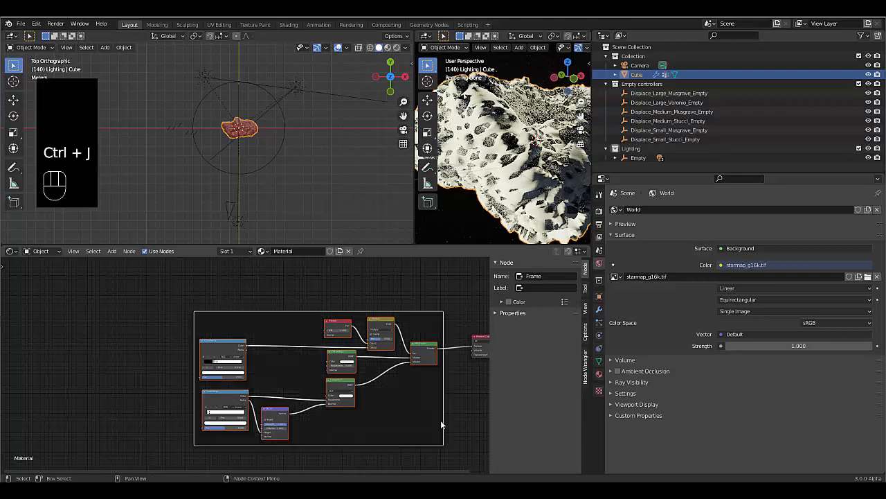
# - Label the new frame "Astroid Shader"
pyautogui.click(586, 308)
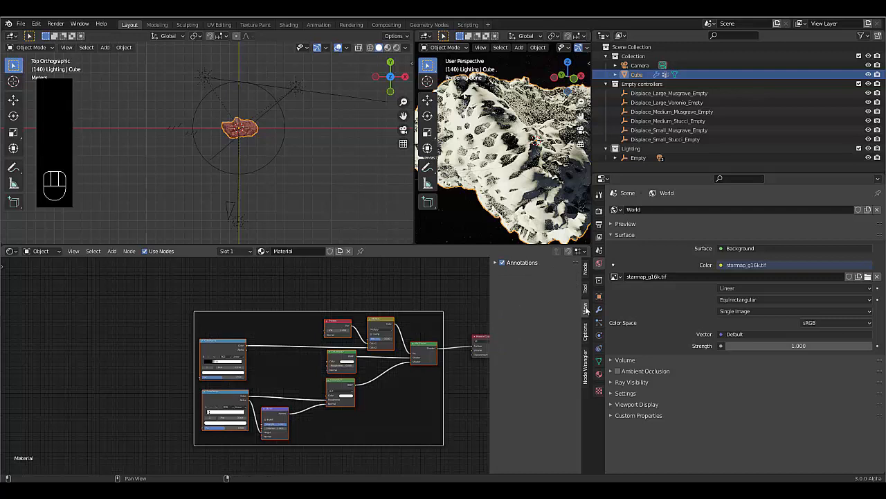
pyautogui.press('n')
pyautogui.press('n')
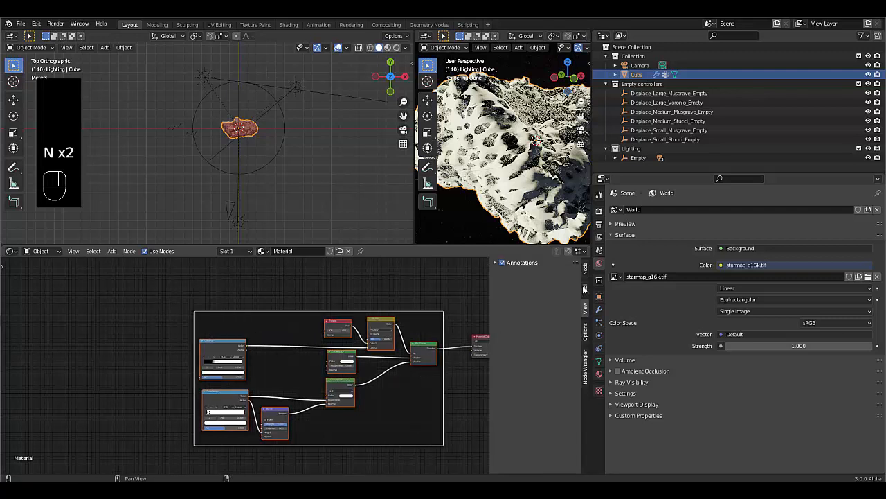
pyautogui.click(587, 274)
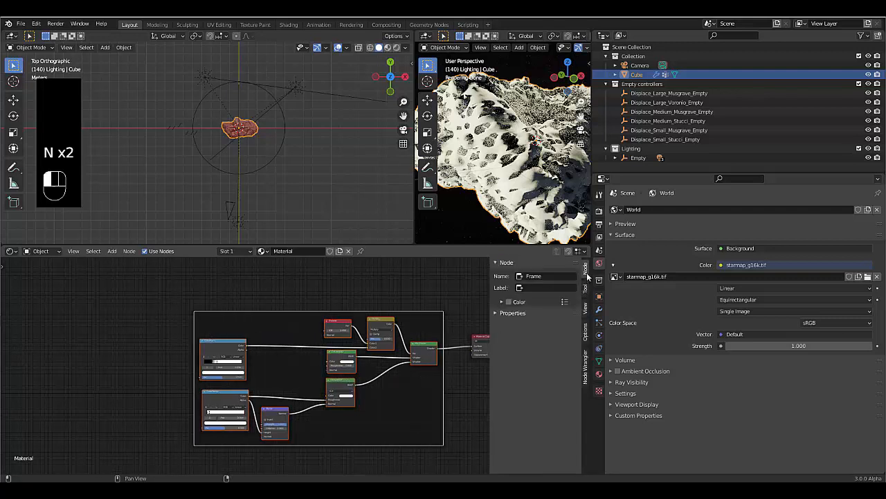
pyautogui.click(542, 288)
pyautogui.press('shift')
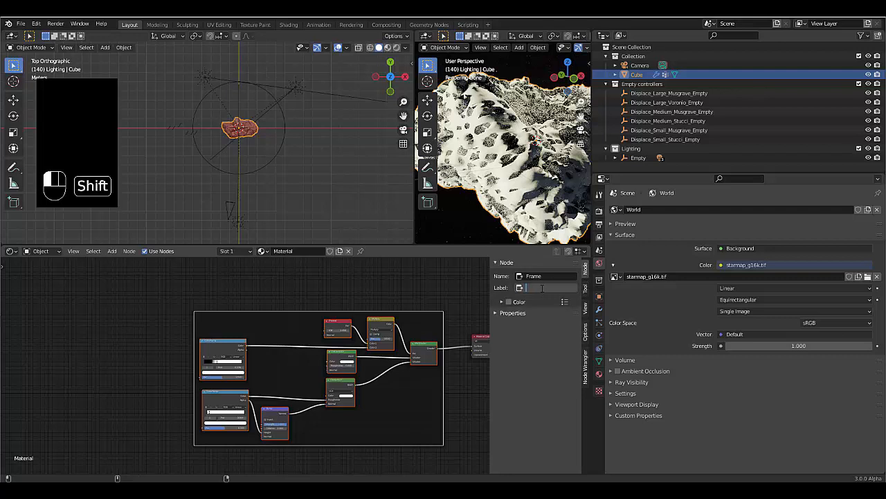
pyautogui.write('Astroid')
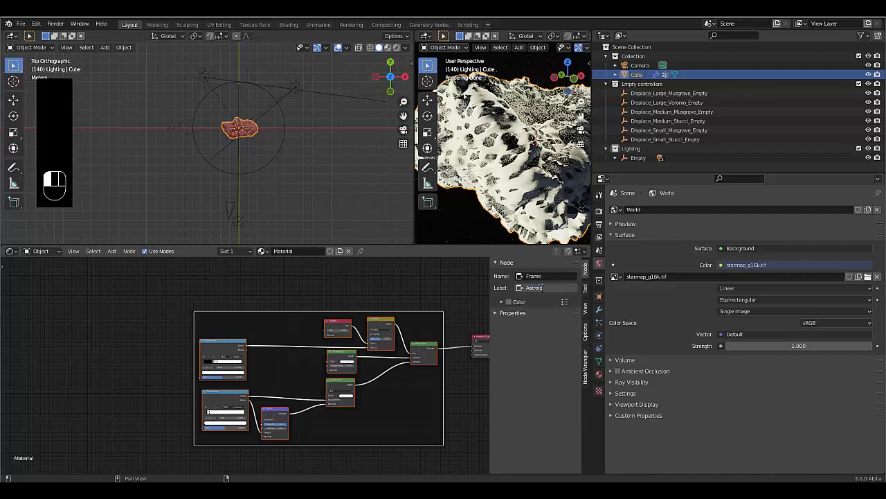
pyautogui.write(' Shader')
# - Give the frame the custom blue colour 0D95CD and set its label size to 50
pyautogui.click(510, 303)
pyautogui.click(509, 302)
pyautogui.click(502, 303)
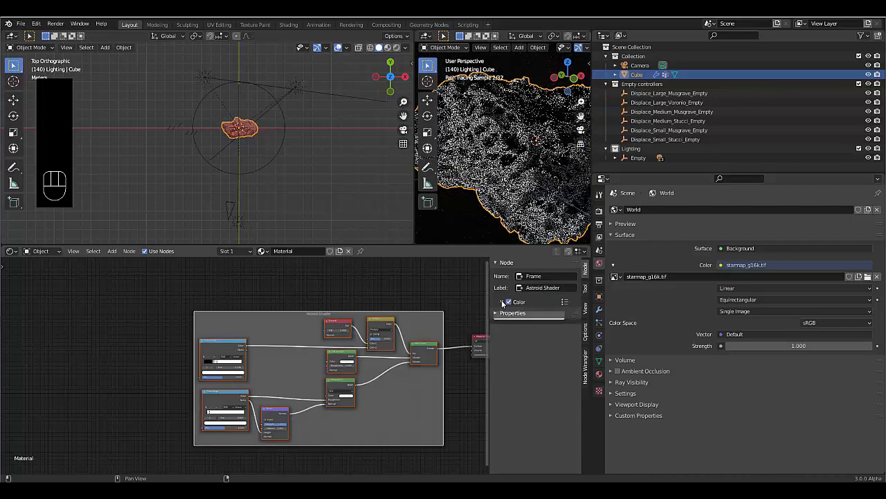
pyautogui.click(529, 315)
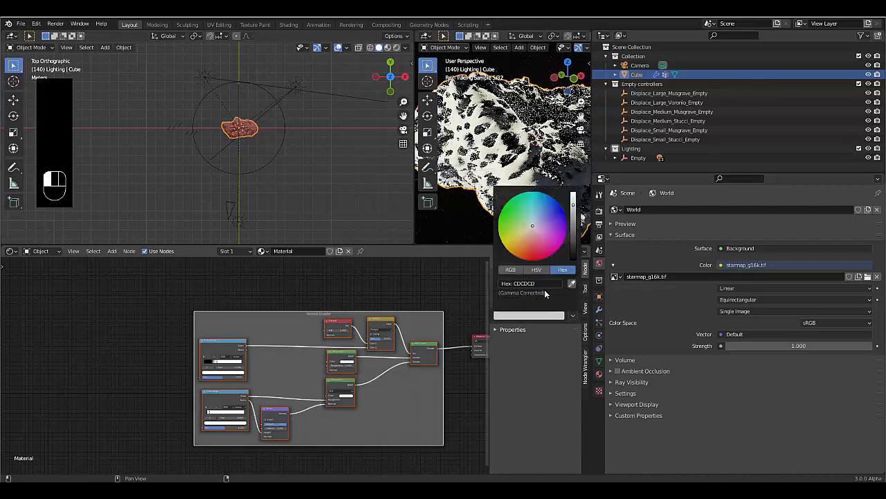
pyautogui.click(548, 198)
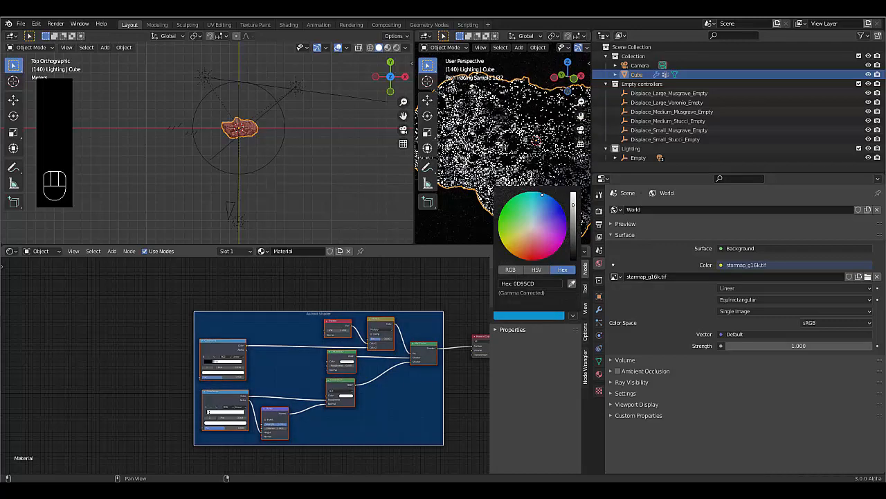
pyautogui.click(515, 329)
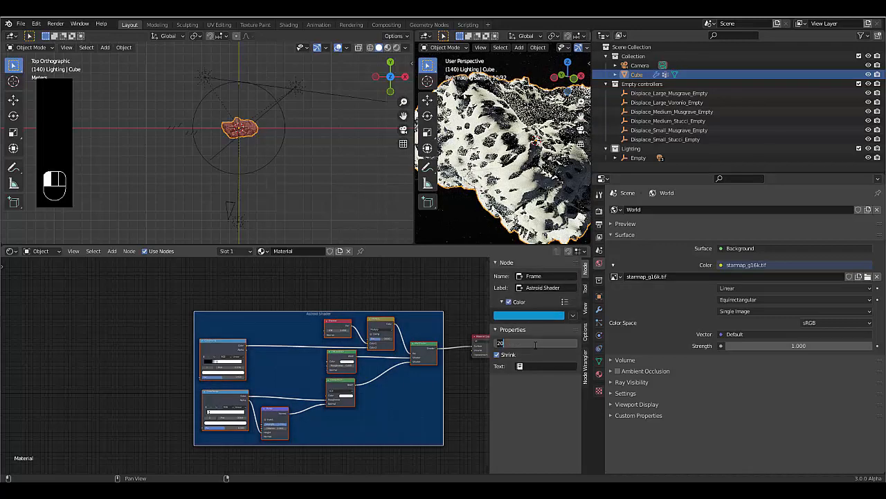
pyautogui.press('Return')
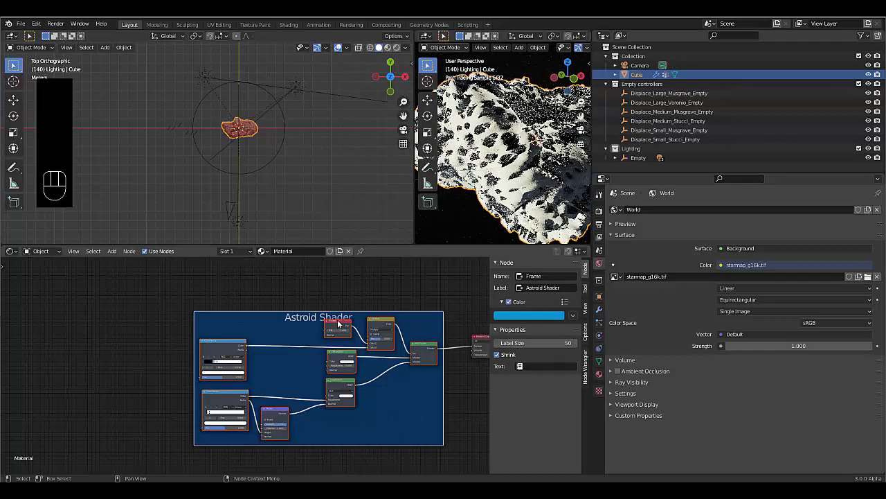
# - Shift the Fresnel node slightly down, clear of the frame label, and move the upper ColorRamp up within the frame
pyautogui.click(338, 330)
pyautogui.moveTo(337, 330); pyautogui.dragTo(335, 329)
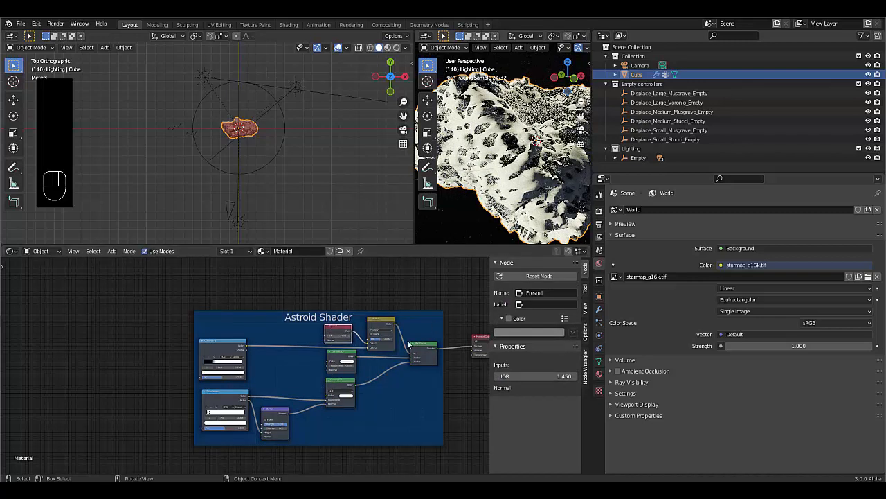
pyautogui.scroll(-3, 319, 460)
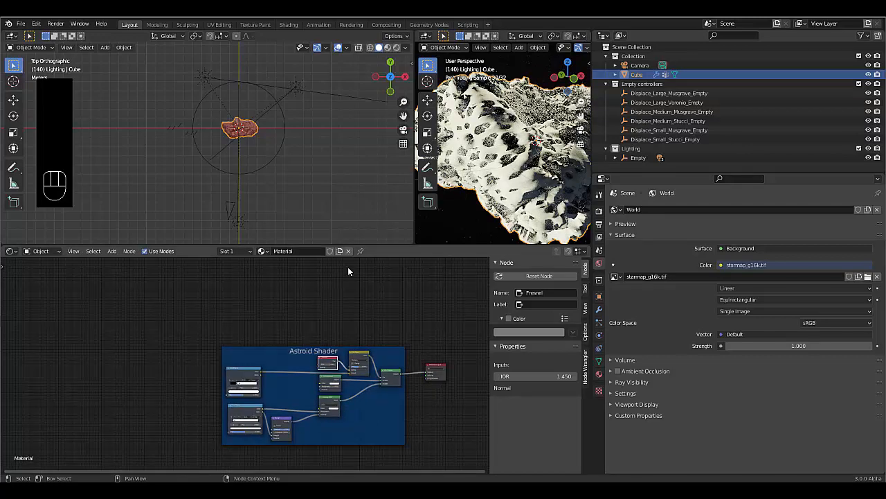
pyautogui.scroll(-2, 317, 316)
pyautogui.scroll(3, 104, 403)
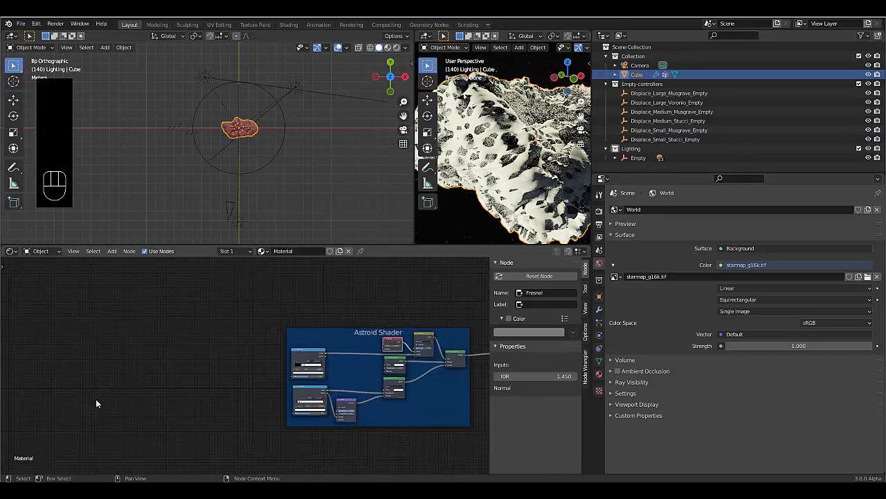
pyautogui.click(308, 360)
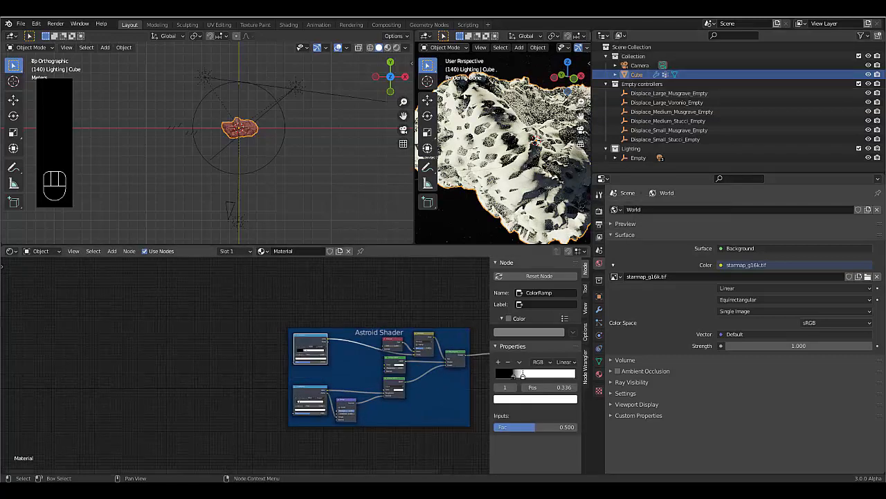
# - Add a MixRGB node outside the Astroid Shader frame, in front of the two ColorRamps
pyautogui.scroll(2, 204, 392)
pyautogui.scroll(-1, 209, 391)
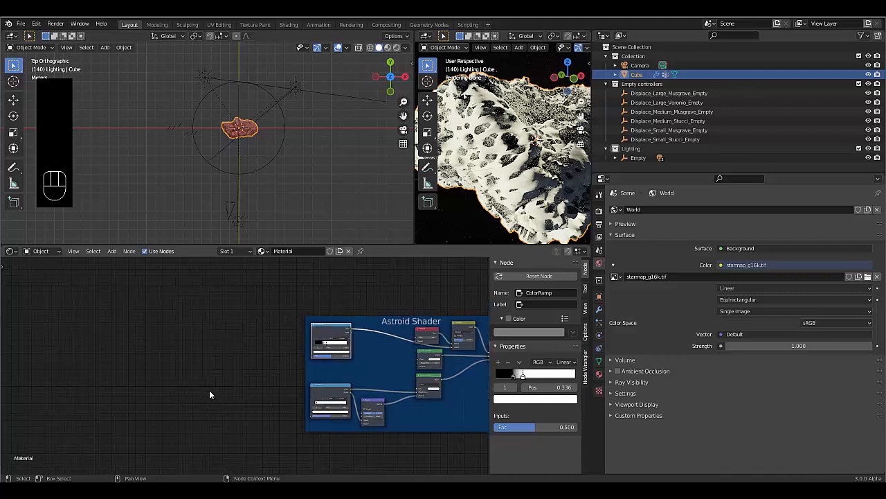
pyautogui.hotkey('shift', 'a')
pyautogui.moveTo(210, 390)
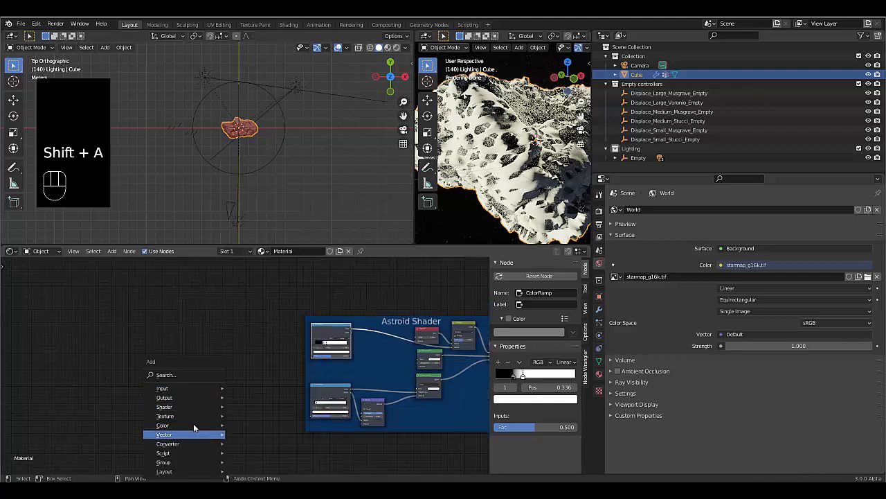
pyautogui.moveTo(195, 425)
pyautogui.click(259, 418)
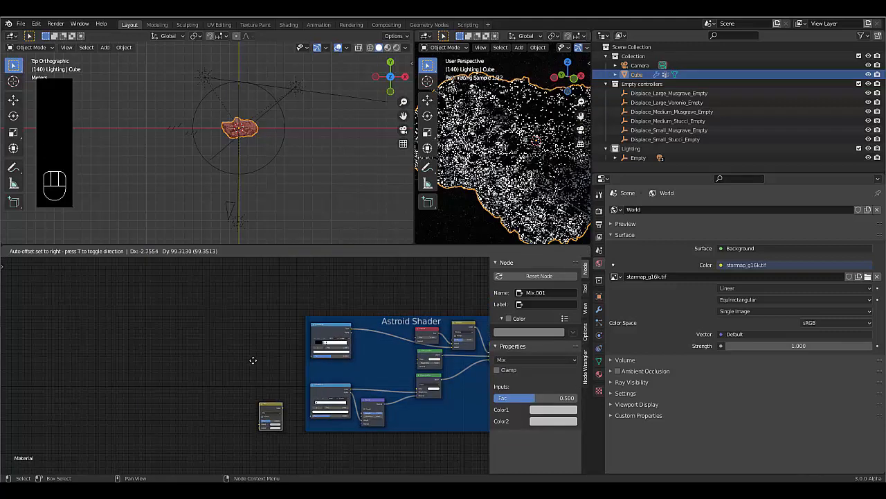
pyautogui.click(269, 370)
# - Connect the new Mix node's Color output to the Fac inputs of both ColorRamps
pyautogui.scroll(6, 327, 362)
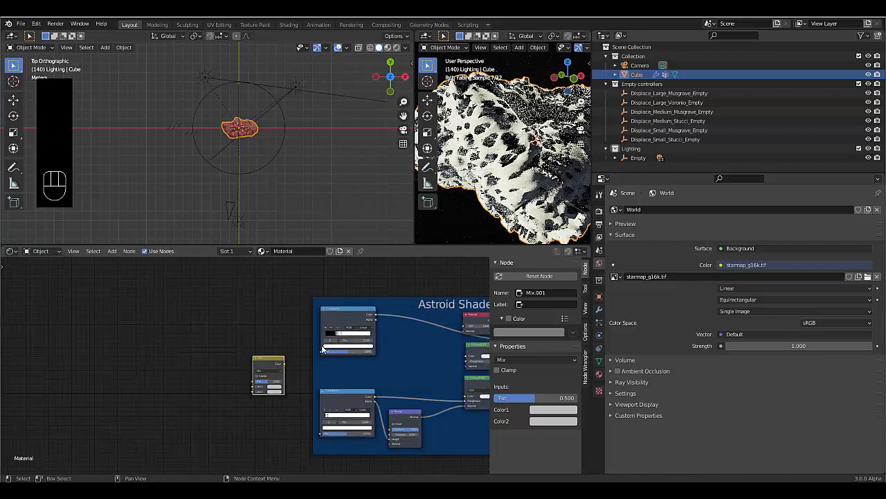
pyautogui.moveTo(235, 377); pyautogui.dragTo(321, 349)
pyautogui.scroll(-4, 300, 338)
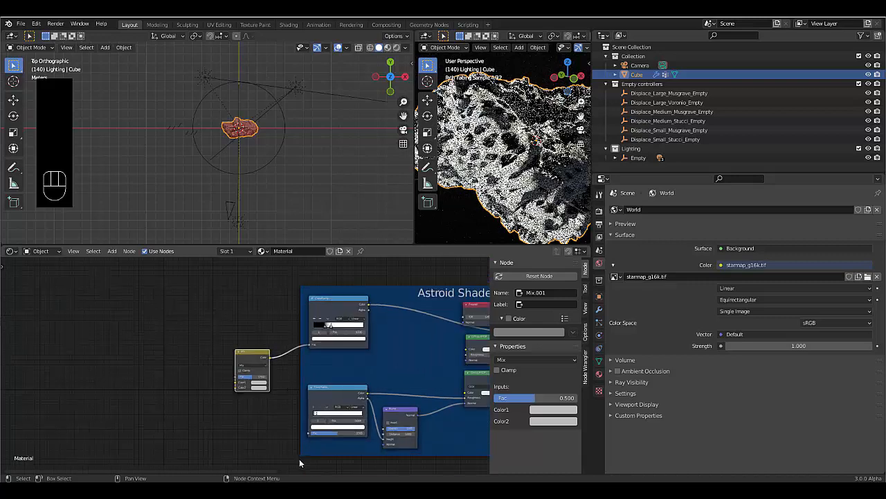
pyautogui.scroll(4, 299, 458)
pyautogui.moveTo(257, 326); pyautogui.dragTo(311, 429)
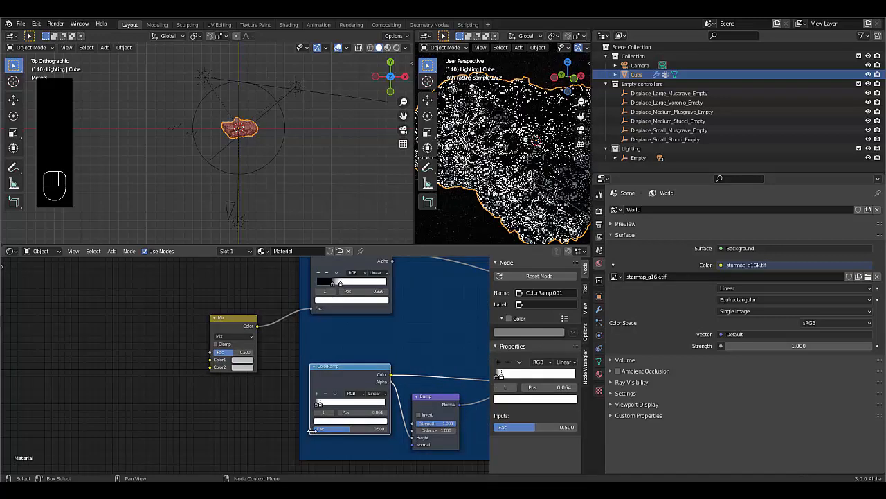
pyautogui.moveTo(257, 325); pyautogui.dragTo(310, 428)
pyautogui.scroll(-5, 268, 403)
# - Connect the new Mix node's Color output to the Diffuse BSDF's Color as well
pyautogui.scroll(4, 356, 355)
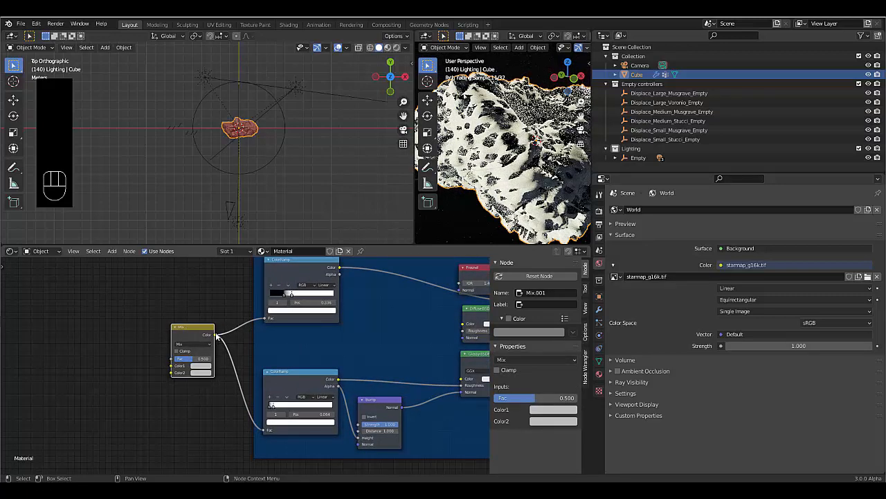
pyautogui.moveTo(215, 335); pyautogui.dragTo(444, 322)
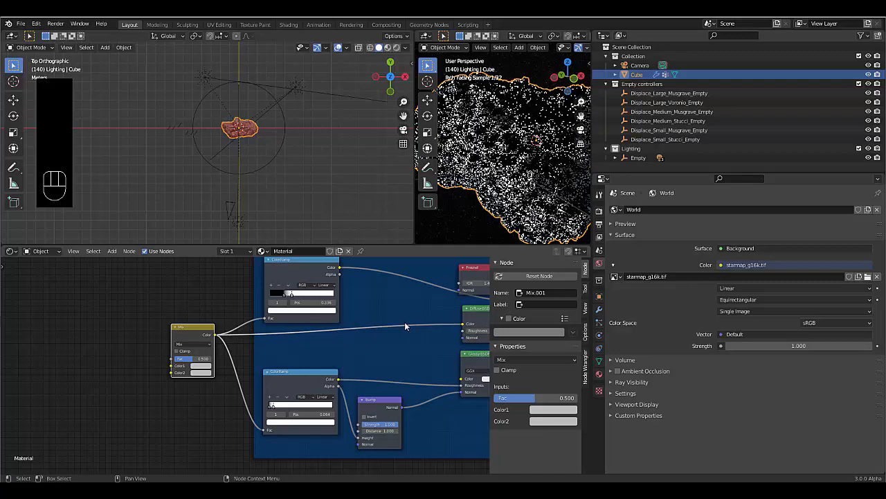
pyautogui.scroll(-2, 194, 396)
pyautogui.scroll(-2, 193, 395)
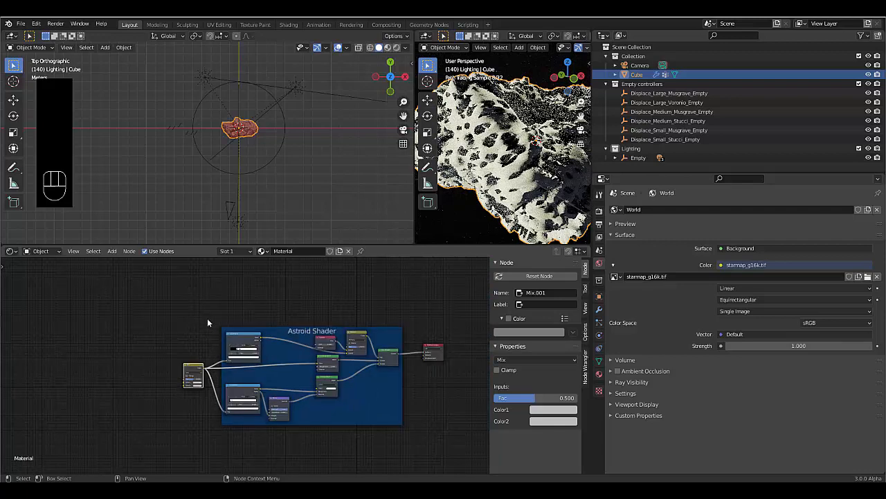
# - Reposition the new Mix node outside the frame, about midway in height between the two ColorRamps
pyautogui.scroll(4, 199, 389)
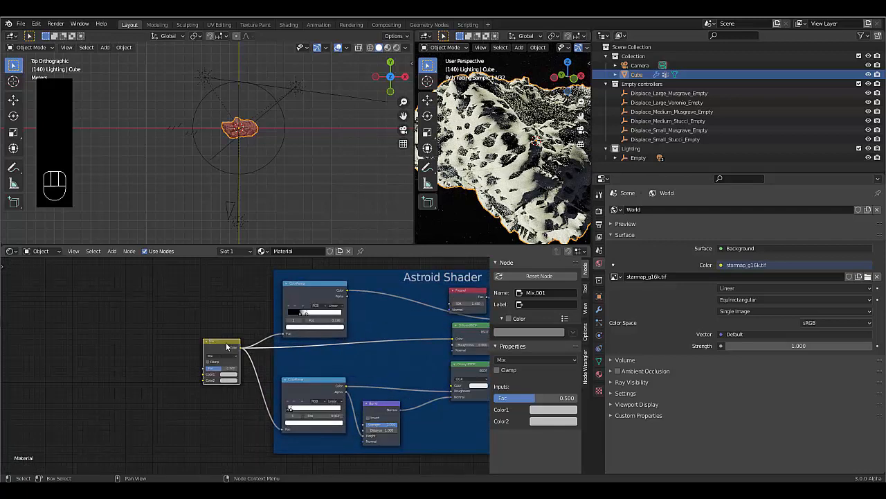
pyautogui.moveTo(227, 346); pyautogui.dragTo(231, 357)
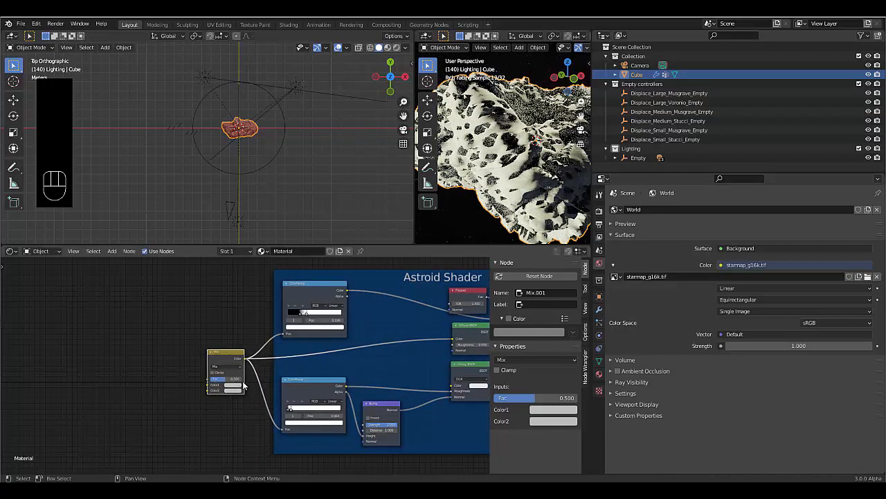
pyautogui.scroll(-3, 243, 385)
pyautogui.scroll(4, 150, 386)
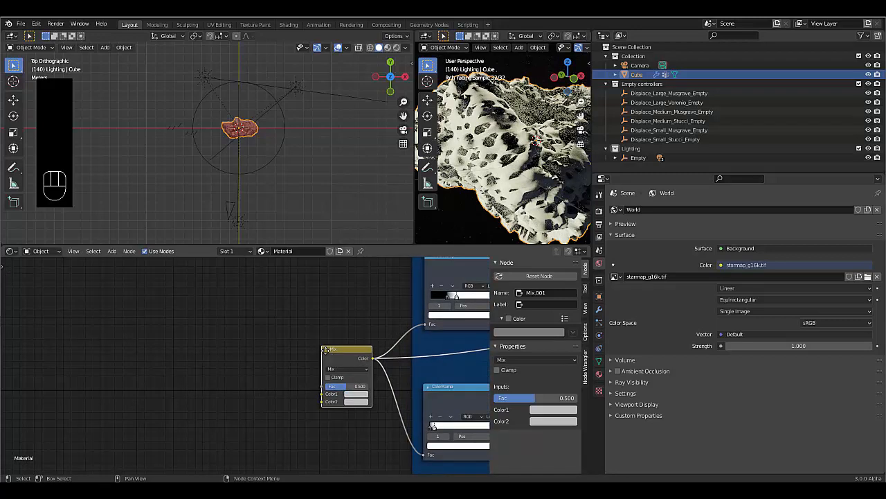
pyautogui.moveTo(326, 349); pyautogui.dragTo(310, 351)
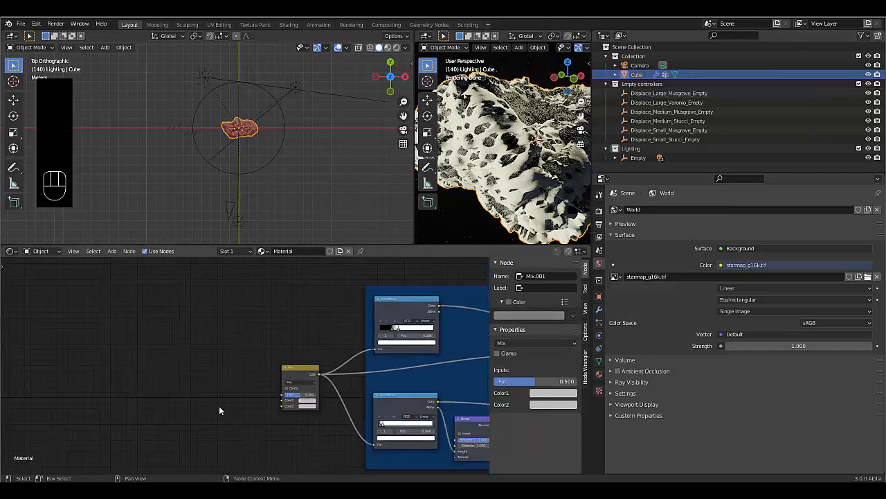
# - Add a Geometry node ahead of the new Mix node, leaving a gap between them
pyautogui.hotkey('shift', 'a')
pyautogui.moveTo(202, 405)
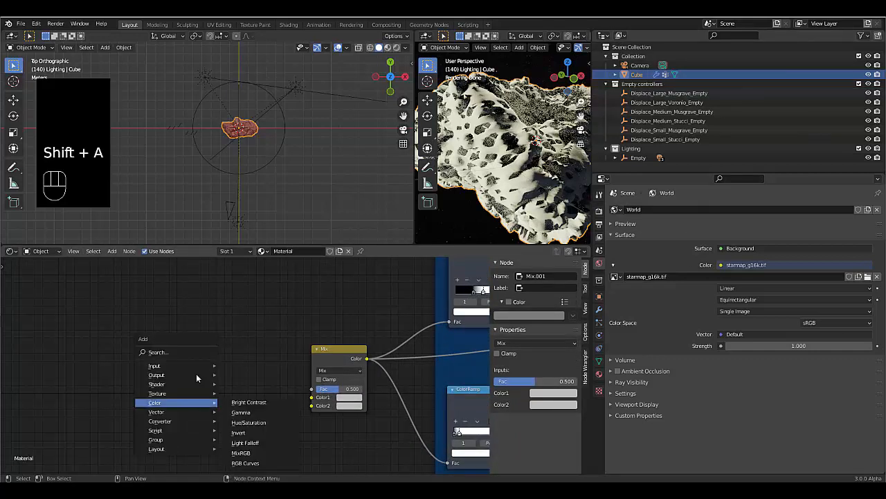
pyautogui.click(192, 353)
pyautogui.write('geom')
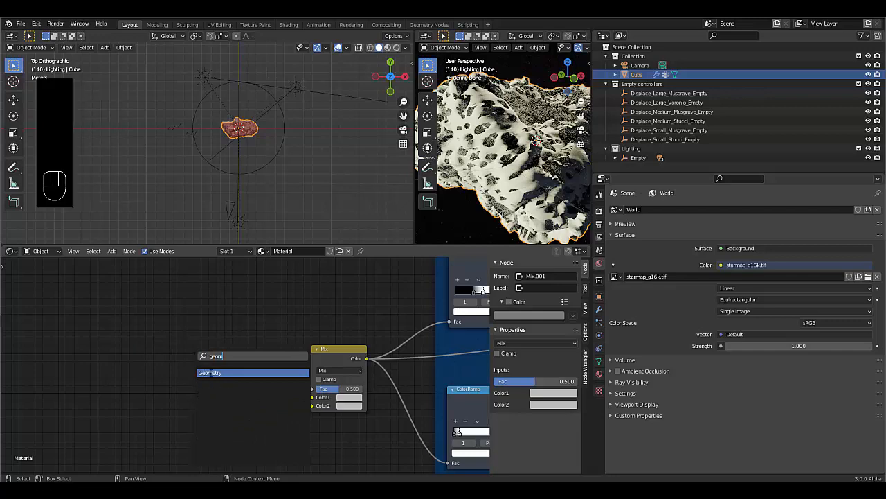
pyautogui.press('Return')
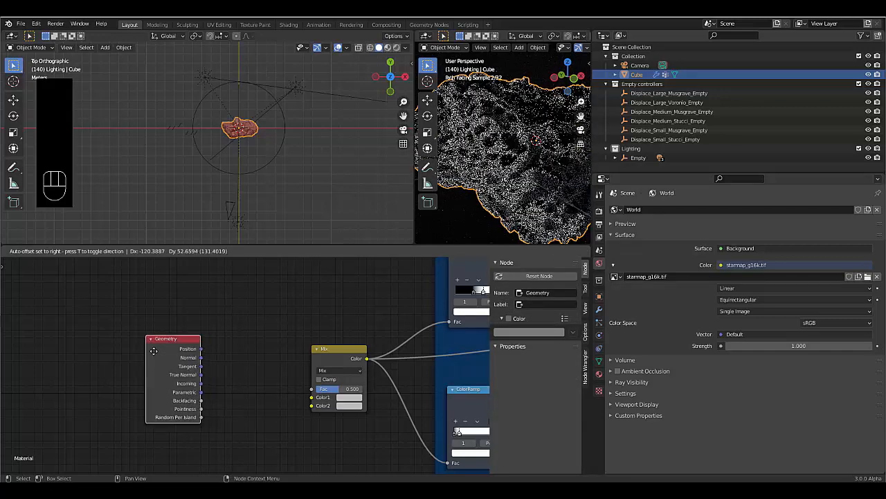
pyautogui.click(138, 344)
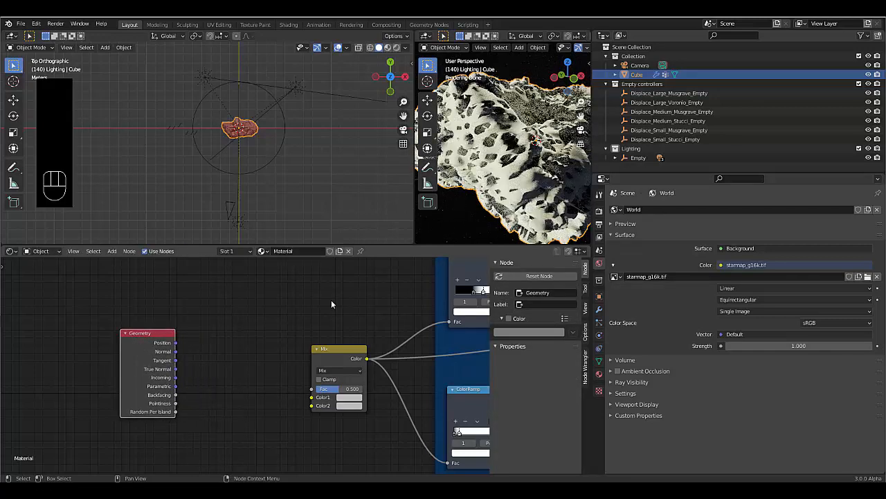
# - Add a third ColorRamp node below the gap between the Geometry and Mix nodes
pyautogui.hotkey('shift', 'a')
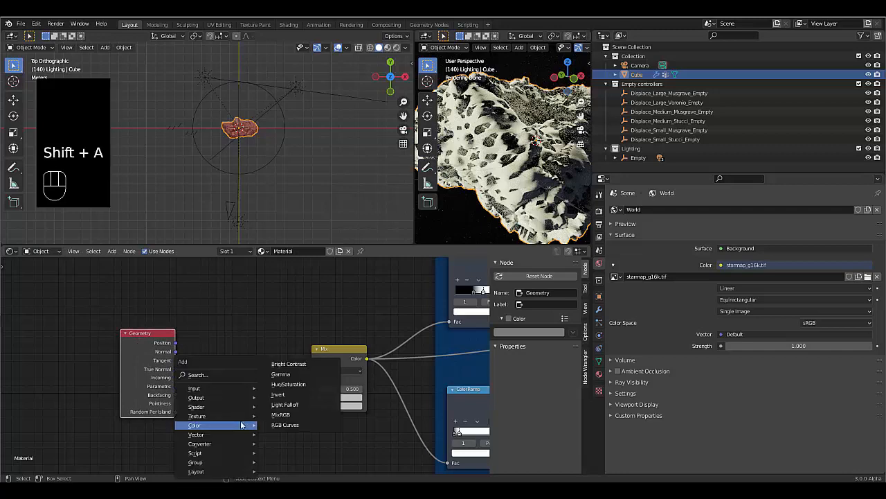
pyautogui.moveTo(232, 444)
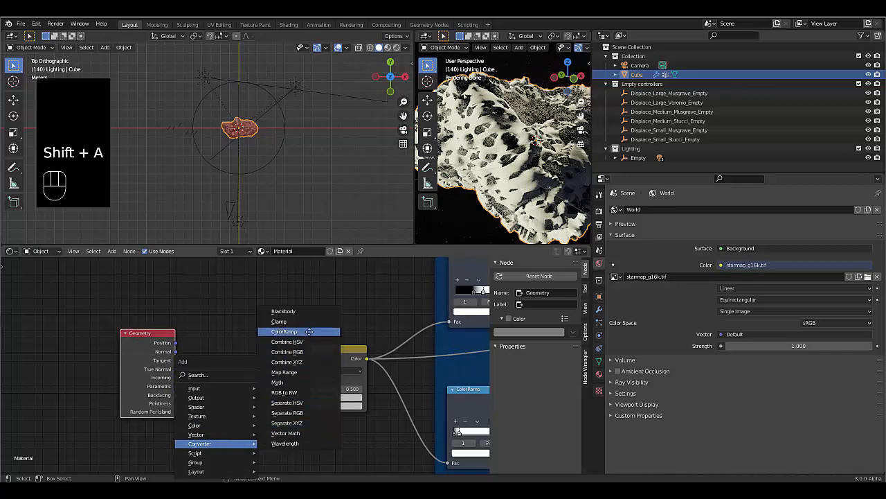
pyautogui.click(284, 331)
pyautogui.click(202, 429)
pyautogui.scroll(-3, 171, 392)
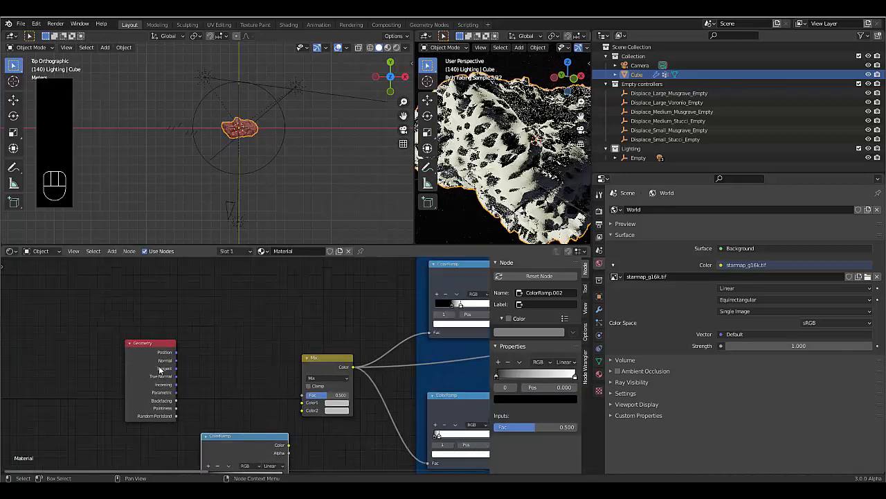
pyautogui.scroll(4, 155, 436)
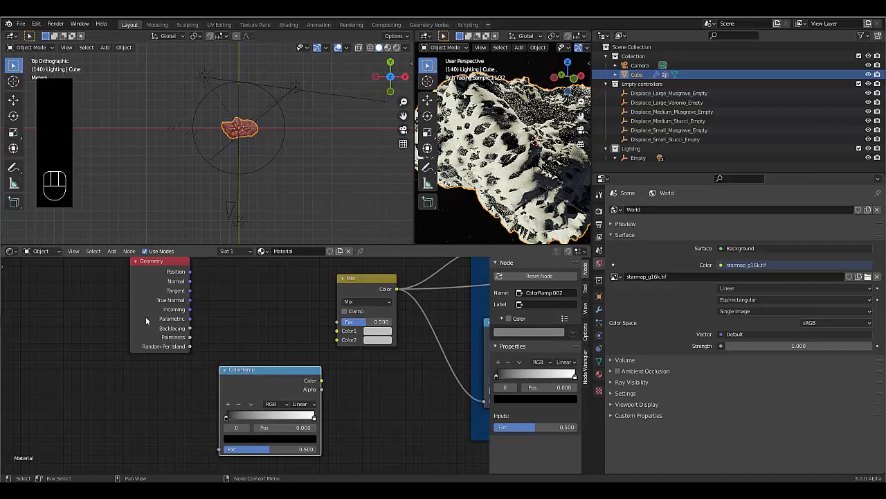
# - Place the Geometry node beside the third ColorRamp, linking Pointiness to the ramp's Fac and the ramp's Color to the Mix node's Fac
pyautogui.moveTo(146, 316); pyautogui.dragTo(135, 430)
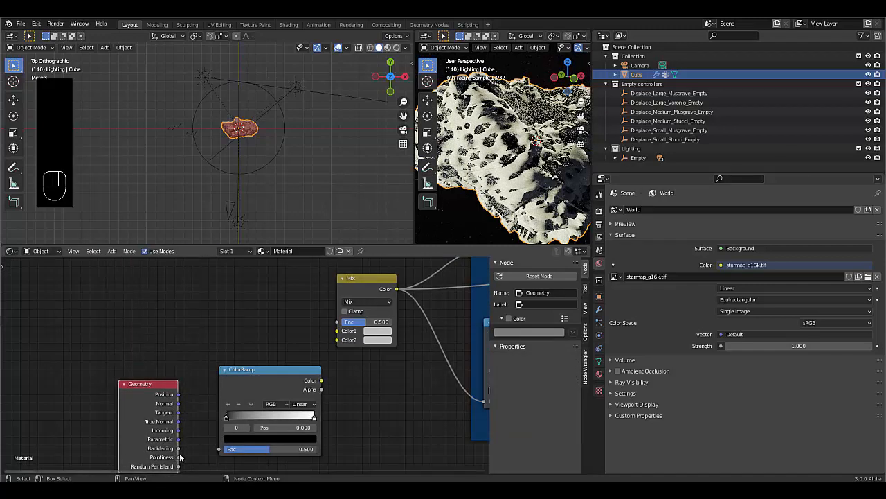
pyautogui.moveTo(178, 457); pyautogui.dragTo(219, 449)
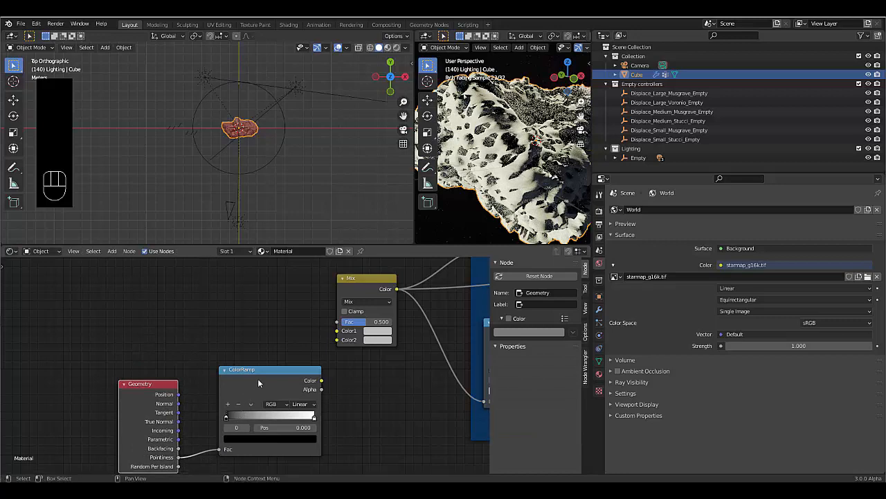
pyautogui.moveTo(321, 381); pyautogui.dragTo(334, 364)
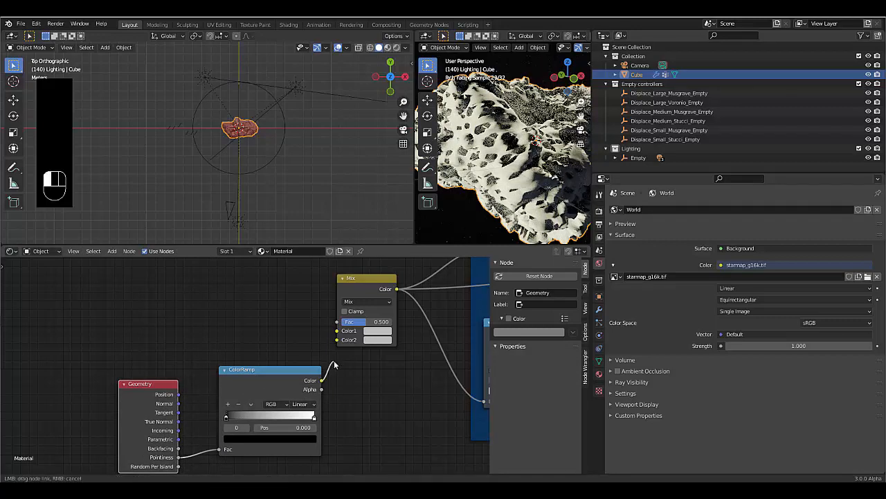
pyautogui.moveTo(335, 331); pyautogui.dragTo(334, 333)
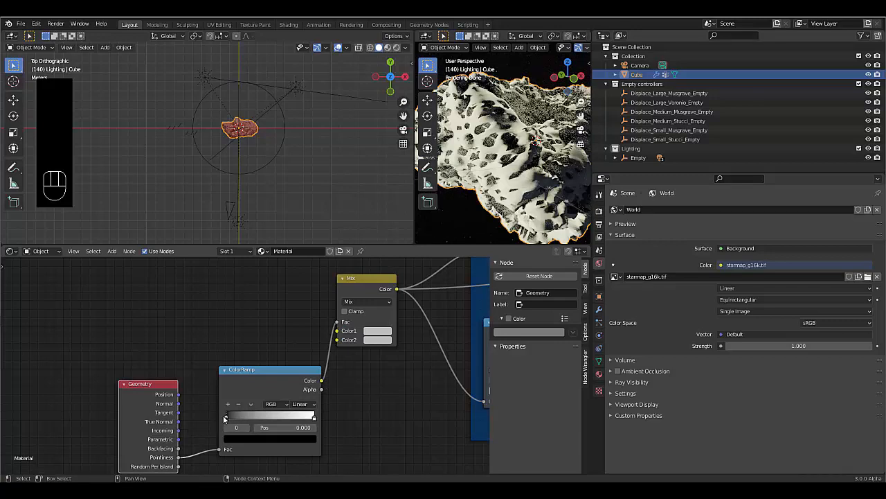
# - Set the third ColorRamp's black stop to position 0.5 and its white stop to position 0.55
pyautogui.moveTo(226, 418); pyautogui.dragTo(269, 428)
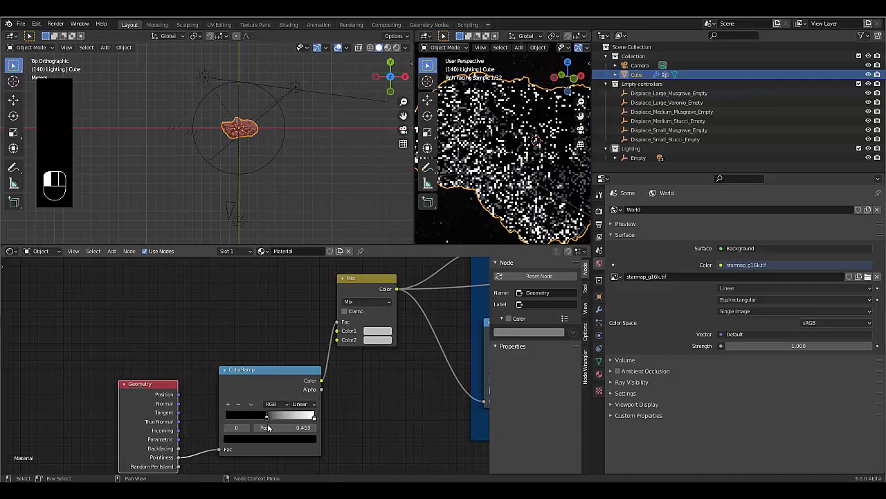
pyautogui.click(282, 430)
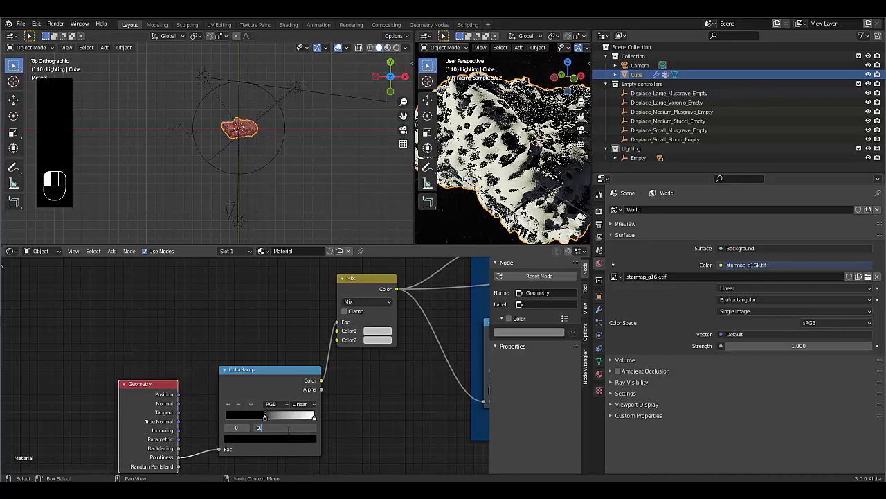
pyautogui.write('0.5')
pyautogui.press('Return')
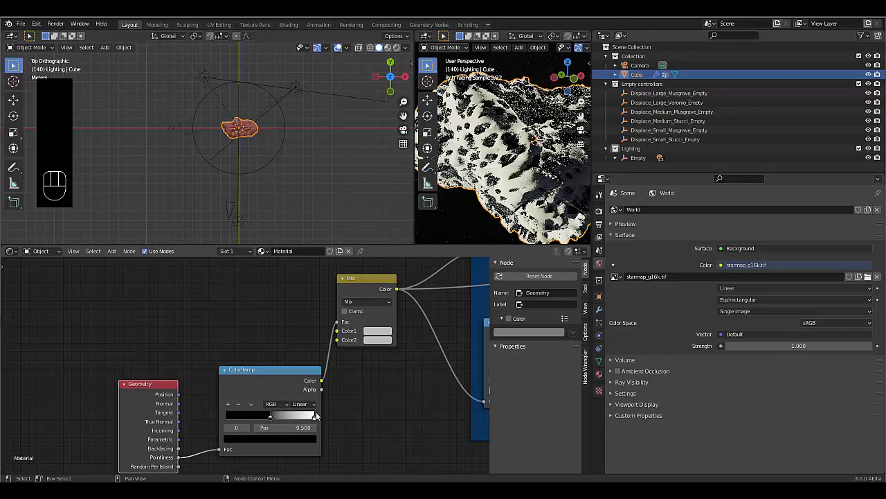
pyautogui.click(313, 417)
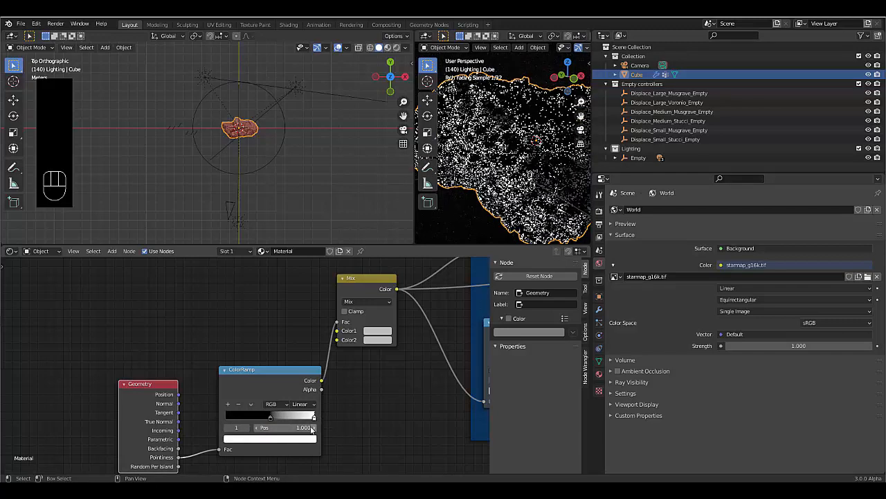
pyautogui.click(283, 428)
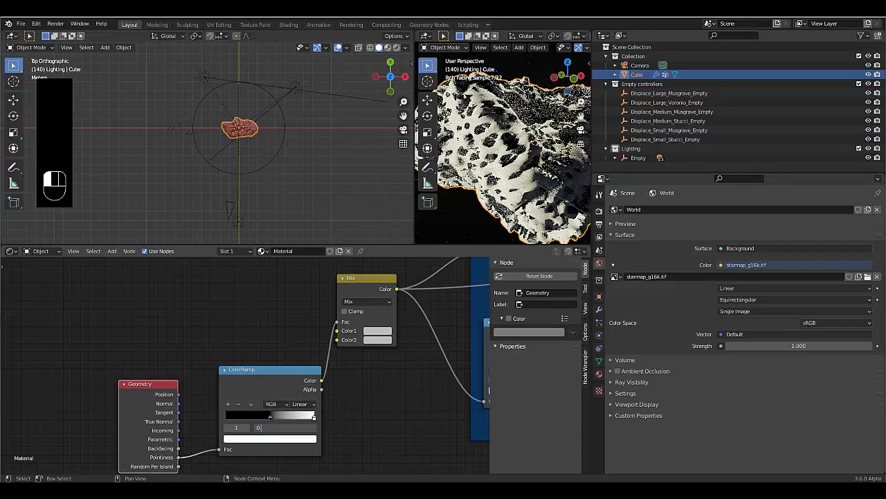
pyautogui.press('Return')
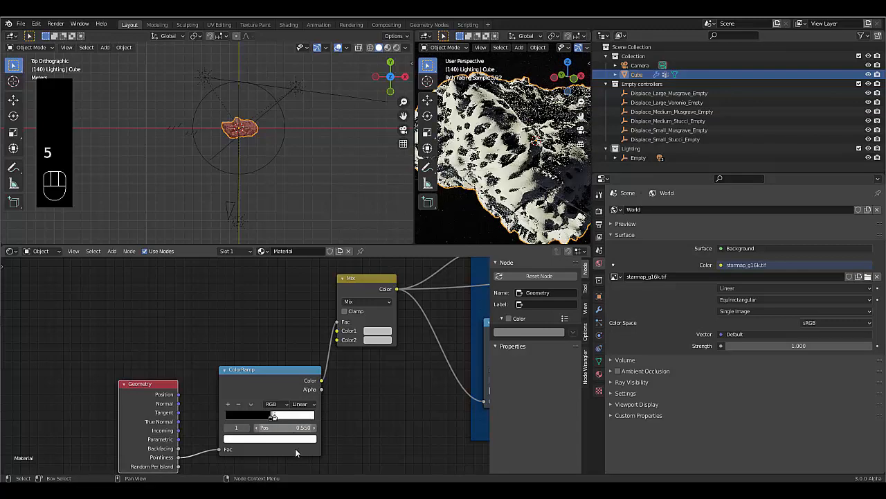
# - Add an RGB Curves node above the Geometry node and connect its Color output to the Mix node's Color2
pyautogui.scroll(-3, 141, 300)
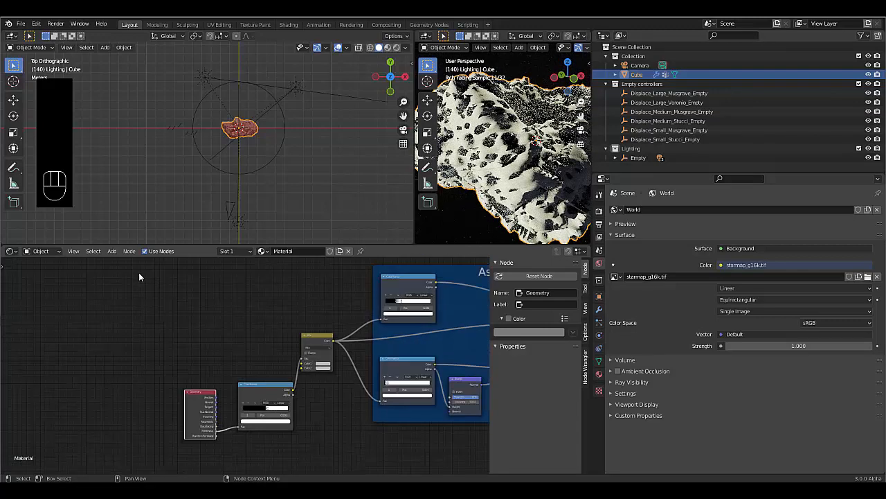
pyautogui.scroll(2, 138, 276)
pyautogui.hotkey('shift', 'a')
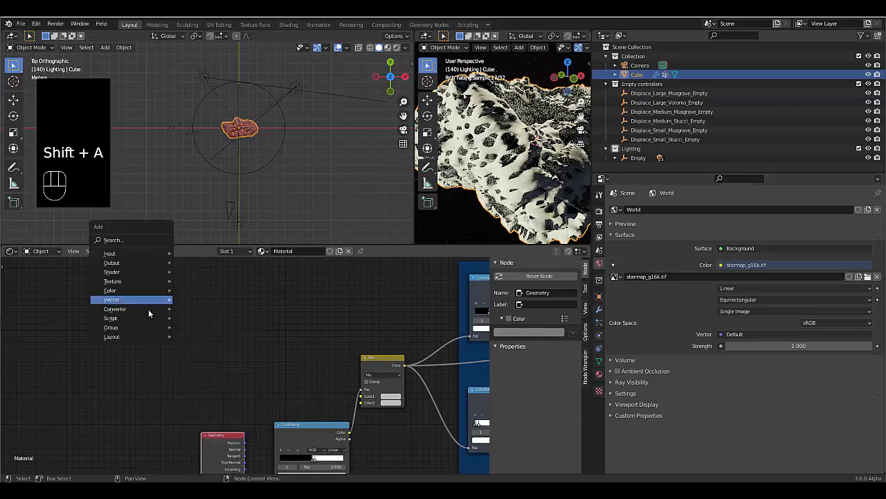
pyautogui.moveTo(146, 315)
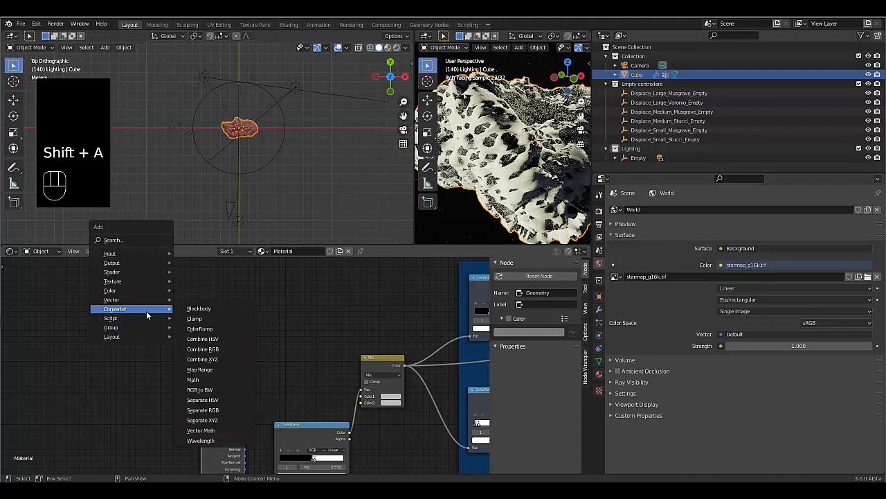
pyautogui.moveTo(140, 289)
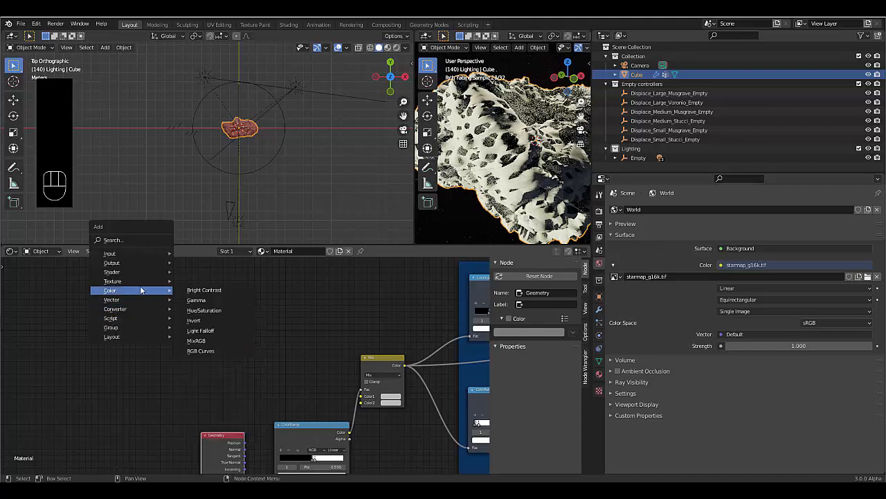
pyautogui.click(197, 352)
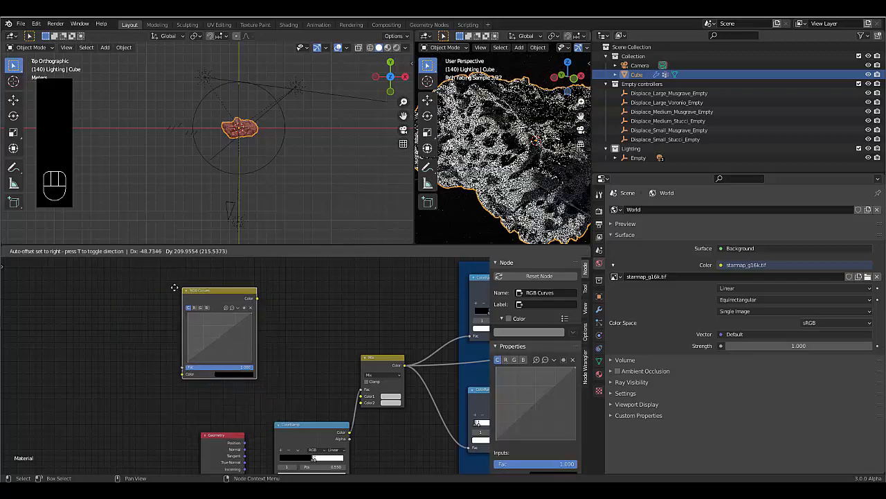
pyautogui.click(158, 279)
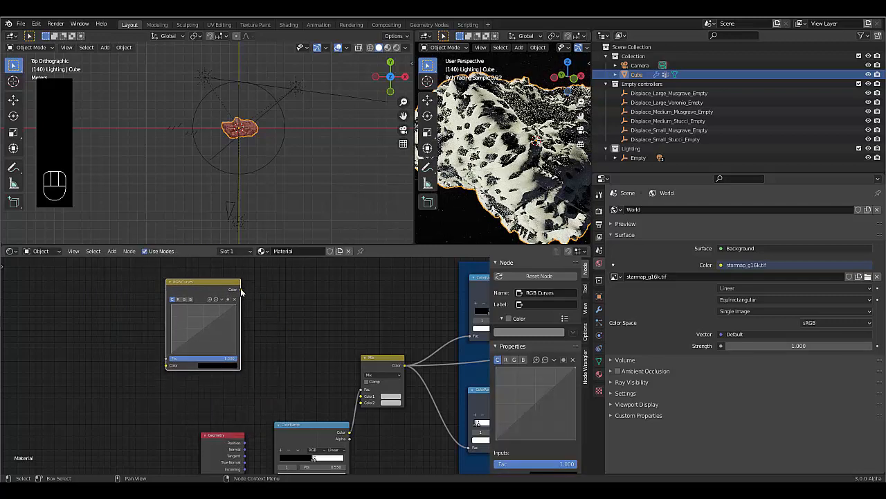
pyautogui.moveTo(240, 289); pyautogui.dragTo(362, 405)
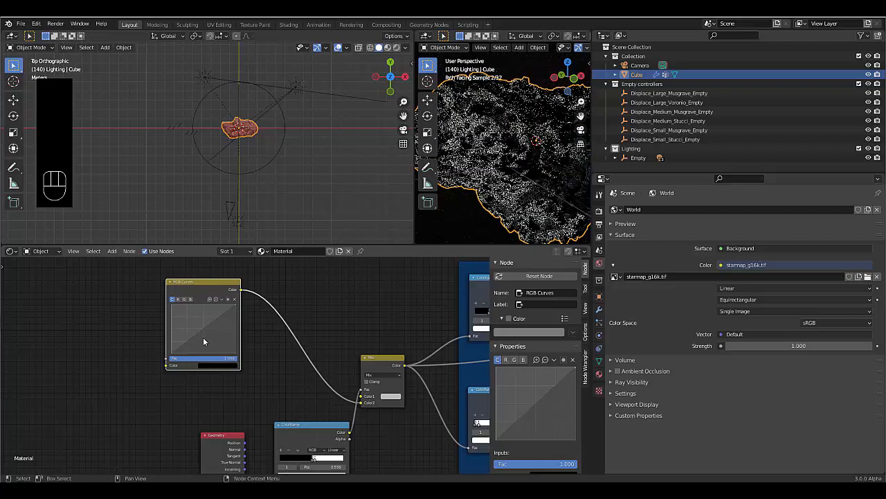
# - Bend the RGB Curves curve upward with a point at about X 0.159, Y 0.8125, and nudge the node's position slightly
pyautogui.moveTo(195, 332); pyautogui.dragTo(181, 312)
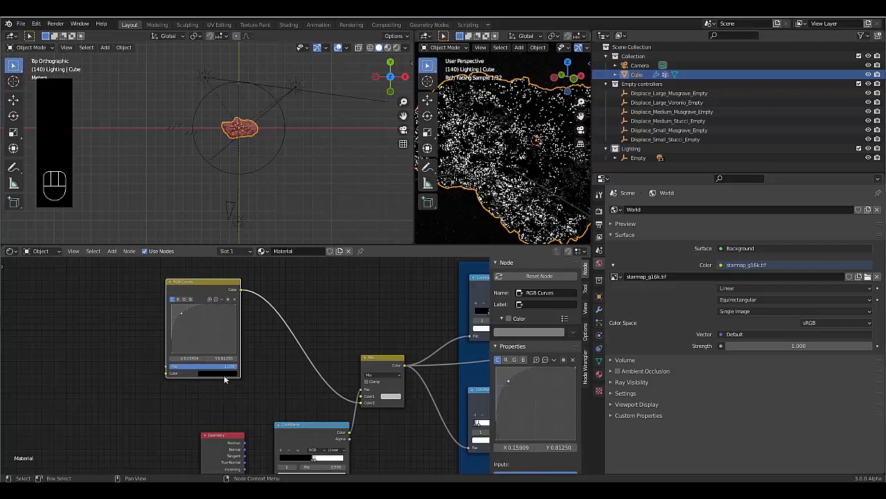
pyautogui.scroll(-3, 223, 383)
pyautogui.scroll(1, 199, 359)
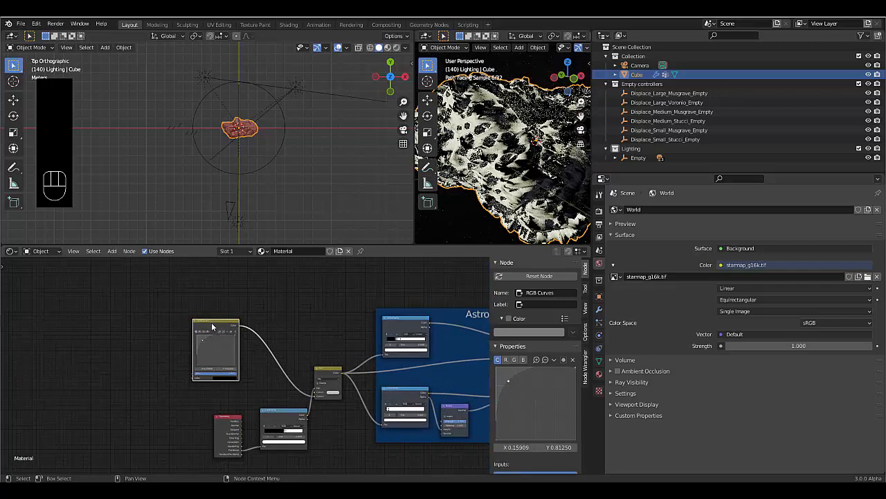
pyautogui.moveTo(216, 326)
pyautogui.mouseDown()
pyautogui.moveTo(218, 314)
pyautogui.moveTo(218, 333)
pyautogui.mouseUp()
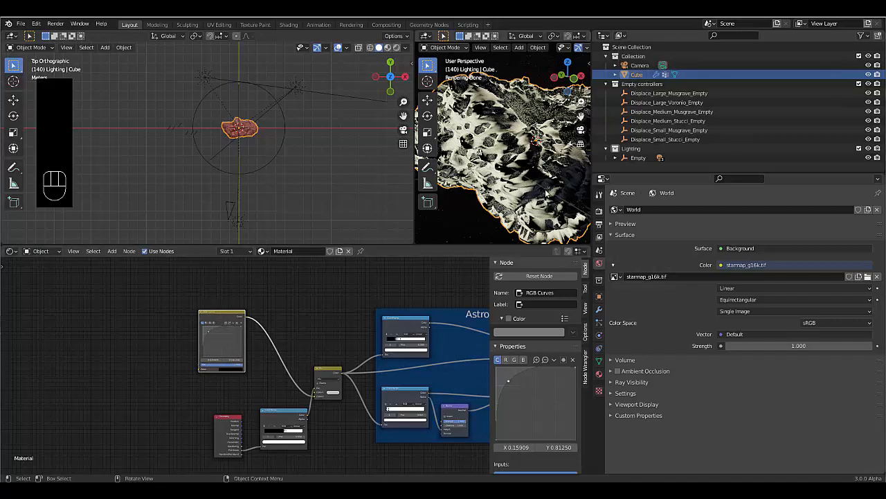
# - Look at the rendered asteroid from the camera's viewpoint to check the edge shading
pyautogui.click(580, 130)
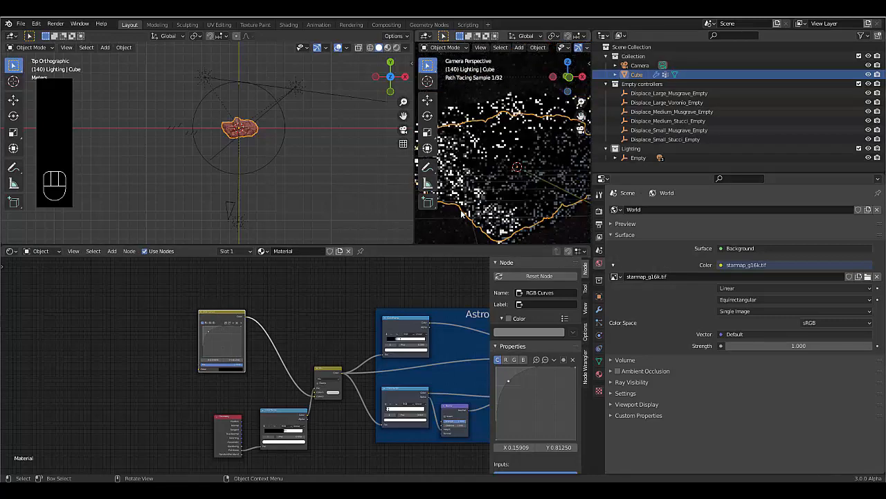
pyautogui.scroll(-1, 522, 205)
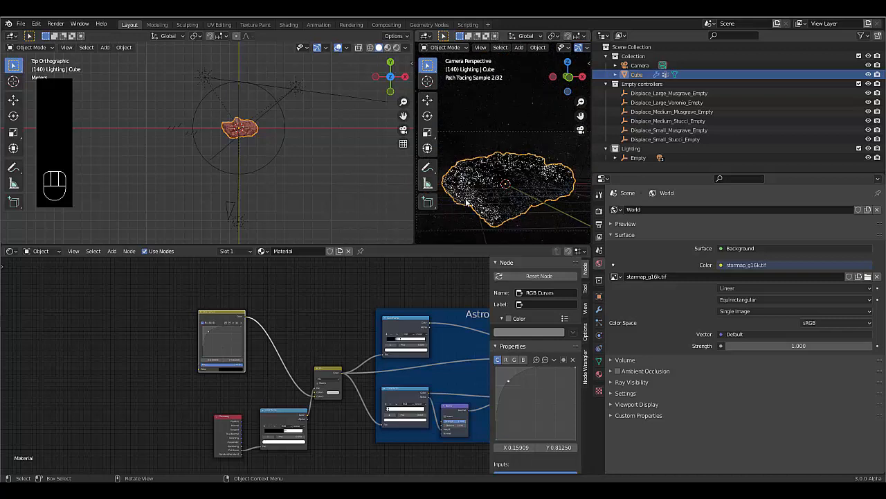
pyautogui.scroll(1, 447, 198)
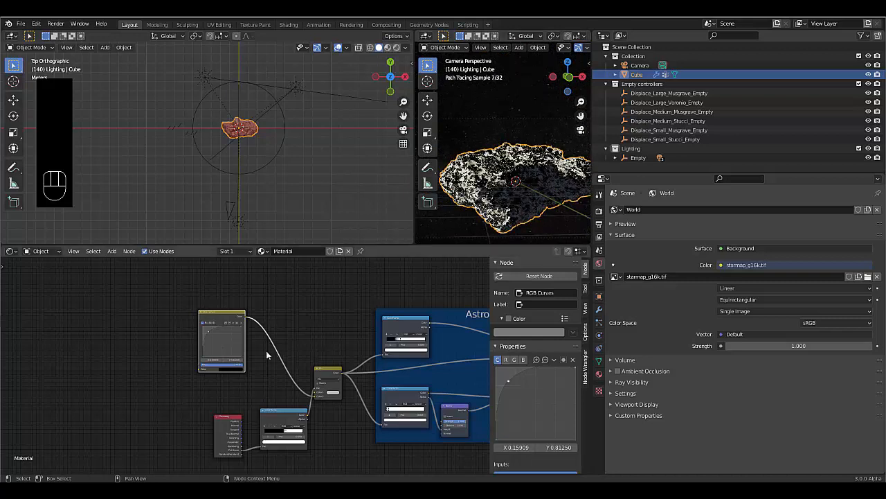
# - Group the RGB Curves, Geometry, third ColorRamp and Mix nodes in a new frame labelled "Light define edges"
pyautogui.moveTo(147, 299); pyautogui.dragTo(342, 478)
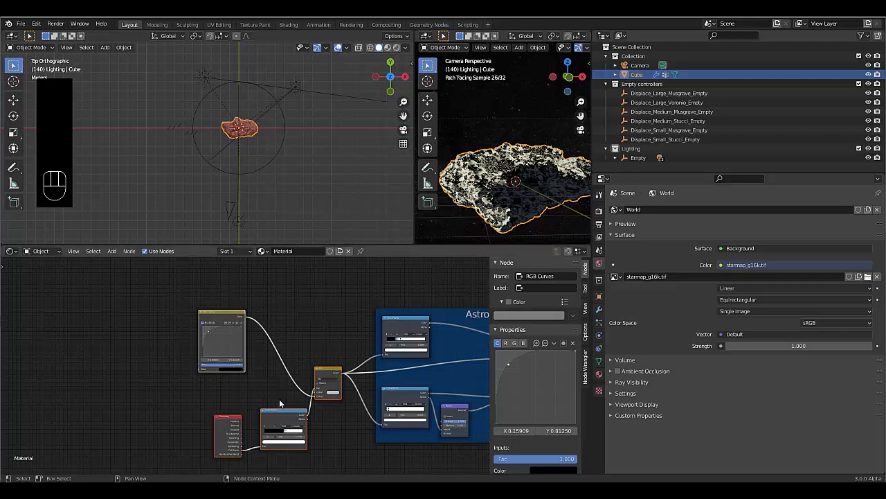
pyautogui.hotkey('ctrl', 'j')
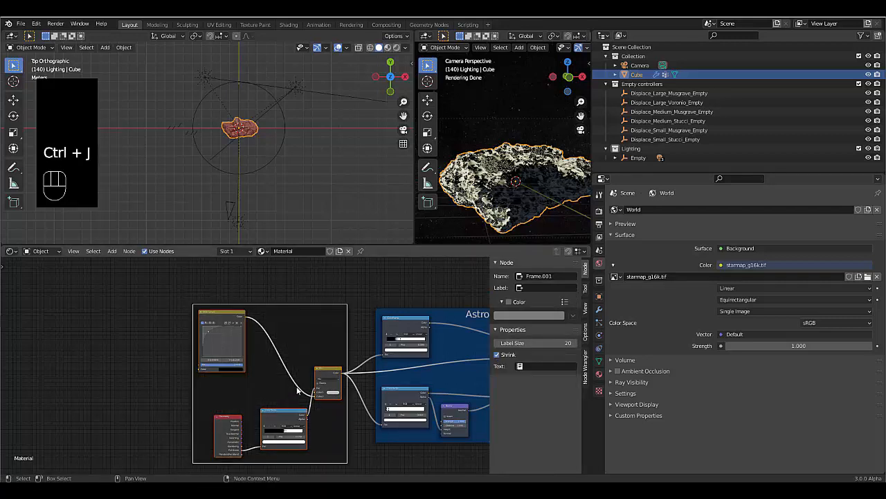
pyautogui.click(535, 286)
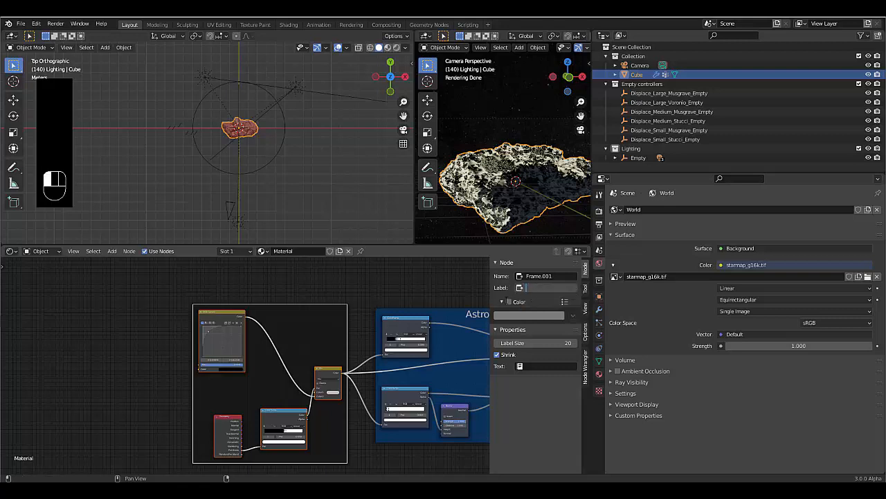
pyautogui.write('Light define edges')
pyautogui.press('Return')
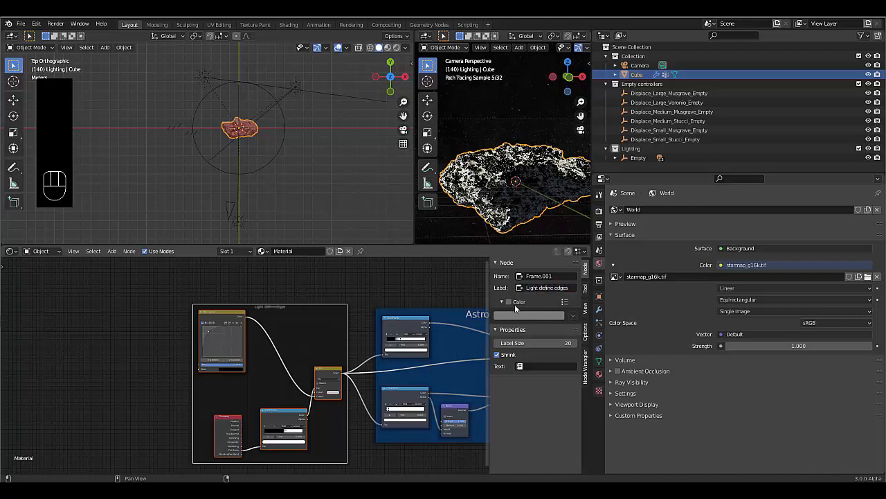
# - Give the Light define edges frame a custom green color and set its label size to 50
pyautogui.click(509, 302)
pyautogui.click(529, 315)
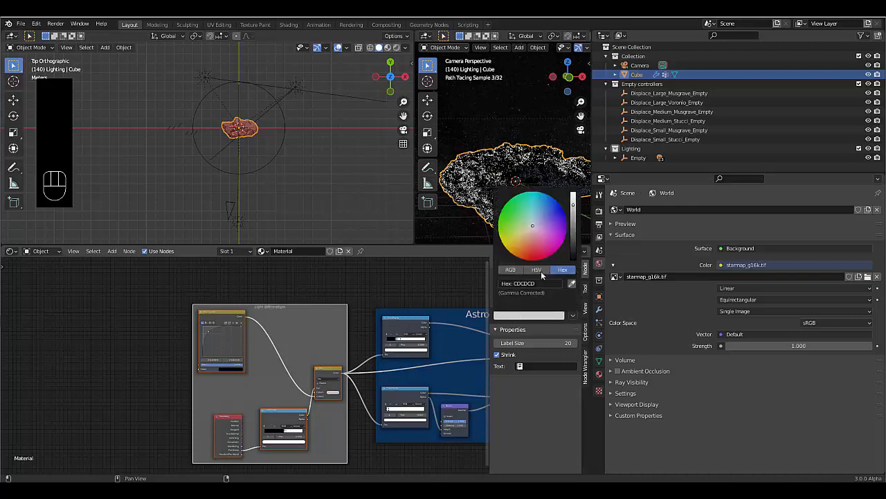
pyautogui.click(500, 215)
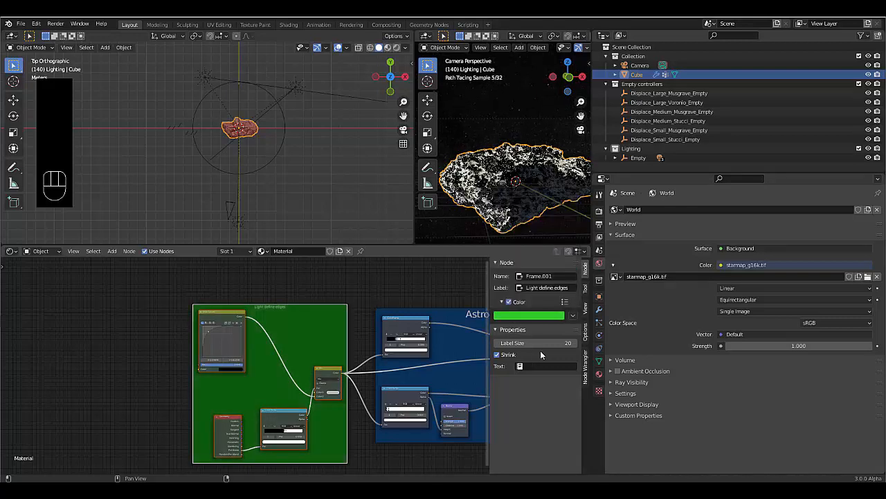
pyautogui.click(554, 343)
pyautogui.write('5')
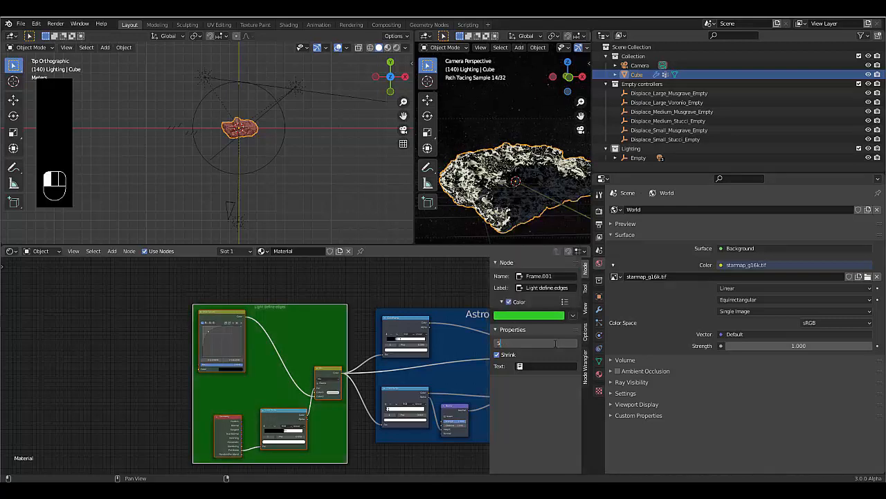
pyautogui.write('0')
pyautogui.press('Return')
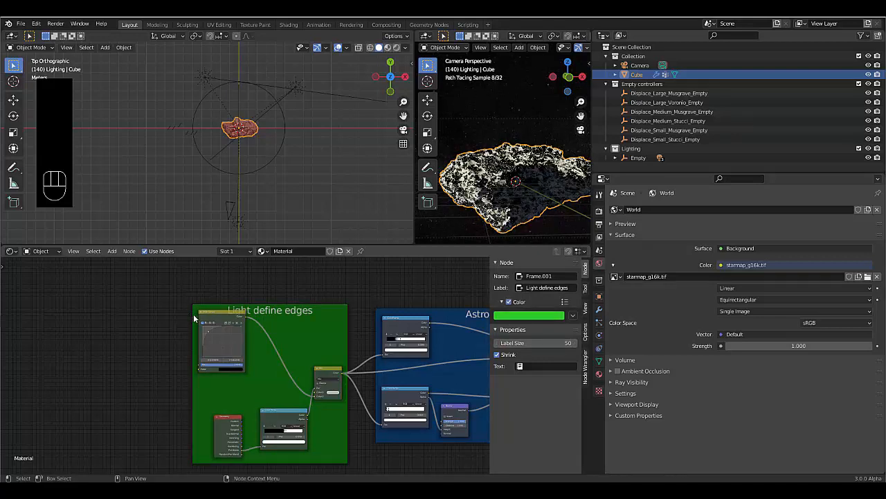
# - Move the RGB Curves node farther from the Mix node so that it clears the frame's Light define edges title
pyautogui.moveTo(224, 322); pyautogui.dragTo(183, 312)
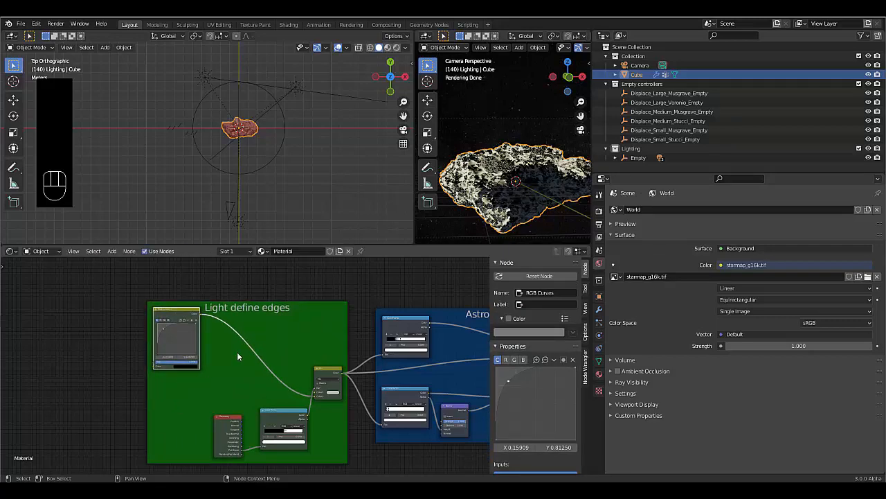
pyautogui.scroll(1, 275, 378)
pyautogui.scroll(1, 324, 399)
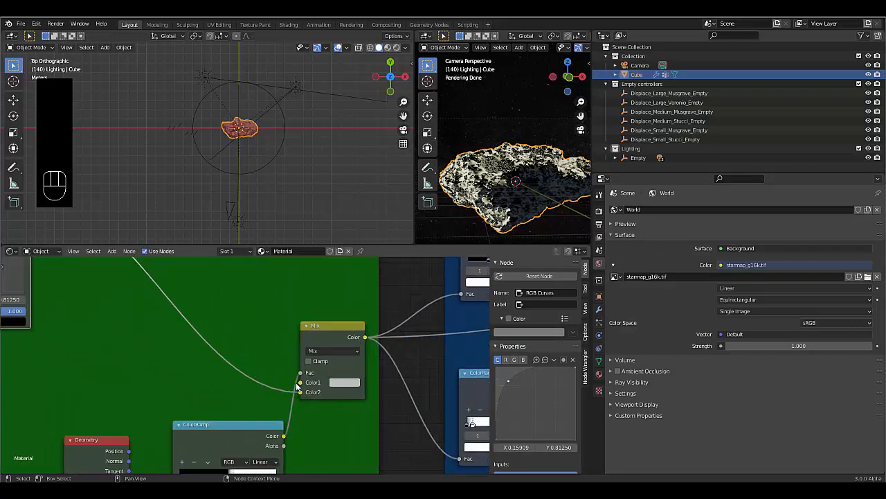
pyautogui.scroll(-1, 297, 386)
pyautogui.scroll(-2, 297, 385)
pyautogui.scroll(3, 47, 382)
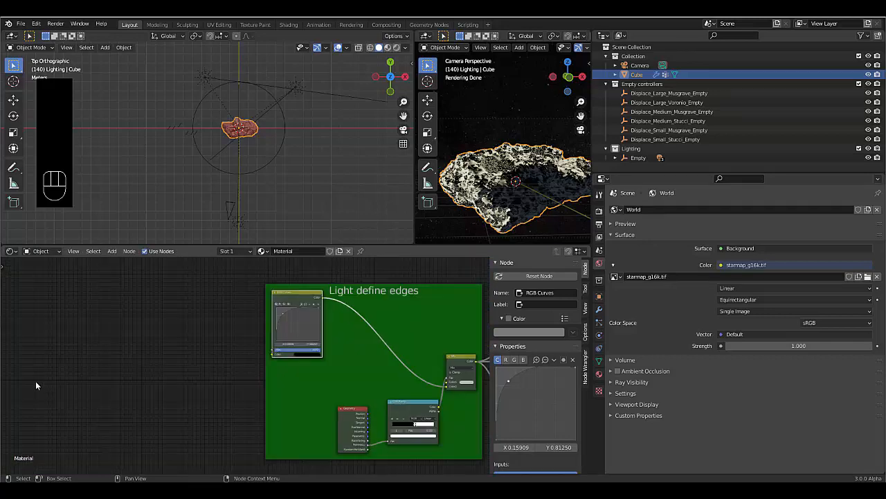
pyautogui.scroll(-2, 206, 429)
pyautogui.scroll(-1, 223, 421)
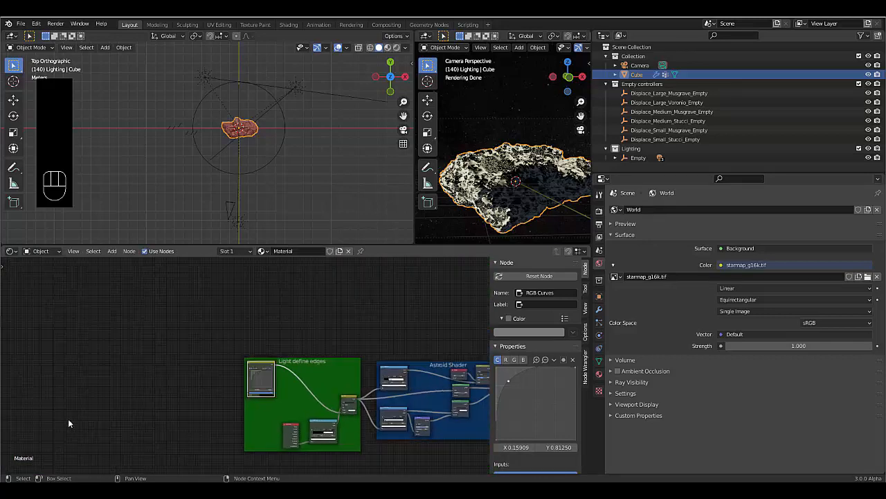
# - Add a MixRGB node in the empty space before the Light define edges frame
pyautogui.scroll(2, 35, 424)
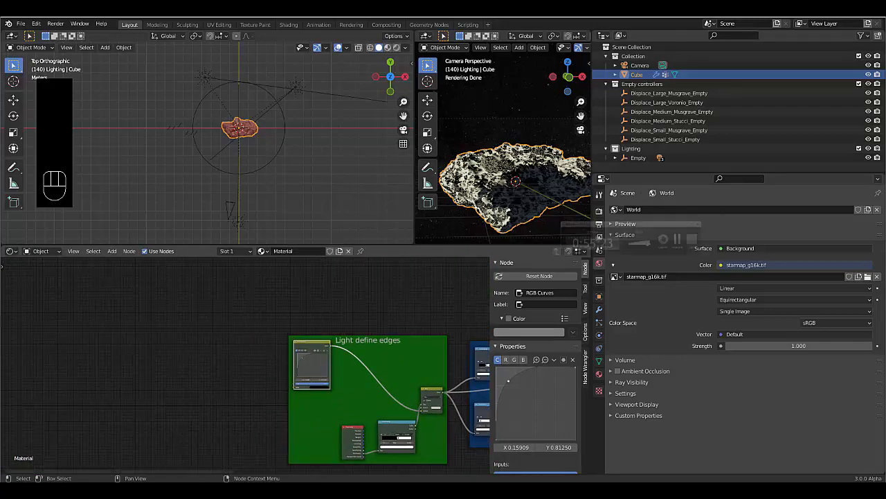
pyautogui.scroll(1, 214, 394)
pyautogui.scroll(1, 212, 398)
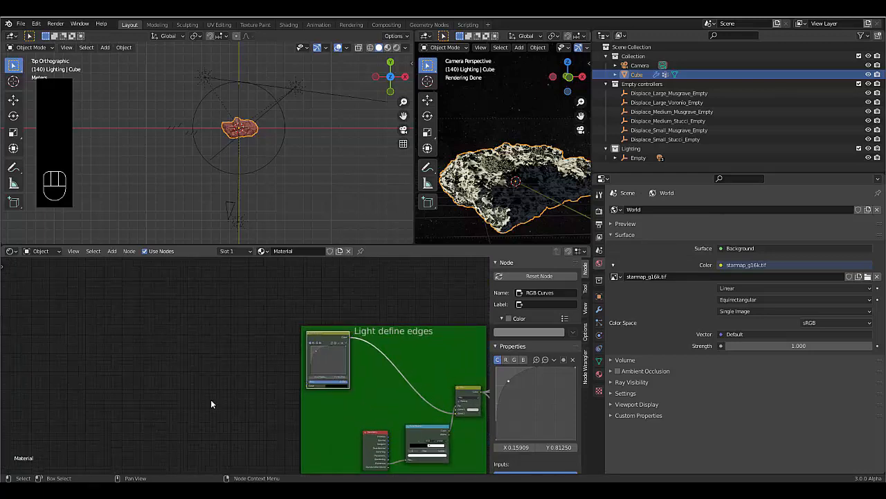
pyautogui.hotkey('shift', 'a')
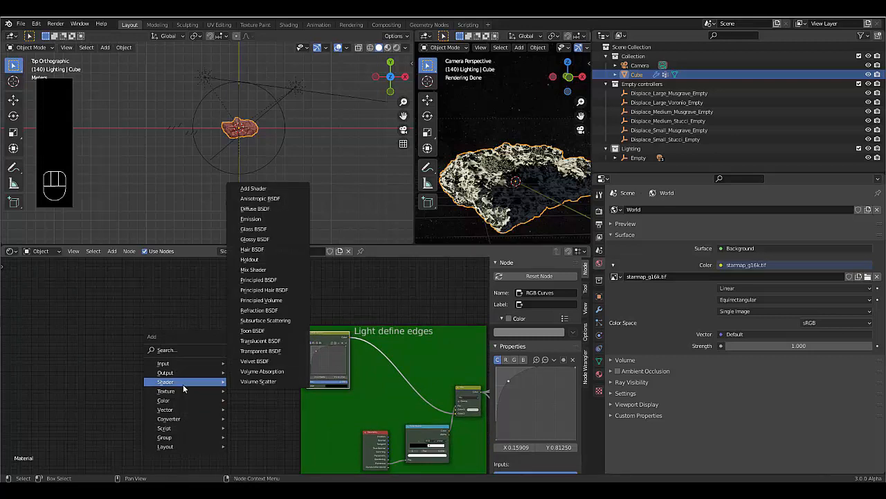
pyautogui.moveTo(184, 402)
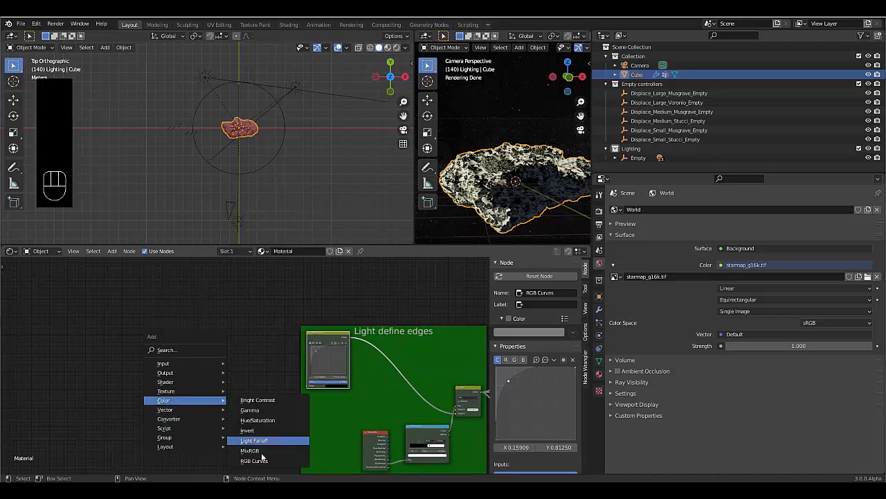
pyautogui.click(267, 451)
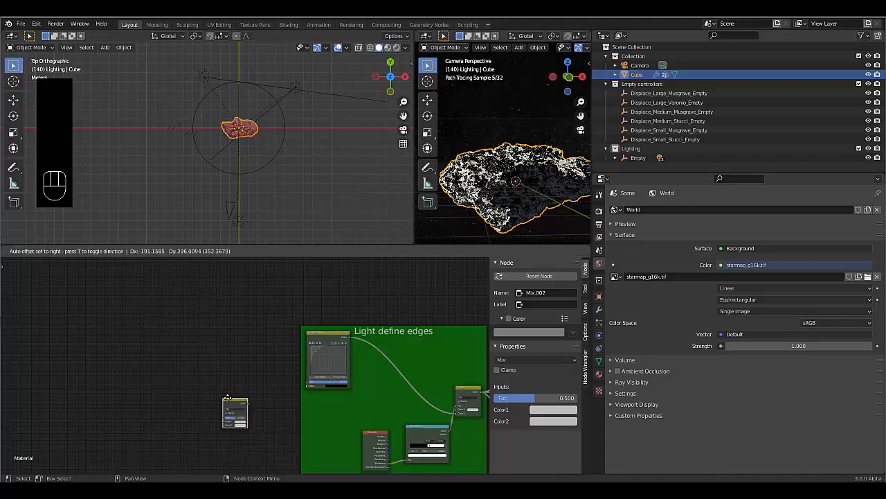
pyautogui.click(230, 375)
pyautogui.scroll(2, 369, 413)
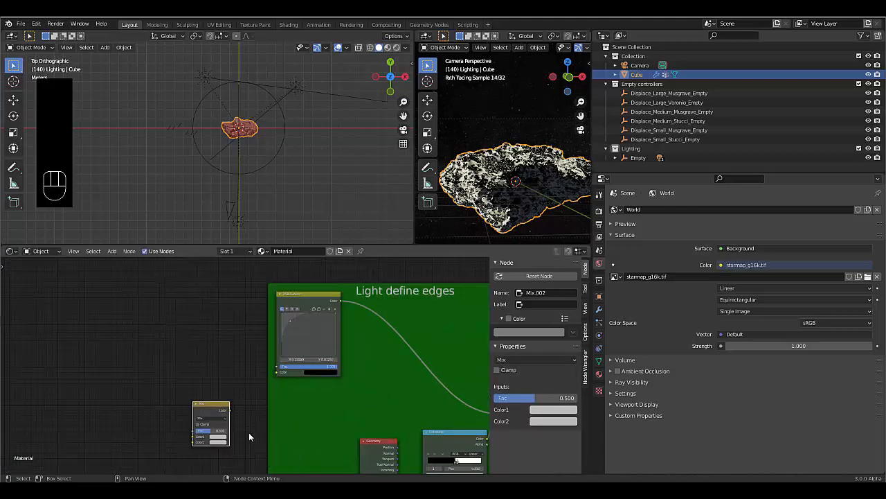
# - Connect the new Mix node's Color output to the framed Mix node's Color1 and to the RGB Curves node's Color input
pyautogui.scroll(-2, 293, 440)
pyautogui.scroll(2, 459, 422)
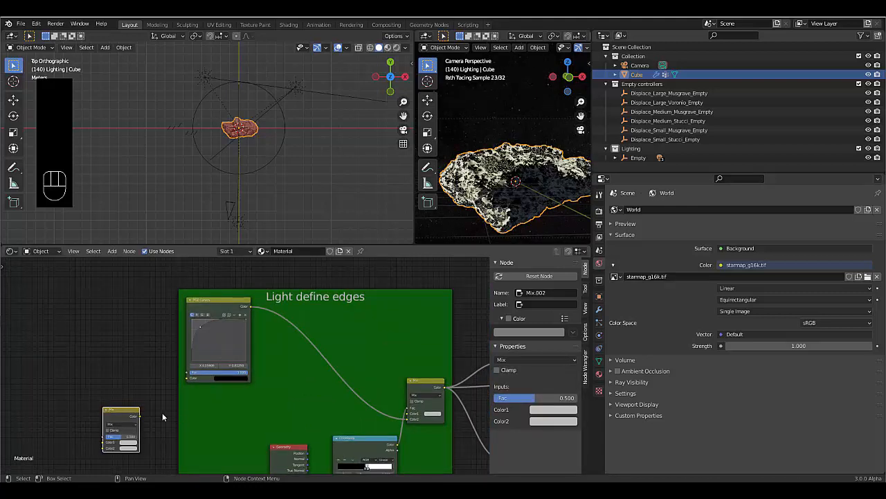
pyautogui.moveTo(140, 416); pyautogui.dragTo(407, 414)
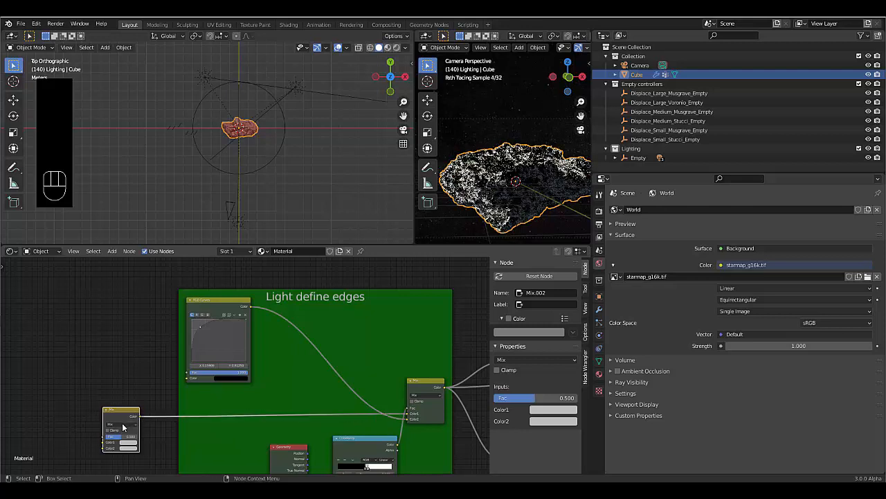
pyautogui.moveTo(140, 416); pyautogui.dragTo(189, 376)
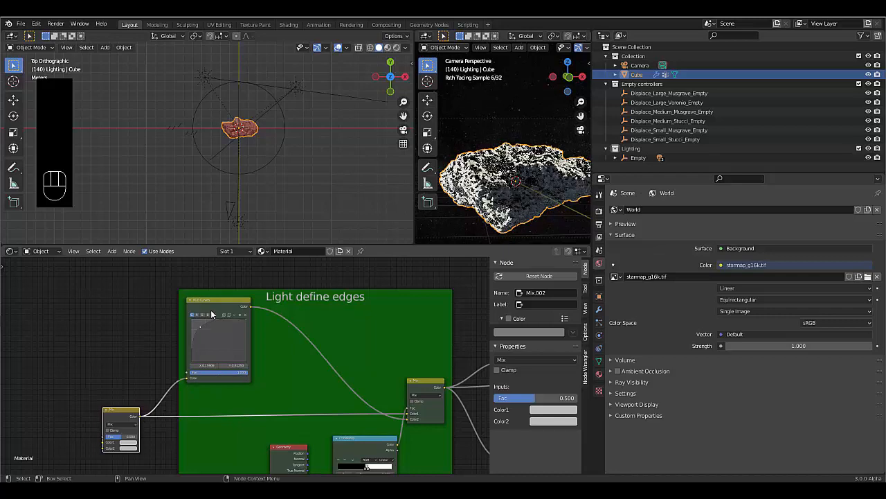
# - Add an Image Texture node and place it before the new Mix node outside the frame
pyautogui.scroll(-3, 174, 333)
pyautogui.scroll(2, 91, 342)
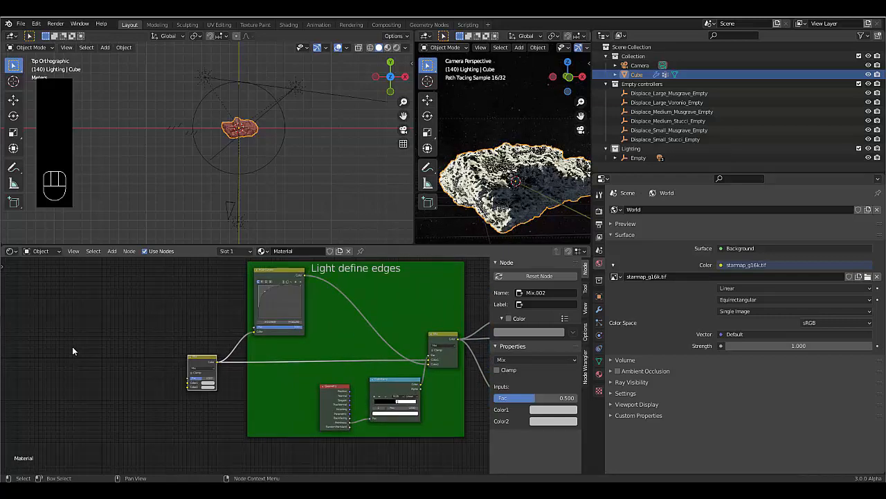
pyautogui.scroll(7, 77, 349)
pyautogui.scroll(-8, 309, 406)
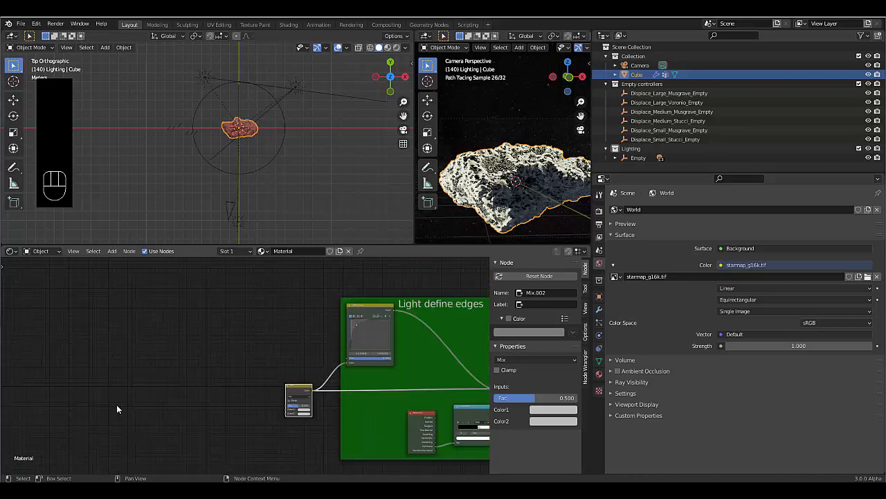
pyautogui.scroll(2, 117, 409)
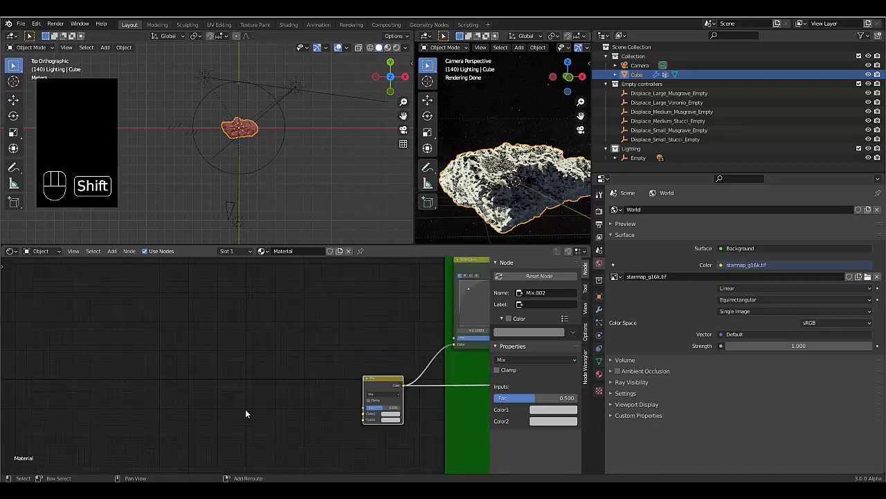
pyautogui.hotkey('shift', 'a')
pyautogui.moveTo(255, 410)
pyautogui.click(219, 360)
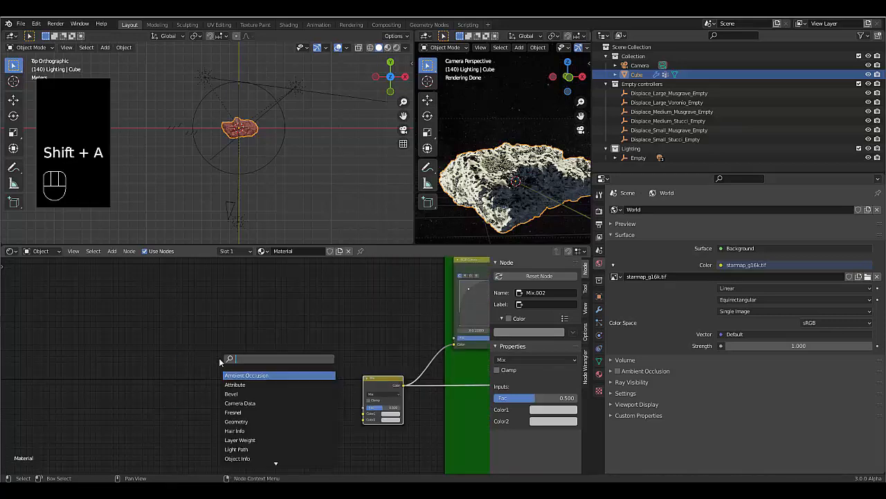
pyautogui.write('image')
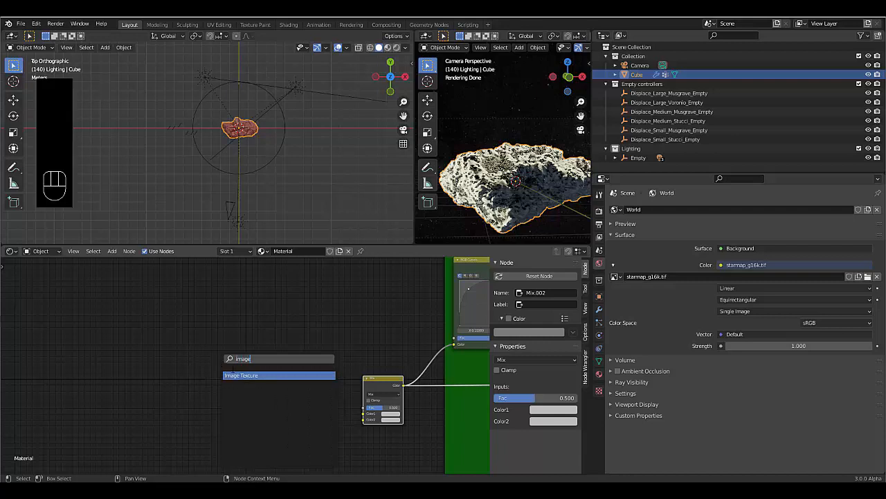
pyautogui.click(242, 375)
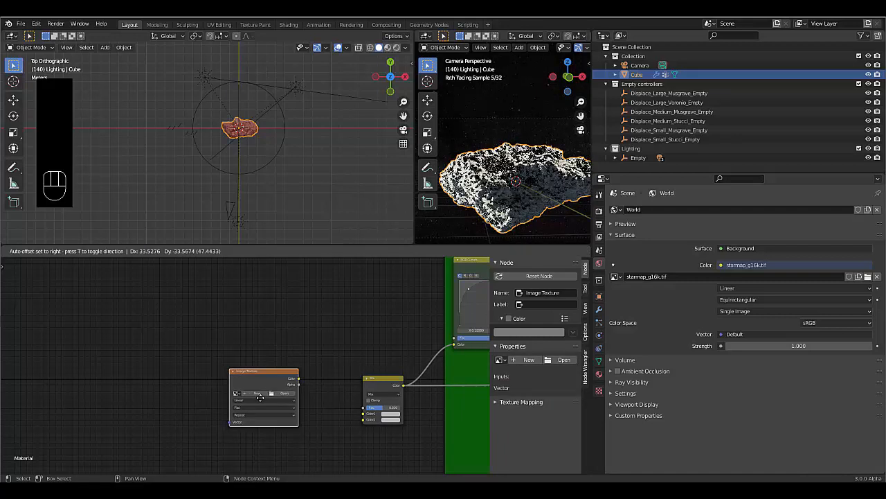
pyautogui.click(239, 410)
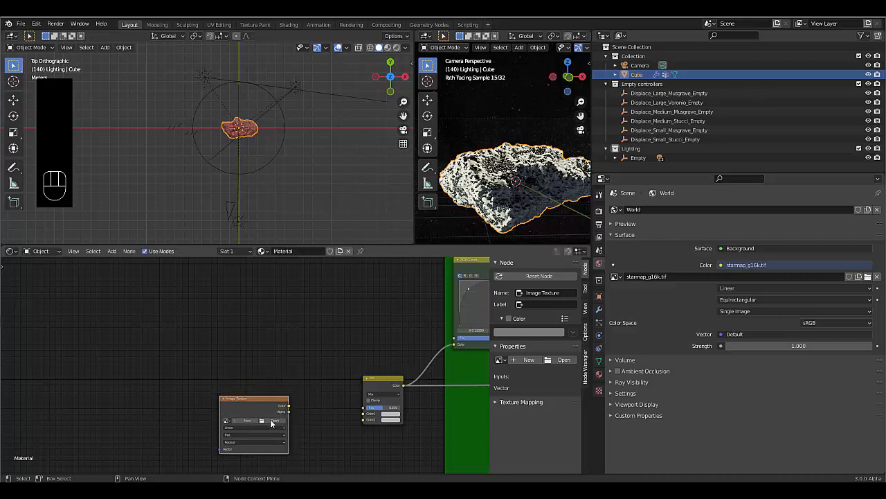
# - Connect the Image Texture's Color to the new Mix node's Color1 and load wp9005403.jpg from the Downloads folder into it
pyautogui.scroll(2, 286, 405)
pyautogui.moveTo(289, 401); pyautogui.dragTo(391, 413)
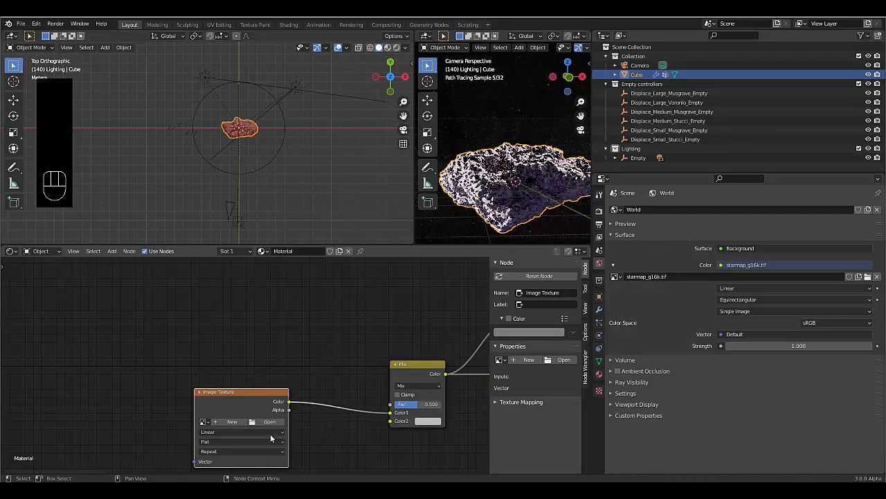
pyautogui.scroll(1, 256, 434)
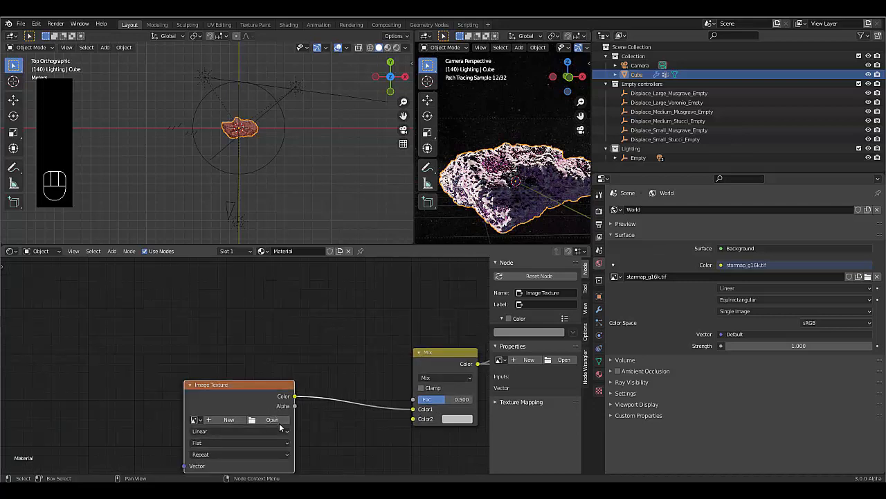
pyautogui.click(272, 419)
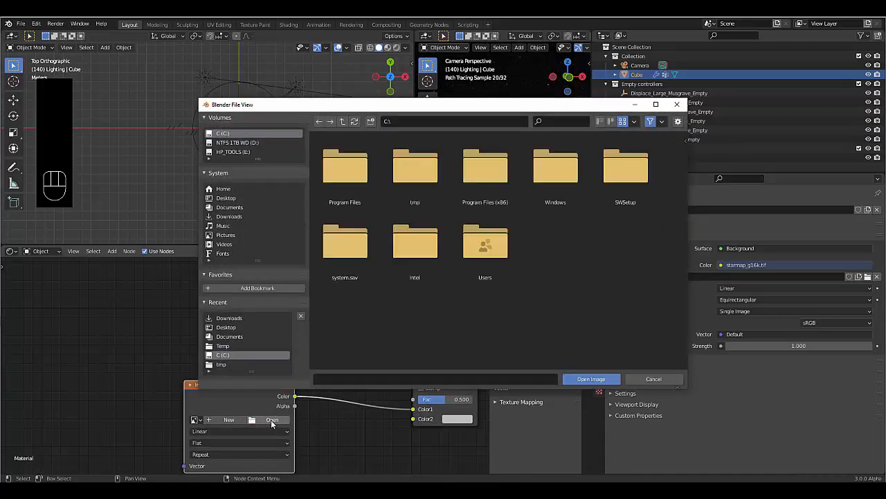
pyautogui.click(236, 216)
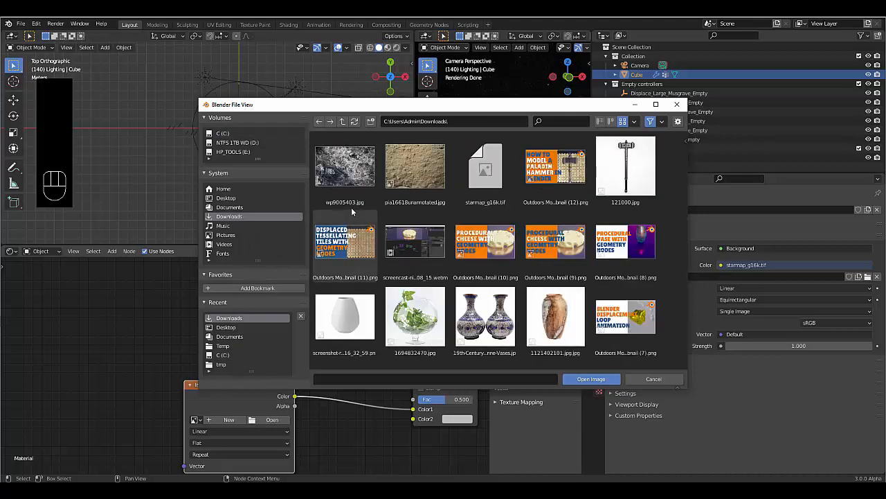
pyautogui.doubleClick(361, 171)
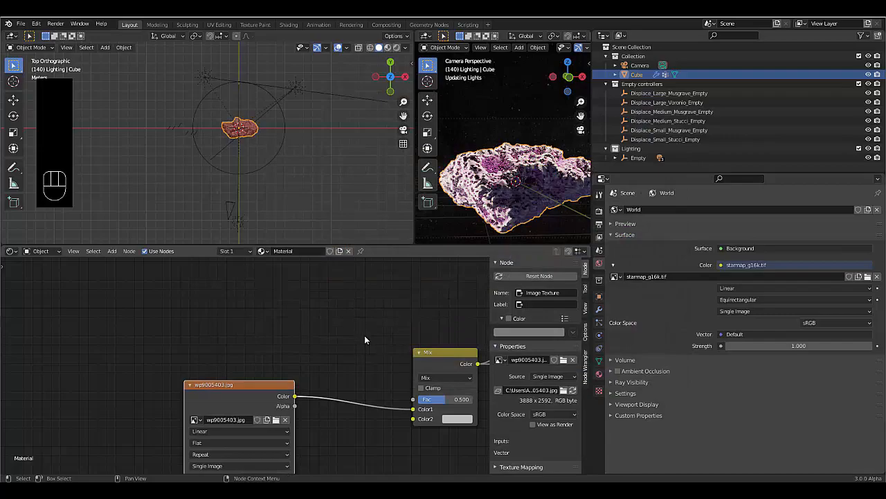
# - Switch to the browser to look at the metamorphic rock image and NASA star map source pages, and return to Blender
pyautogui.hotkey('alt', 'Tab')
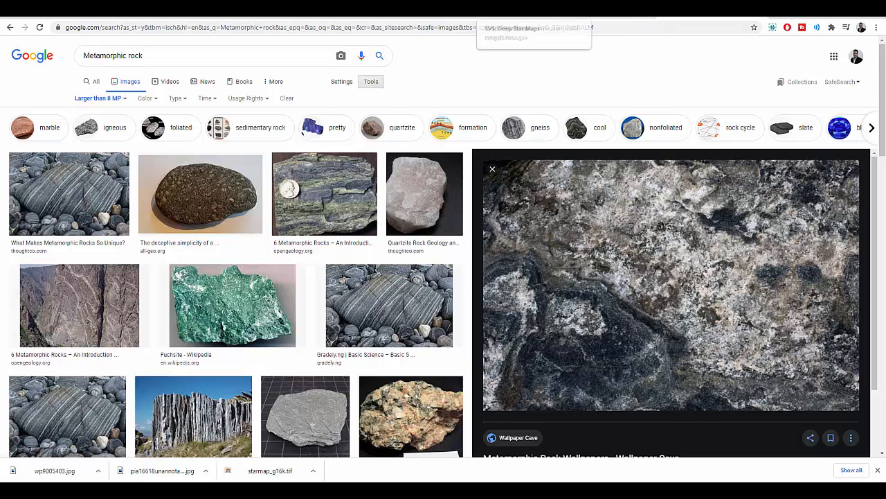
pyautogui.click(495, 10)
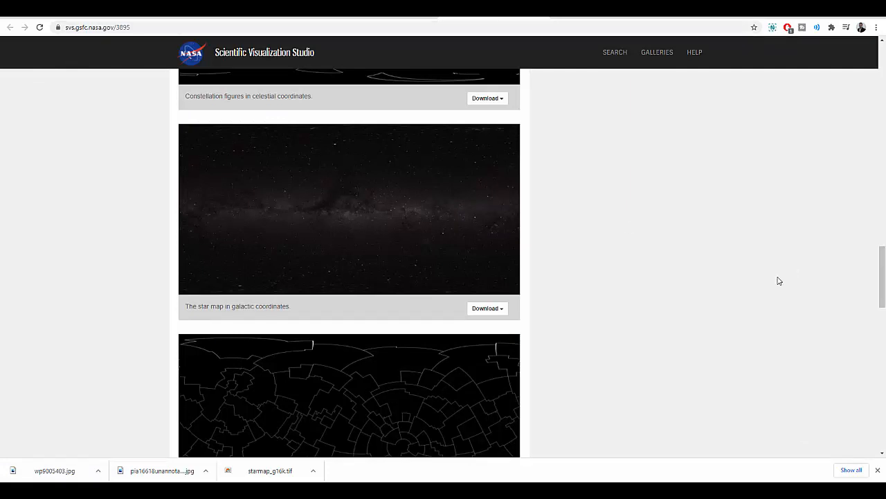
pyautogui.moveTo(578, 488)
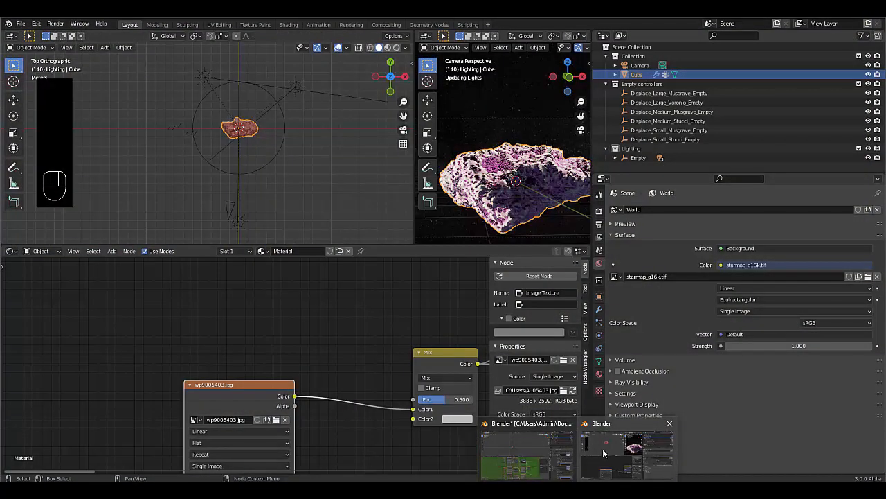
pyautogui.click(603, 453)
# - Search the add-ons in Preferences for "nod" to check whether Node Wrangler is enabled, and close Preferences
pyautogui.scroll(-2, 241, 365)
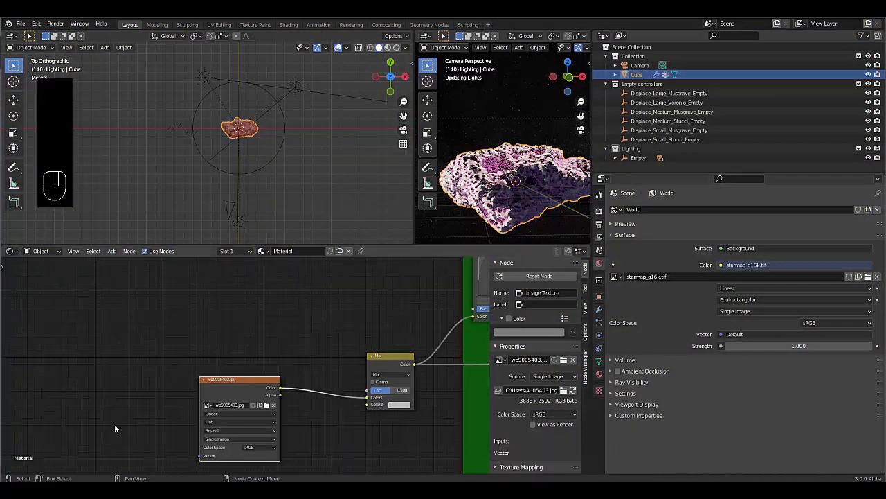
pyautogui.scroll(2, 104, 427)
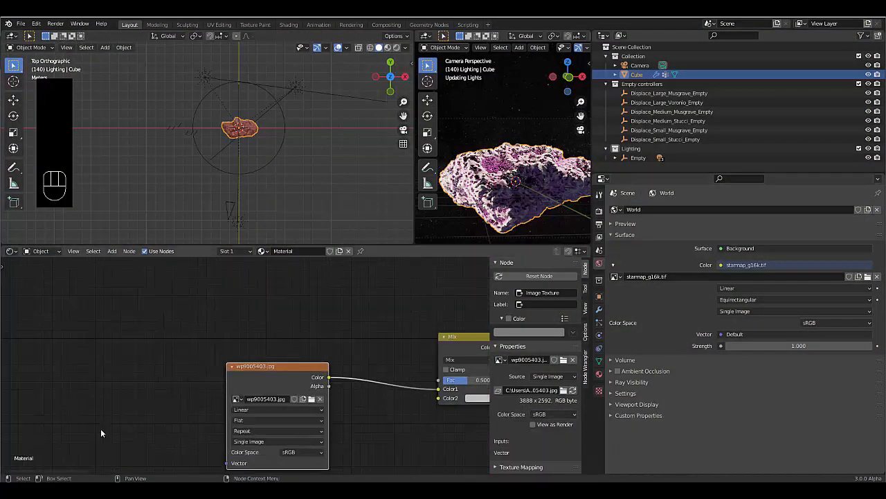
pyautogui.click(40, 25)
pyautogui.click(67, 155)
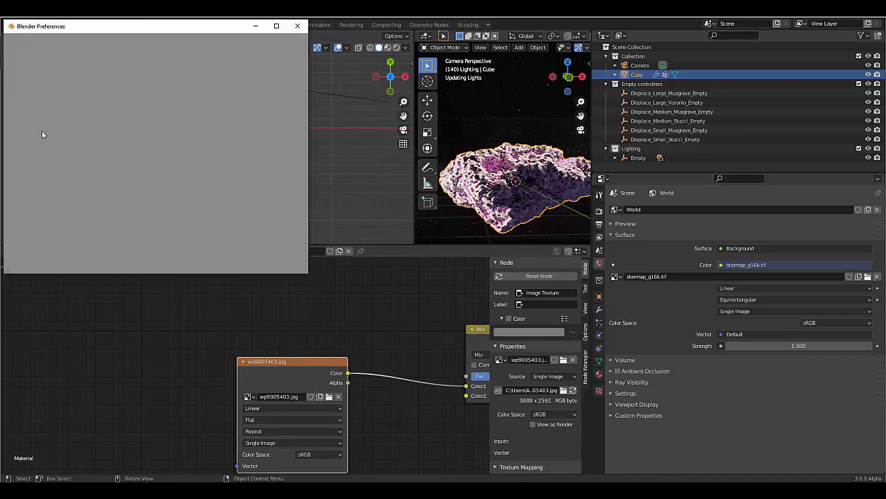
pyautogui.click(253, 55)
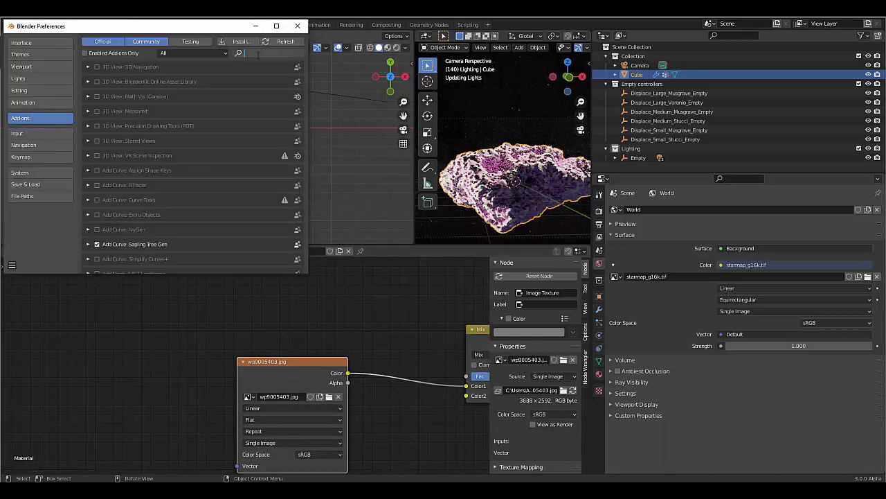
pyautogui.write('nod')
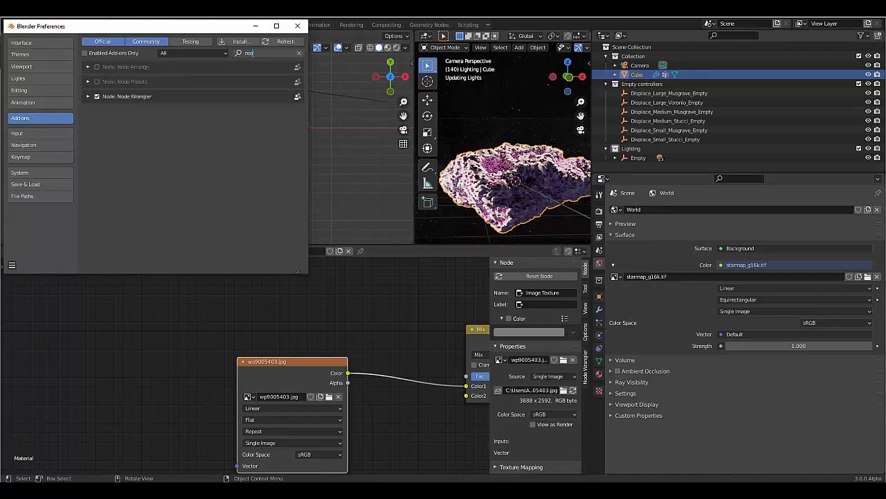
pyautogui.click(298, 25)
# - Add Texture Coordinate and Mapping nodes to the wp9005403.jpg image texture with Node Wrangler's texture setup
pyautogui.scroll(-2, 223, 354)
pyautogui.scroll(1, 263, 349)
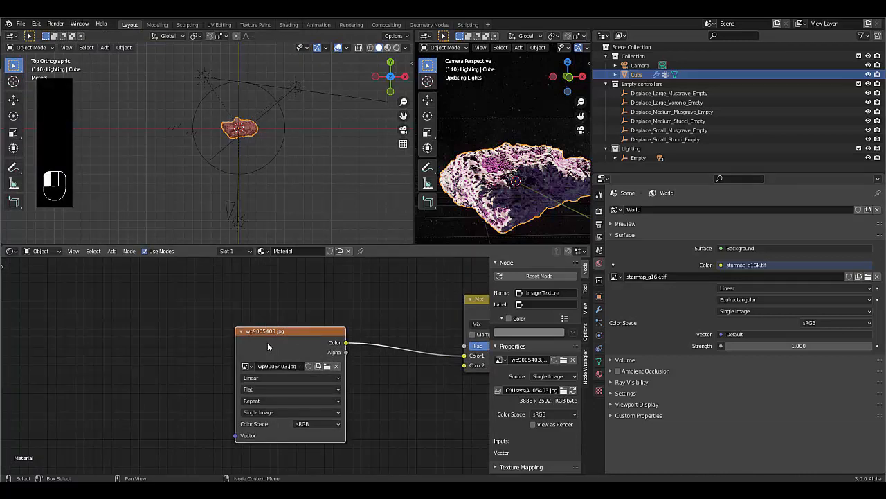
pyautogui.scroll(-2, 267, 342)
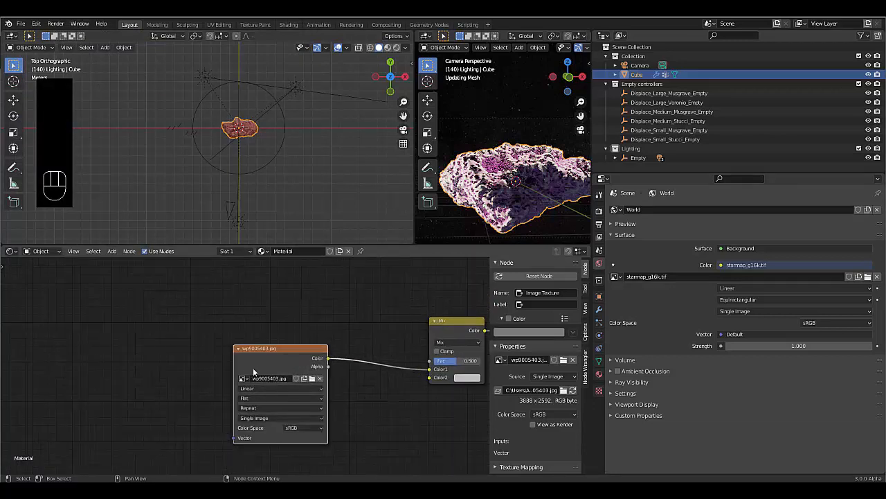
pyautogui.press('ctrl')
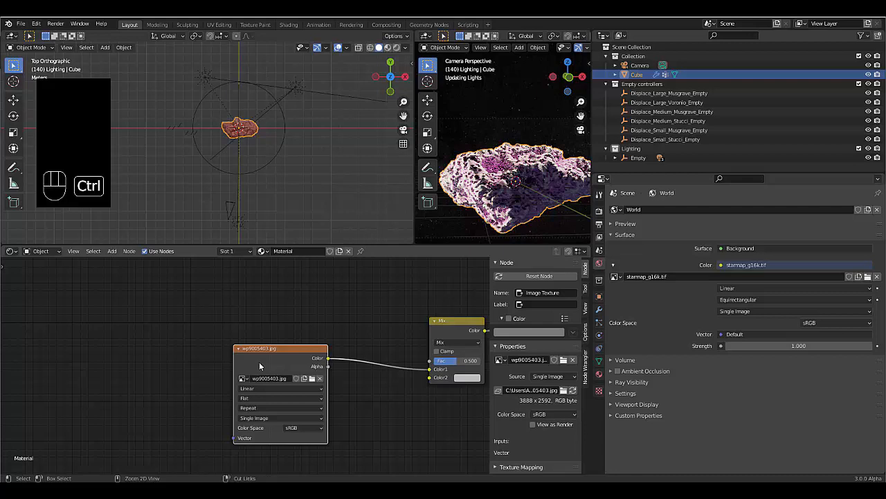
pyautogui.hotkey('ctrl', 't')
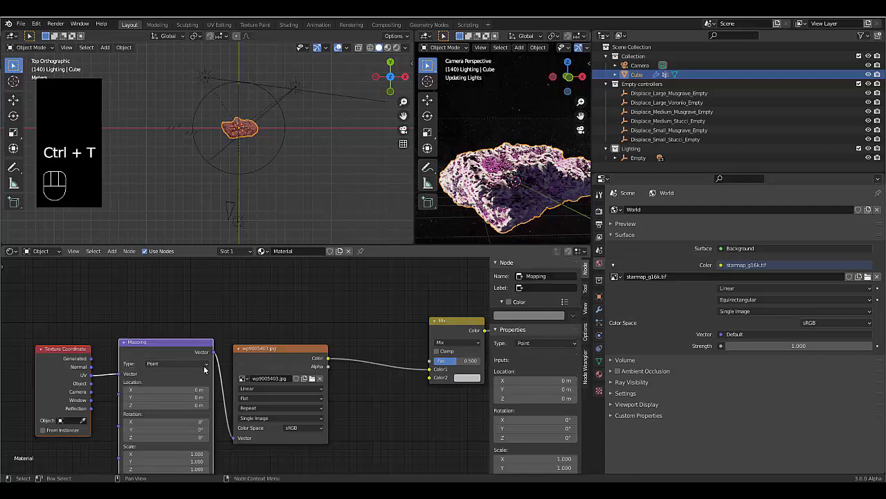
# - Connect the Texture Coordinate node's Generated output to the Mapping node's Vector input in place of UV
pyautogui.scroll(-1, 152, 385)
pyautogui.scroll(4, 153, 385)
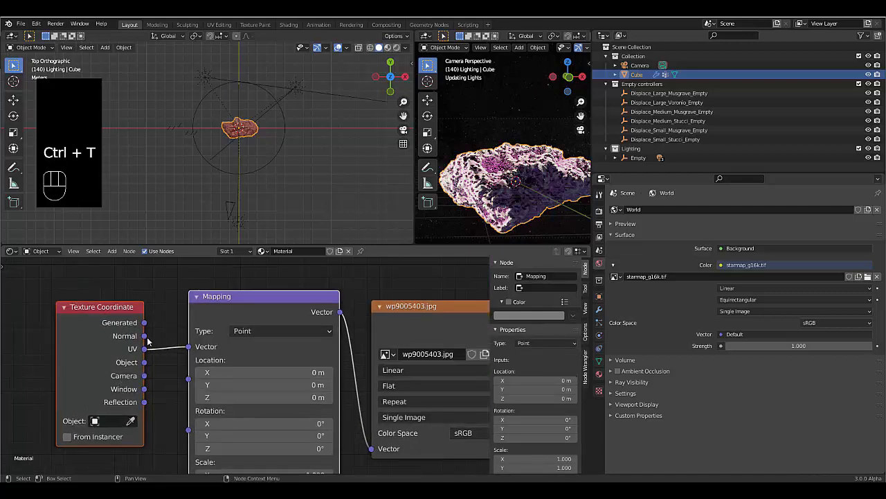
pyautogui.moveTo(146, 317); pyautogui.dragTo(195, 346)
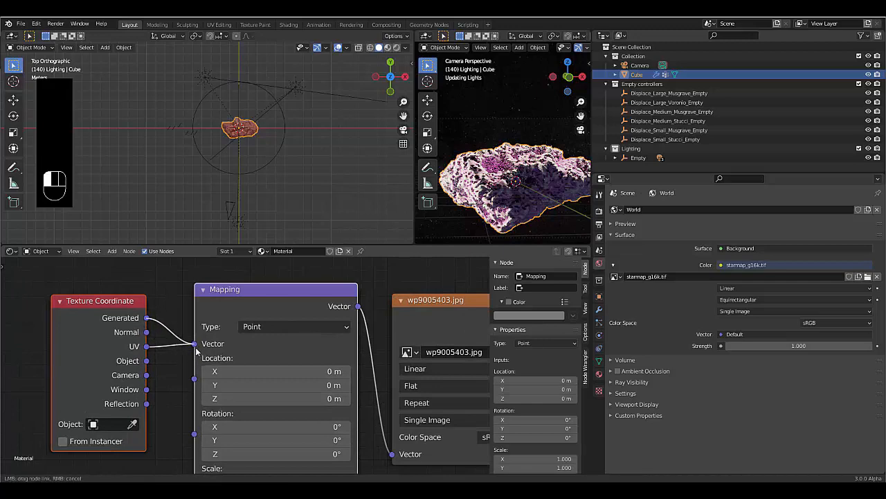
# - Set the wp9005403.jpg image texture's projection to Box
pyautogui.scroll(-3, 174, 367)
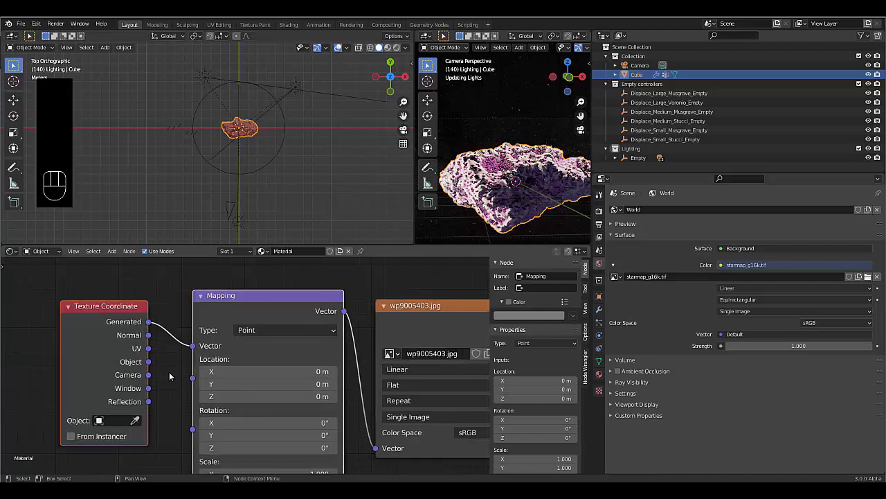
pyautogui.scroll(1, 322, 397)
pyautogui.scroll(5, 322, 392)
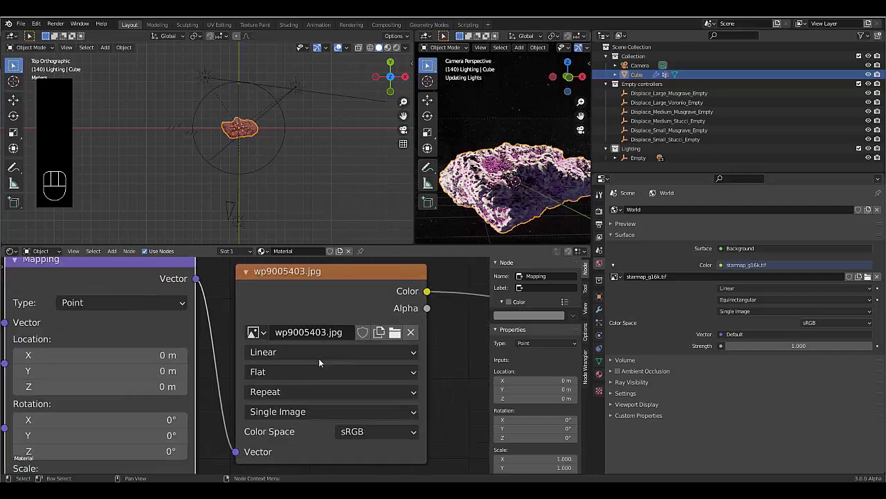
pyautogui.click(313, 371)
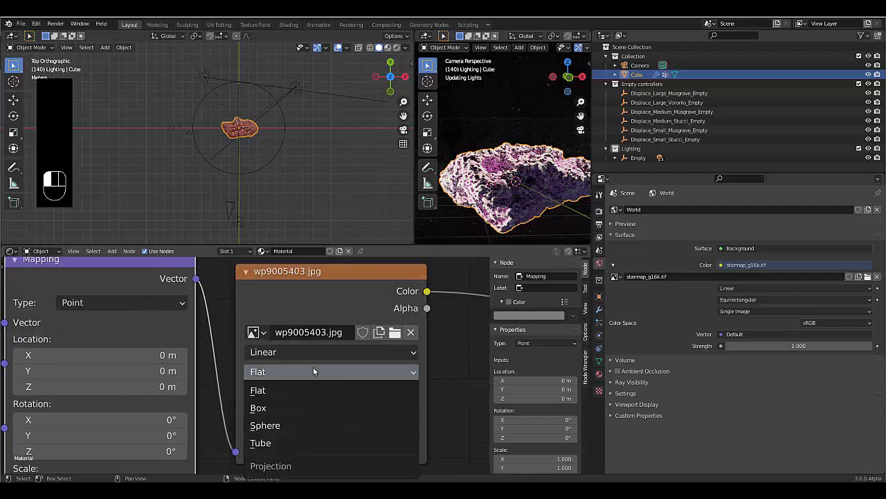
pyautogui.click(307, 412)
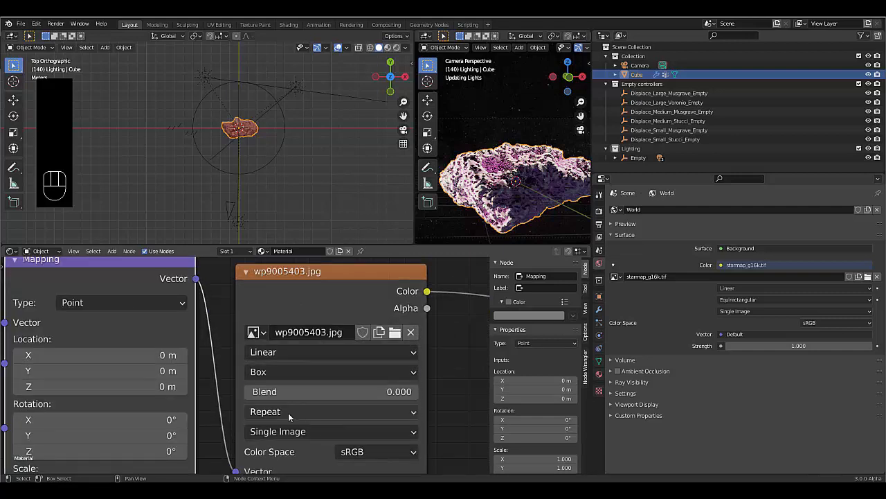
pyautogui.scroll(-1, 307, 393)
pyautogui.scroll(-3, 307, 393)
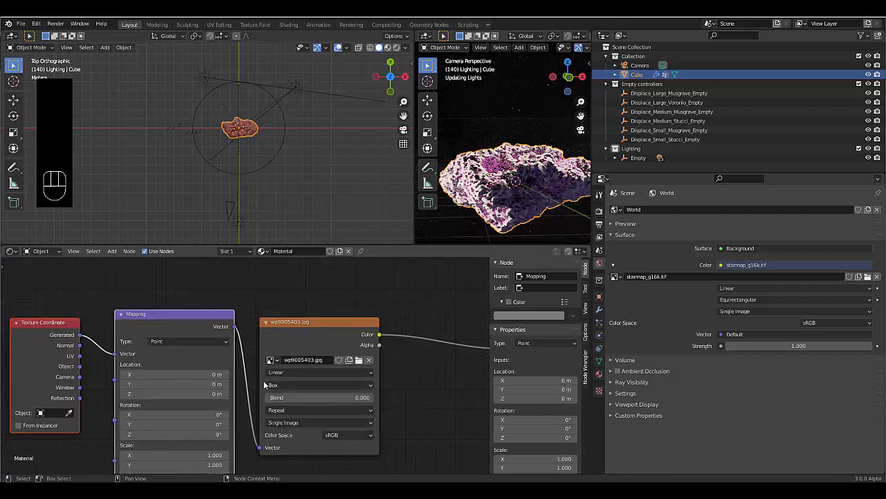
pyautogui.scroll(-3, 283, 393)
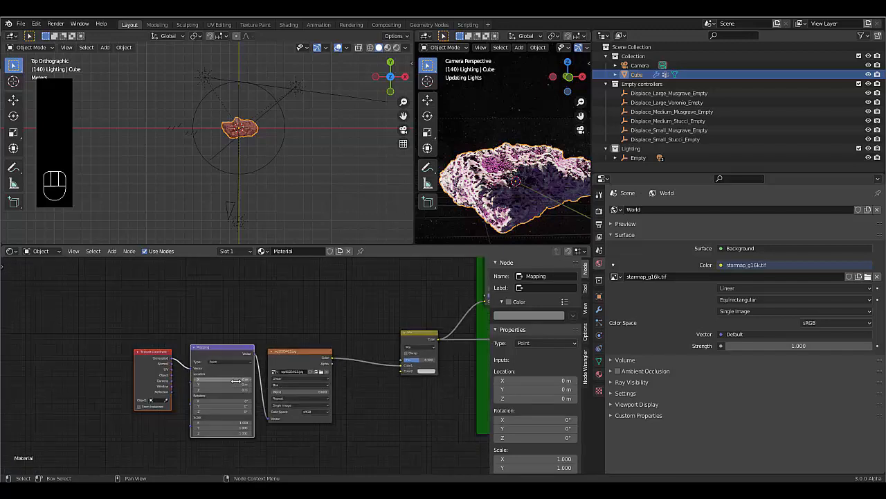
# - Insert an RGB Curves node between the image texture and the Mix node, and move the whole texture chain away from the Mix node
pyautogui.moveTo(111, 318); pyautogui.dragTo(282, 433)
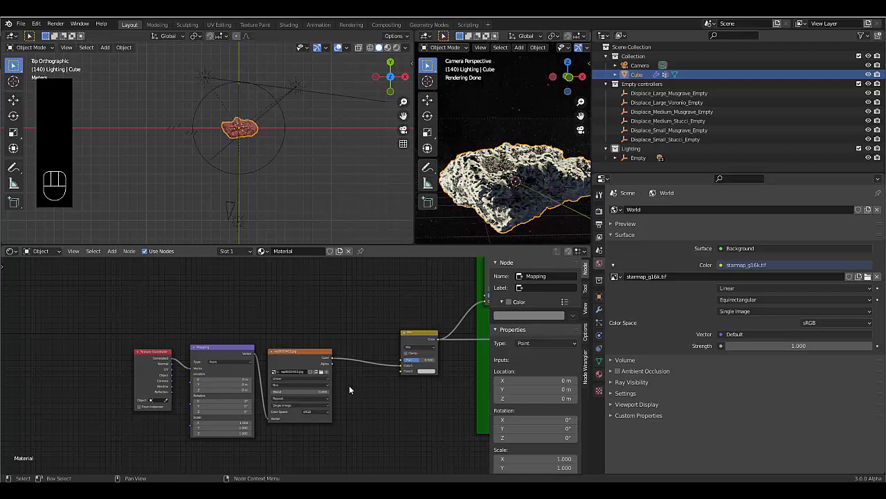
pyautogui.hotkey('shift', 'a')
pyautogui.moveTo(350, 389)
pyautogui.moveTo(340, 427)
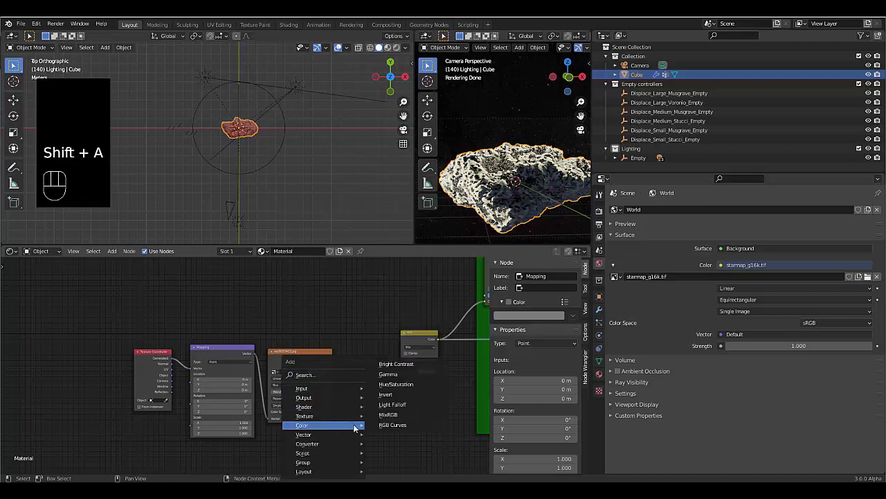
pyautogui.click(391, 426)
pyautogui.click(336, 302)
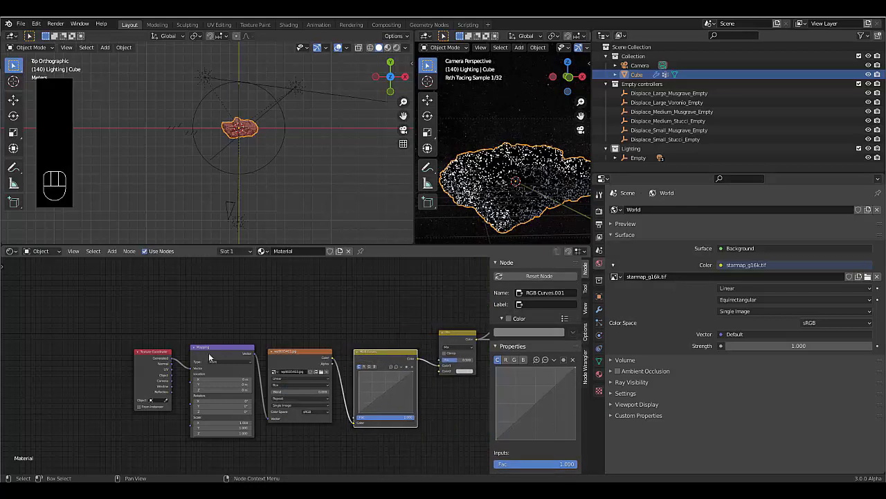
pyautogui.moveTo(97, 312); pyautogui.dragTo(398, 443)
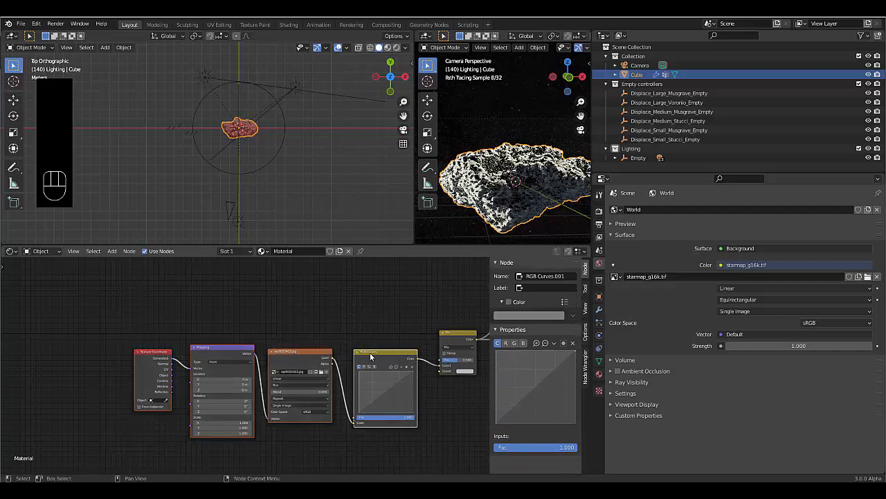
pyautogui.moveTo(370, 356); pyautogui.dragTo(312, 345)
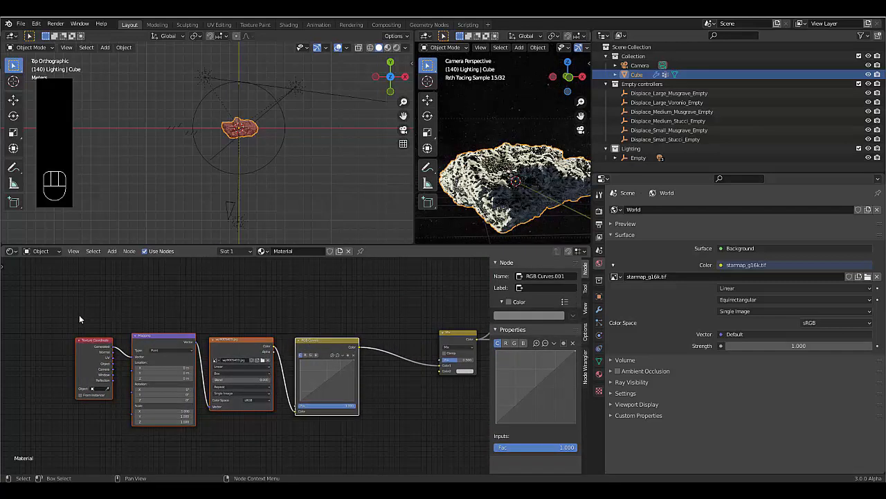
# - Bend the RGB curve down to a point at X 0.54545, Y 0.28750, and set the image texture's box Blend to 0.3
pyautogui.moveTo(326, 379); pyautogui.dragTo(330, 390)
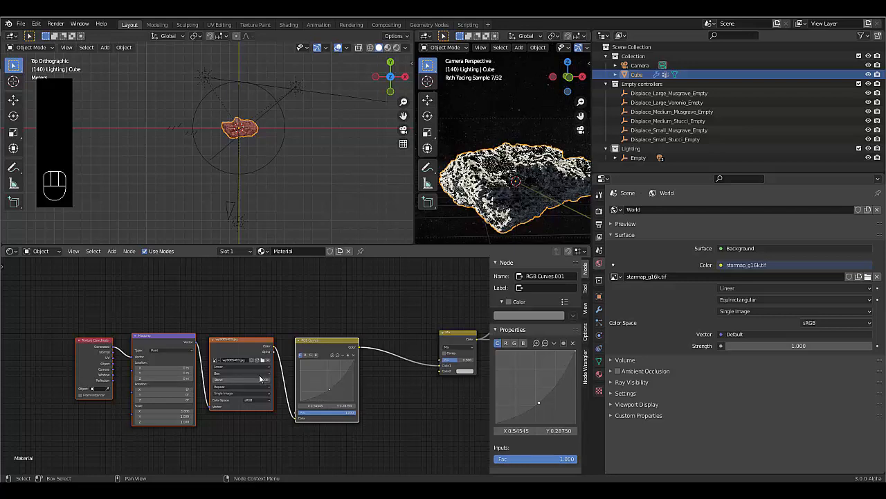
pyautogui.click(257, 382)
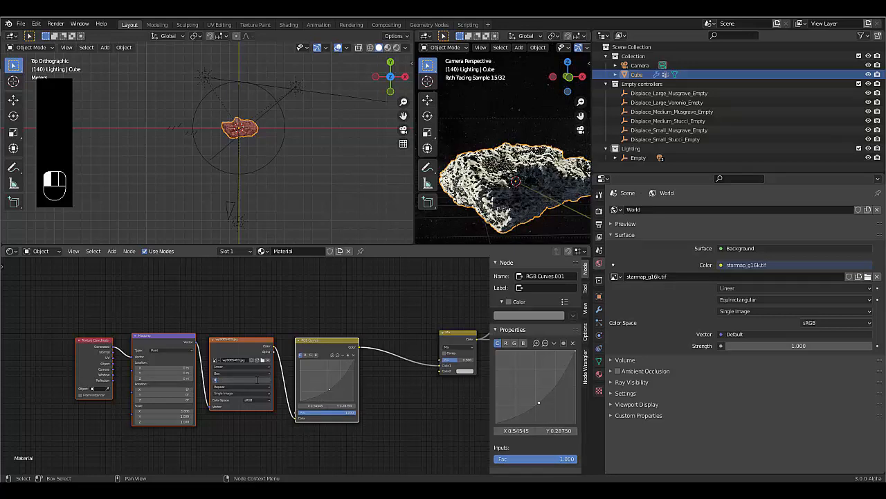
pyautogui.press('Return')
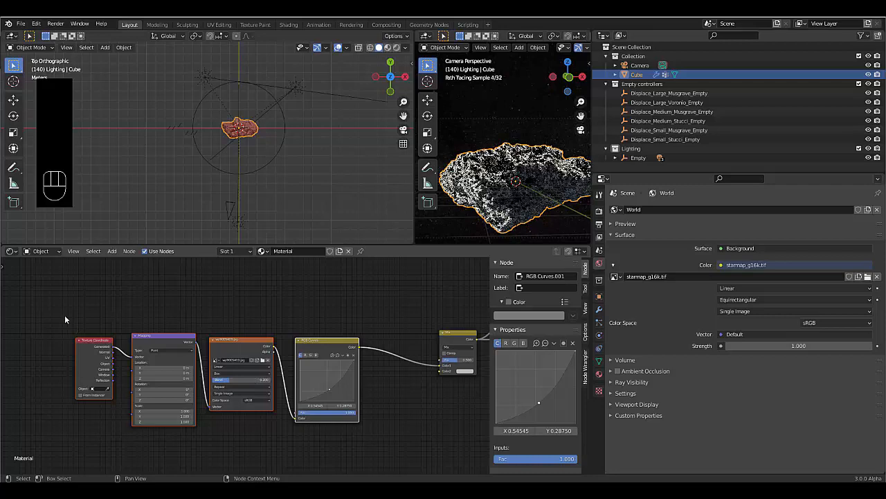
# - Duplicate the four-node texture chain below the original and connect its RGB Curves output to the Mix node's Color2
pyautogui.moveTo(31, 299); pyautogui.dragTo(339, 443)
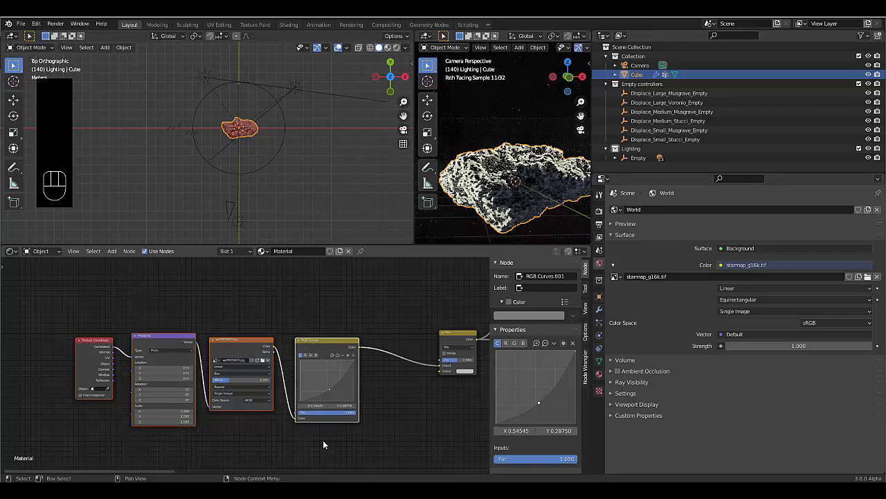
pyautogui.hotkey('shift', 'd')
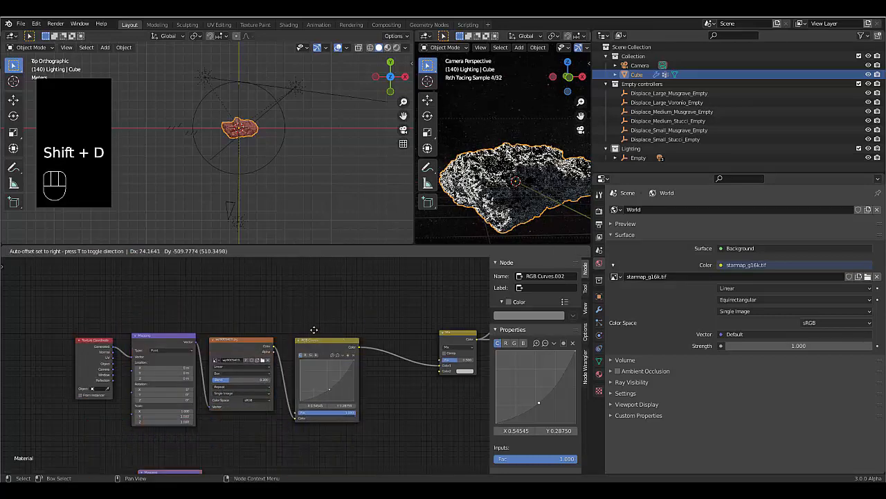
pyautogui.click(336, 324)
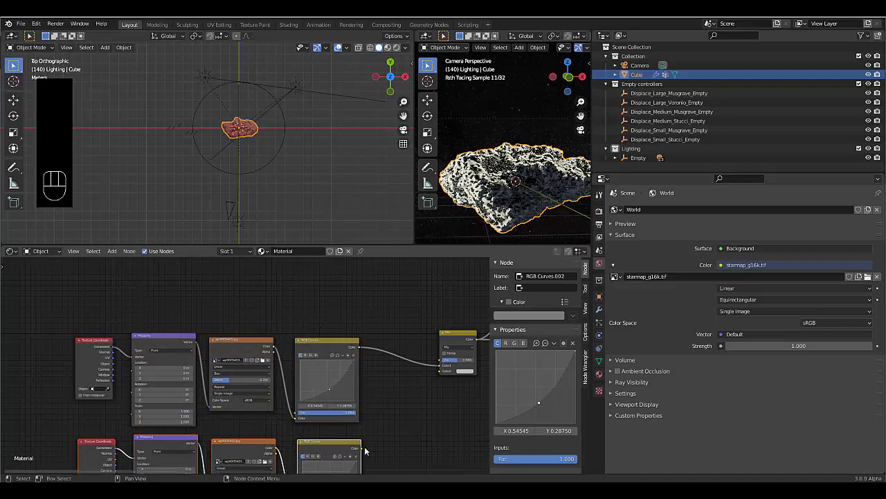
pyautogui.moveTo(358, 448); pyautogui.dragTo(441, 370)
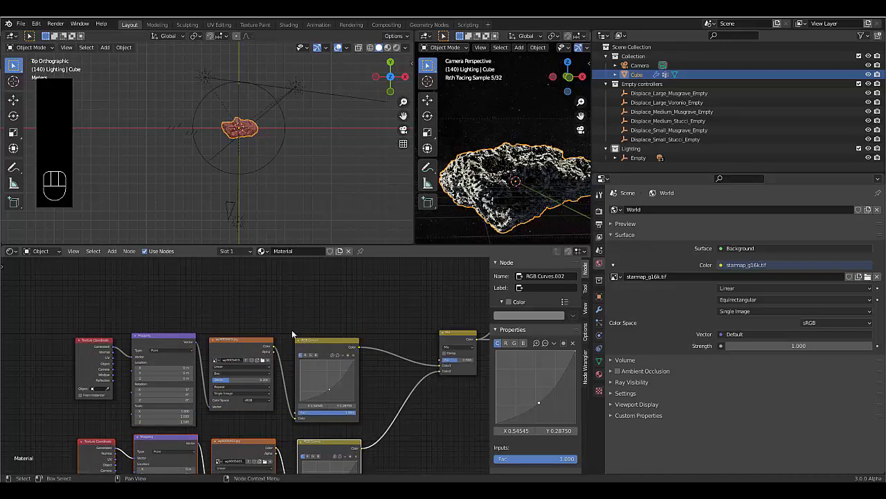
# - Duplicate the texture chain again above the original and connect its RGB Curves output to the Mix node's Fac
pyautogui.scroll(-2, 292, 334)
pyautogui.hotkey('shift', 'd')
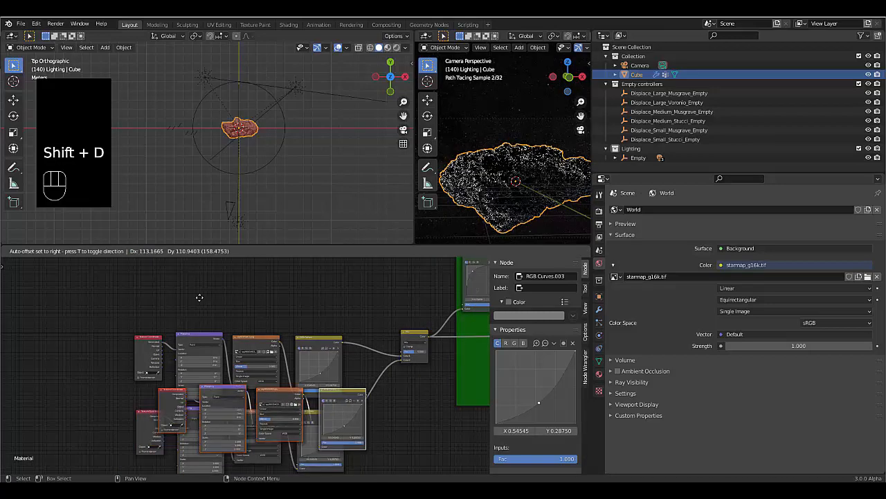
pyautogui.click(335, 268)
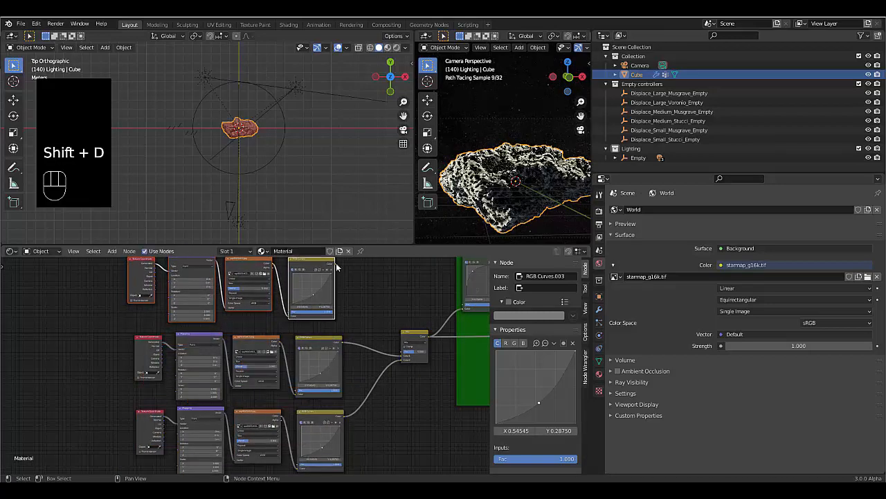
pyautogui.moveTo(337, 268); pyautogui.dragTo(405, 356)
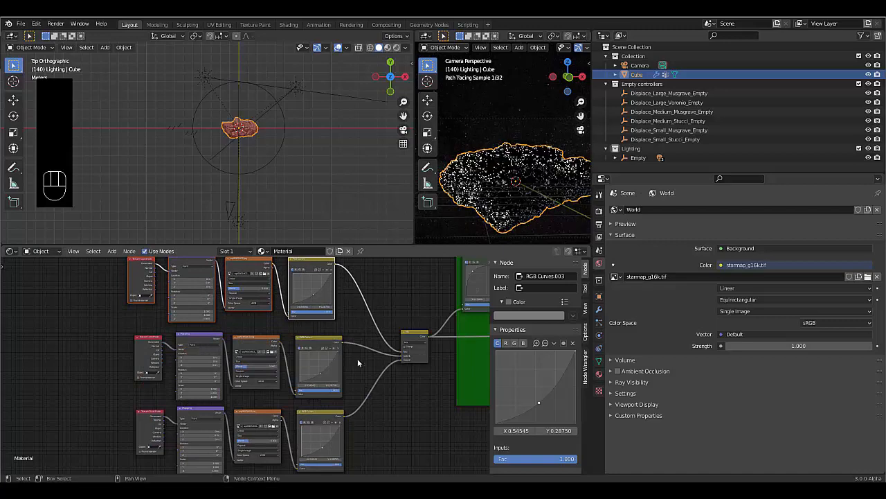
# - Offset the lowest chain's Mapping node to Location Y 22.5 m and rotate it 15.2° on X and 13.7° on Z
pyautogui.scroll(-2, 224, 378)
pyautogui.scroll(5, 202, 459)
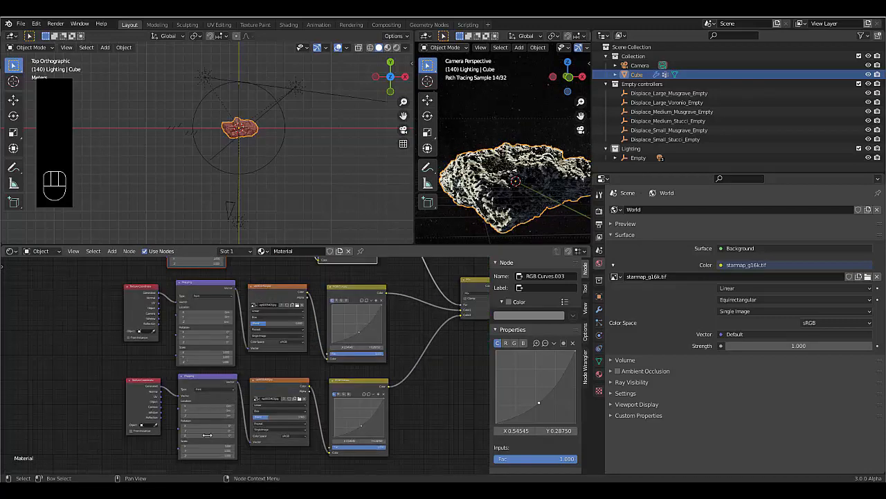
pyautogui.scroll(2, 208, 434)
pyautogui.scroll(1, 198, 424)
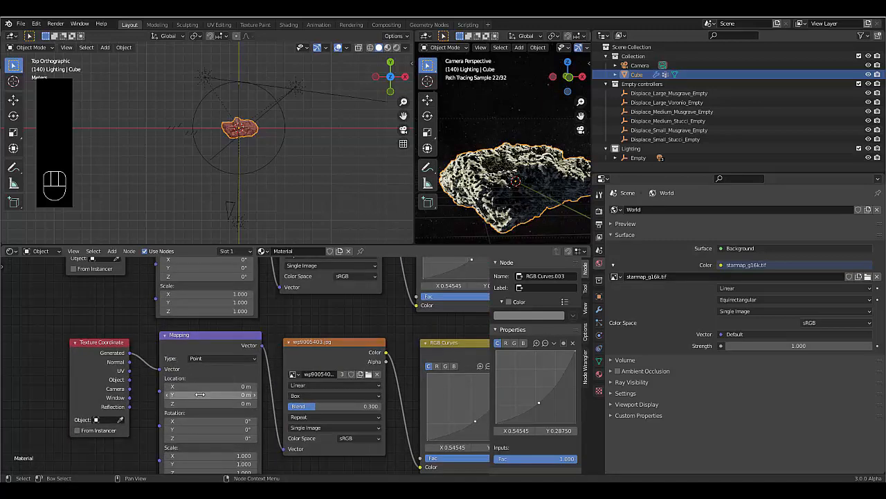
pyautogui.moveTo(199, 394); pyautogui.dragTo(228, 394)
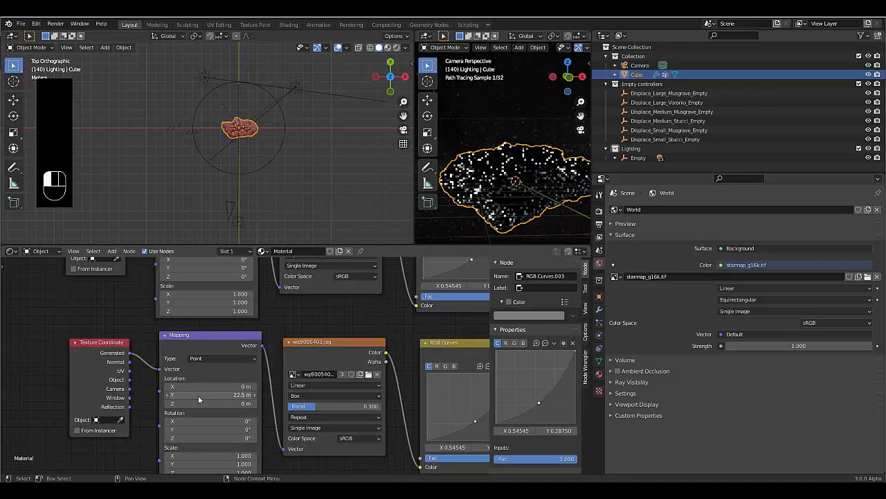
pyautogui.moveTo(195, 438); pyautogui.dragTo(211, 421)
# - Rotate the middle chain's Mapping node 8.5° on Y and shift its Y and Z location, with Z at 83.8 m
pyautogui.moveTo(193, 302); pyautogui.dragTo(213, 300)
pyautogui.scroll(-2, 205, 386)
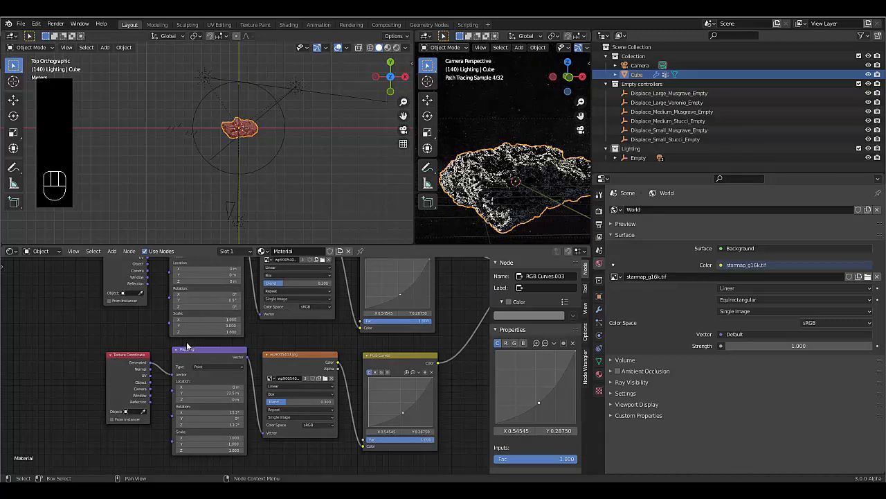
pyautogui.moveTo(217, 275)
pyautogui.mouseDown()
pyautogui.moveTo(227, 275)
pyautogui.moveTo(220, 280)
pyautogui.mouseUp()
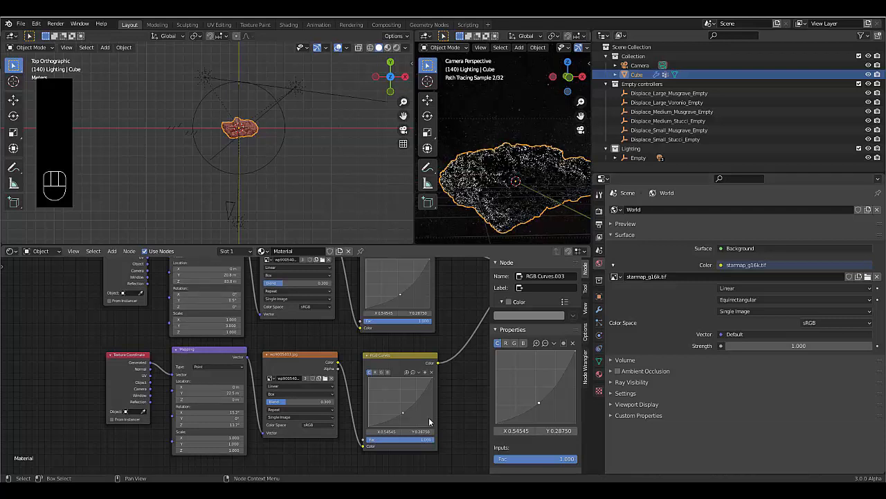
# - Remove the control point from the combined curve of the lowest chain's RGB Curves node
pyautogui.scroll(1, 432, 387)
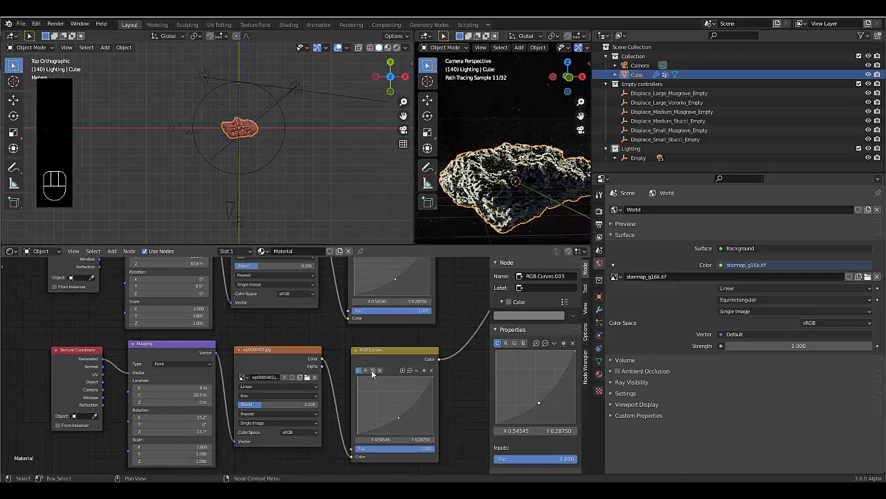
pyautogui.click(417, 372)
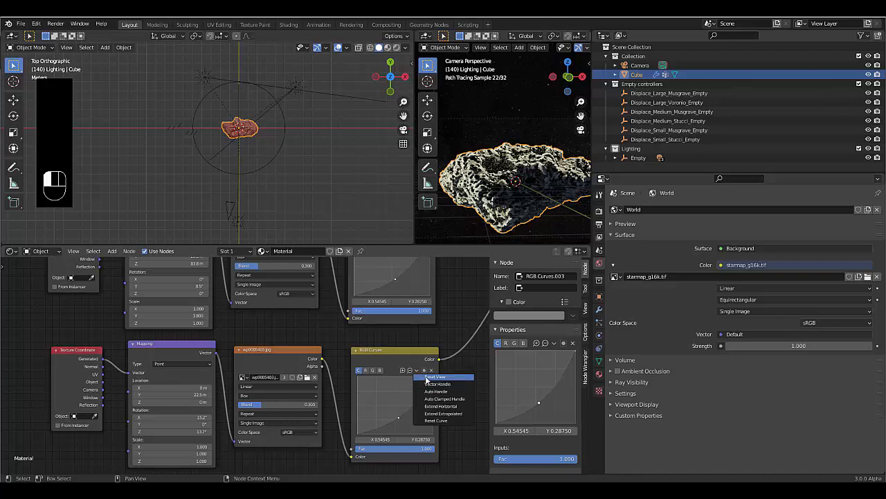
pyautogui.click(430, 384)
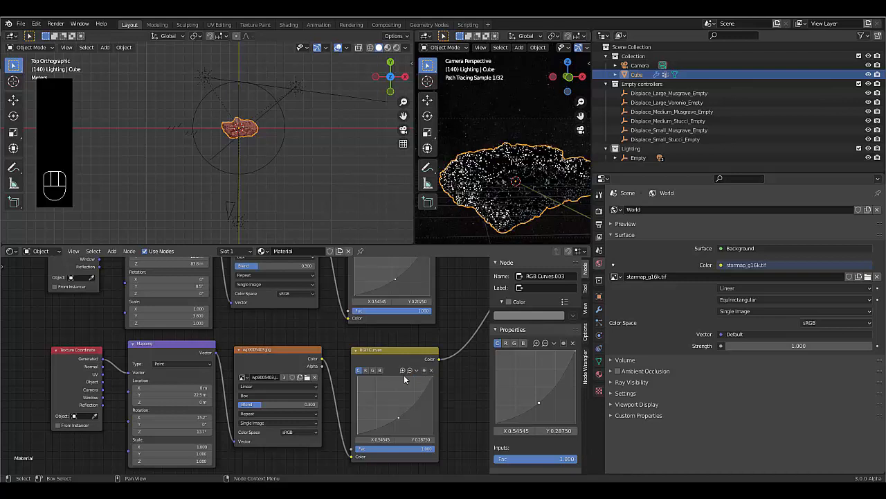
pyautogui.rightClick(400, 417)
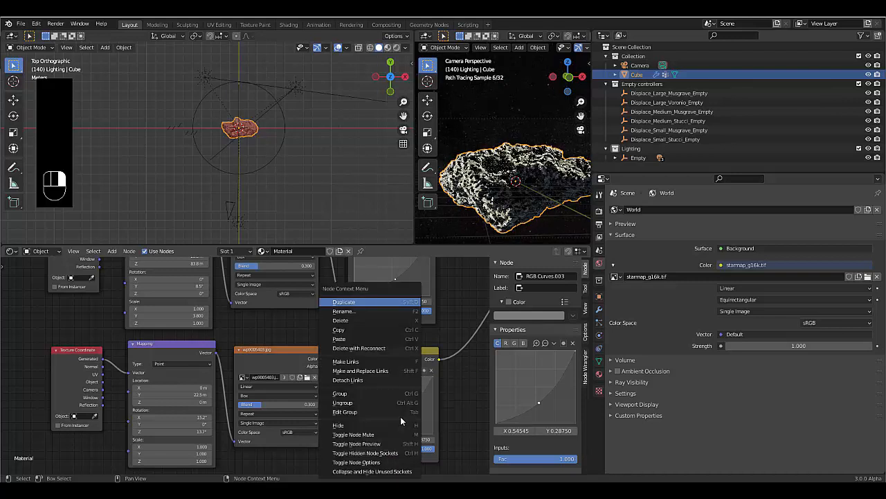
pyautogui.click(431, 370)
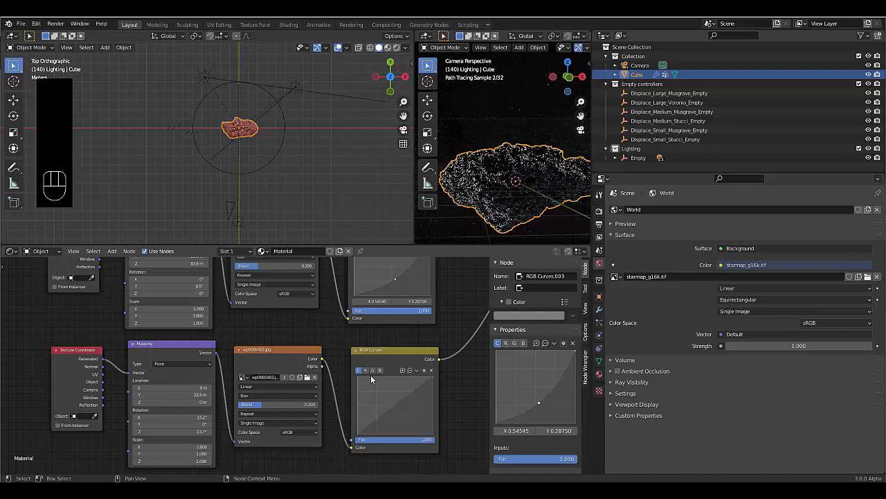
# - Raise the red curve of the lowest RGB Curves node at X 0.25, Y 0.68125, and lower its blue curve at X 0.60909
pyautogui.click(366, 370)
pyautogui.moveTo(406, 399); pyautogui.dragTo(376, 395)
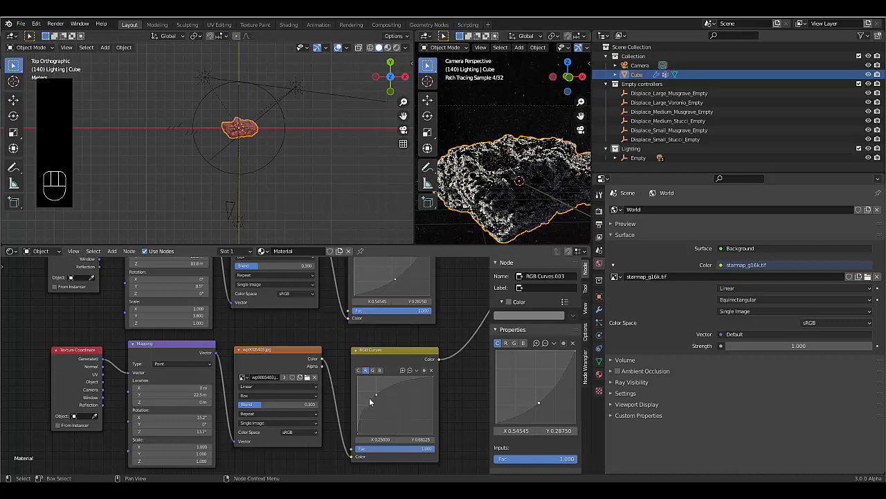
pyautogui.moveTo(377, 394); pyautogui.dragTo(403, 418)
pyautogui.click(380, 370)
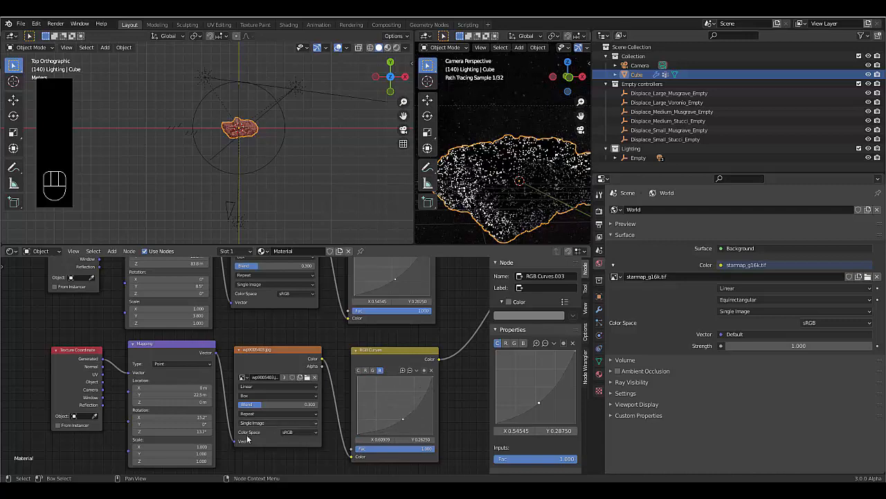
pyautogui.scroll(-4, 284, 319)
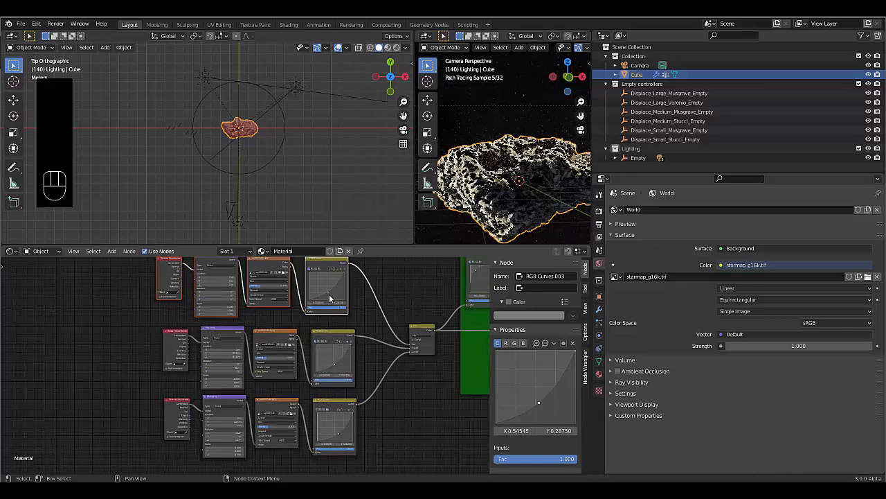
pyautogui.scroll(3, 329, 298)
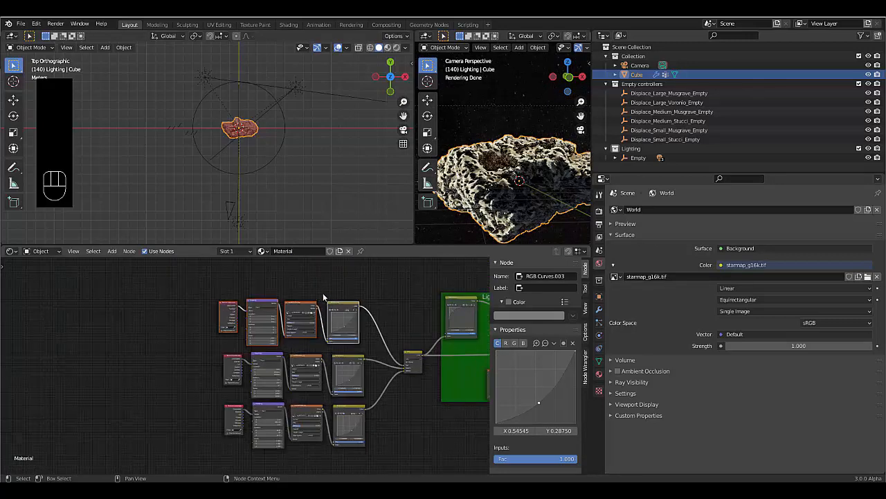
# - Replace the top chain's RGB Curves node with a ColorRamp node between the image texture and the Mix node
pyautogui.scroll(1, 363, 299)
pyautogui.click(361, 305)
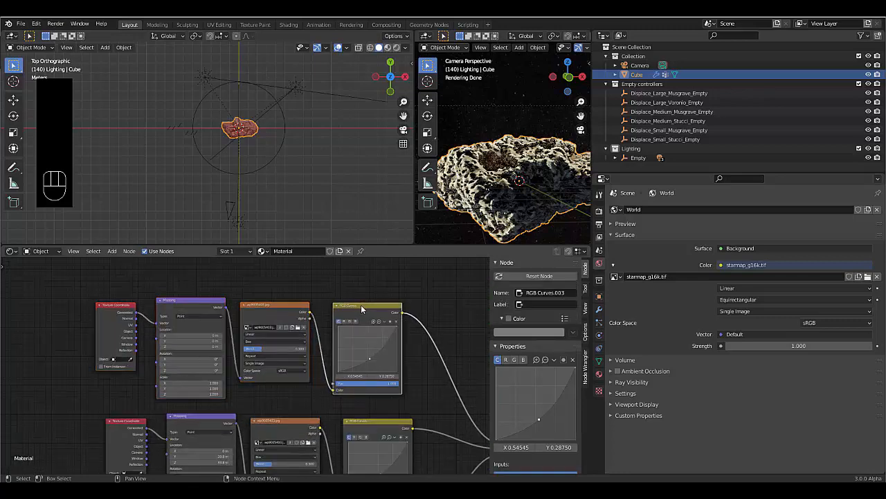
pyautogui.hotkey('ctrl', 'x')
pyautogui.hotkey('shift', 'a')
pyautogui.moveTo(342, 371)
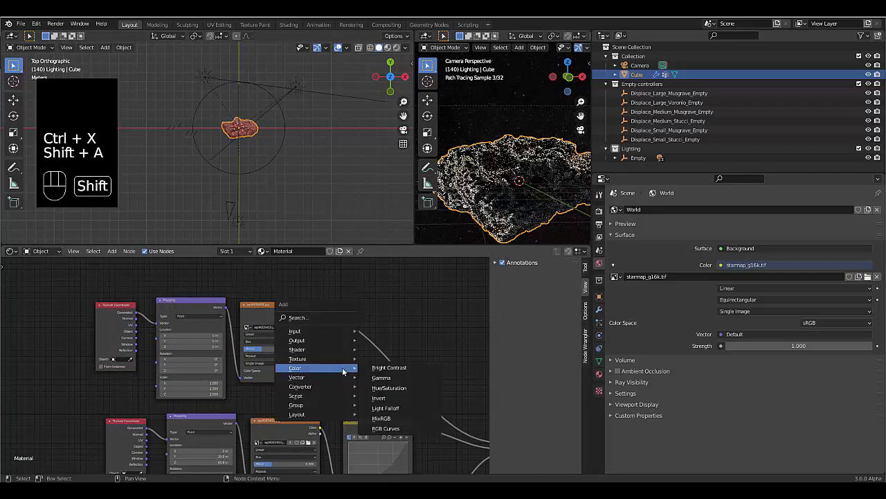
pyautogui.moveTo(332, 386)
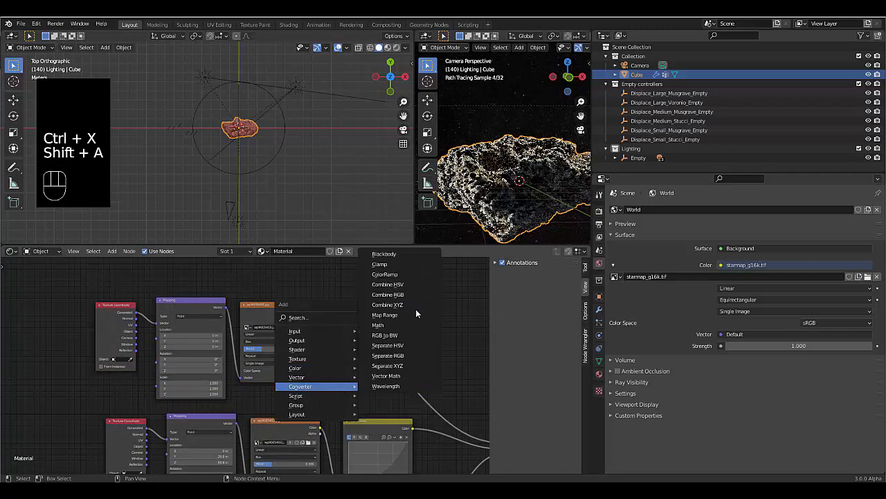
pyautogui.click(396, 277)
pyautogui.click(396, 344)
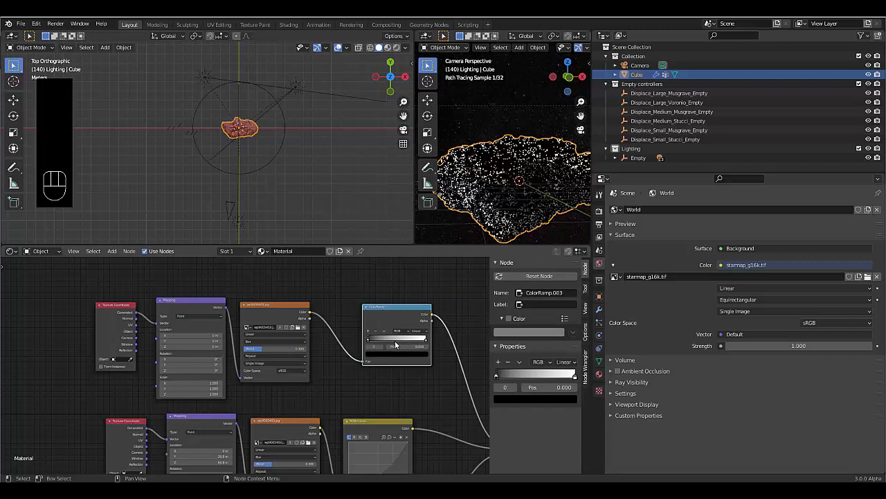
# - Set the ColorRamp's black stop to position 0.291 and its white stop to 0.295 for a sharp transition
pyautogui.scroll(3, 396, 344)
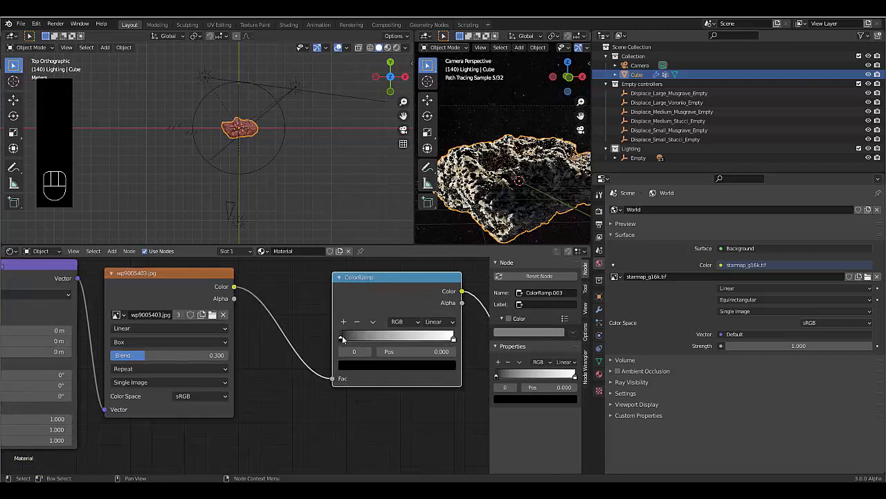
pyautogui.moveTo(343, 335); pyautogui.dragTo(371, 338)
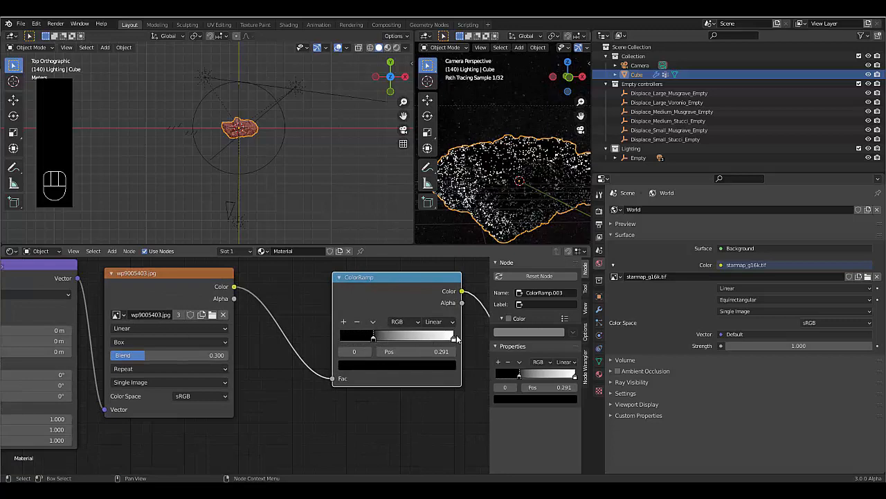
pyautogui.moveTo(454, 337); pyautogui.dragTo(368, 355)
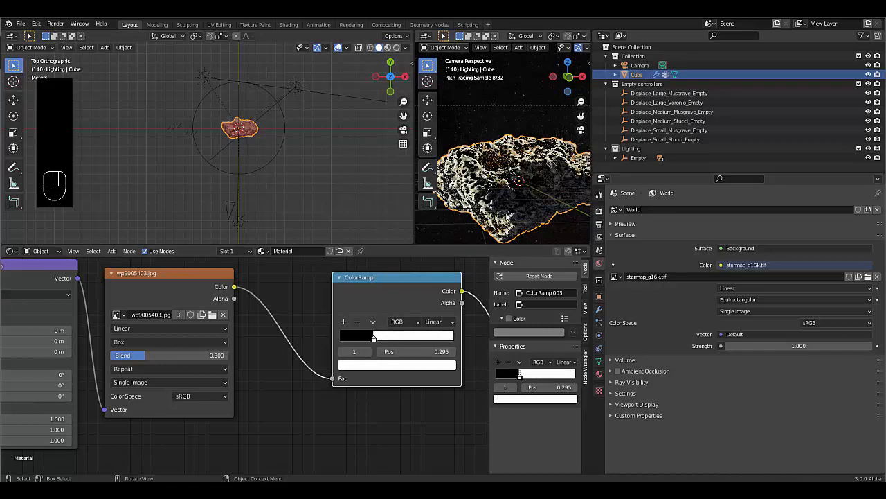
pyautogui.scroll(-2, 509, 217)
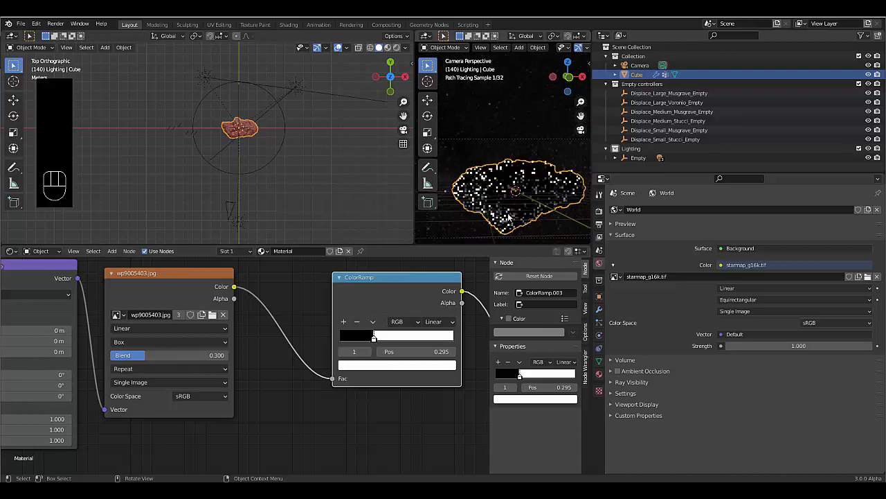
pyautogui.scroll(-2, 277, 371)
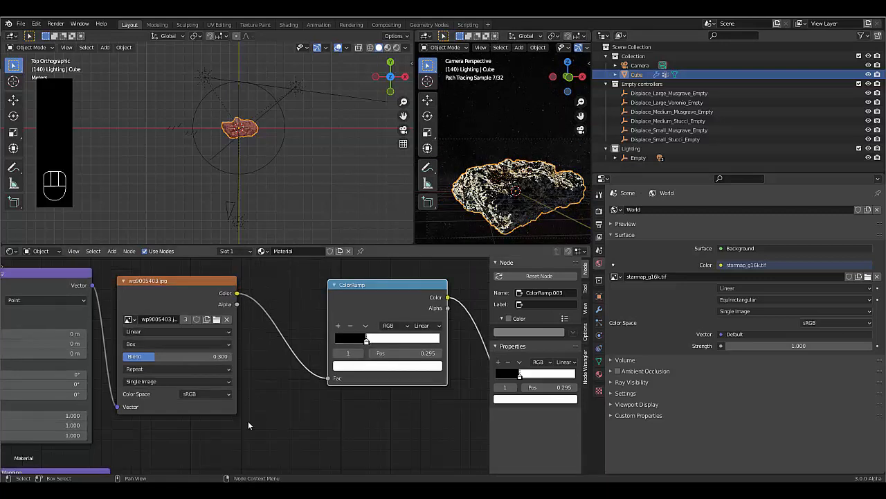
# - Set the image textures' Blend to 0.336 in the top chain, 0.259 in the middle chain and 0.150 in the lowest
pyautogui.scroll(1, 90, 397)
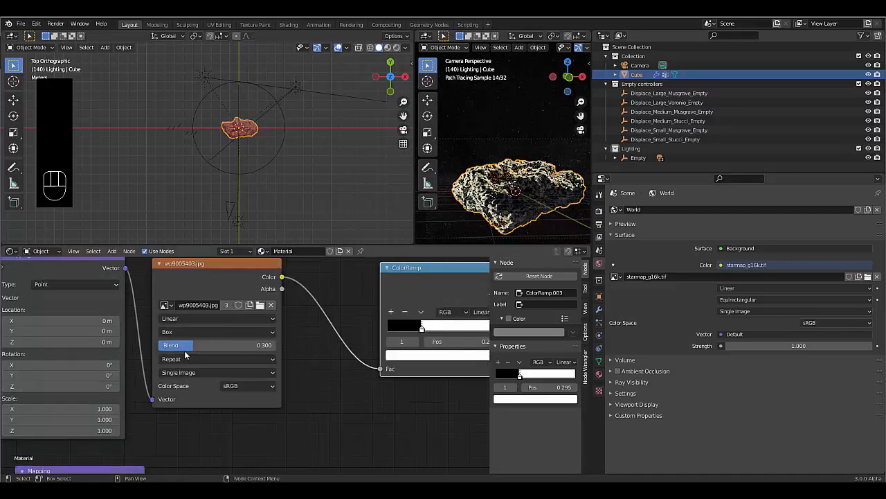
pyautogui.moveTo(186, 345)
pyautogui.mouseDown()
pyautogui.moveTo(206, 345)
pyautogui.moveTo(195, 345)
pyautogui.mouseUp()
pyautogui.scroll(-4, 225, 423)
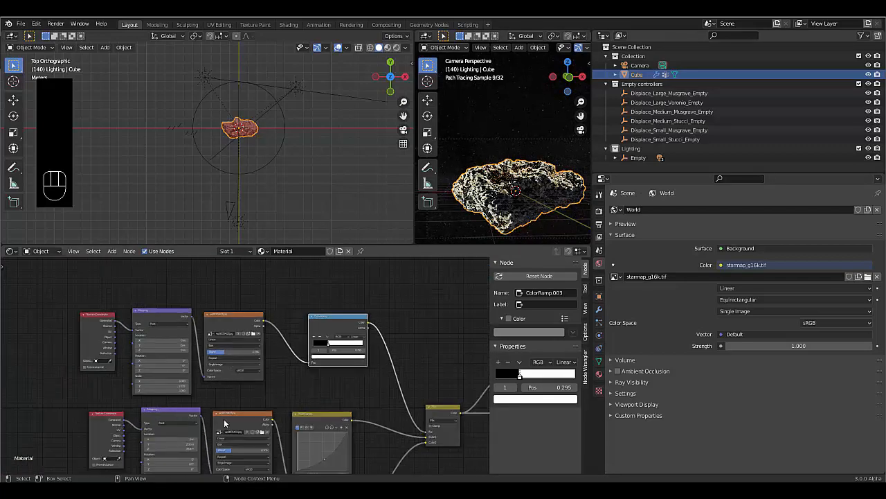
pyautogui.scroll(1, 225, 424)
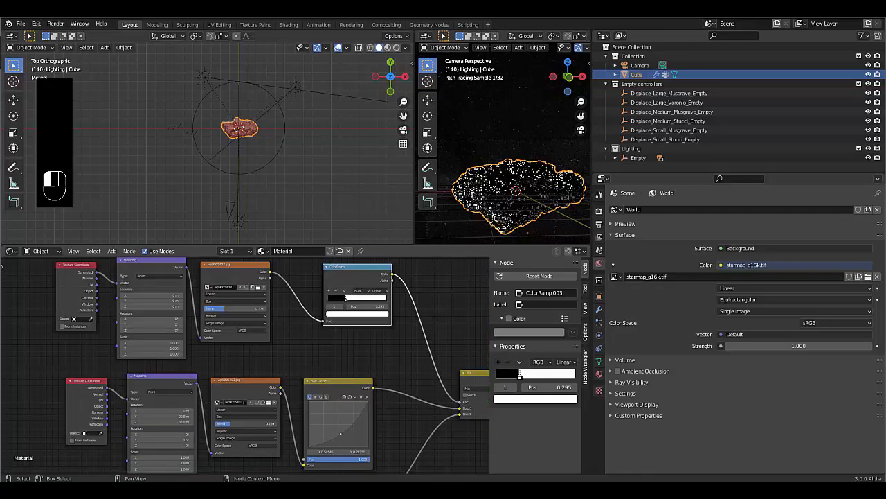
pyautogui.scroll(-3, 249, 416)
pyautogui.scroll(2, 246, 426)
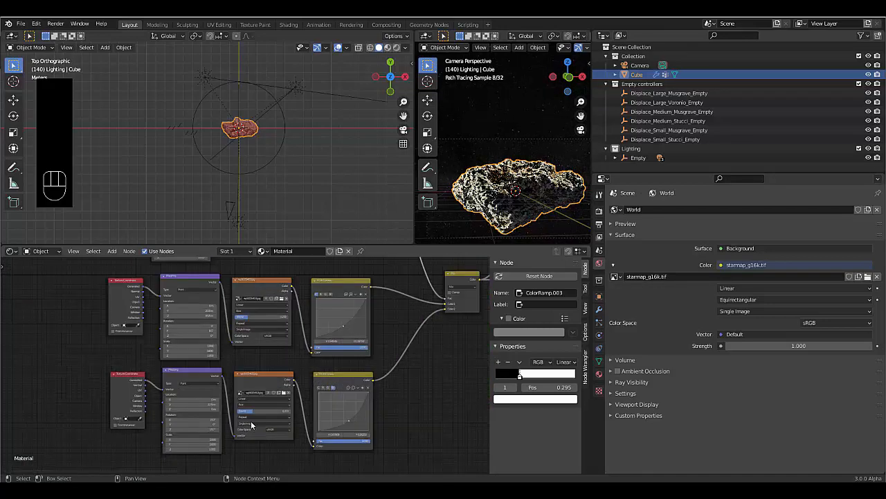
pyautogui.scroll(2, 252, 426)
pyautogui.moveTo(247, 401); pyautogui.dragTo(248, 401)
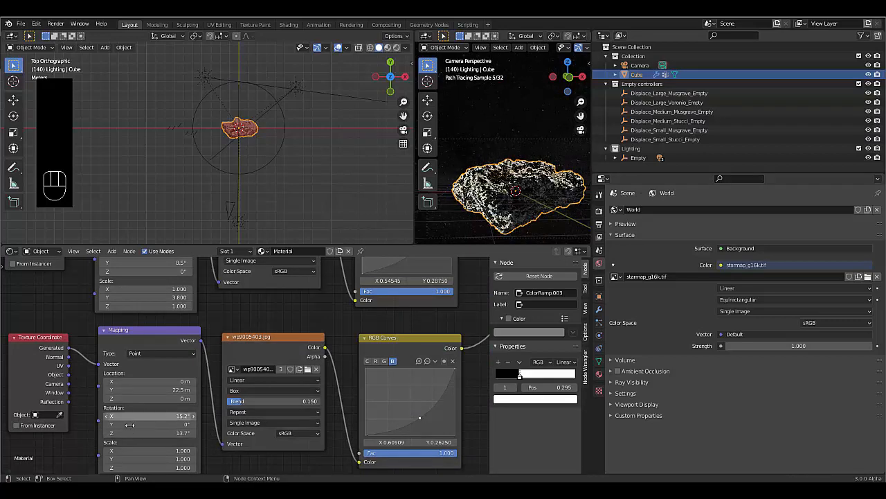
# - Offset the location of the top chain's Mapping node and adjust its rotation
pyautogui.scroll(-3, 165, 380)
pyautogui.scroll(-2, 165, 380)
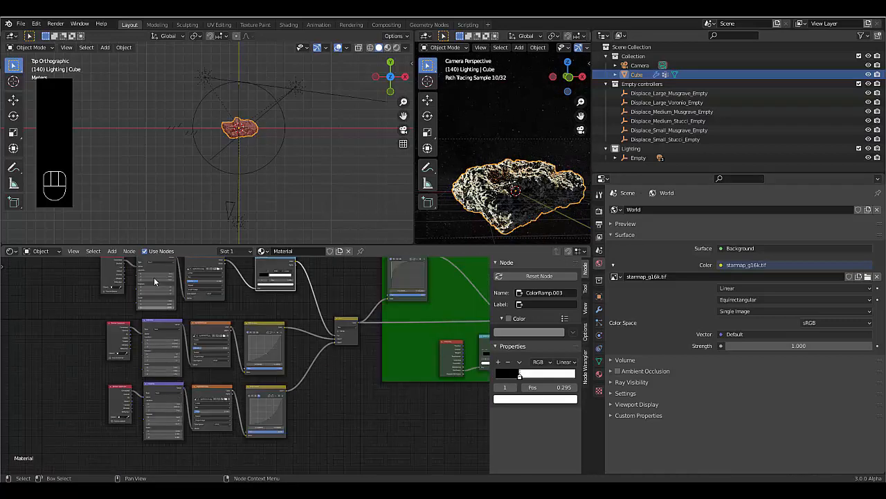
pyautogui.scroll(4, 158, 286)
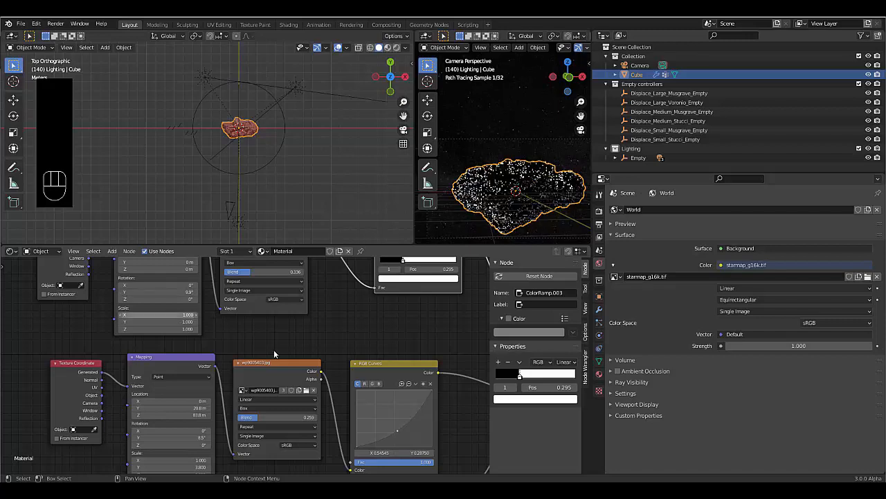
pyautogui.scroll(-4, 284, 357)
pyautogui.scroll(4, 213, 315)
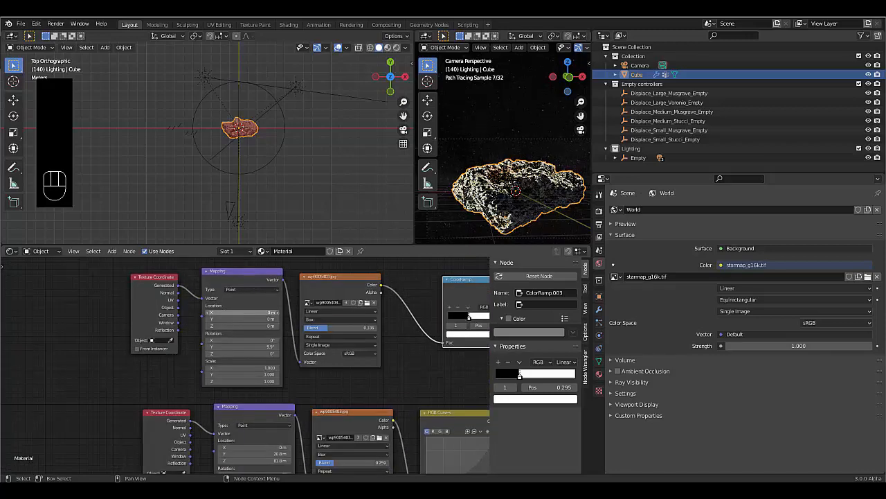
pyautogui.click(220, 325)
pyautogui.moveTo(220, 326); pyautogui.dragTo(225, 353)
pyautogui.scroll(-5, 183, 373)
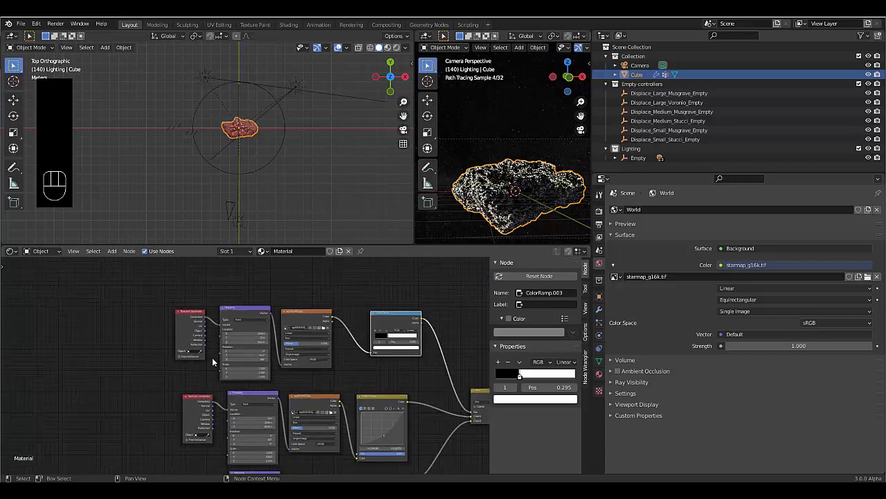
# - Try raising the red curve of the middle chain's RGB Curves node to Y 0.675, and remove the added control point
pyautogui.scroll(3, 327, 459)
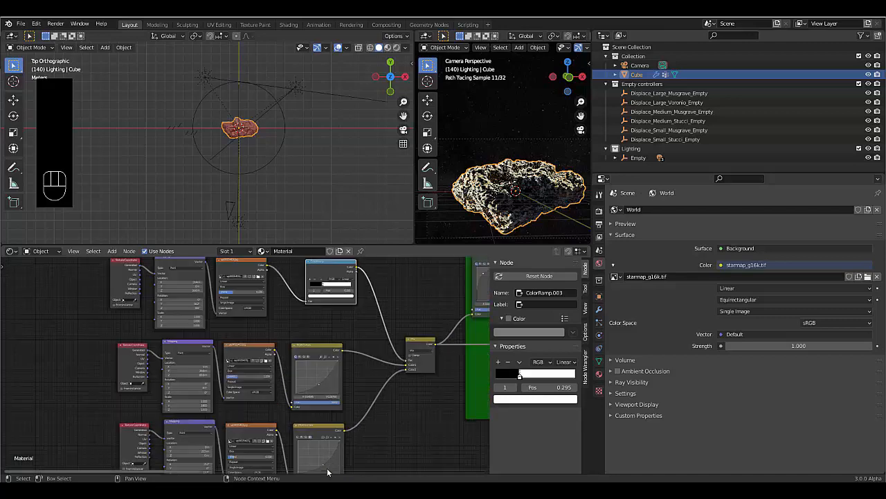
pyautogui.scroll(1, 321, 455)
pyautogui.scroll(2, 288, 335)
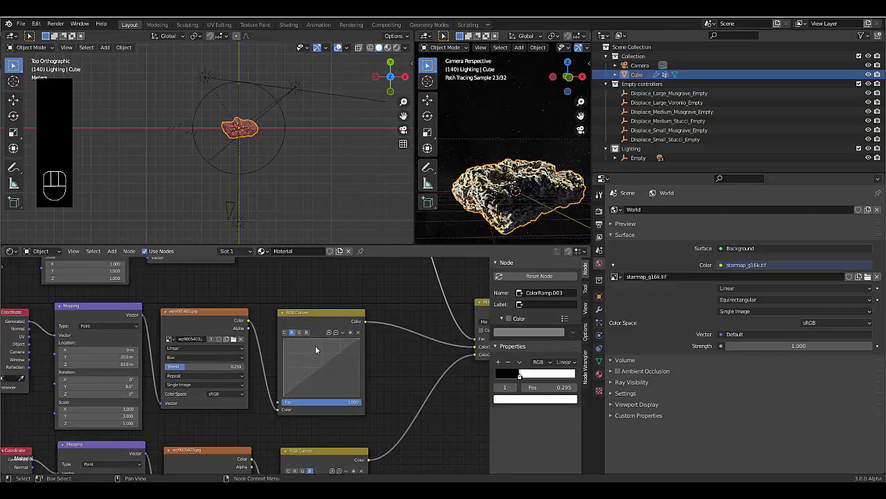
pyautogui.moveTo(323, 367); pyautogui.dragTo(305, 357)
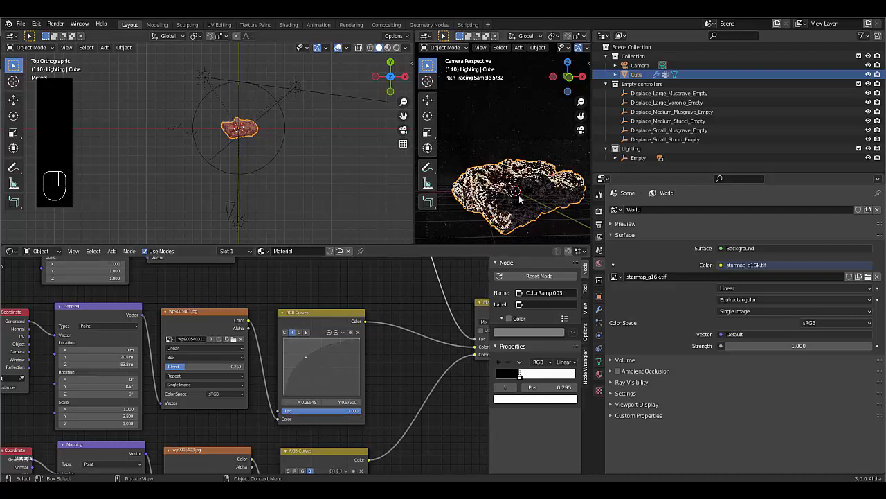
pyautogui.click(358, 333)
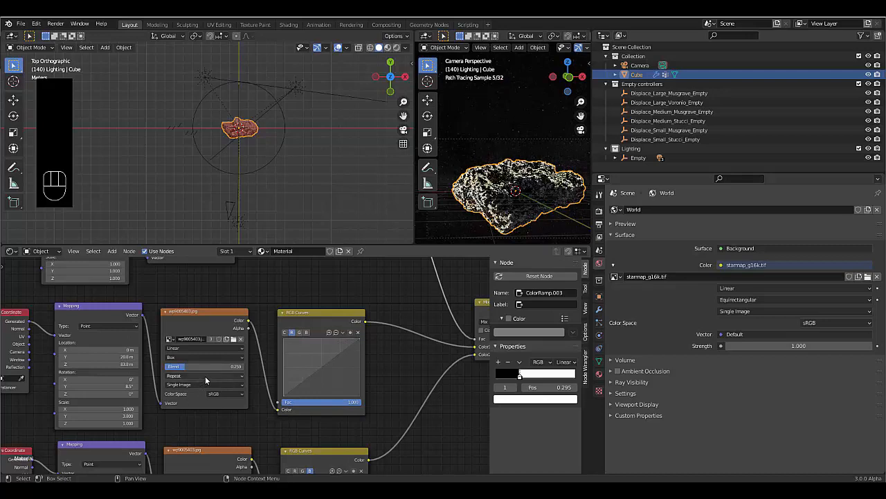
# - Join the three texture chains and their Mix node into a frame labelled "Astroid texture"
pyautogui.scroll(-4, 205, 409)
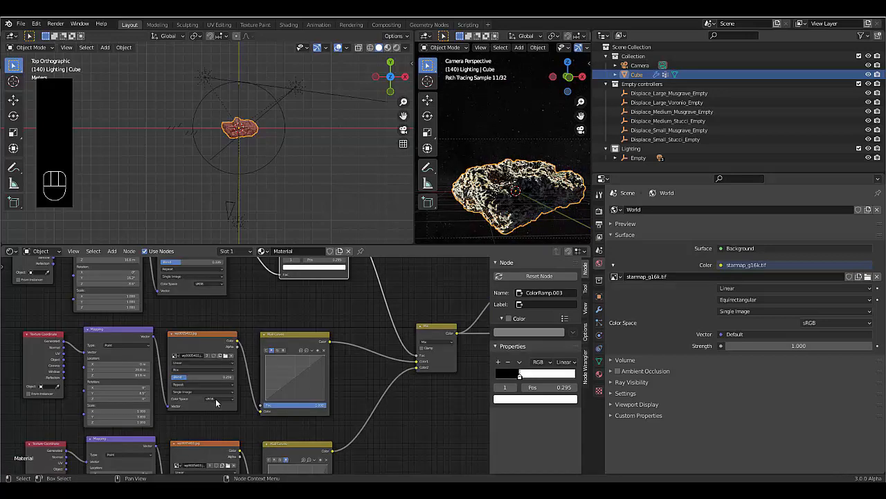
pyautogui.scroll(-2, 229, 400)
pyautogui.moveTo(89, 297); pyautogui.dragTo(309, 466)
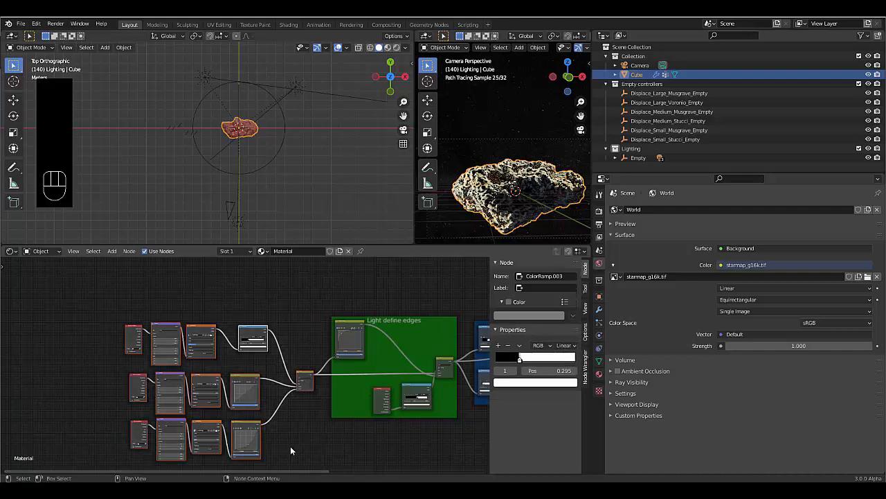
pyautogui.press('ctrl')
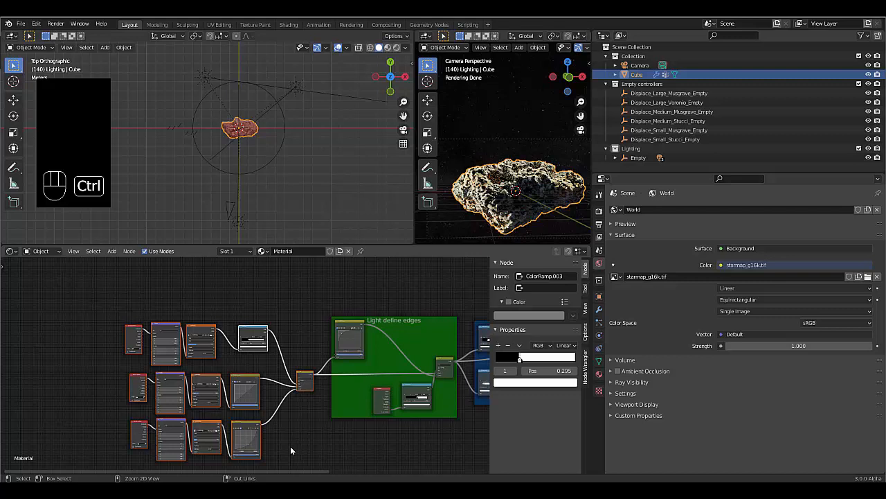
pyautogui.hotkey('ctrl', 'j')
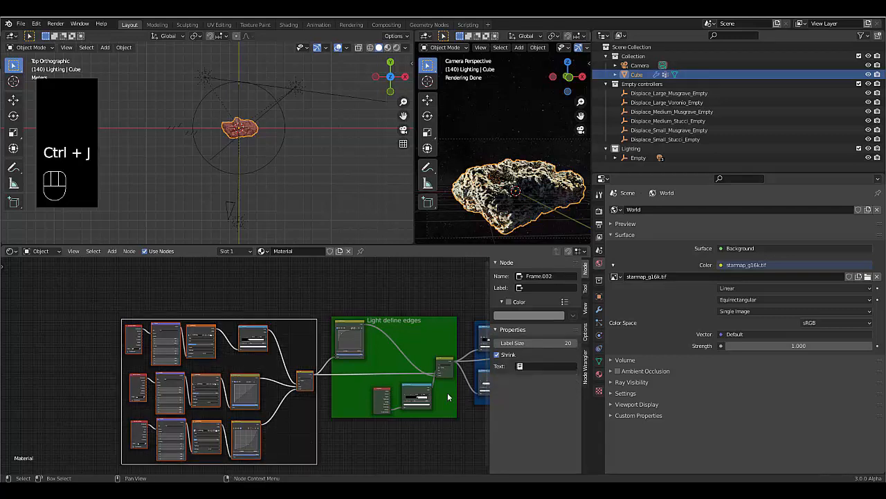
pyautogui.click(548, 287)
pyautogui.write('A')
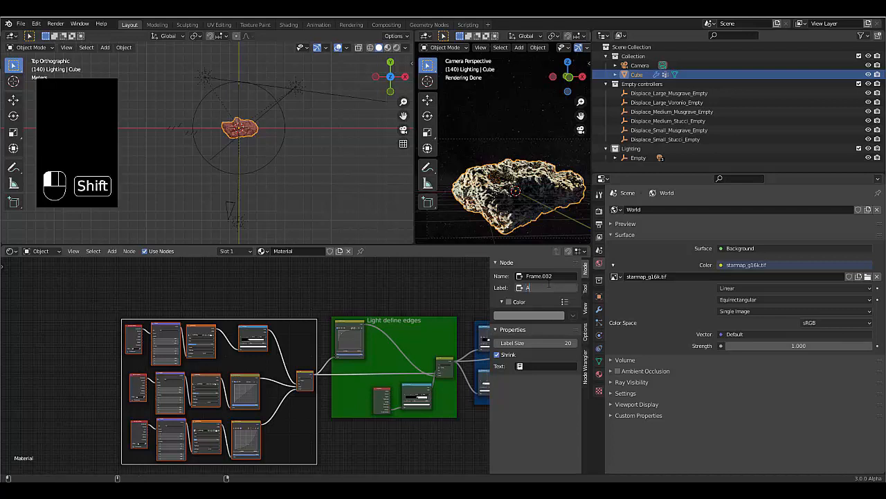
pyautogui.write('st')
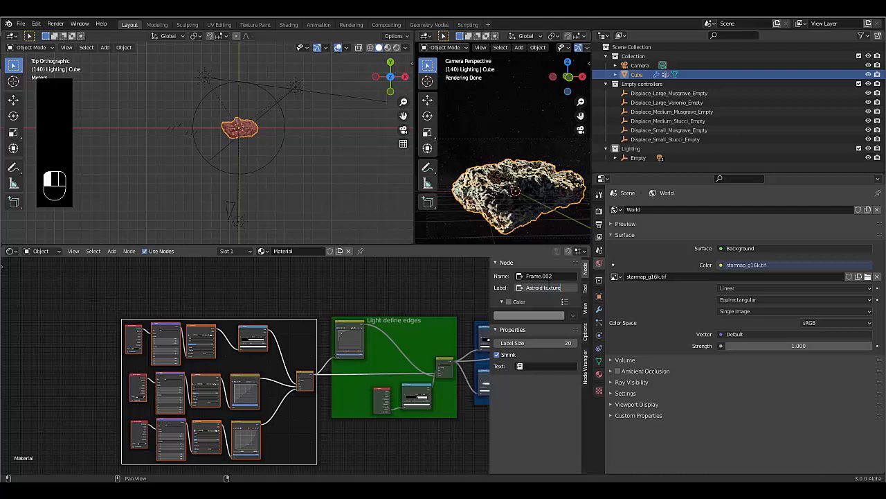
pyautogui.write('roid texture')
pyautogui.click(515, 314)
# - Give the texture frame a custom magenta colour and set its label size to 50
pyautogui.click(509, 301)
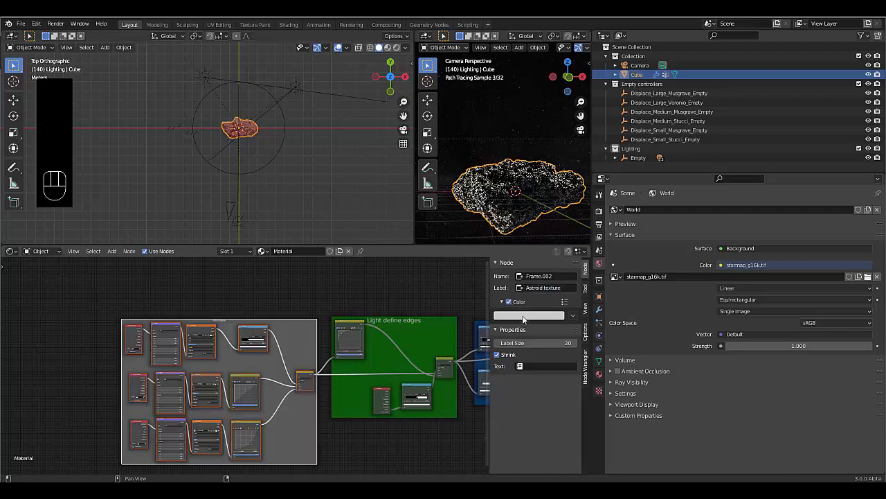
pyautogui.click(523, 315)
pyautogui.click(514, 209)
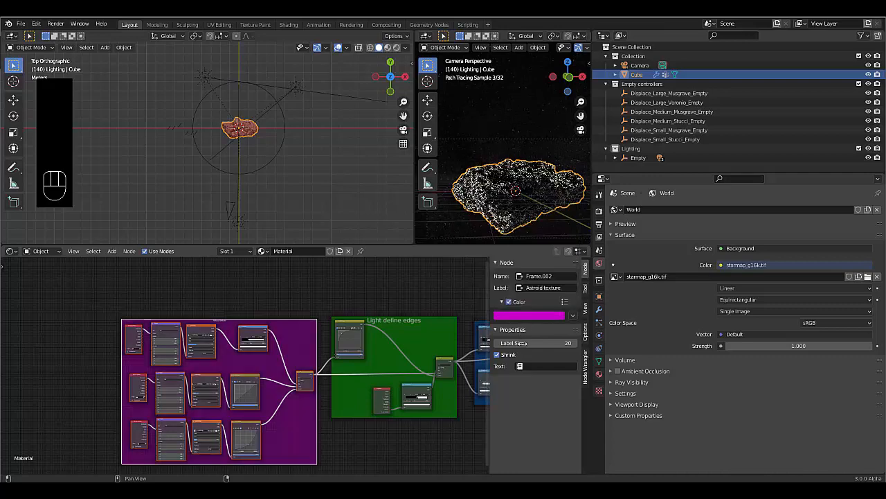
pyautogui.moveTo(523, 343); pyautogui.dragTo(552, 343)
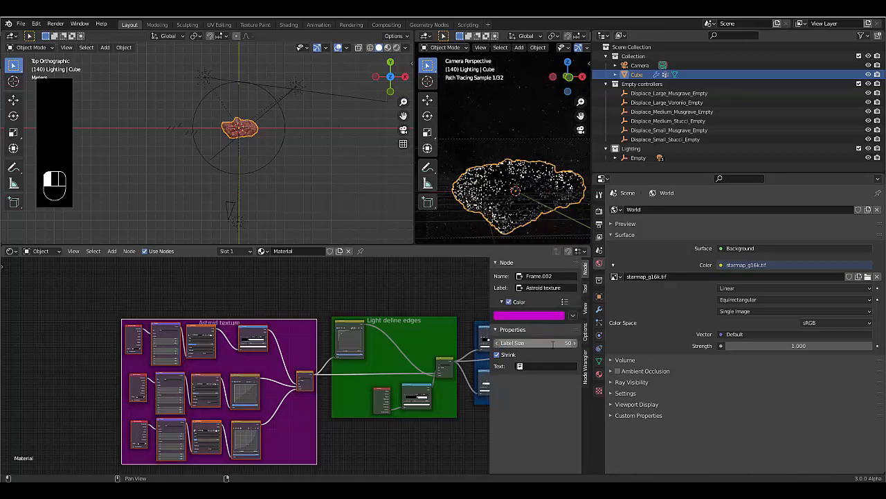
# - Move the top chain's image texture and ColorRamp nodes slightly down inside the frame, with the ColorRamp closer to the texture
pyautogui.scroll(3, 234, 325)
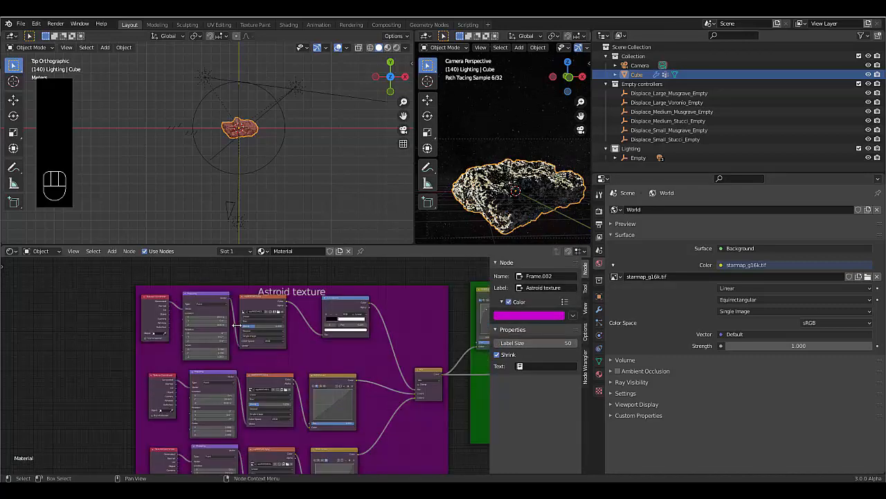
pyautogui.scroll(2, 236, 325)
pyautogui.moveTo(279, 294); pyautogui.dragTo(284, 307)
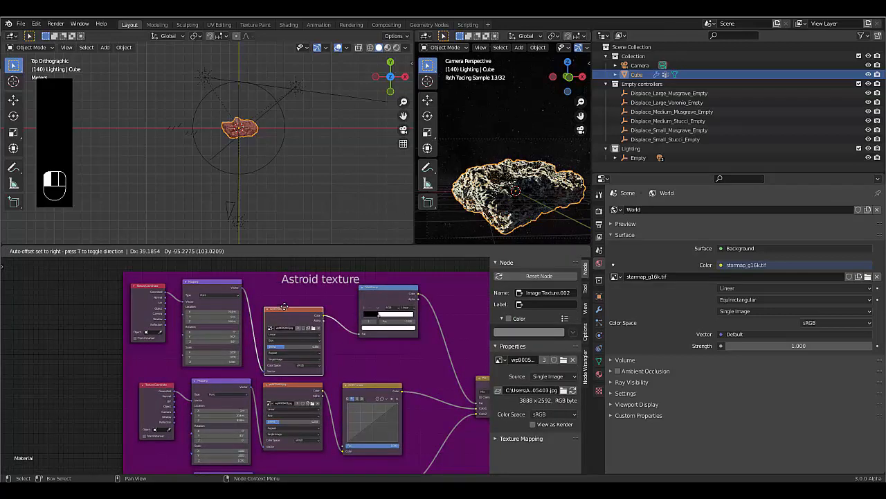
pyautogui.press('Escape')
pyautogui.moveTo(380, 293); pyautogui.dragTo(366, 319)
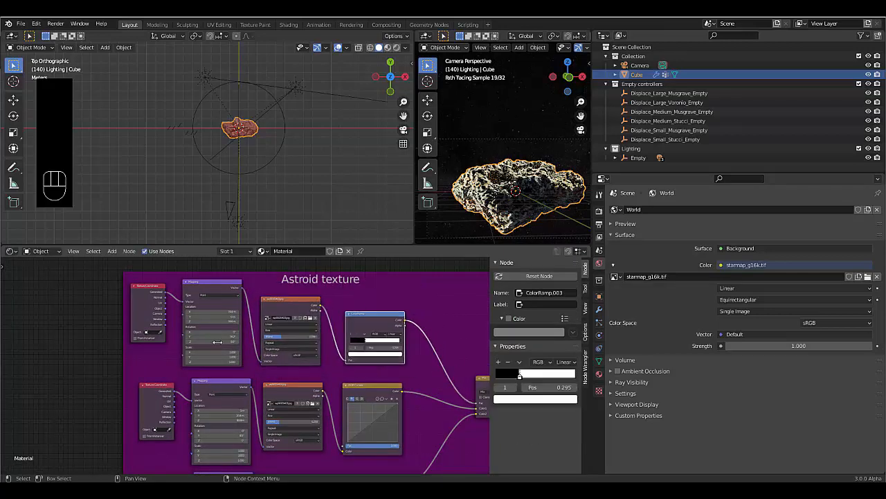
pyautogui.scroll(-4, 238, 375)
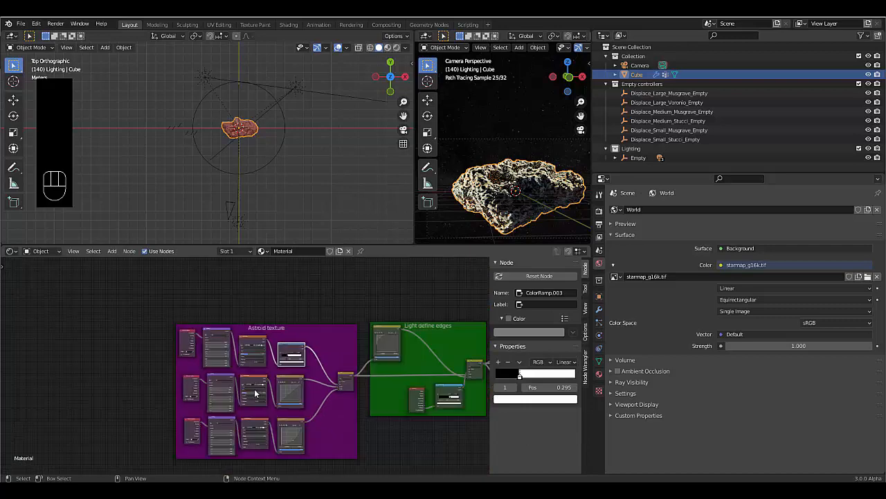
# - Raise the upper control point of the RGB Curves node in the "Light define edges" frame to X 0.12273, Y 0.90000
pyautogui.scroll(4, 416, 344)
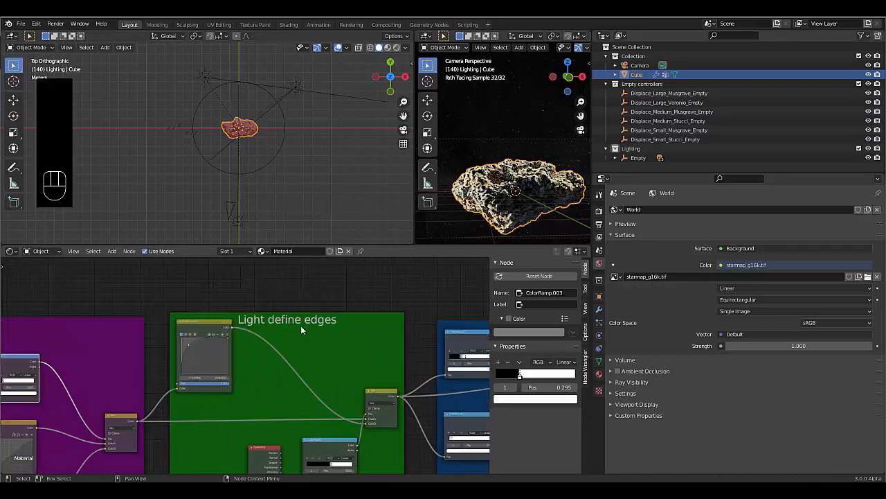
pyautogui.scroll(3, 187, 349)
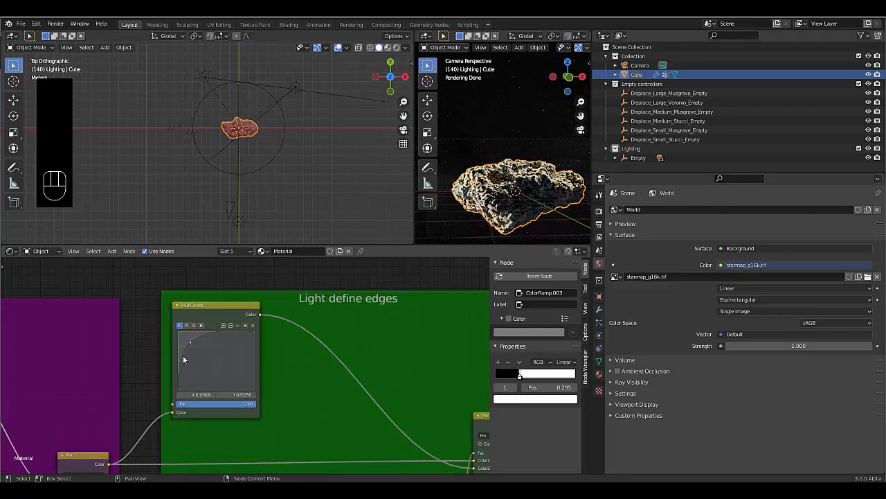
pyautogui.moveTo(184, 358); pyautogui.dragTo(187, 337)
pyautogui.scroll(-5, 212, 356)
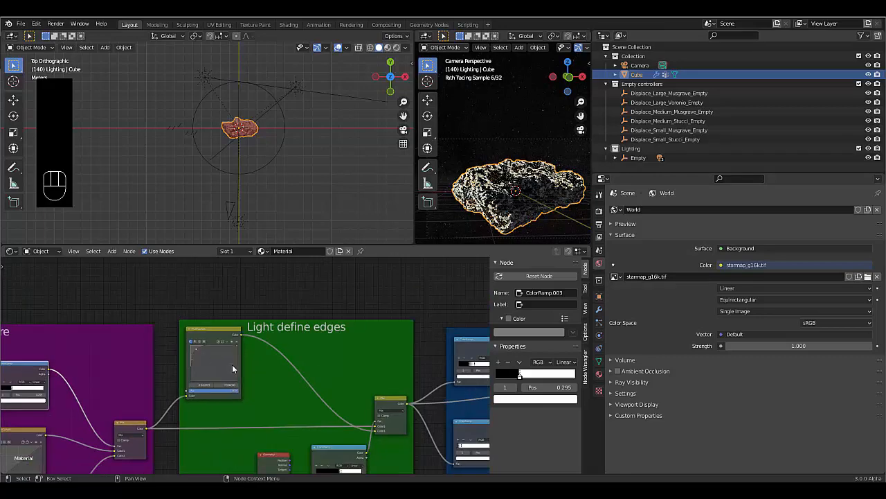
# - Preview the edge frame's RGB Curves output on the asteroid and move the curve's lower control point to X 0.03636, Y 0.47500
pyautogui.scroll(4, 216, 326)
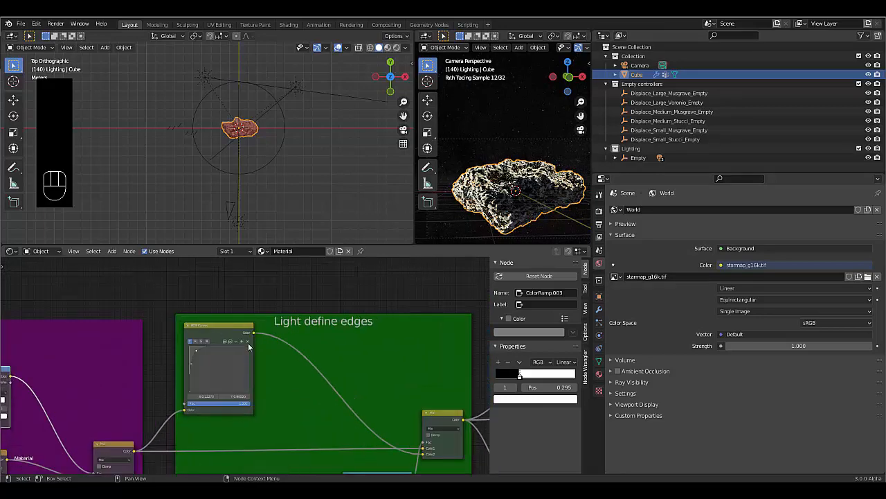
pyautogui.hotkey('ctrl', 'shift')
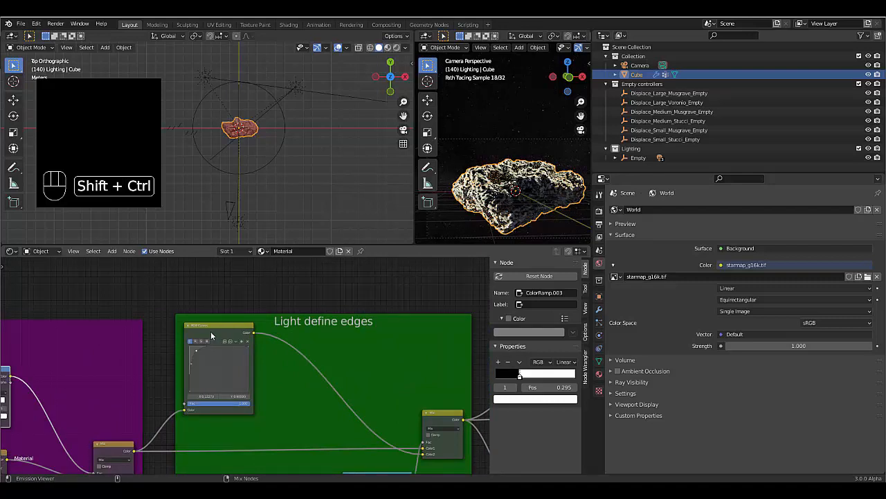
pyautogui.keyDown('ctrl'); pyautogui.keyDown('shift'); pyautogui.click(210, 331); pyautogui.keyUp('shift'); pyautogui.keyUp('ctrl')
pyautogui.scroll(3, 195, 352)
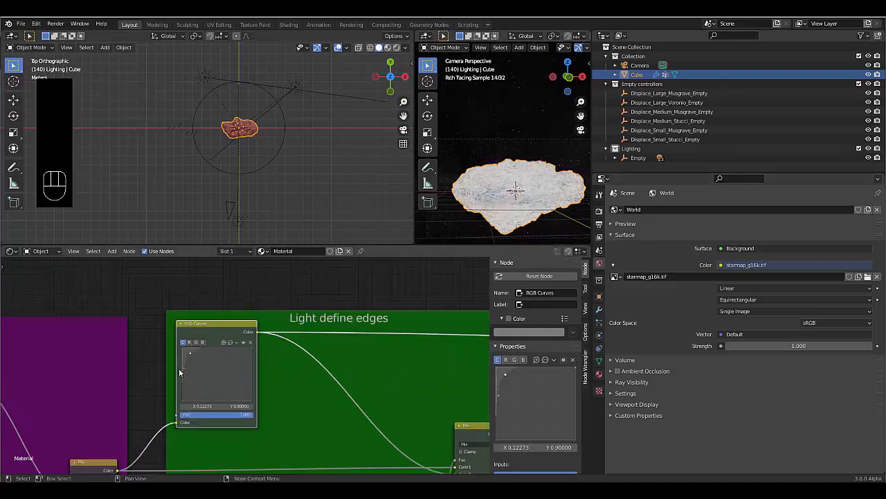
pyautogui.moveTo(195, 352); pyautogui.dragTo(184, 386)
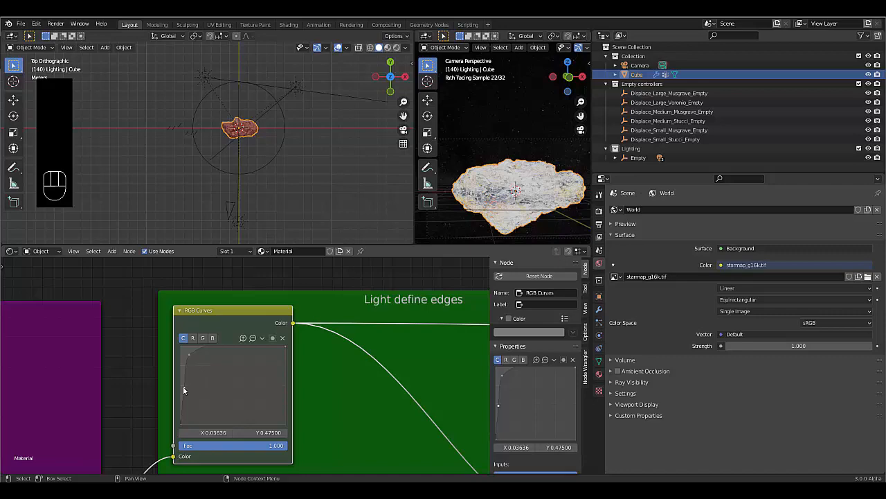
# - Preview the middle and lower chains' RGB Curves outputs from the "Astroid texture" frame on the asteroid, one after the other
pyautogui.scroll(-5, 183, 385)
pyautogui.scroll(-2, 207, 385)
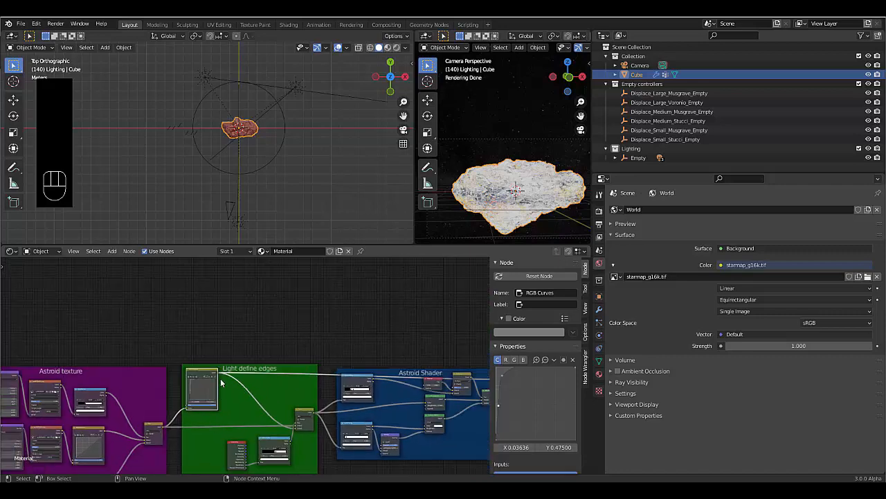
pyautogui.scroll(1, 277, 426)
pyautogui.scroll(4, 273, 442)
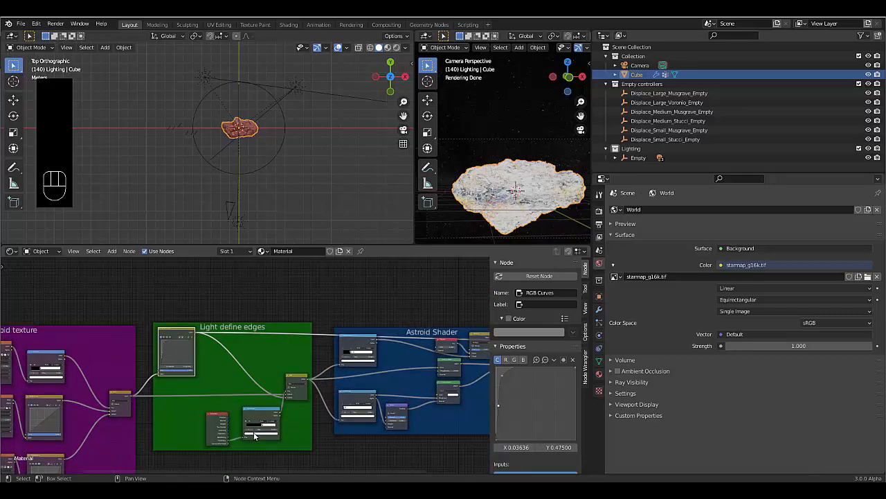
pyautogui.scroll(-4, 259, 376)
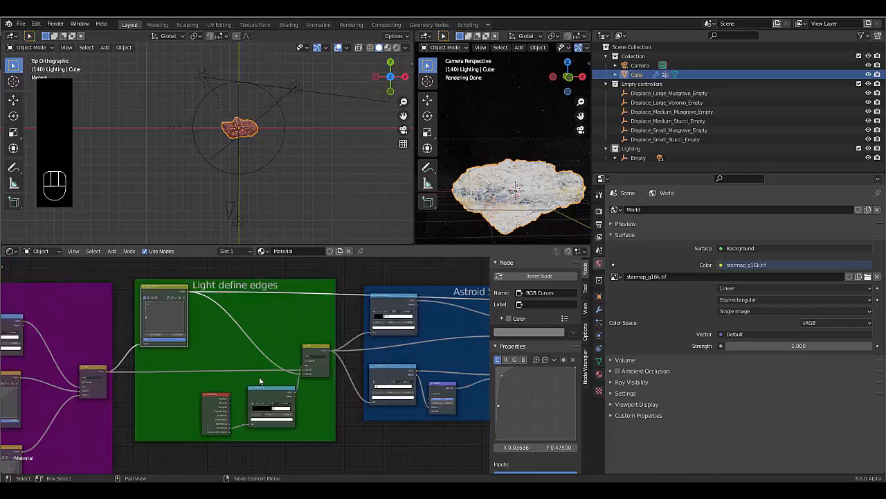
pyautogui.scroll(2, 111, 374)
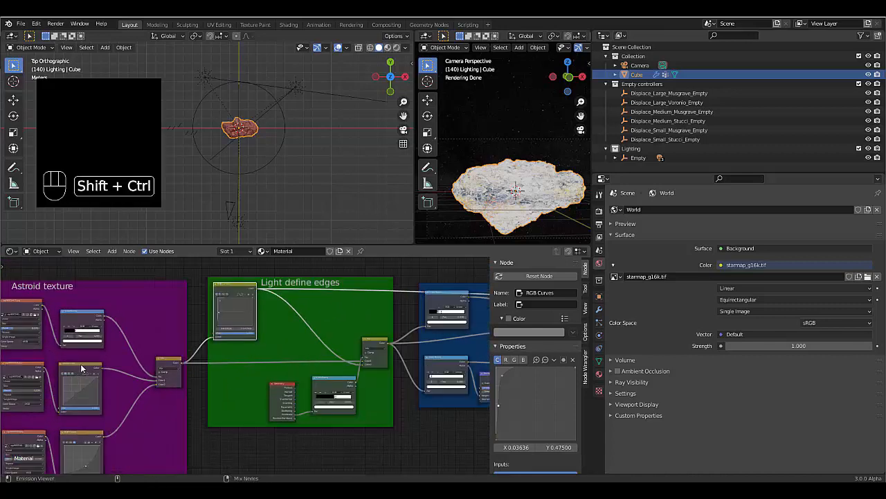
pyautogui.keyDown('ctrl'); pyautogui.keyDown('shift'); pyautogui.click(80, 368); pyautogui.keyUp('shift'); pyautogui.keyUp('ctrl')
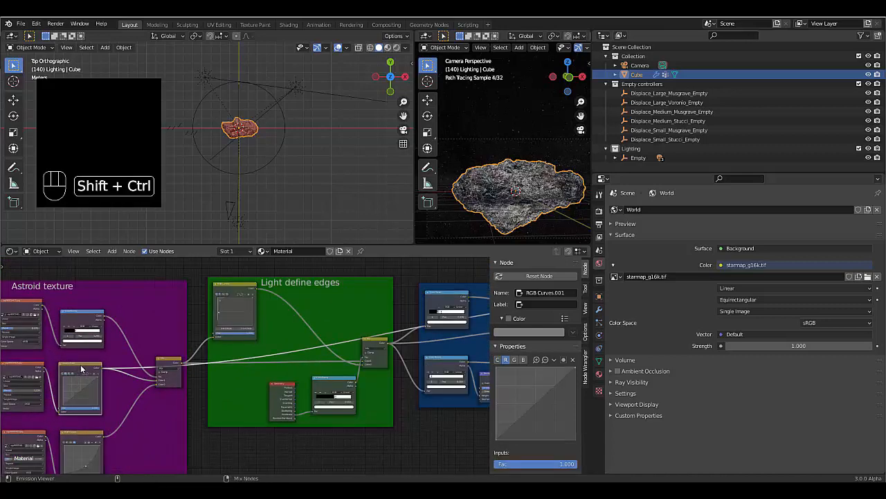
pyautogui.keyDown('ctrl'); pyautogui.keyDown('shift'); pyautogui.click(83, 436); pyautogui.keyUp('shift'); pyautogui.keyUp('ctrl')
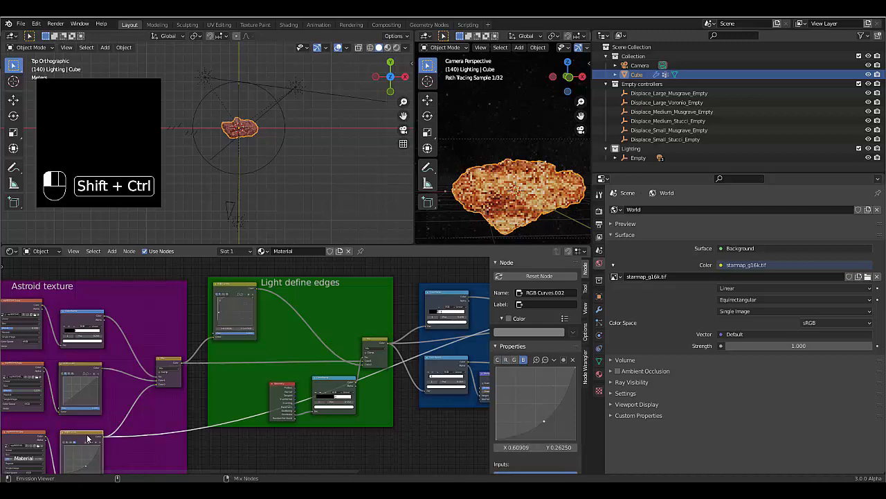
# - Preview the texture frame's ColorRamp mask and set its black stop to position 0.445 and its white stop to 0.464
pyautogui.keyDown('ctrl'); pyautogui.keyDown('shift'); pyautogui.click(81, 319); pyautogui.keyUp('shift'); pyautogui.keyUp('ctrl')
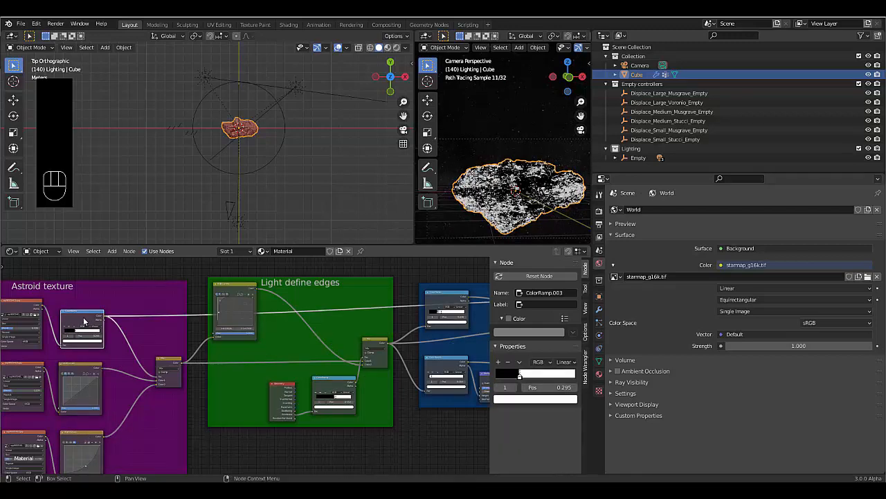
pyautogui.scroll(7, 79, 336)
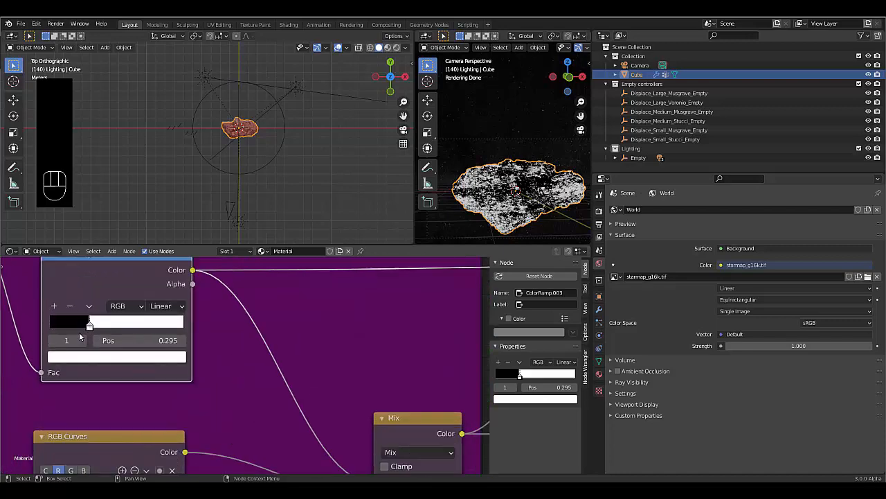
pyautogui.moveTo(93, 331); pyautogui.dragTo(187, 327)
pyautogui.moveTo(104, 325); pyautogui.dragTo(125, 329)
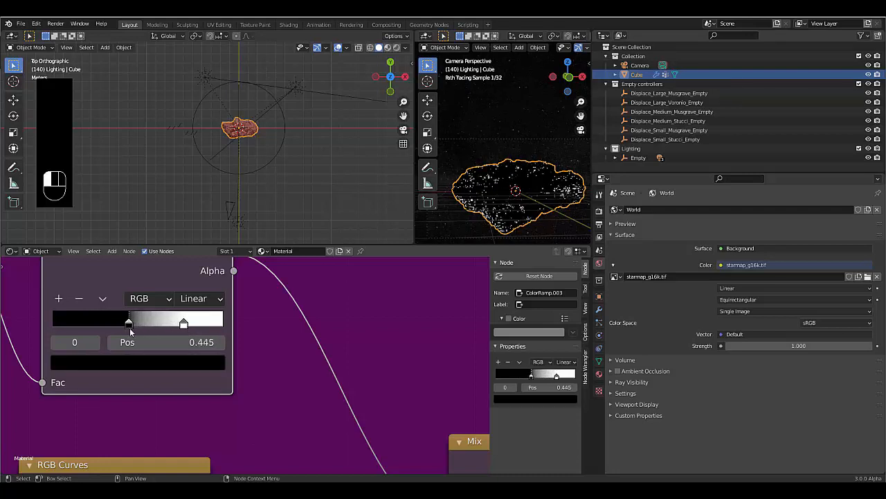
pyautogui.moveTo(184, 326); pyautogui.dragTo(132, 324)
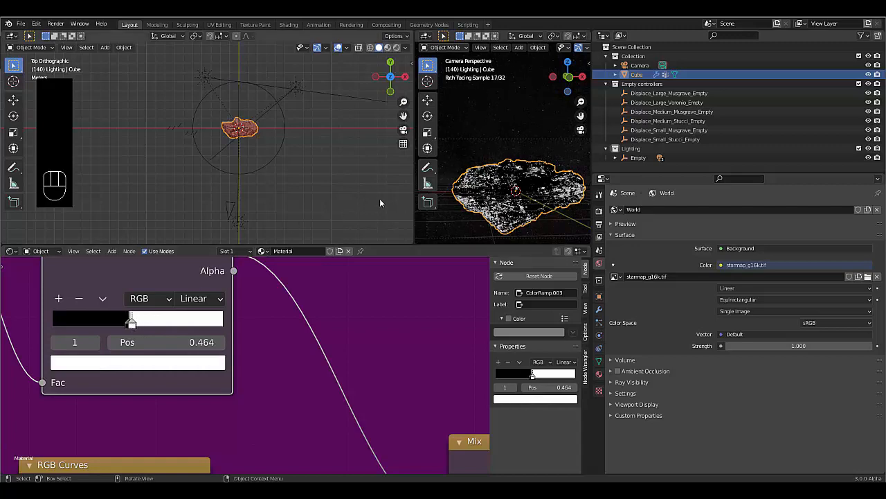
# - Preview the ColorRamp fed by the Geometry node in "Light define edges" and move its white stop to position 0.509
pyautogui.scroll(-6, 288, 329)
pyautogui.scroll(-2, 312, 374)
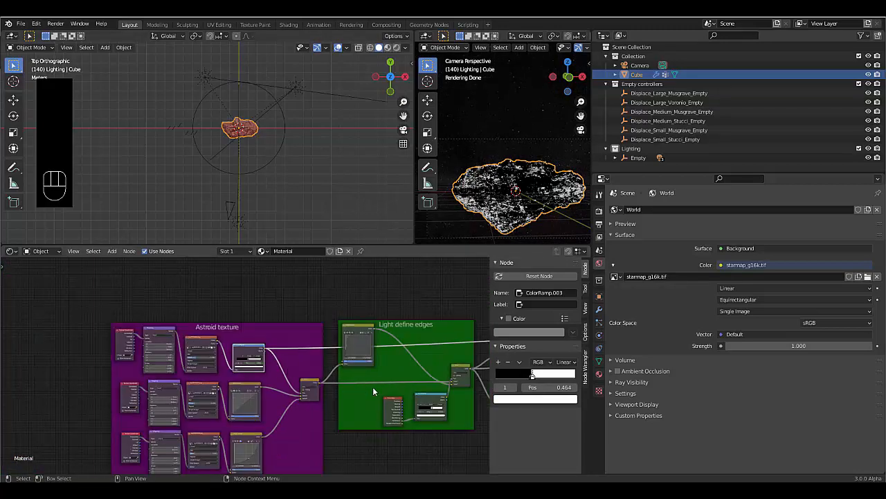
pyautogui.scroll(5, 468, 395)
pyautogui.scroll(-3, 407, 403)
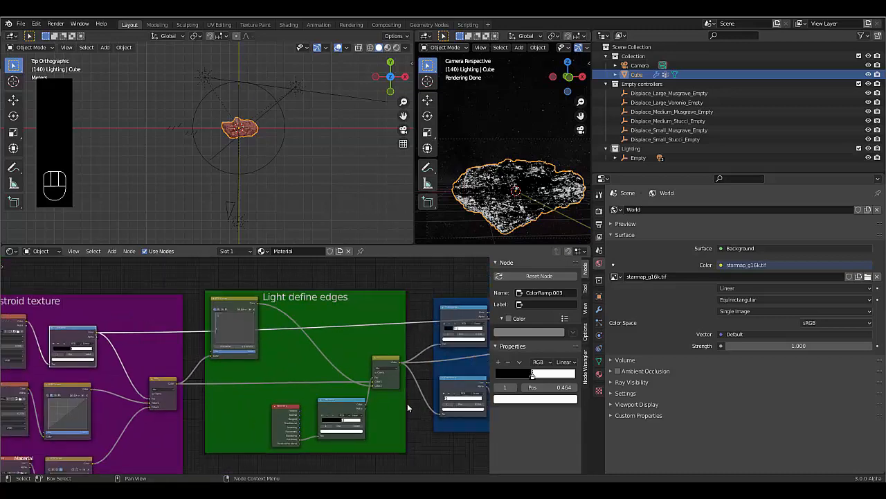
pyautogui.scroll(3, 333, 398)
pyautogui.keyDown('ctrl'); pyautogui.keyDown('shift'); pyautogui.click(327, 403); pyautogui.keyUp('shift'); pyautogui.keyUp('ctrl')
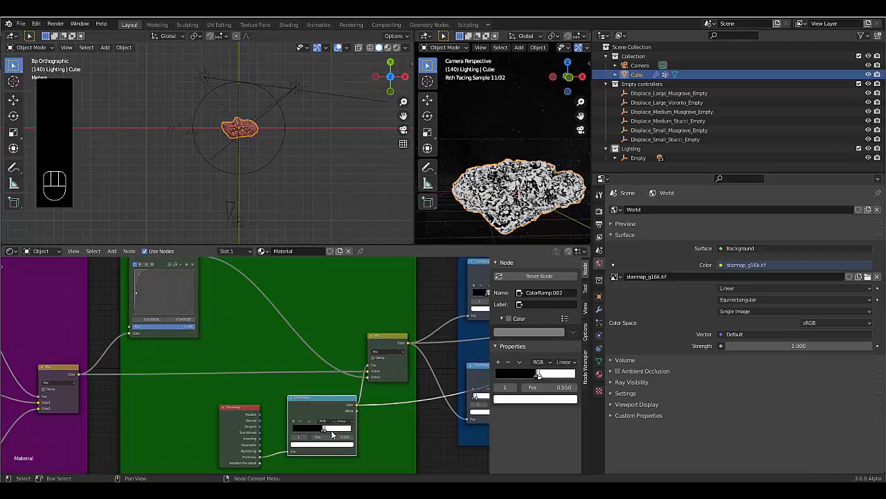
pyautogui.scroll(7, 333, 434)
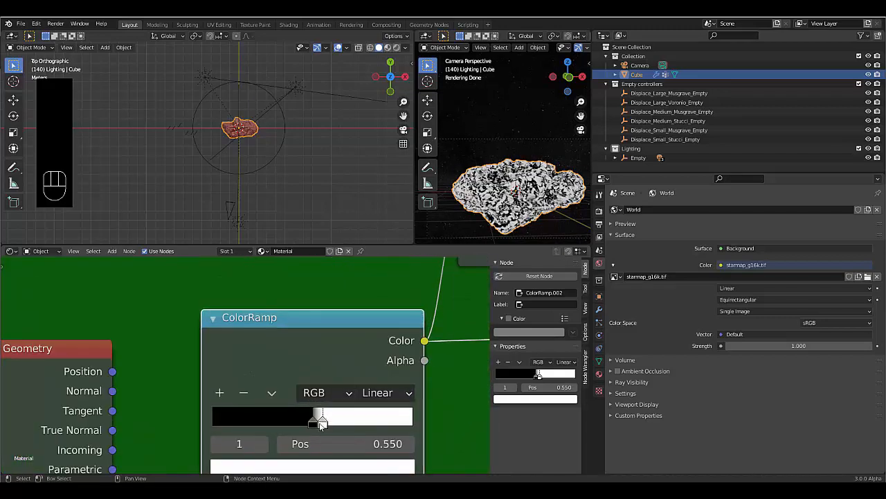
pyautogui.moveTo(322, 425); pyautogui.dragTo(316, 426)
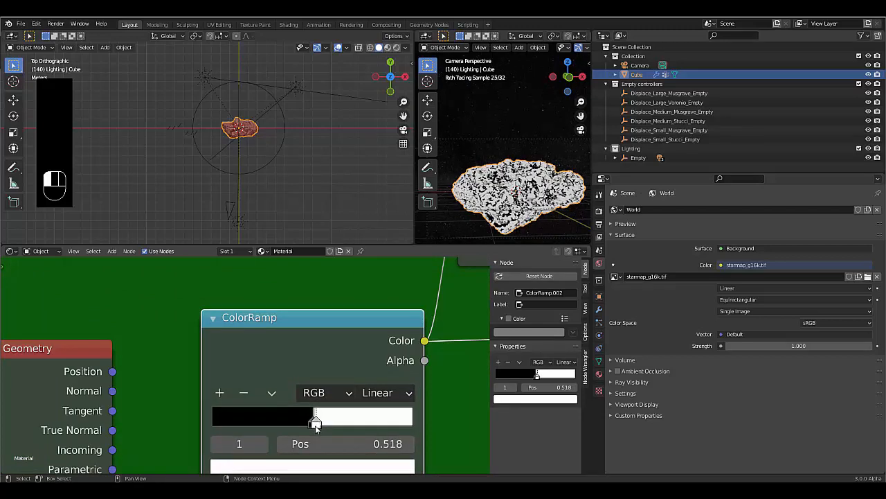
pyautogui.moveTo(315, 427); pyautogui.dragTo(314, 427)
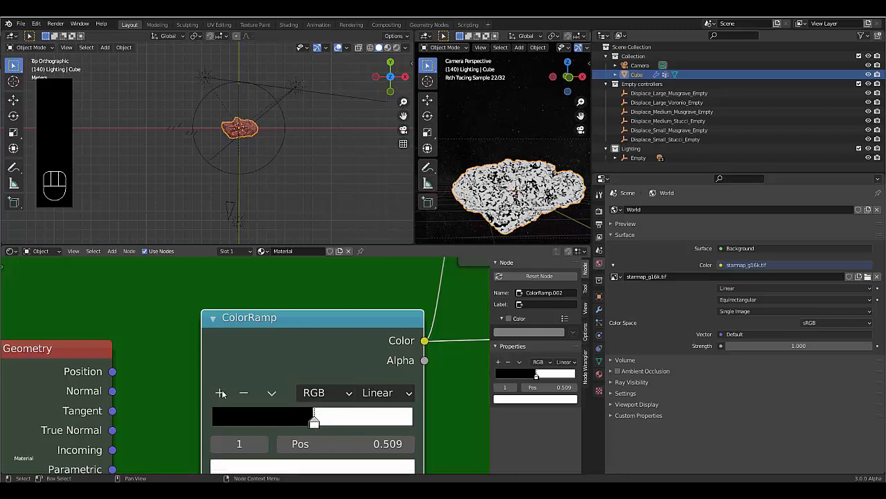
# - Preview the Glossy BSDF and the Diffuse BSDF of the "Astroid Shader" frame separately on the asteroid
pyautogui.scroll(-6, 264, 394)
pyautogui.scroll(-2, 264, 395)
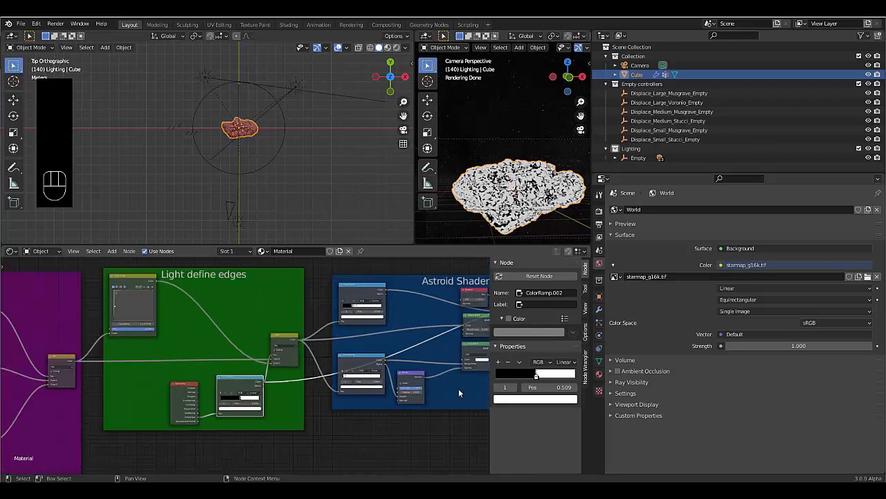
pyautogui.scroll(6, 458, 385)
pyautogui.scroll(-6, 270, 430)
pyautogui.scroll(2, 428, 378)
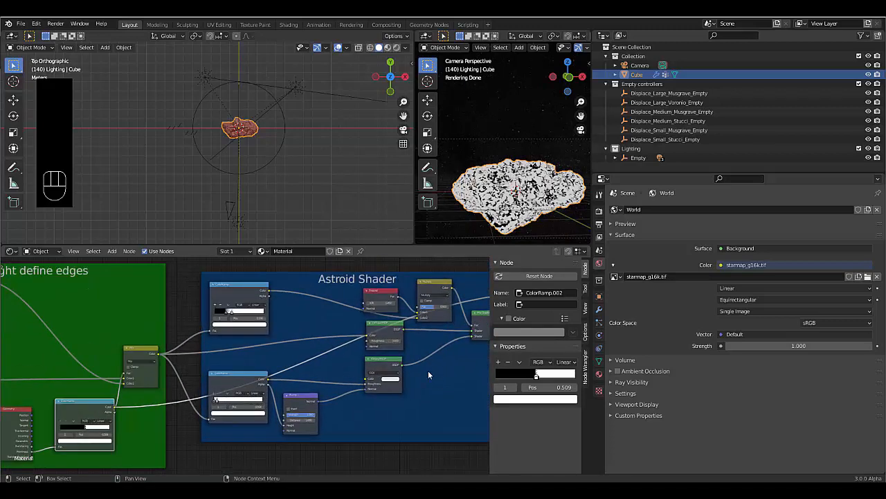
pyautogui.keyDown('ctrl'); pyautogui.keyDown('shift'); pyautogui.click(375, 361); pyautogui.keyUp('shift'); pyautogui.keyUp('ctrl')
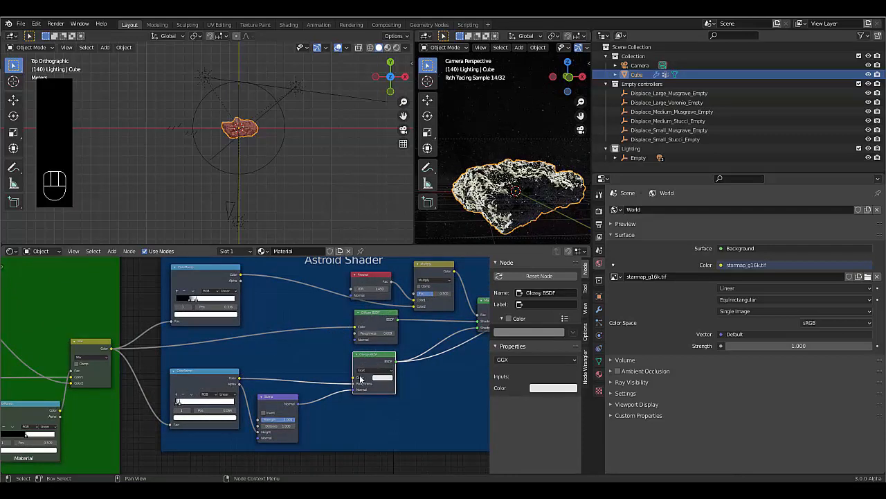
pyautogui.scroll(1, 360, 378)
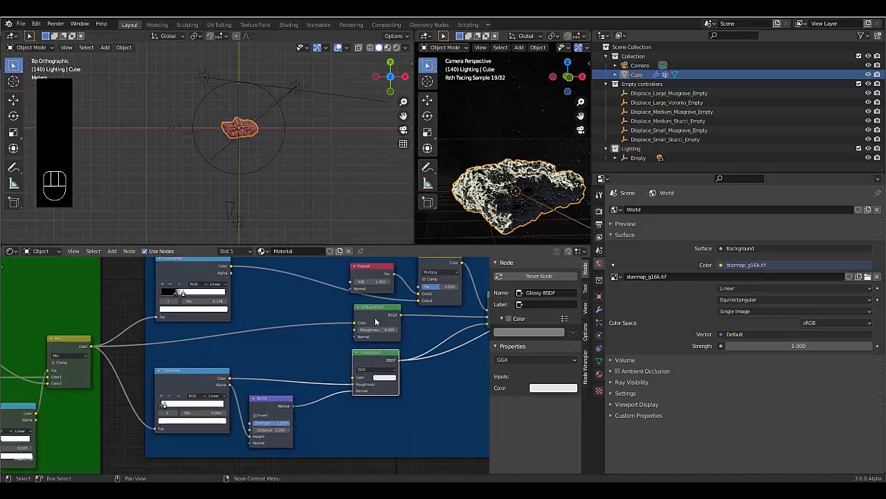
pyautogui.scroll(-3, 360, 336)
pyautogui.scroll(3, 363, 322)
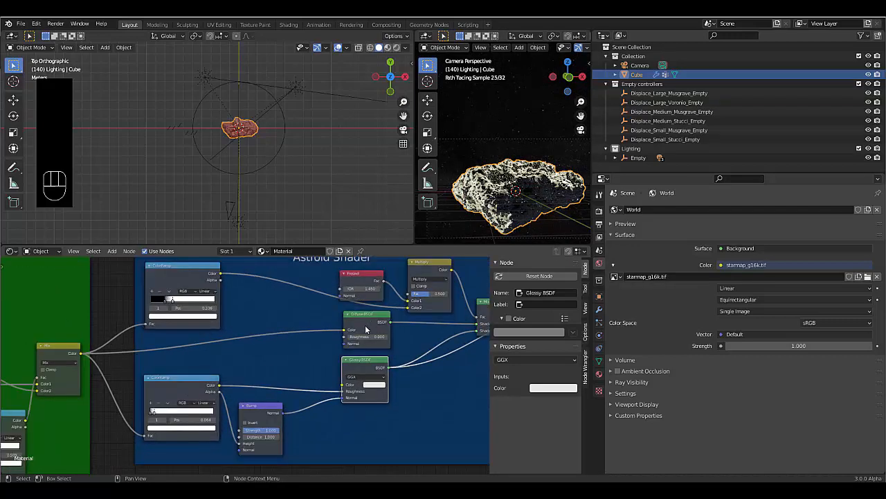
pyautogui.keyDown('ctrl'); pyautogui.keyDown('shift'); pyautogui.click(366, 328); pyautogui.keyUp('shift'); pyautogui.keyUp('ctrl')
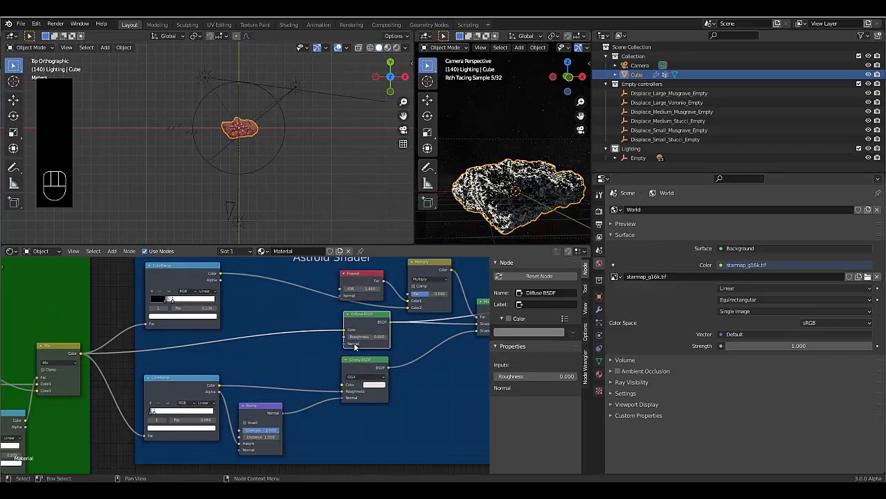
# - Connect the Mix Shader of the "Astroid Shader" frame back to the material output to preview the combined shader
pyautogui.scroll(-2, 354, 346)
pyautogui.scroll(2, 388, 332)
pyautogui.keyDown('ctrl'); pyautogui.keyDown('shift'); pyautogui.click(450, 332); pyautogui.keyUp('shift'); pyautogui.keyUp('ctrl')
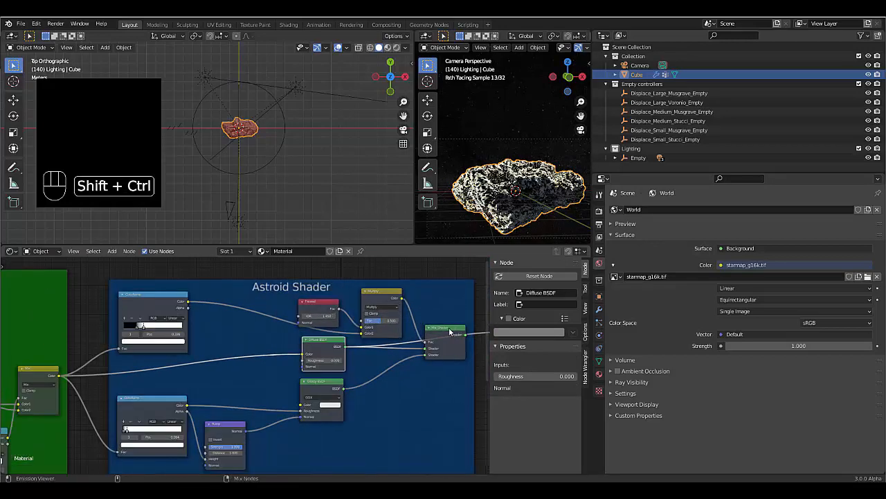
pyautogui.keyDown('ctrl'); pyautogui.keyDown('shift'); pyautogui.click(449, 332); pyautogui.keyUp('shift'); pyautogui.keyUp('ctrl')
pyautogui.scroll(-4, 360, 381)
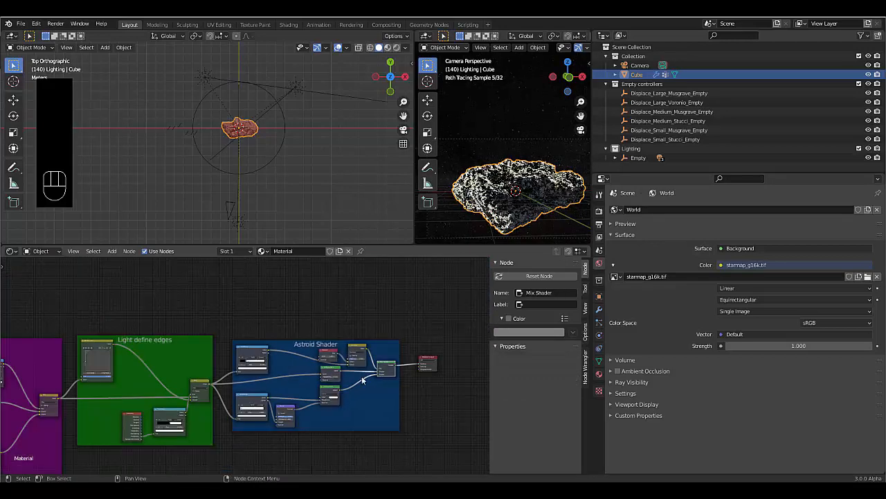
# - Preview the upper ColorRamp of the "Astroid Shader" frame and move its white stop to position 0.232
pyautogui.scroll(6, 229, 362)
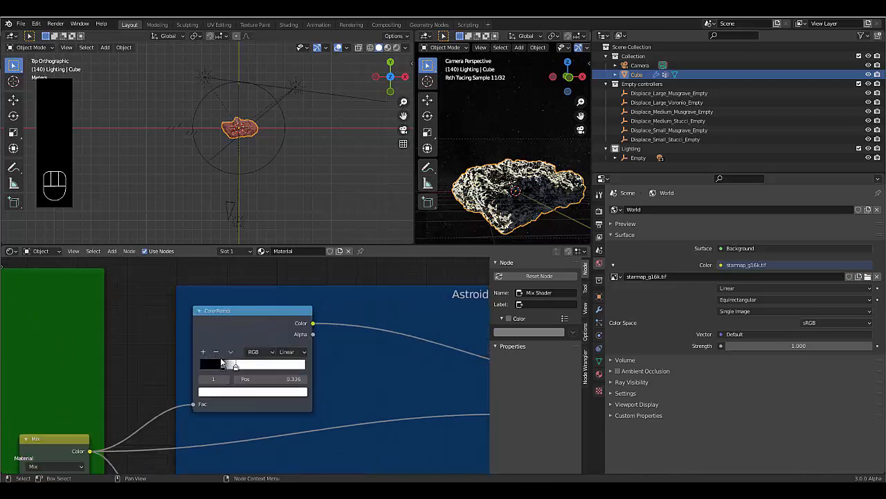
pyautogui.scroll(2, 229, 313)
pyautogui.keyDown('ctrl'); pyautogui.keyDown('shift'); pyautogui.click(230, 313); pyautogui.keyUp('shift'); pyautogui.keyUp('ctrl')
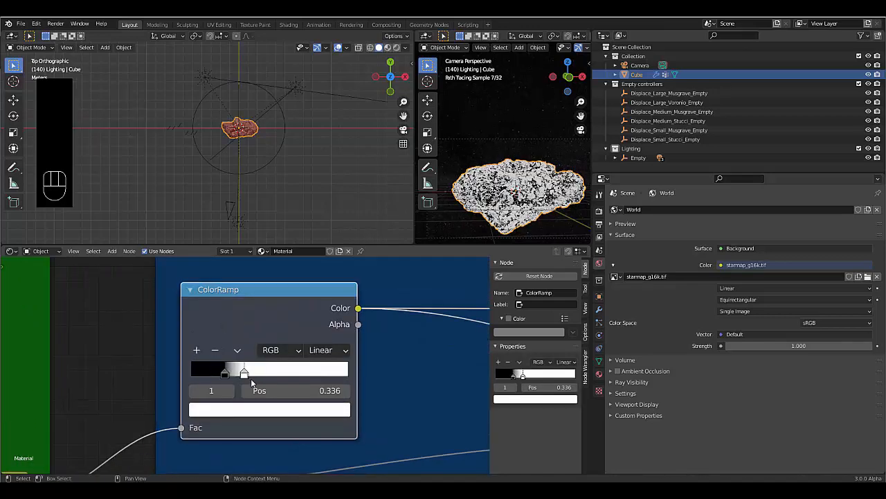
pyautogui.moveTo(244, 374); pyautogui.dragTo(227, 374)
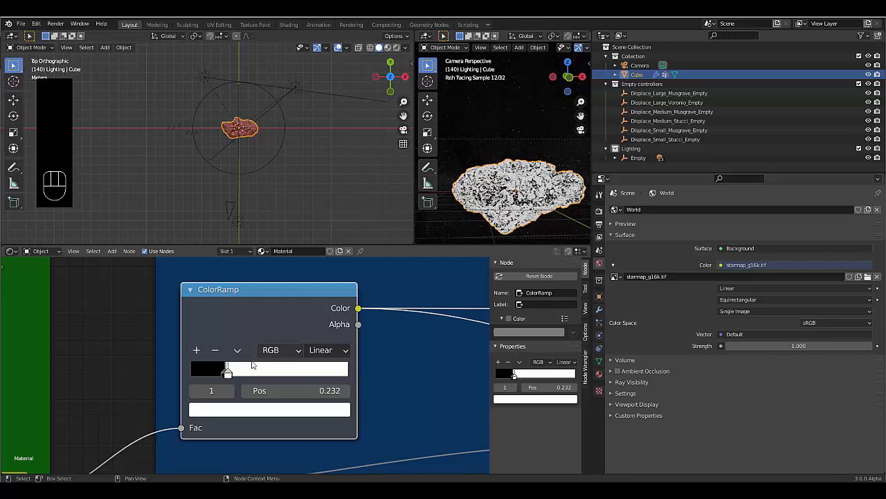
pyautogui.scroll(-7, 260, 378)
pyautogui.scroll(-3, 263, 385)
pyautogui.scroll(3, 471, 388)
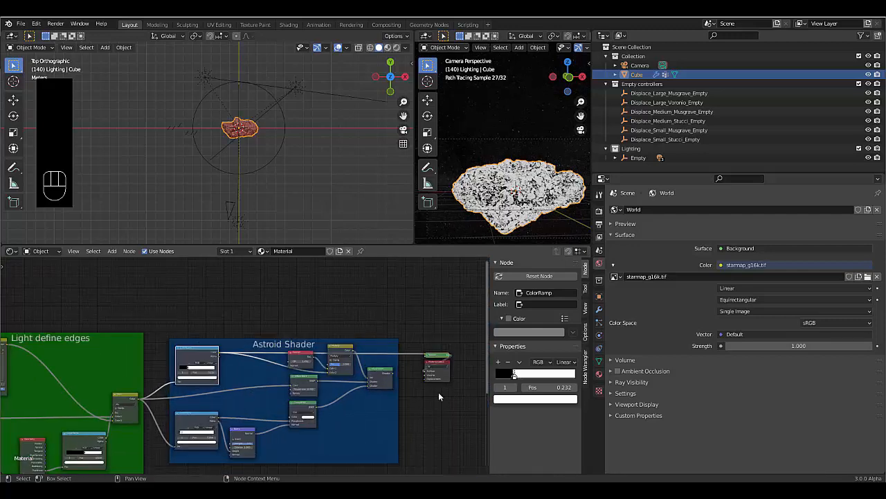
# - Connect the Mix Shader of the "Astroid Shader" frame back to the material output, restoring the combined shader on the asteroid
pyautogui.keyDown('ctrl'); pyautogui.keyDown('shift'); pyautogui.click(338, 361); pyautogui.keyUp('shift'); pyautogui.keyUp('ctrl')
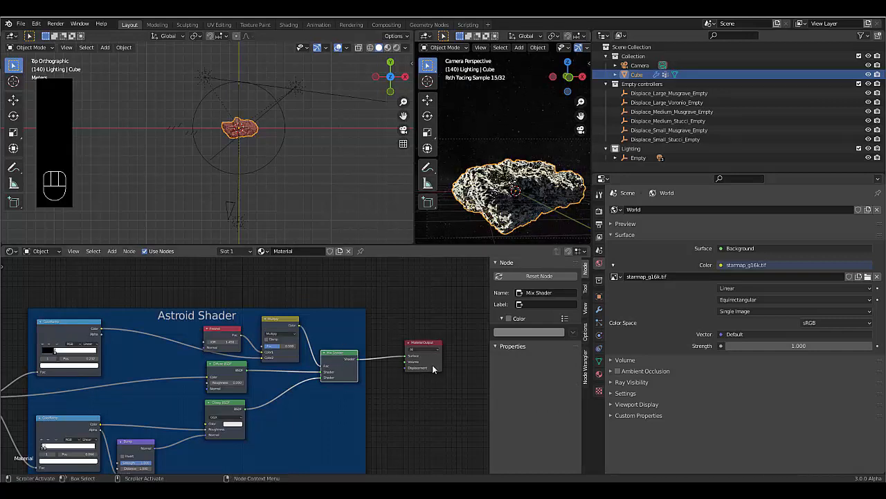
pyautogui.scroll(-3, 373, 394)
pyautogui.scroll(1, 367, 392)
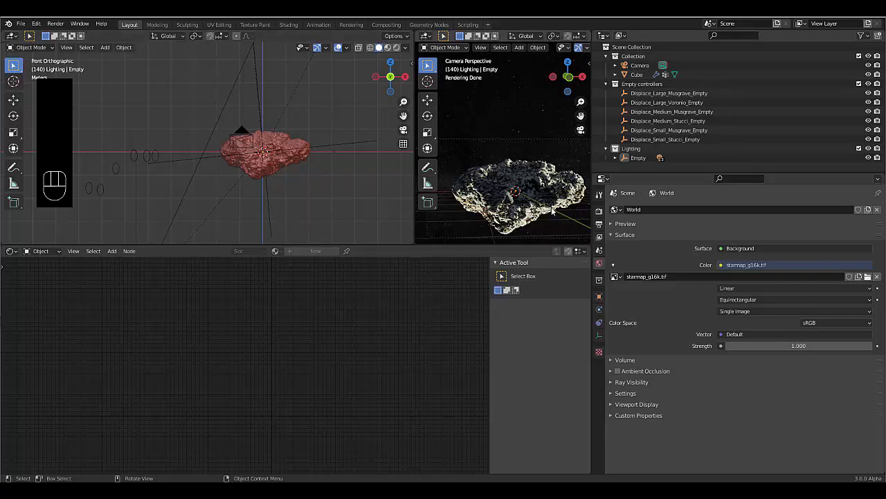
# - Enlarge the rendered camera viewport over the node editor and the solid-shaded viewport to show the asteroid larger
pyautogui.moveTo(390, 244); pyautogui.dragTo(347, 449)
pyautogui.moveTo(409, 390); pyautogui.dragTo(31, 361)
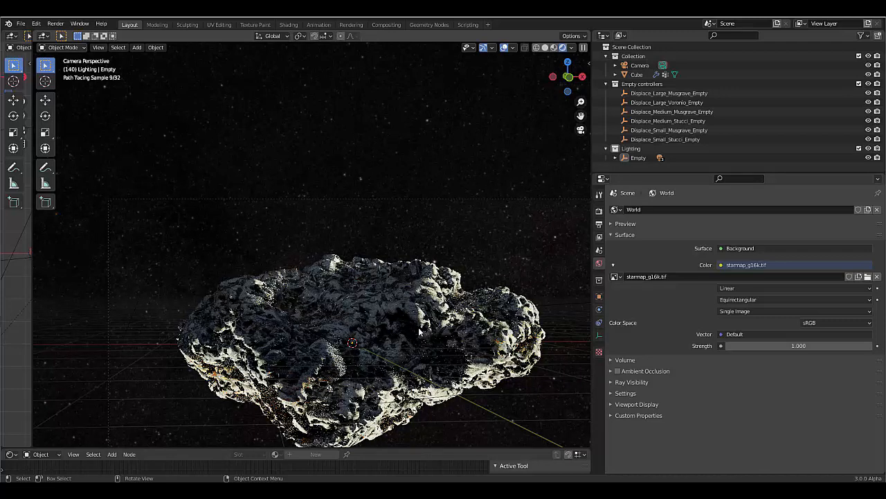
pyautogui.scroll(-2, 343, 332)
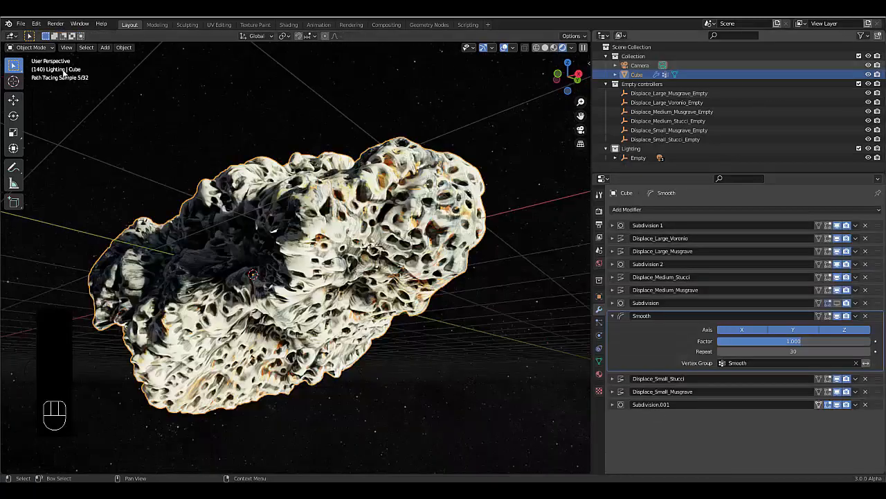
# - Open the existing render result and examine the asteroid's surface detail up close and as a whole
pyautogui.click(55, 24)
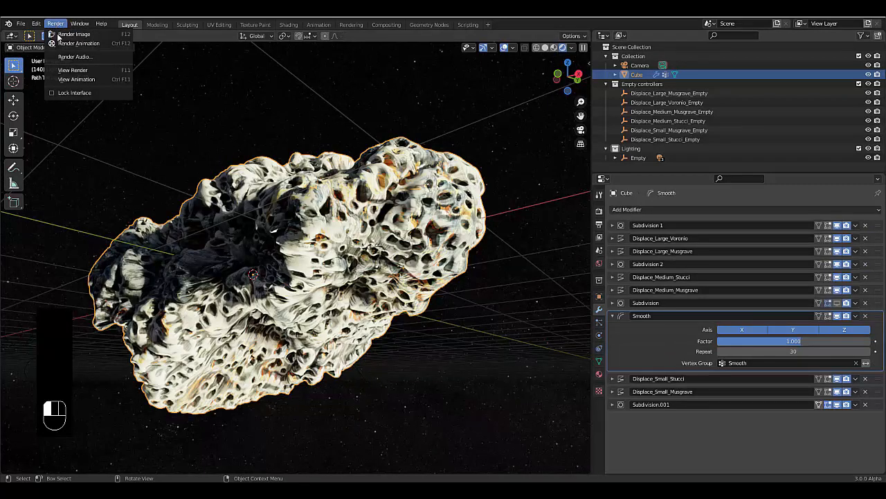
pyautogui.click(80, 70)
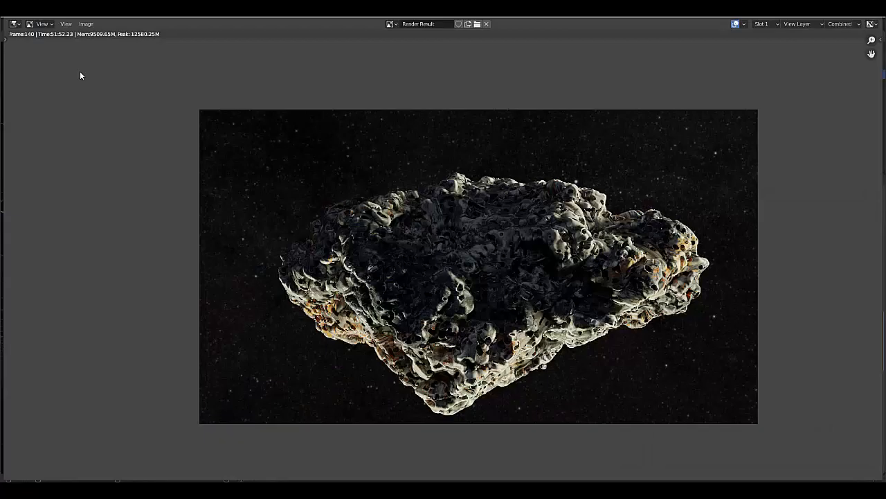
pyautogui.scroll(1, 538, 292)
pyautogui.scroll(3, 539, 289)
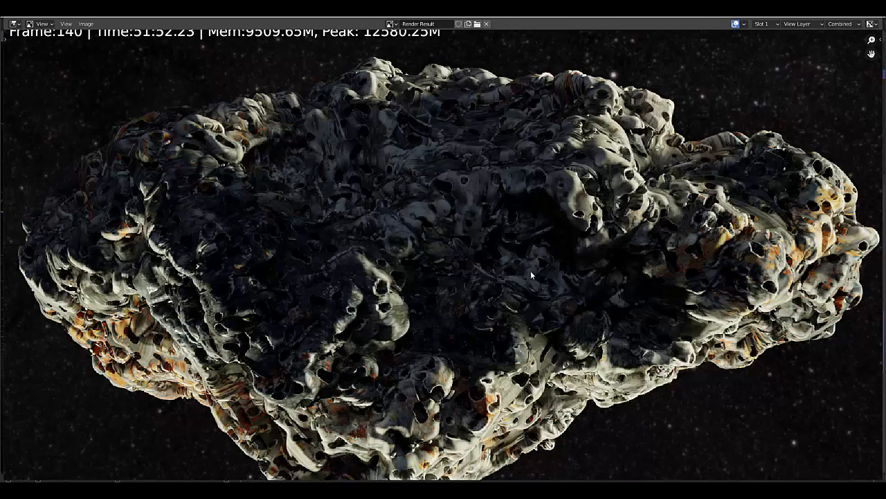
pyautogui.scroll(-4, 531, 270)
pyautogui.scroll(1, 489, 314)
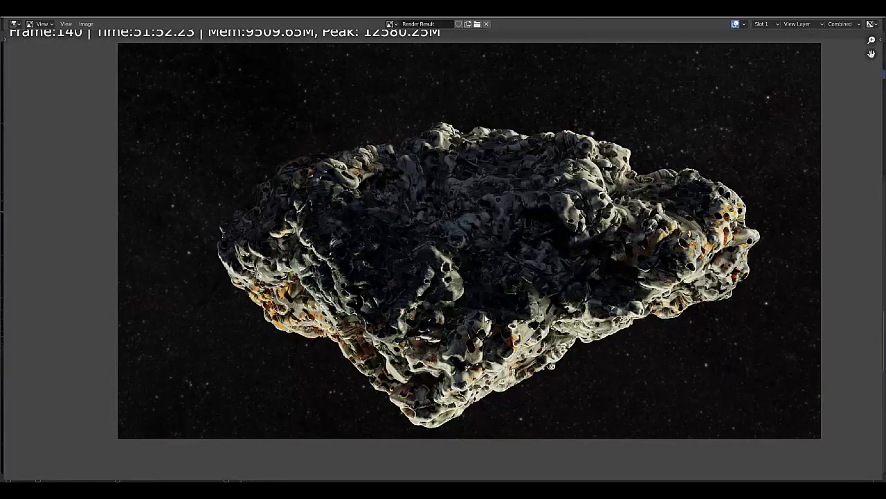
pyautogui.scroll(-3, 485, 317)
pyautogui.scroll(3, 485, 317)
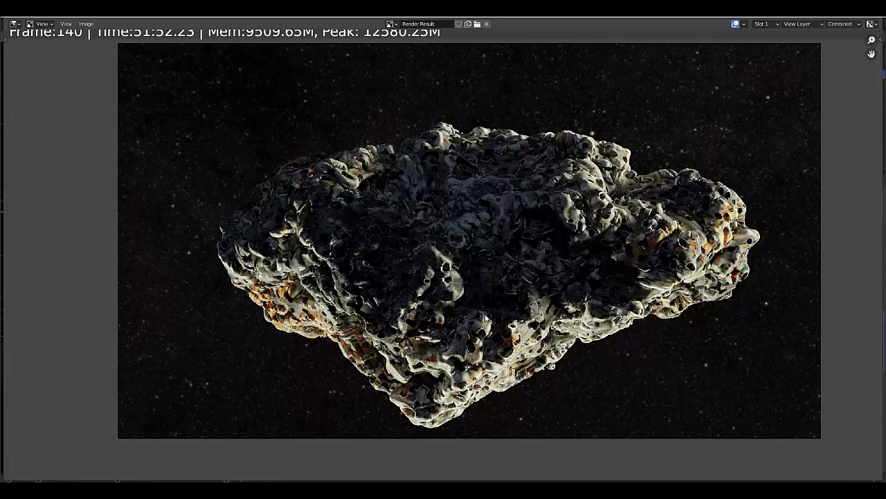